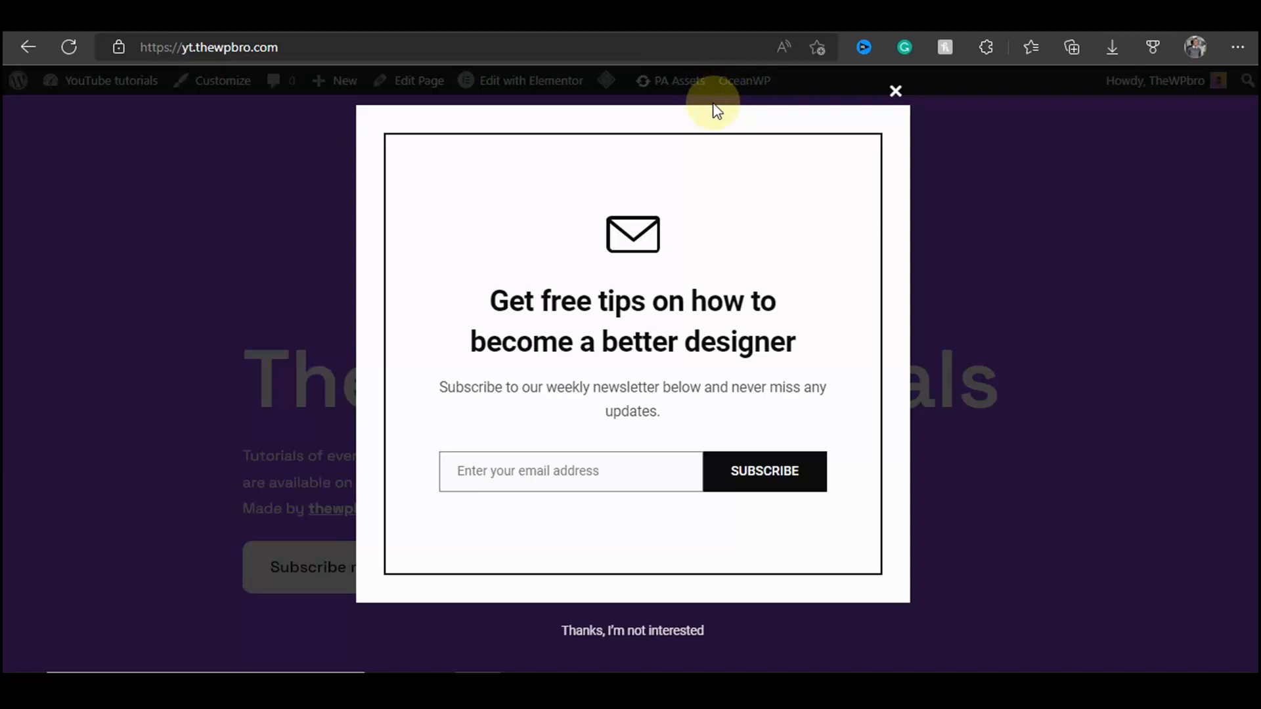
Step: Dismiss the newsletter pop-ups on the homepage and the "Importance of SEO for small businesses" post, and look through the post to its comment form
click(898, 92)
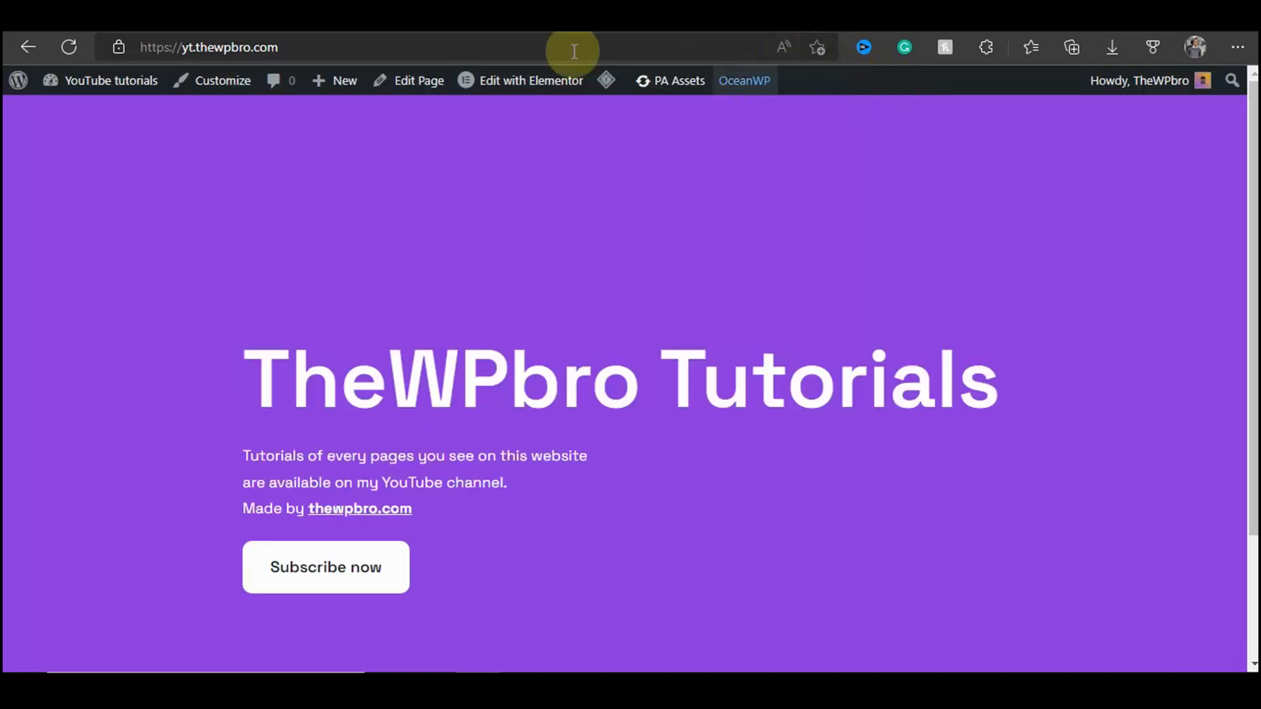
click(287, 16)
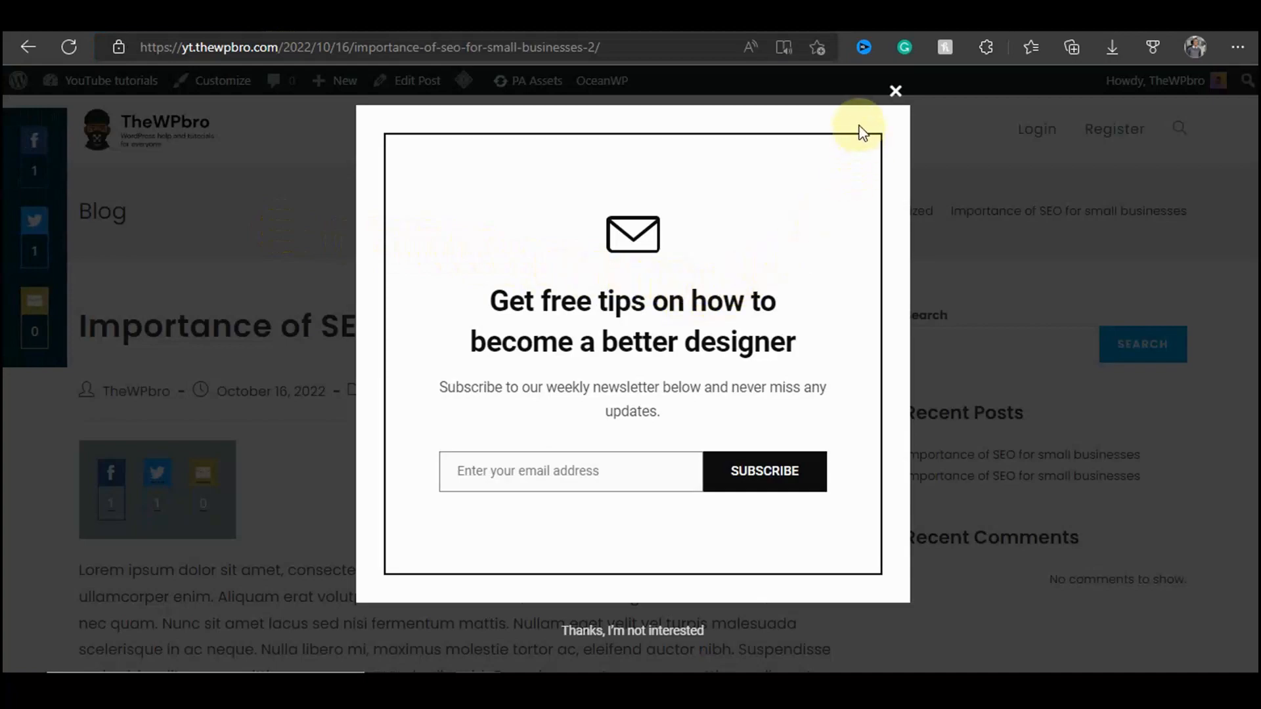
click(895, 91)
scroll(744, 256, down, 4)
scroll(742, 279, down, 10)
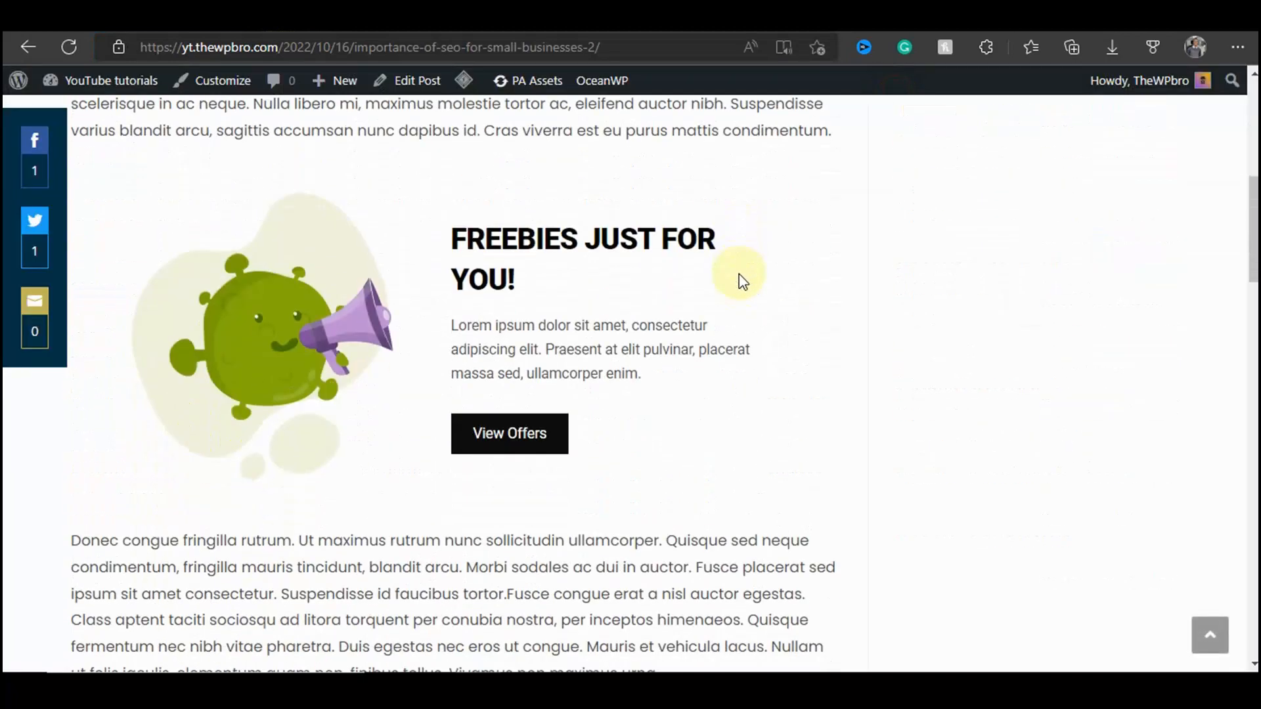
scroll(742, 284, down, 3)
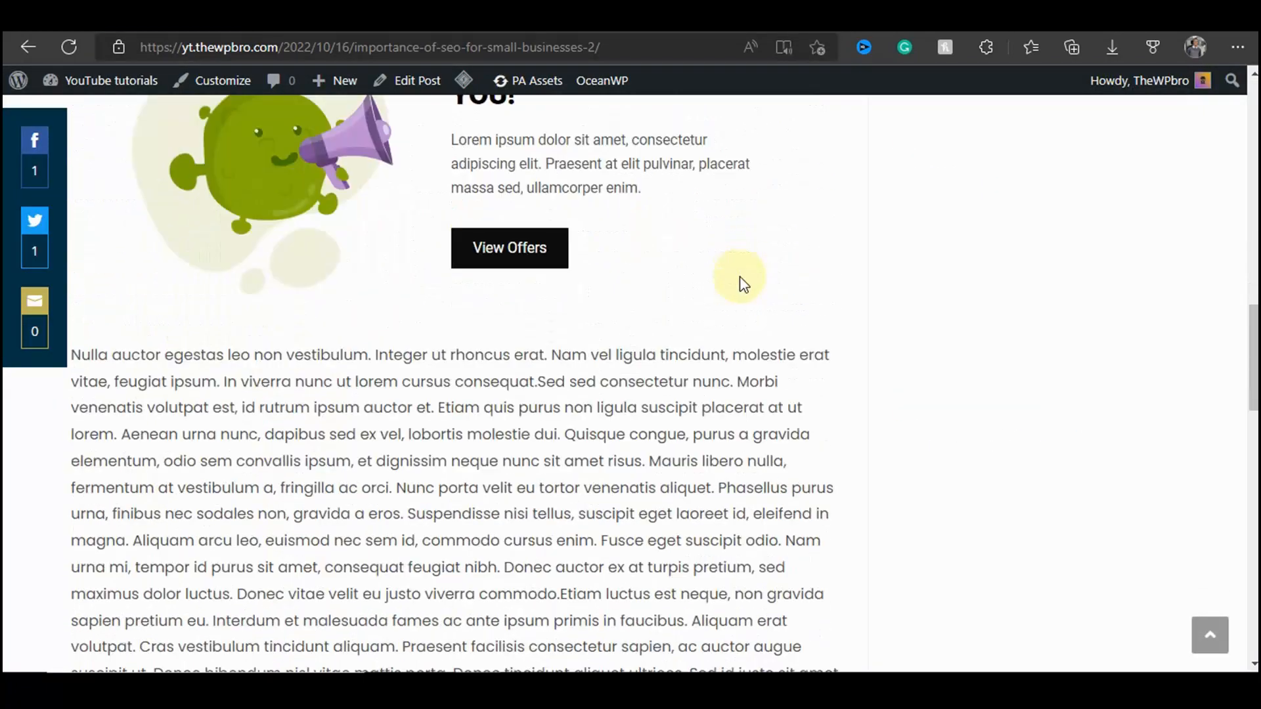
scroll(744, 283, down, 2)
scroll(743, 287, down, 15)
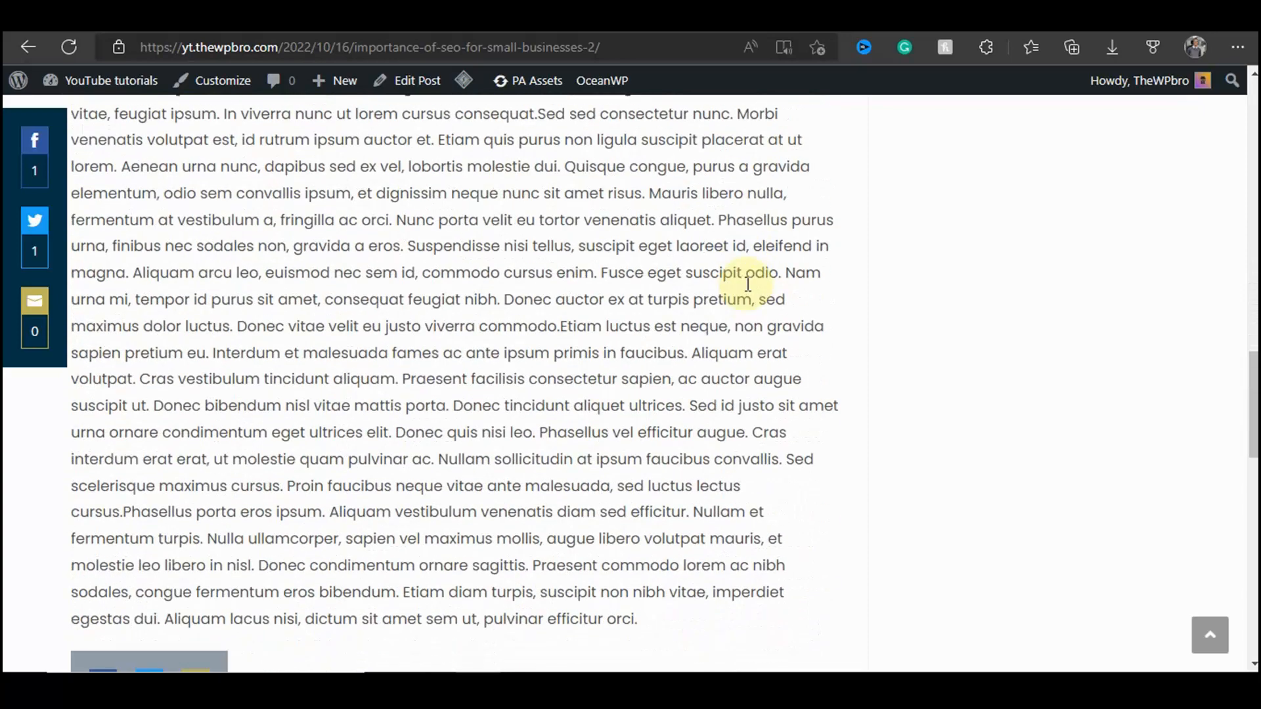
scroll(750, 293, down, 8)
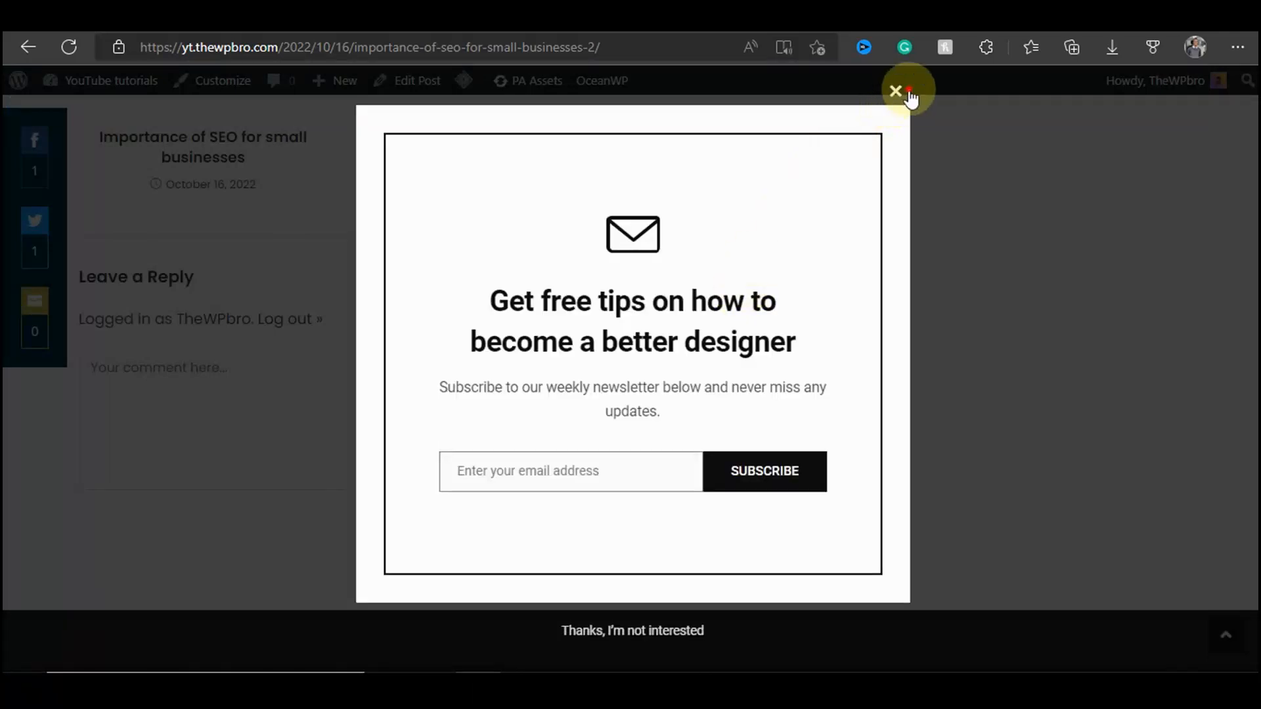
Step: Dismiss the newsletter pop-up on the blog post, trigger it again with exit intent, and dismiss it once more
click(898, 90)
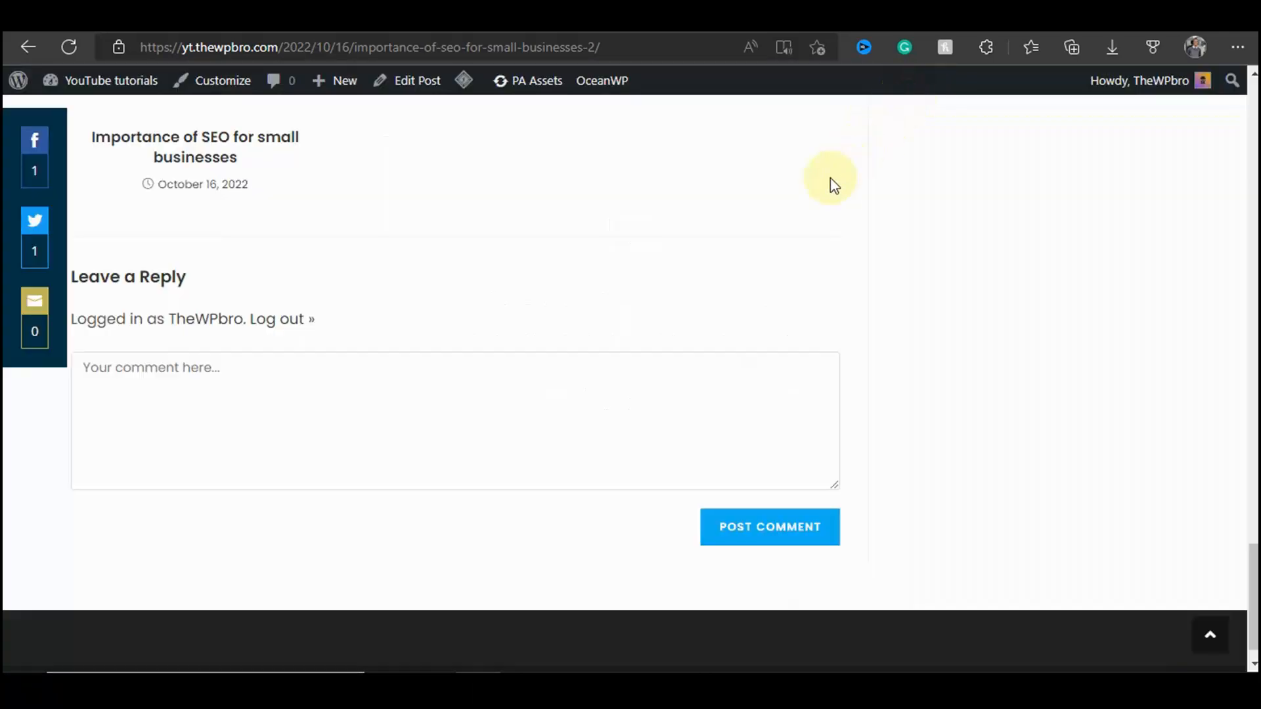
mouse_move(474, 30)
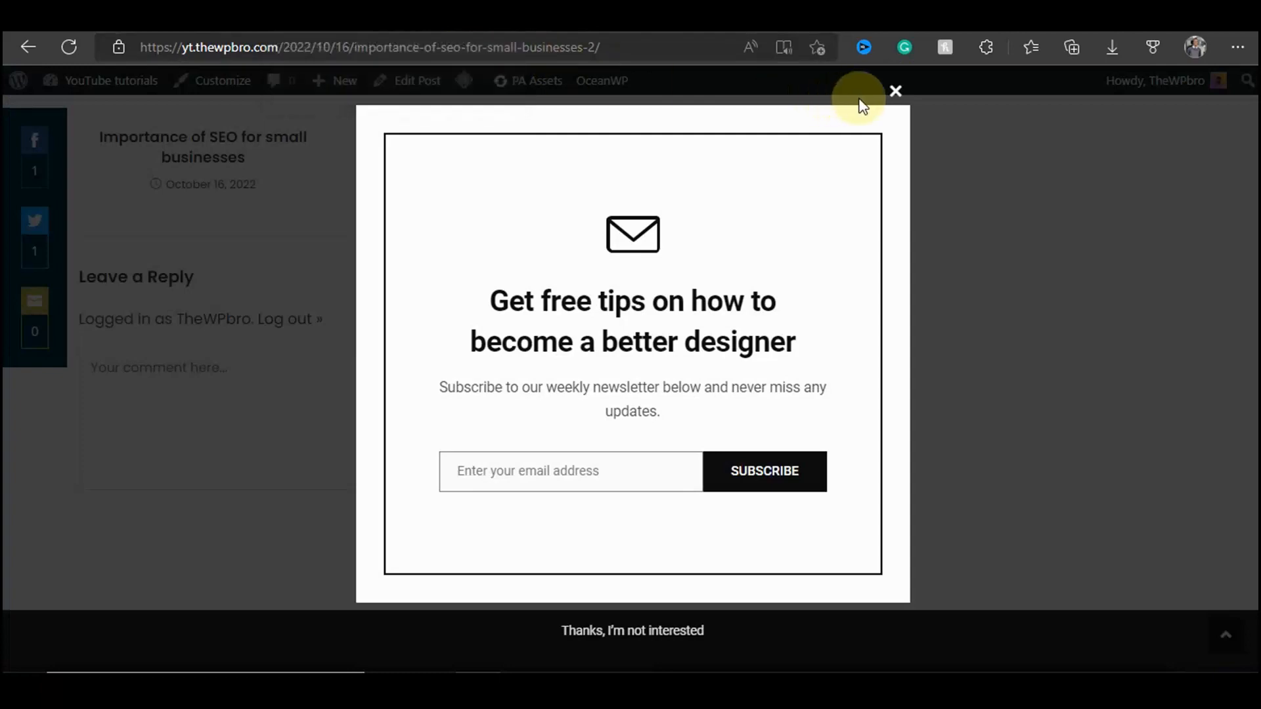
click(895, 91)
Step: Examine the embedded "FREEBIES JUST FOR YOU!" offers and the social sharing buttons in the blog post
scroll(480, 317, up, 10)
scroll(479, 316, up, 20)
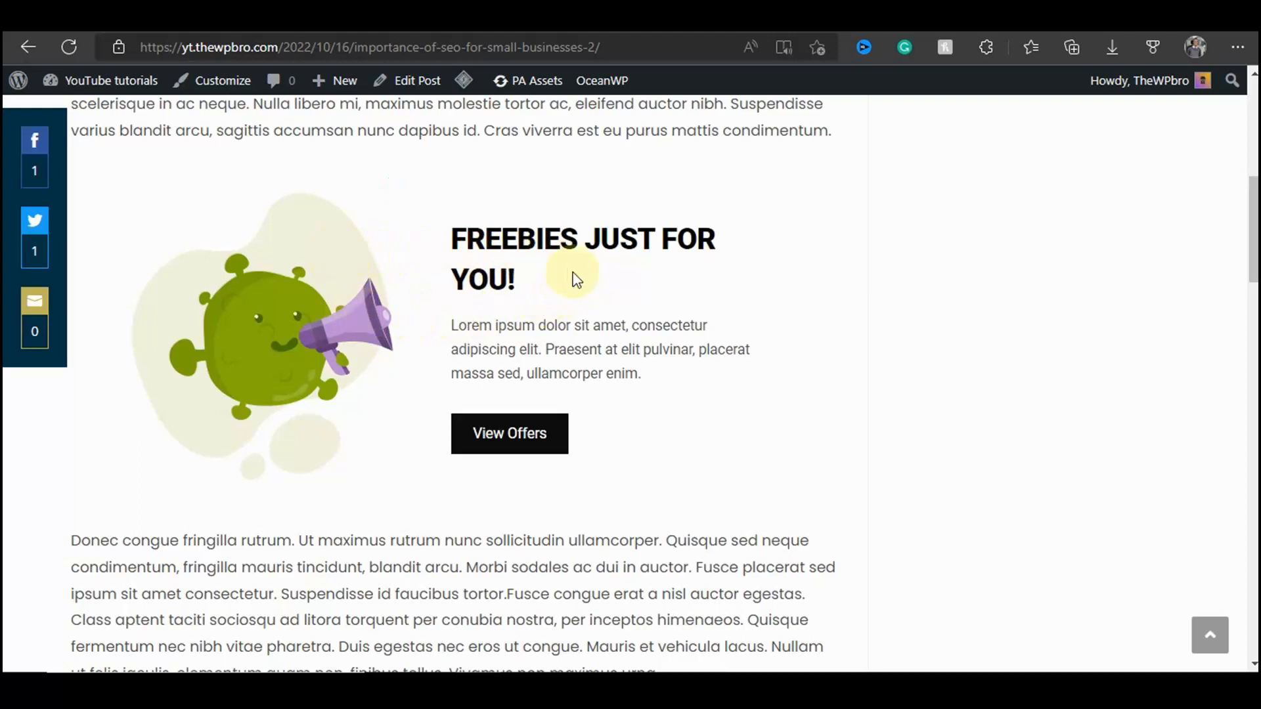
drag(502, 238, 624, 449)
click(853, 324)
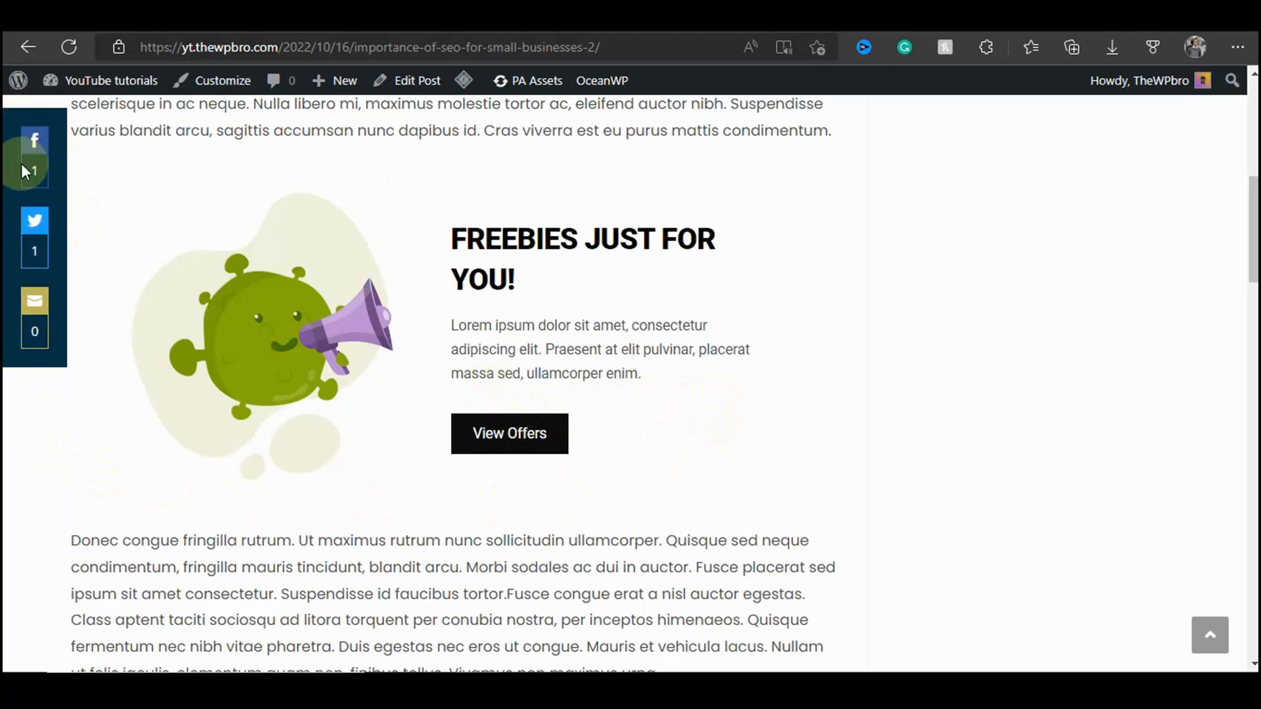
scroll(36, 199, up, 2)
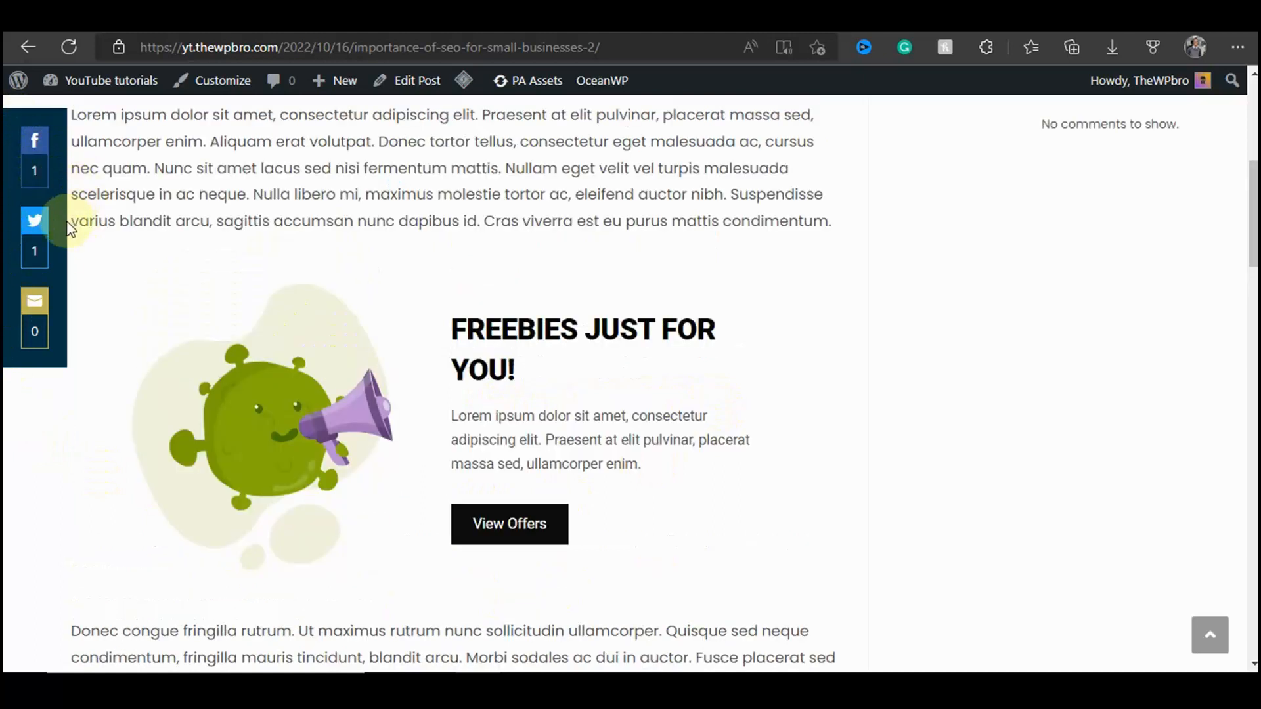
scroll(30, 171, up, 4)
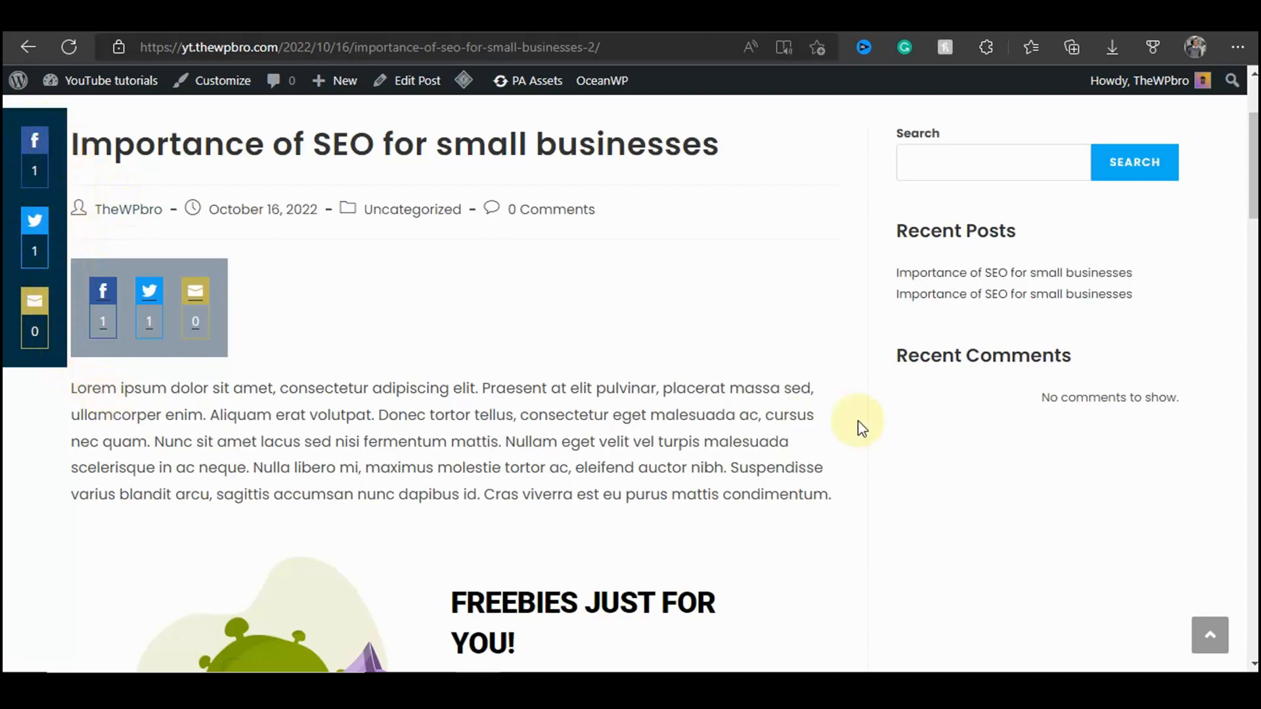
scroll(861, 428, down, 10)
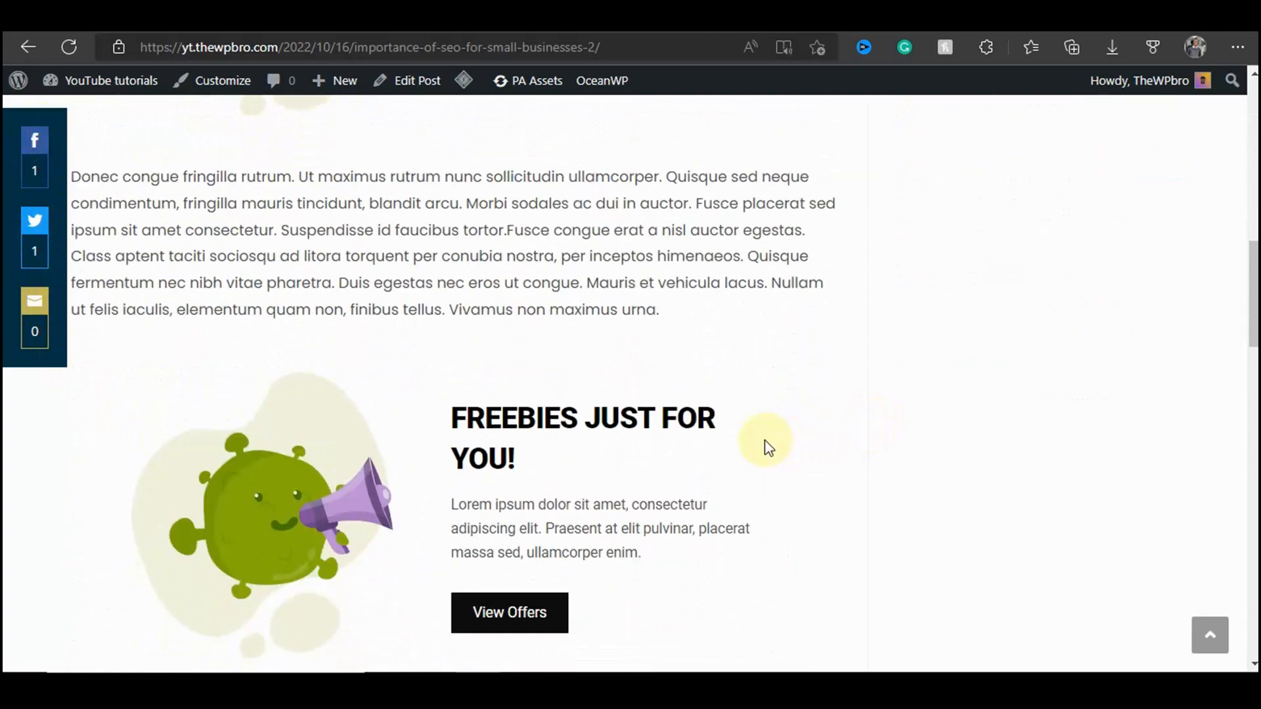
scroll(755, 414, down, 7)
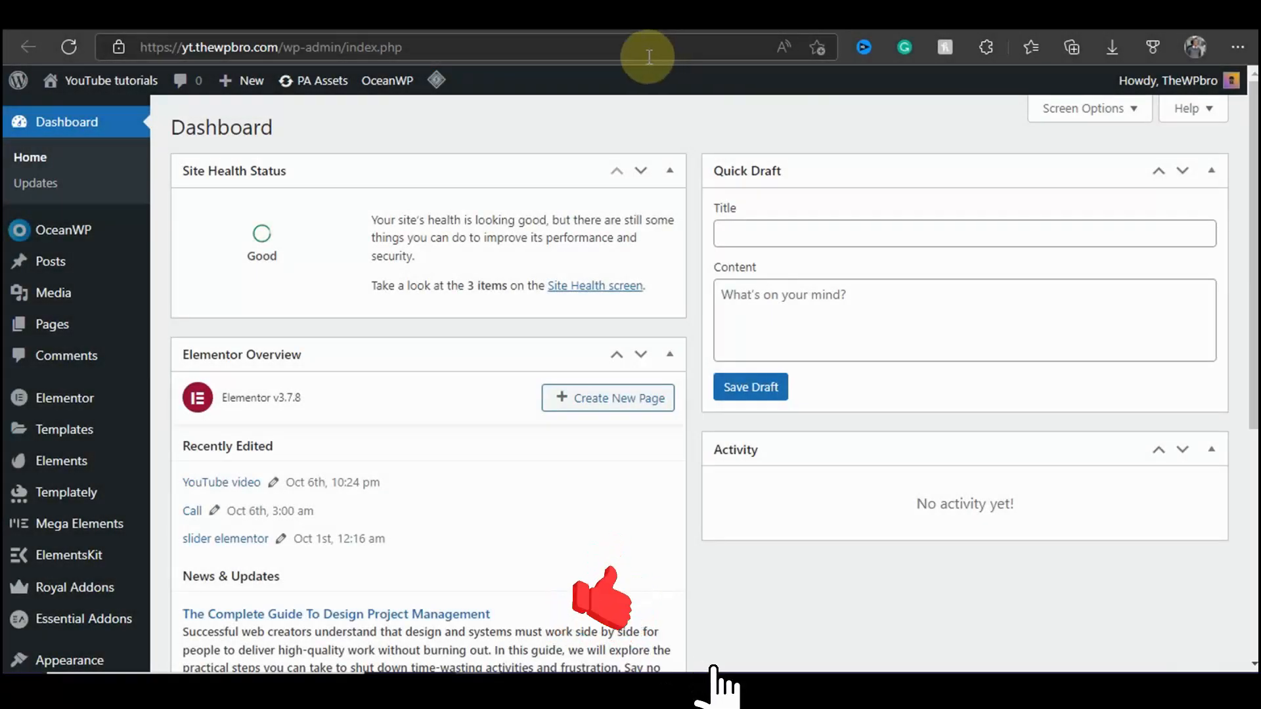
Step: Find the Hustle plugin by WPMU DEV in the WordPress plugin directory, and install and activate it
scroll(316, 217, down, 5)
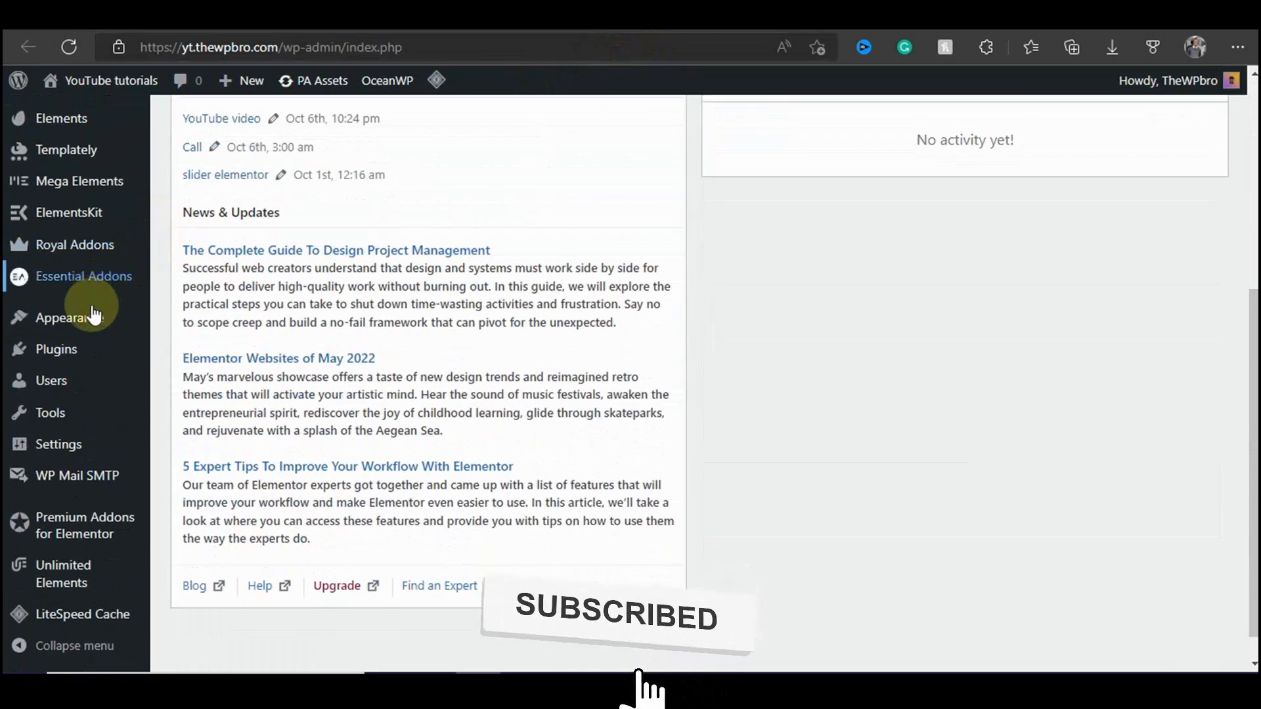
mouse_move(155, 352)
click(173, 372)
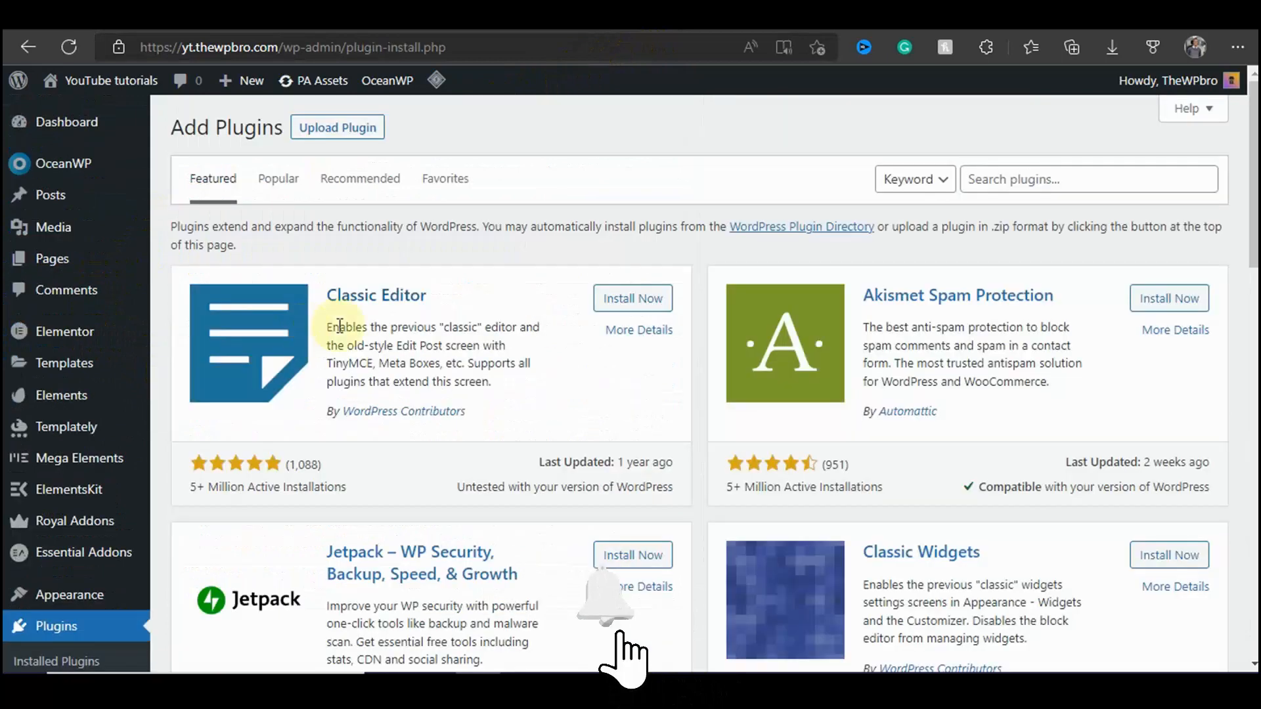
click(1032, 181)
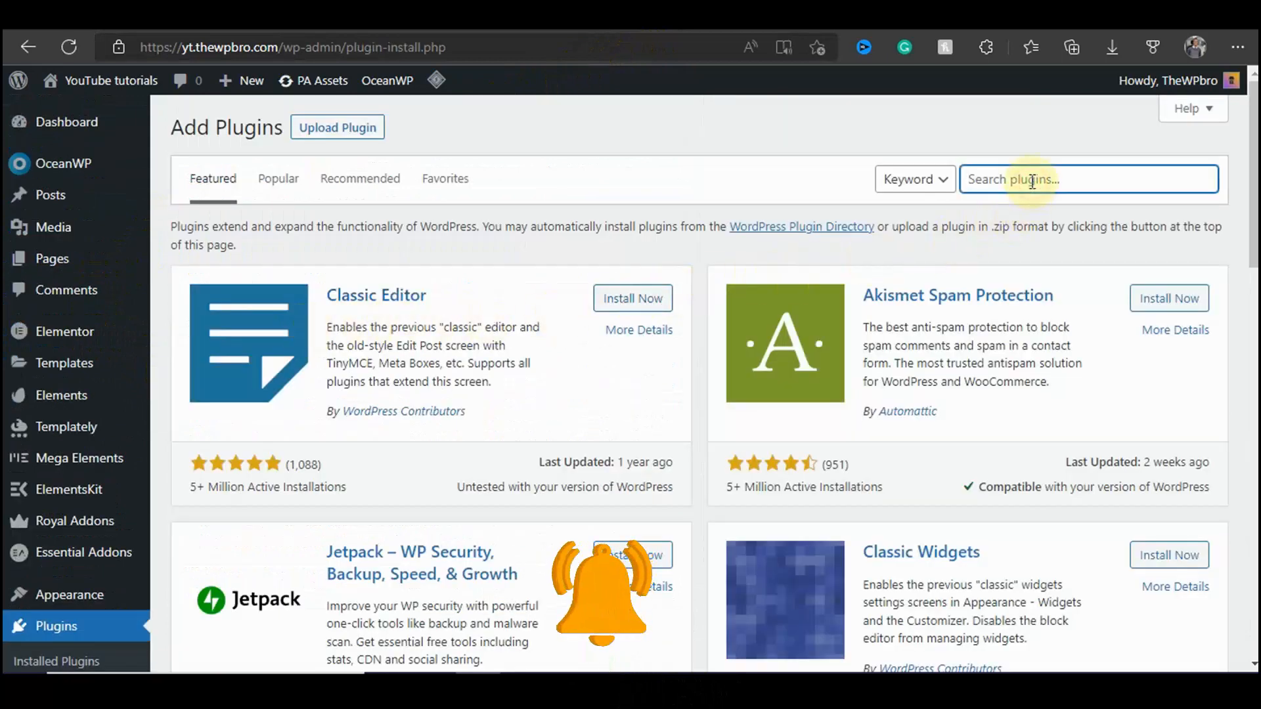
text(Hustle)
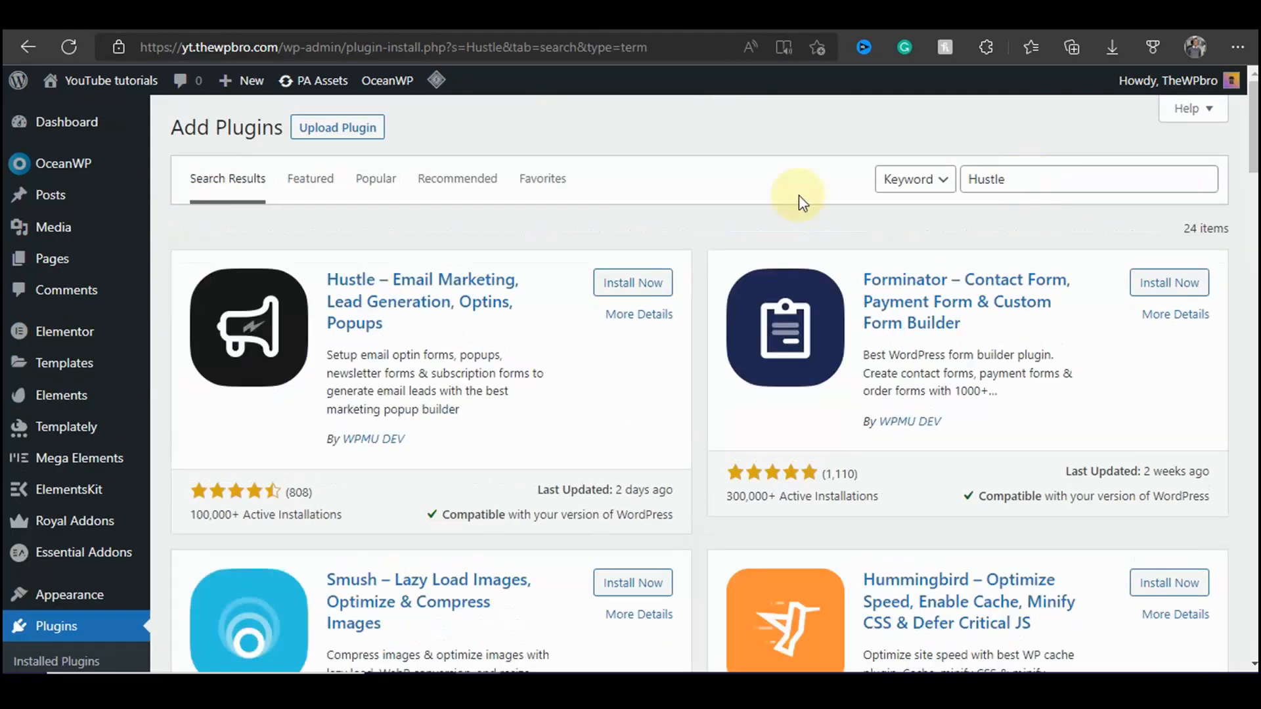
click(657, 282)
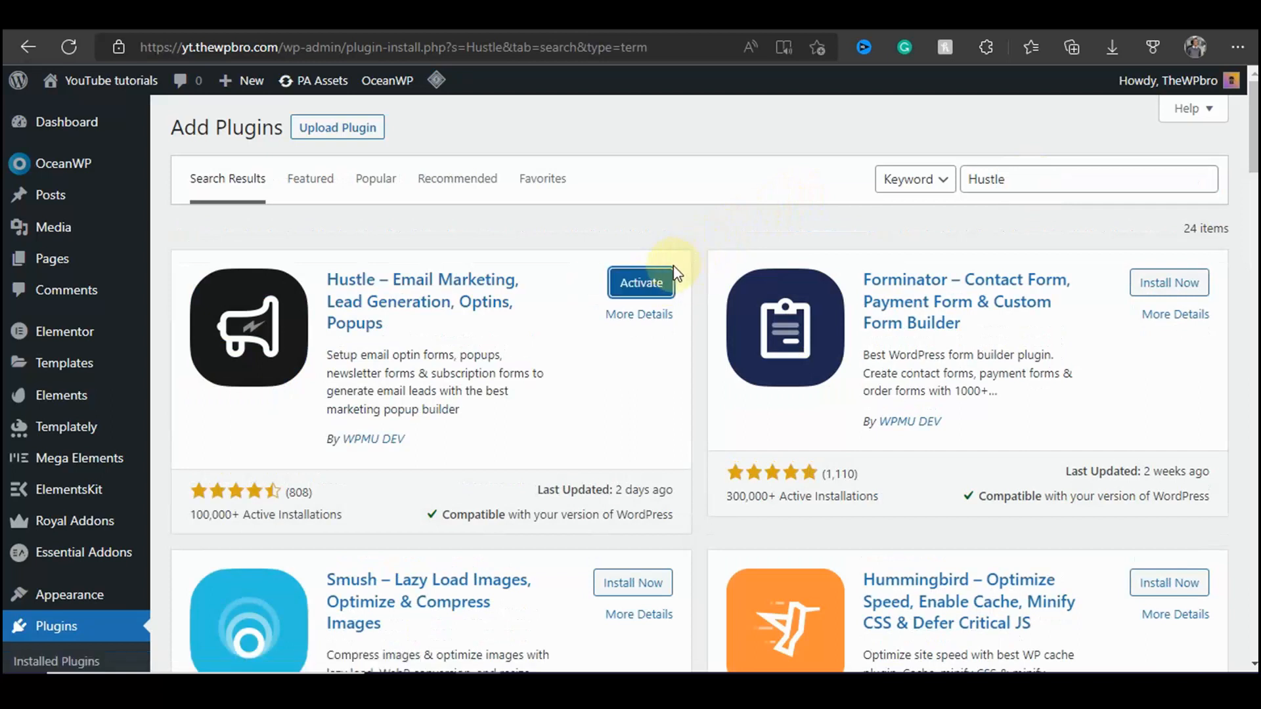
click(667, 285)
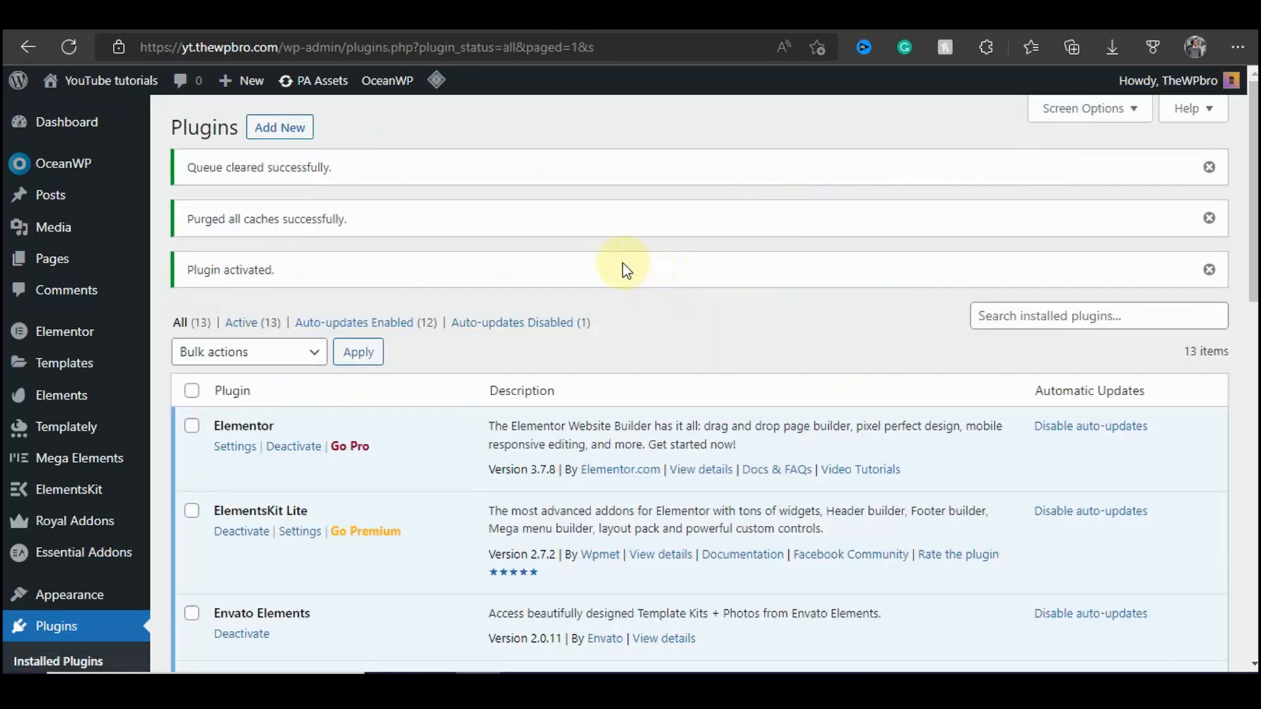
Step: Open the dashboard of the Hustle plugin in the WordPress admin
scroll(40, 262, down, 10)
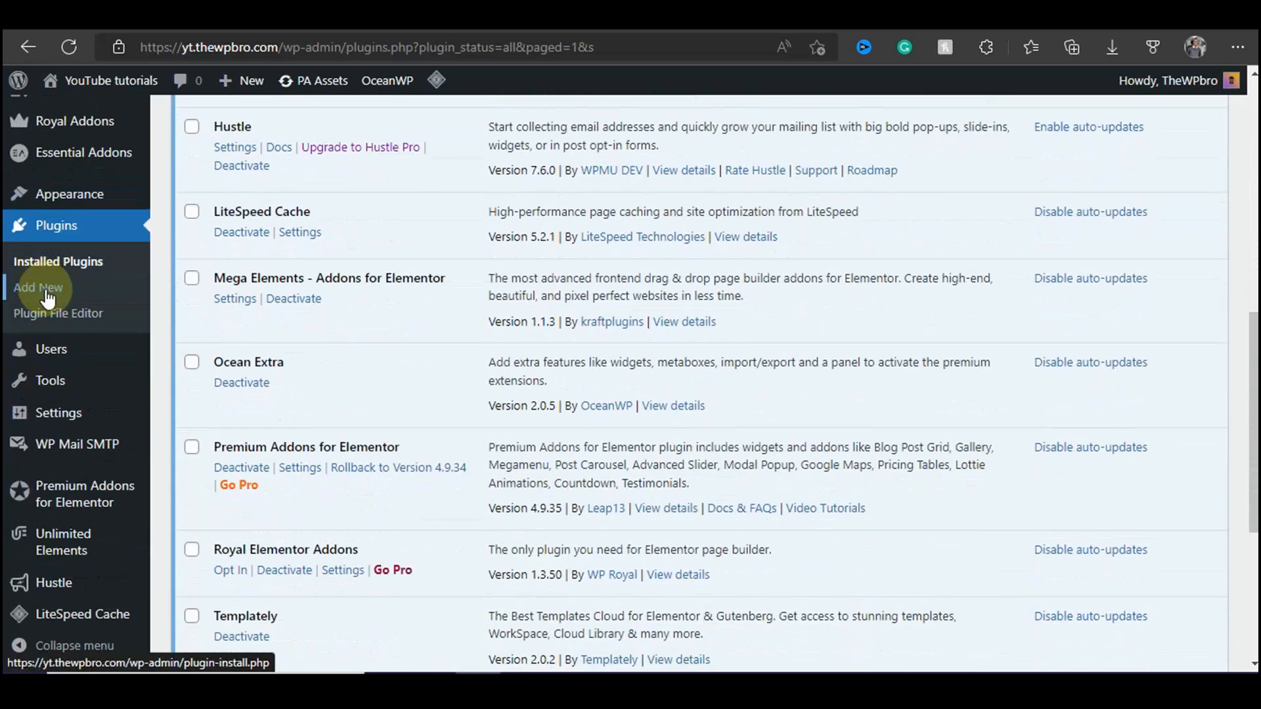
mouse_move(30, 582)
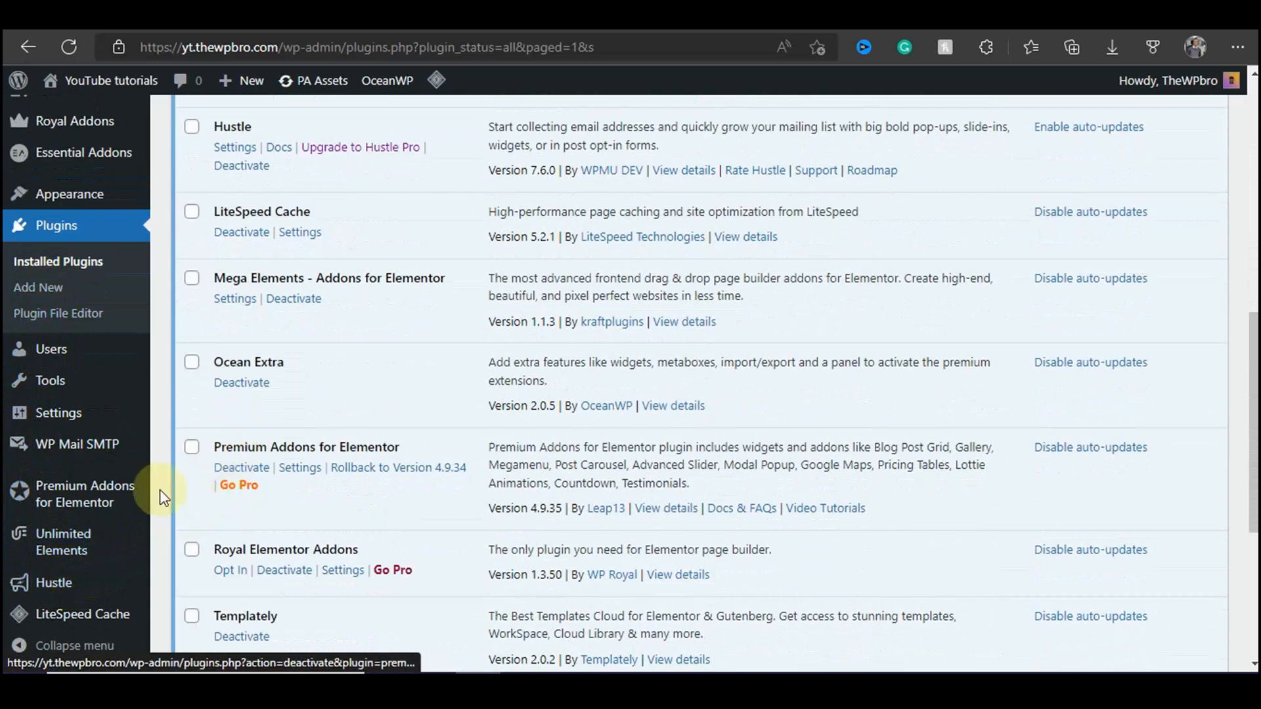
click(222, 381)
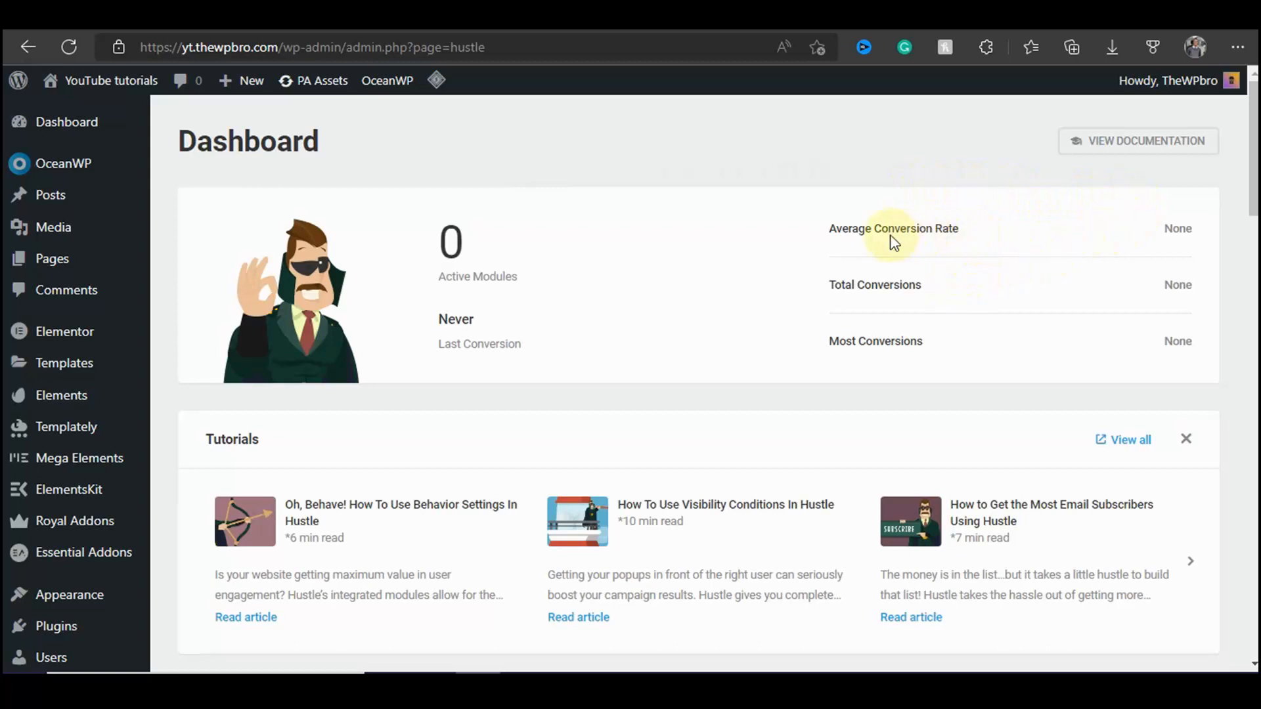
Step: Review the average conversion rate, total conversions and most conversions statistics on the Hustle dashboard
drag(911, 228, 843, 289)
click(951, 273)
click(808, 350)
drag(858, 348, 892, 348)
click(783, 360)
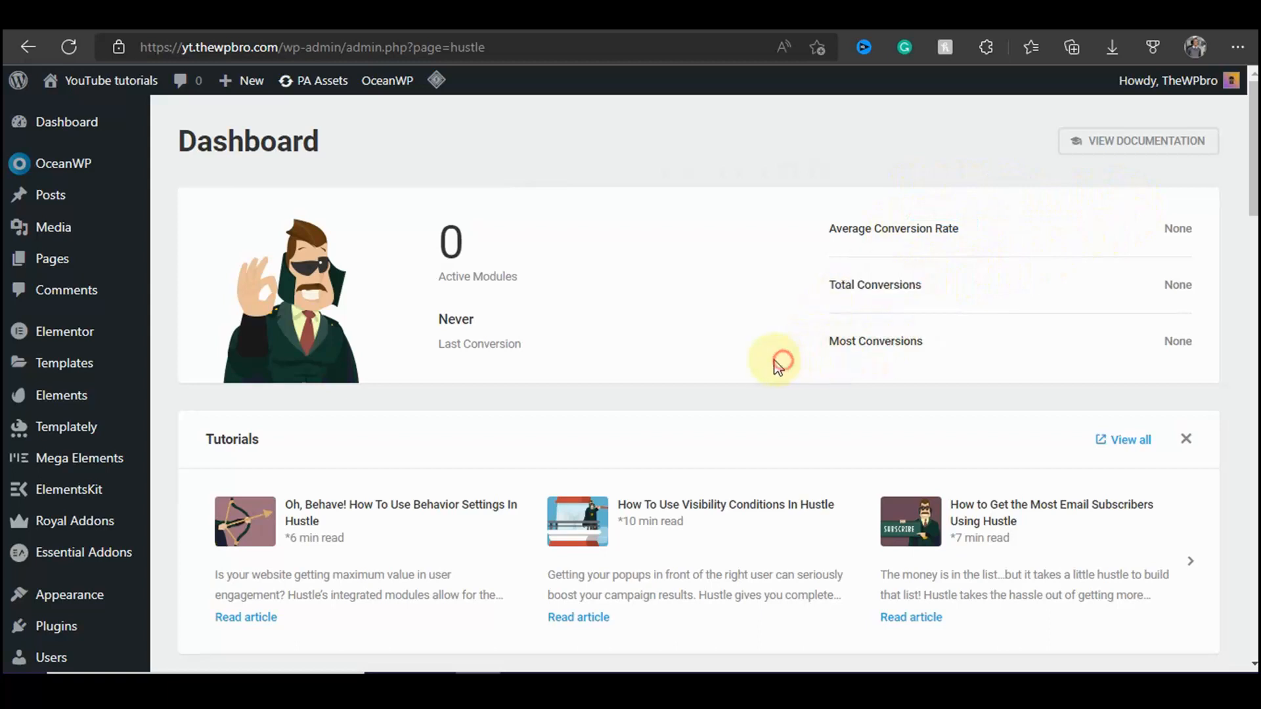
Step: Delete the existing Weekly Newsletter pop-up from Hustle
scroll(460, 355, down, 1)
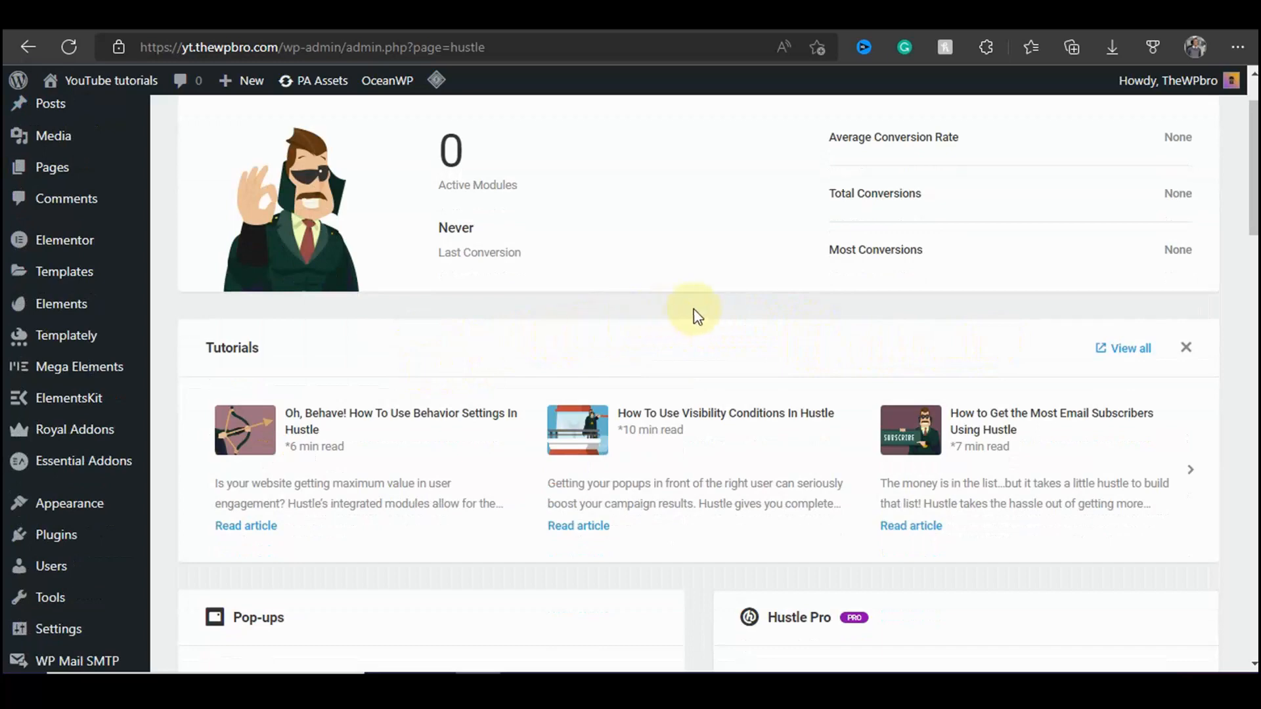
scroll(698, 317, down, 4)
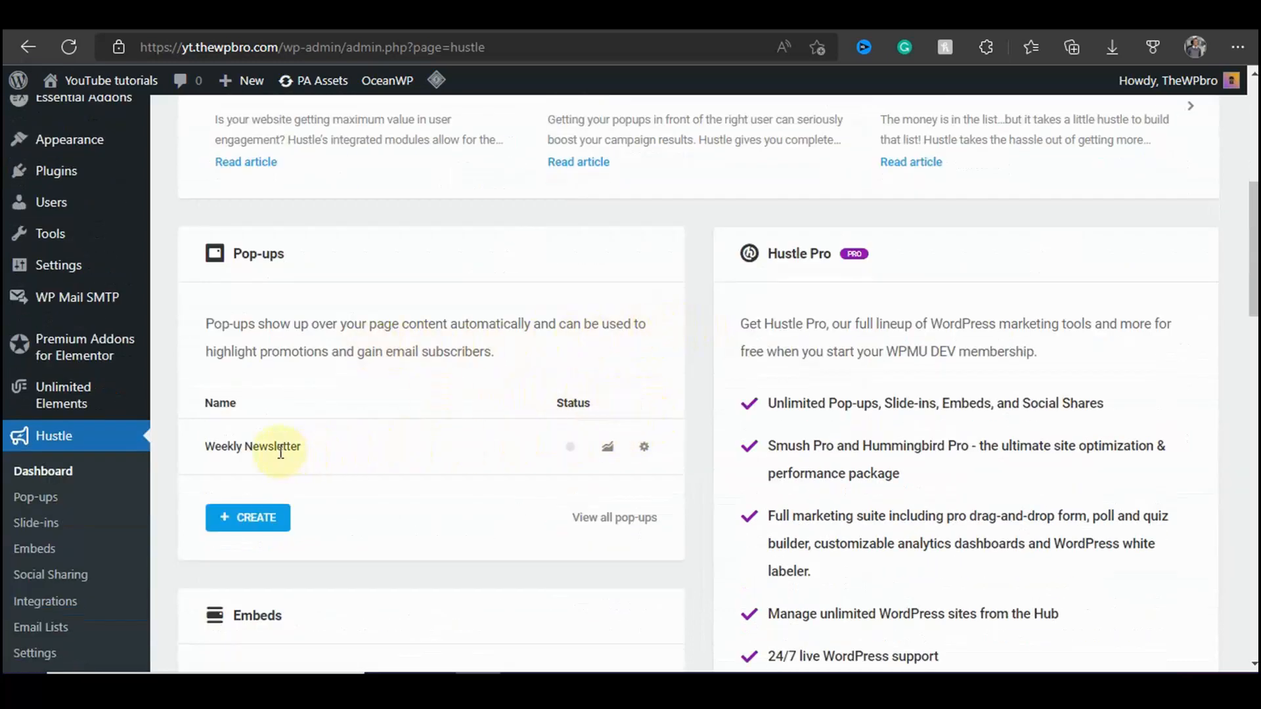
click(645, 446)
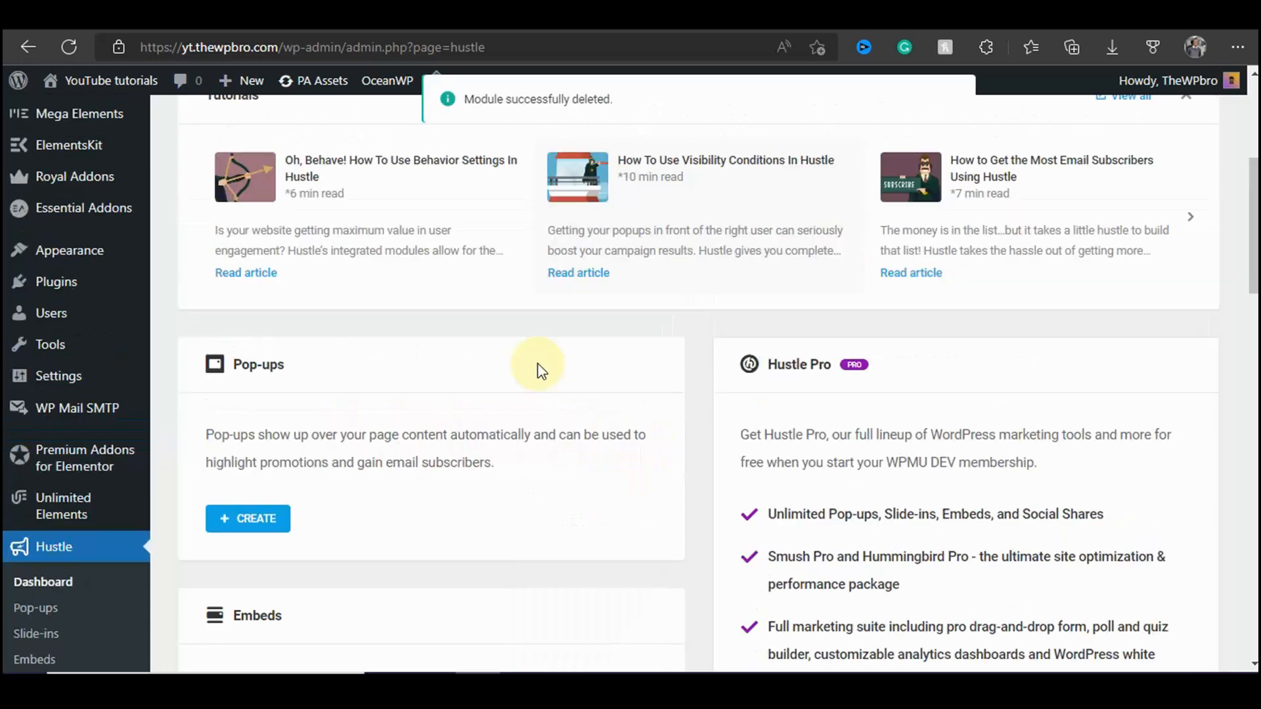
Step: Create an Email Opt-in pop-up named "Weekly Newsletter" and continue to its template selection
scroll(540, 371, down, 2)
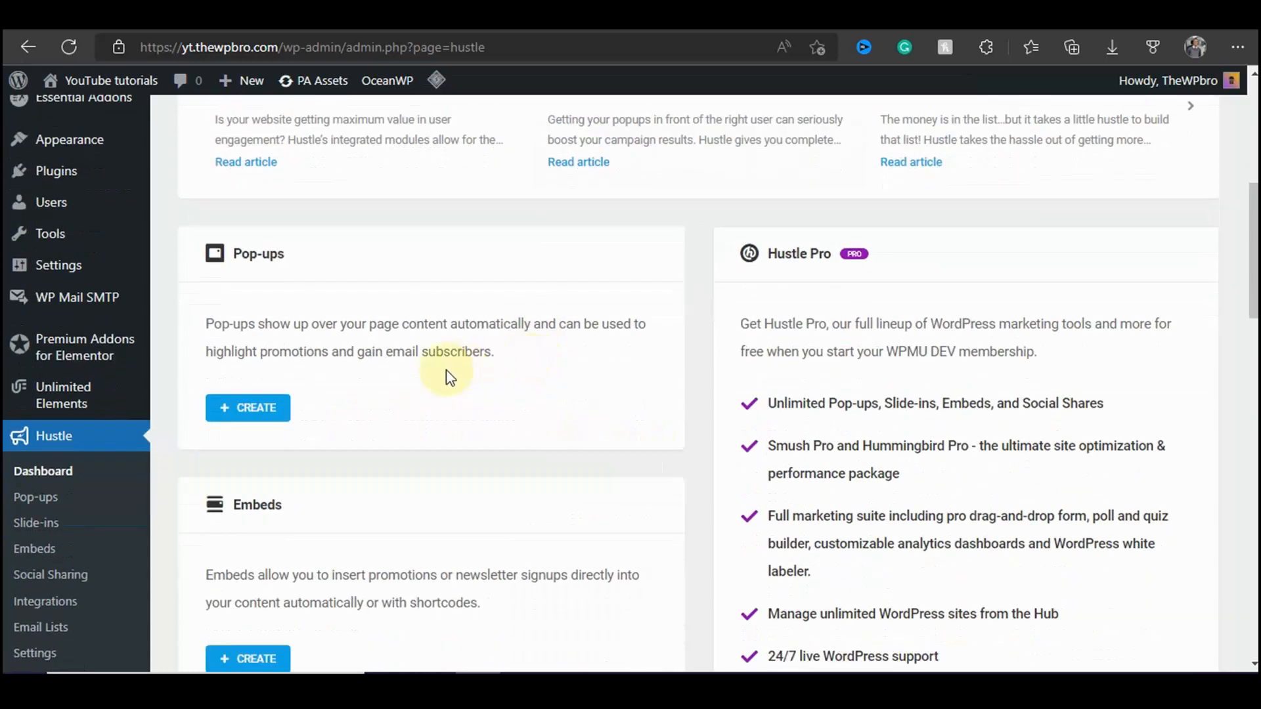
click(263, 411)
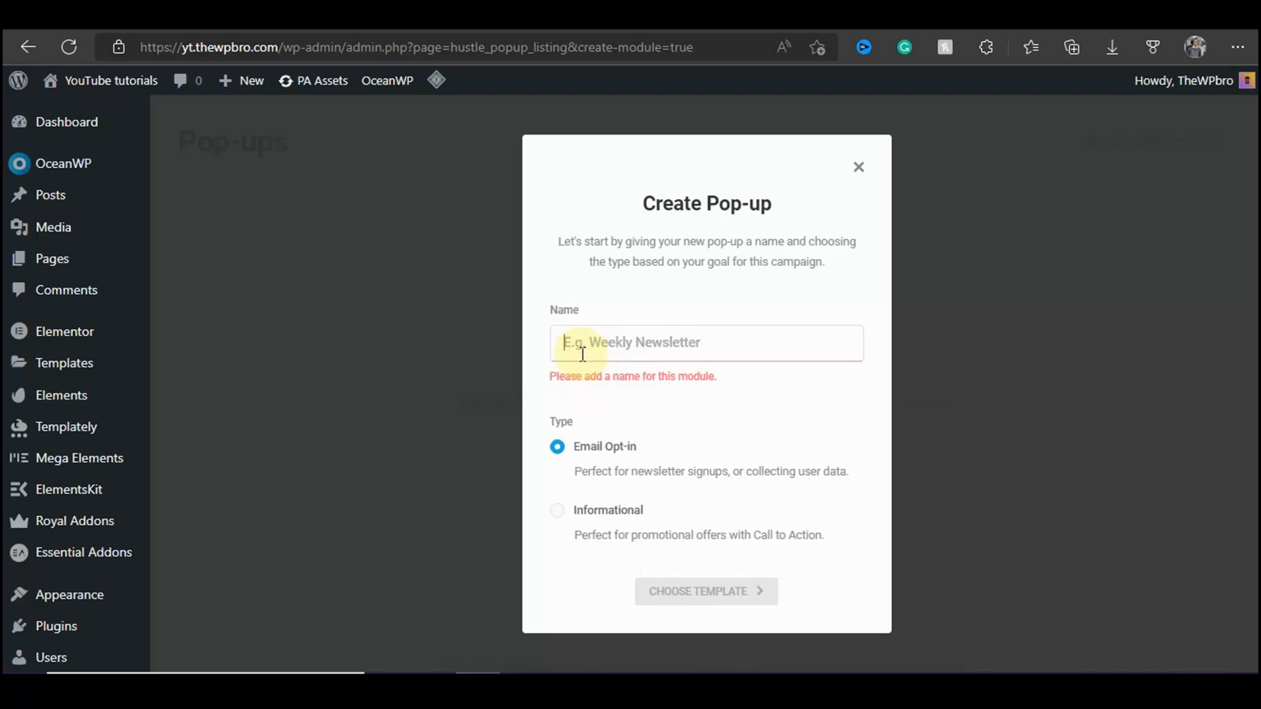
text(Weekly Newsletter)
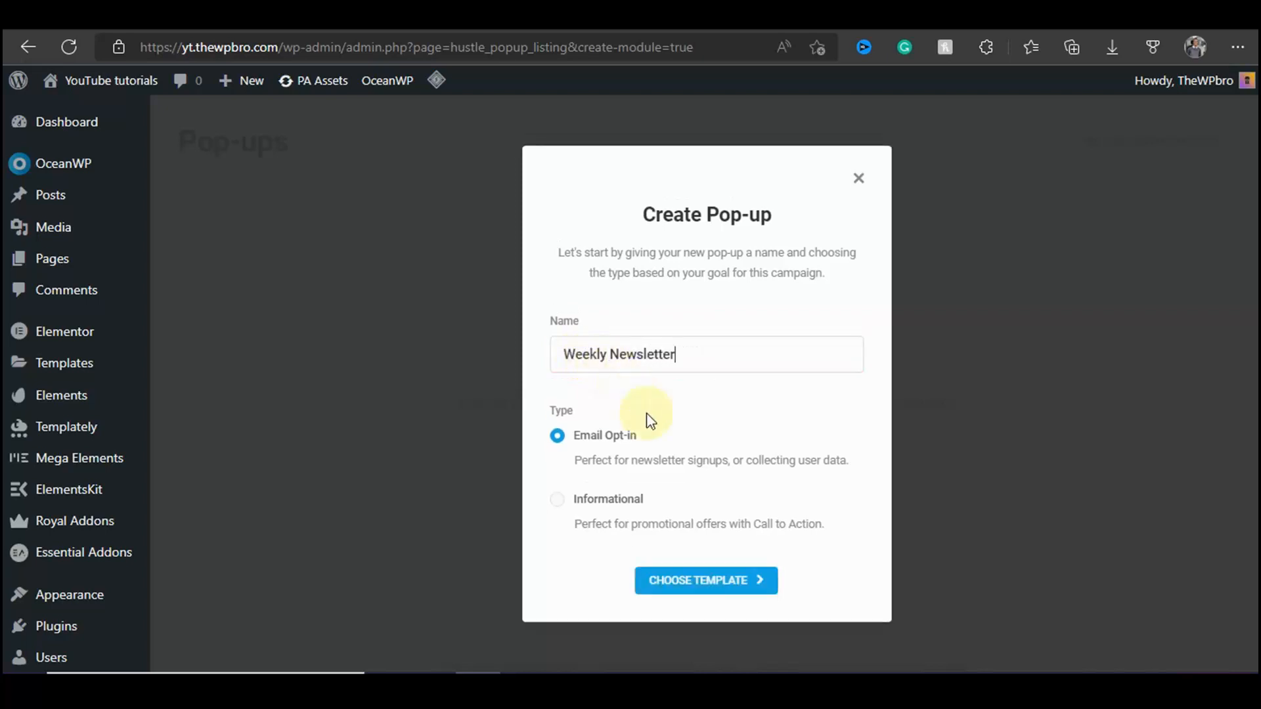
click(700, 582)
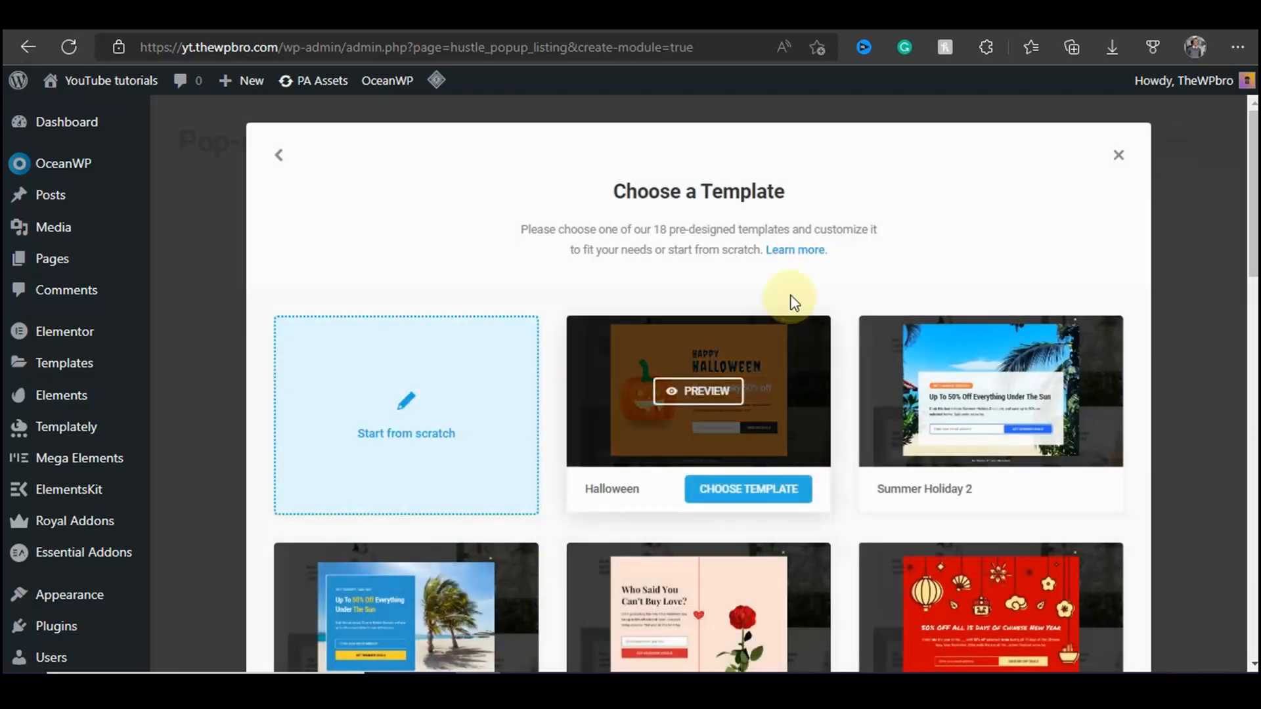
Step: Browse the pre-designed pop-up templates and choose the Newsletter Signup template
scroll(853, 205, down, 1)
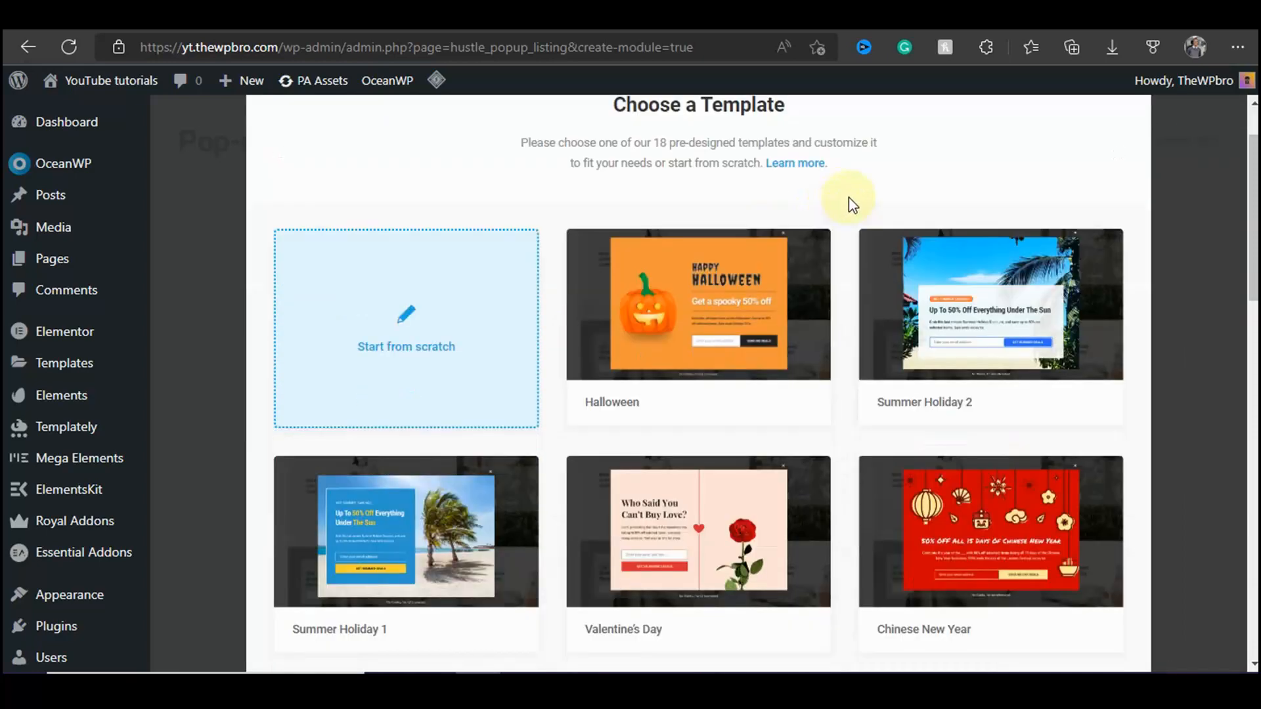
scroll(854, 204, down, 2)
scroll(858, 231, down, 3)
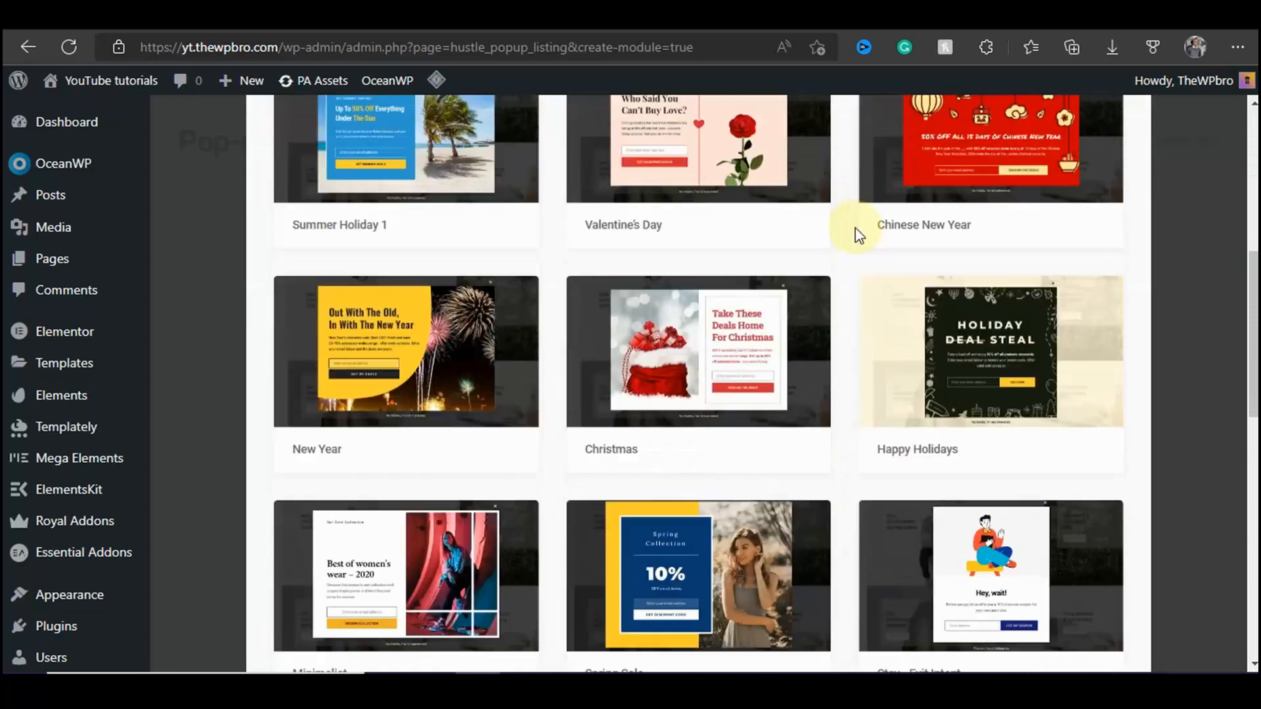
scroll(856, 236, down, 1)
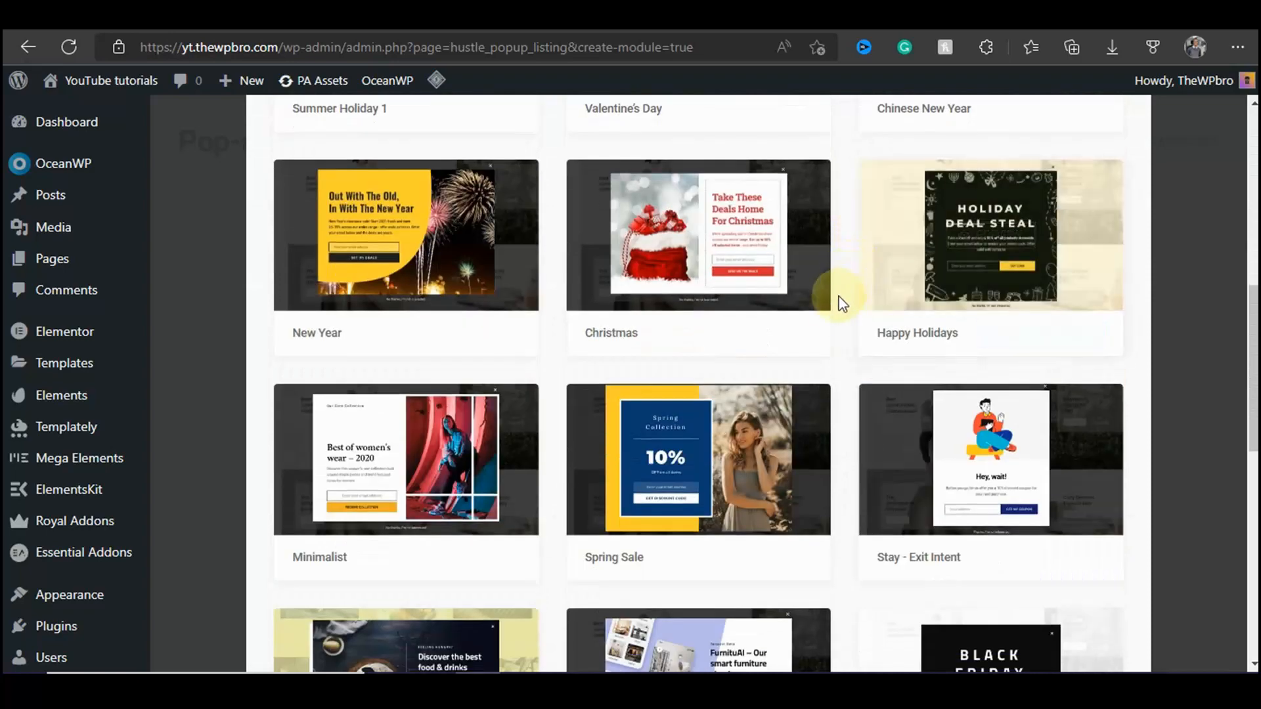
scroll(641, 355, up, 4)
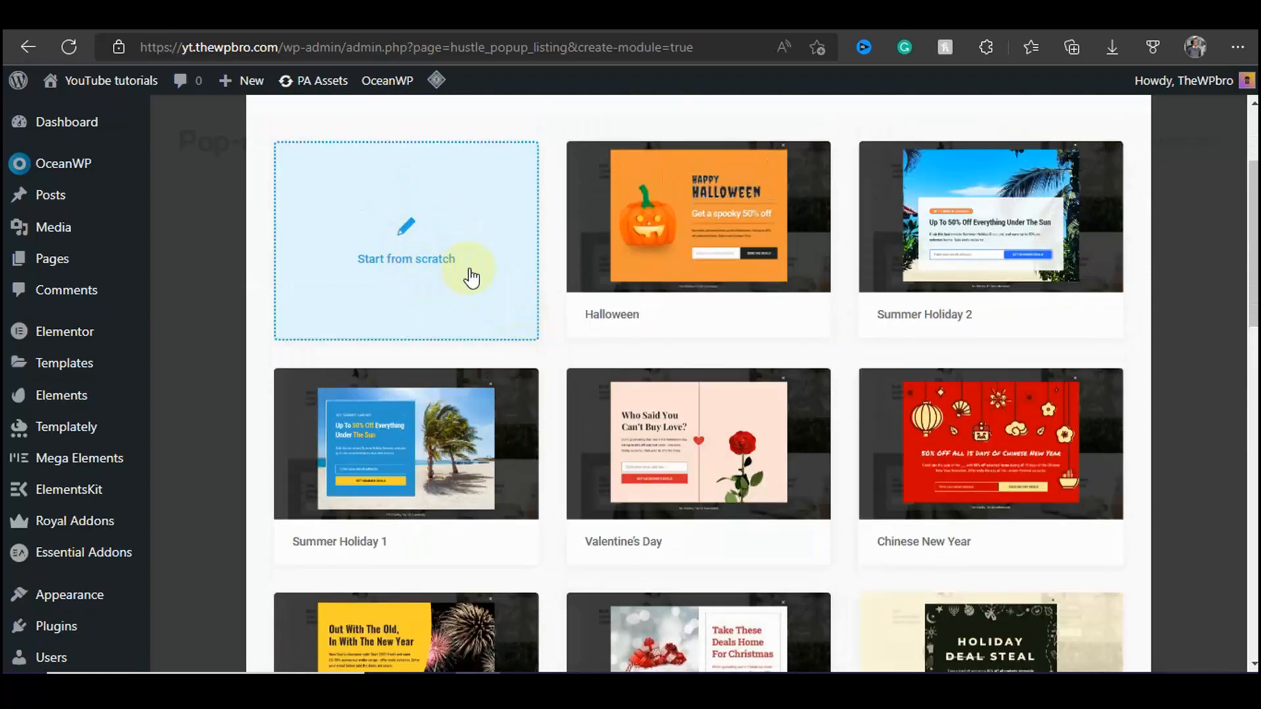
scroll(890, 352, down, 3)
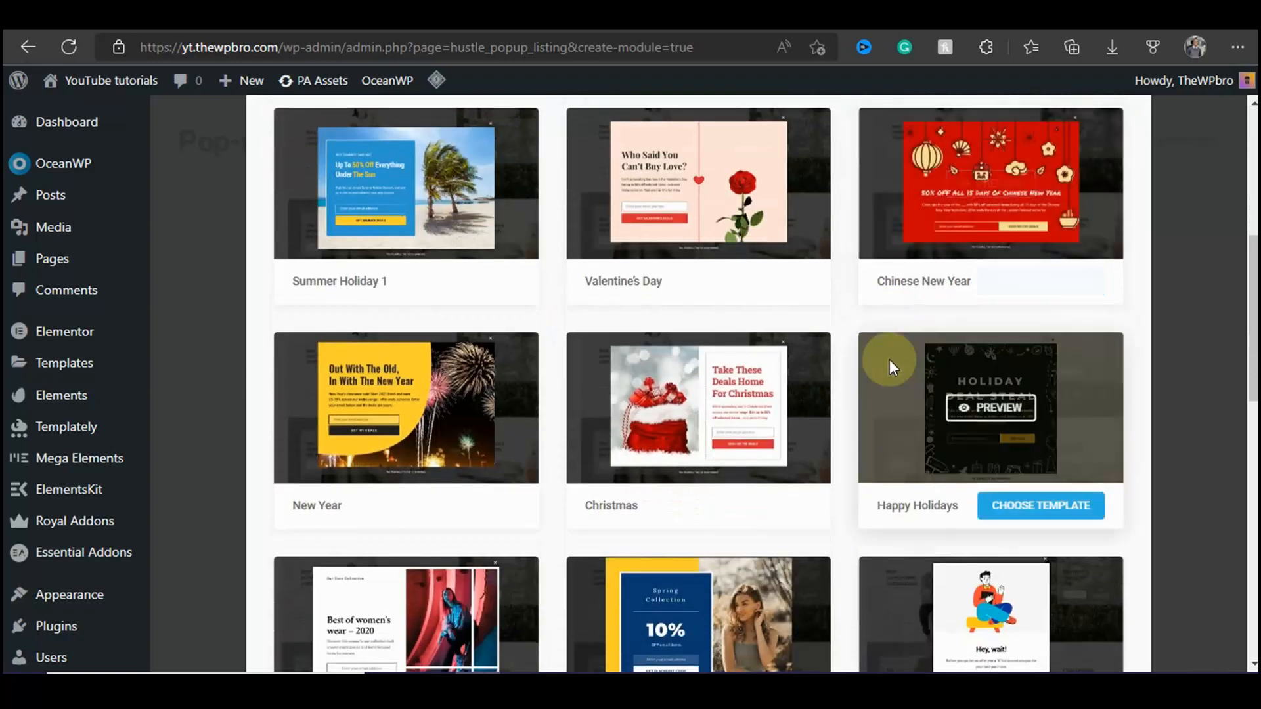
scroll(880, 365, down, 2)
scroll(873, 376, down, 2)
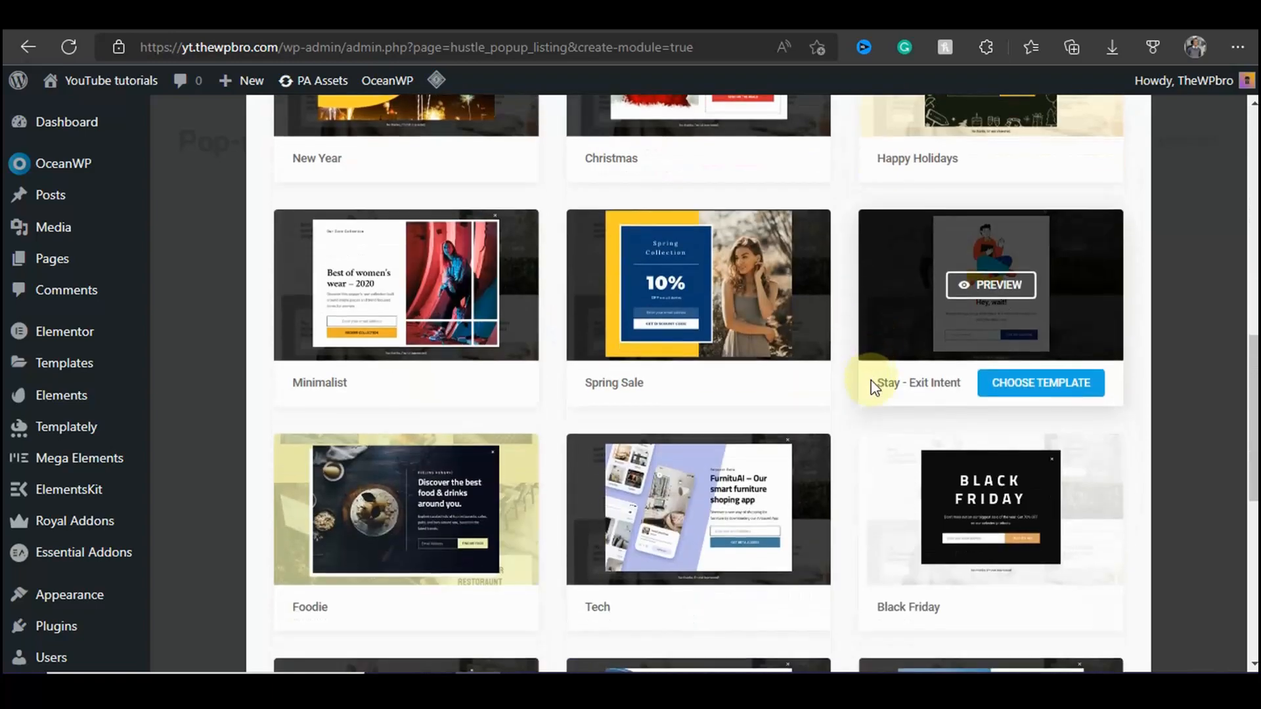
scroll(873, 384, down, 4)
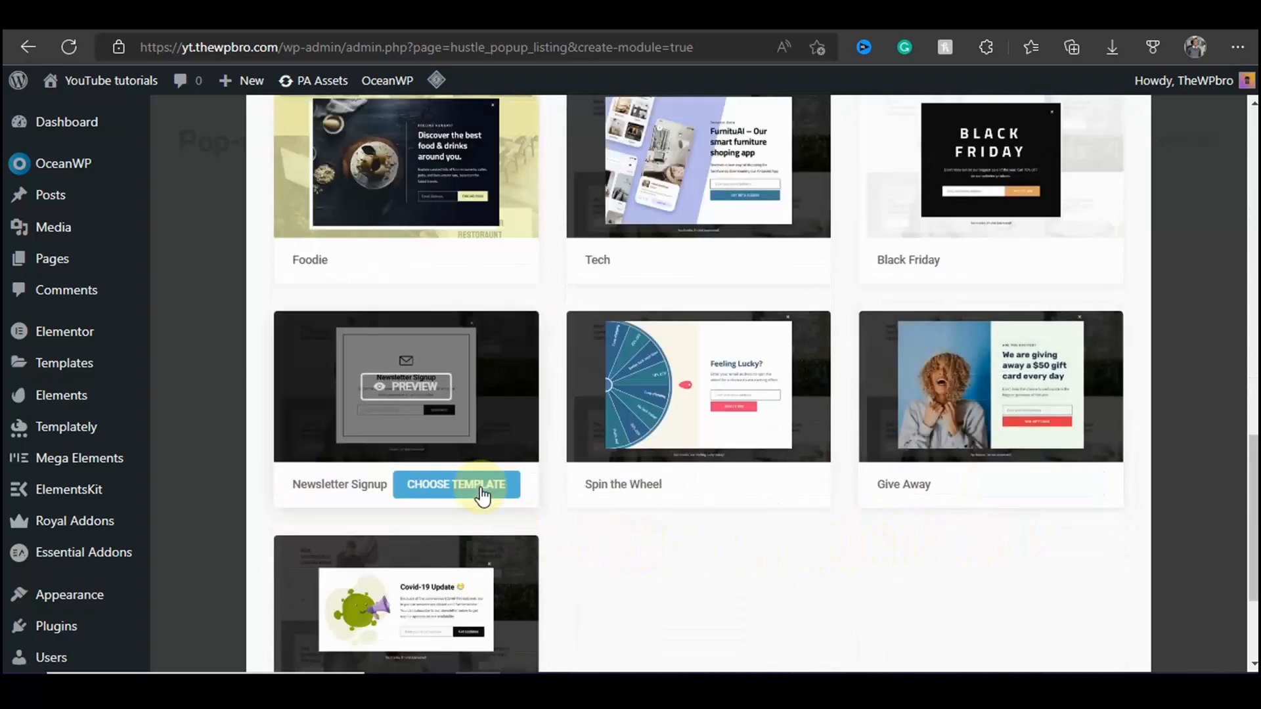
click(462, 485)
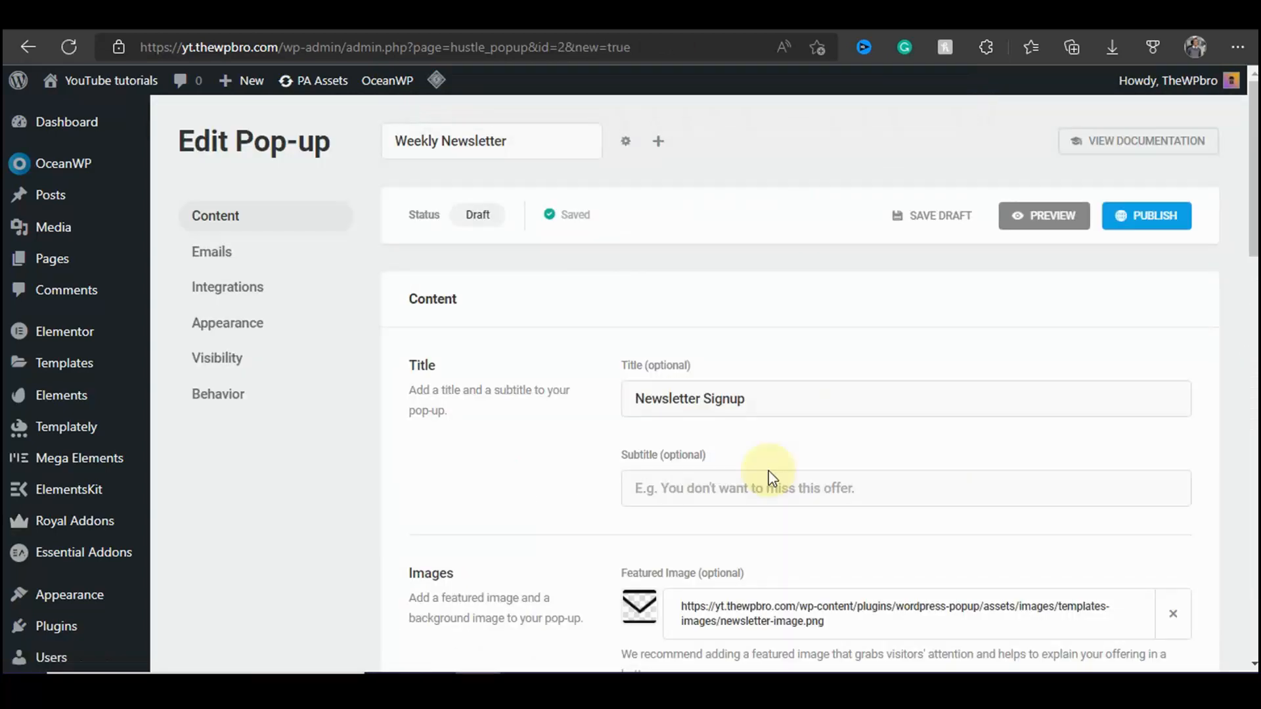
Step: Review the pop-up's content settings and preview its design in desktop and mobile view
scroll(709, 392, down, 3)
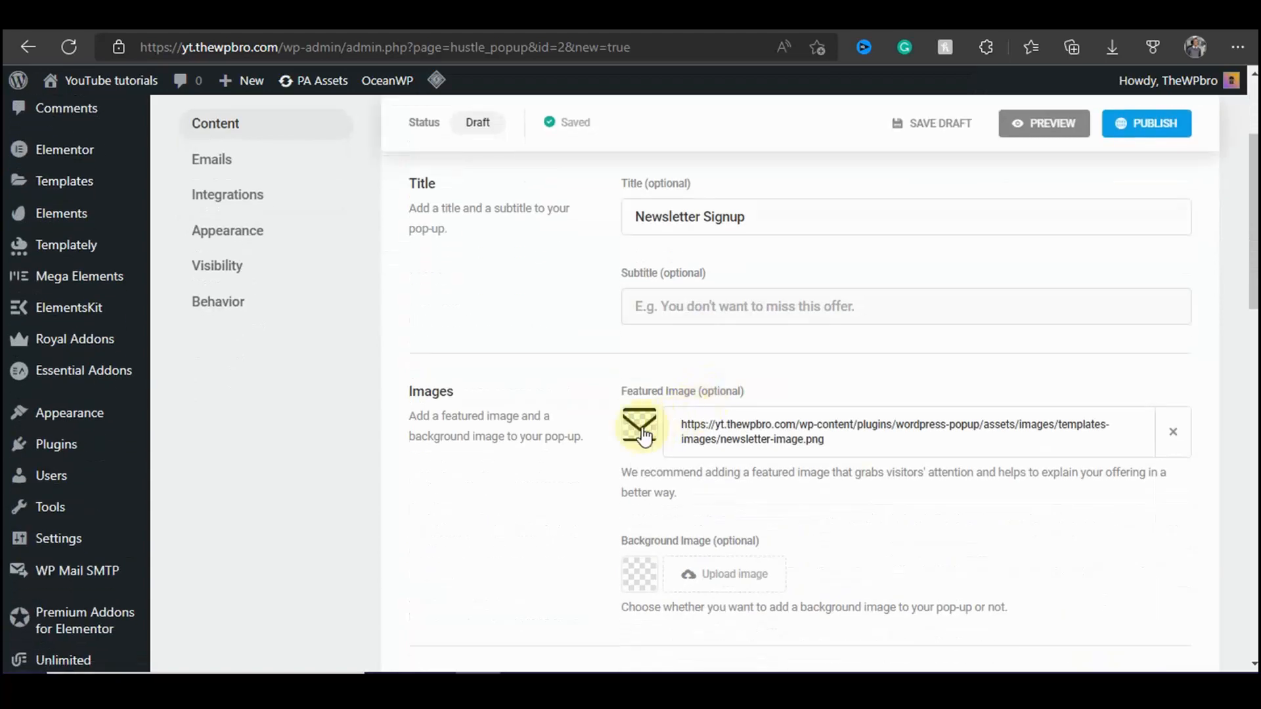
scroll(627, 432, down, 5)
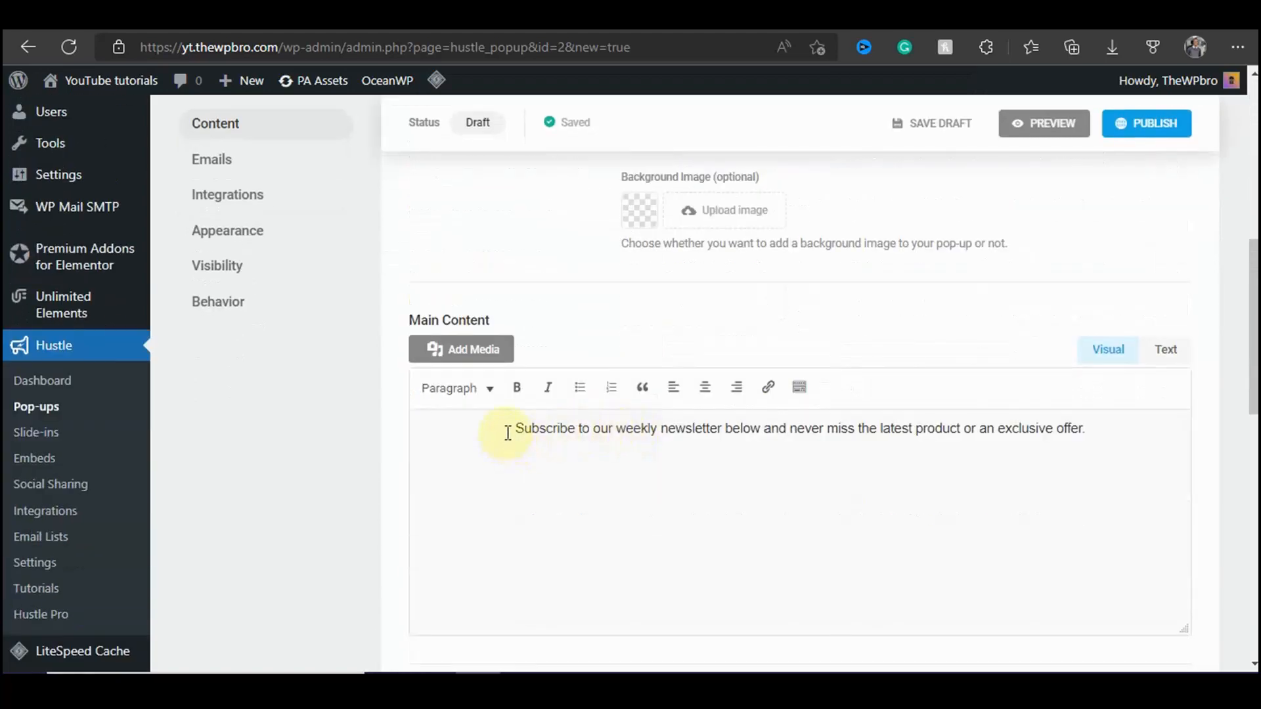
scroll(1009, 435, down, 8)
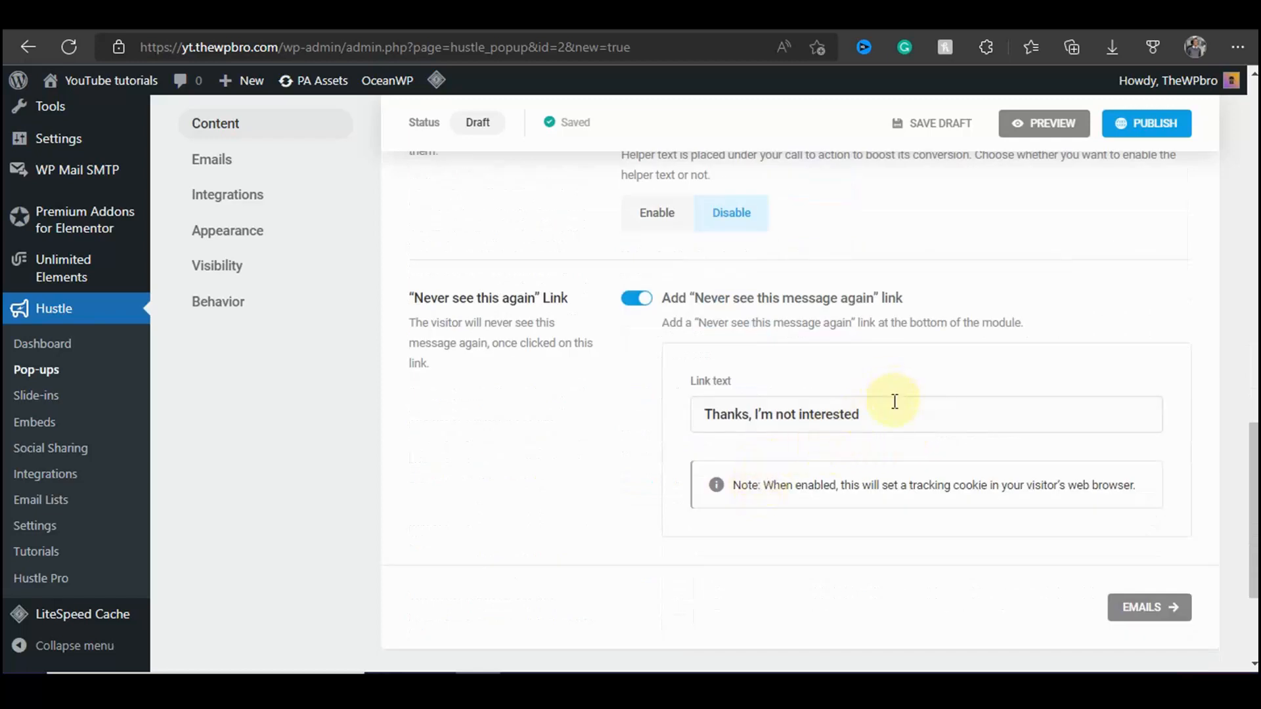
click(1041, 127)
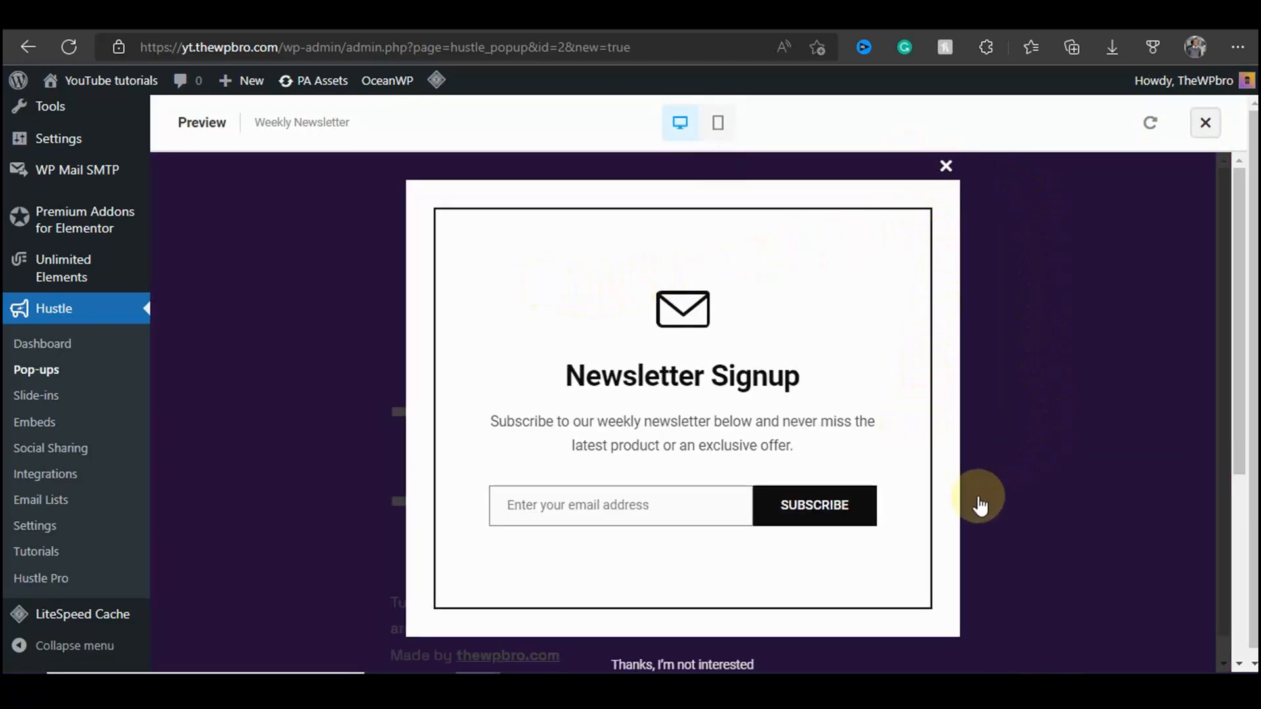
click(708, 127)
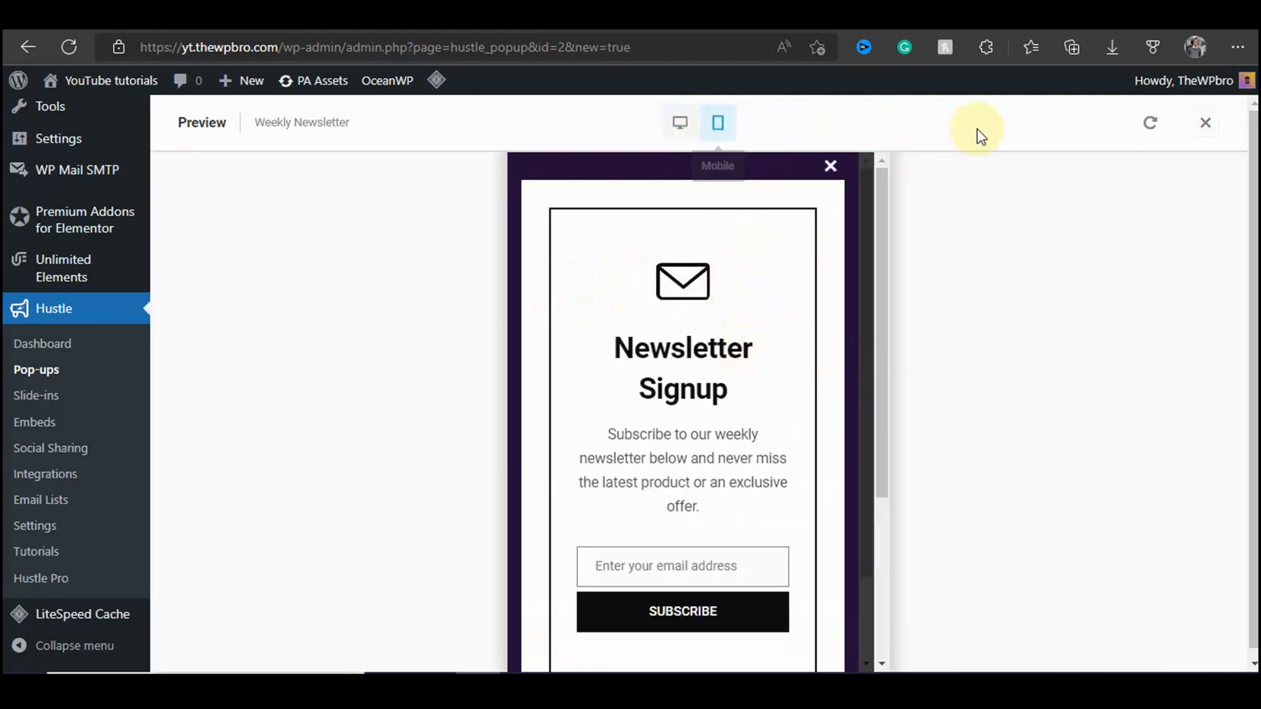
click(1209, 136)
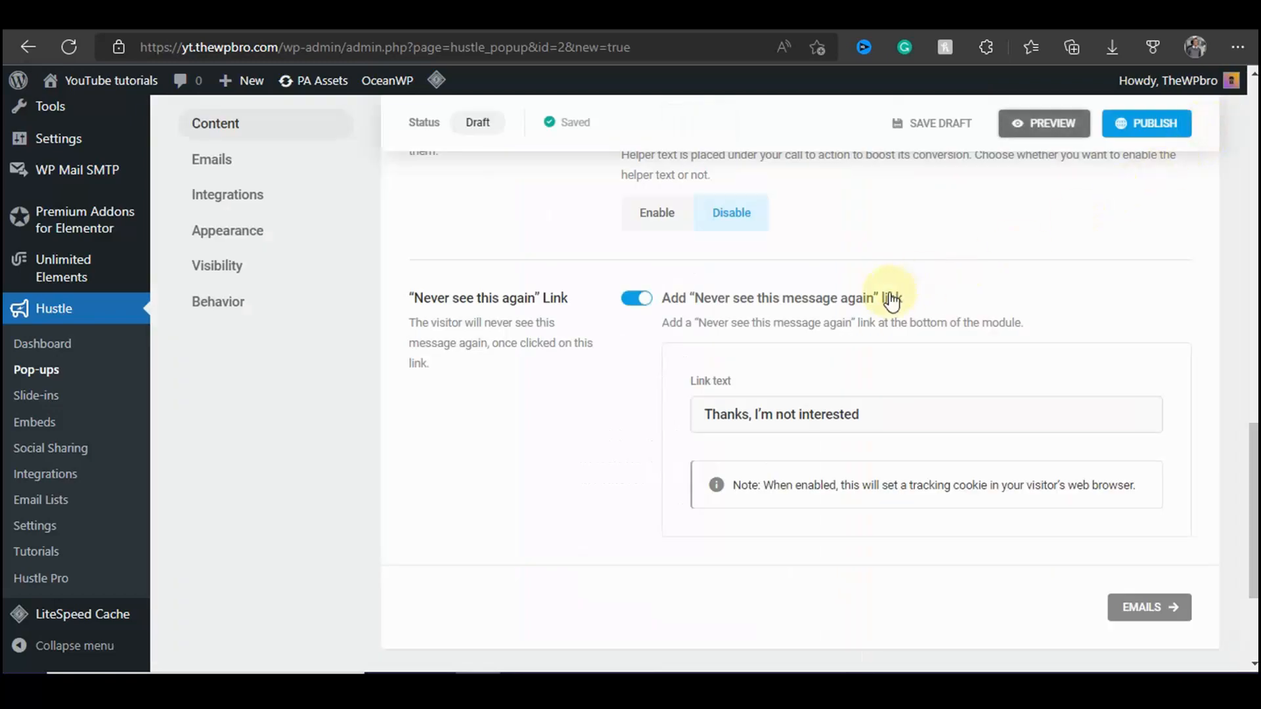
Step: Change the pop-up title to "Get free tips on how to become a better designer"
scroll(574, 314, up, 10)
scroll(565, 312, up, 4)
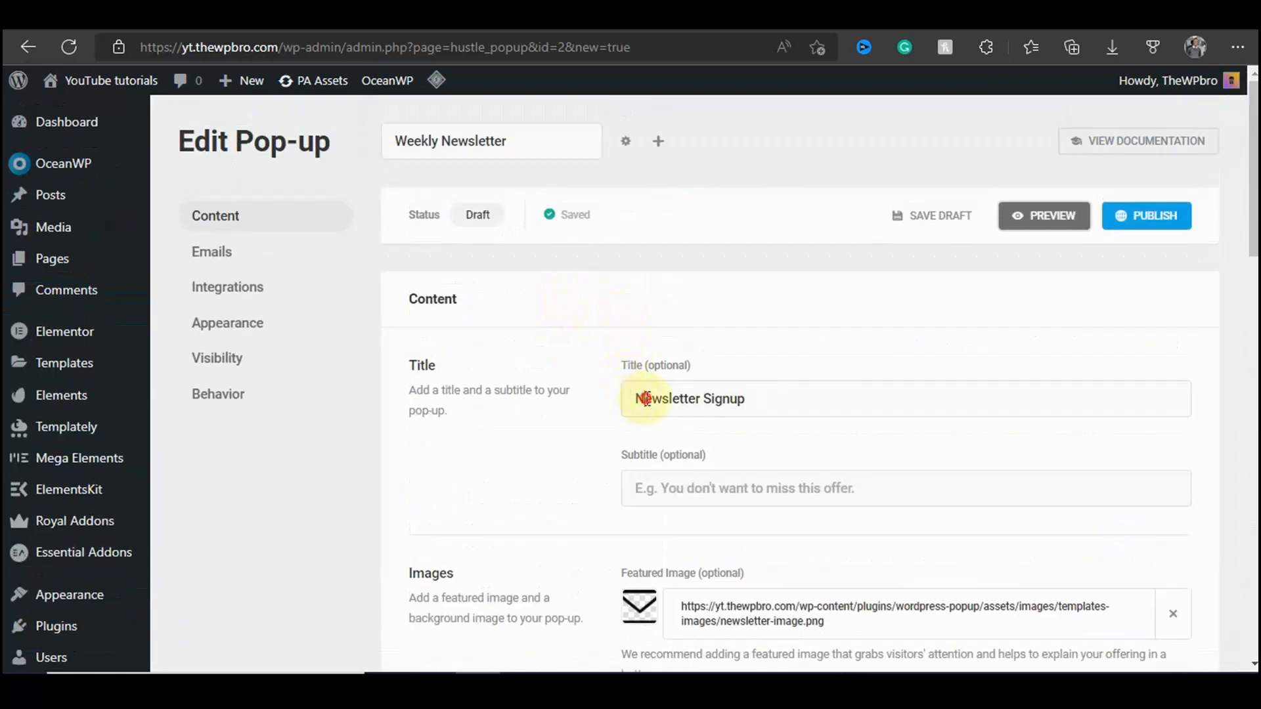
triple_click(646, 399)
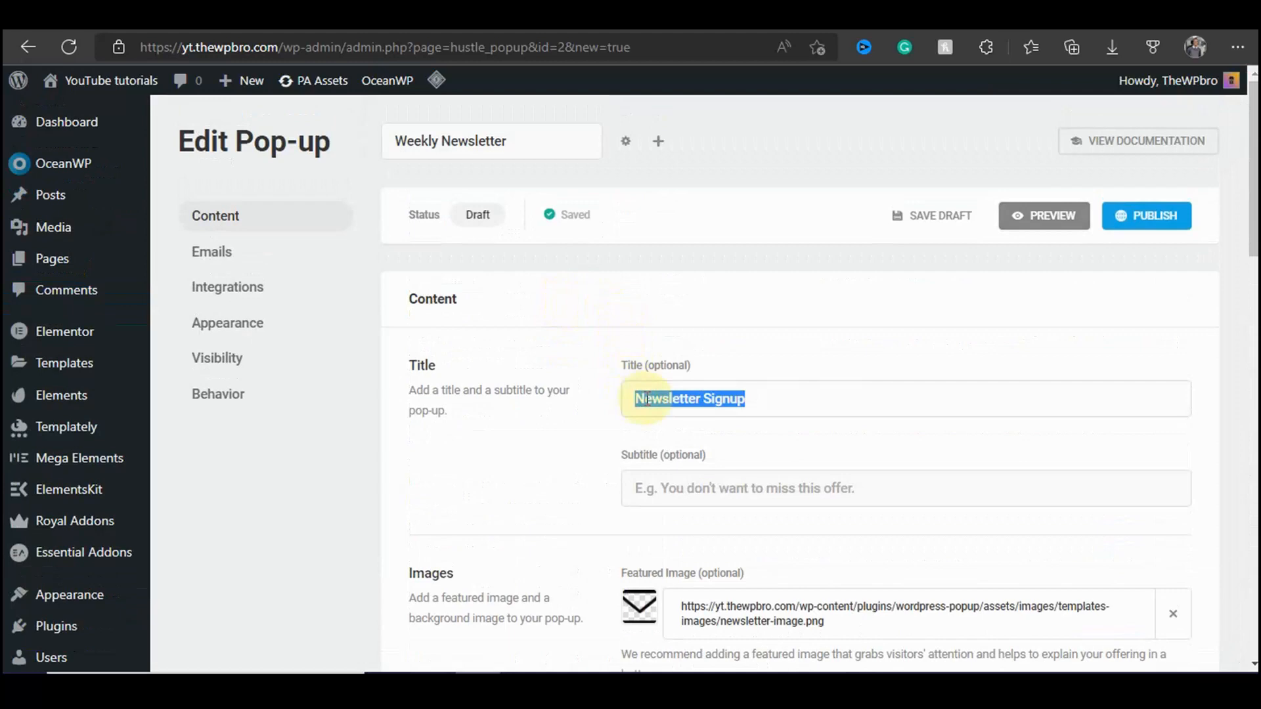
text(Get)
text(es about)
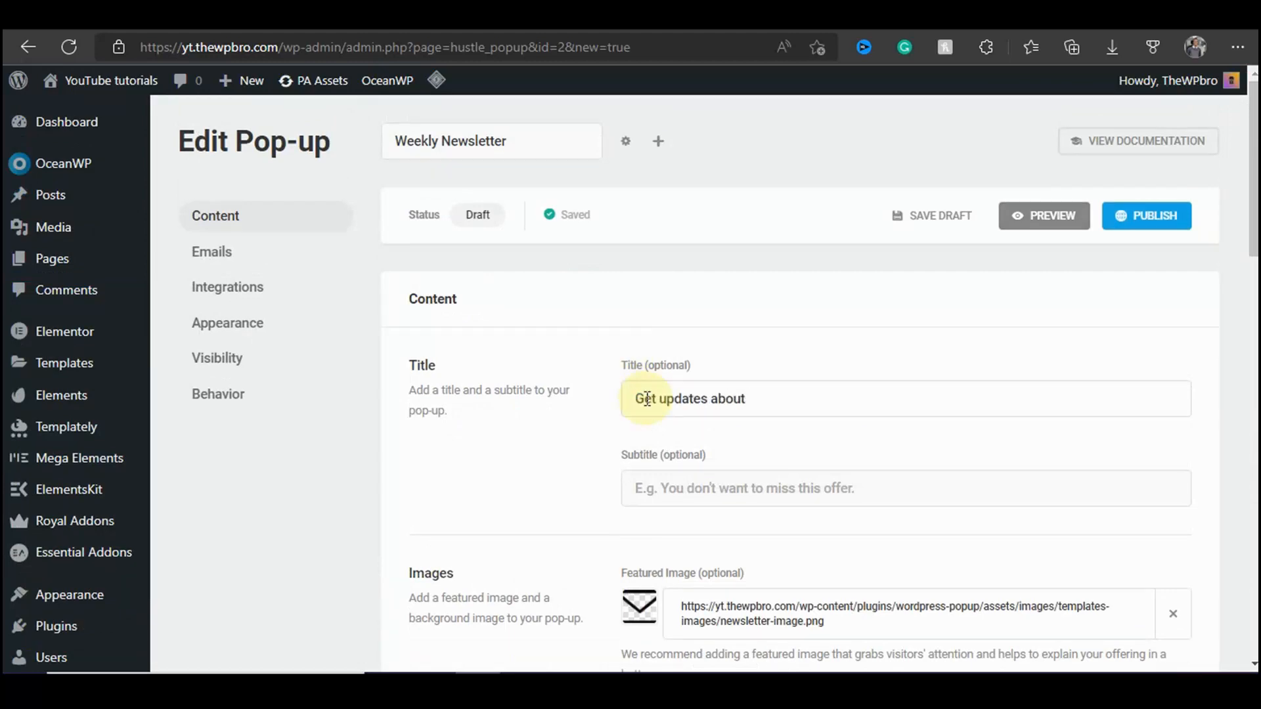
key(ctrl+BackSpace)
key(ctrl+BackSpace)
text(free tips on how to become a better design)
Step: Edit the main content to read "Subscribe to our weekly newsletter below and never miss any updates."
scroll(670, 328, down, 5)
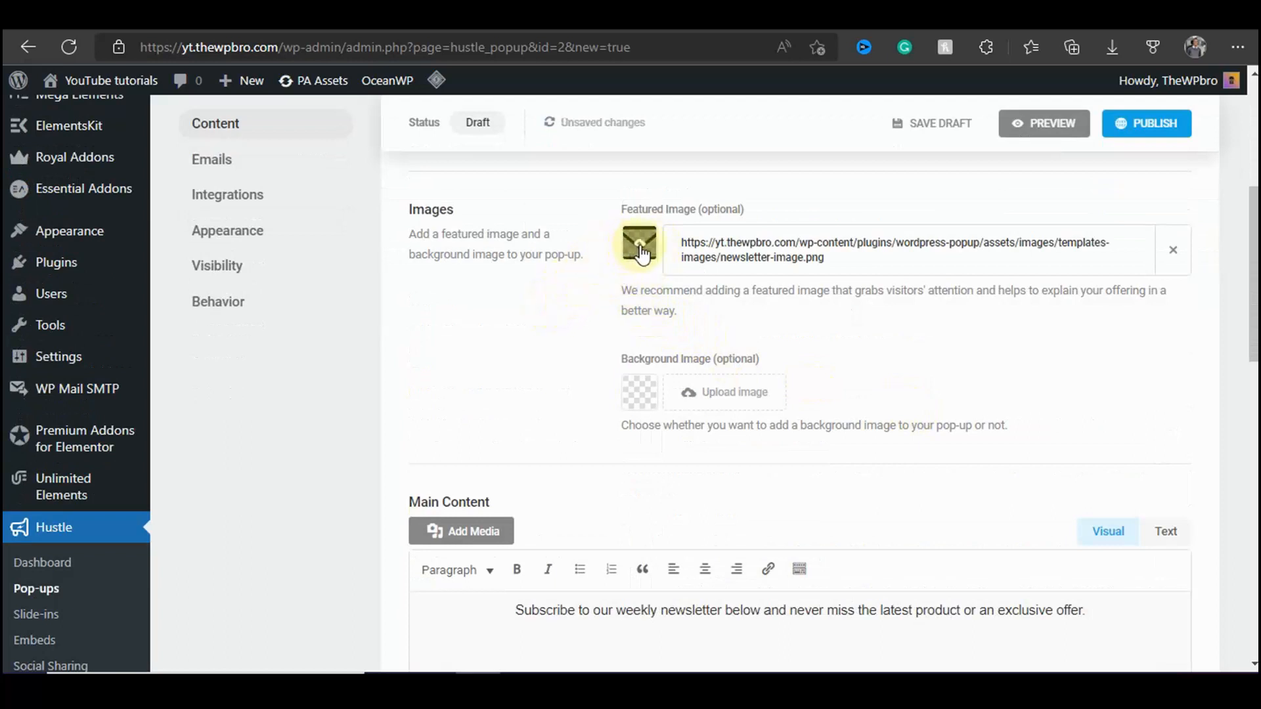
scroll(736, 295, down, 1)
scroll(736, 297, down, 3)
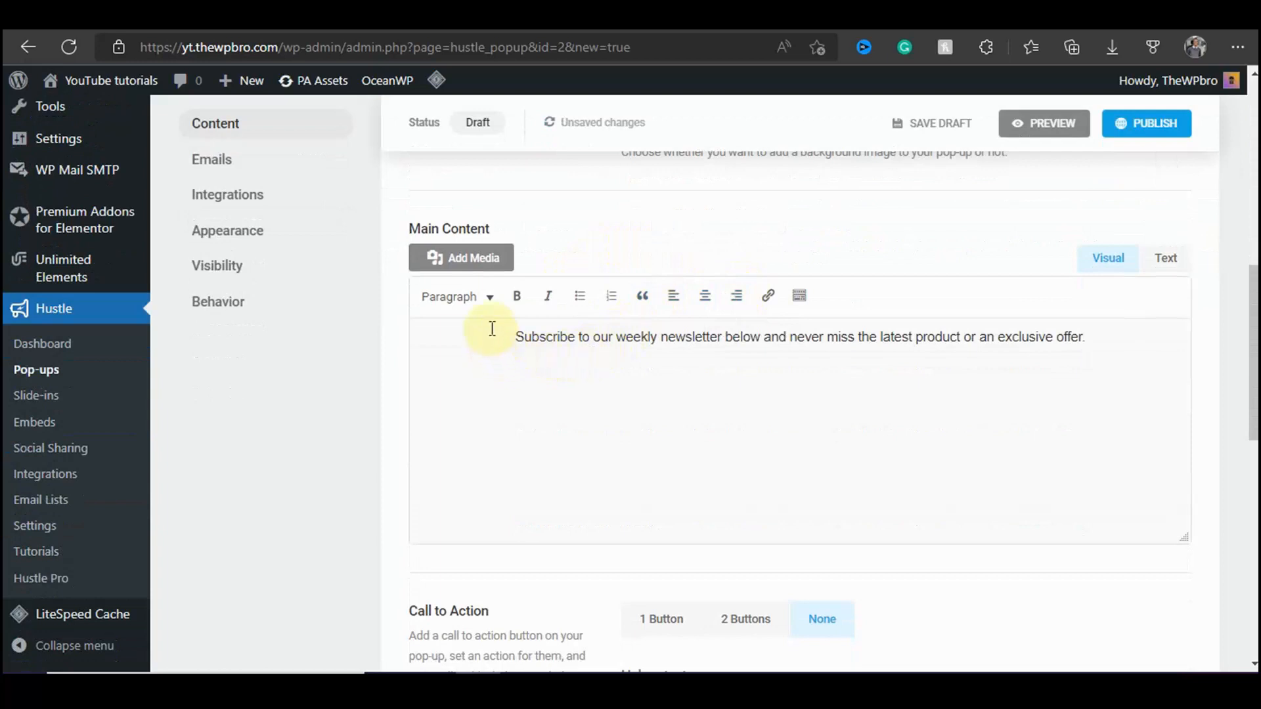
drag(429, 223, 507, 230)
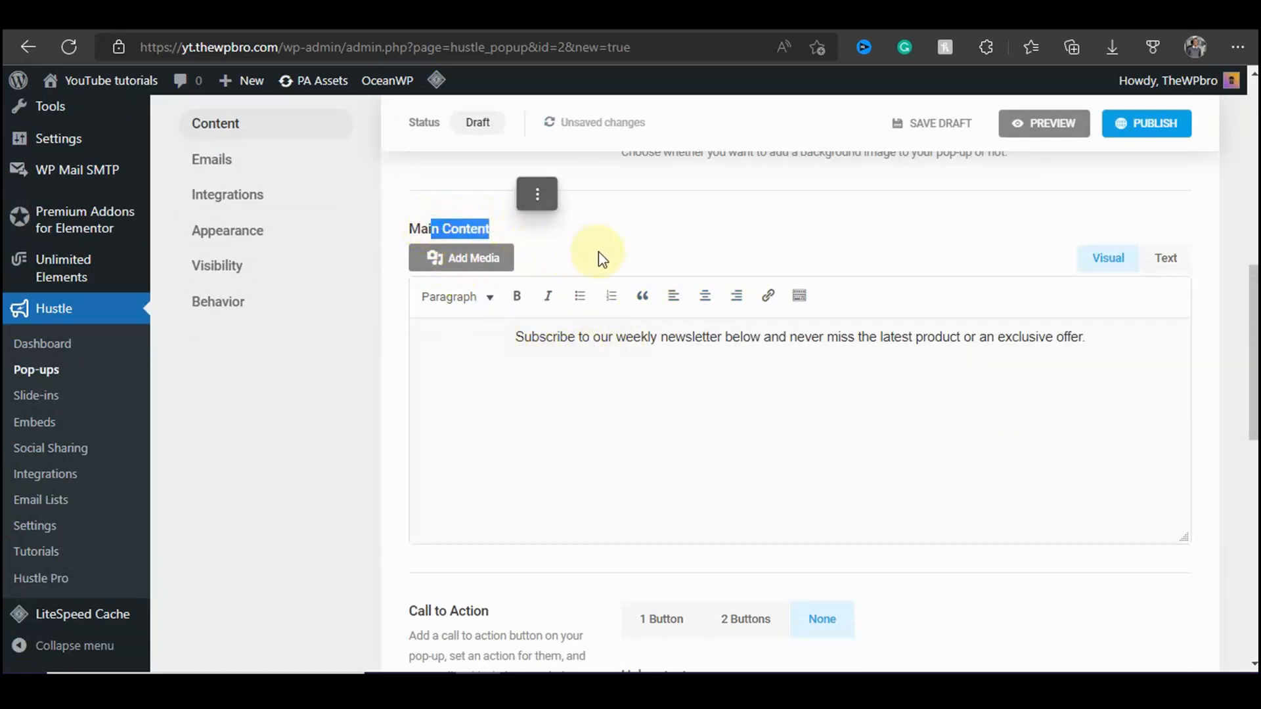
click(563, 329)
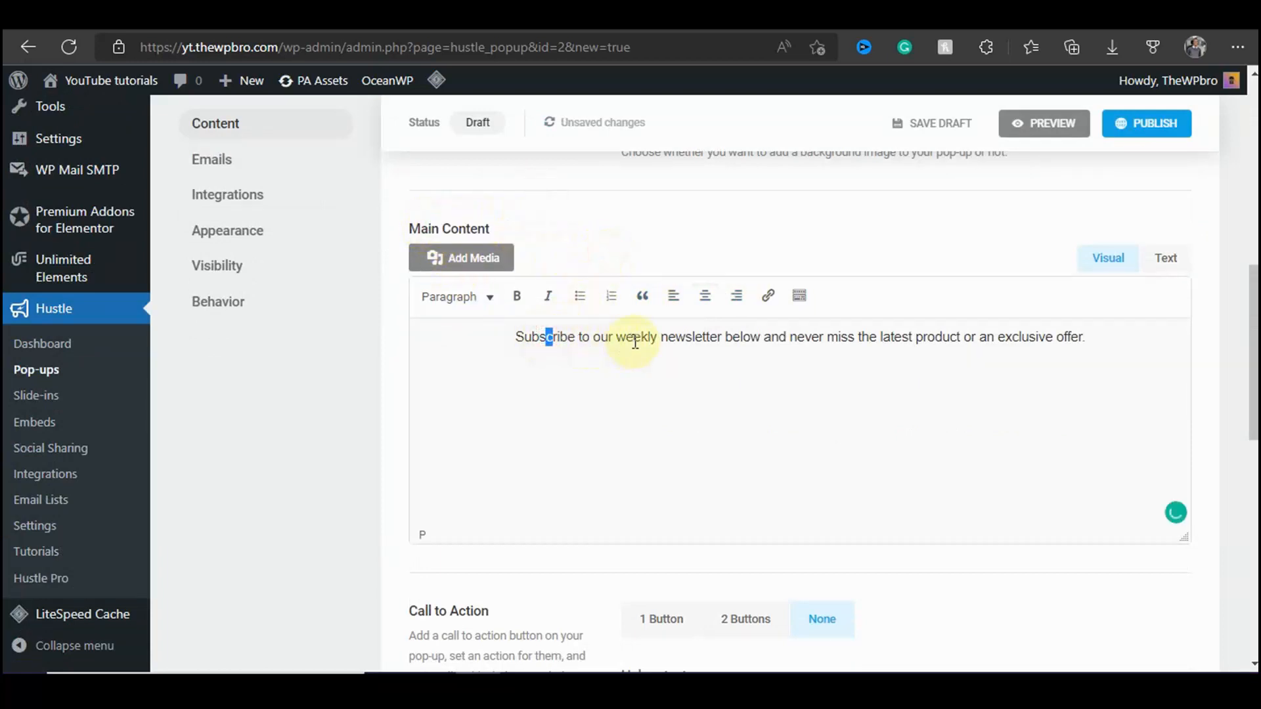
drag(651, 337, 1064, 337)
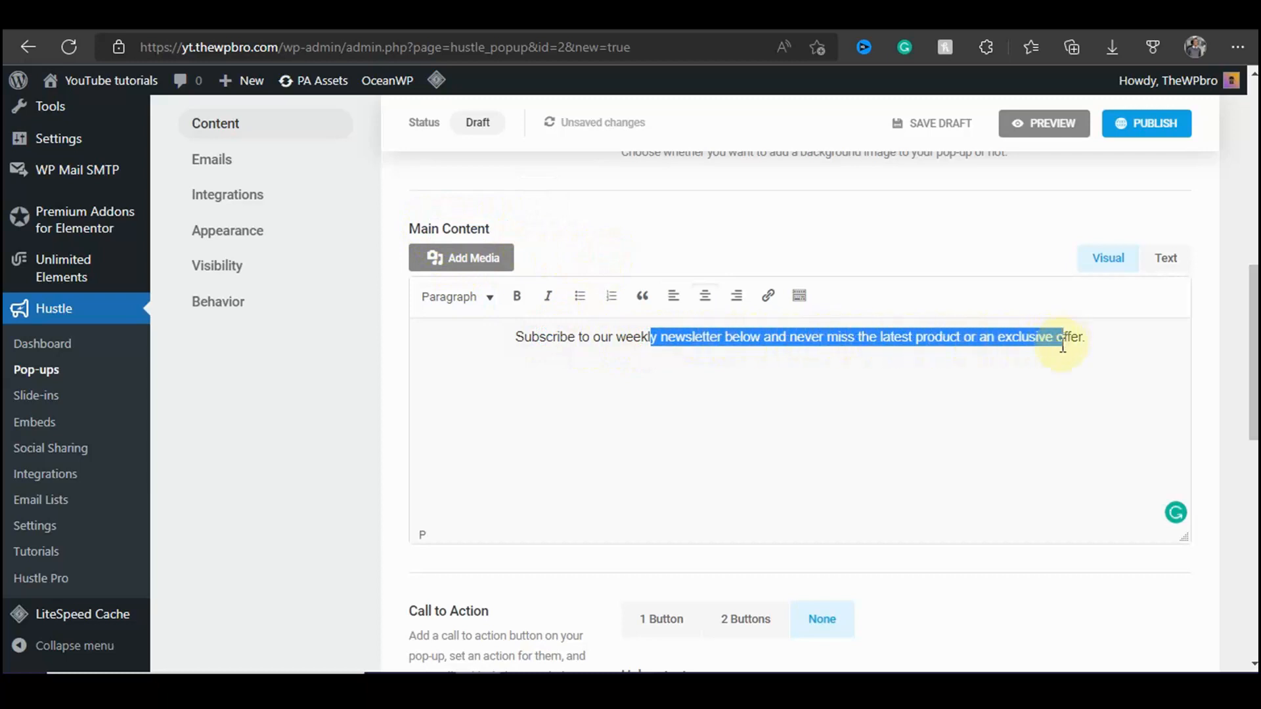
click(916, 378)
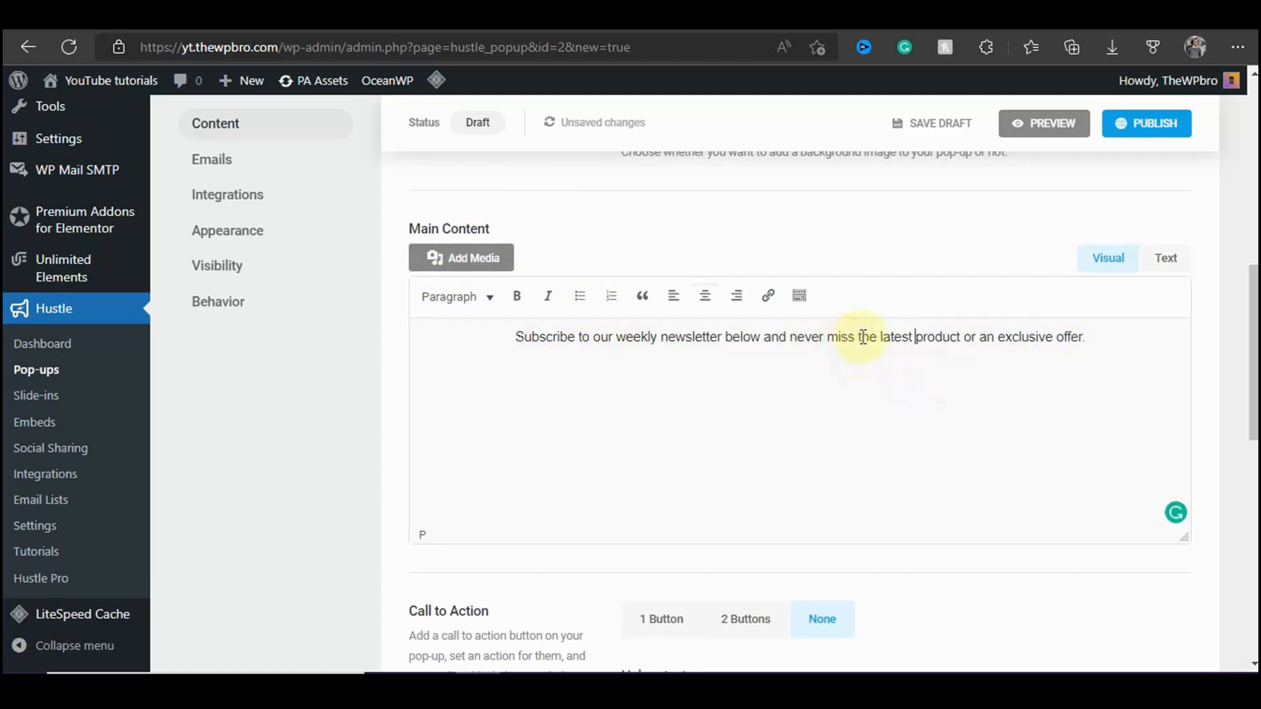
drag(859, 337, 1090, 335)
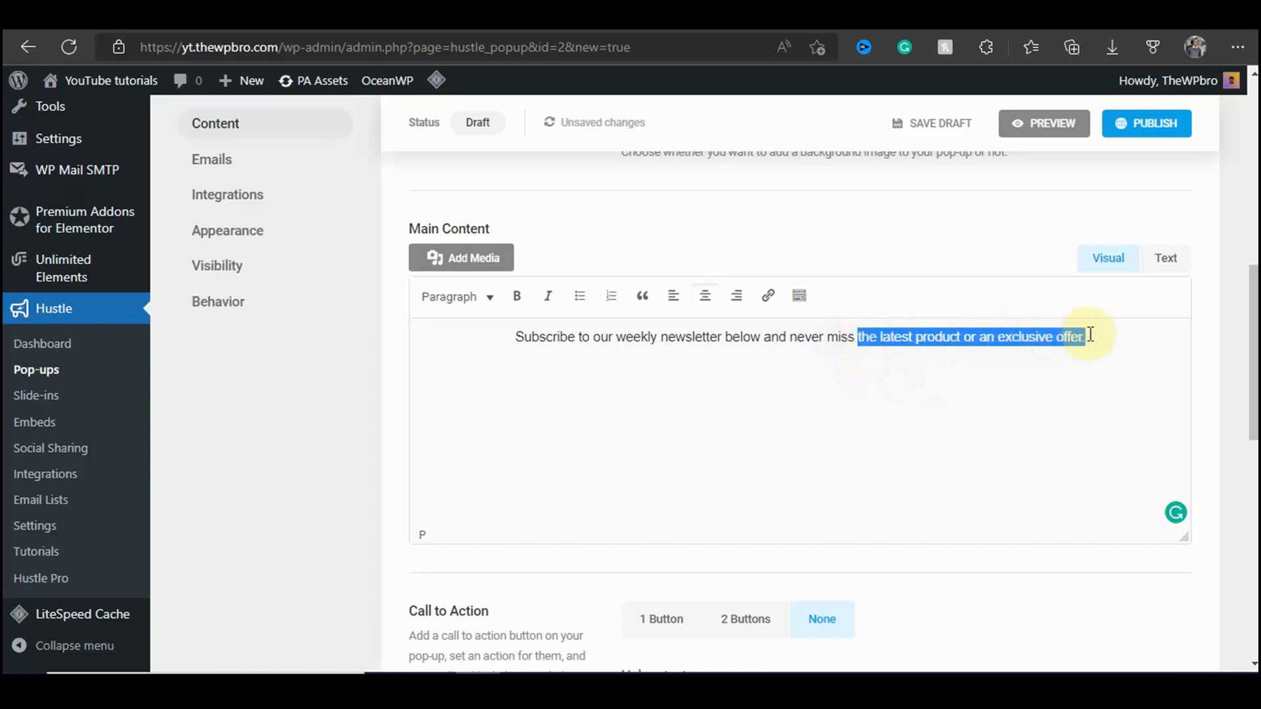
text(any )
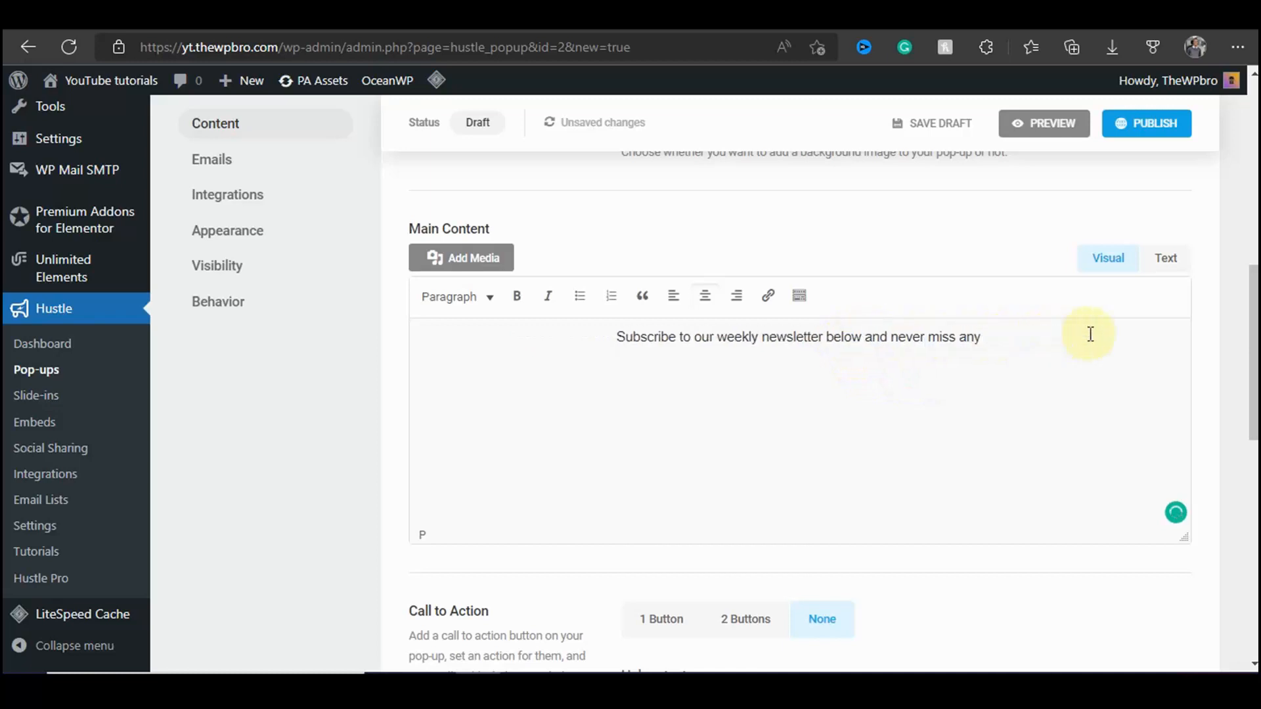
text(updates)
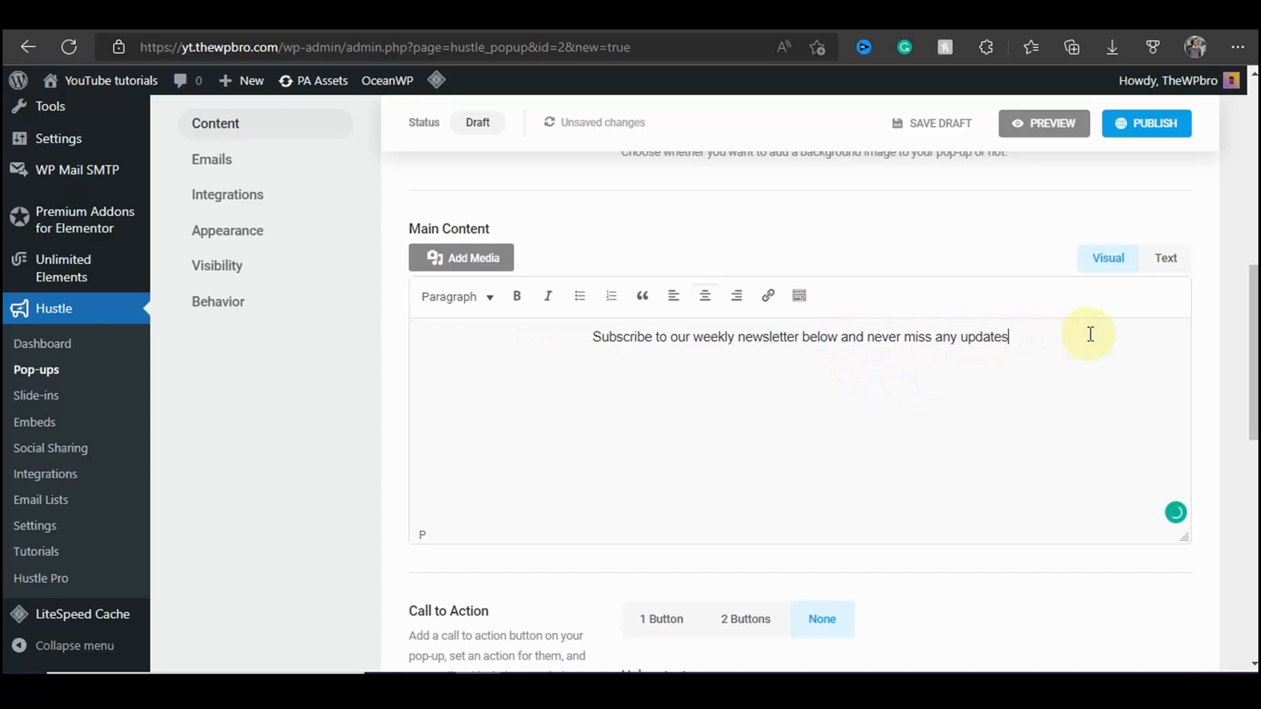
text(.)
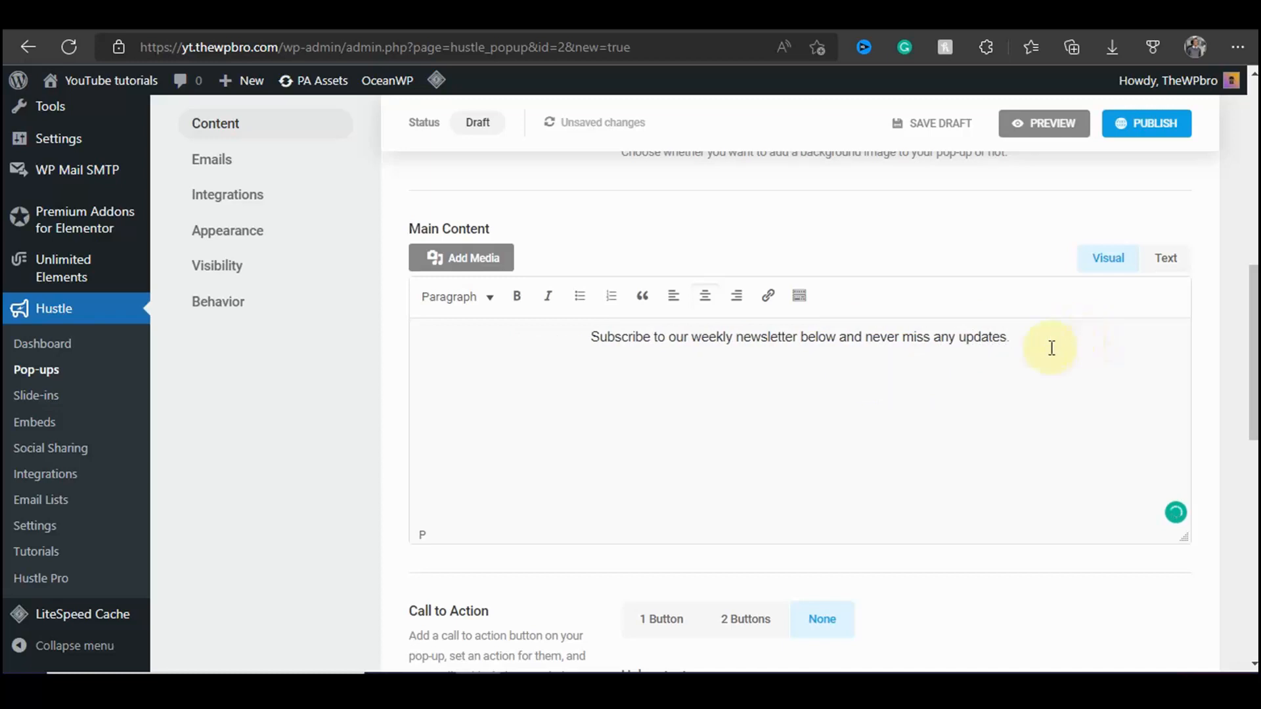
Step: Preview the edited pop-up and review its Call to Action and "Never see this again" link settings
click(1040, 125)
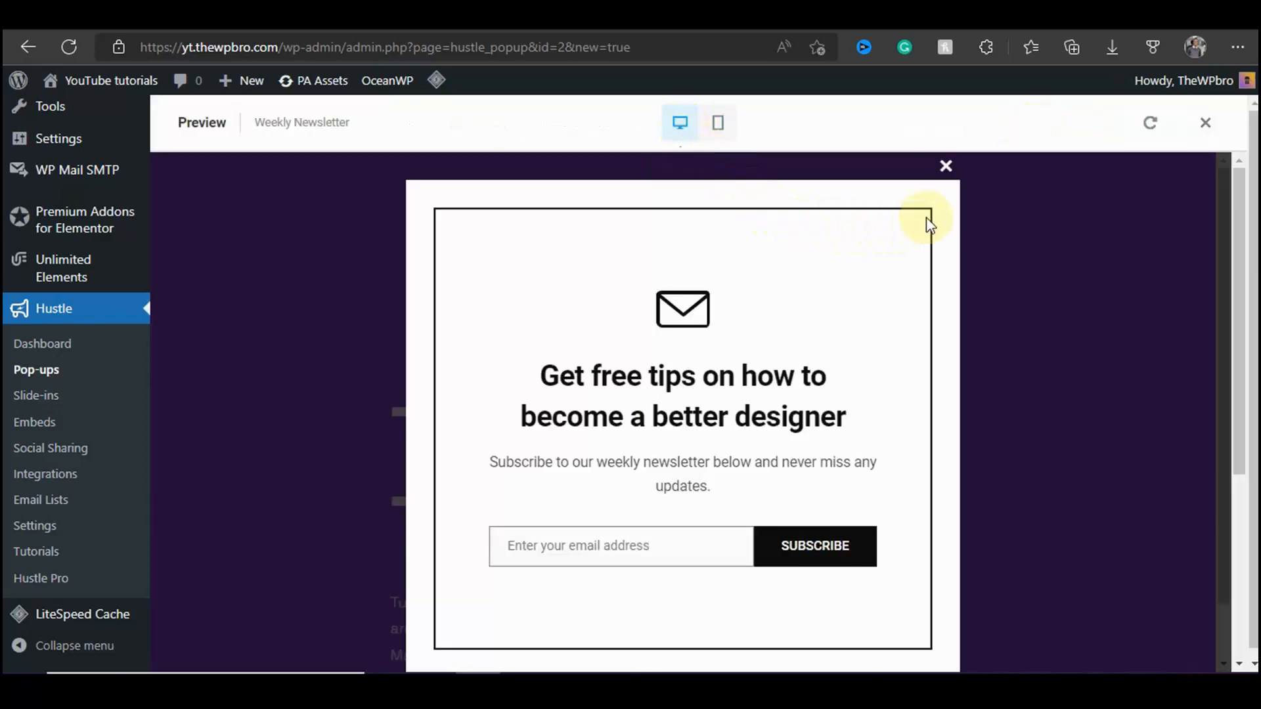
click(1206, 123)
scroll(642, 361, down, 4)
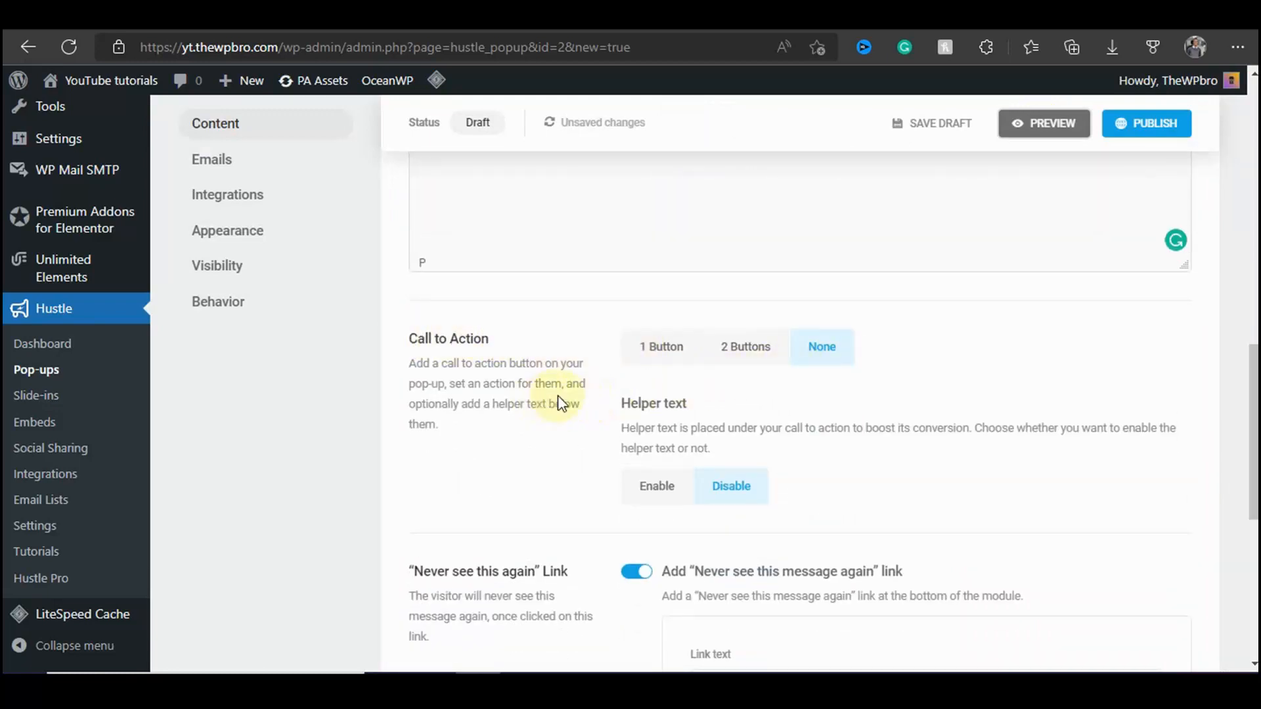
scroll(844, 402, down, 4)
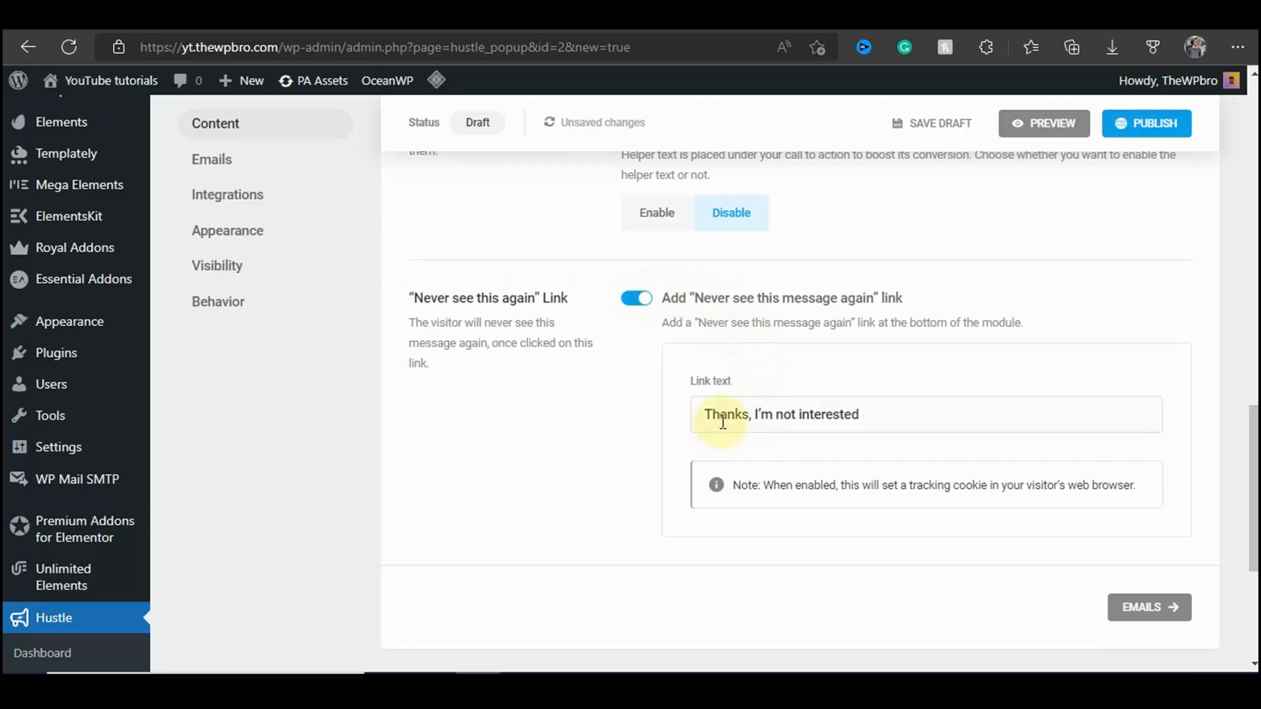
drag(704, 408, 754, 408)
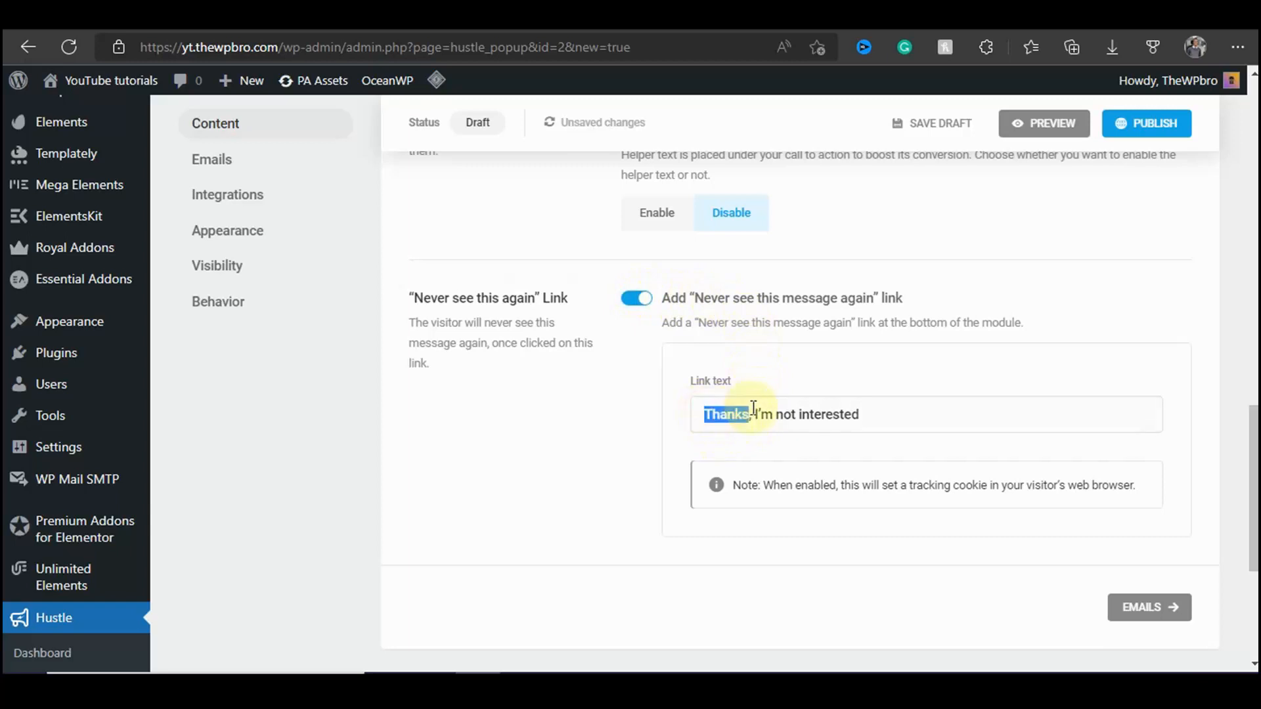
click(890, 414)
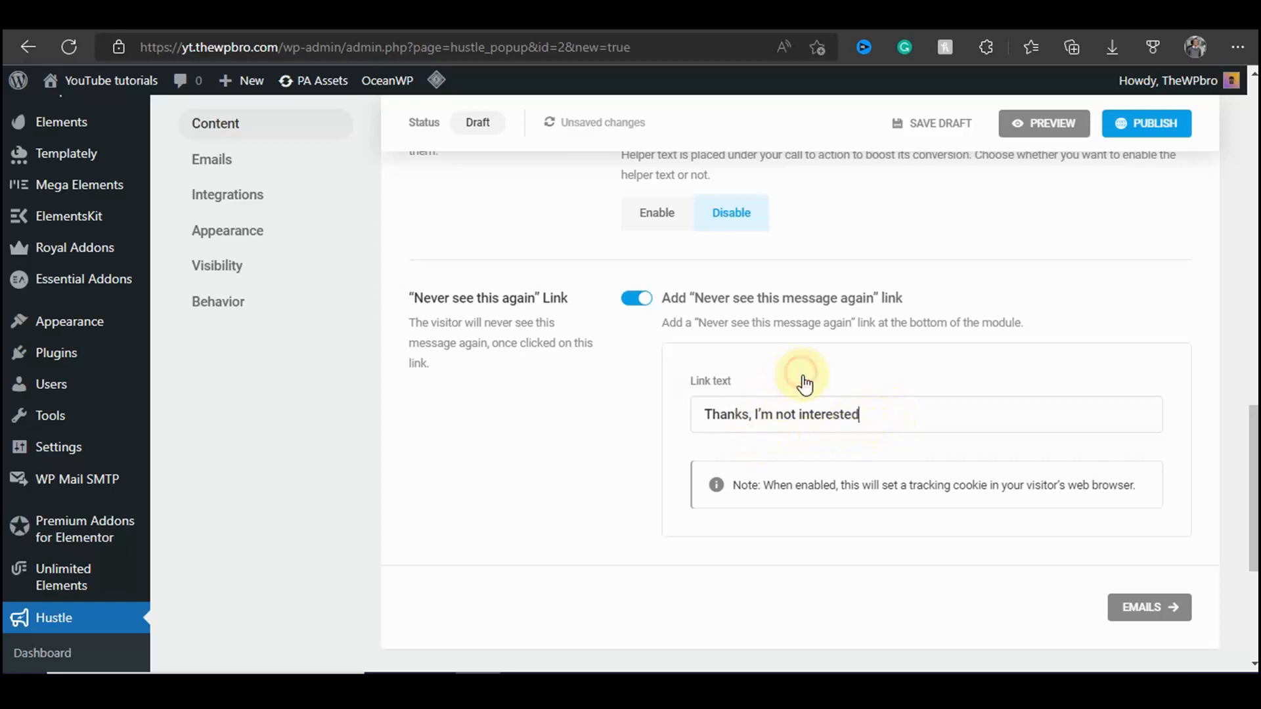
Step: Open the pop-up's Emails settings and review the field types that can be inserted into the opt-in form, without inserting any
click(1156, 605)
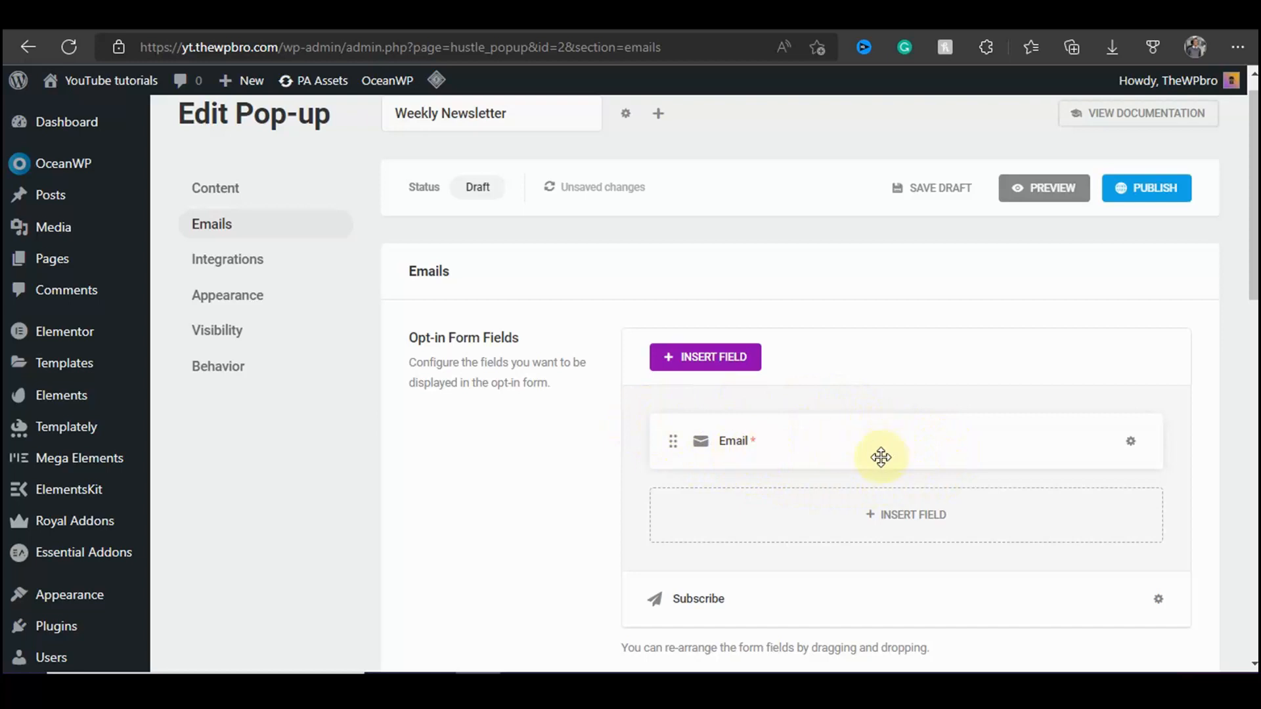
click(871, 518)
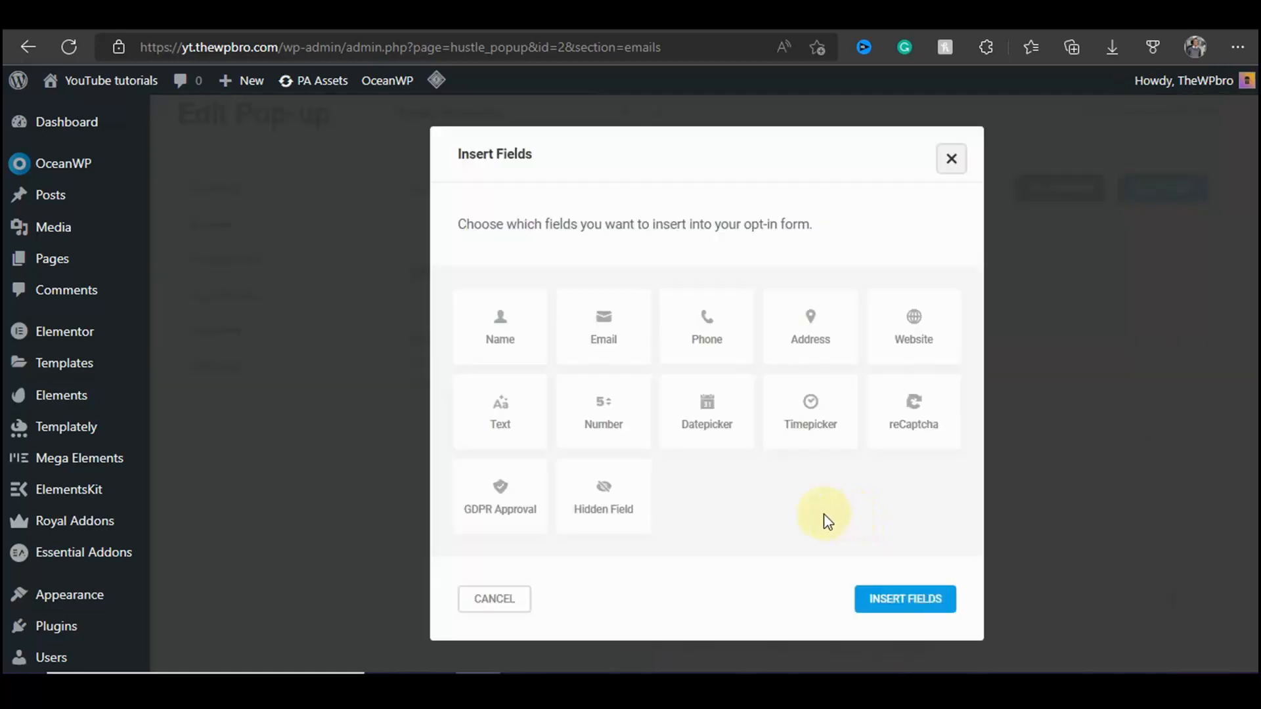
click(502, 326)
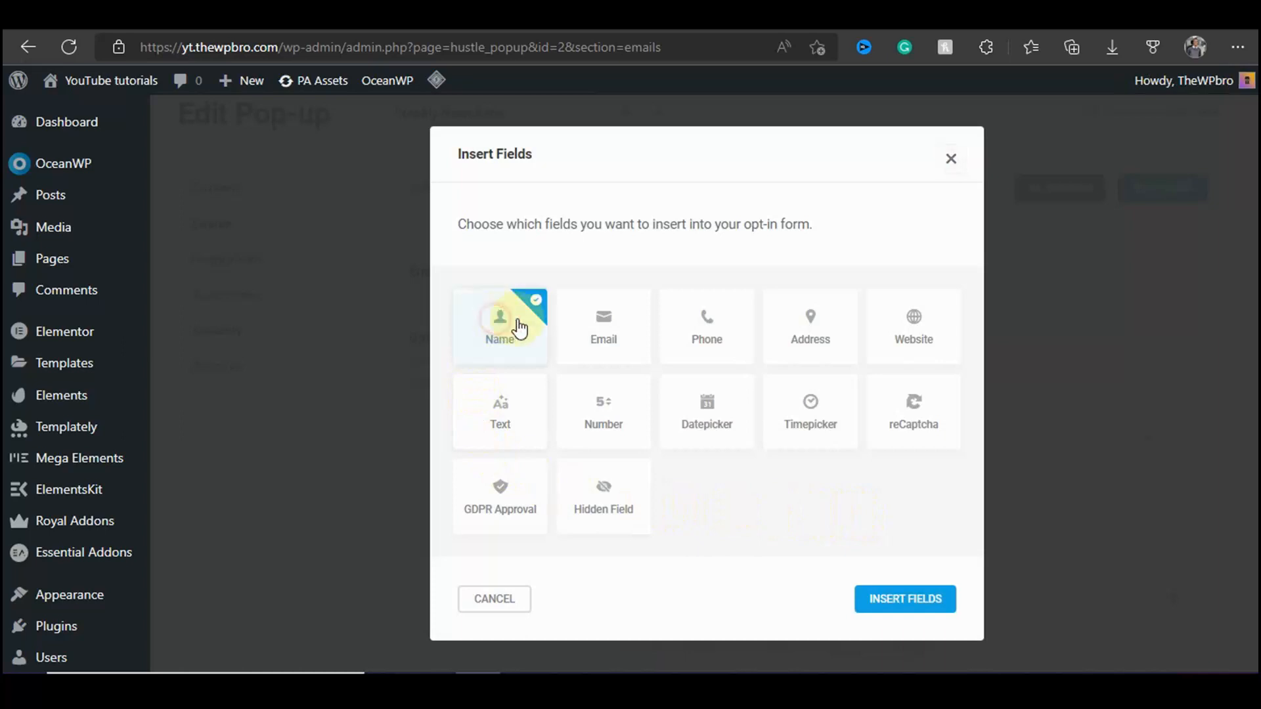
click(575, 341)
click(679, 336)
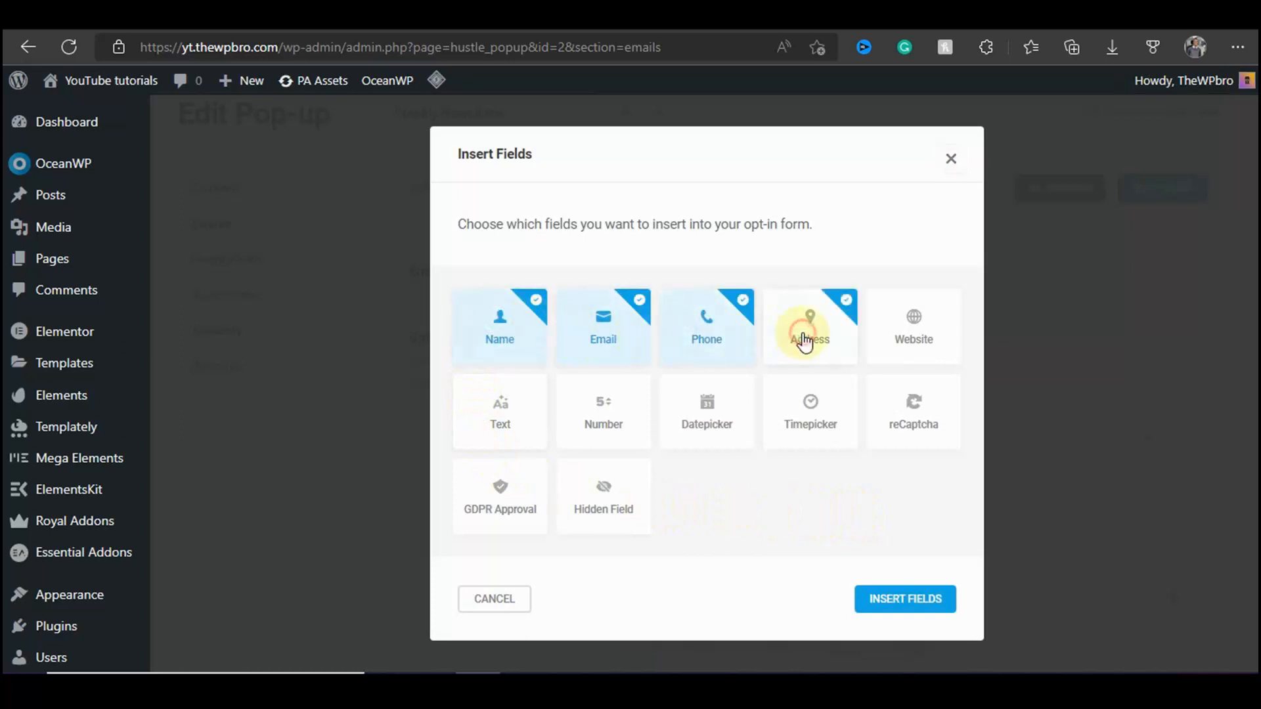
click(803, 339)
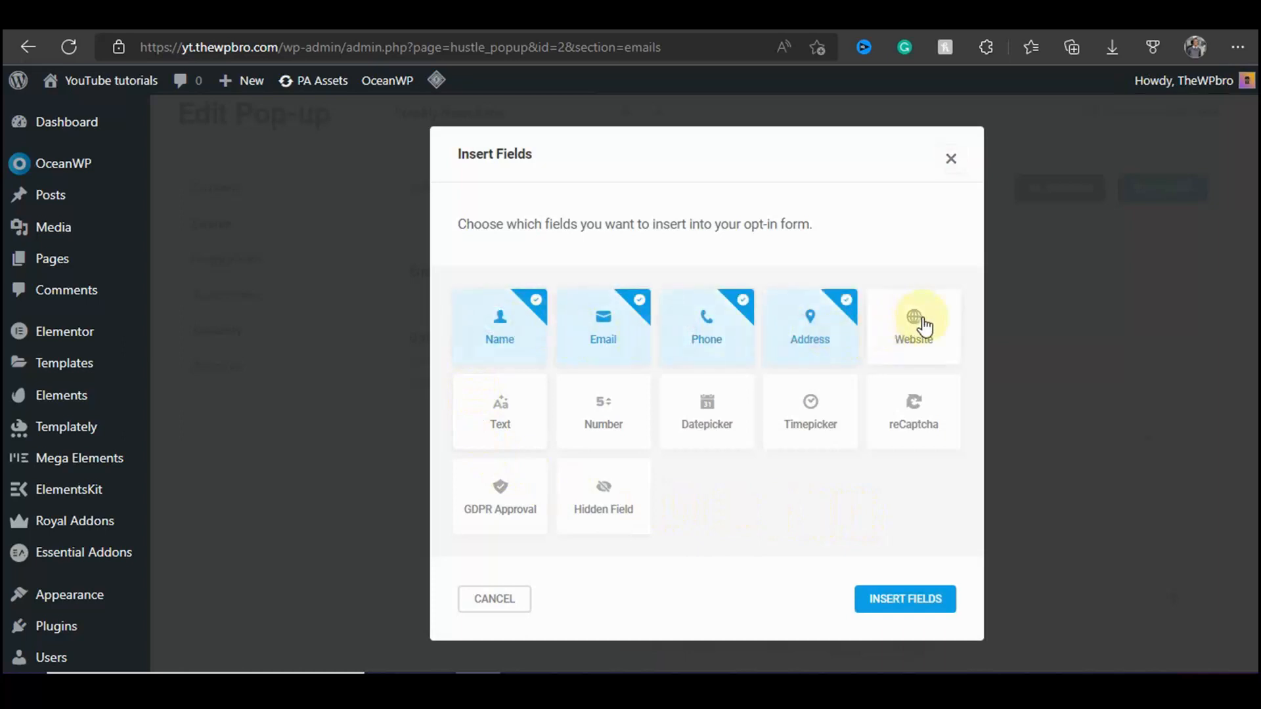
click(951, 159)
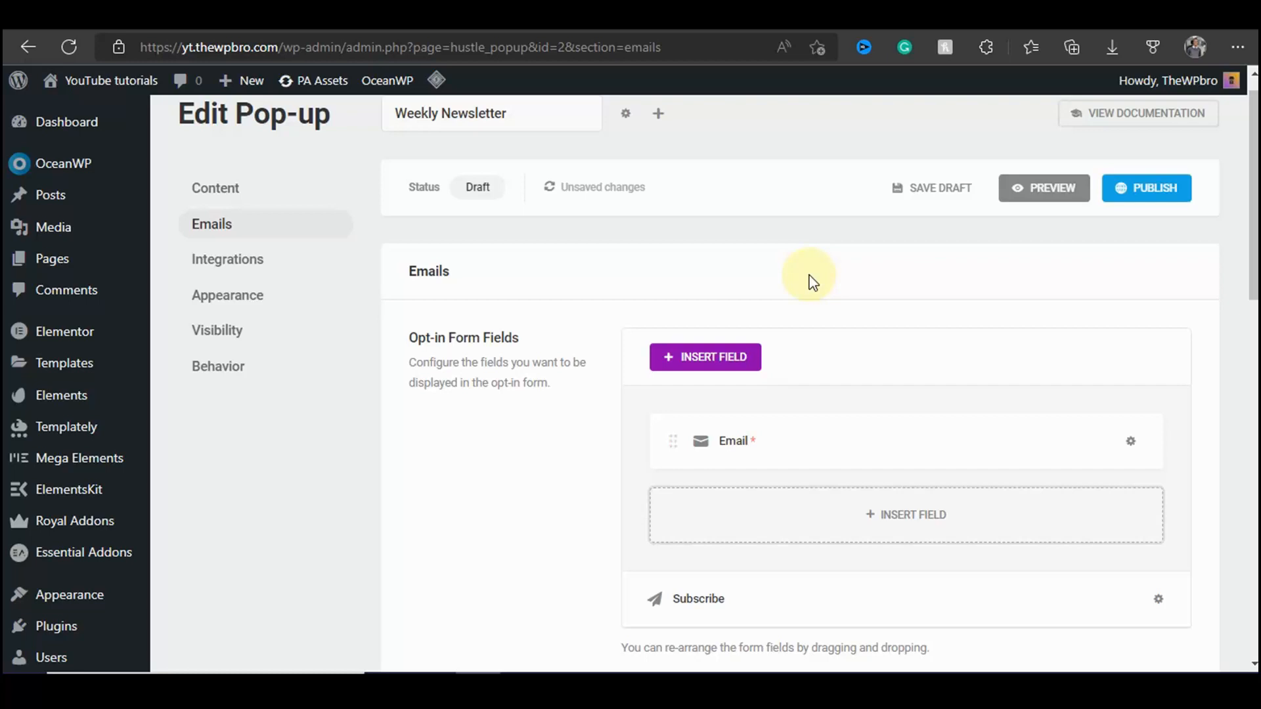
Step: Review the Subscribe button's text and error message settings and apply them
scroll(813, 283, down, 4)
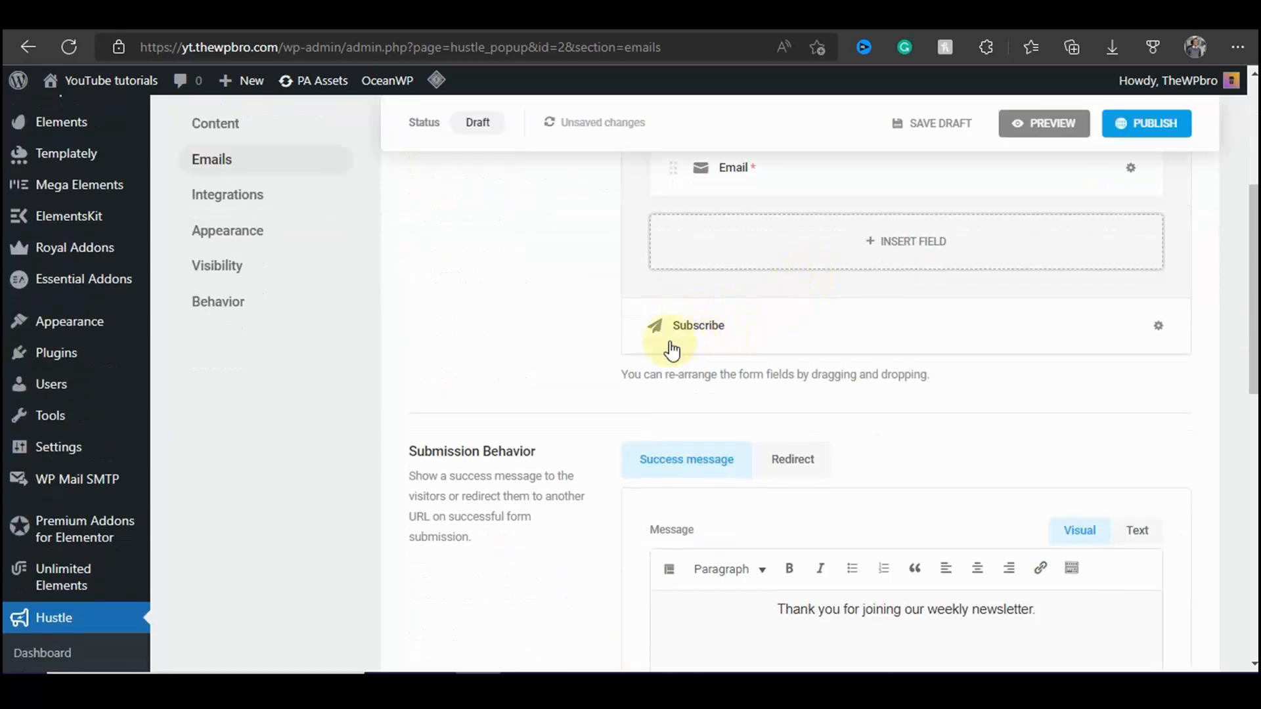
click(1157, 327)
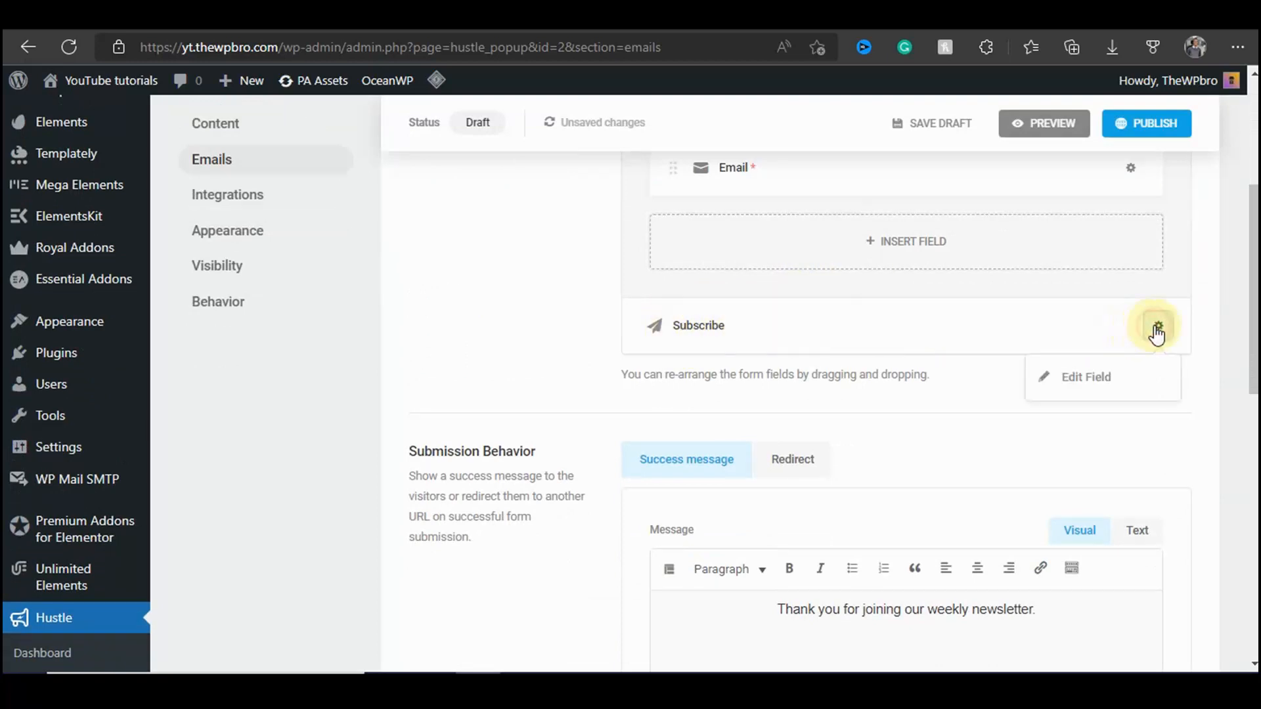
click(1110, 384)
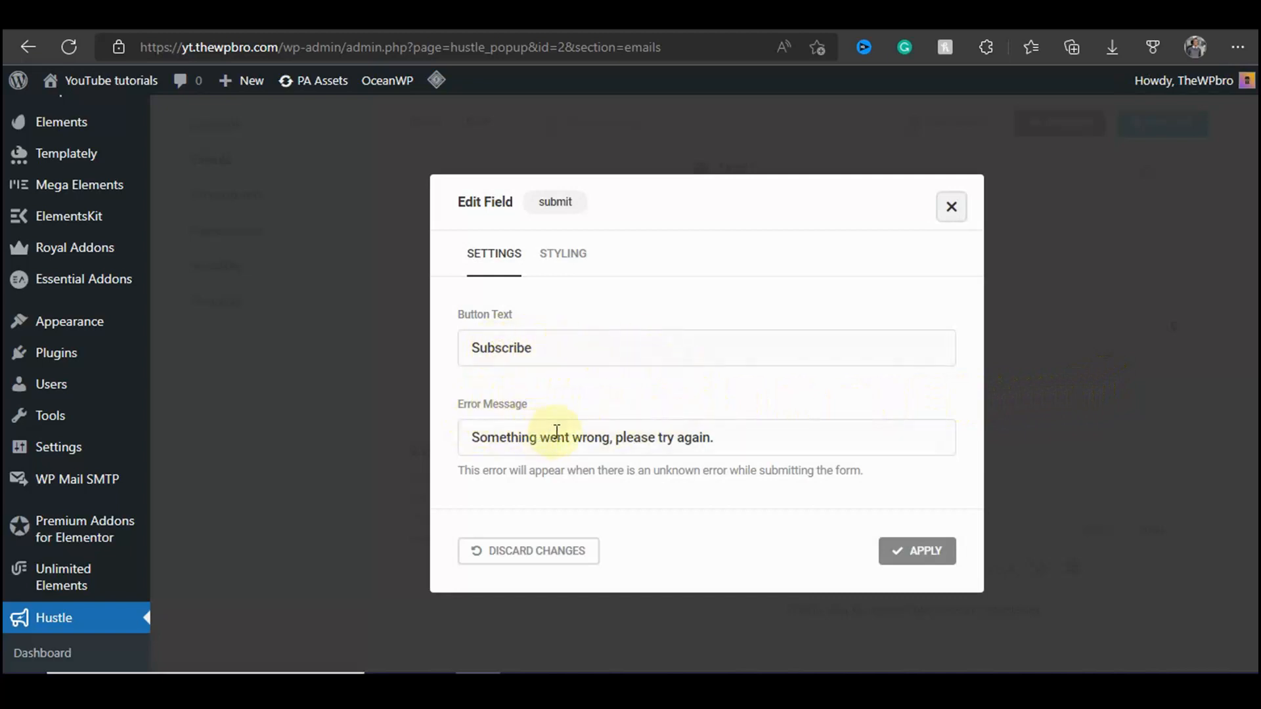
click(906, 551)
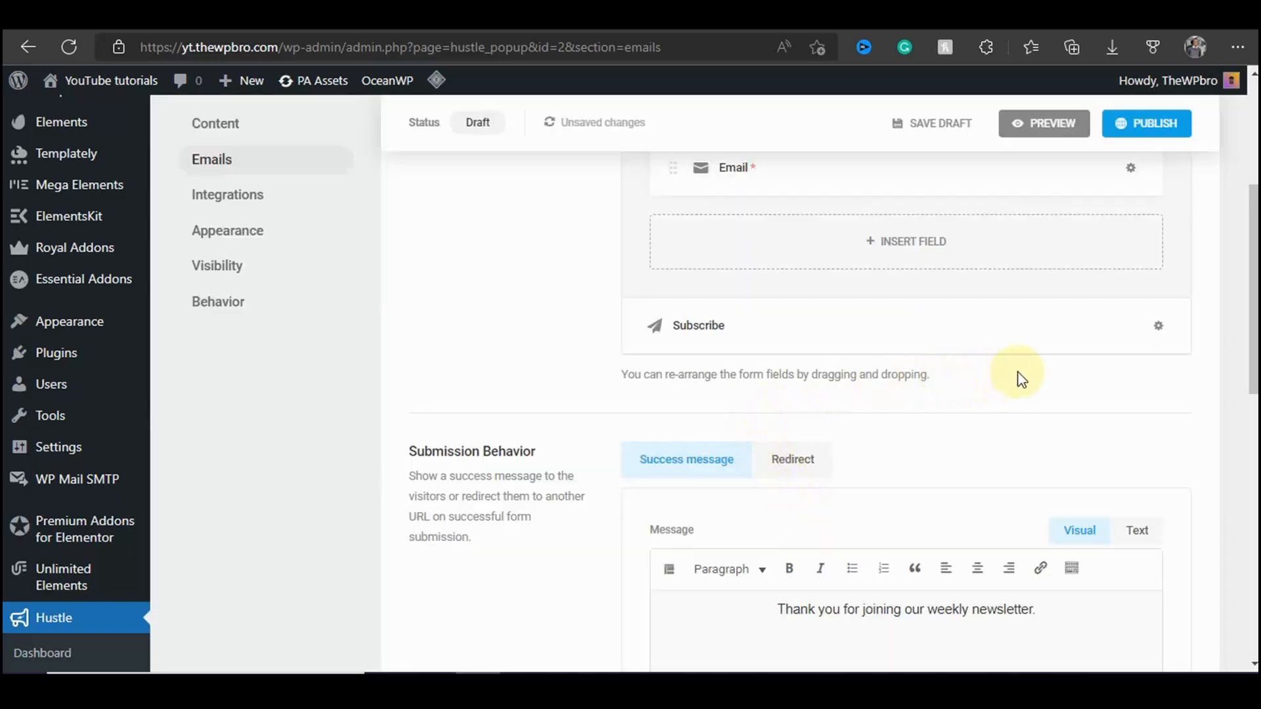
Step: Review the Submission Behavior section and its success message text
scroll(1016, 376, down, 1)
scroll(1012, 375, down, 2)
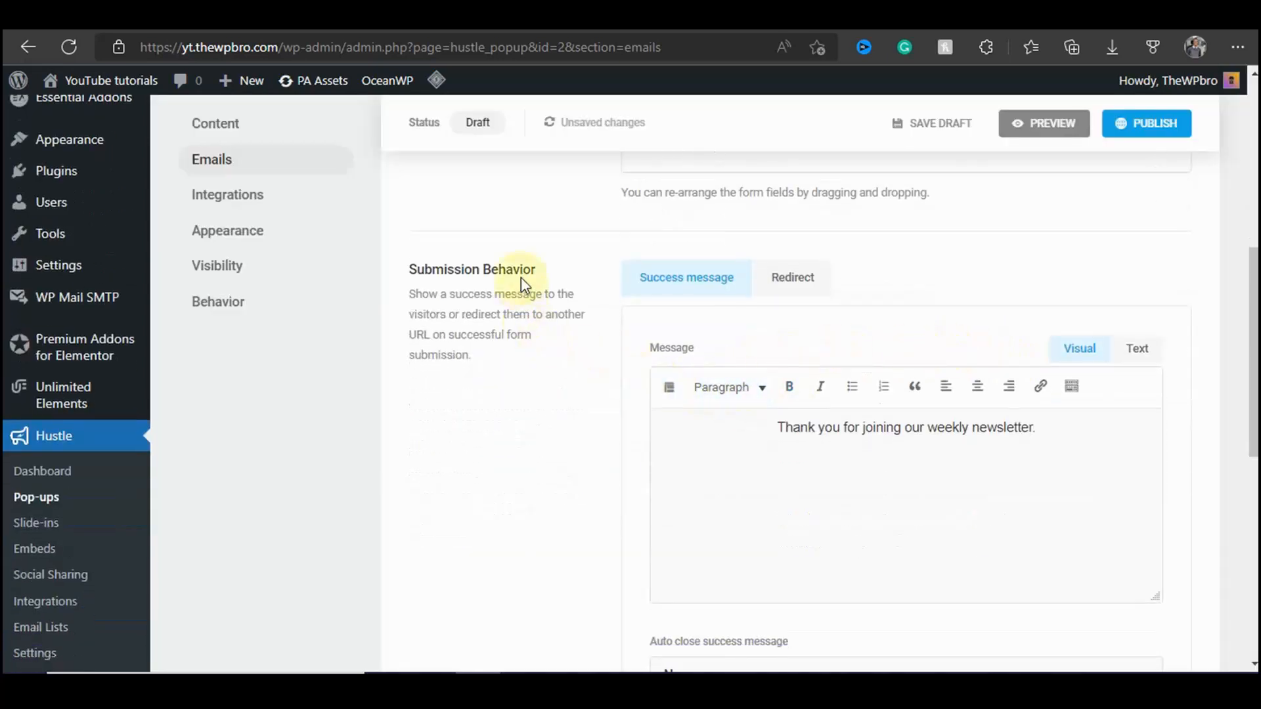
scroll(624, 272, up, 4)
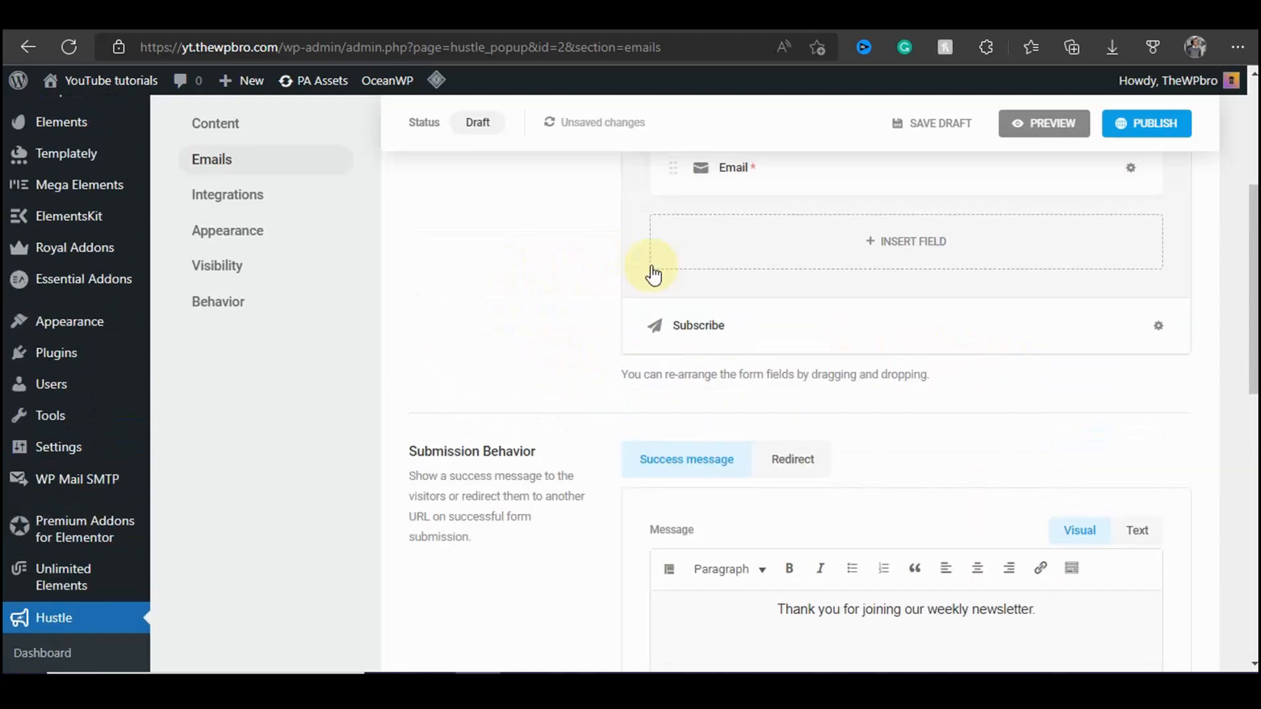
scroll(841, 295, down, 2)
scroll(854, 341, down, 3)
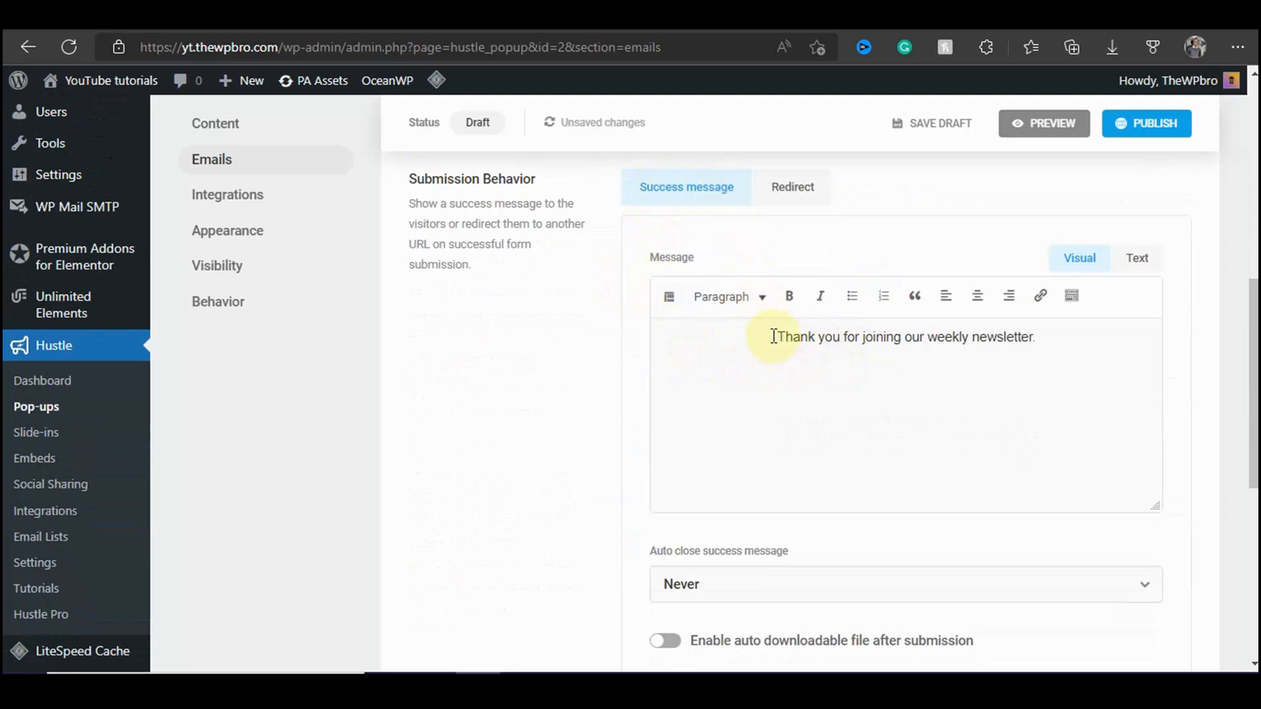
triple_click(1077, 342)
click(1075, 380)
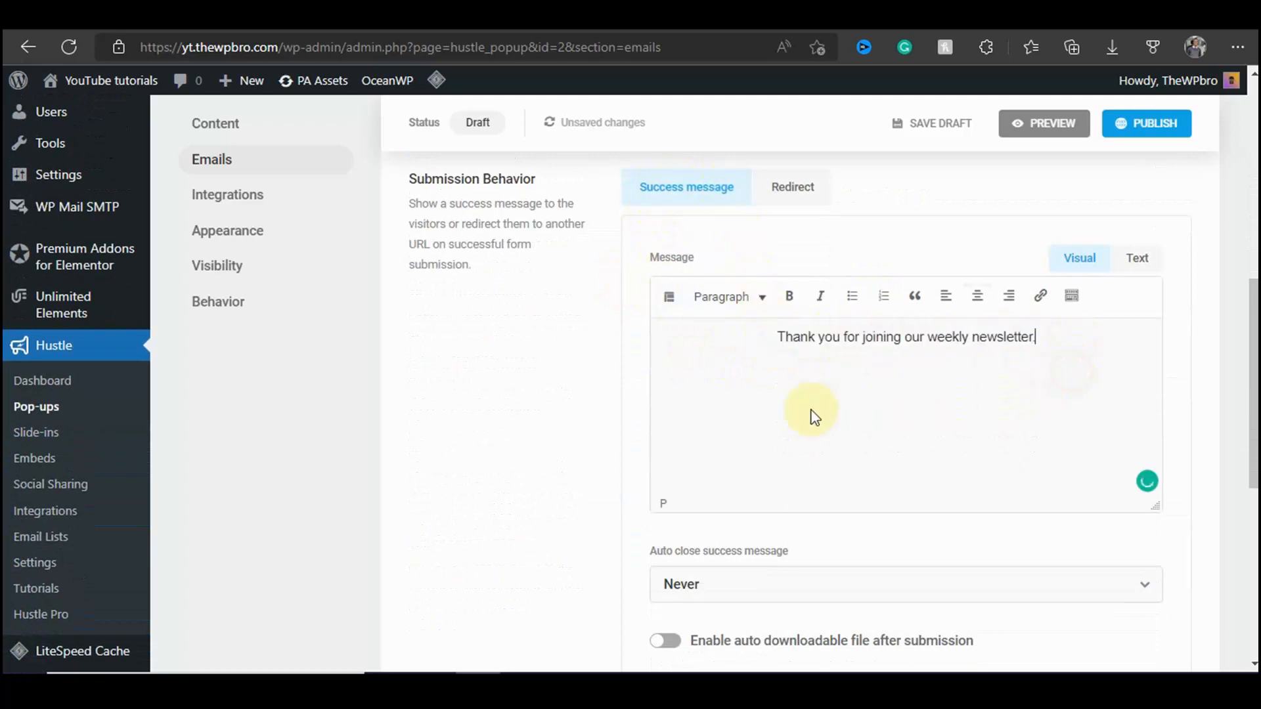
Step: Try auto-closing the success message with "After specified time", and set the option back to Never
scroll(722, 394, down, 3)
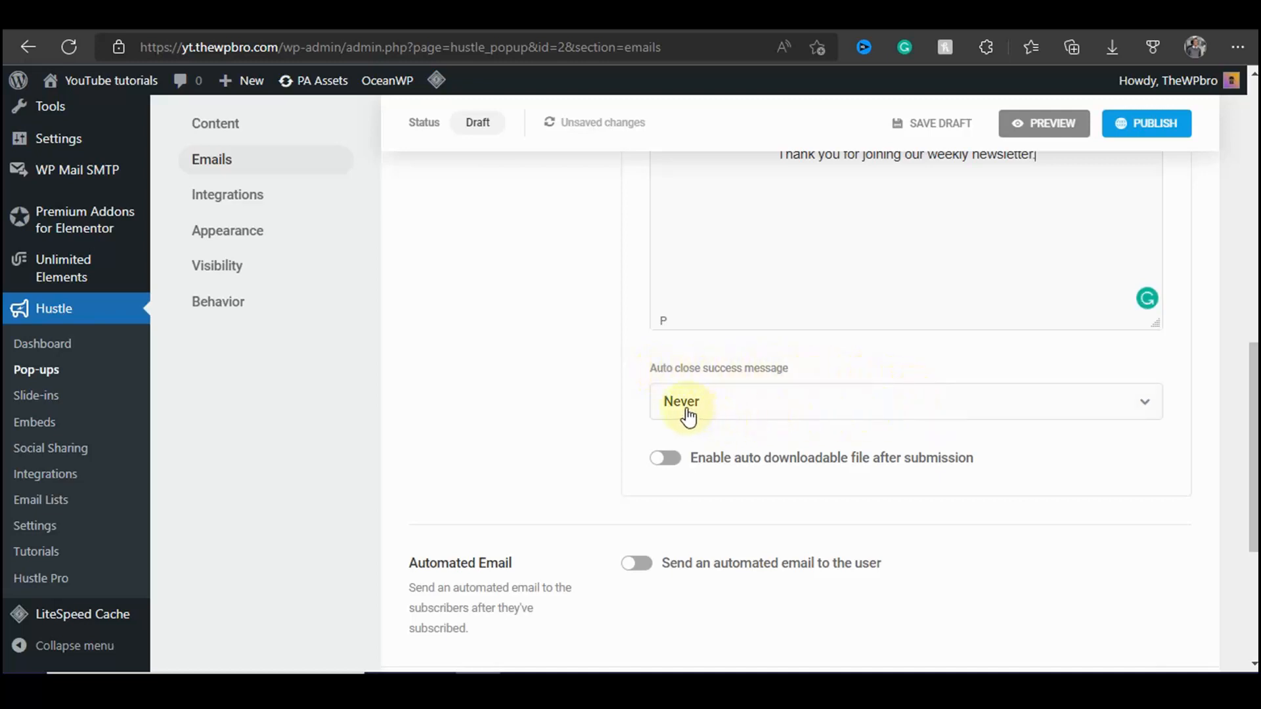
click(753, 402)
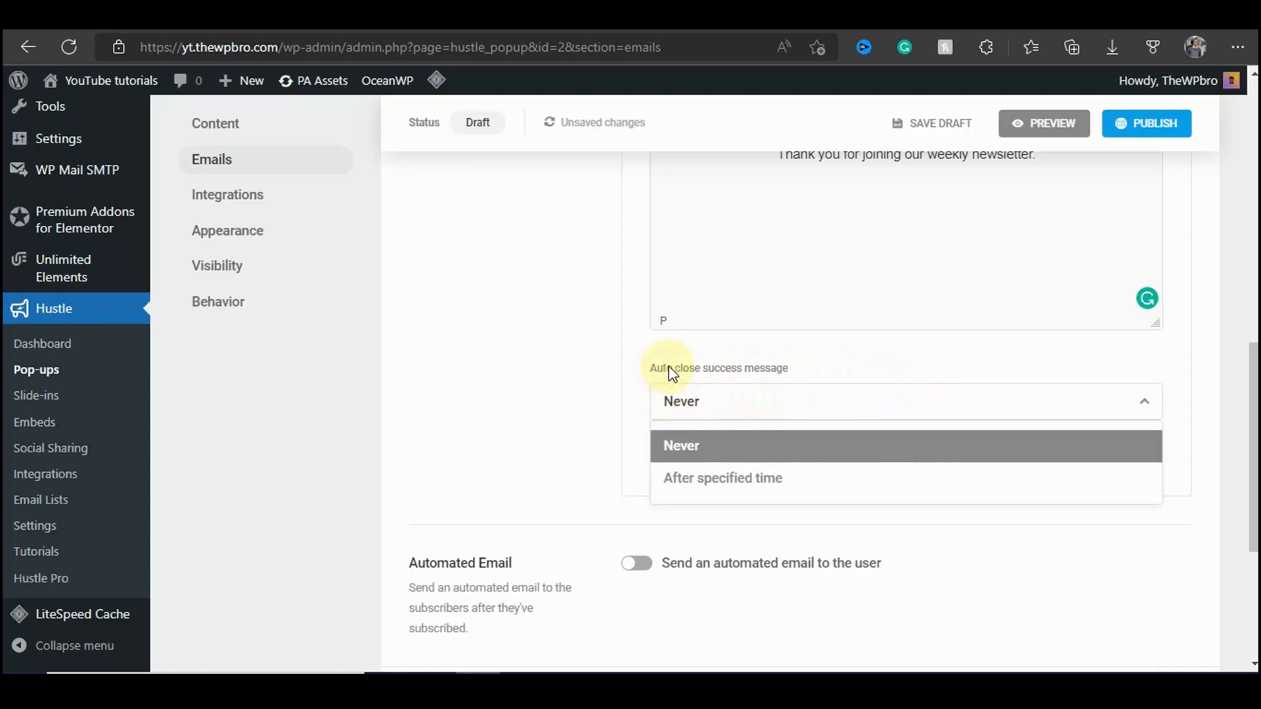
click(713, 480)
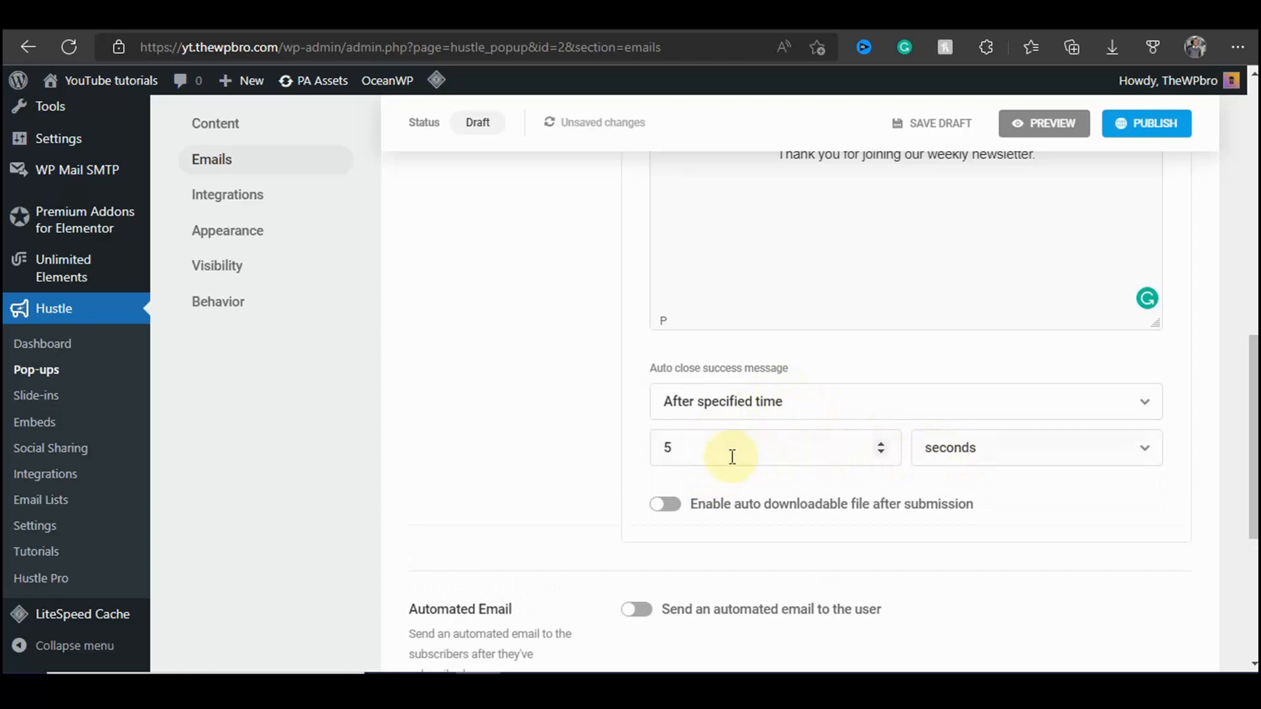
scroll(1005, 458, up, 3)
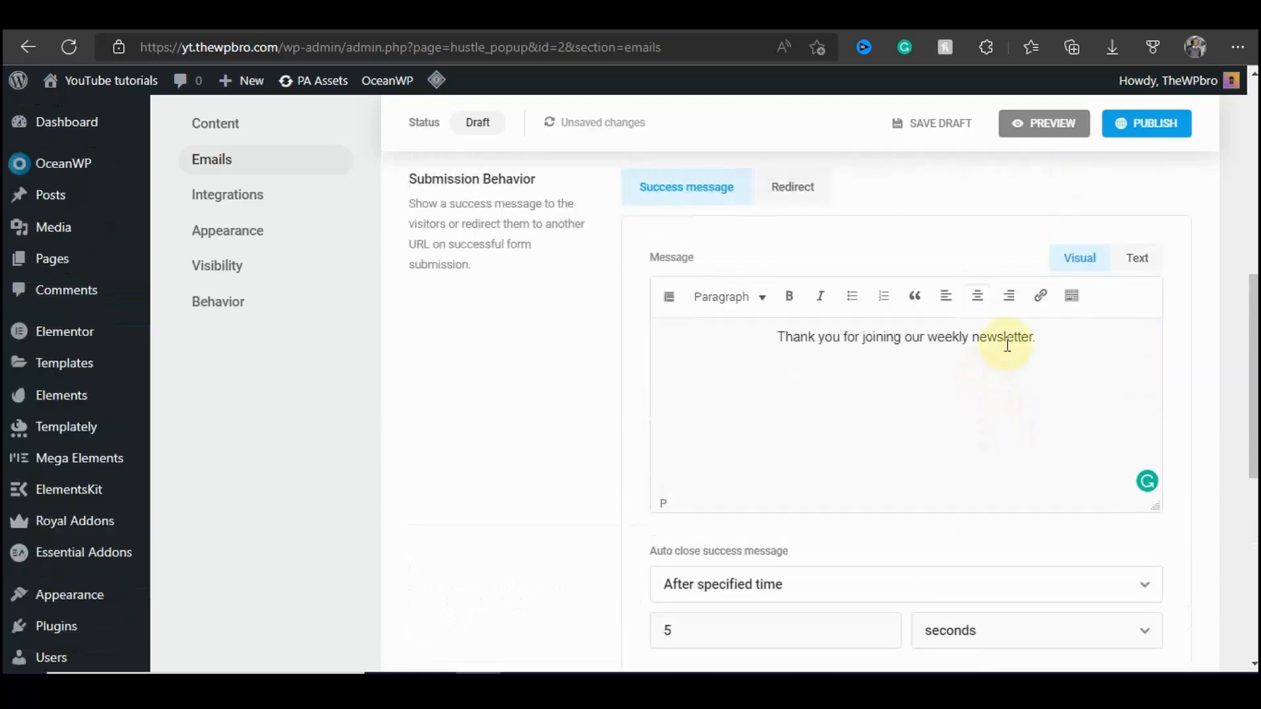
scroll(1007, 341, down, 3)
click(847, 407)
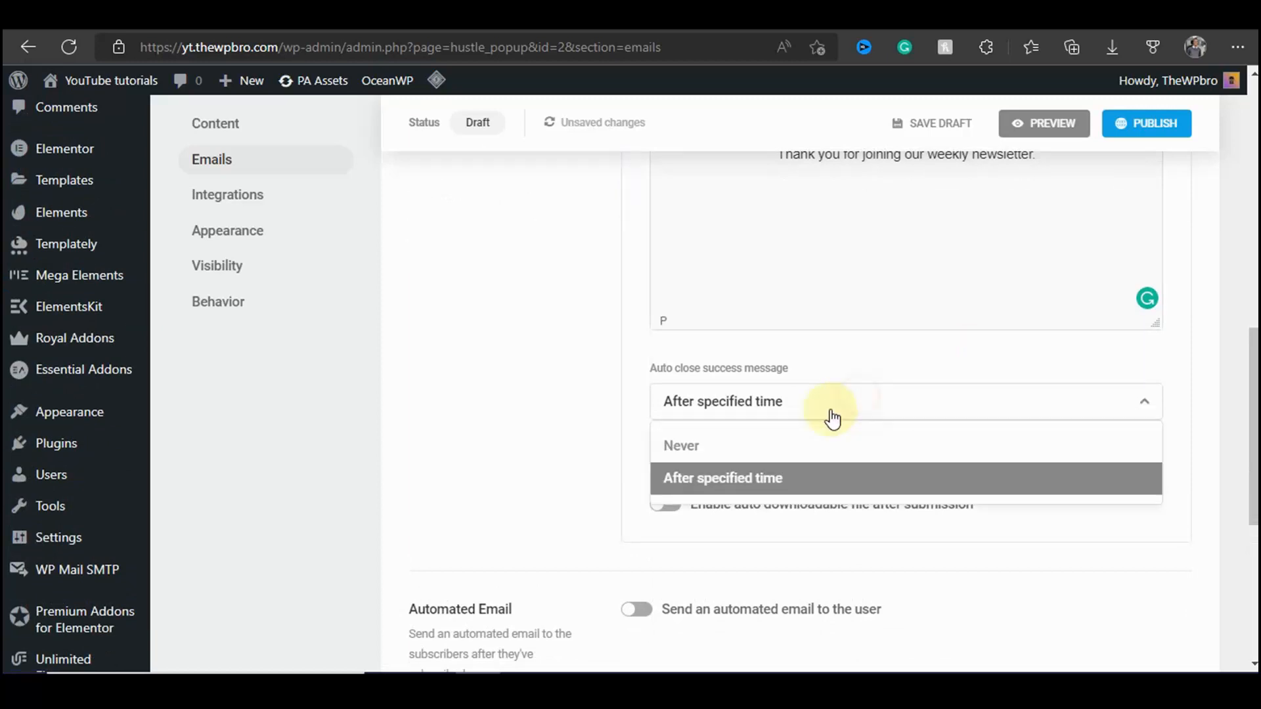
click(747, 448)
Step: Switch the submission behavior from the success message to Redirect
scroll(624, 447, up, 7)
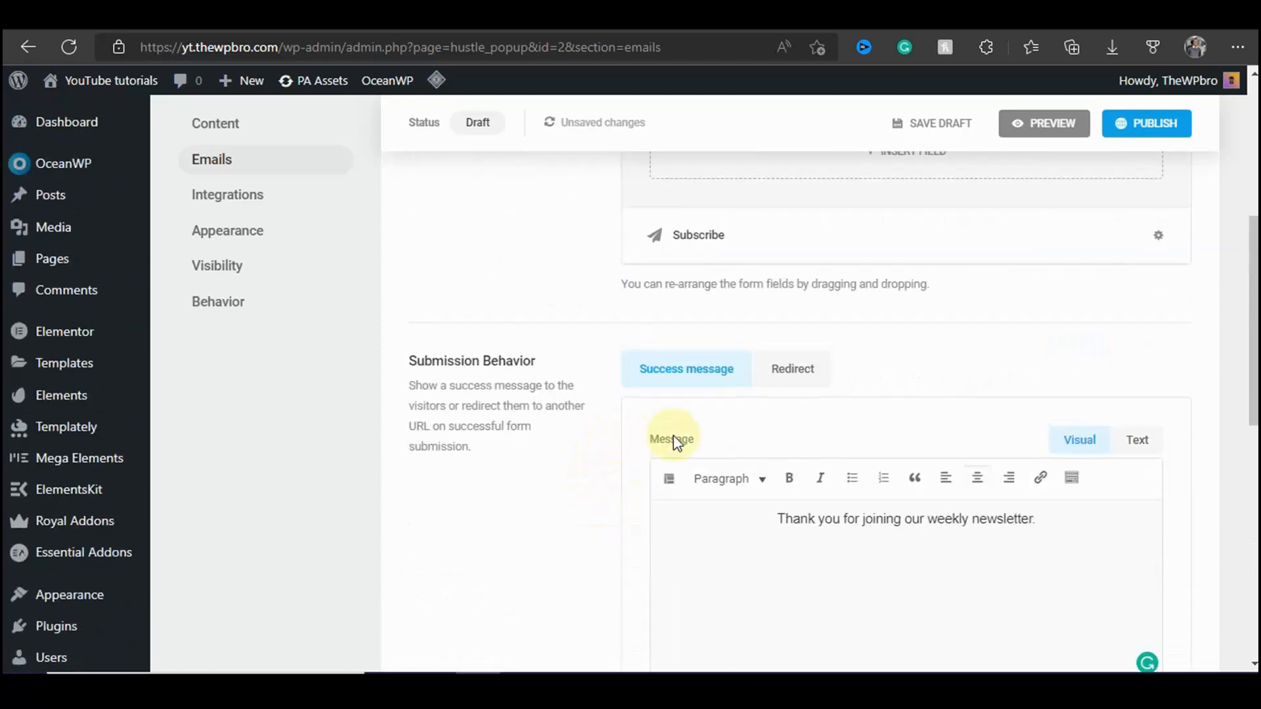
scroll(755, 391, down, 2)
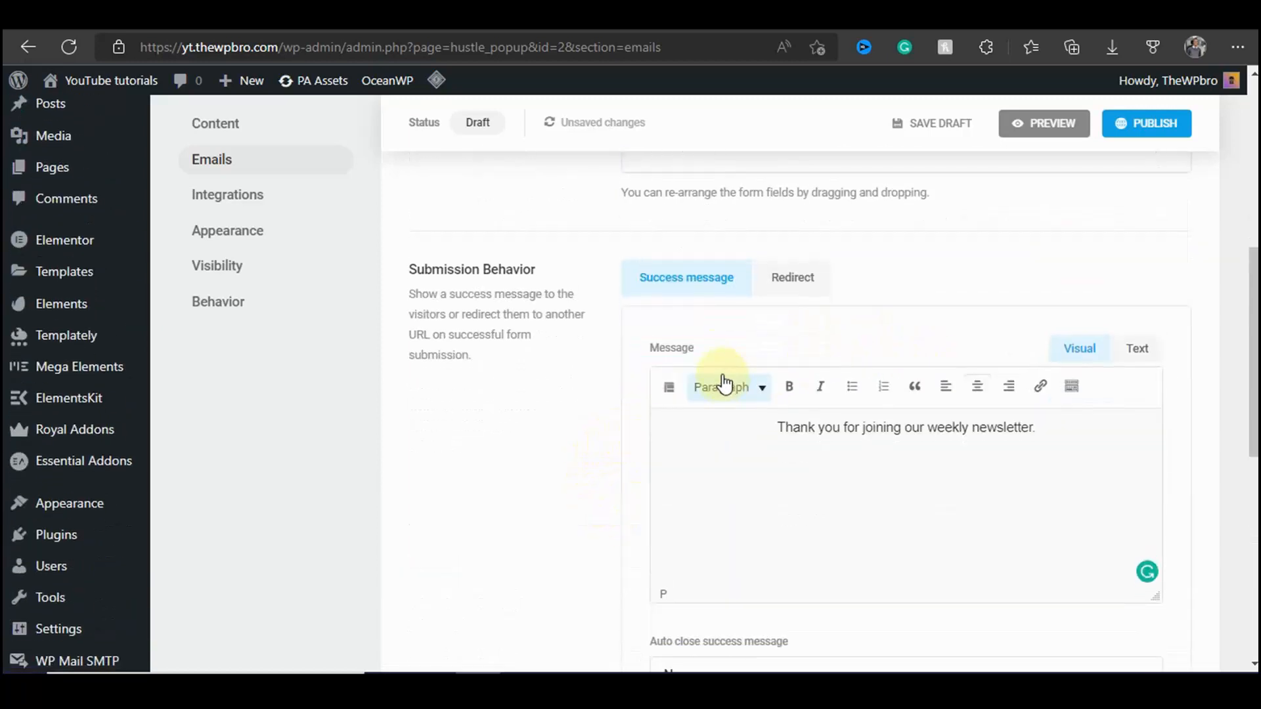
click(782, 289)
scroll(474, 433, up, 5)
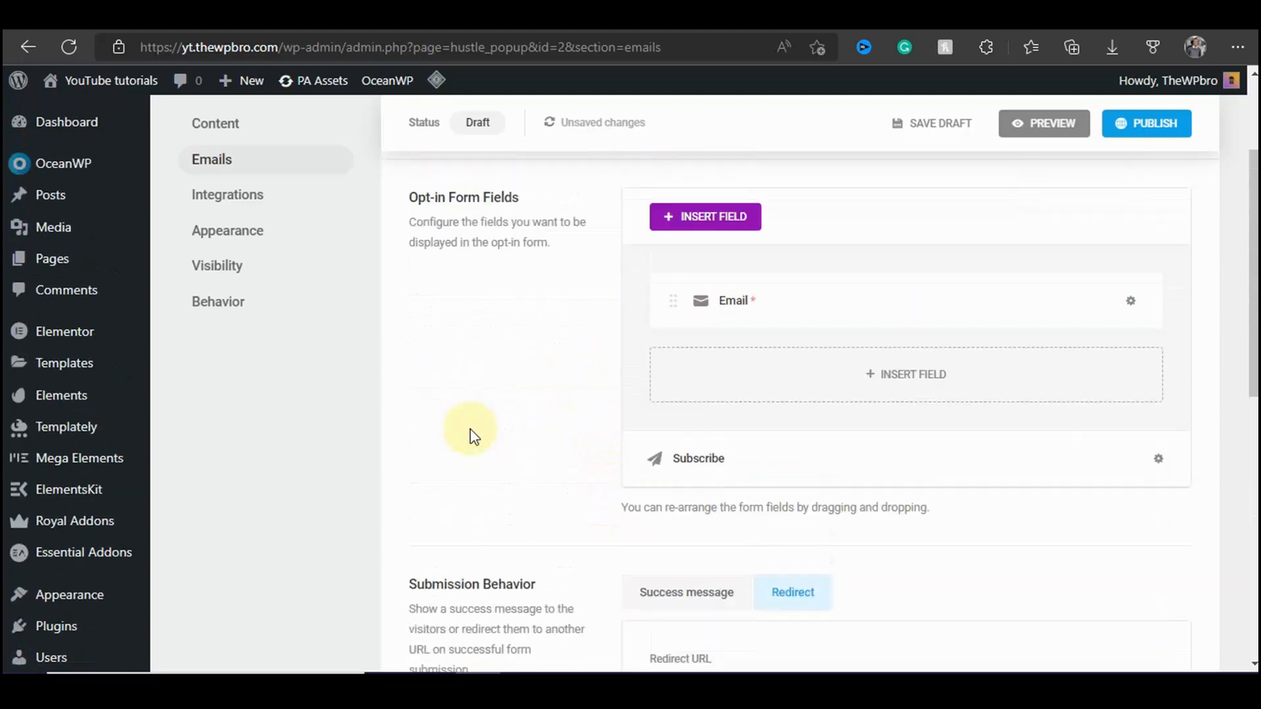
scroll(724, 425, down, 5)
scroll(729, 298, up, 5)
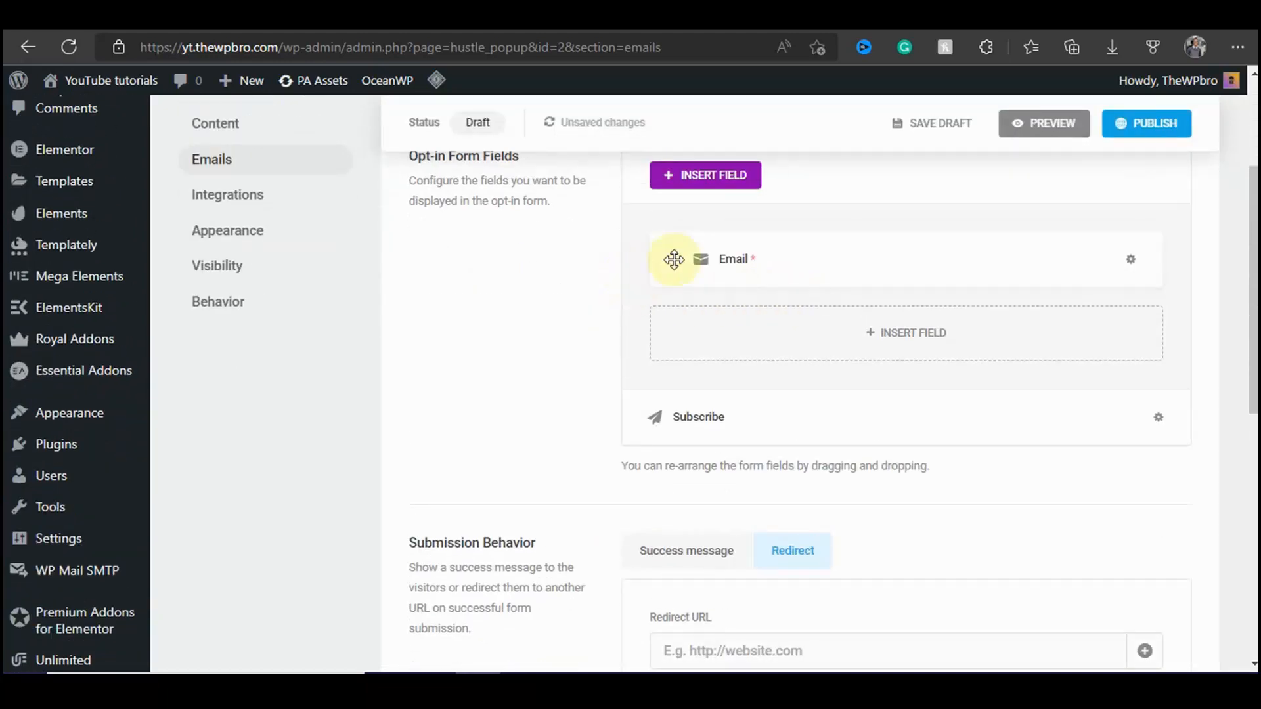
scroll(1064, 283, down, 4)
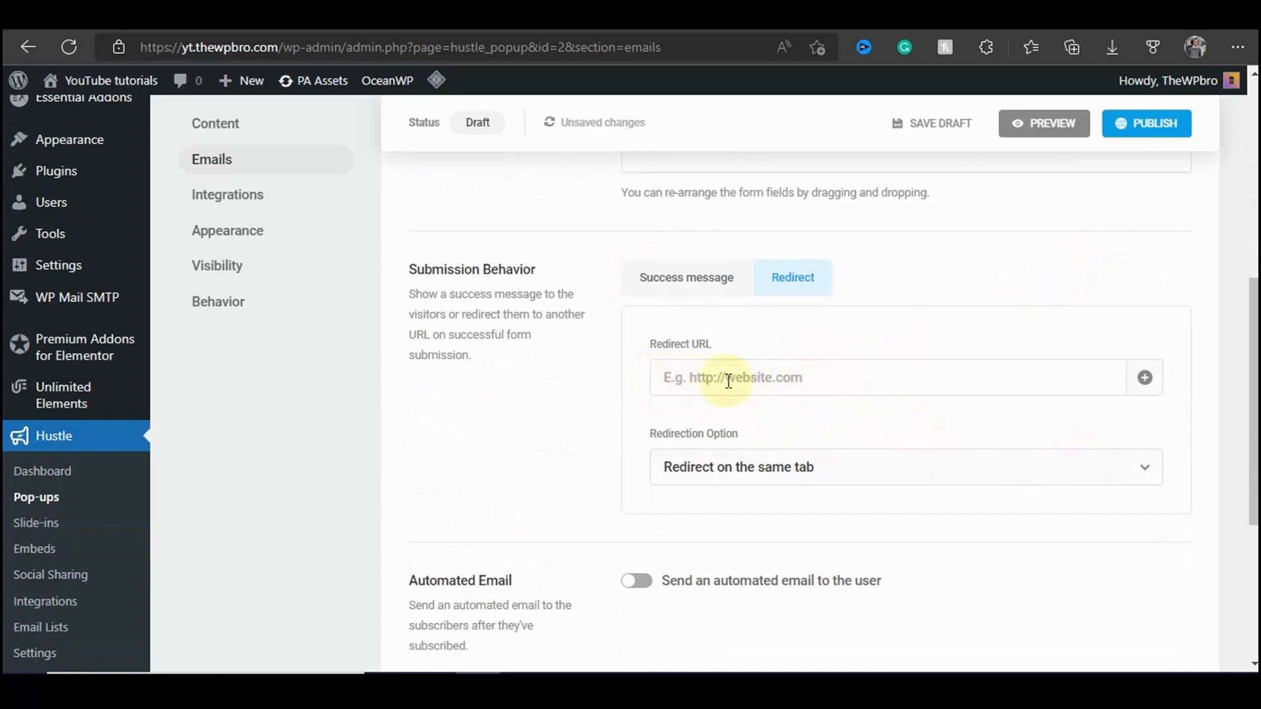
Step: Examine the redirect URL and redirection options, and switch the submission behavior back to Success message
click(833, 377)
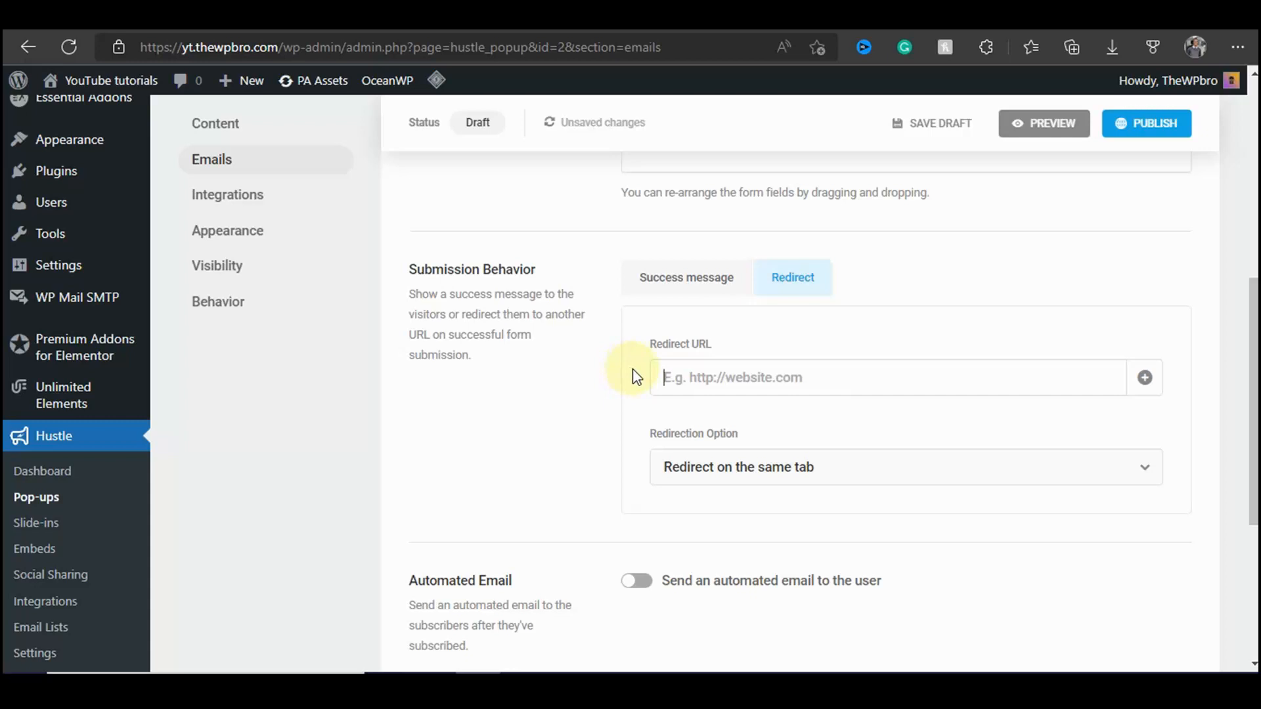
scroll(737, 417, down, 2)
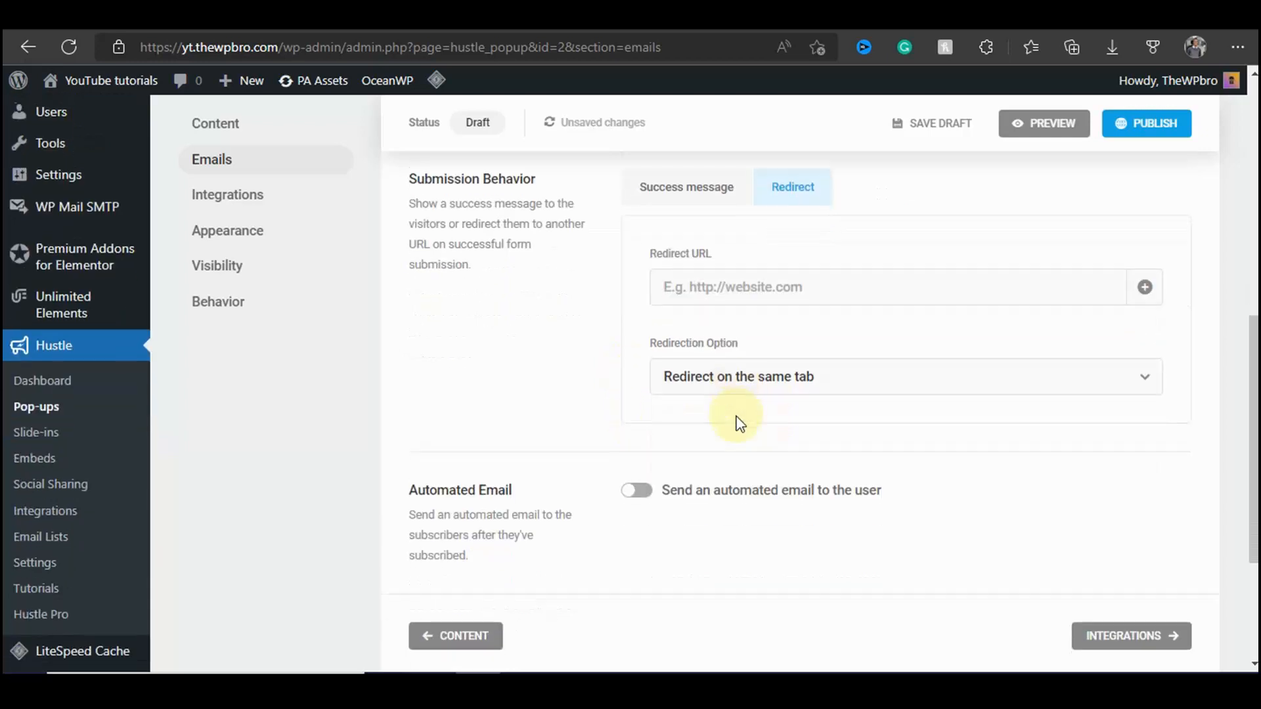
click(846, 388)
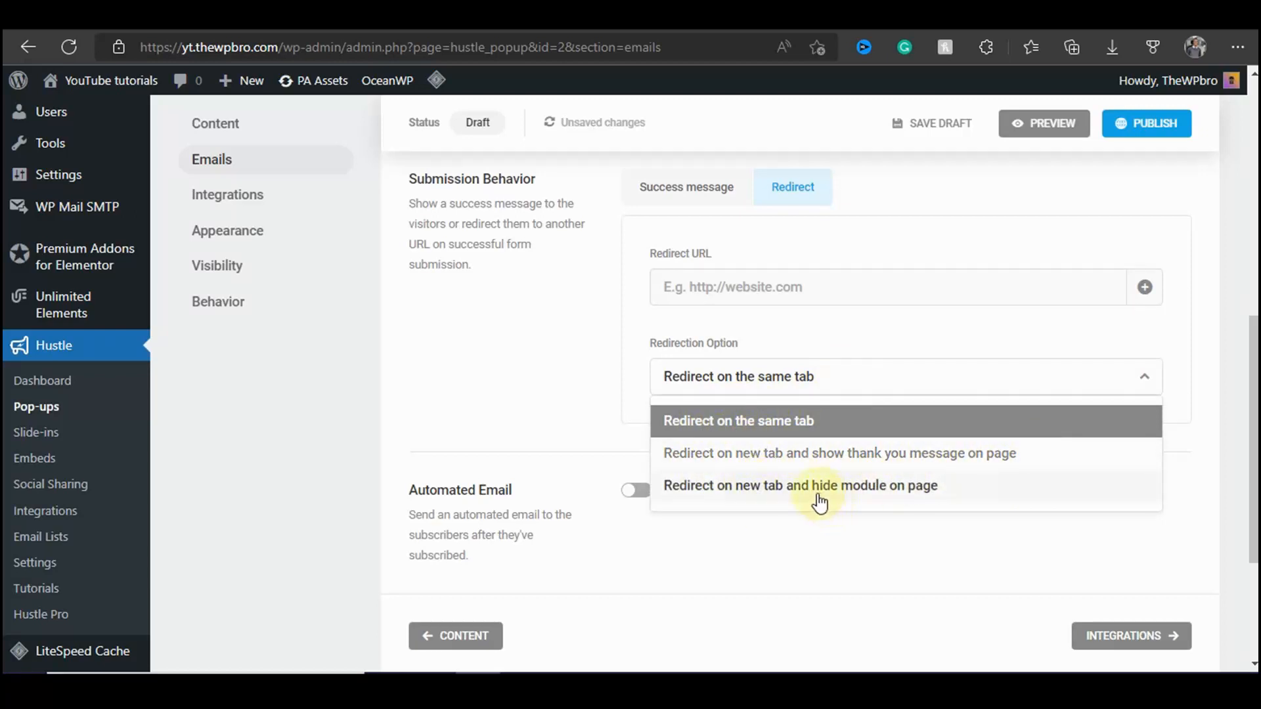
click(628, 371)
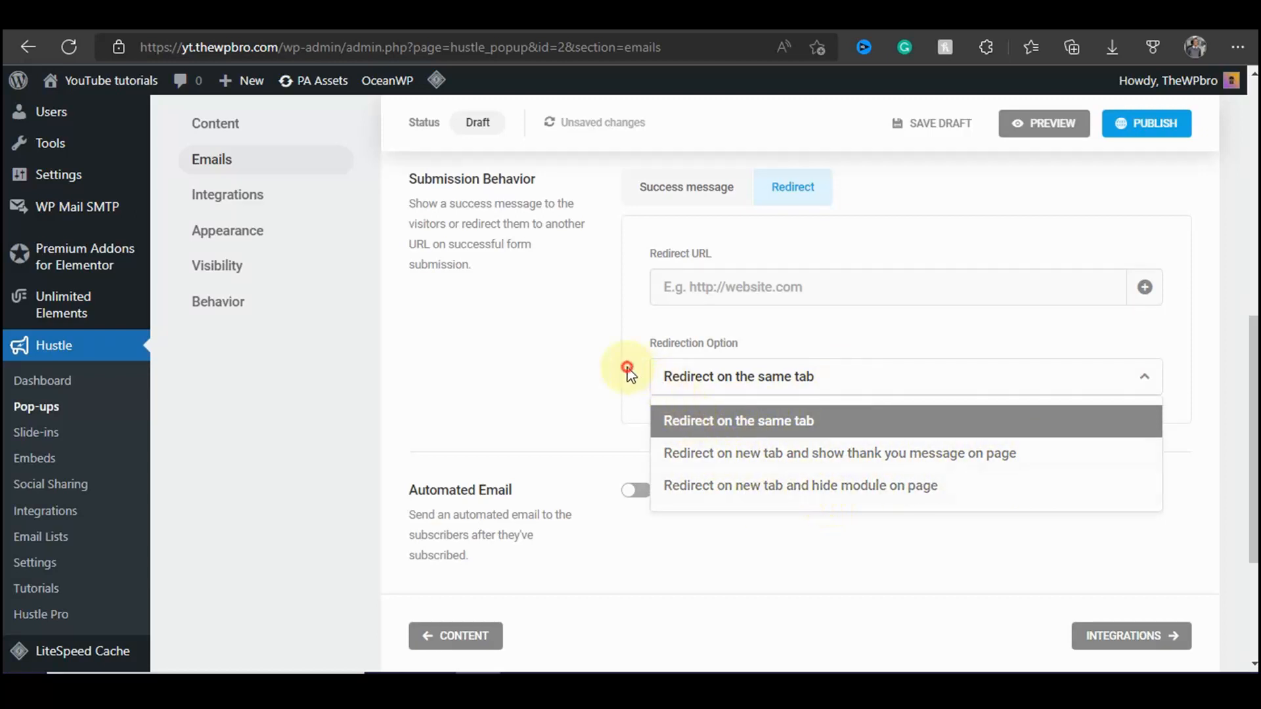
click(874, 380)
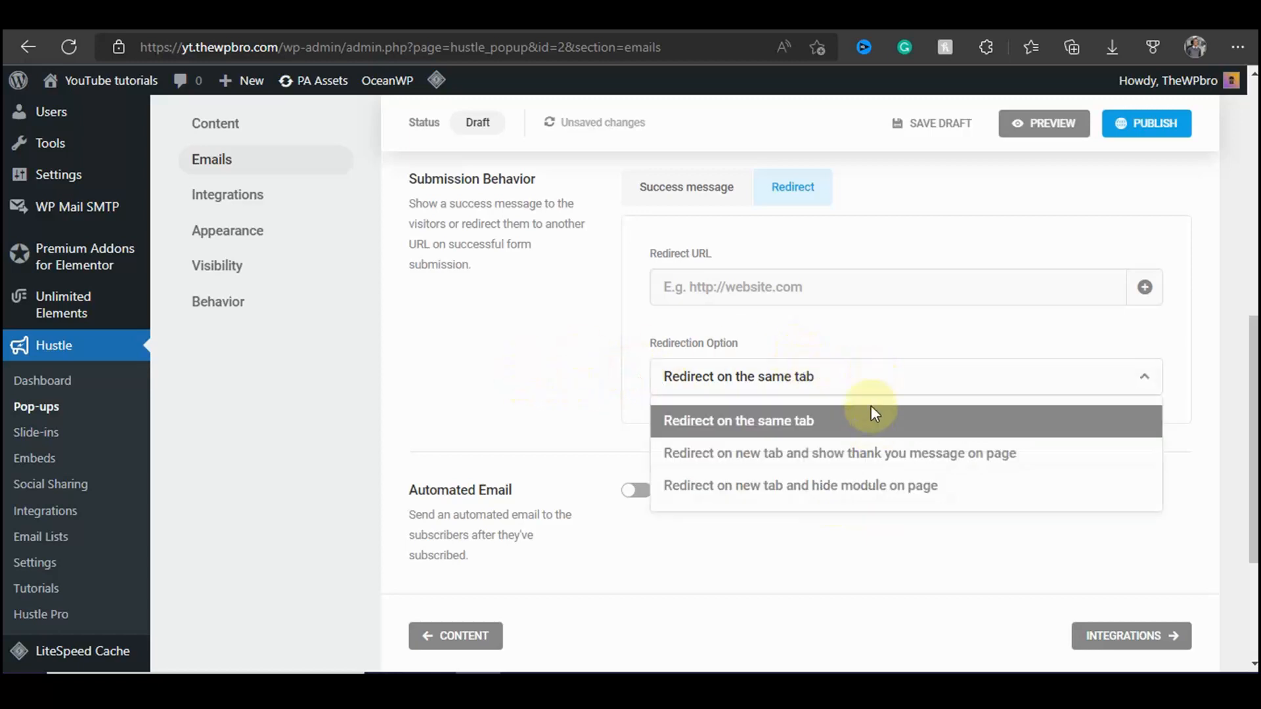
click(484, 403)
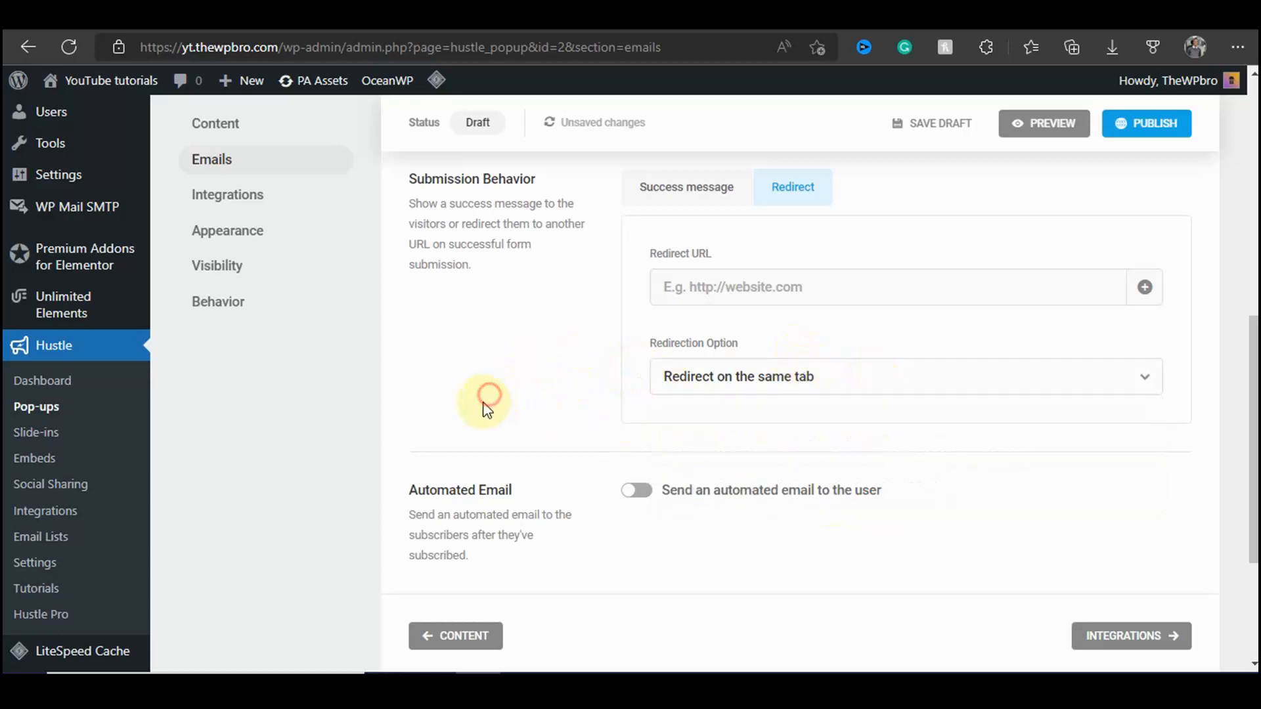
click(735, 182)
Step: Enable the auto downloadable file after submission to view its upload setting, and disable it again
scroll(915, 225, down, 5)
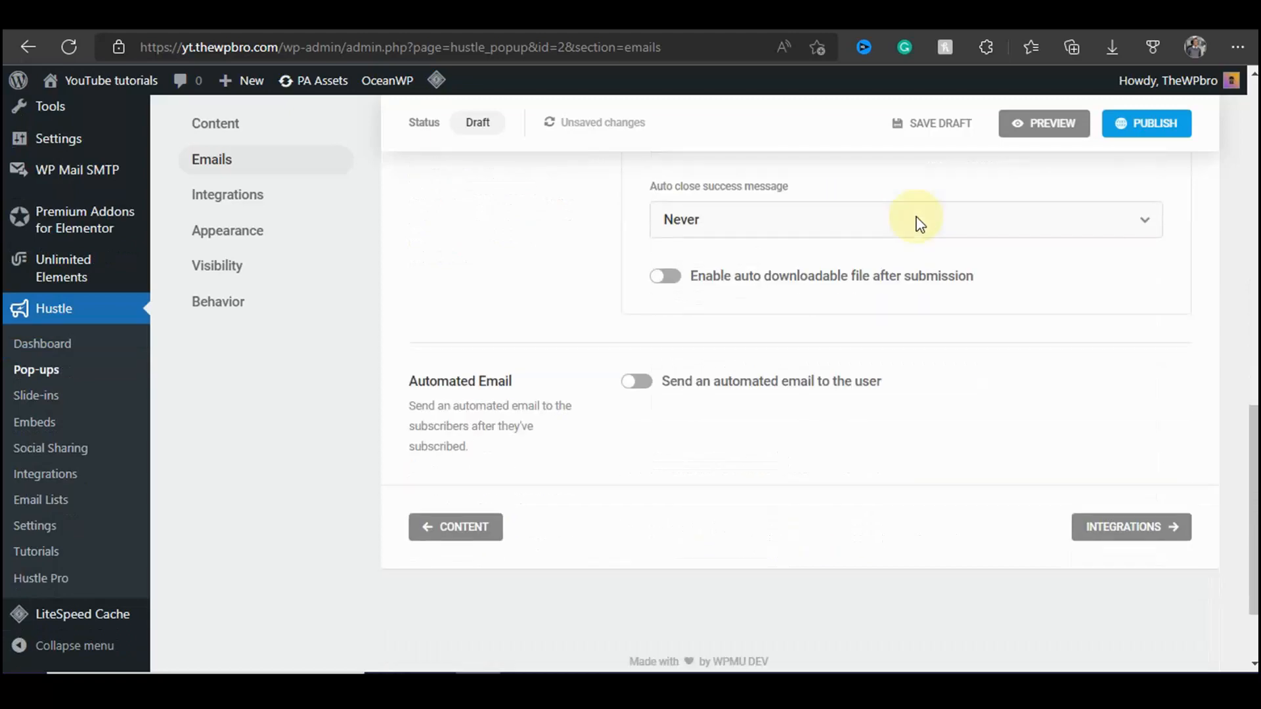
scroll(751, 217, up, 3)
scroll(742, 218, up, 3)
scroll(768, 253, down, 6)
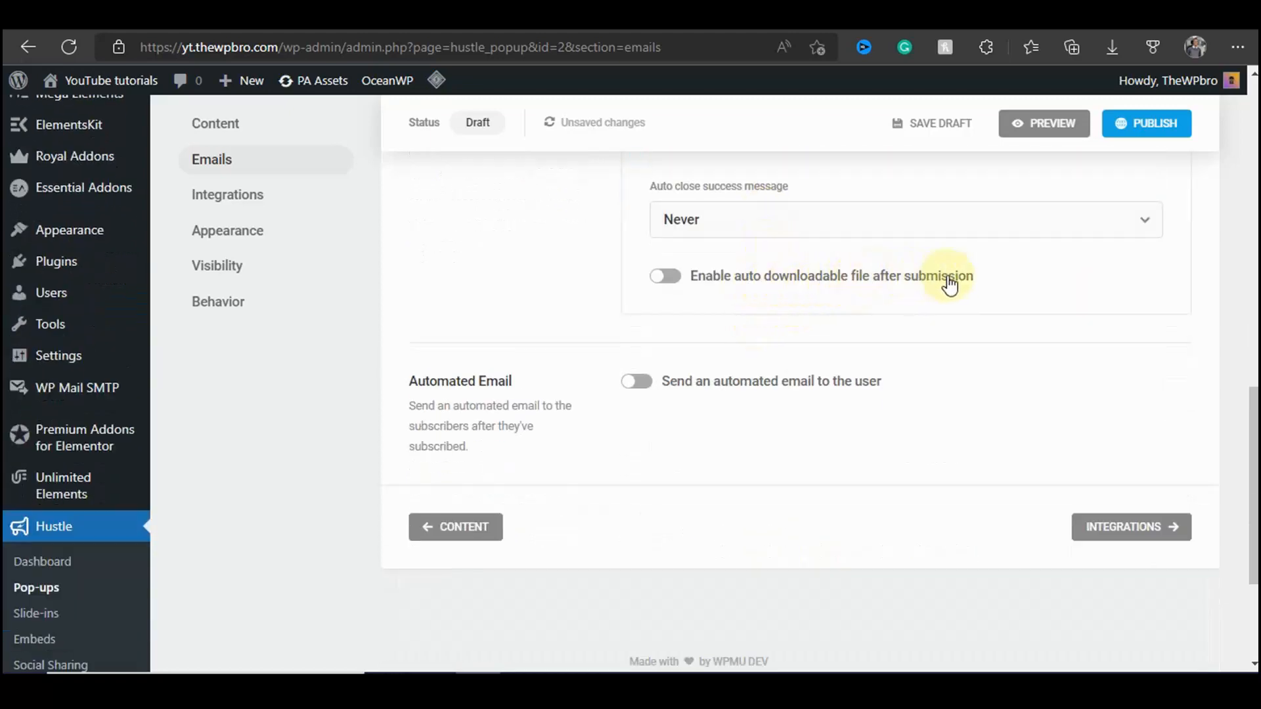
click(666, 278)
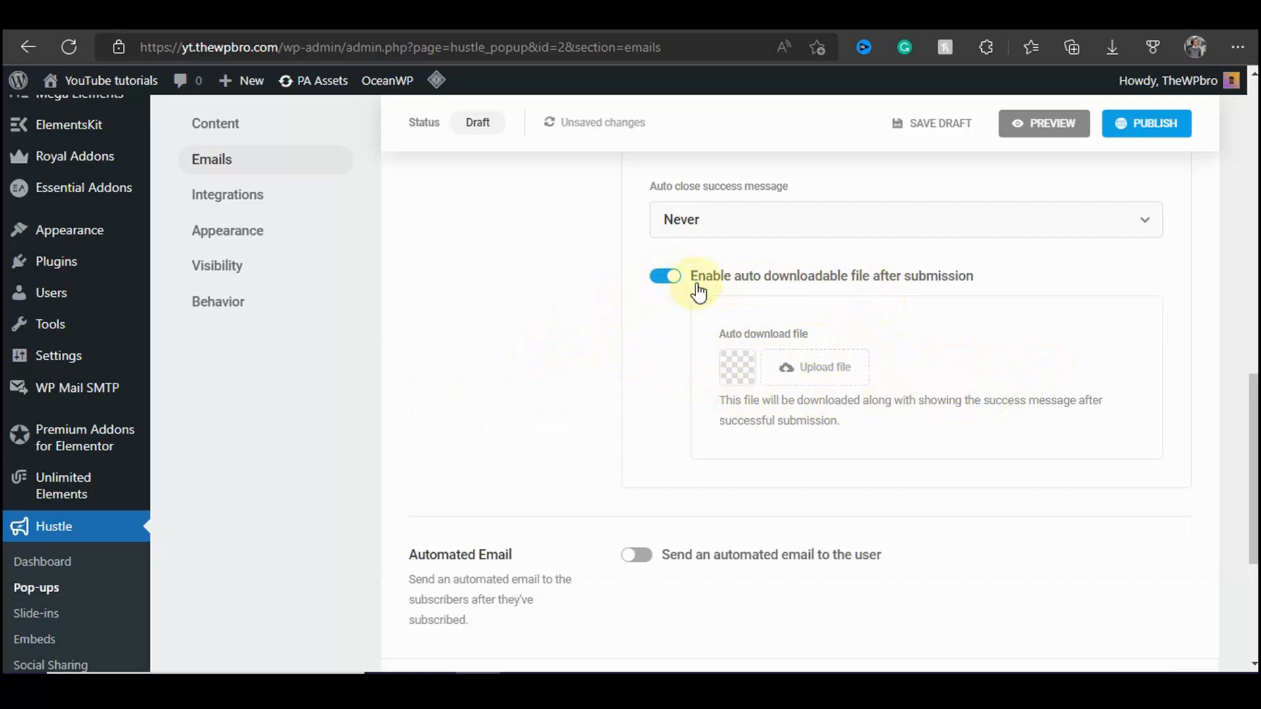
click(670, 278)
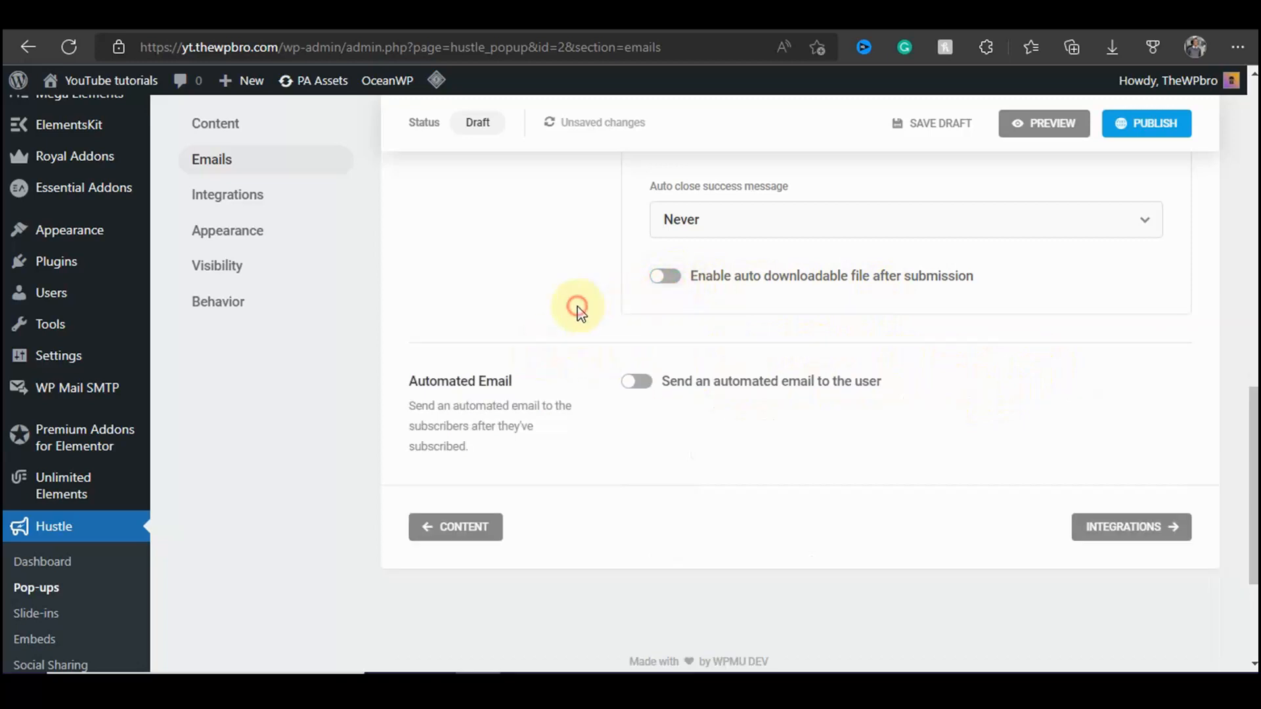
scroll(766, 309, down, 3)
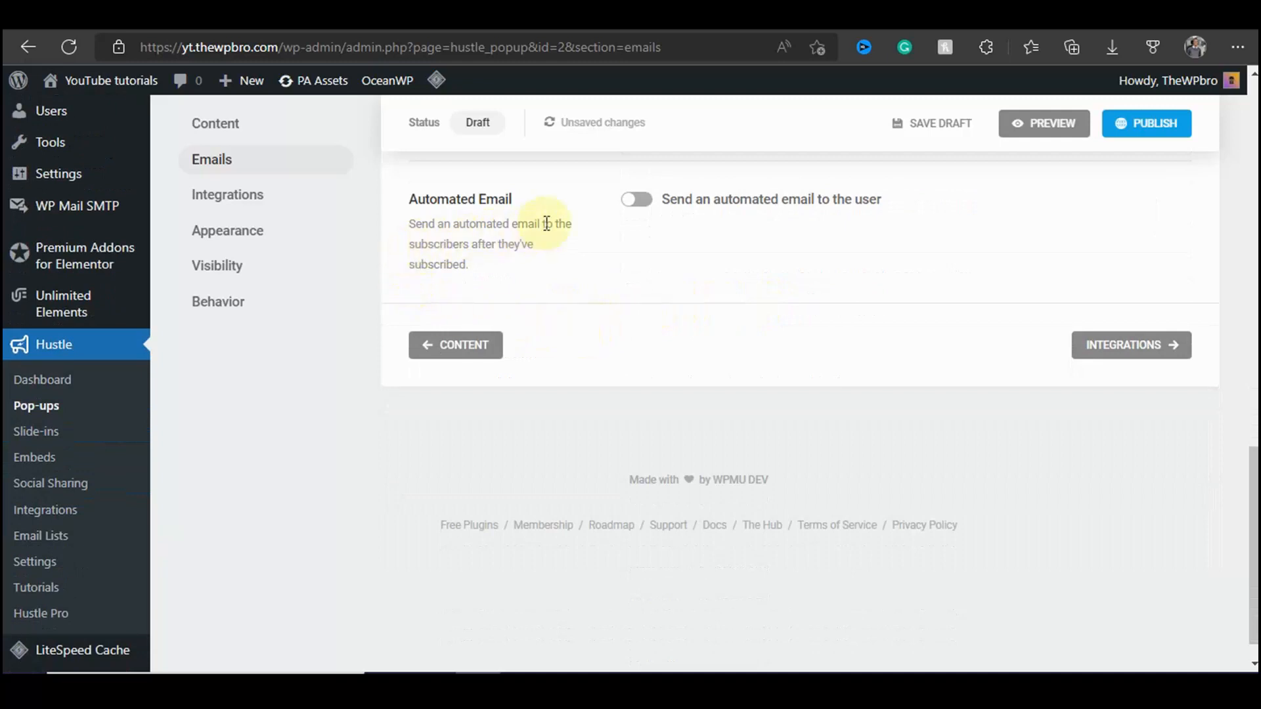
Step: Enable the automated email to the user and examine its email time, recipient, subject and body settings
drag(436, 224, 520, 268)
click(514, 279)
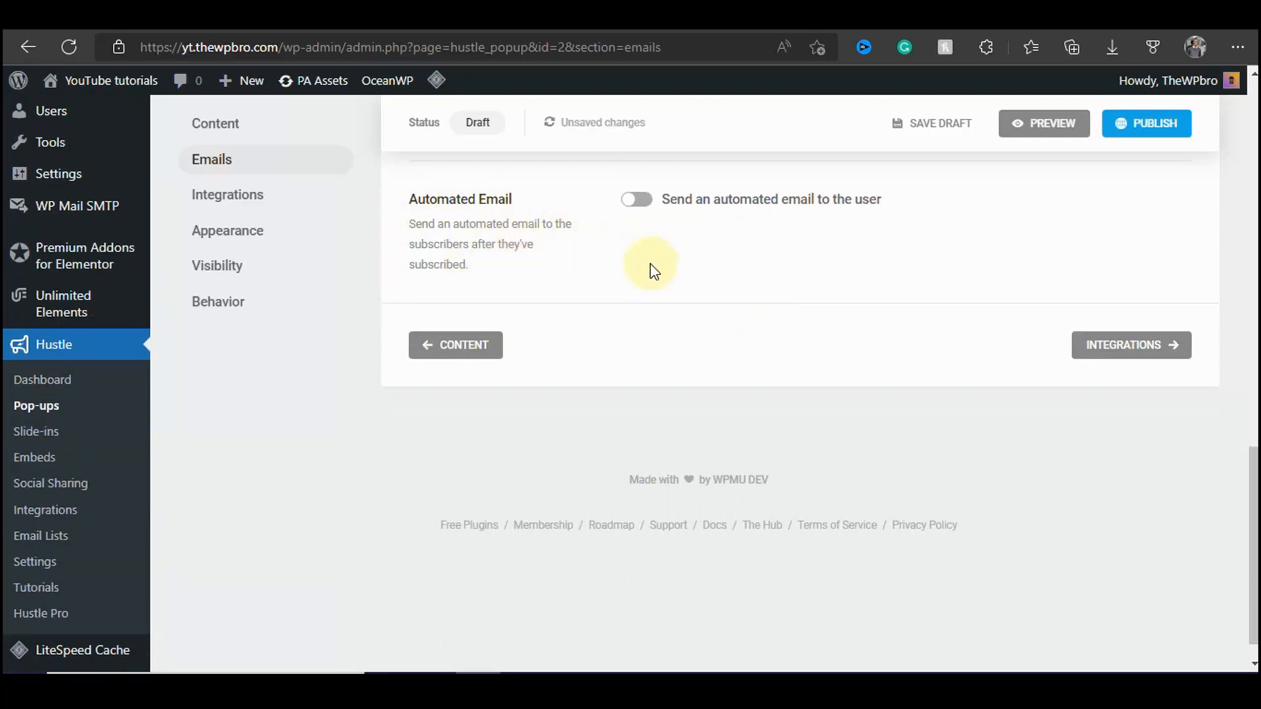
scroll(654, 271, up, 3)
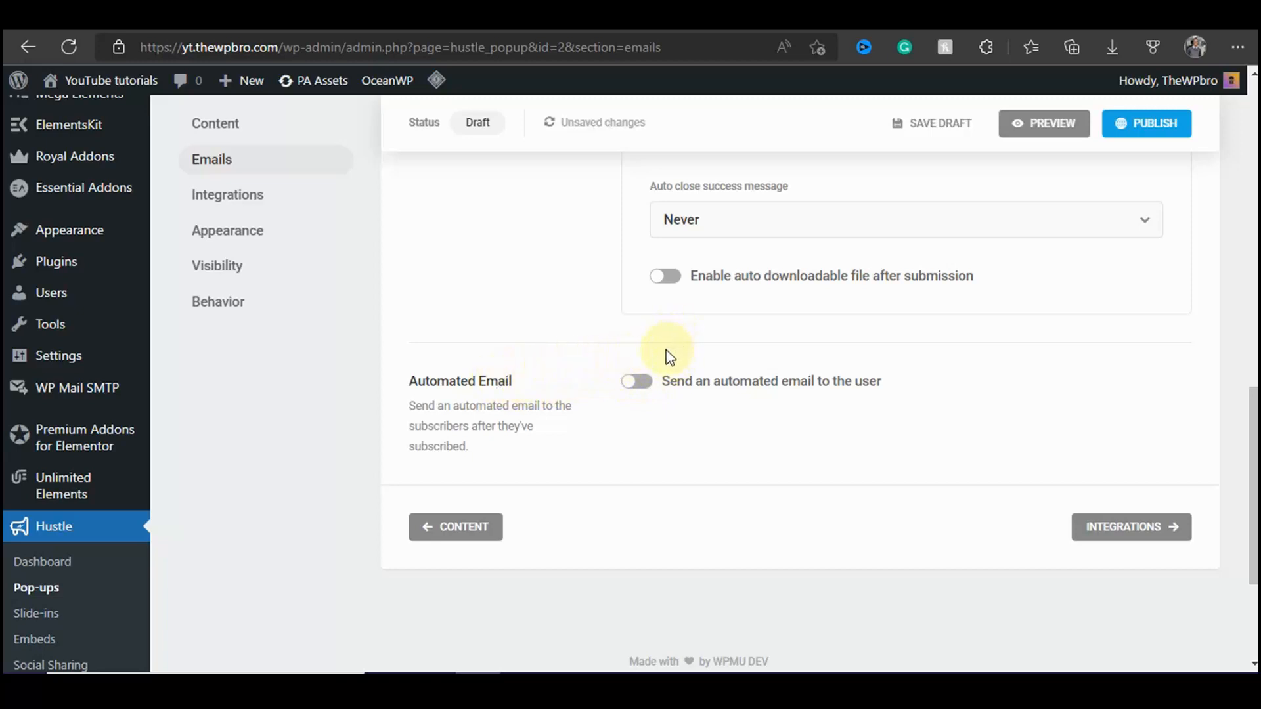
click(643, 384)
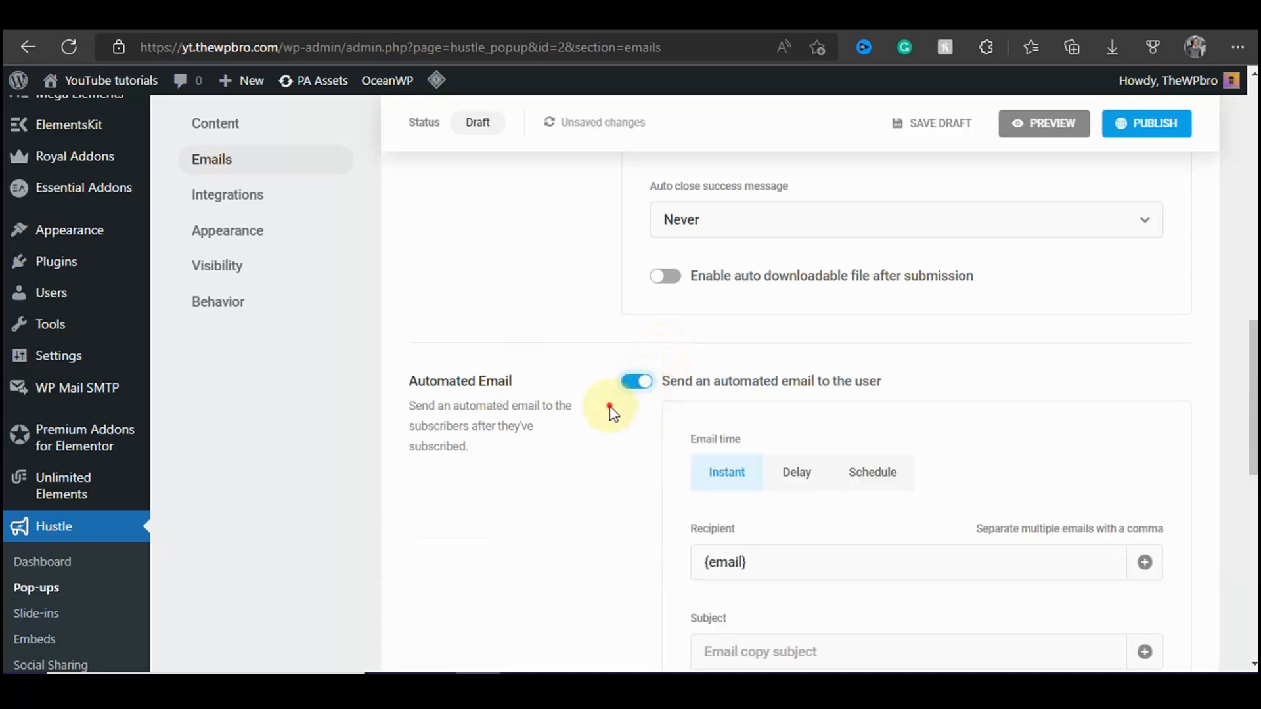
scroll(667, 408, down, 4)
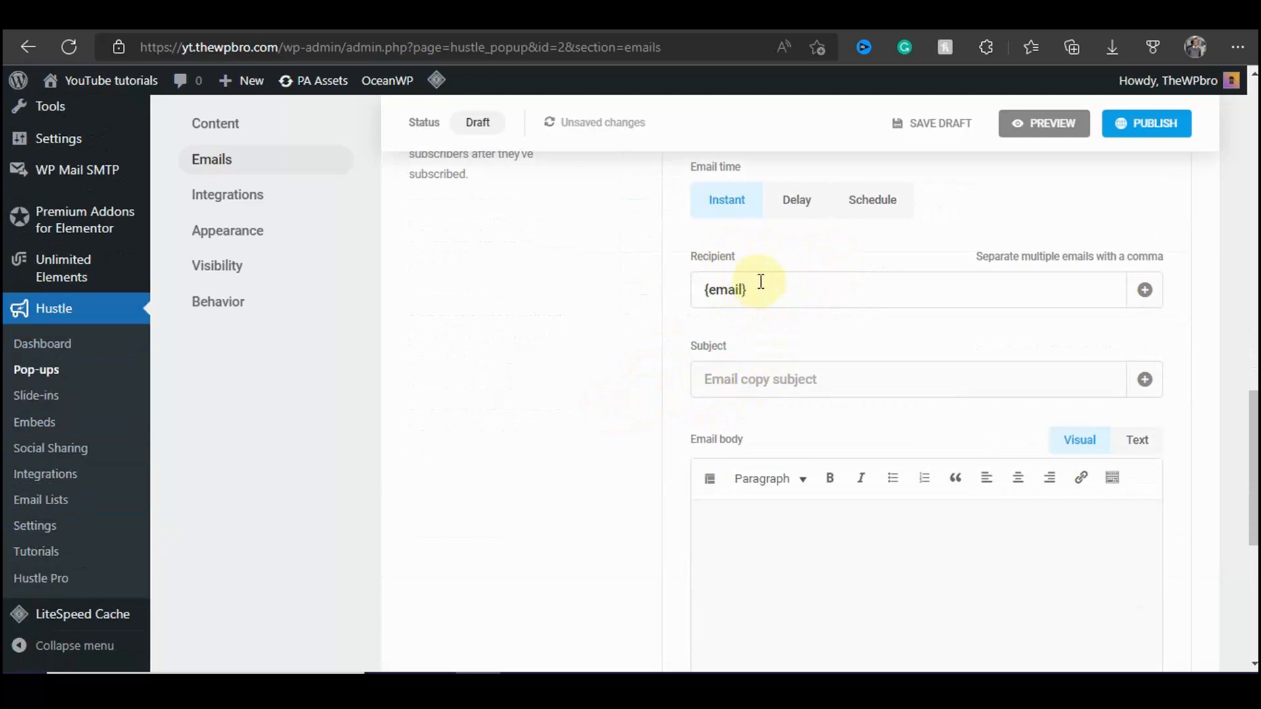
scroll(762, 281, down, 3)
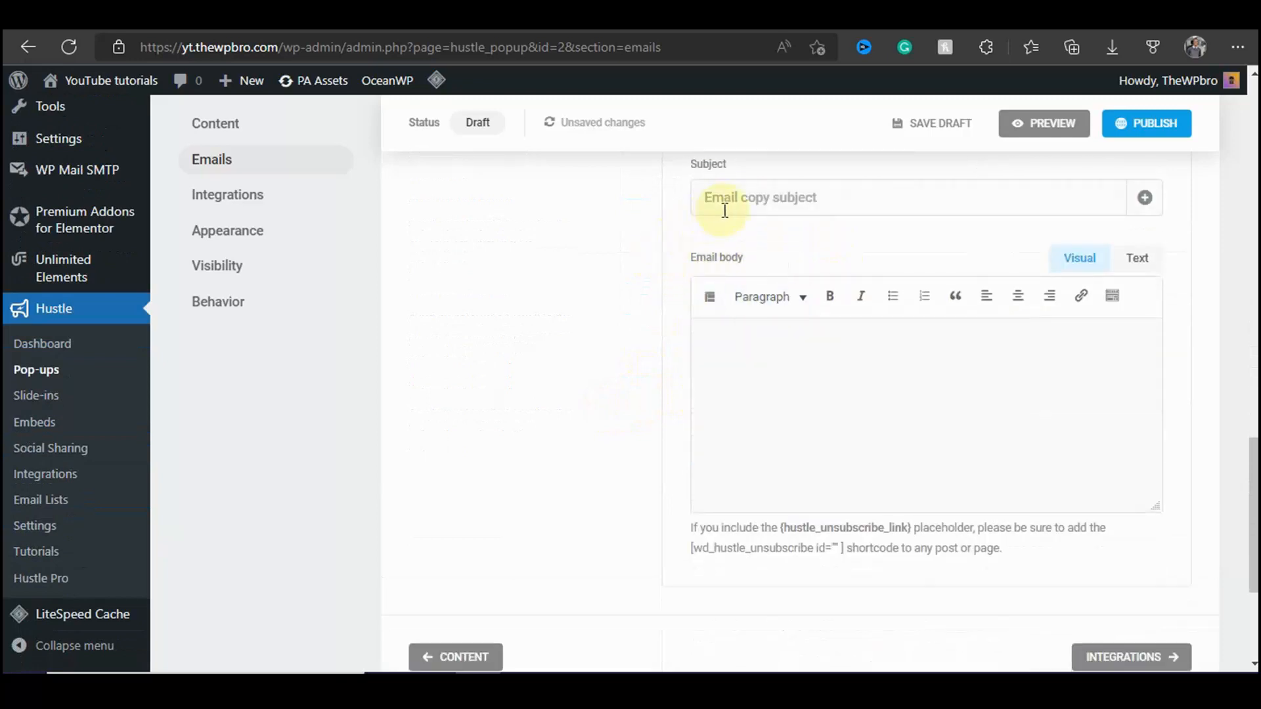
click(725, 211)
click(762, 349)
scroll(736, 437, down, 2)
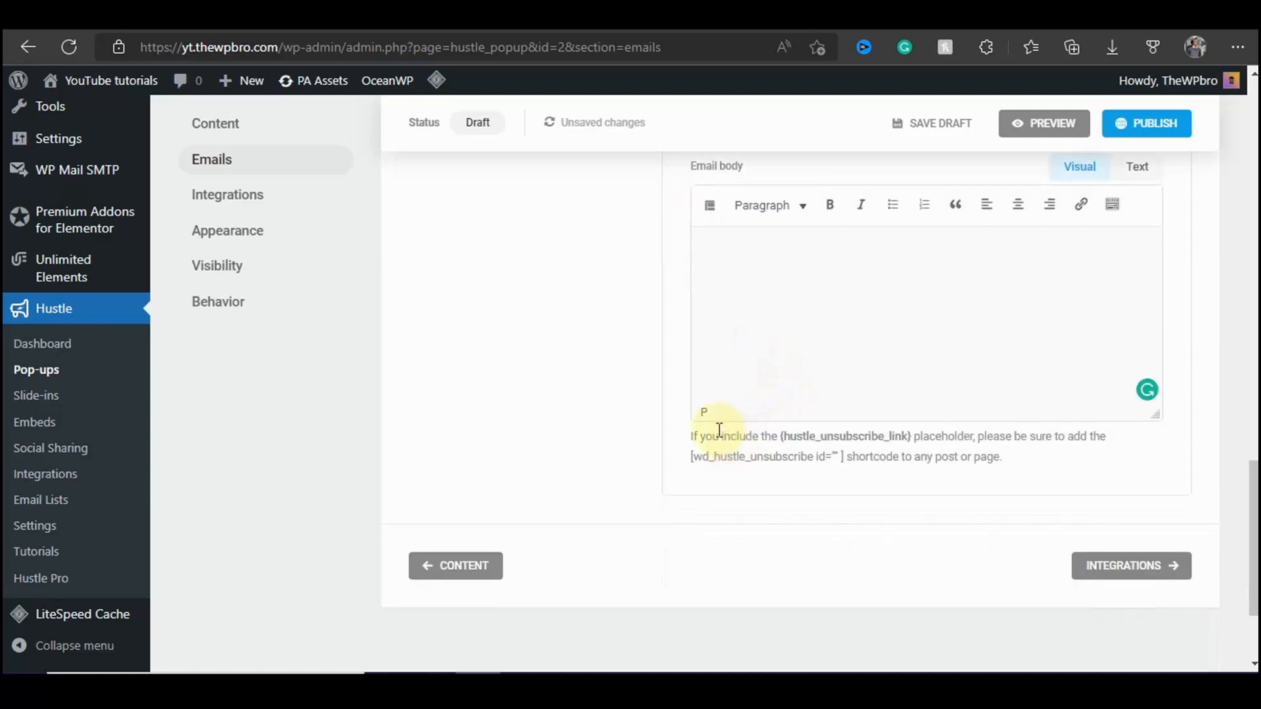
scroll(707, 403, up, 5)
scroll(709, 345, up, 2)
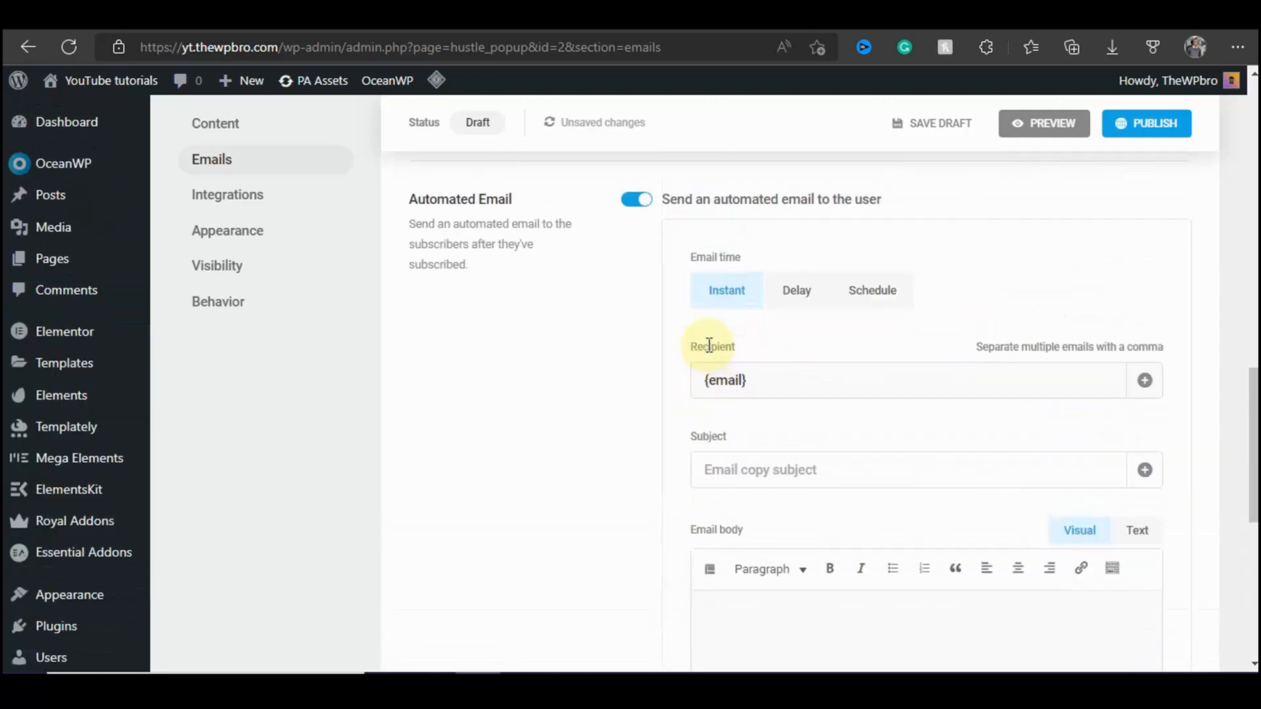
scroll(709, 345, up, 2)
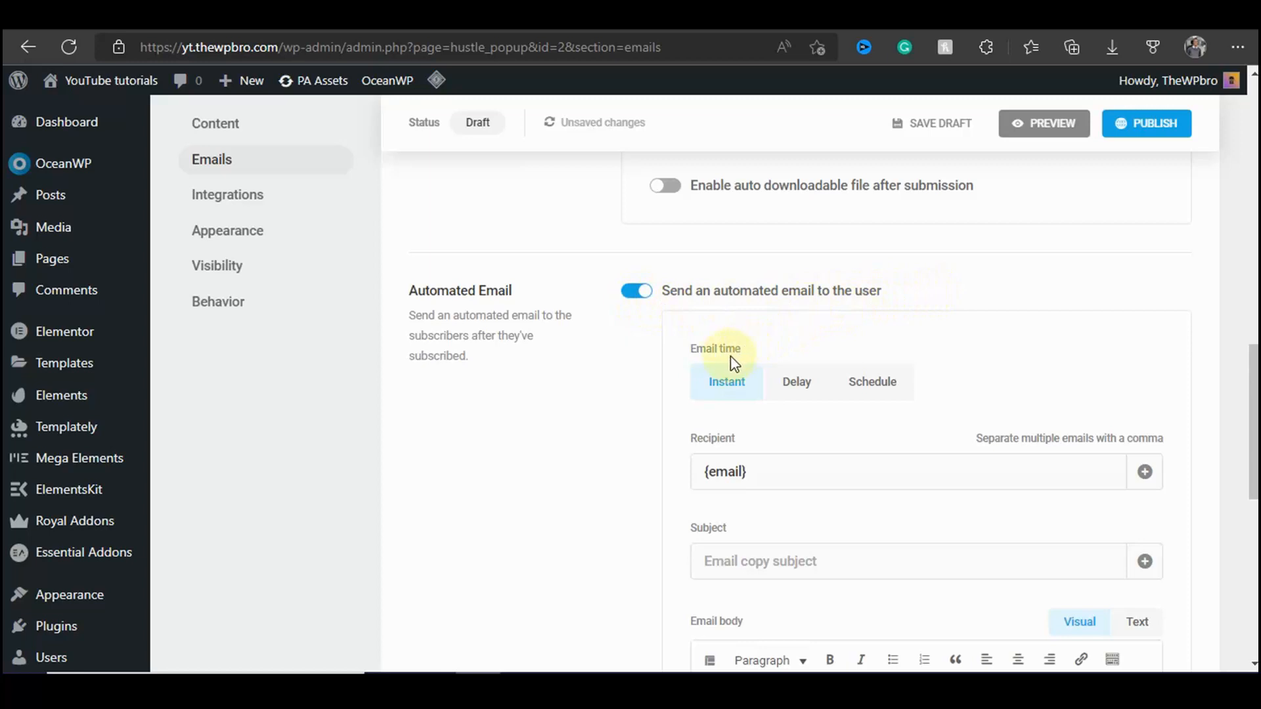
Step: Try the Delay and Schedule email times, view their options, and disable the automated email again
click(810, 388)
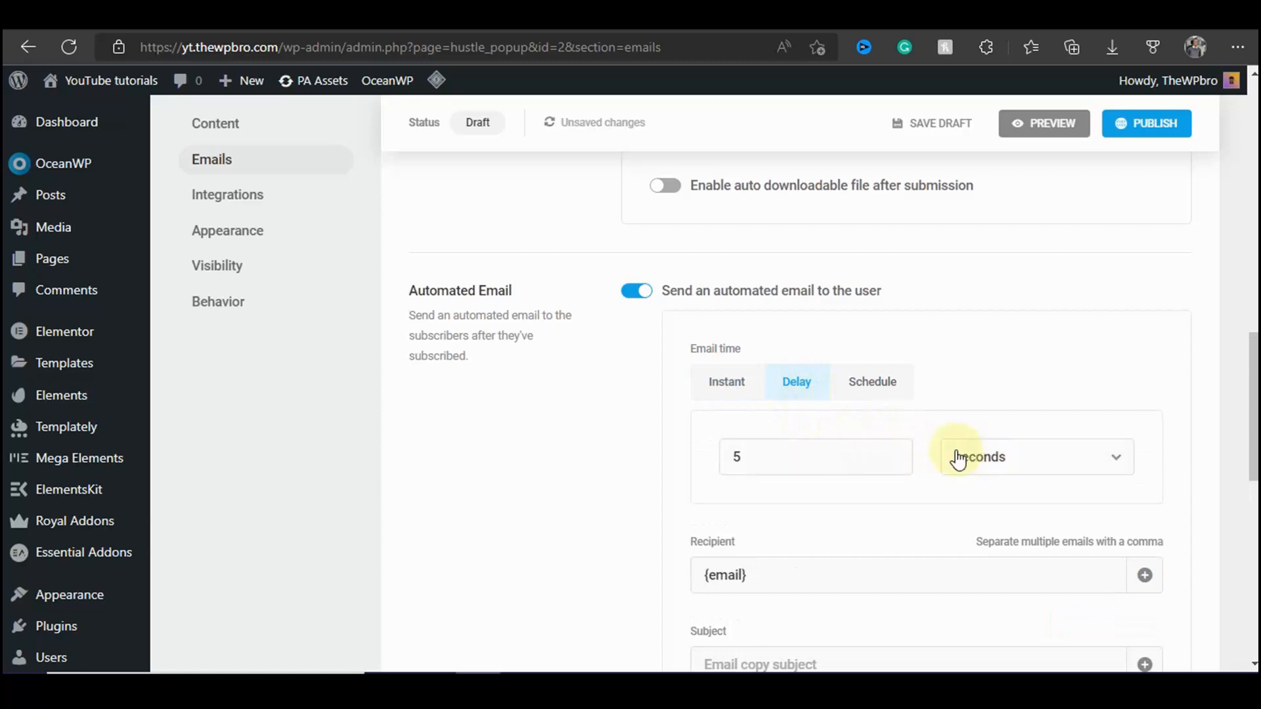
click(997, 454)
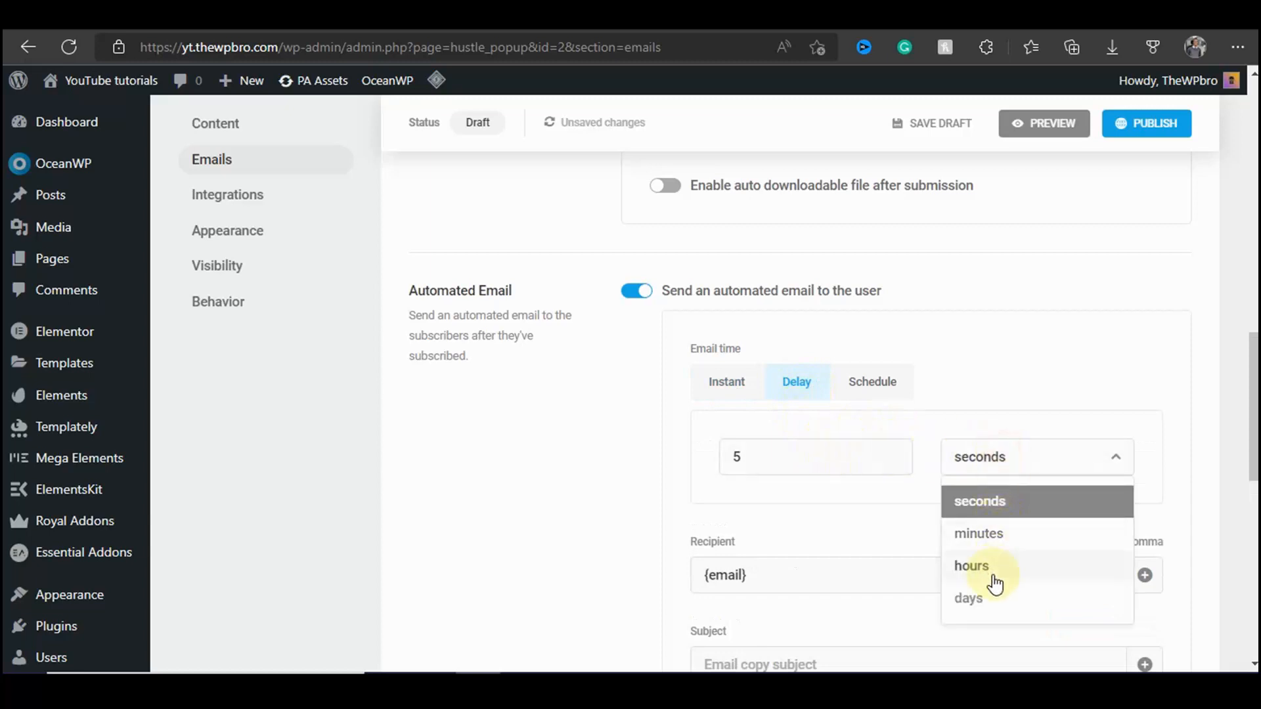
click(957, 365)
click(884, 397)
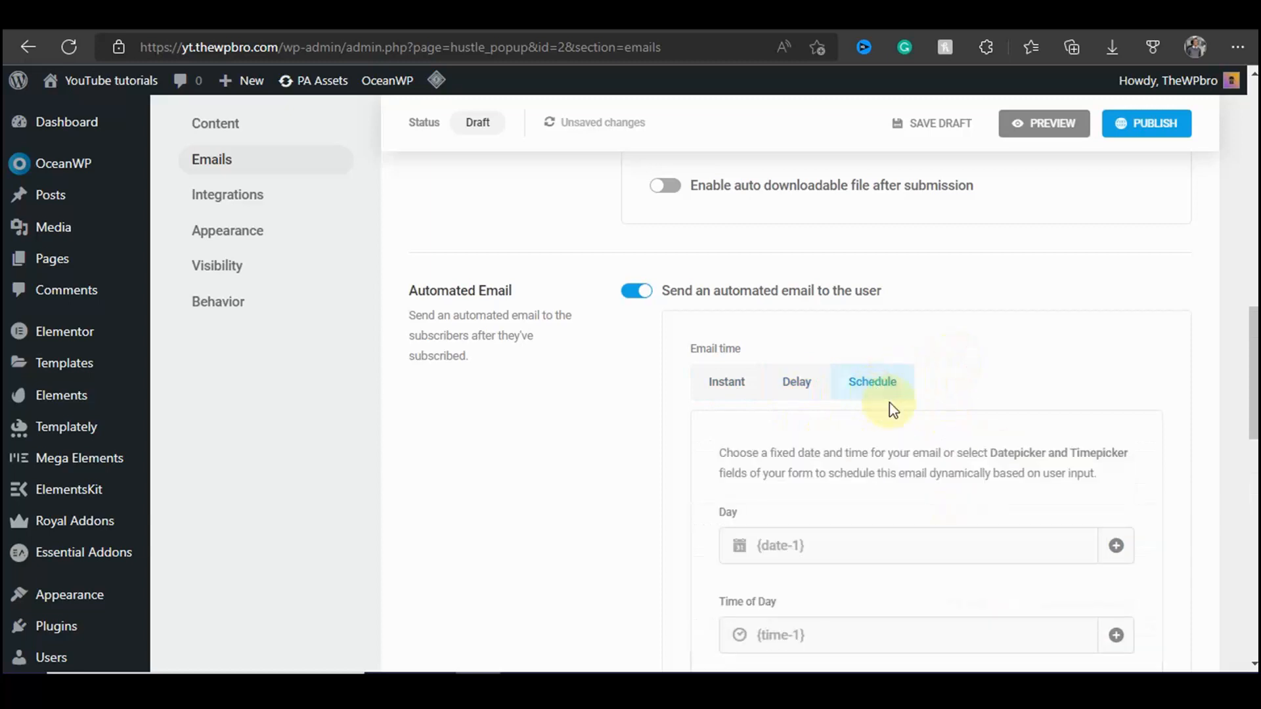
scroll(892, 409, down, 4)
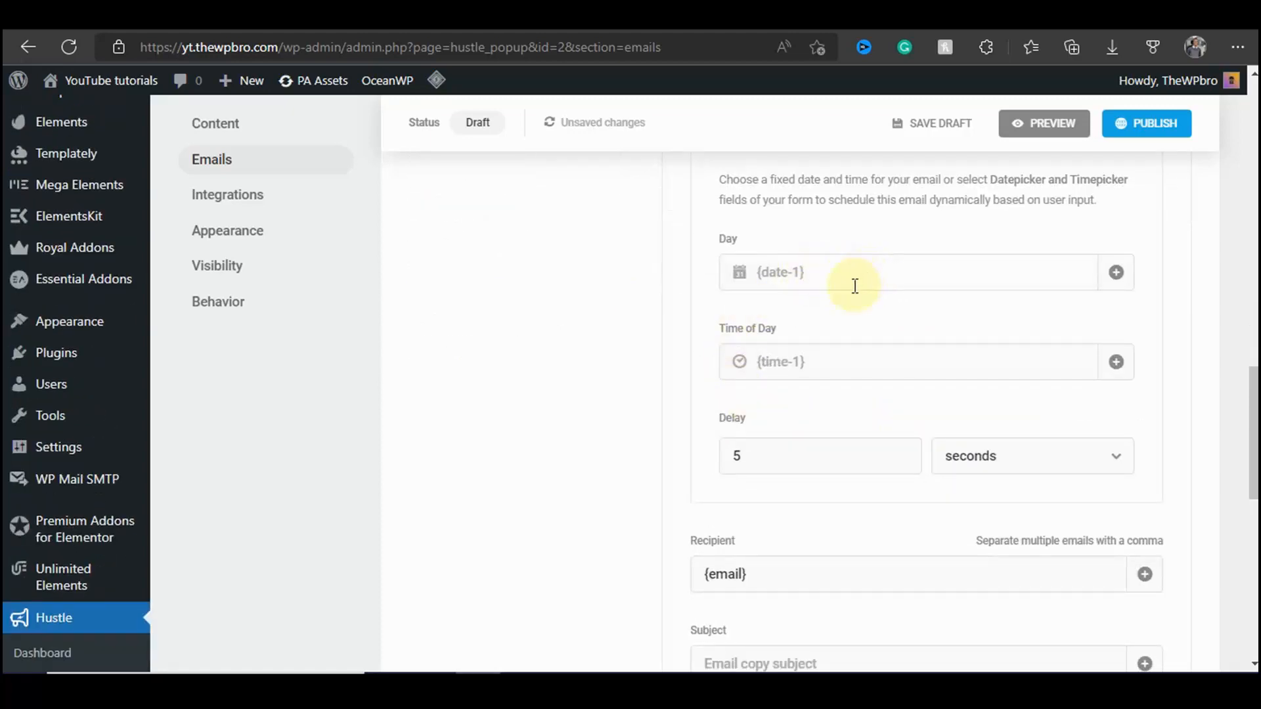
scroll(855, 301, up, 4)
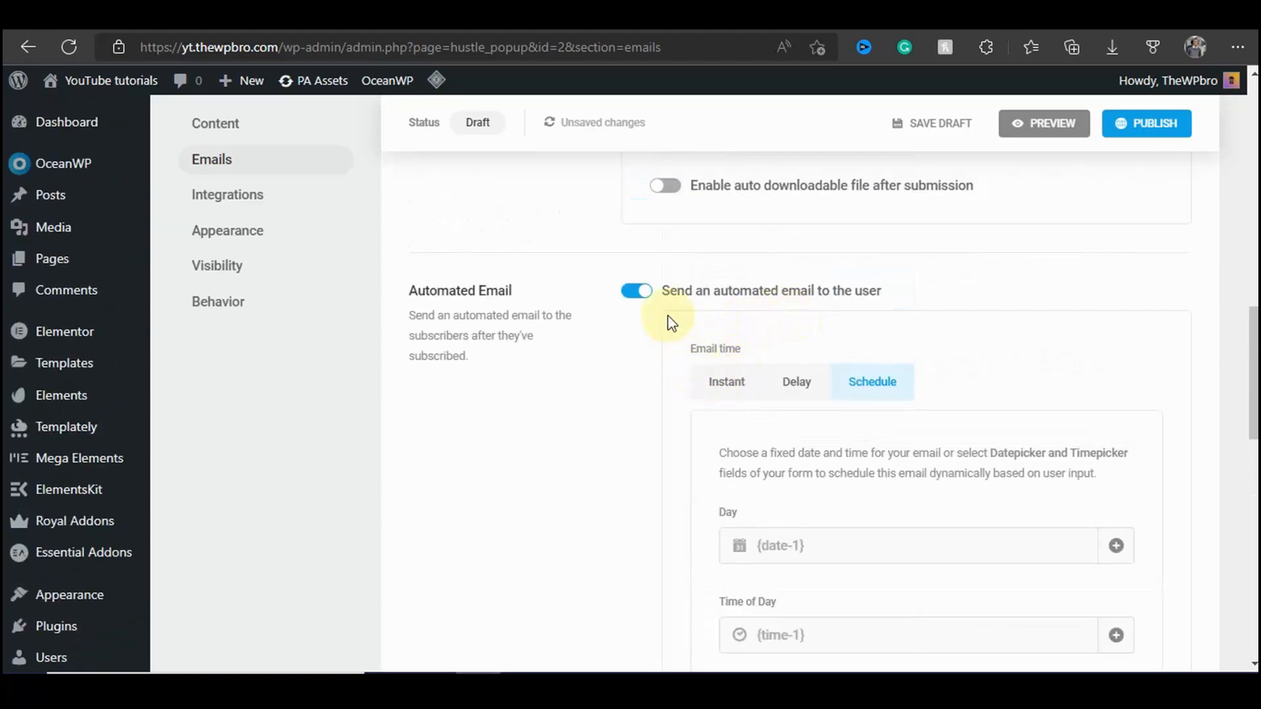
click(637, 291)
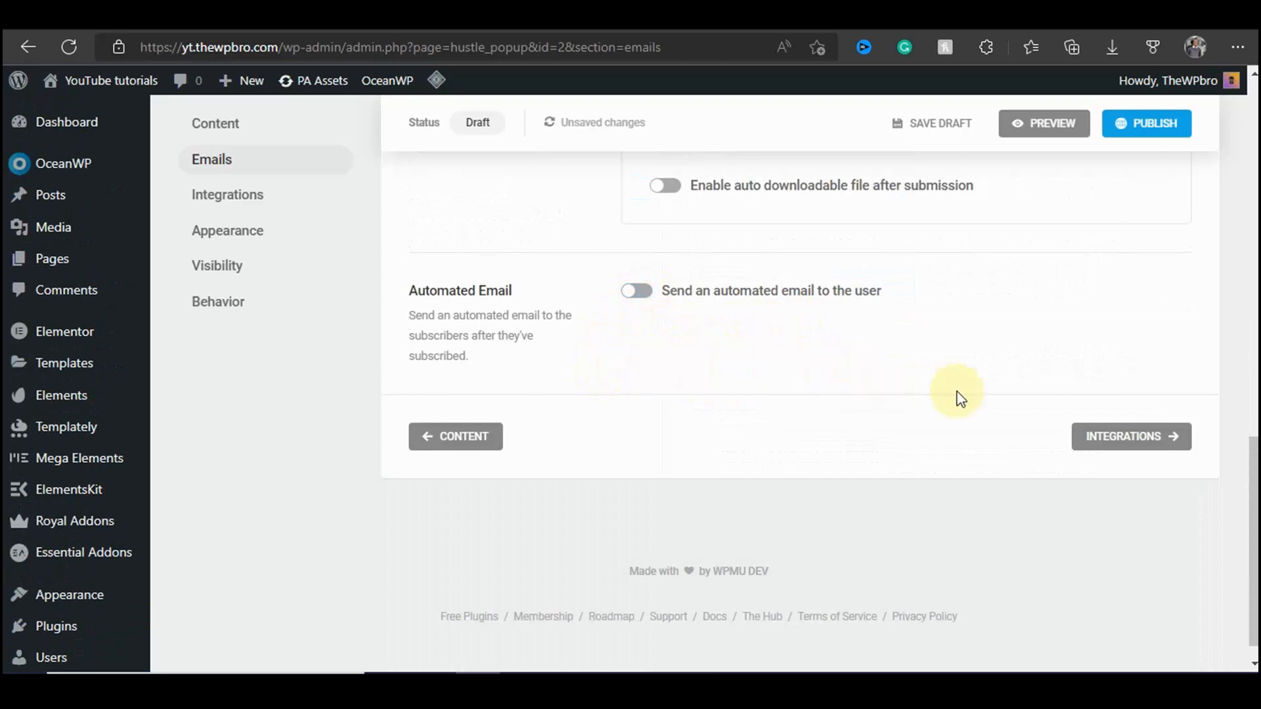
Step: Go to the pop-up's Integrations section and open the linked third-party Integrations page in a new tab
click(1134, 452)
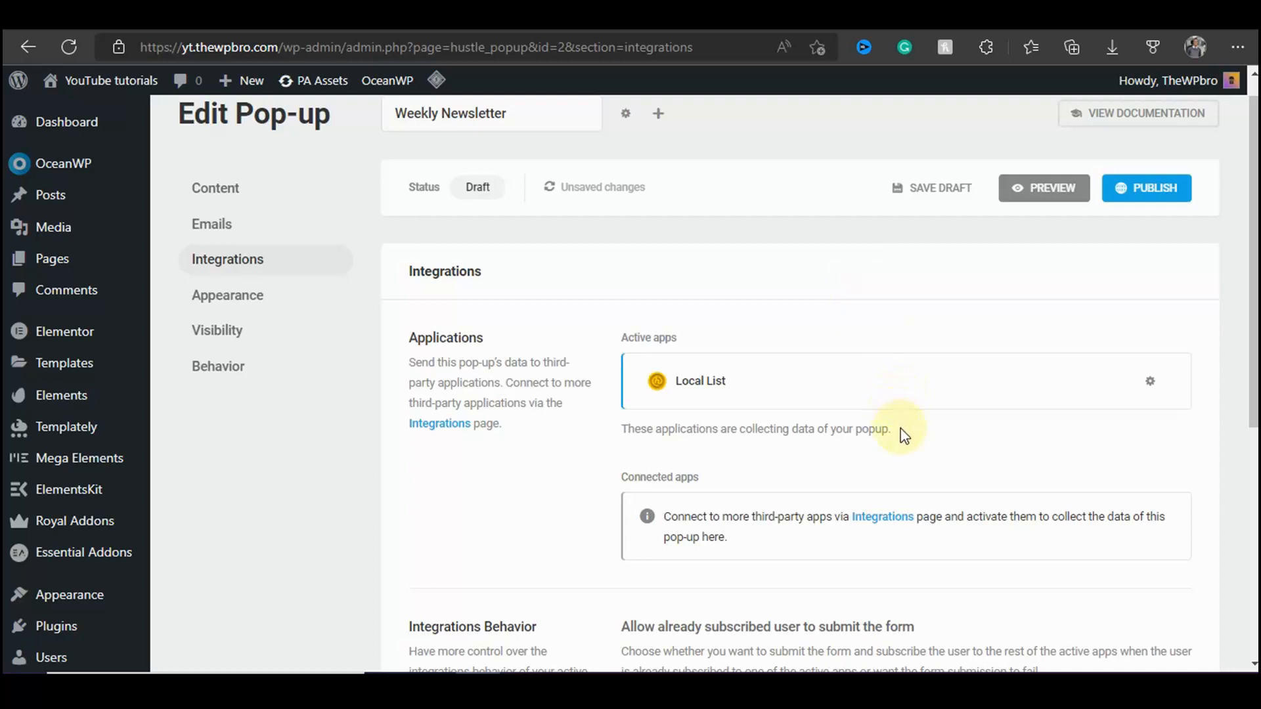
scroll(901, 433, down, 1)
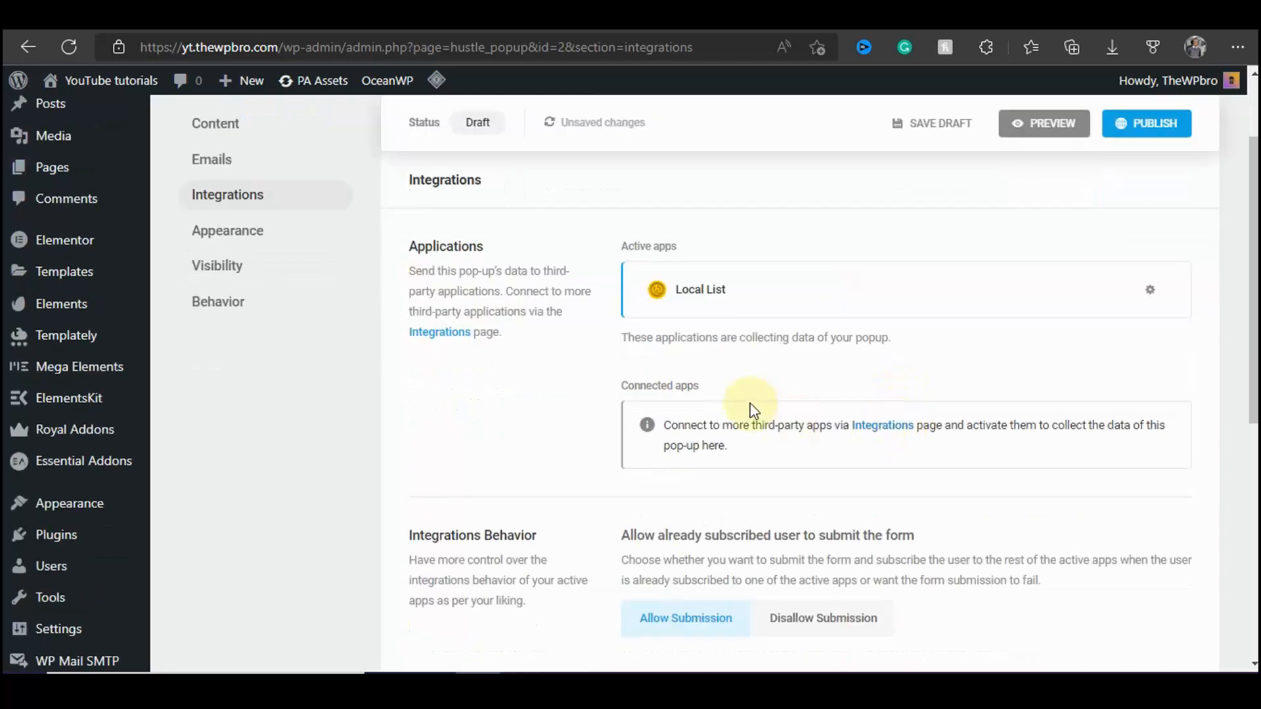
right_click(868, 434)
click(925, 90)
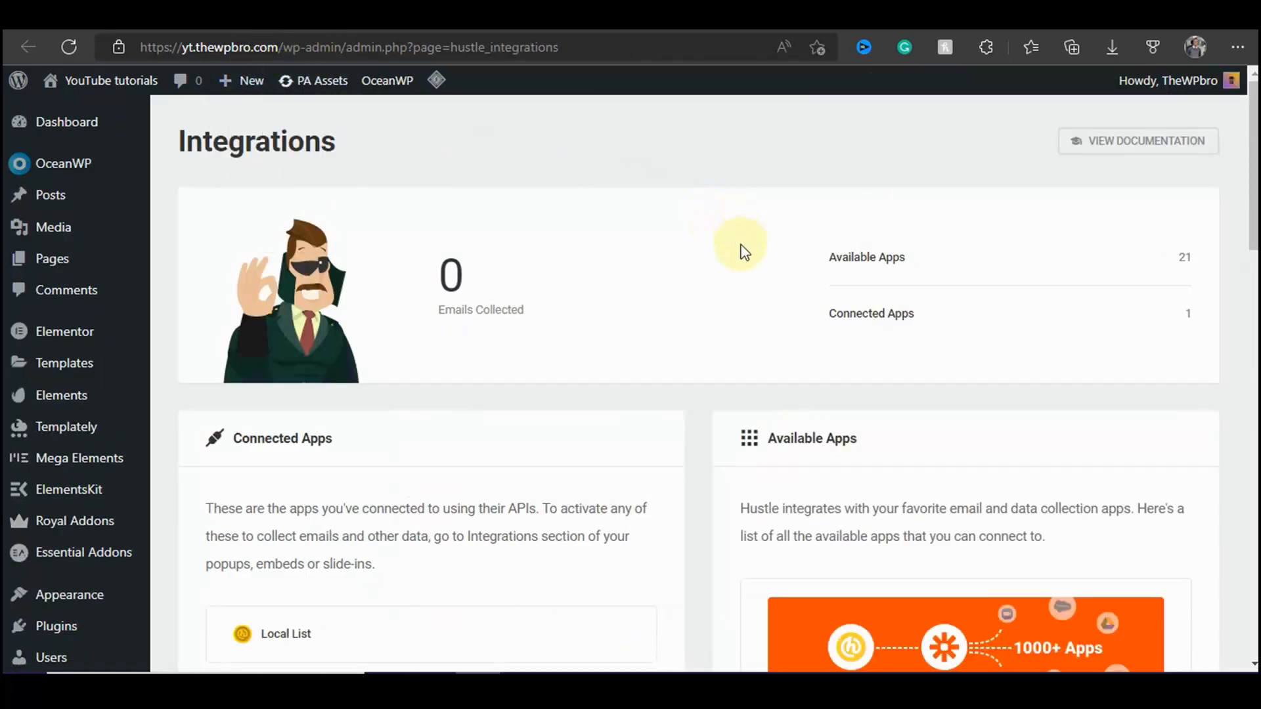
Step: Find Mailchimp among the available apps and open its configuration dialog
scroll(917, 289, down, 1)
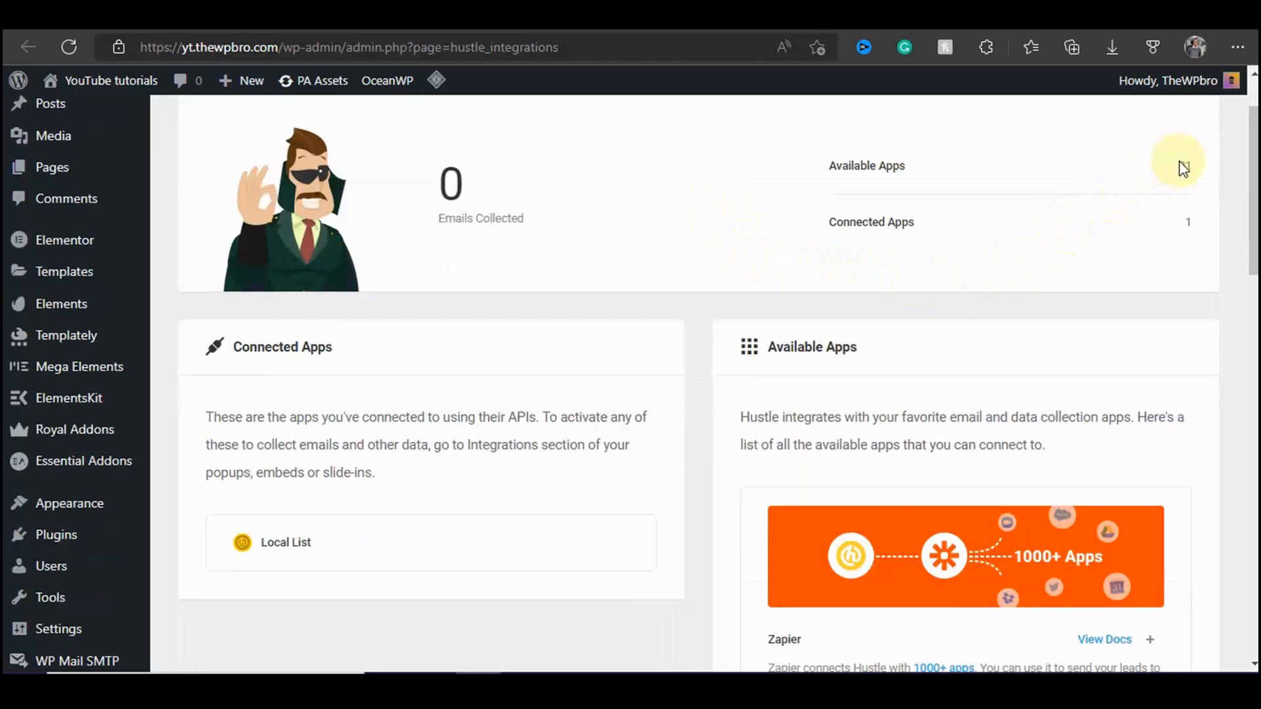
scroll(1137, 220, down, 5)
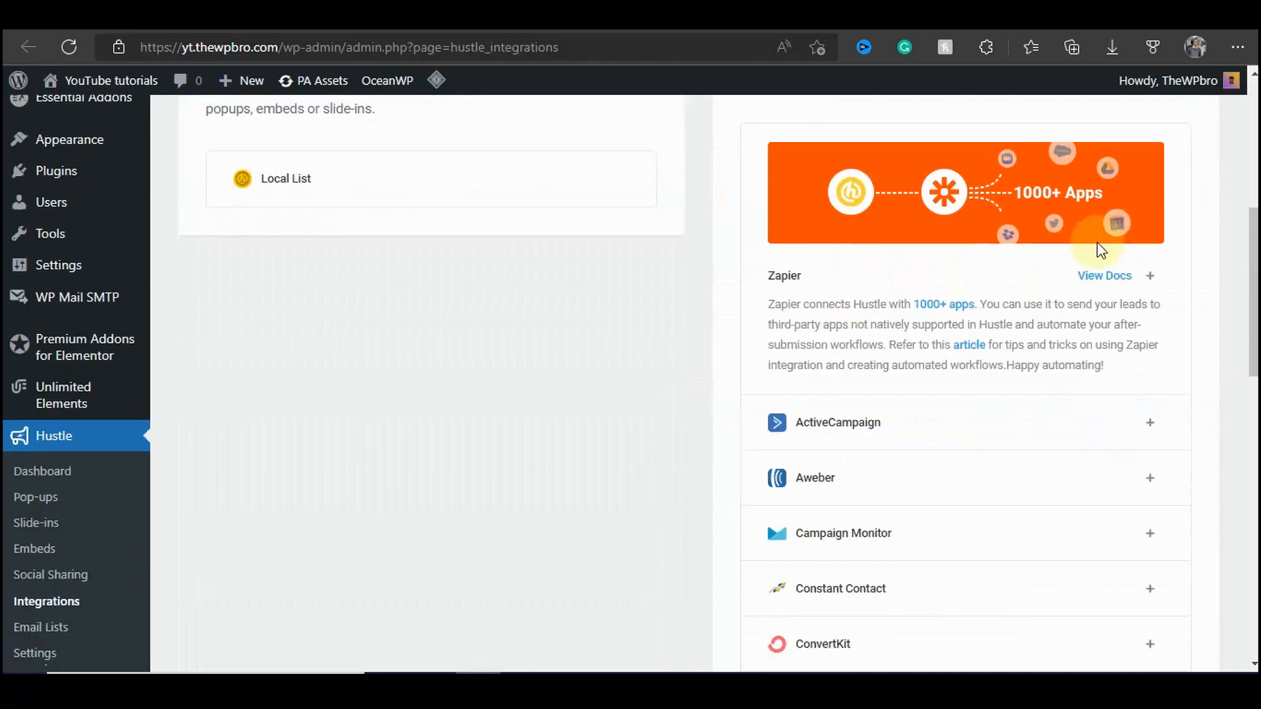
scroll(1097, 259, down, 5)
scroll(1096, 266, down, 3)
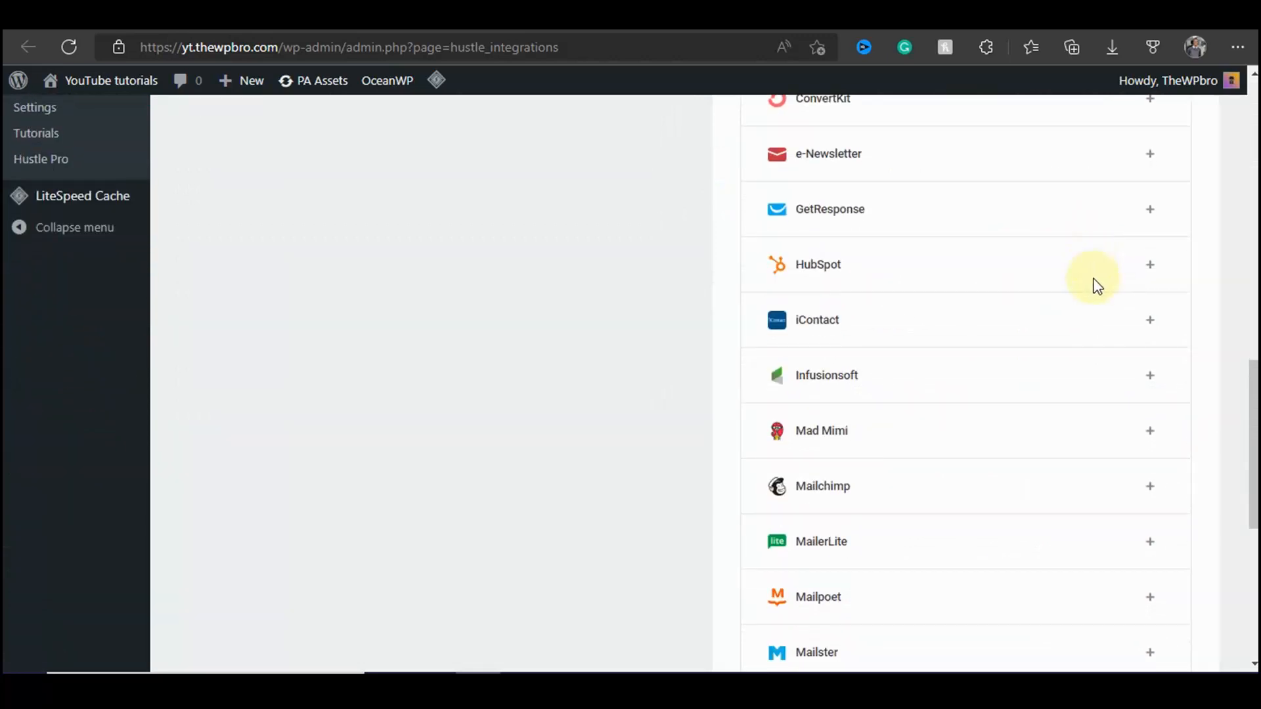
scroll(1095, 289, down, 3)
click(1153, 309)
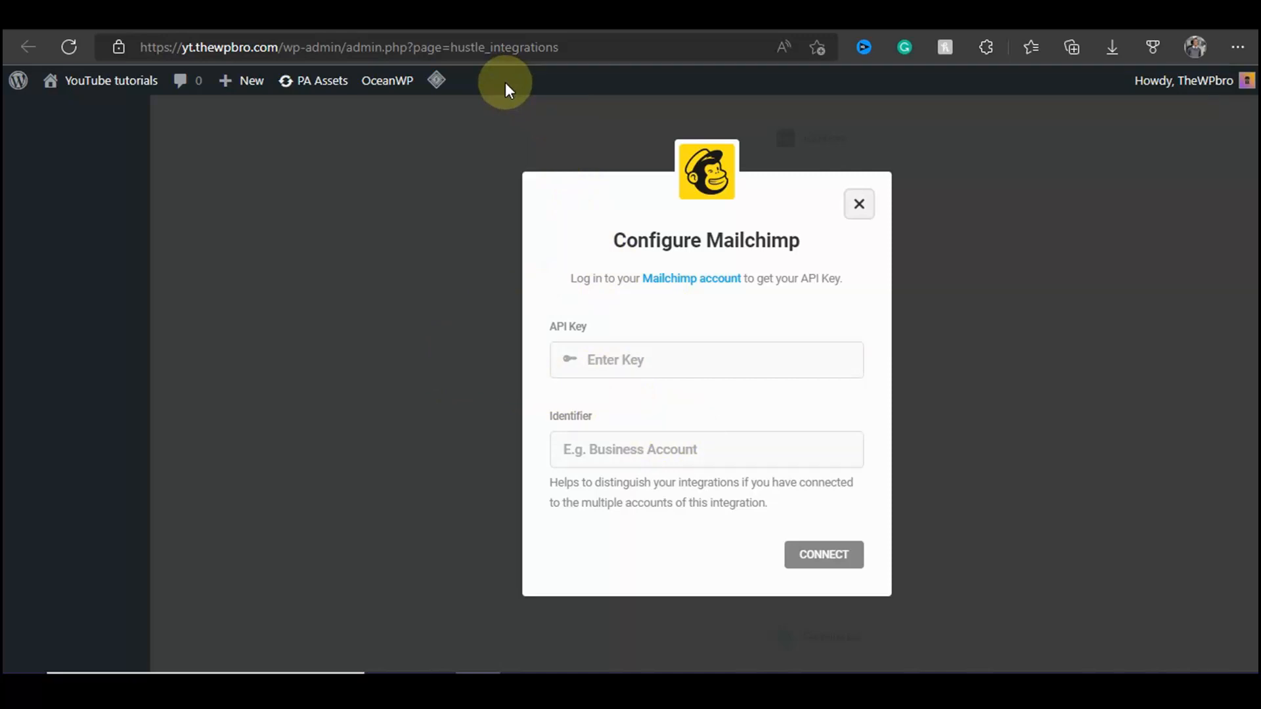
Step: Switch to the Mailchimp account and open the API keys page from the account profile
click(495, 21)
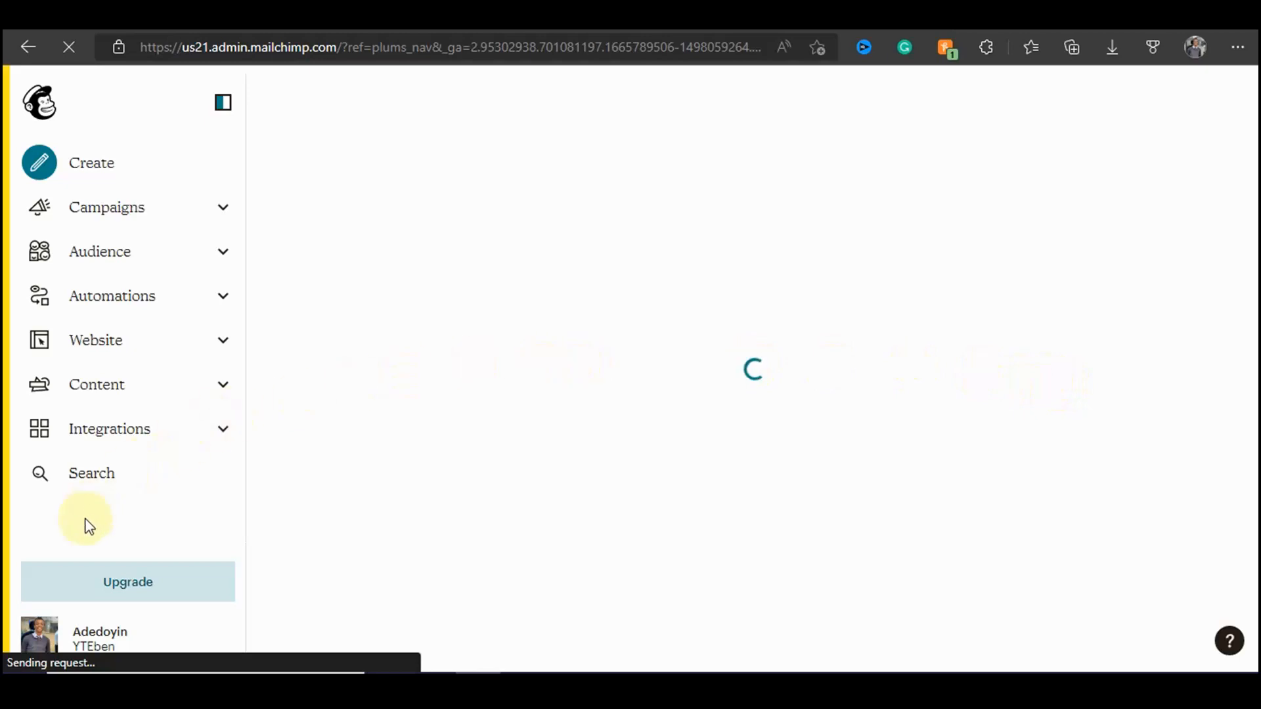
click(54, 643)
click(171, 428)
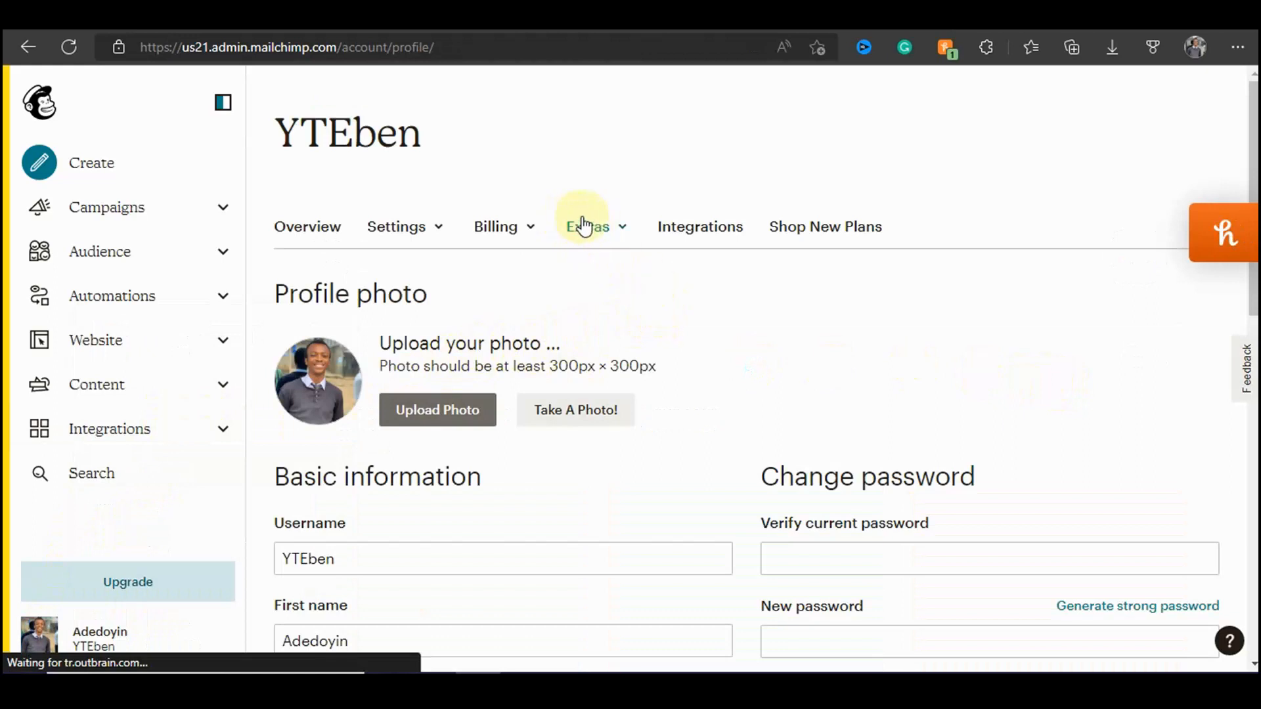
click(595, 227)
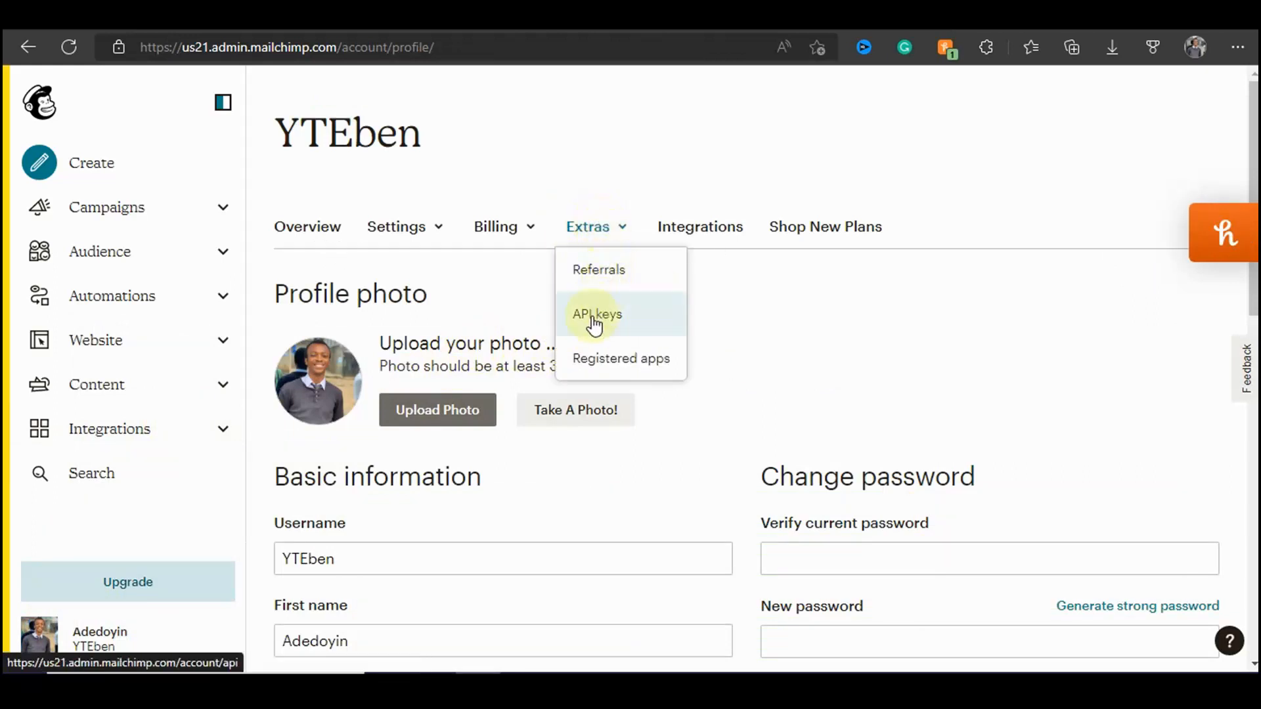
click(647, 317)
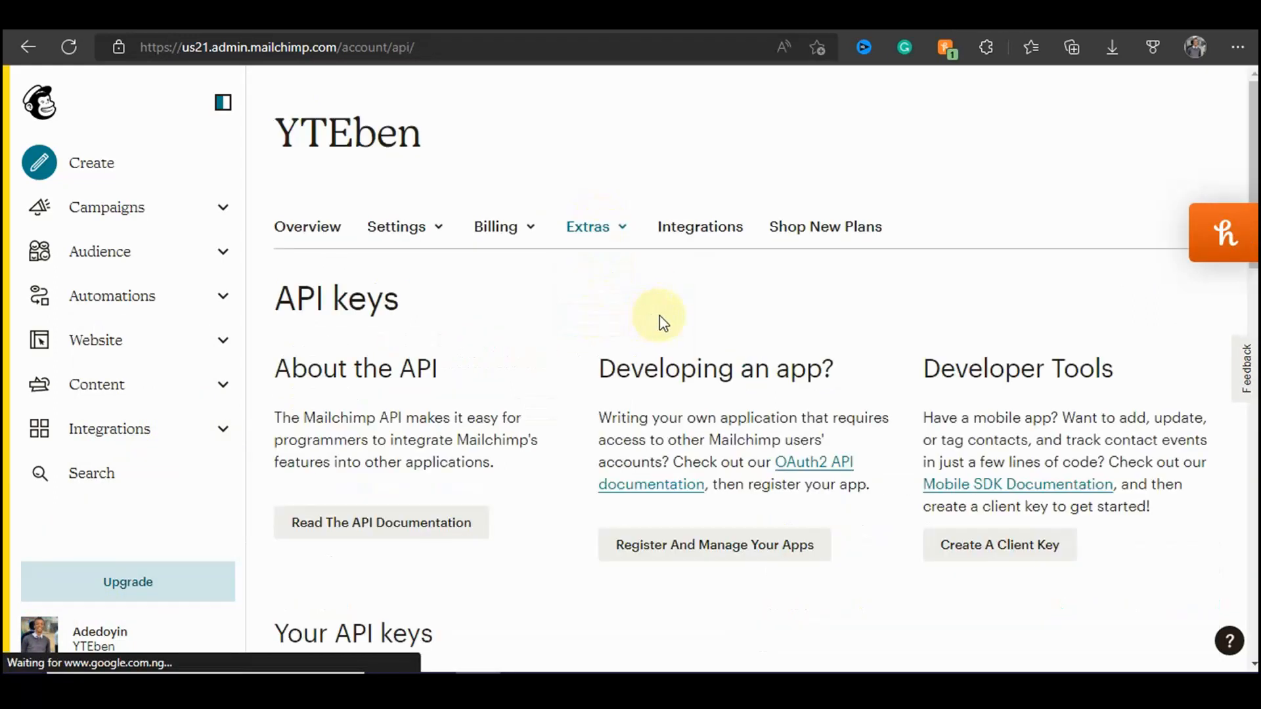
Step: Create a new API key under Your API keys and copy it
scroll(643, 298, down, 8)
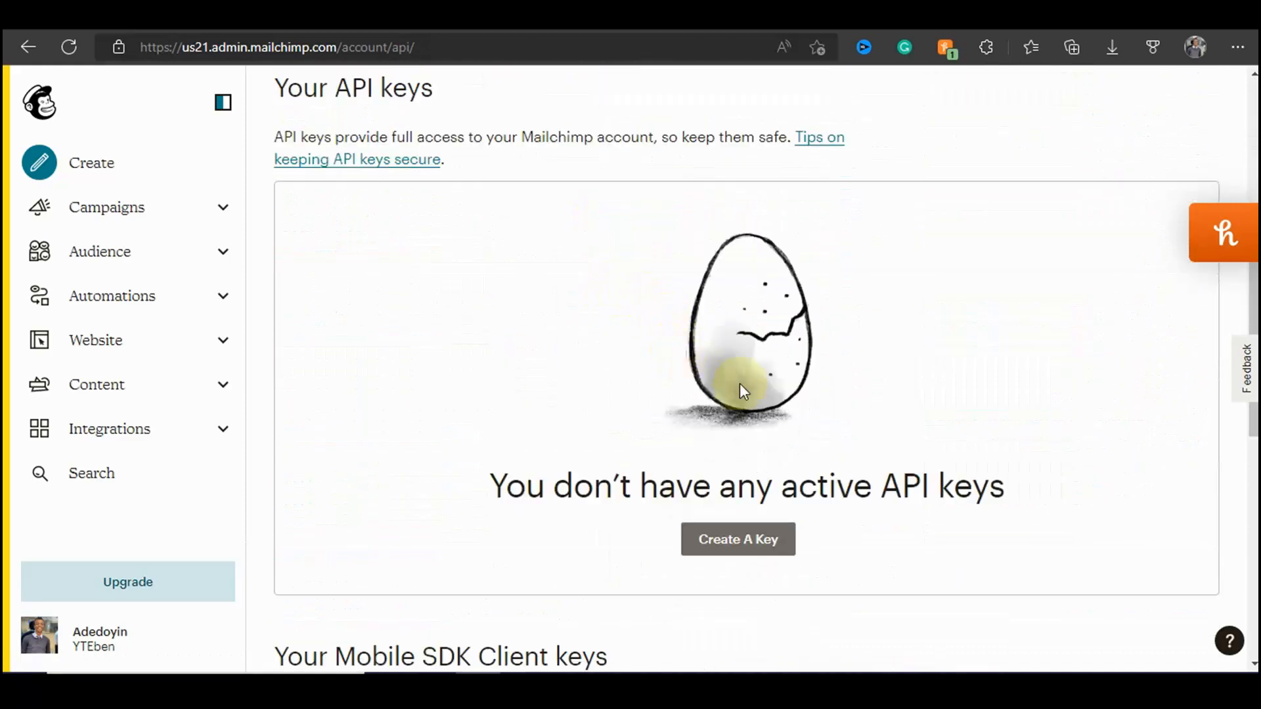
drag(521, 485, 870, 486)
click(614, 255)
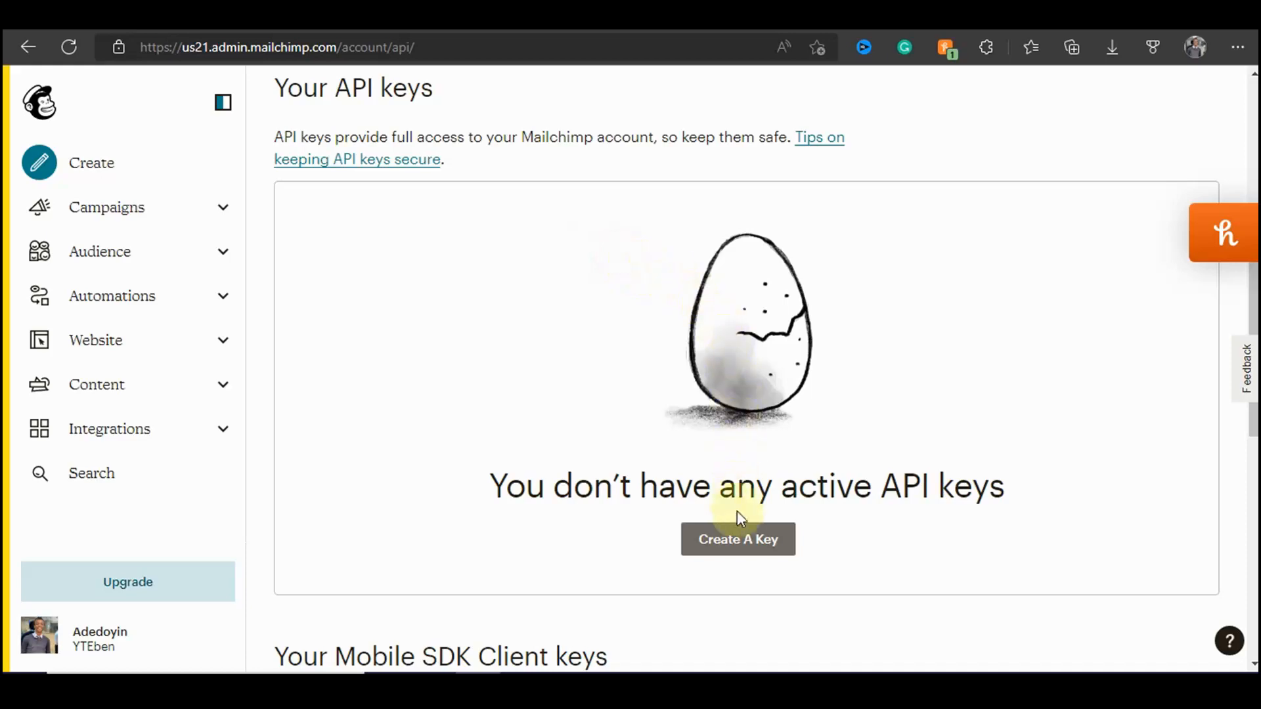
click(738, 538)
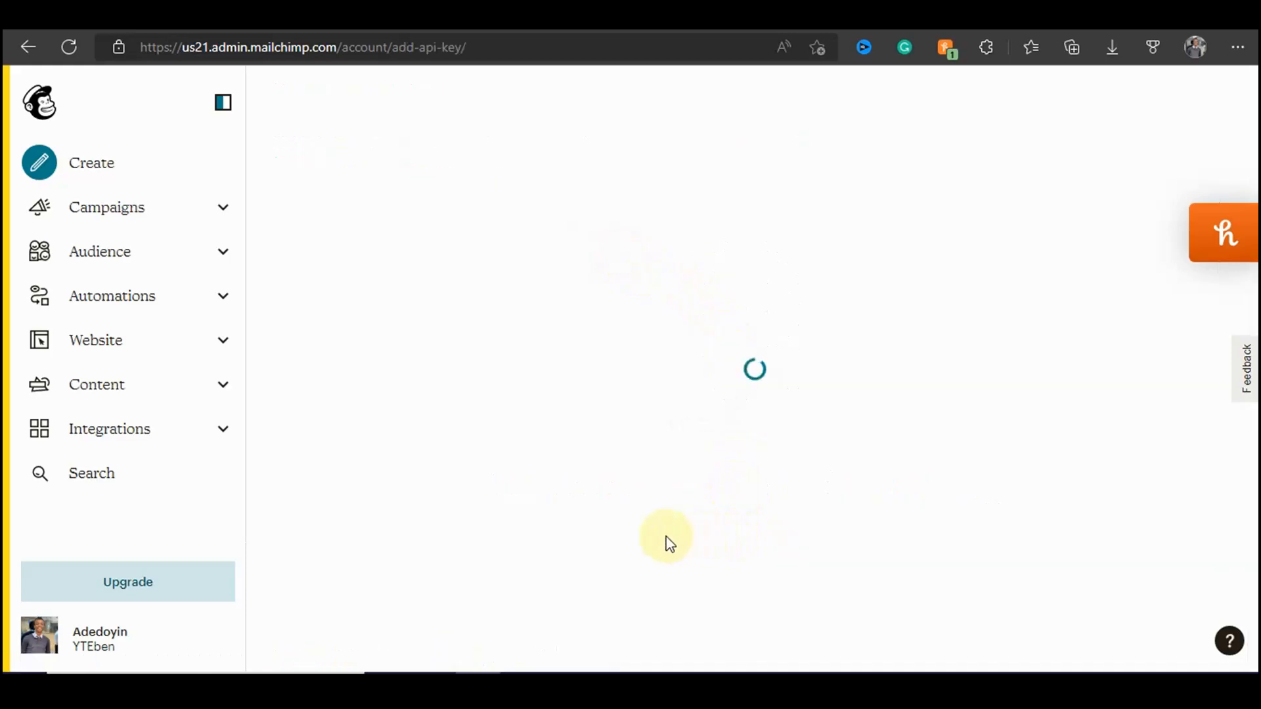
scroll(565, 447, down, 6)
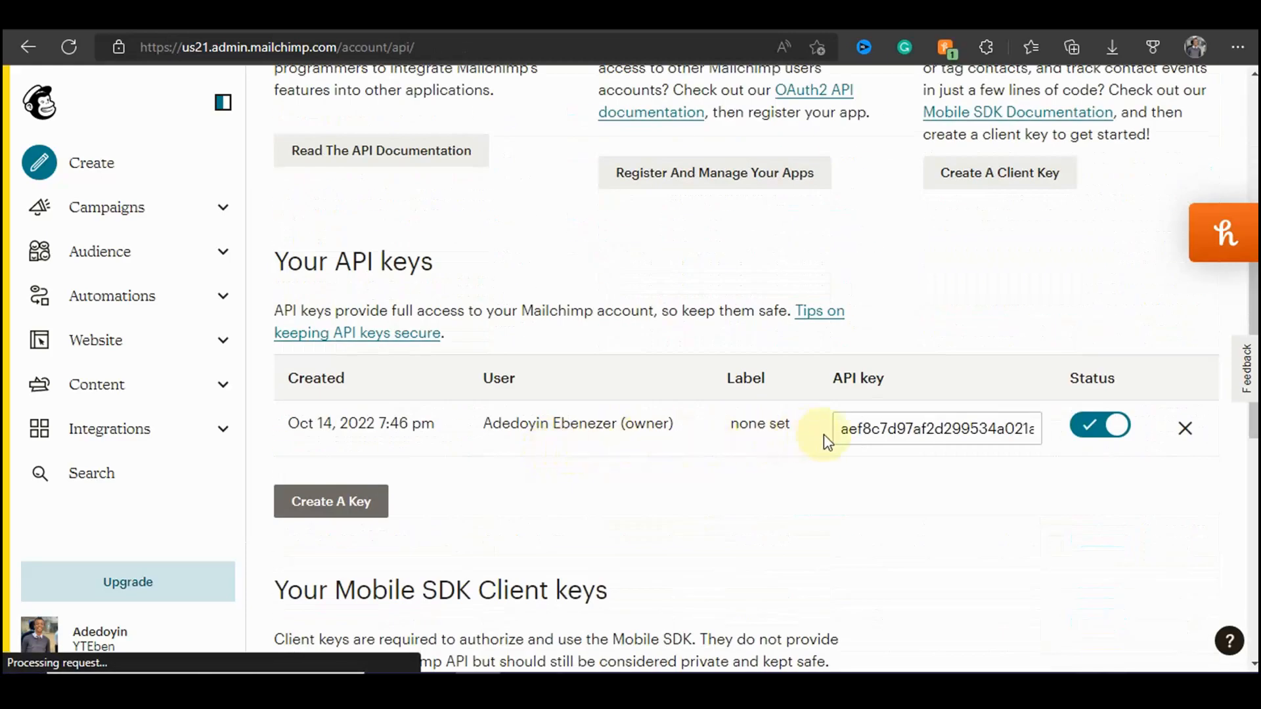
click(851, 428)
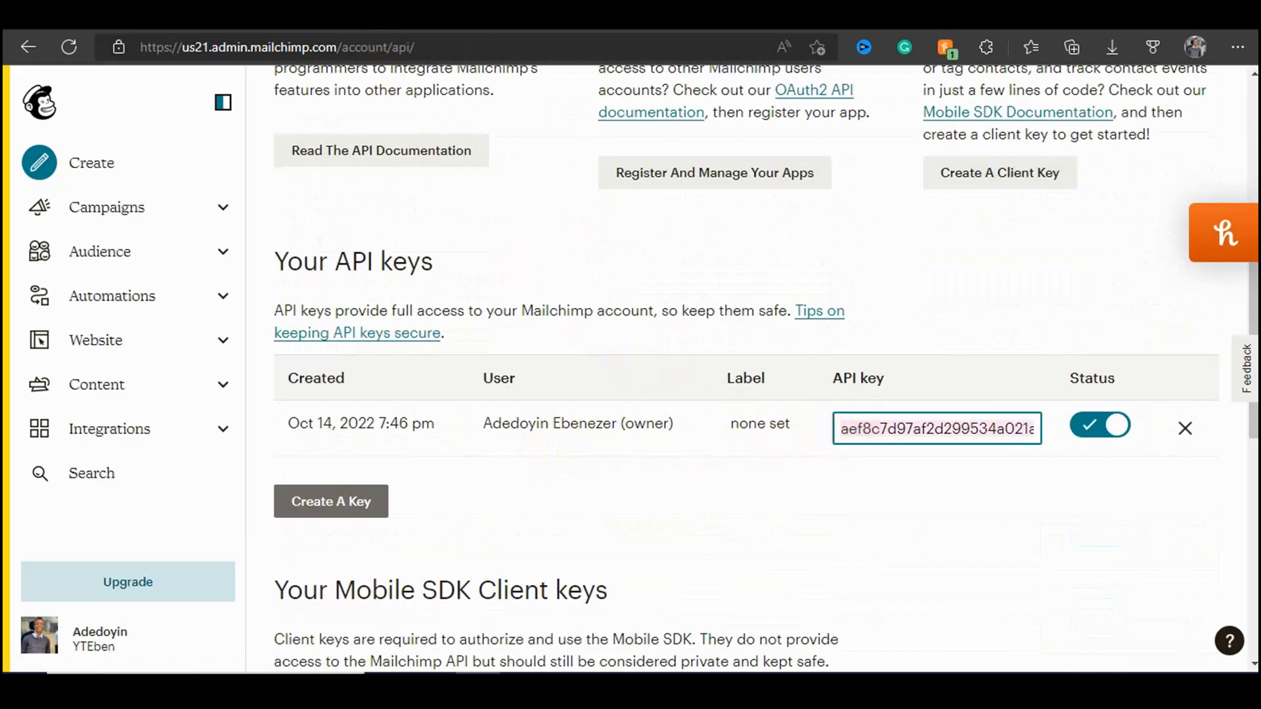
Step: Switch back to Hustle and paste the API key into the Mailchimp configuration's API Key field
click(394, 15)
click(622, 362)
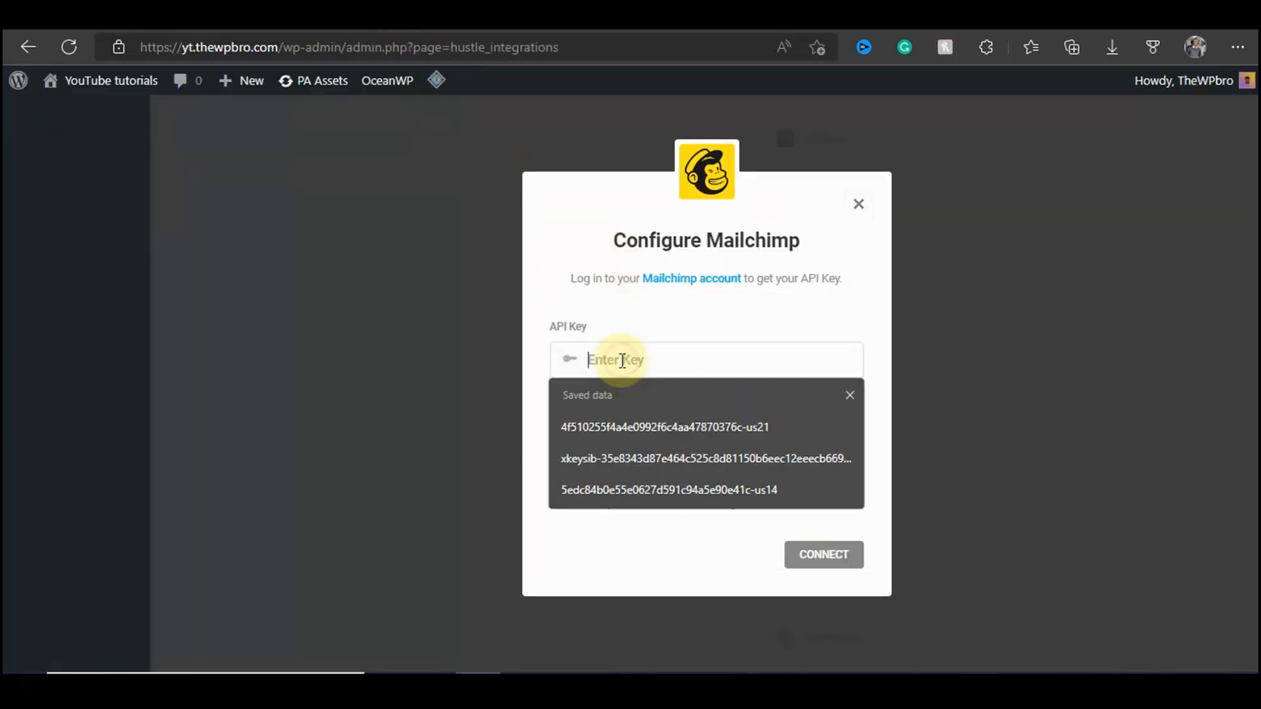
key(ctrl+v)
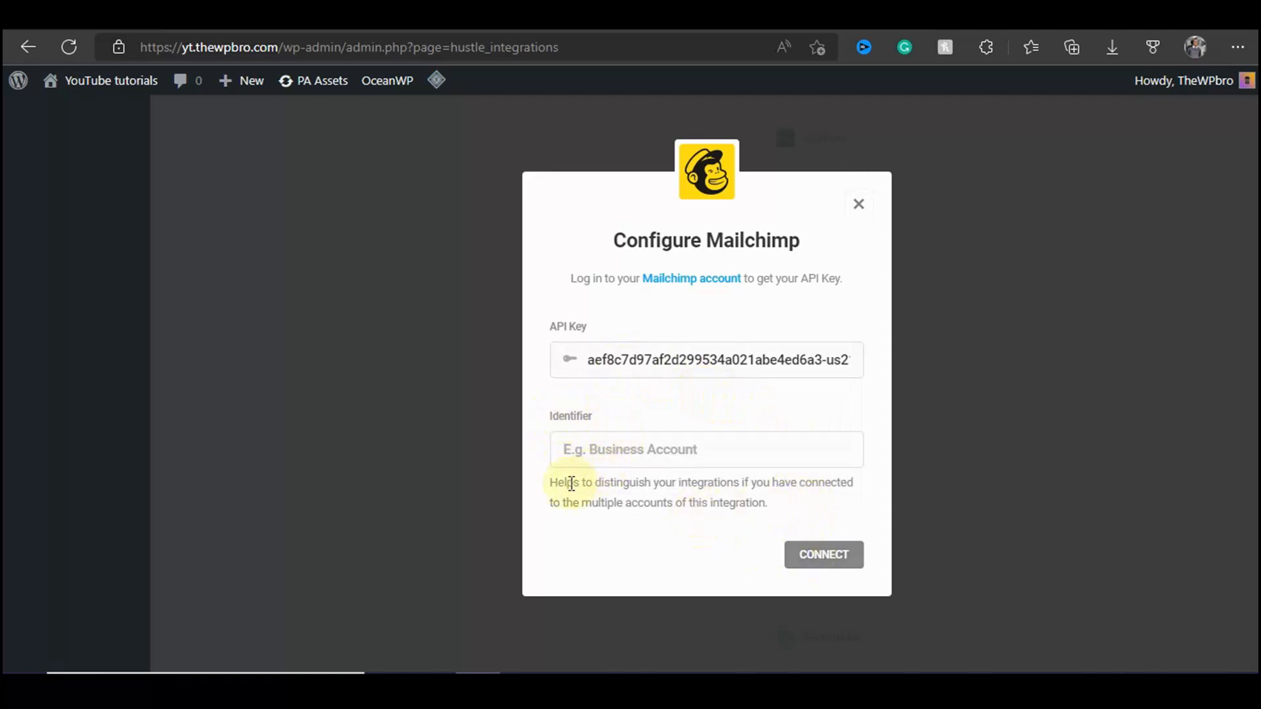
Step: Set the Mailchimp identifier to Mailchimp and try to connect the account
drag(597, 481, 659, 484)
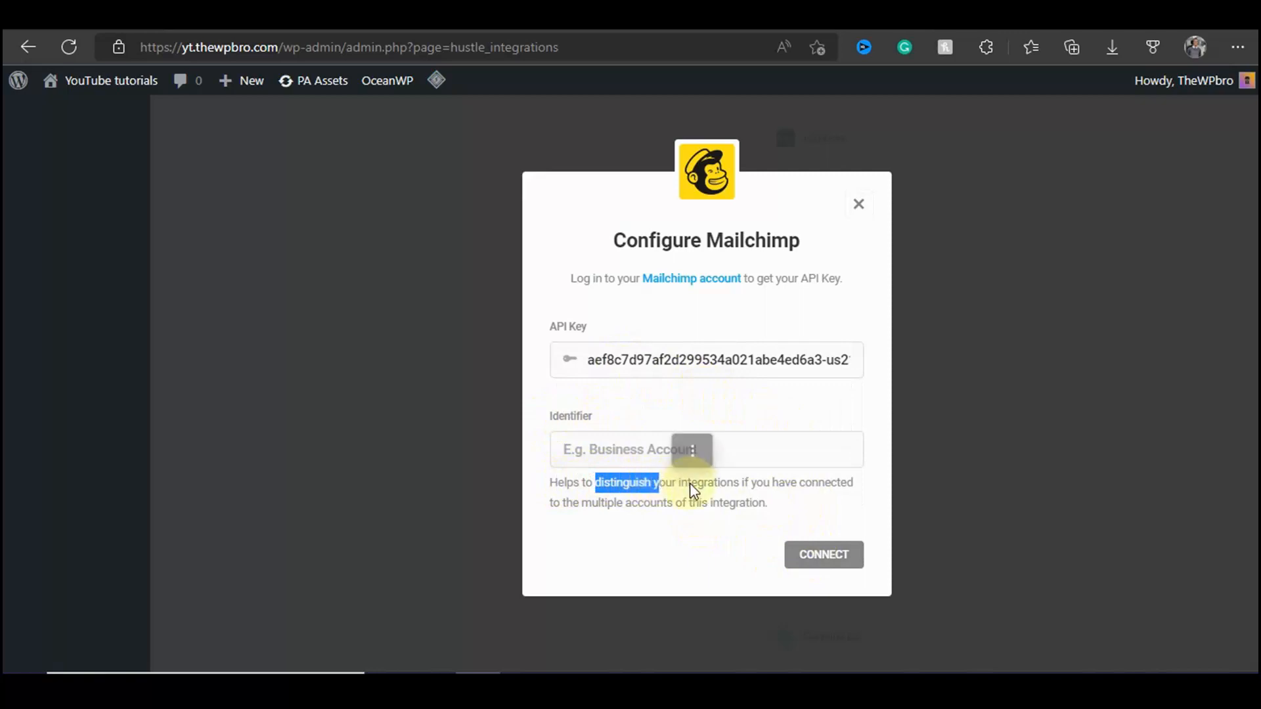
click(694, 490)
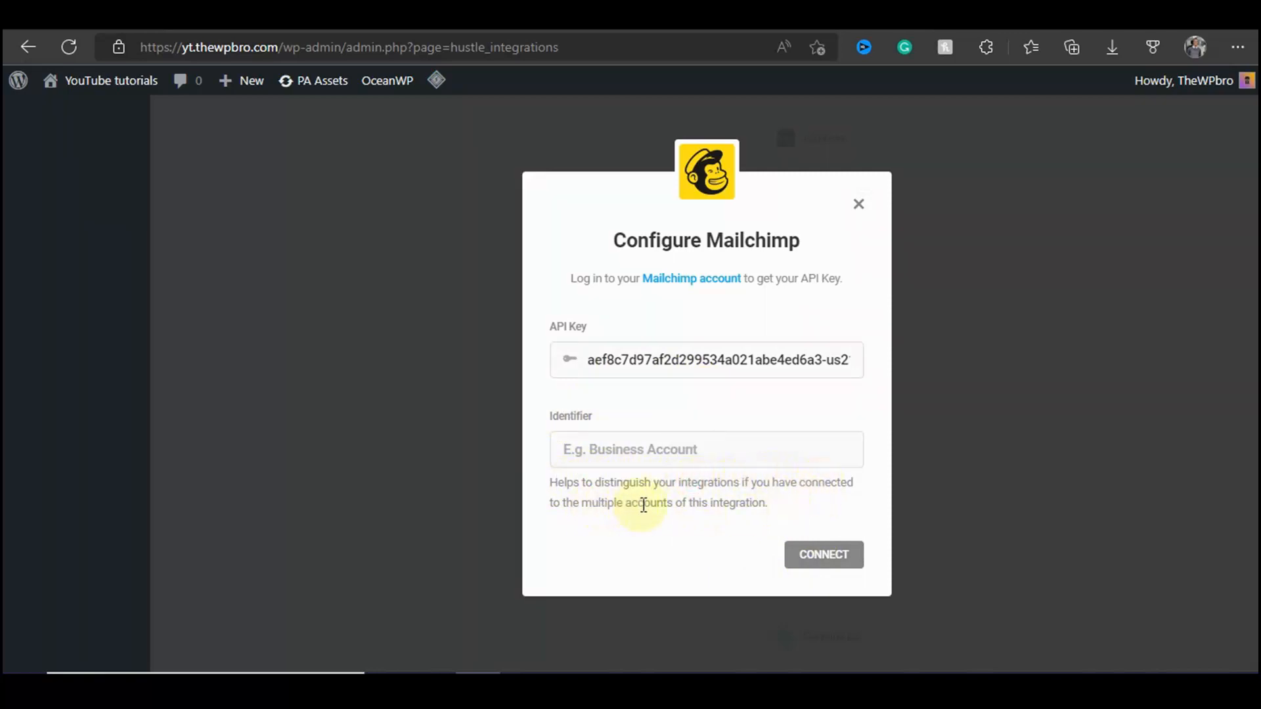
click(729, 460)
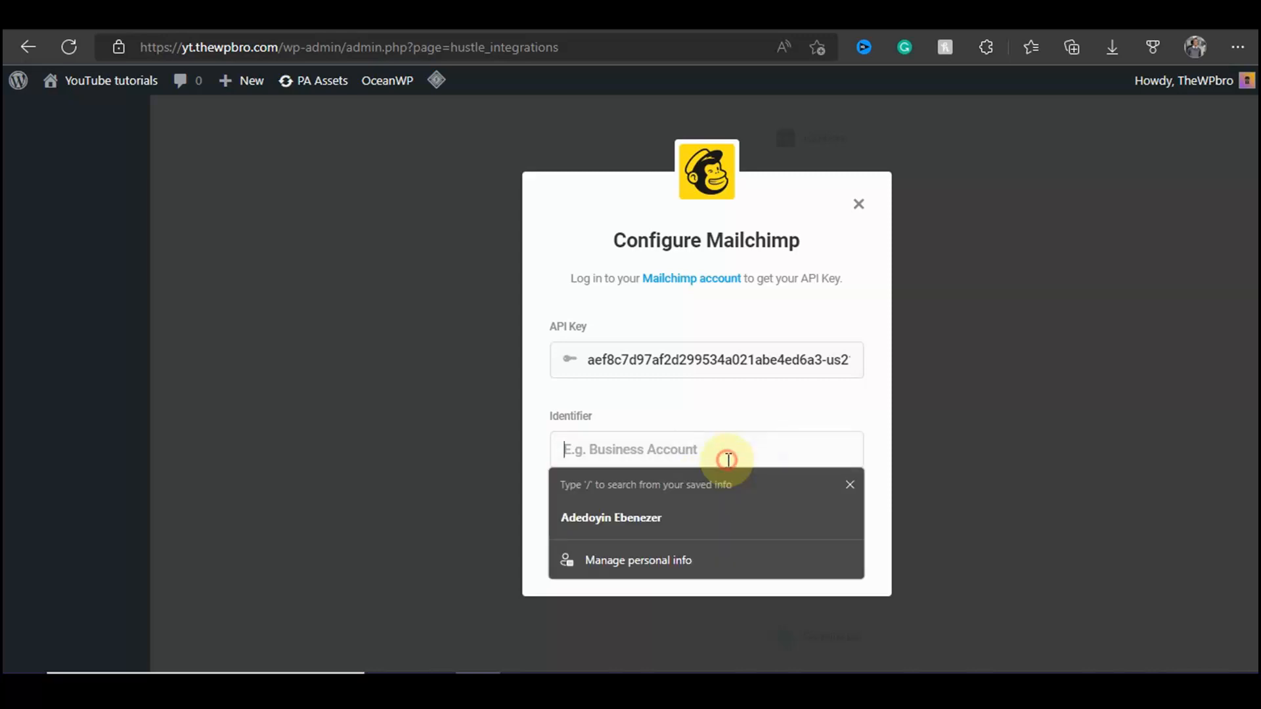
text(Mailchimp)
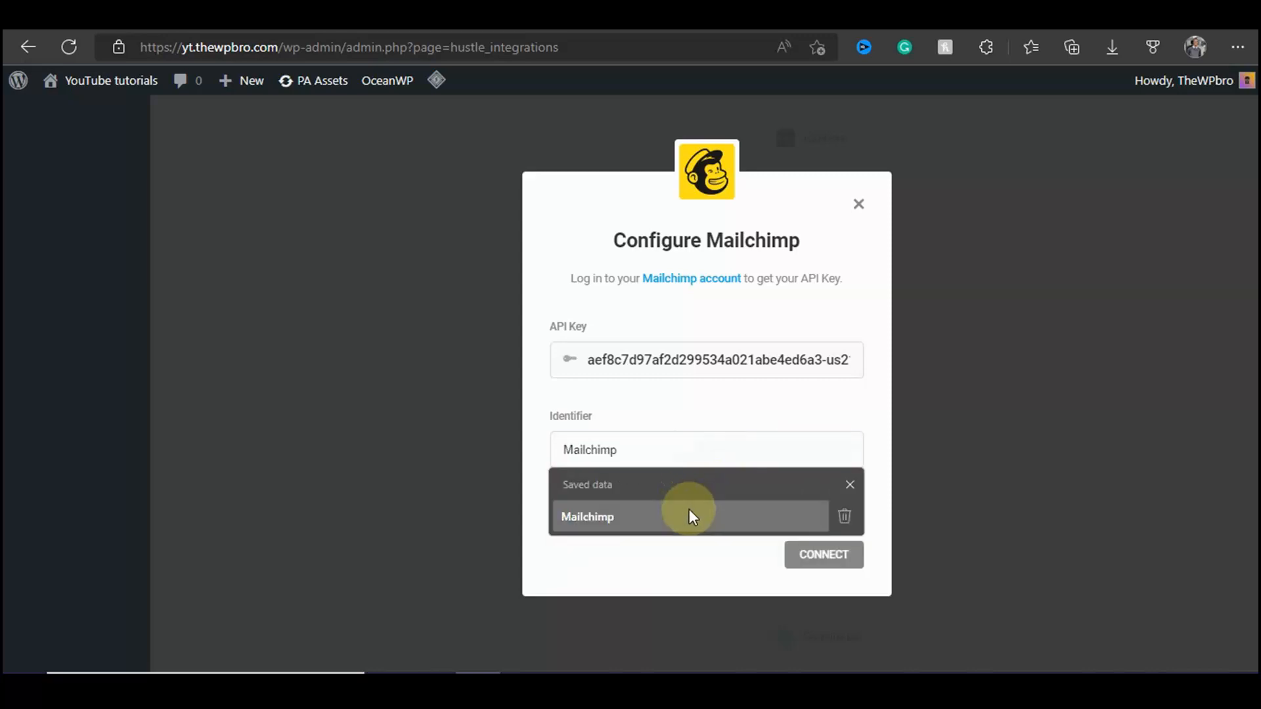
click(690, 513)
click(809, 553)
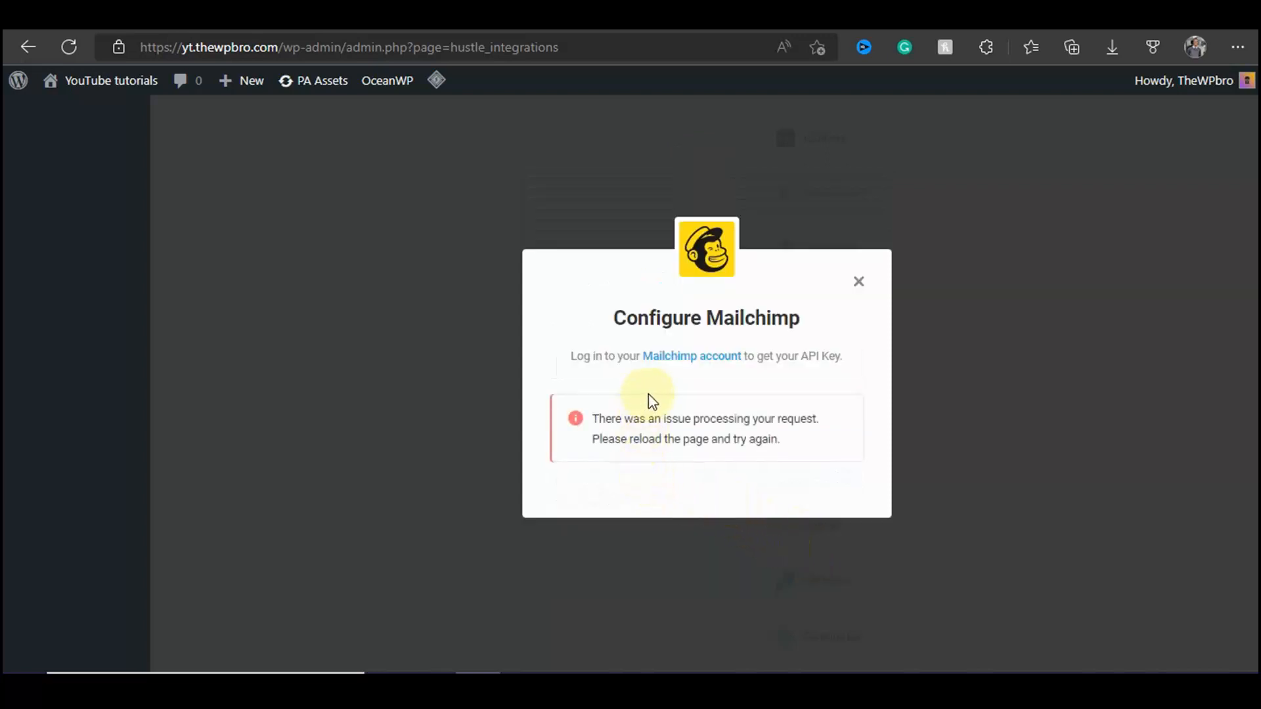
click(860, 283)
Step: Reload the integrations page, reopen the Mailchimp configuration, and connect it using the copied API key with no identifier
click(64, 49)
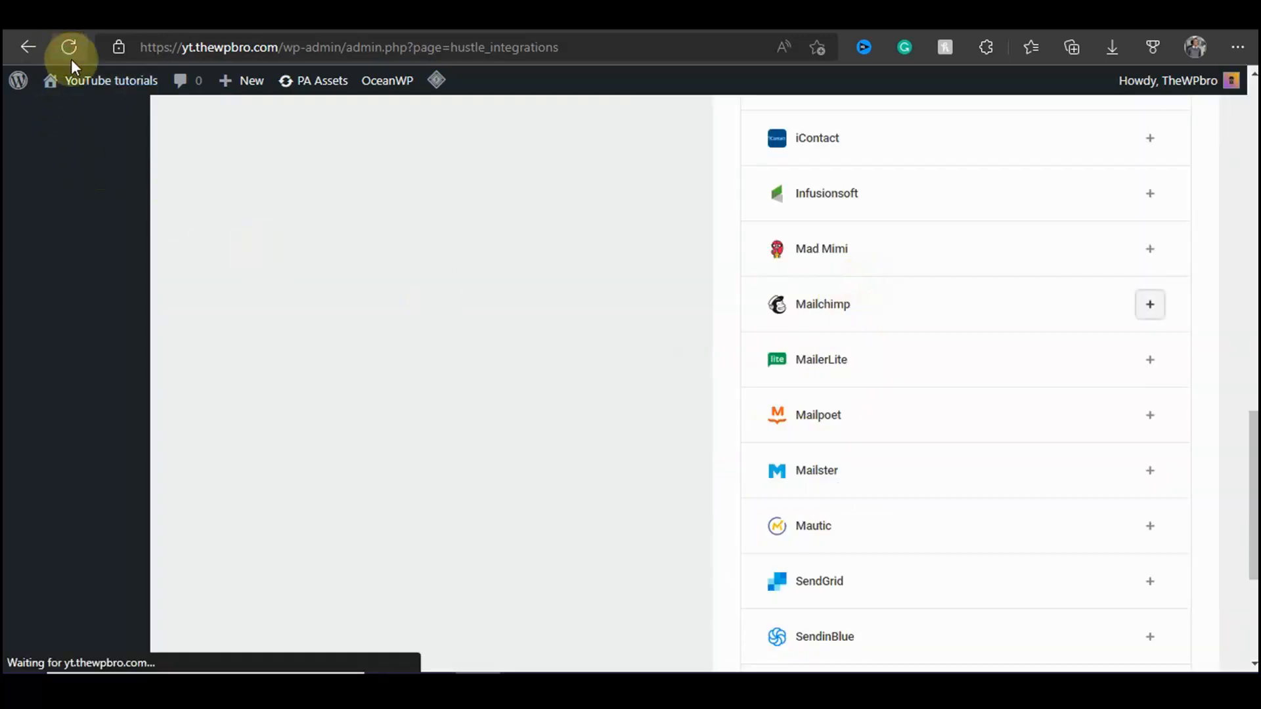
scroll(836, 234, down, 5)
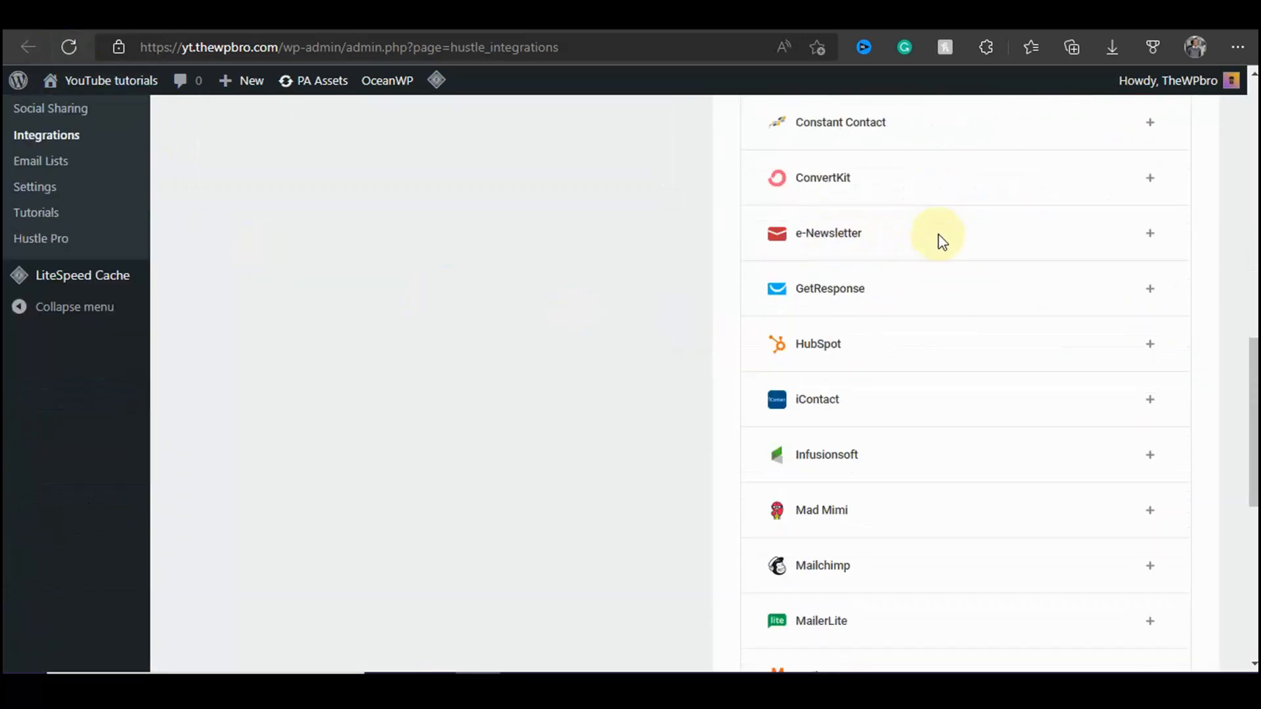
click(1150, 433)
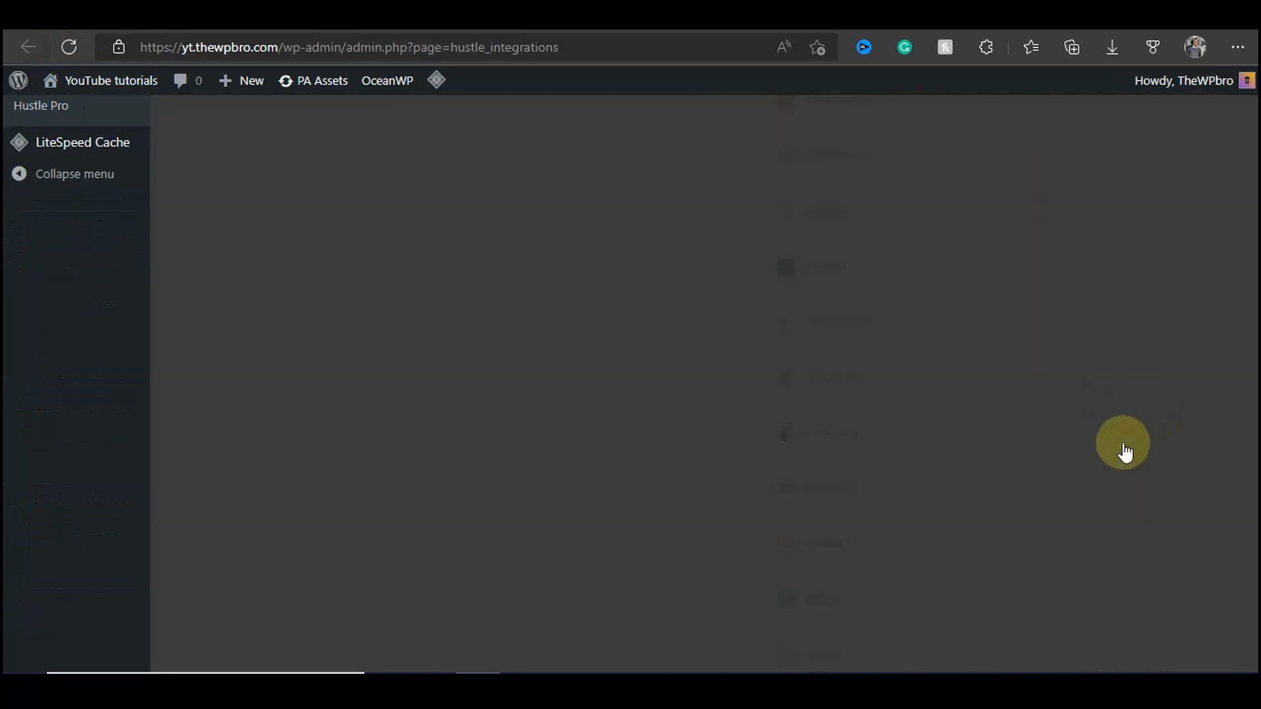
click(608, 360)
key(ctrl+v)
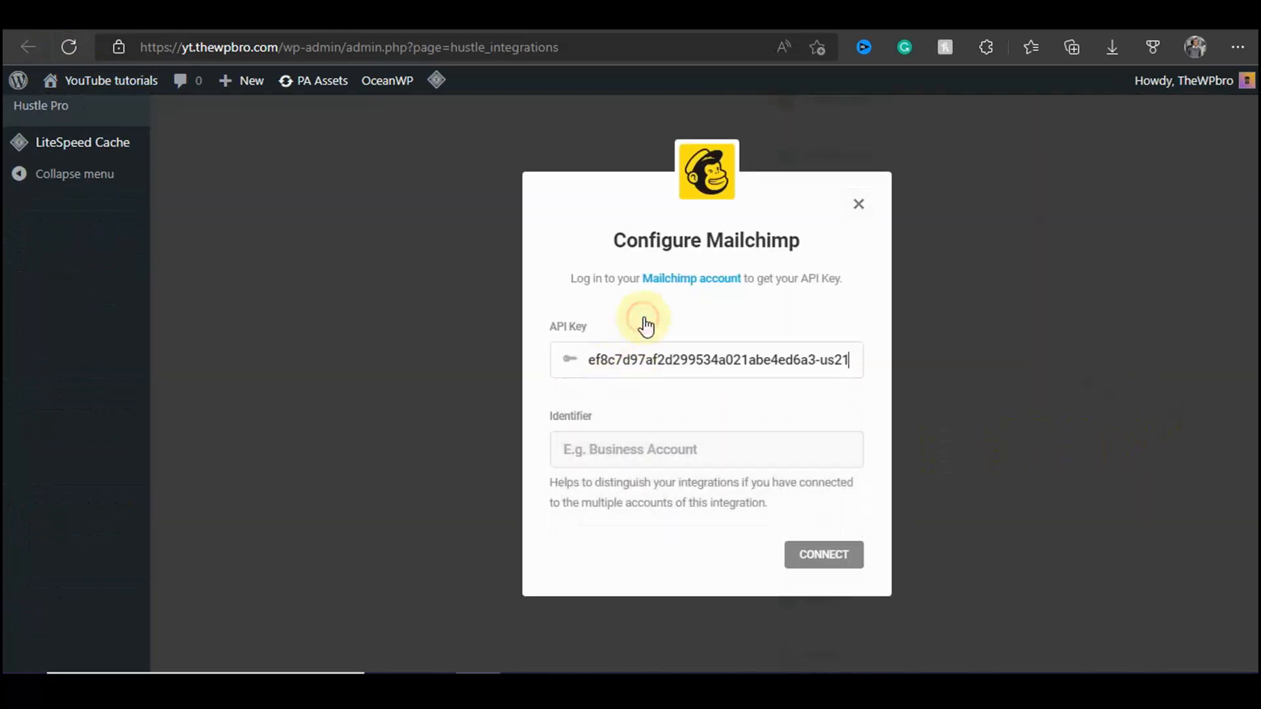
click(805, 558)
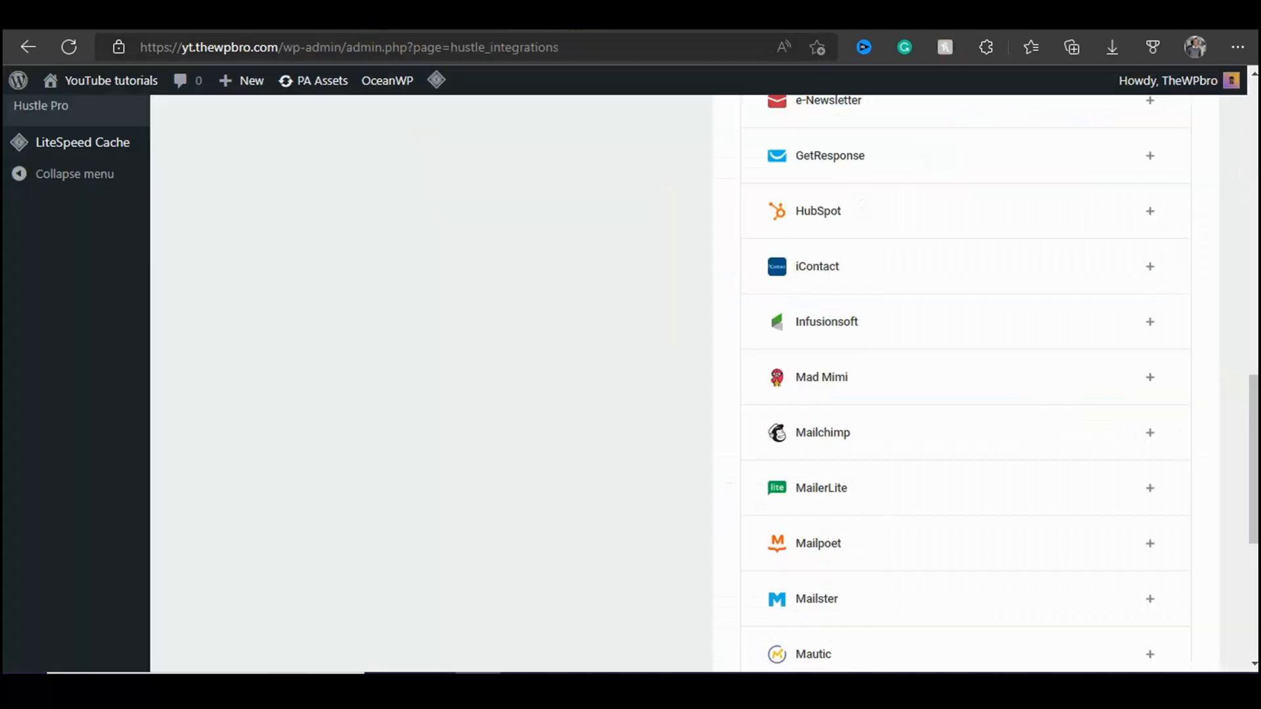
scroll(749, 318, up, 1)
scroll(749, 318, up, 15)
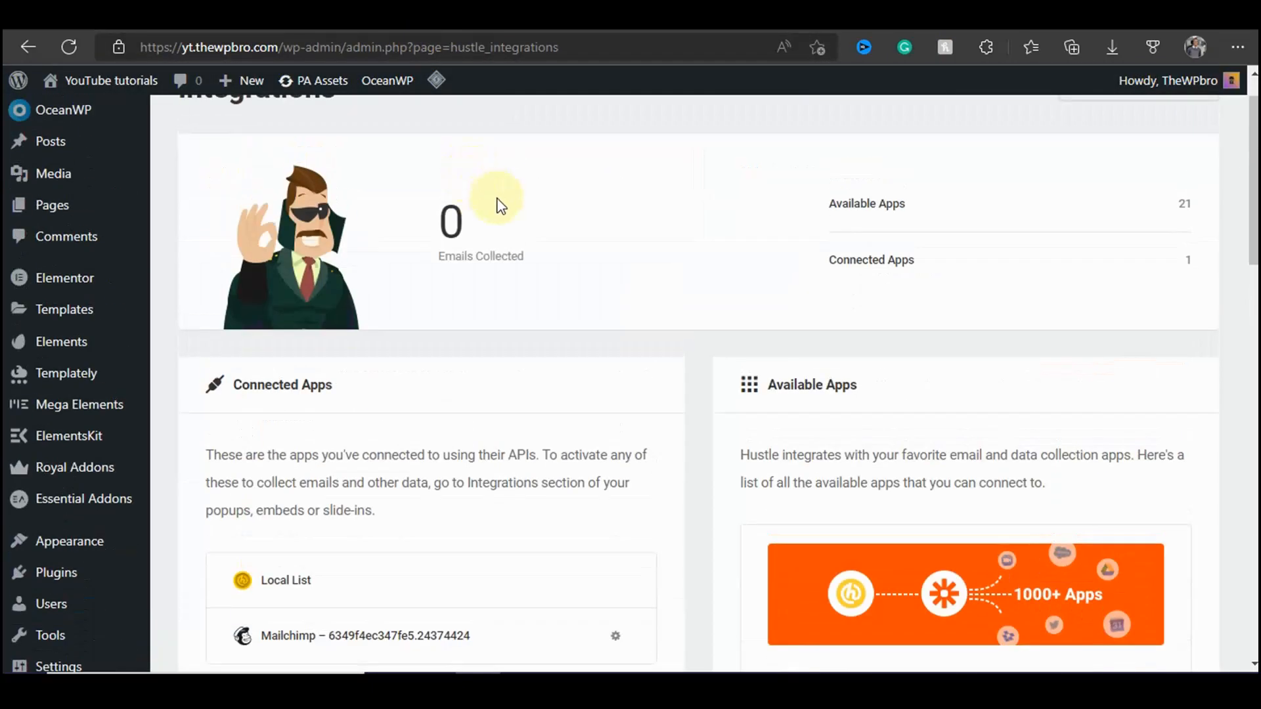
scroll(393, 214, up, 1)
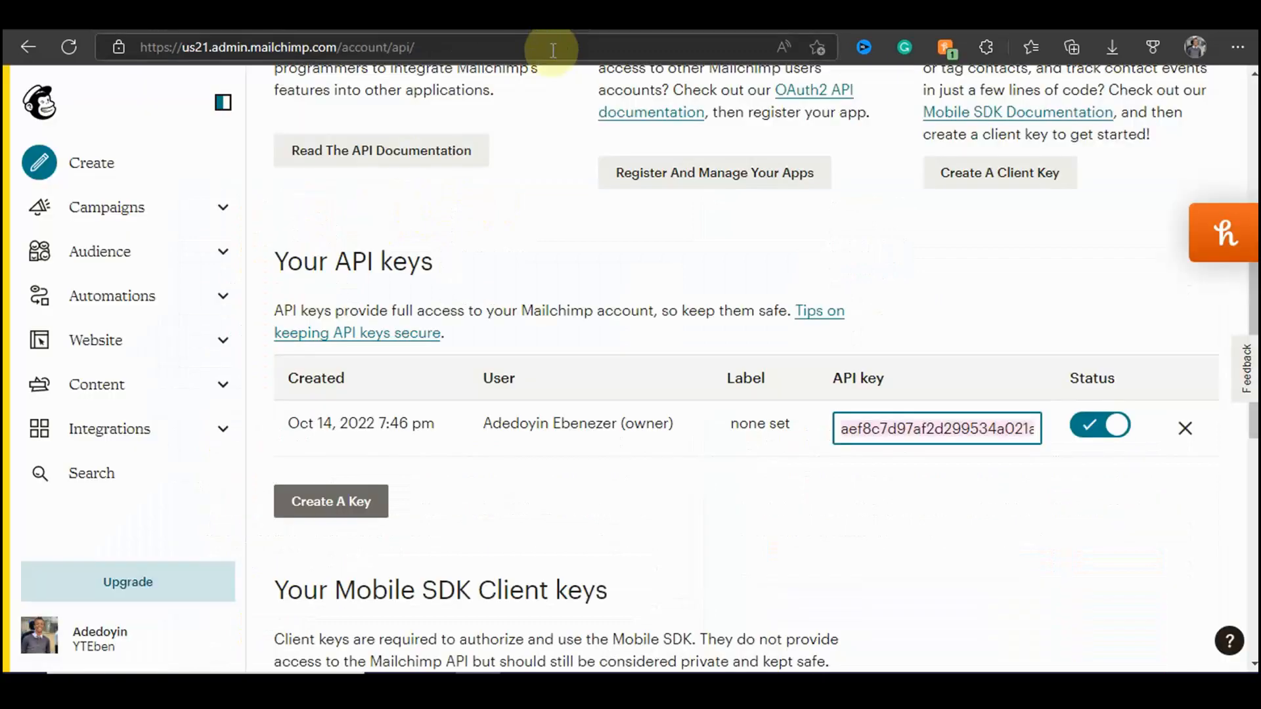
Step: Switch to Sendinblue at sendinblue.com and open the account's SMTP & API page
click(553, 50)
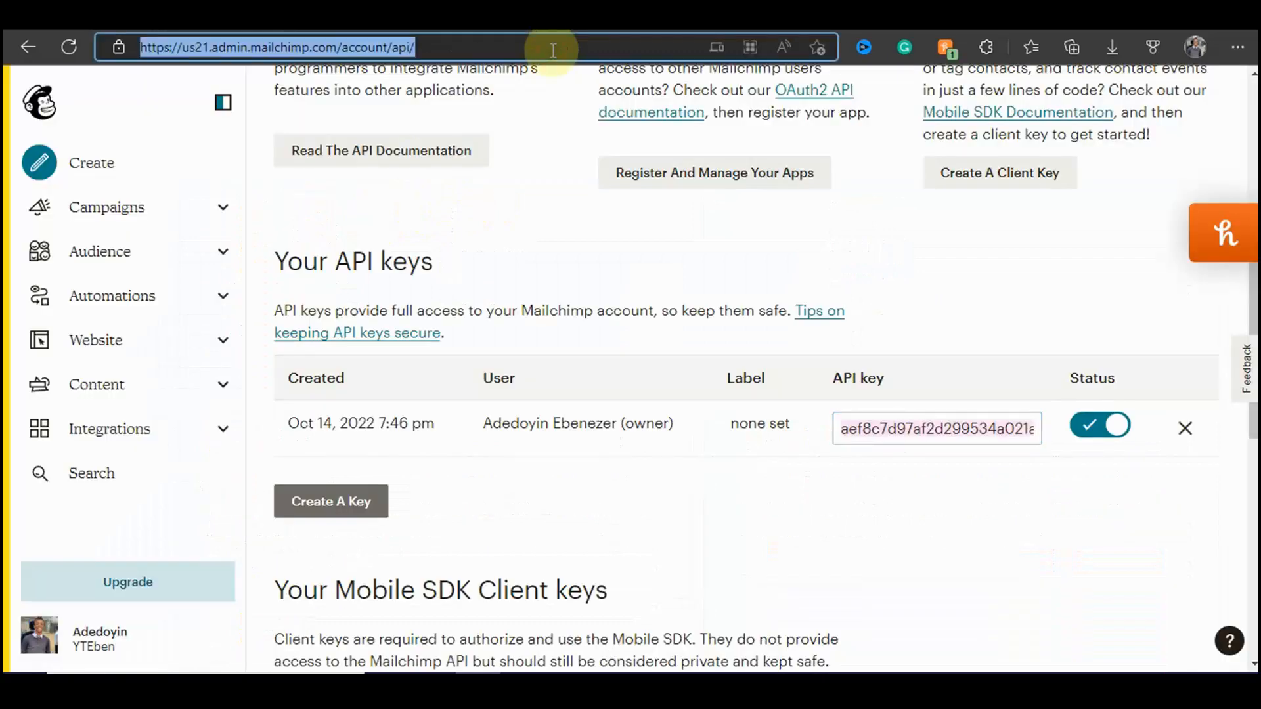
text(sendinblue.com)
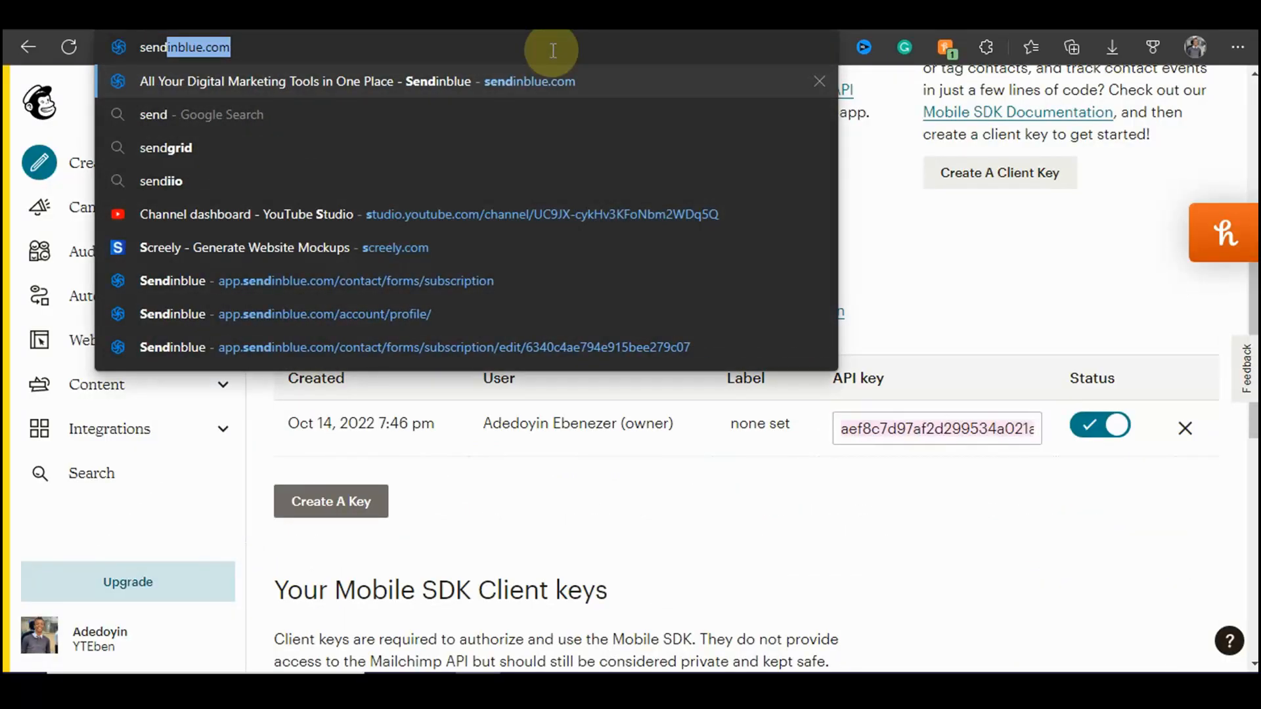
key(Return)
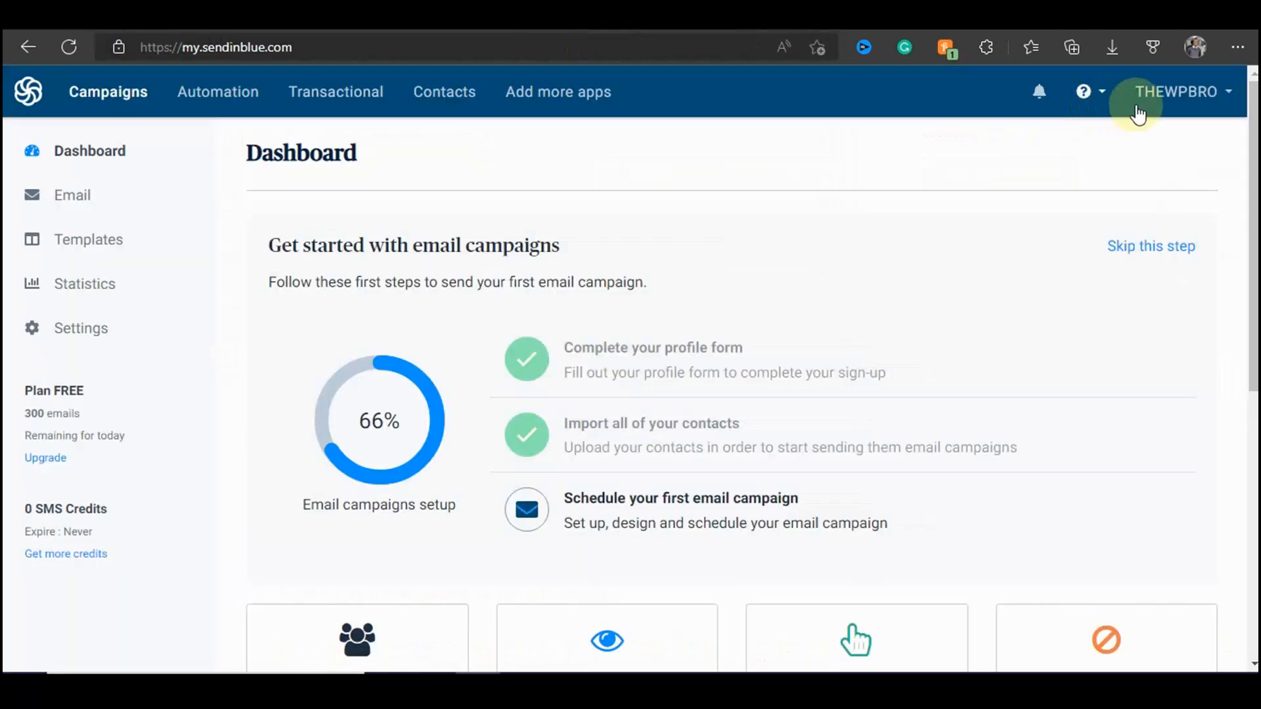
click(1176, 91)
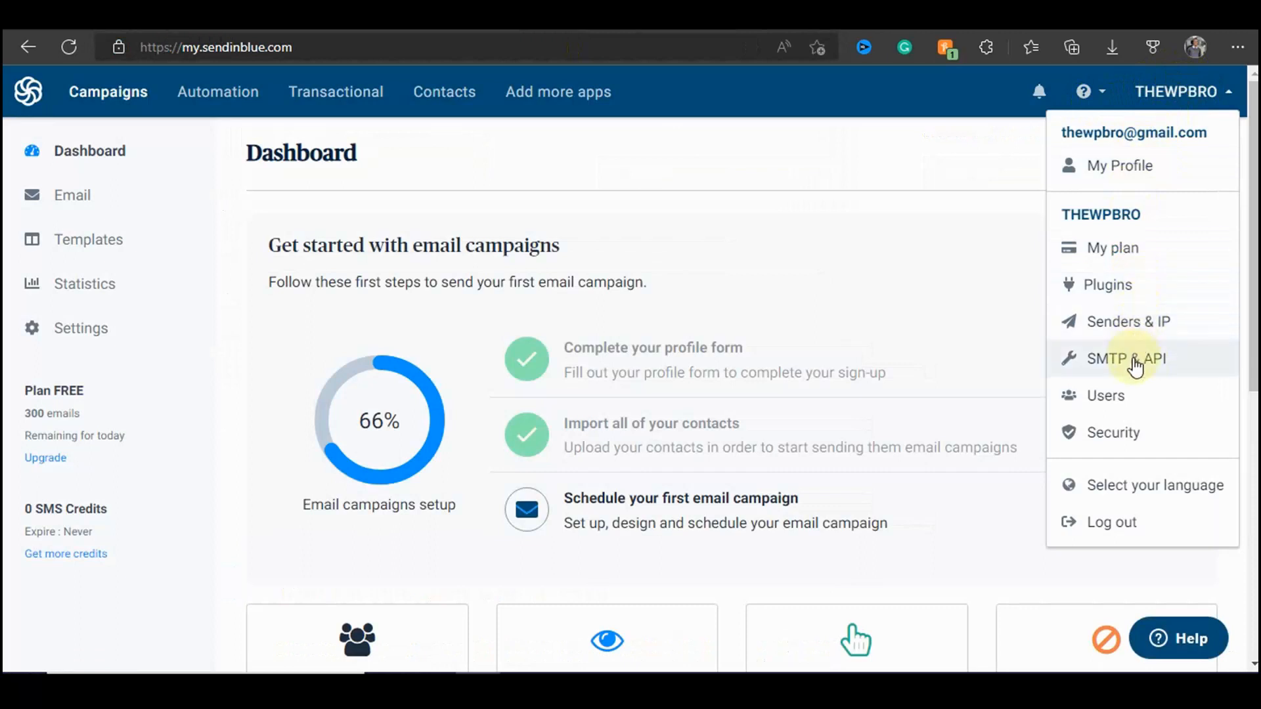
click(1108, 369)
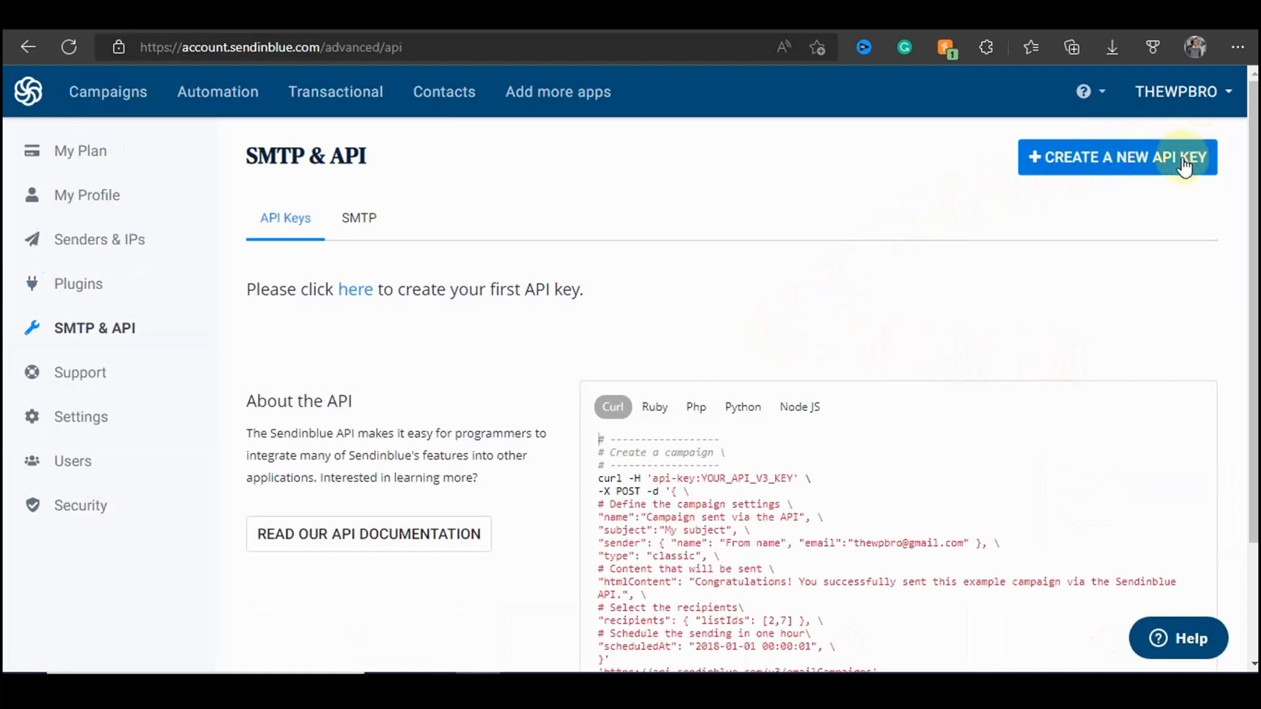
Step: Generate a new Sendinblue API key named with the saved full name and copy the key
click(1143, 166)
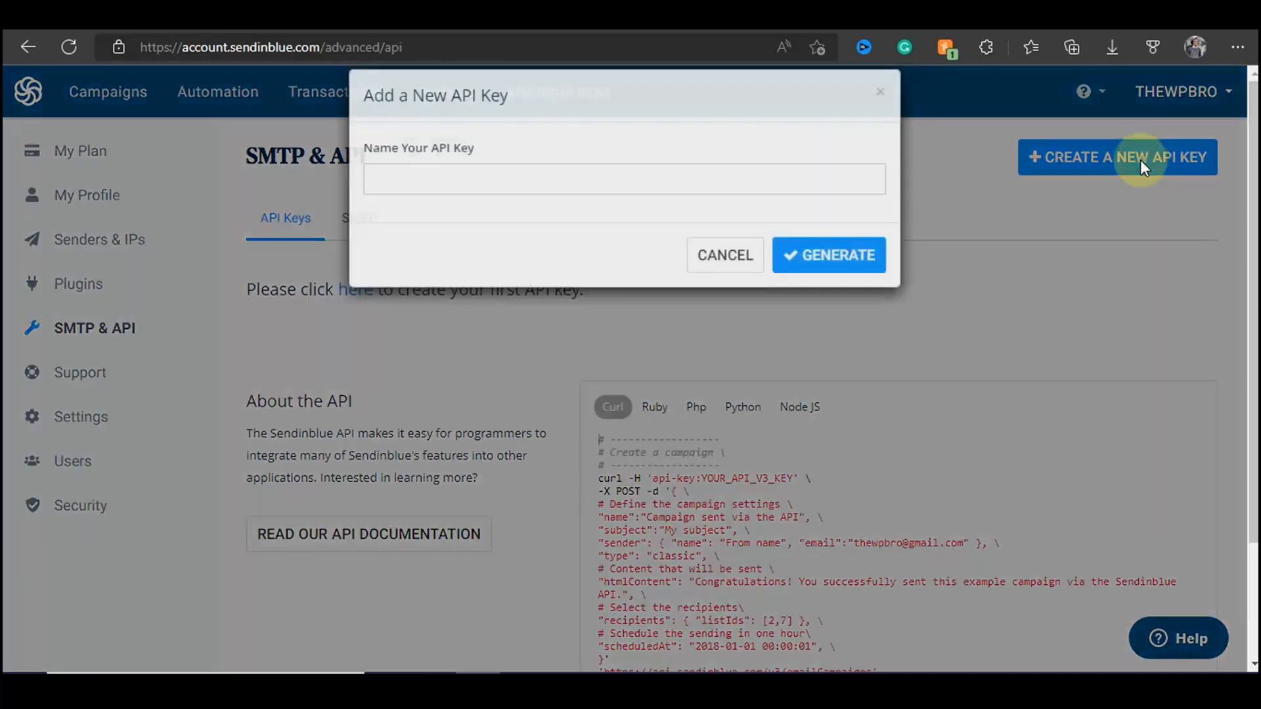
click(529, 198)
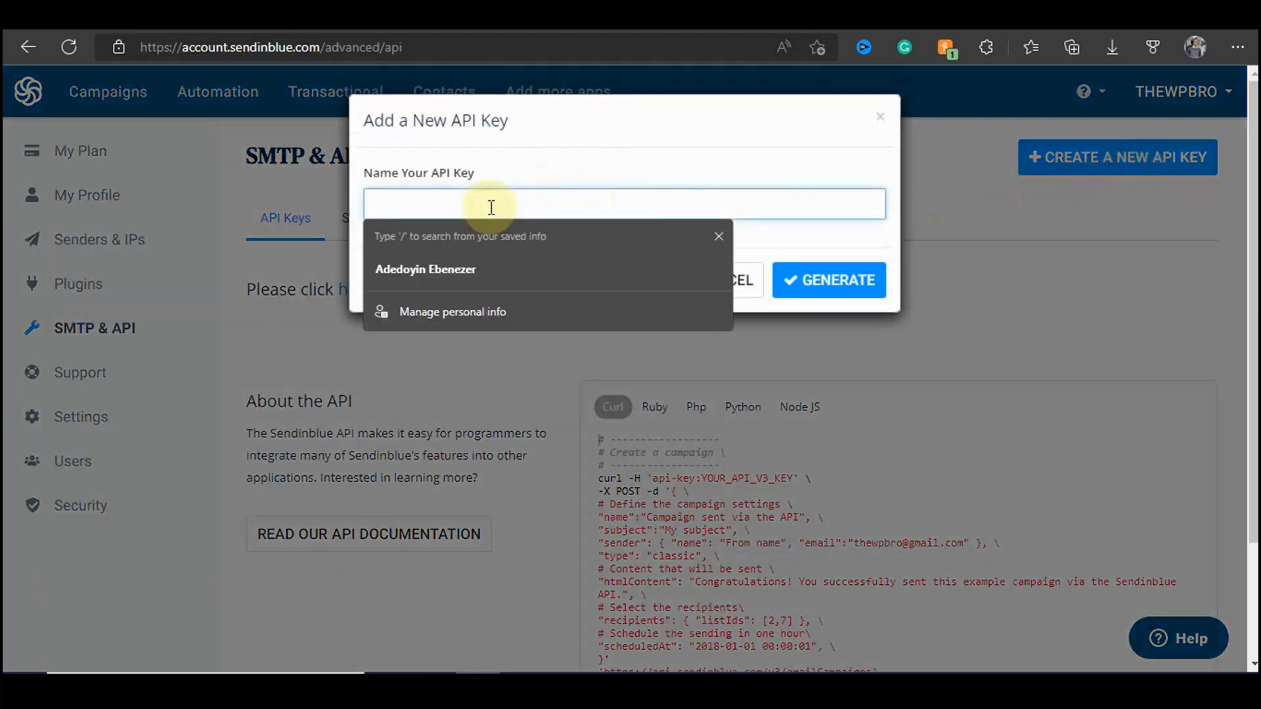
click(492, 261)
click(831, 281)
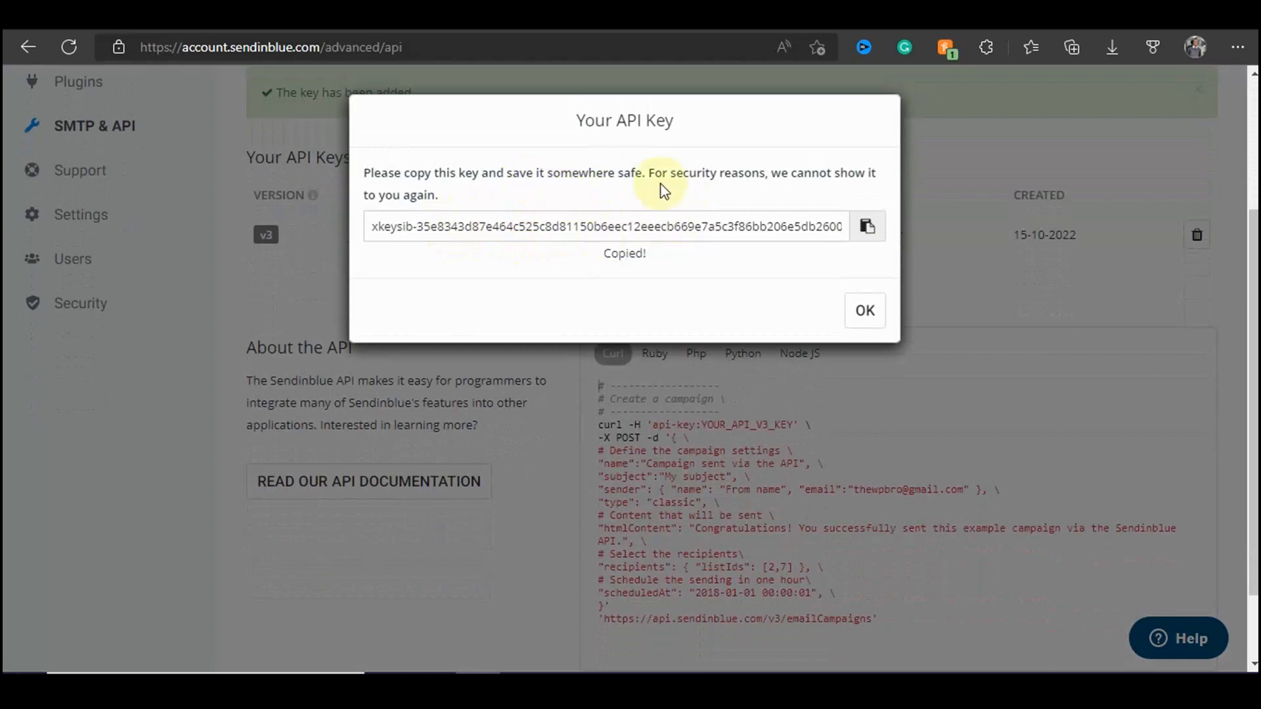
click(868, 226)
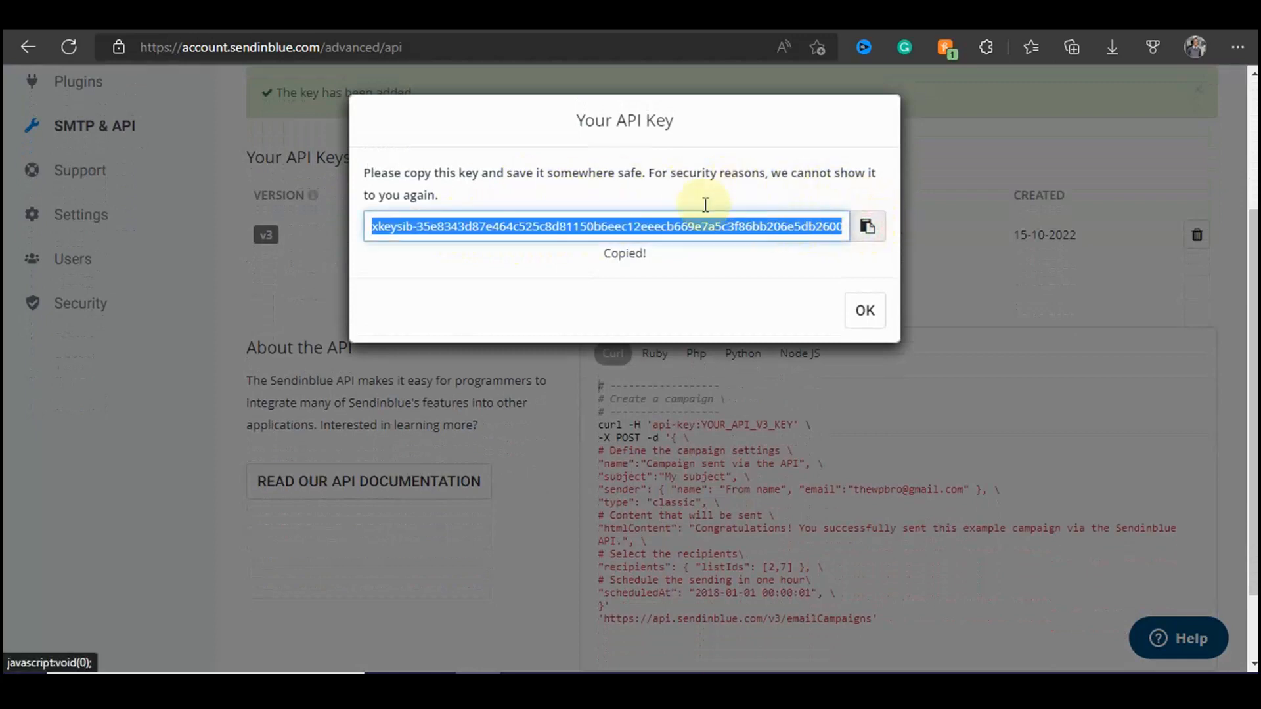
click(870, 230)
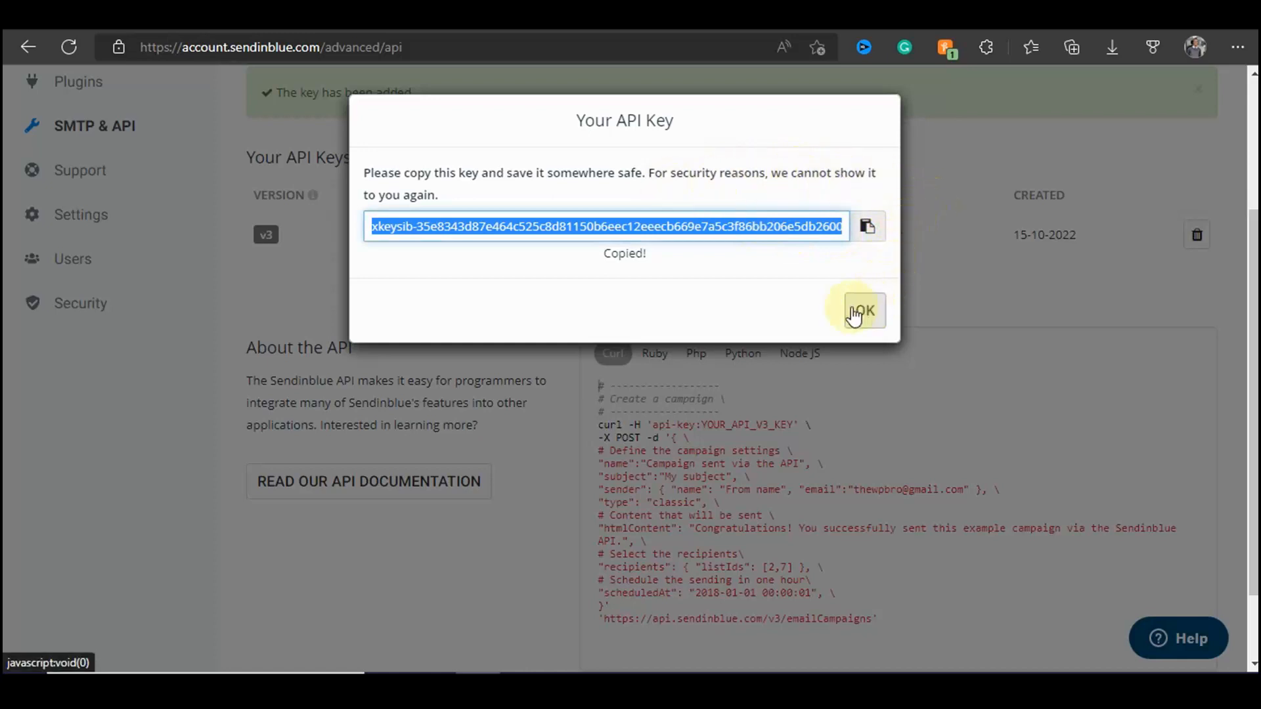
click(865, 230)
click(875, 321)
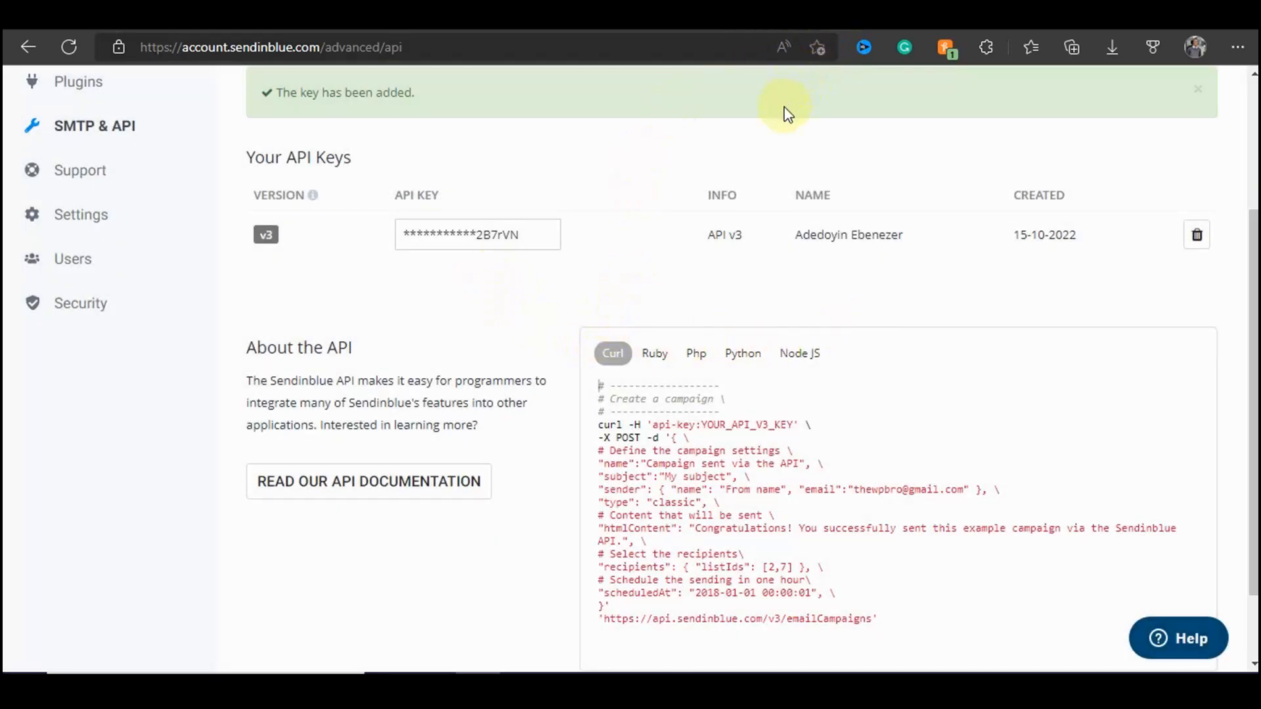
drag(481, 233, 371, 239)
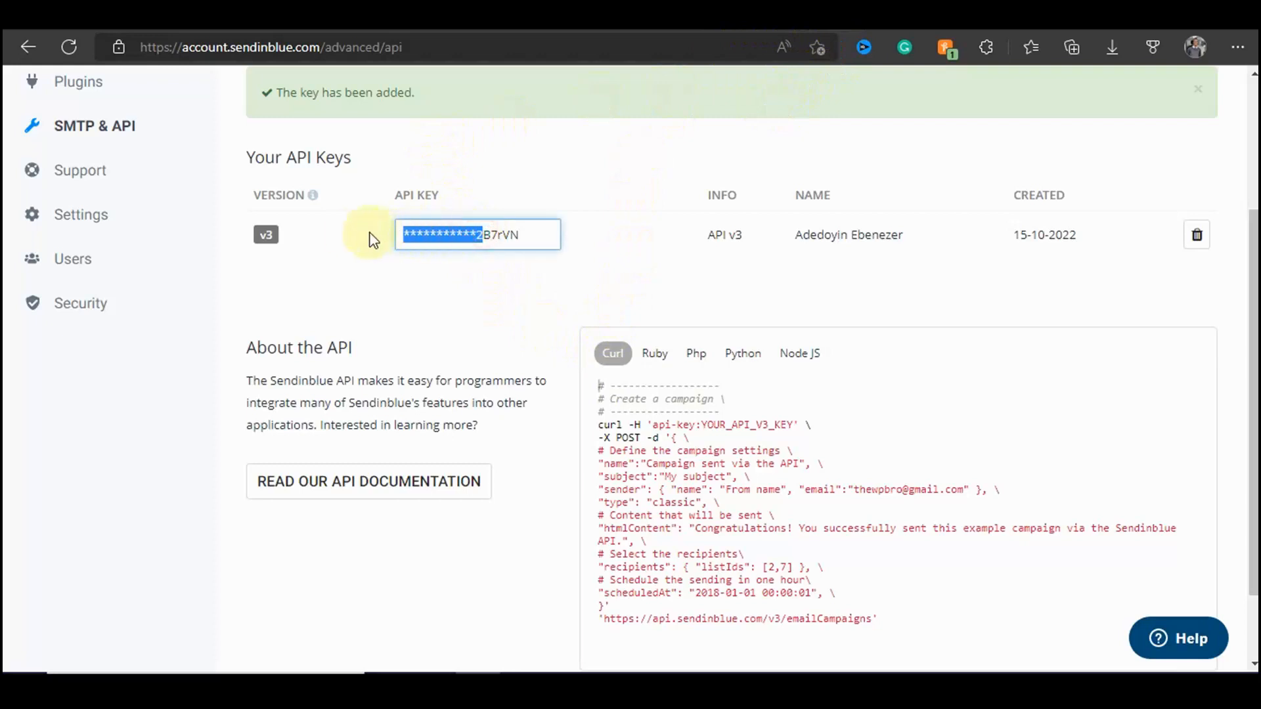
click(598, 177)
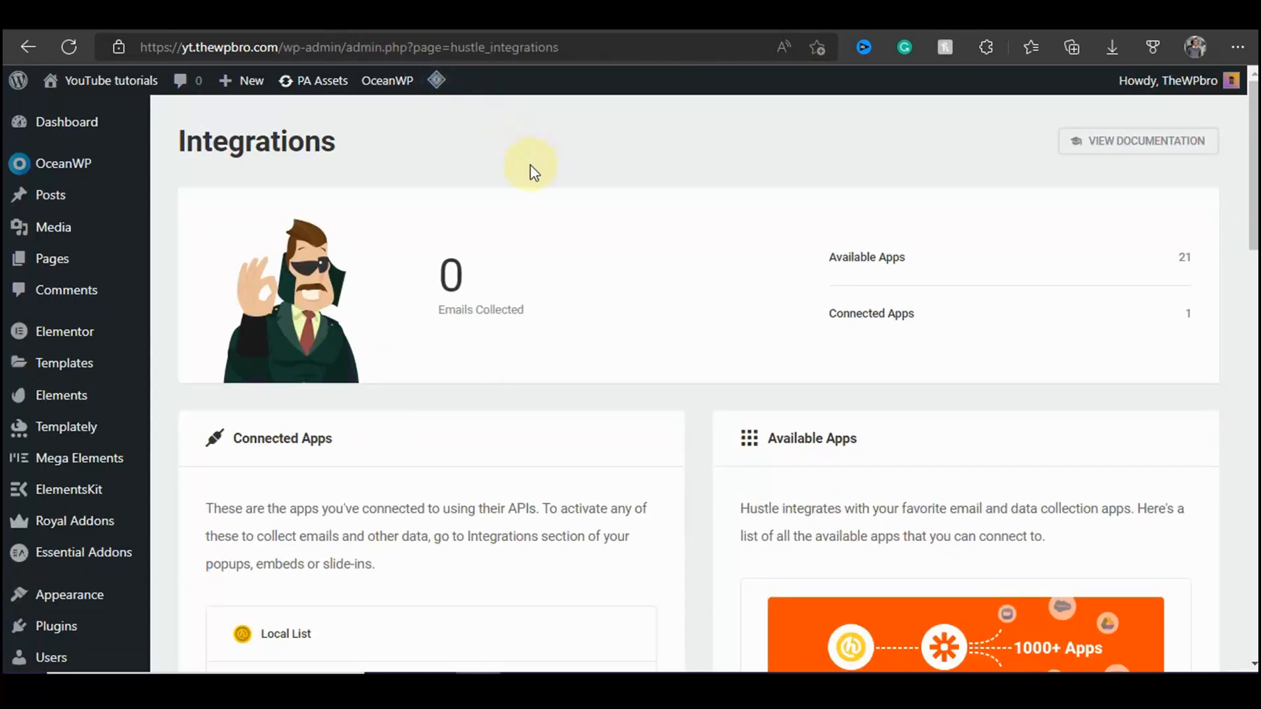
Step: Switch back to Hustle's integrations page and connect SendinBlue by pasting the copied API key into its configuration
scroll(1059, 341, down, 20)
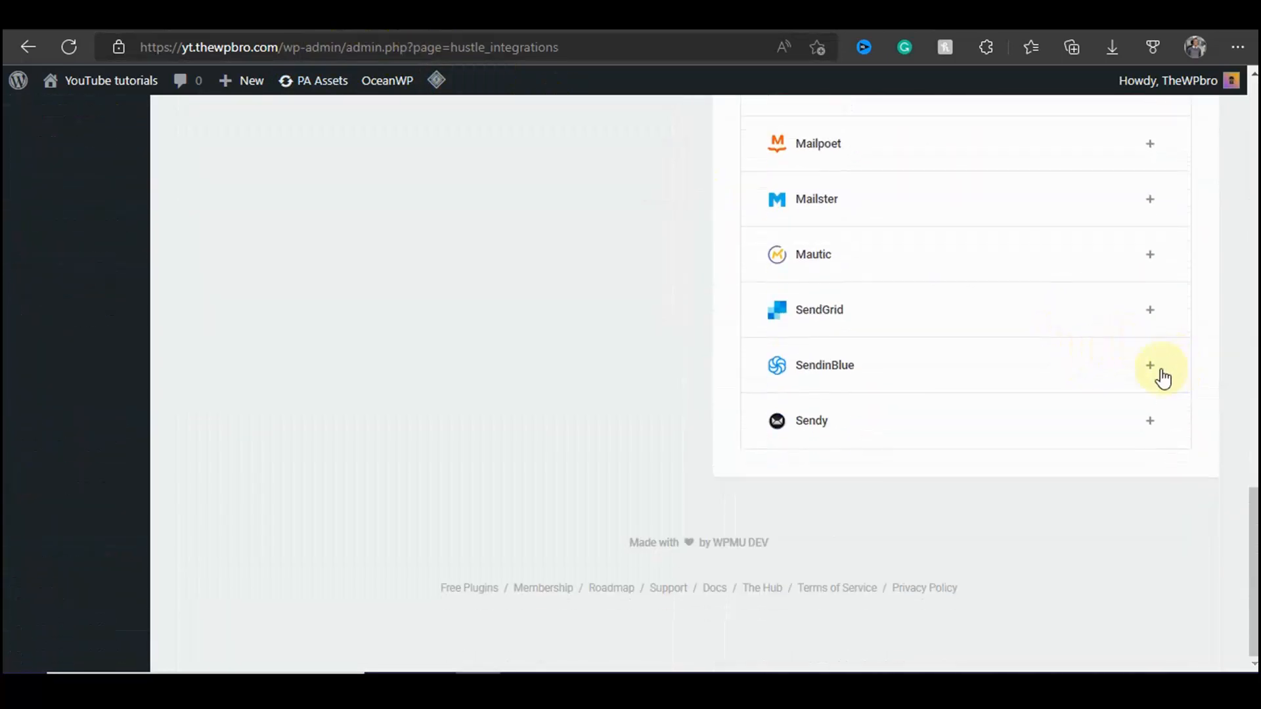
click(1150, 366)
click(599, 366)
key(ctrl+v)
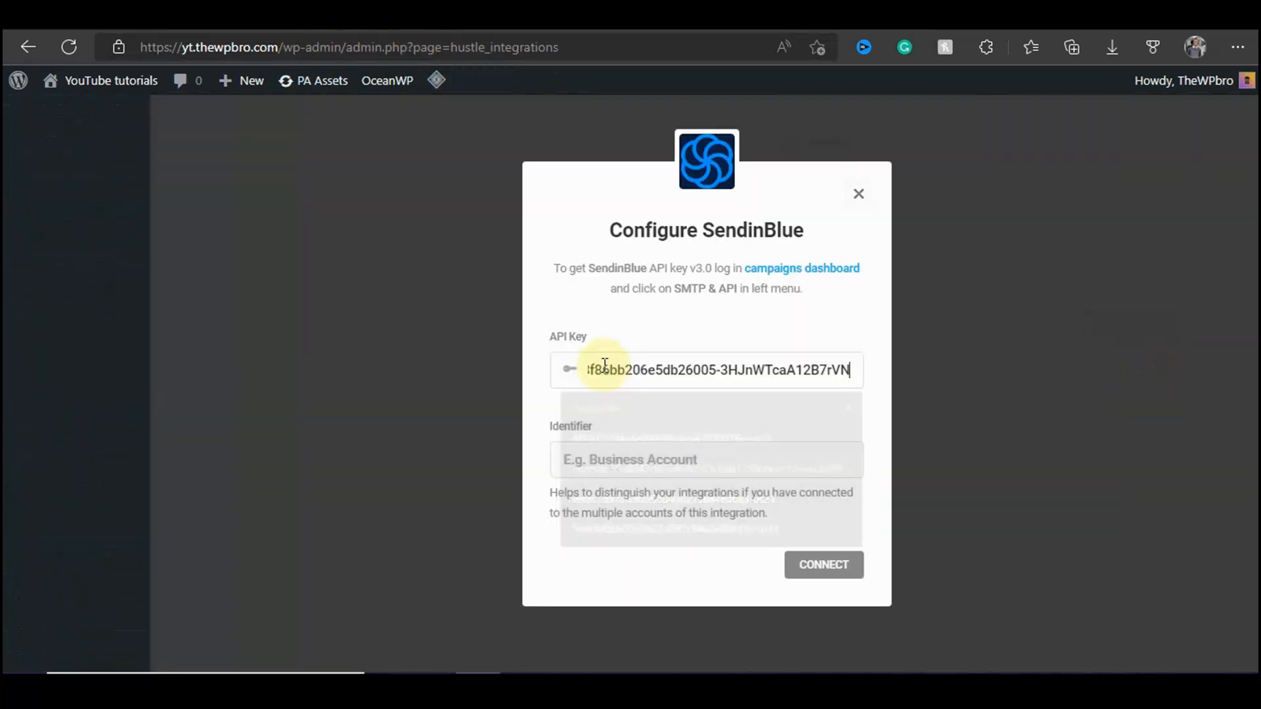
click(829, 564)
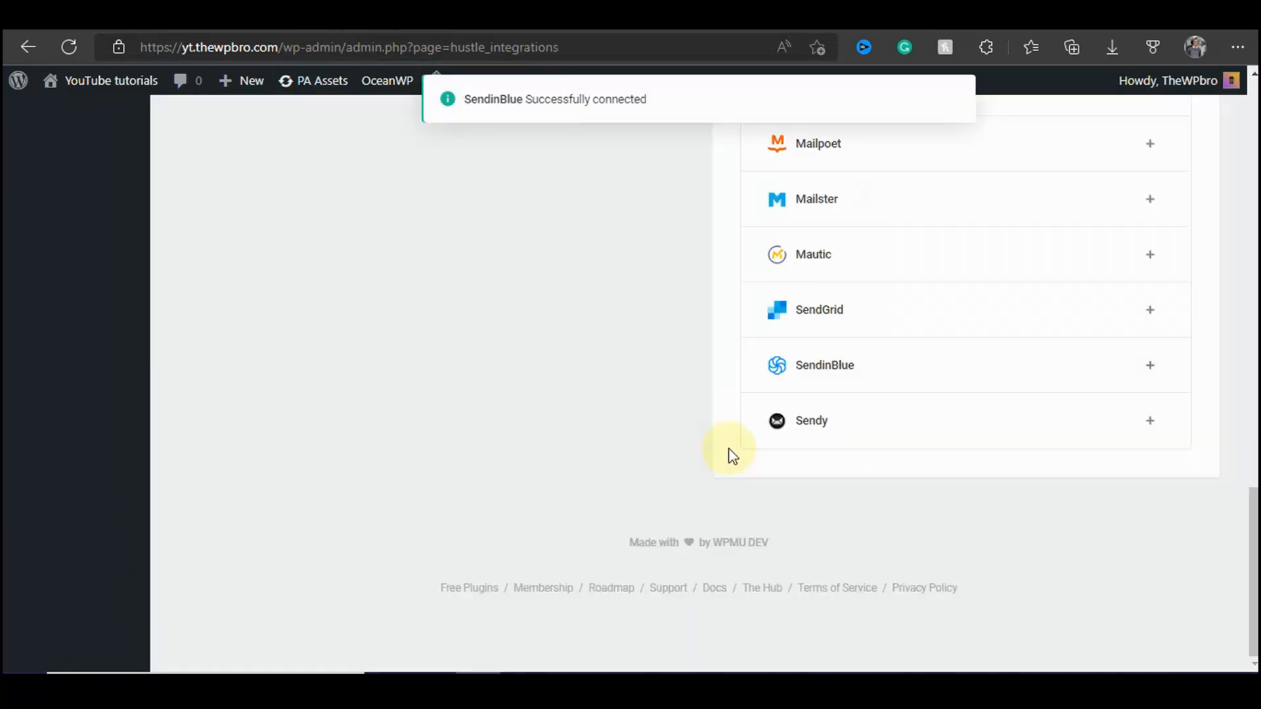
scroll(510, 344, up, 10)
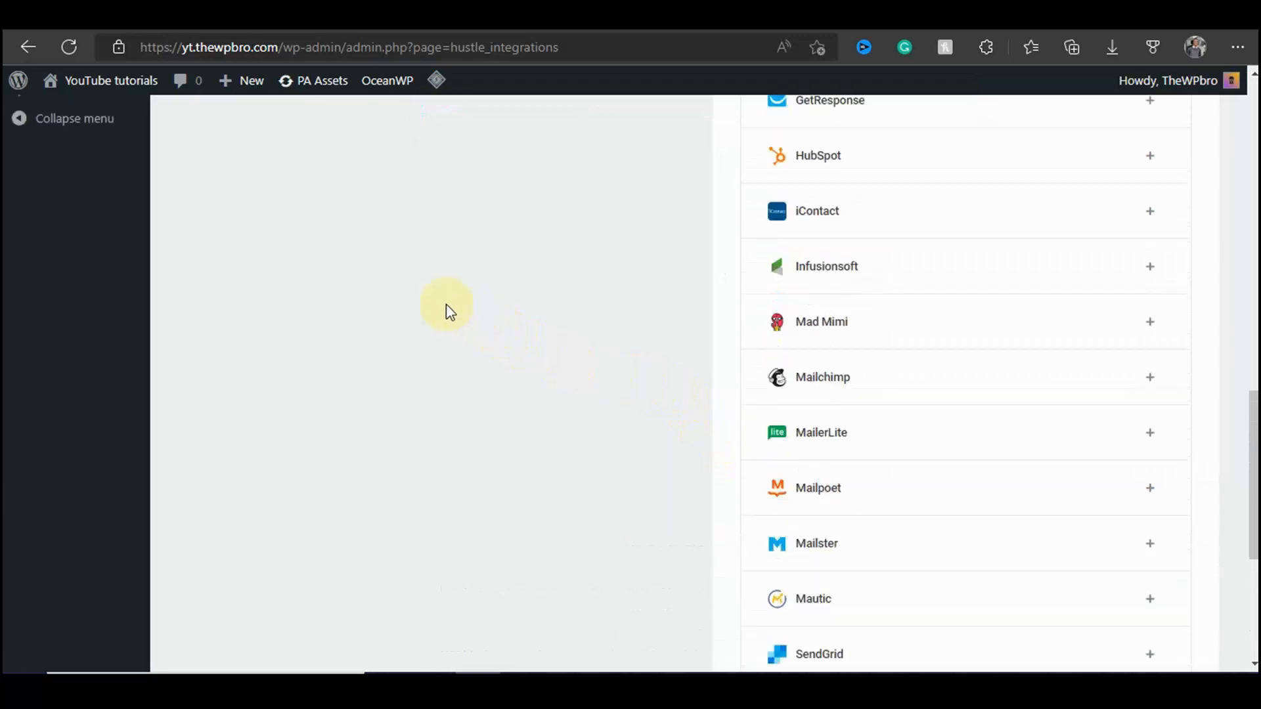
Step: Return to the pop-up's Integrations settings, save the draft and reload the page to refresh its connected apps
click(125, 19)
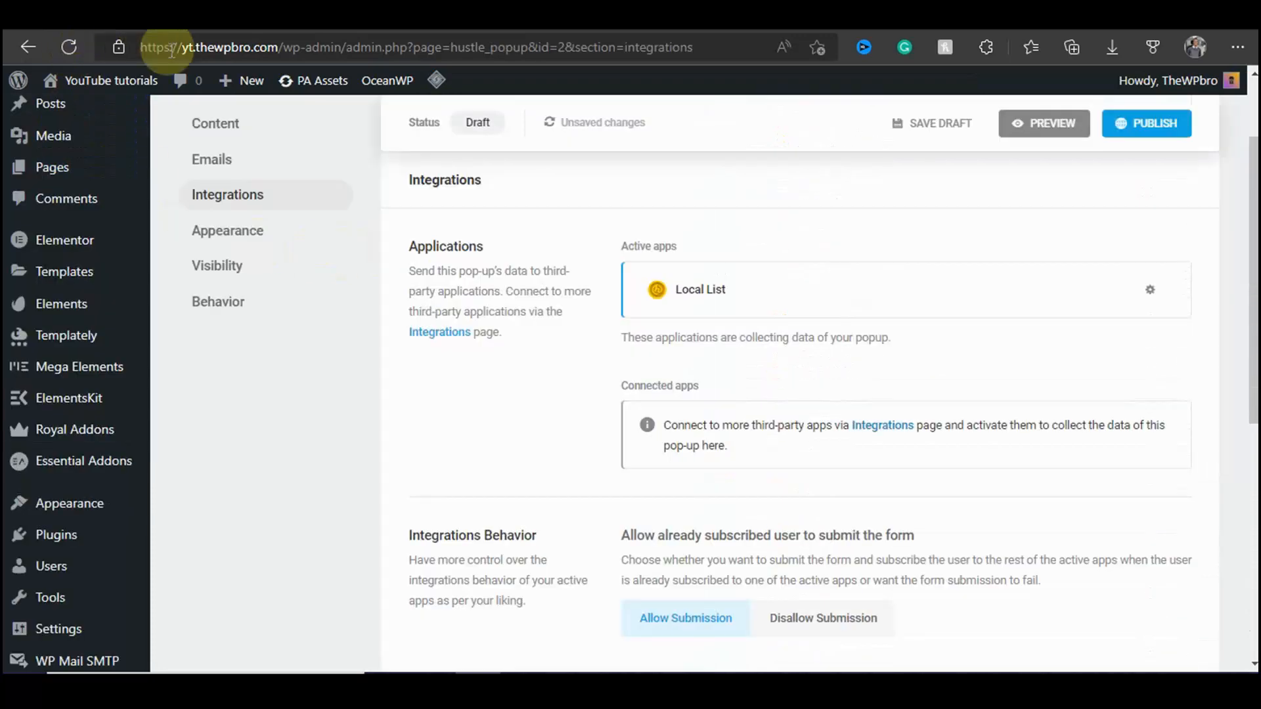
click(923, 125)
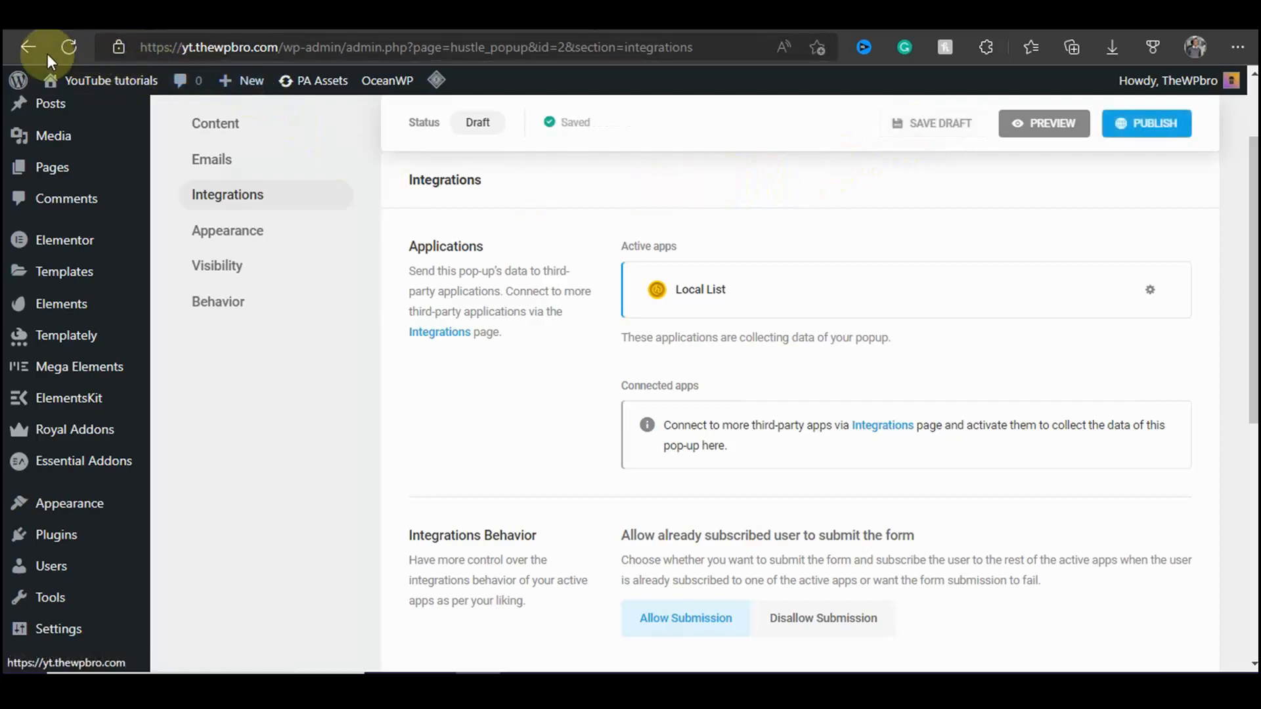
click(73, 50)
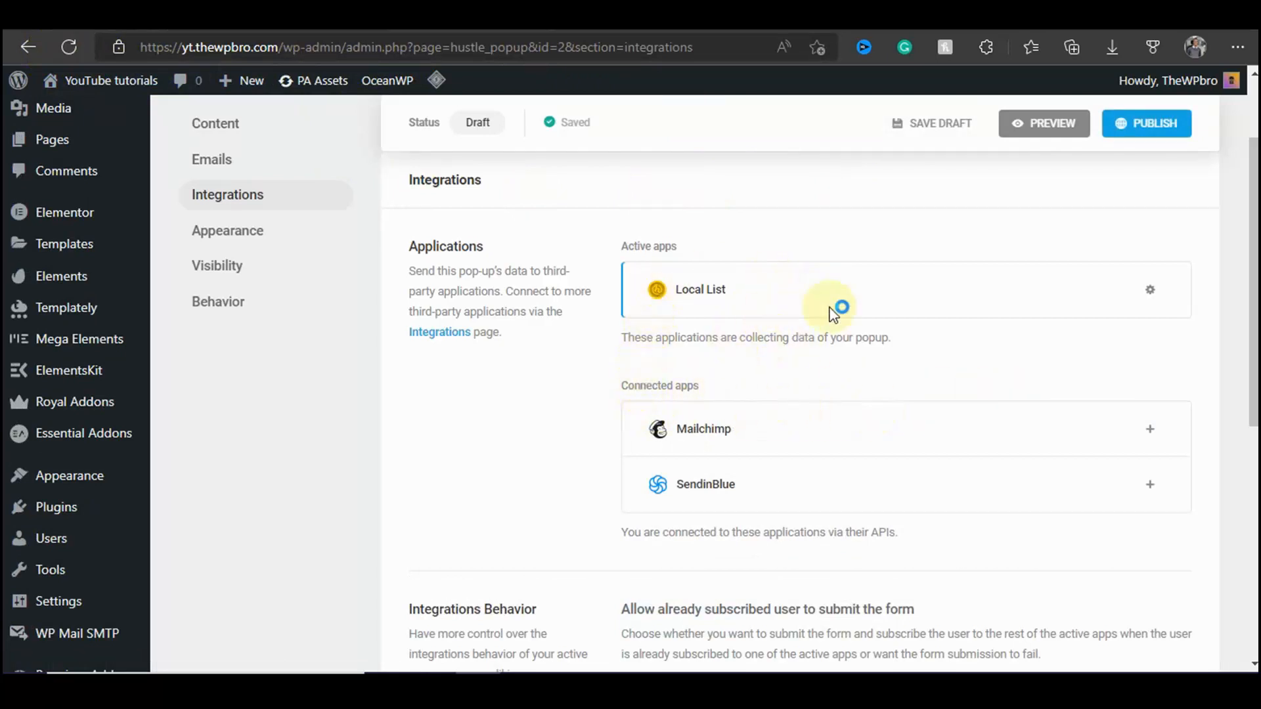
Step: Add Mailchimp from the pop-up's connected apps and continue with the connected Mailchimp account to the list selection
click(1151, 431)
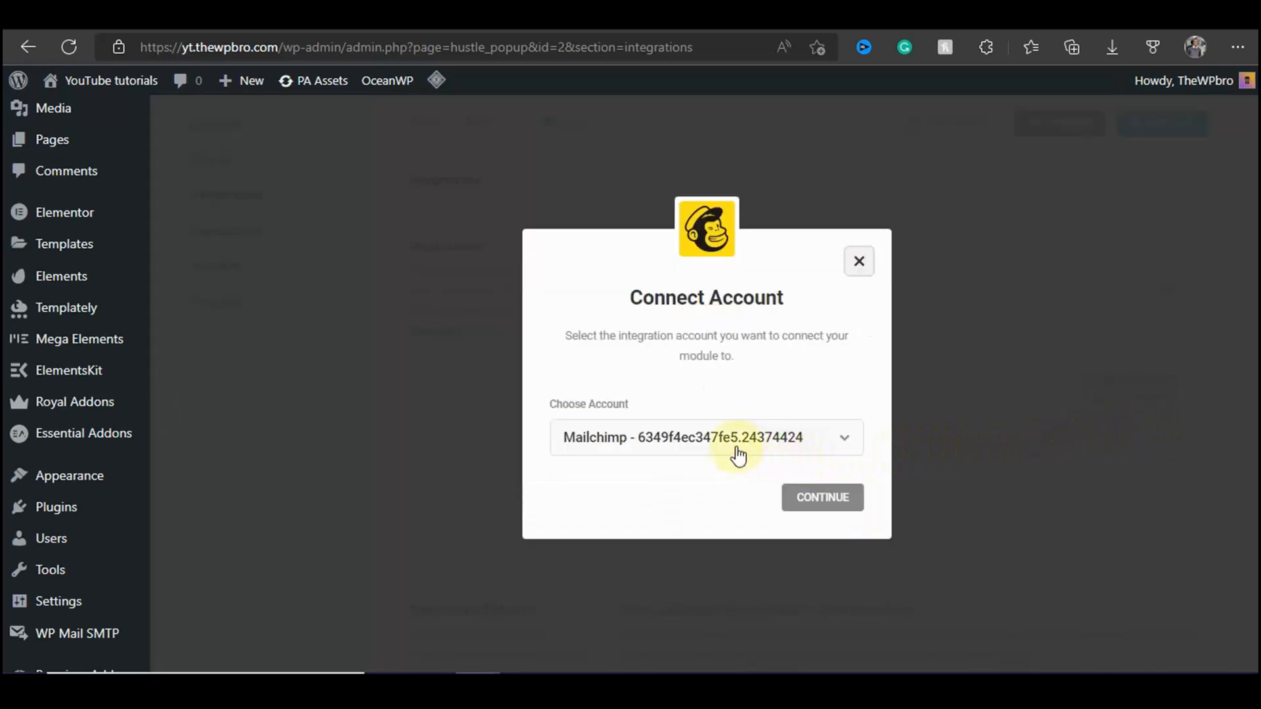
click(698, 435)
click(703, 404)
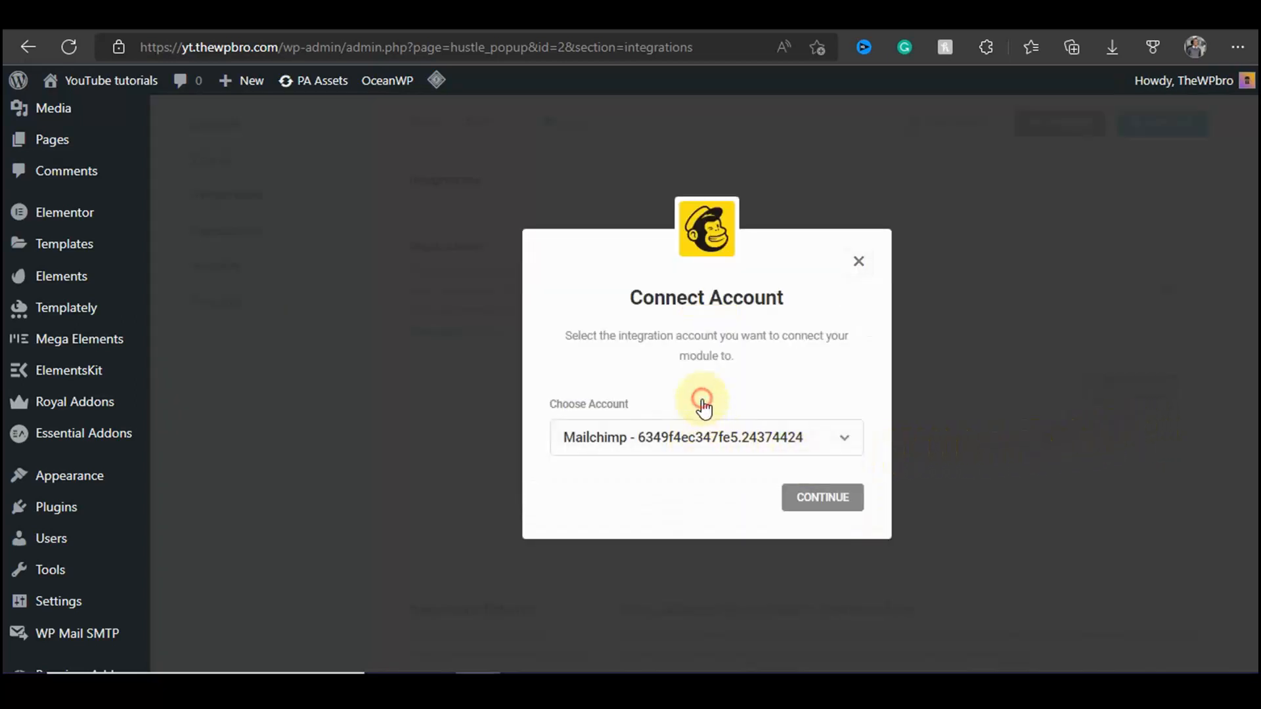
click(801, 504)
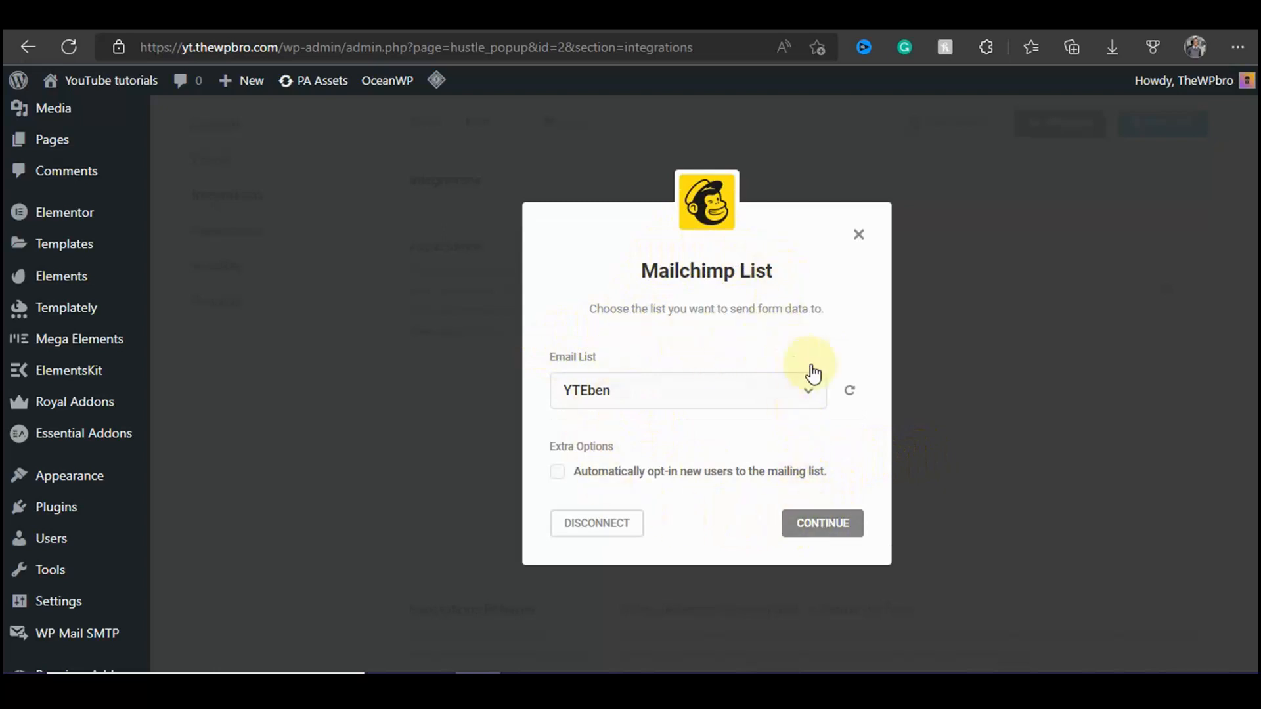
Step: Activate Mailchimp for the pop-up with the YTEben email list and no tags, and activate SendinBlue with its connected account
click(831, 523)
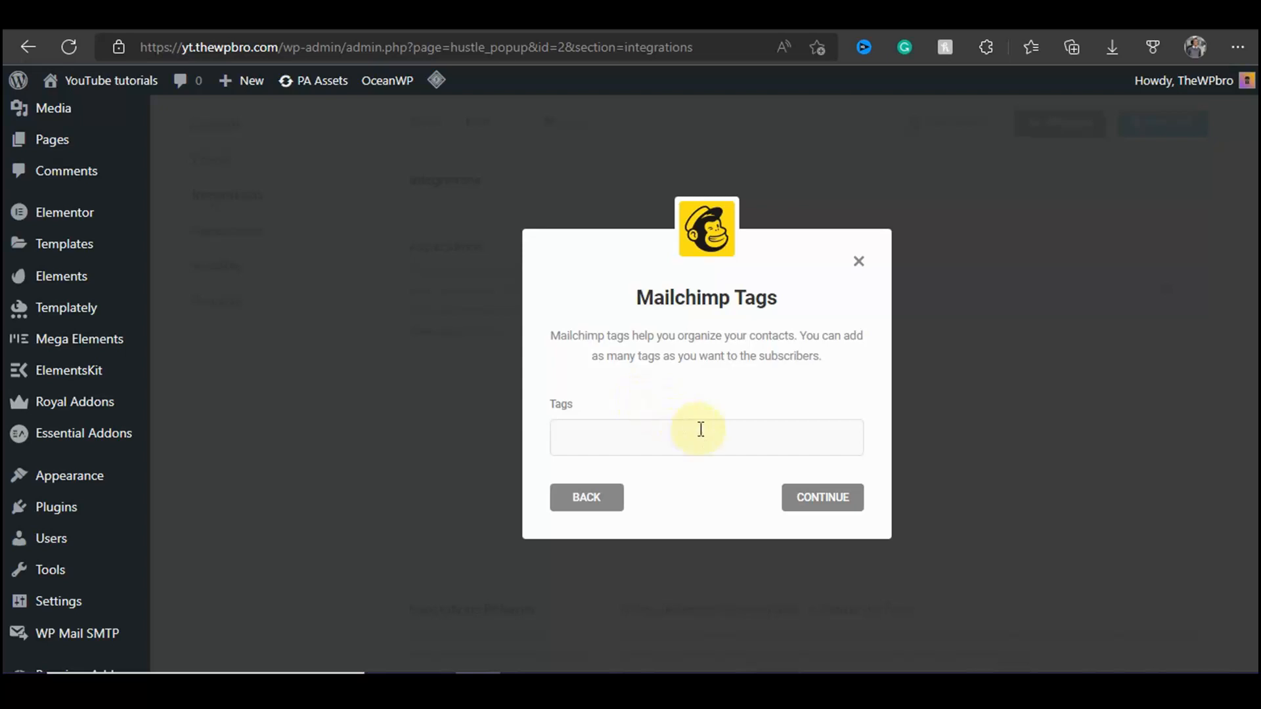
click(845, 506)
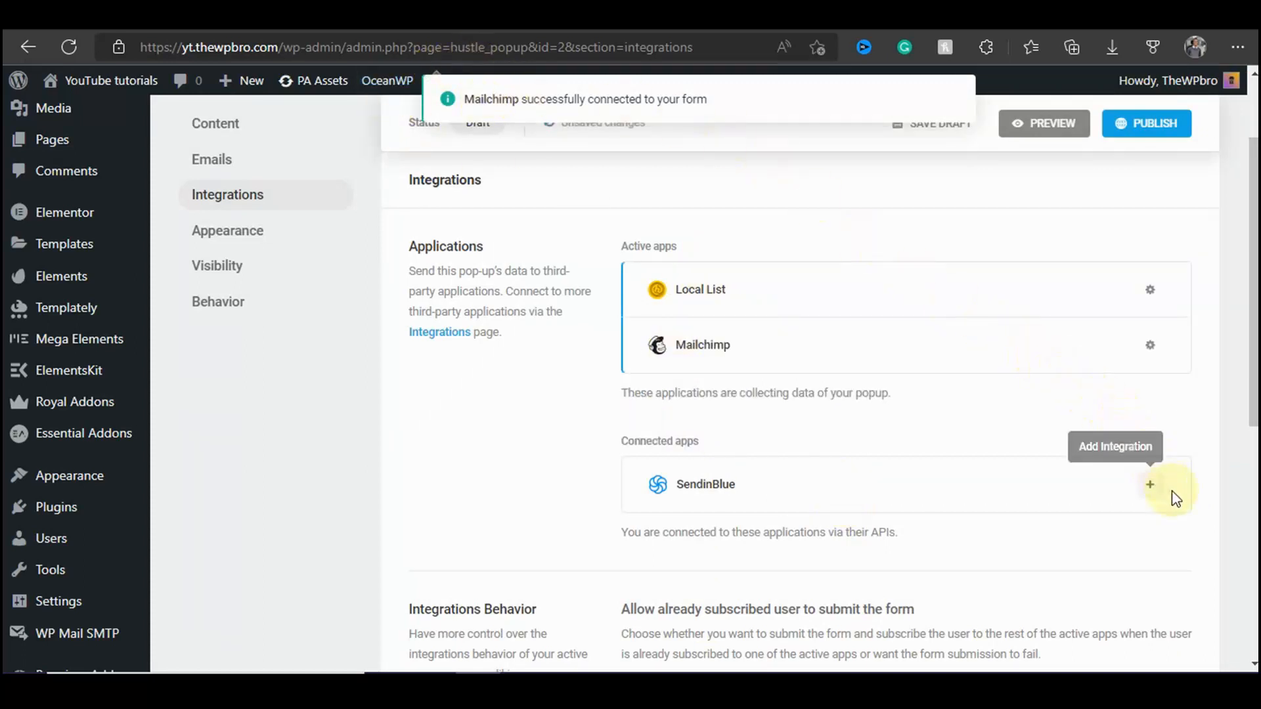
click(1150, 485)
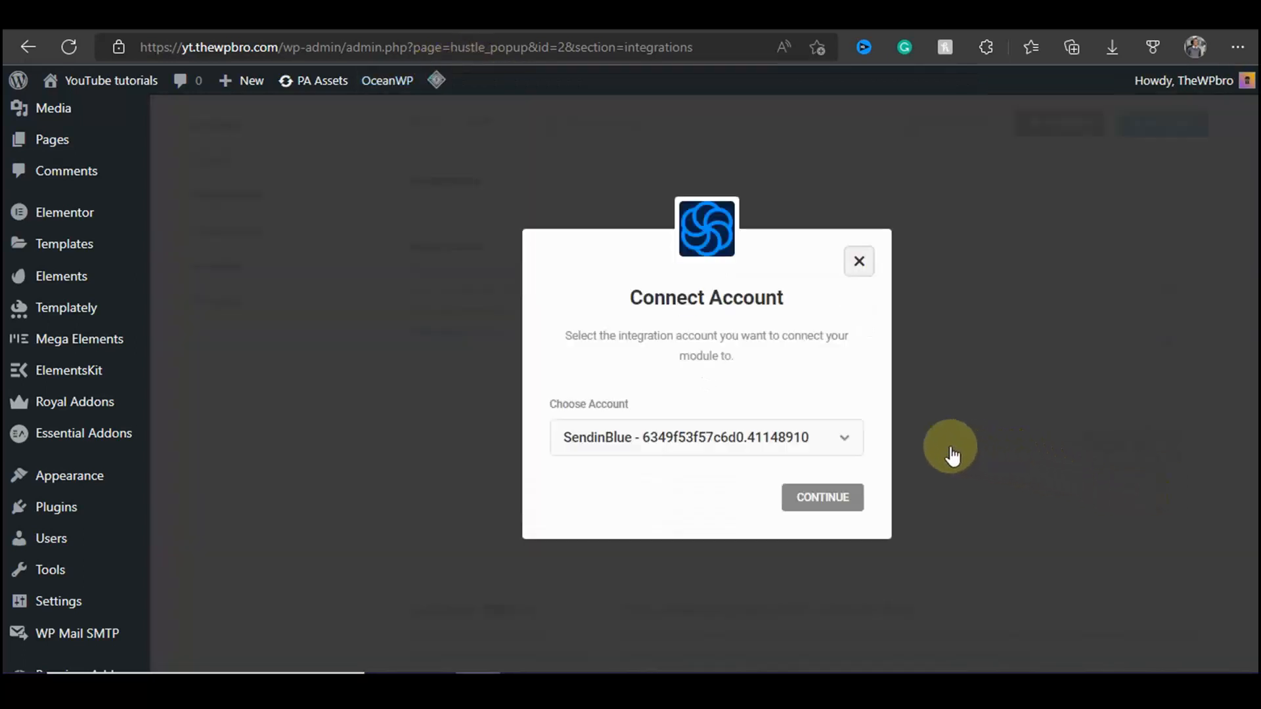
click(822, 497)
click(821, 490)
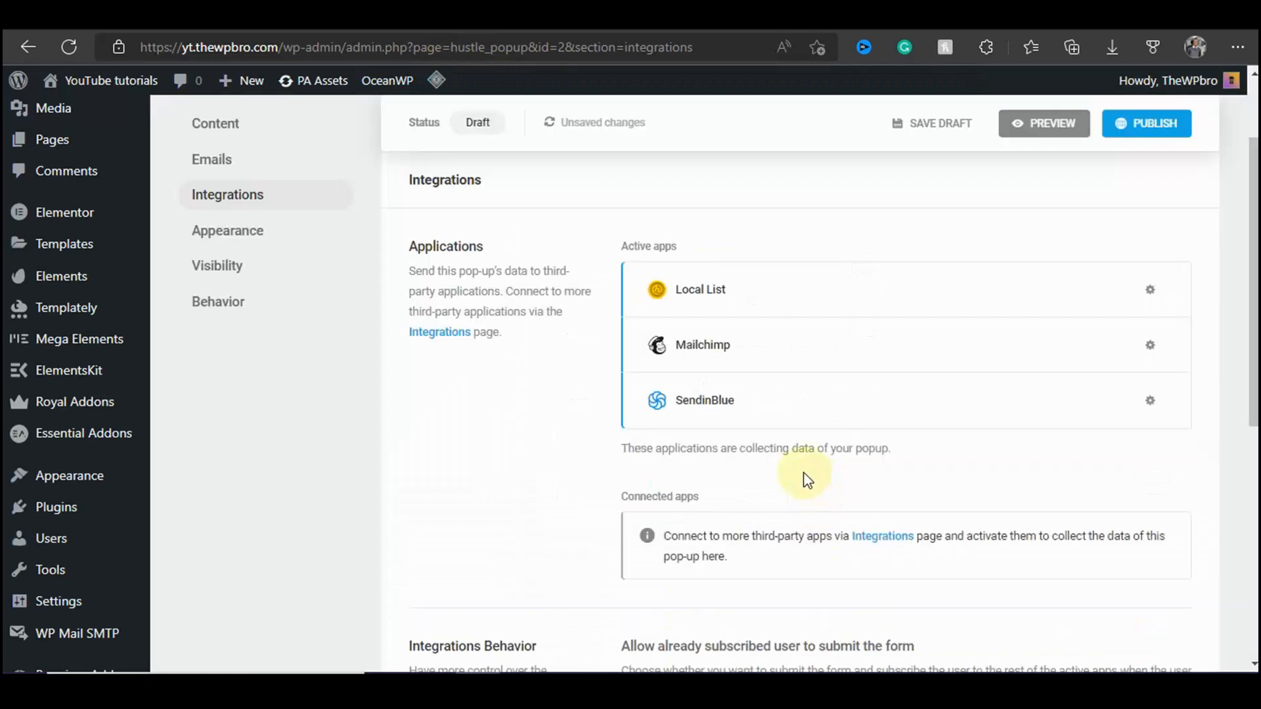
drag(687, 349, 740, 354)
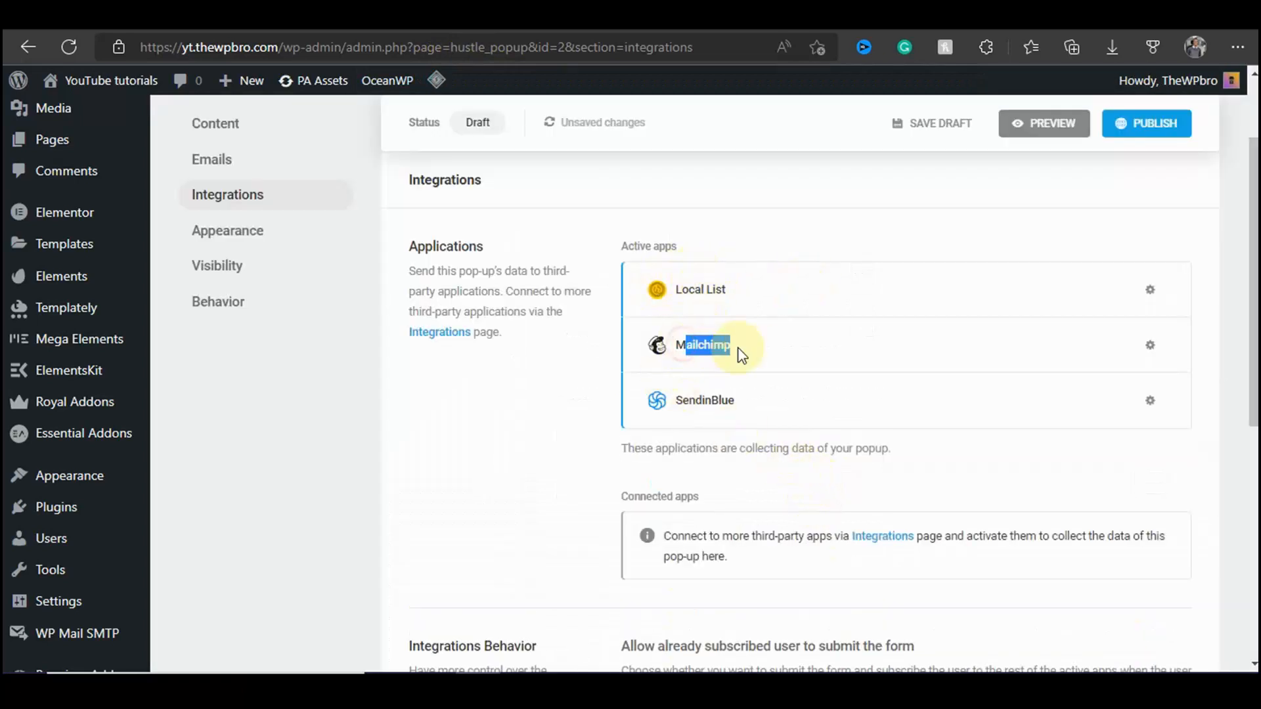
drag(677, 399, 762, 406)
click(552, 437)
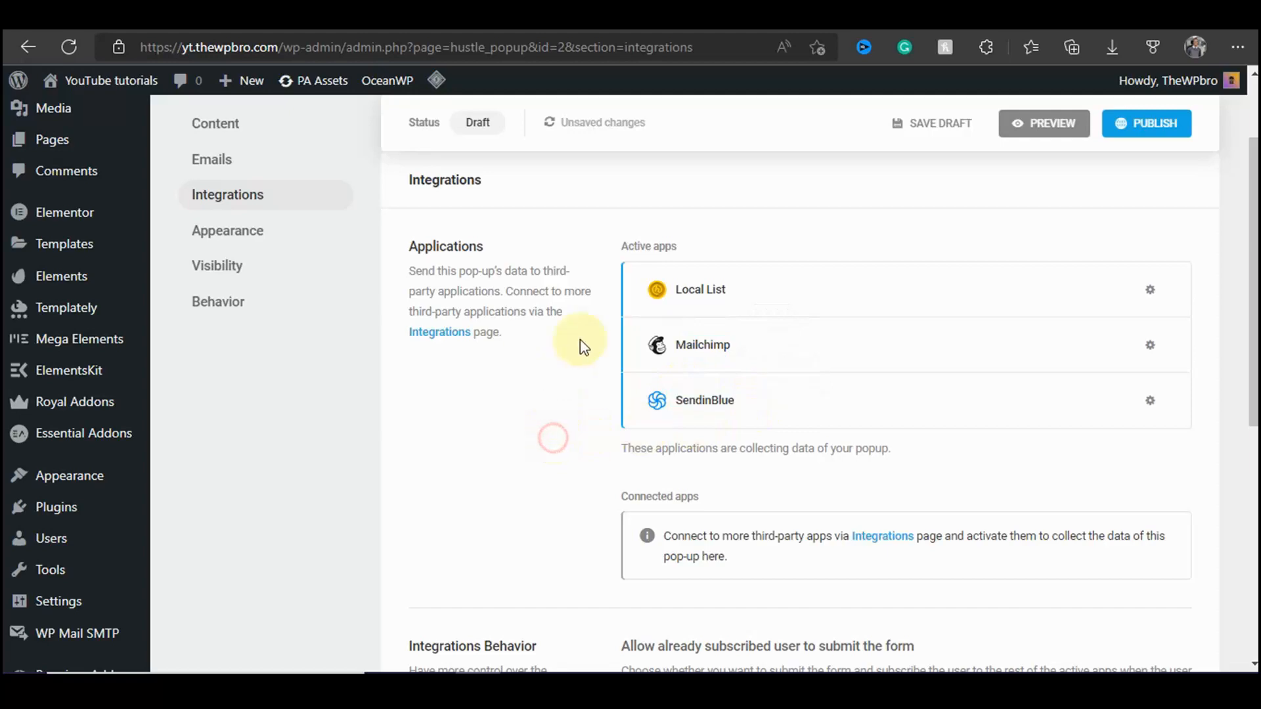
Step: Set Integrations Behavior to Disallow Submission for already subscribed users, keeping the default error message
scroll(853, 335, down, 4)
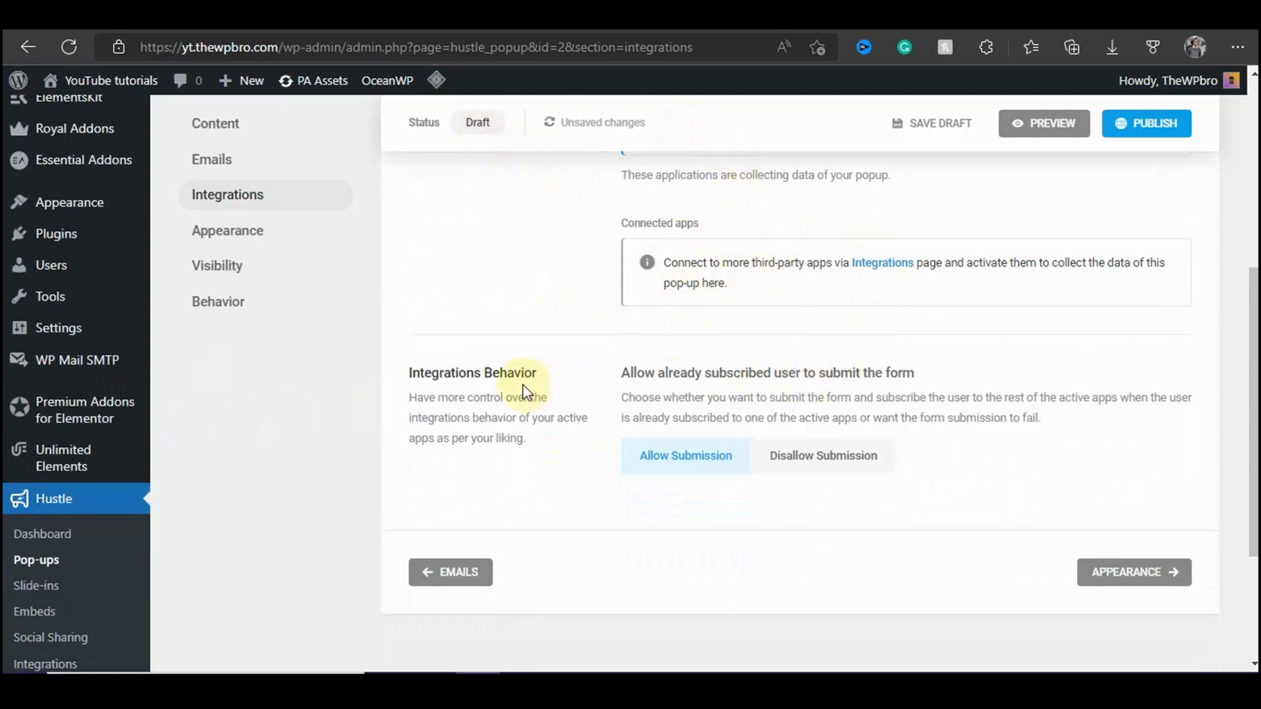
drag(451, 373, 524, 372)
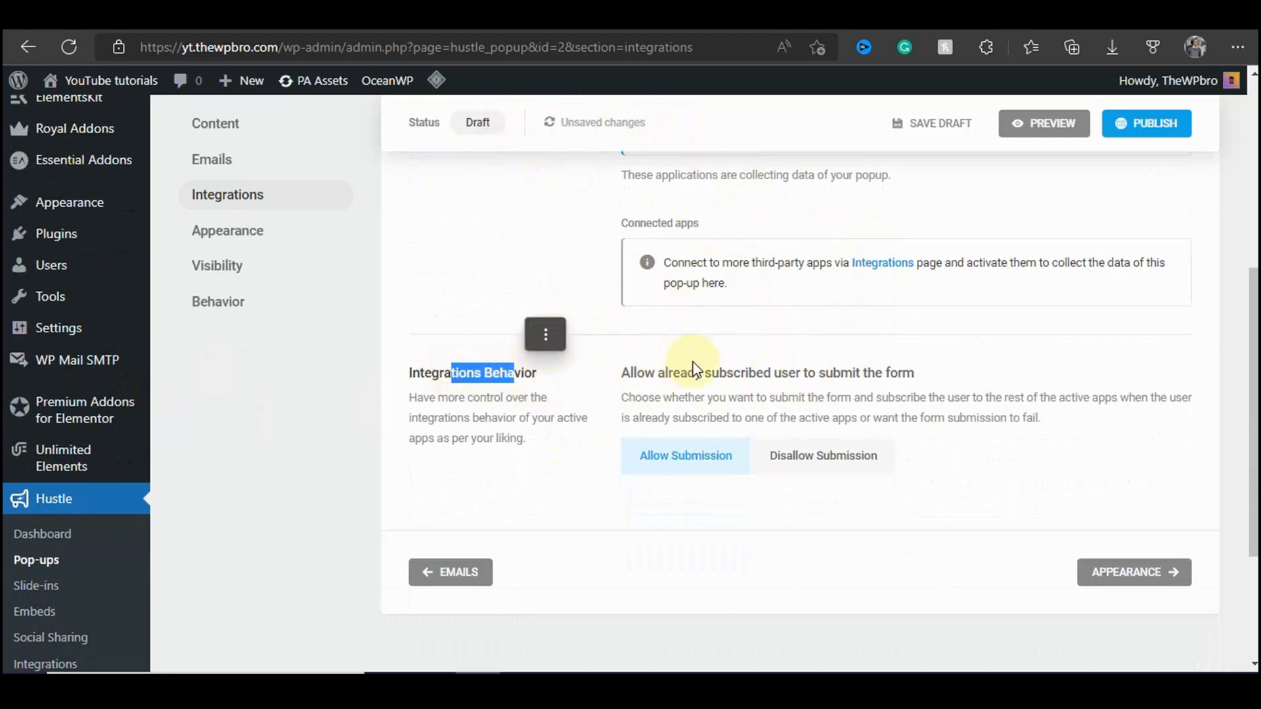
click(731, 335)
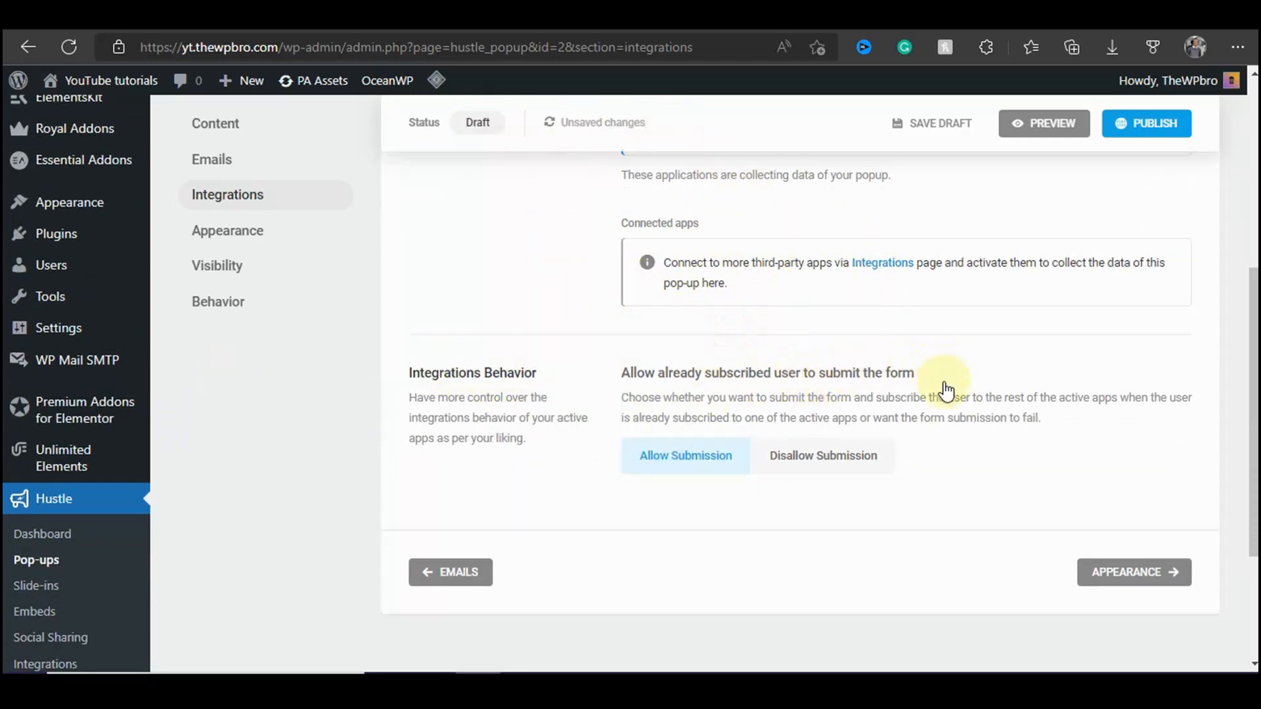
scroll(938, 394, down, 2)
click(821, 367)
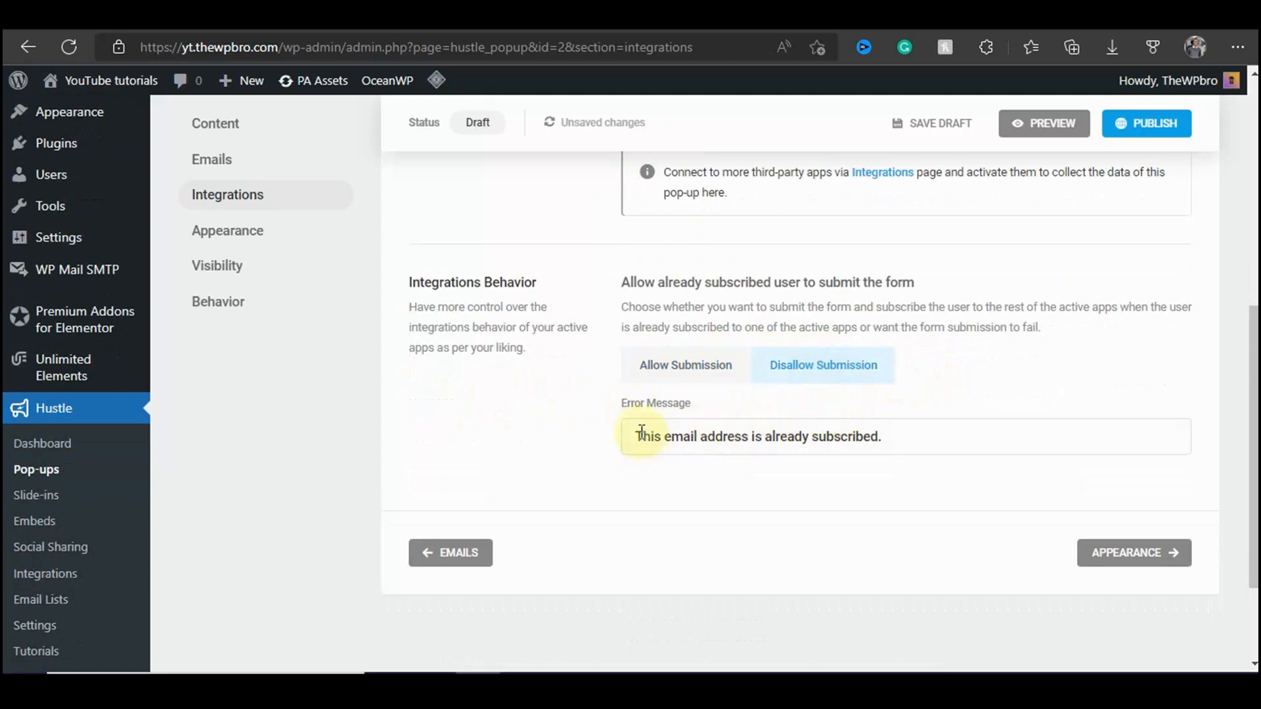
drag(638, 435, 735, 436)
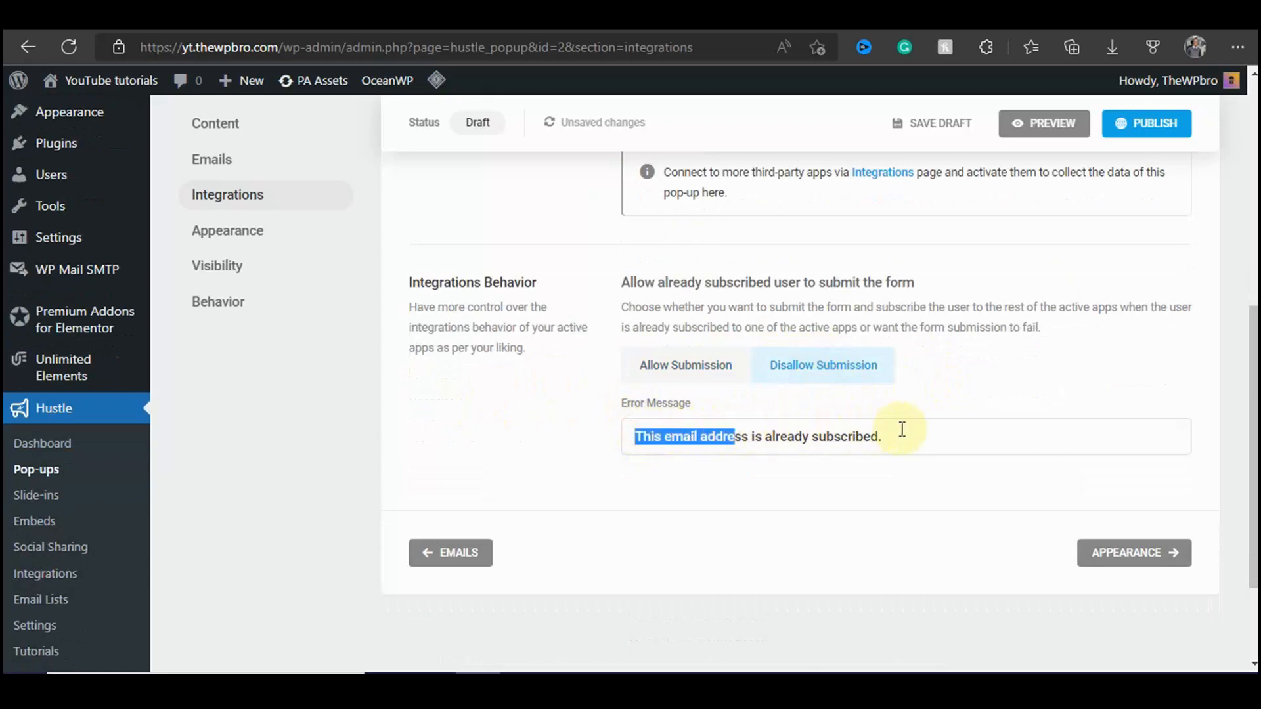
click(893, 507)
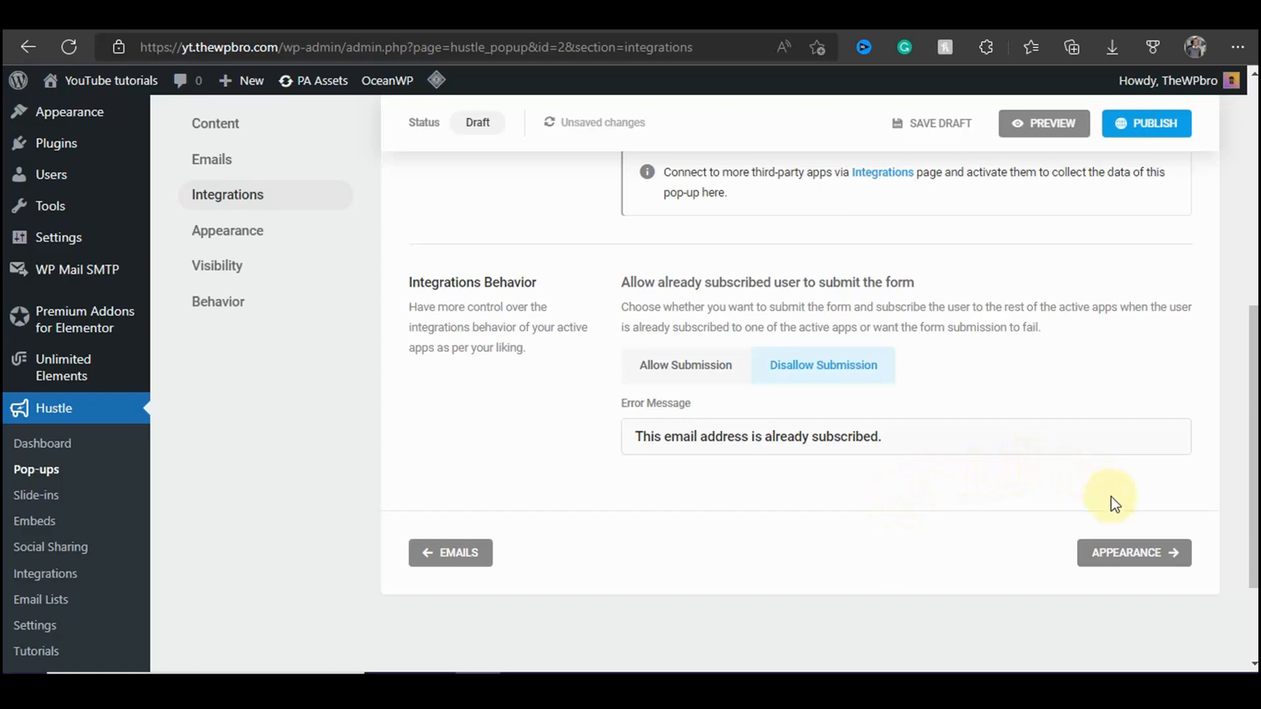
Step: Open the pop-up's Appearance settings and examine the layout choices and the featured image's alignment, size, fitting and position options
click(1136, 557)
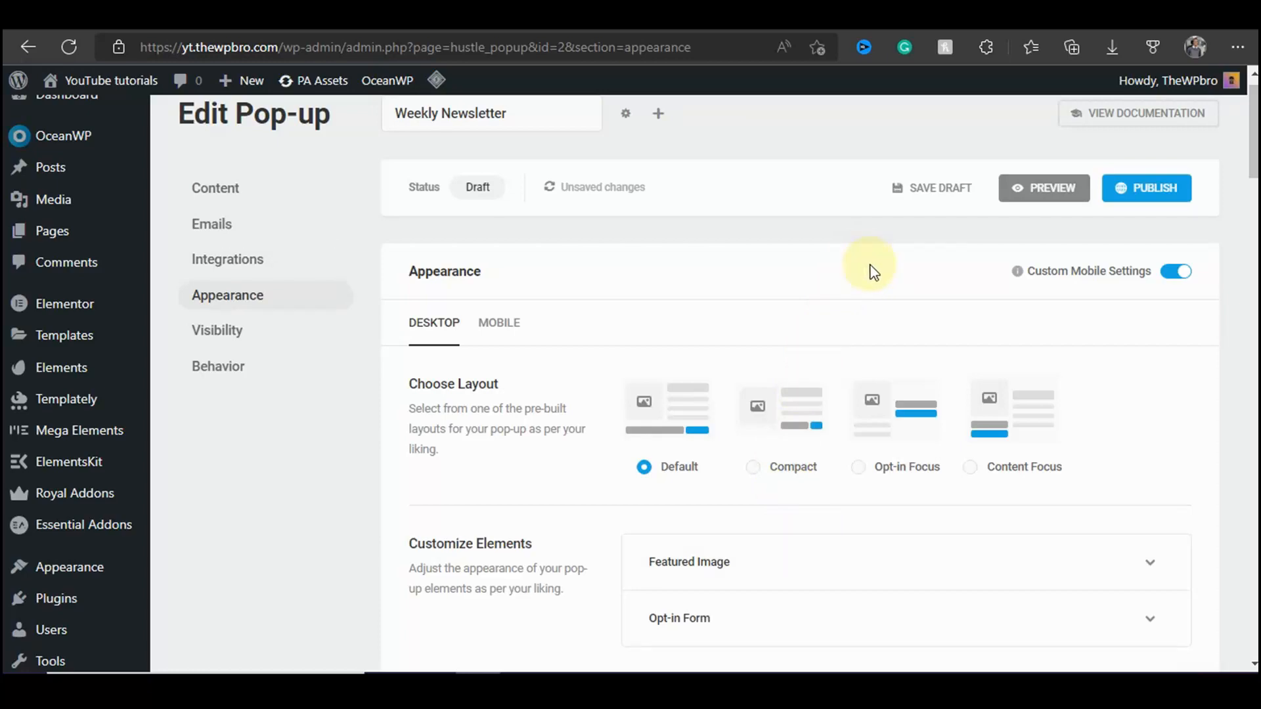
scroll(874, 267, down, 3)
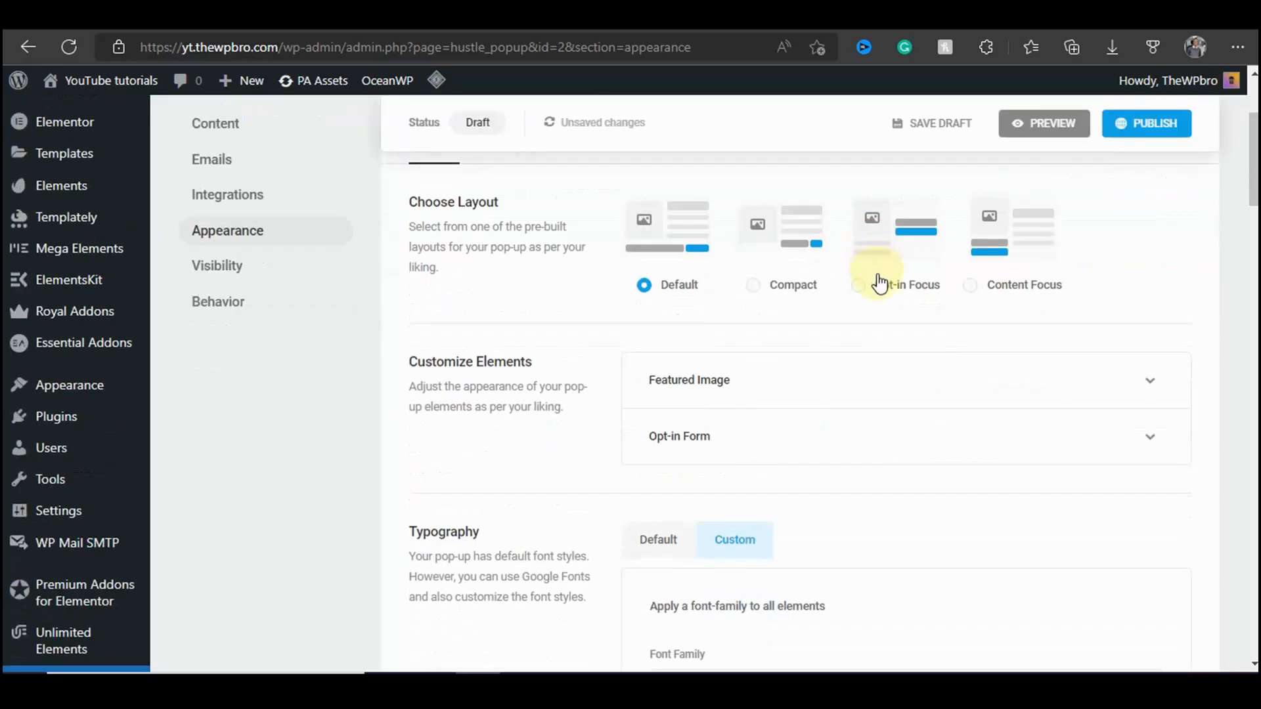
scroll(880, 283, down, 1)
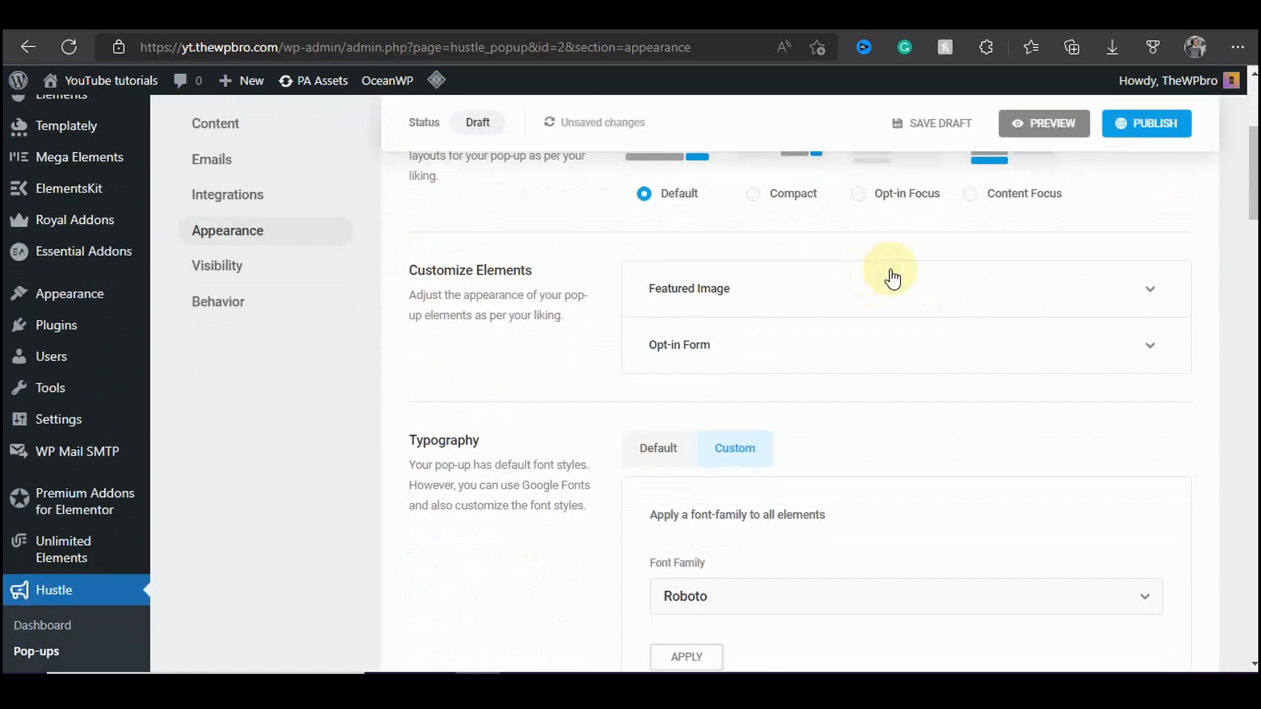
click(900, 296)
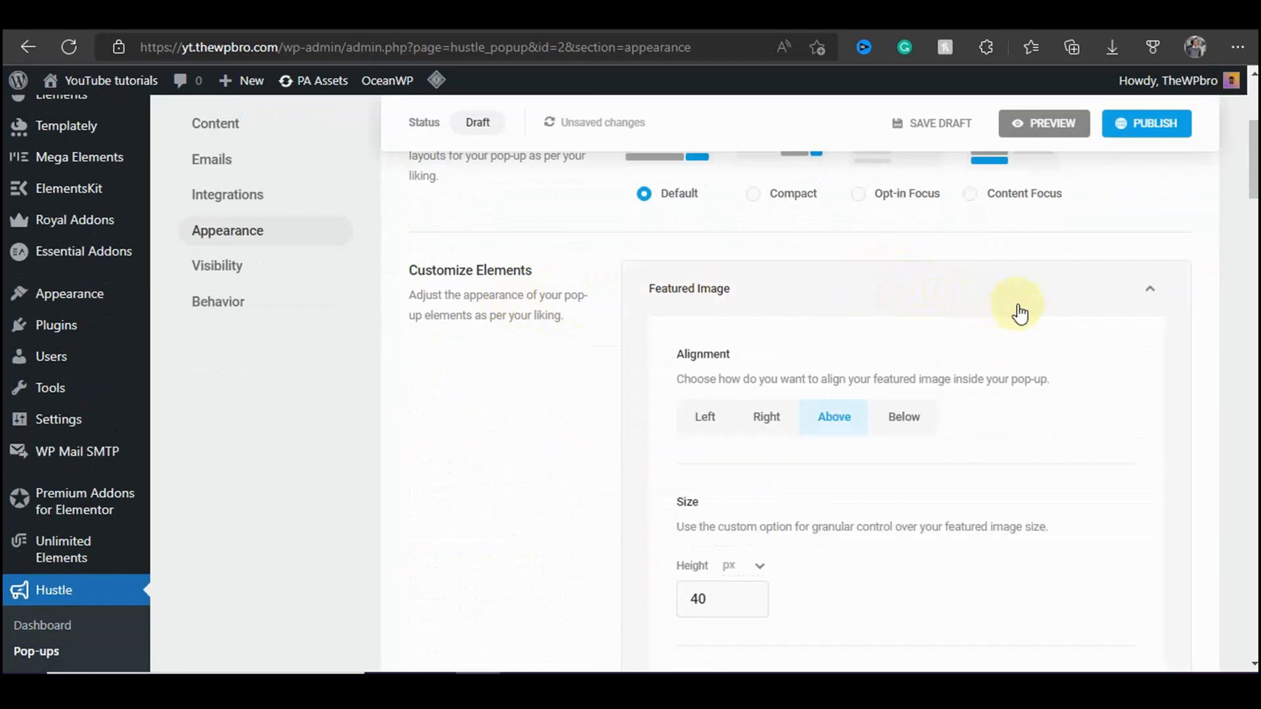
scroll(999, 309, down, 2)
scroll(627, 289, up, 1)
scroll(519, 223, up, 1)
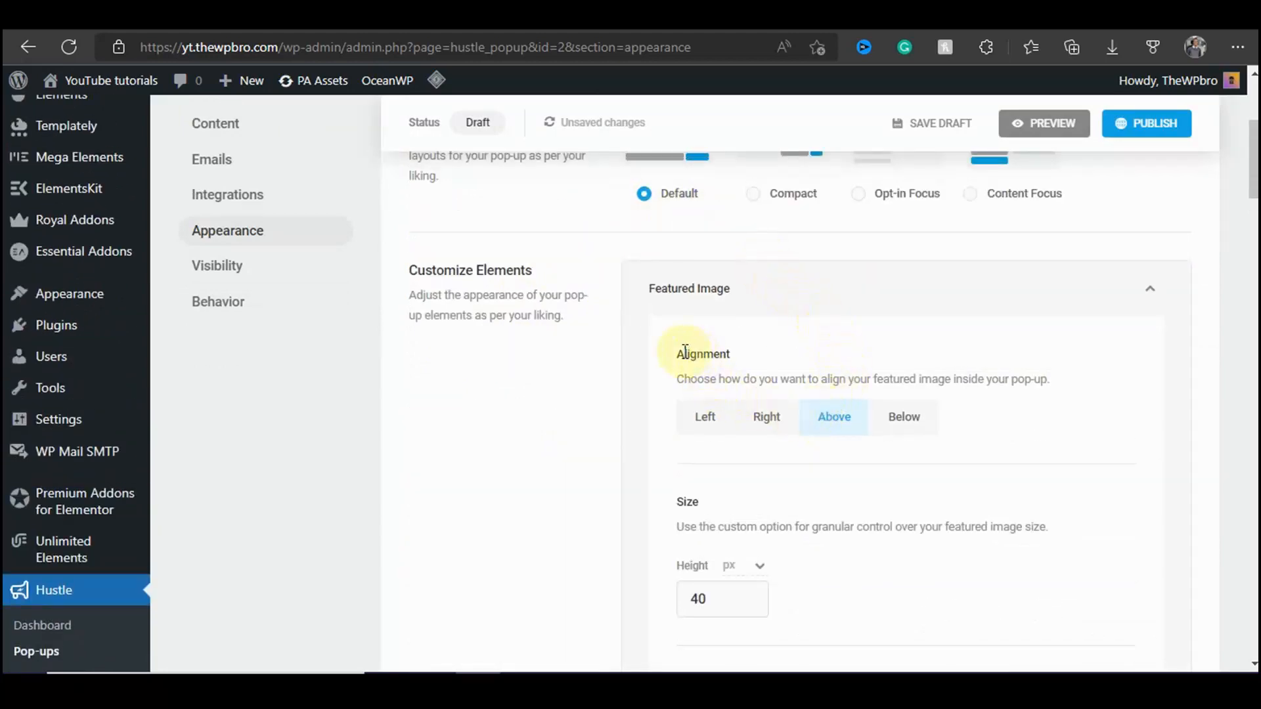
scroll(895, 338, down, 3)
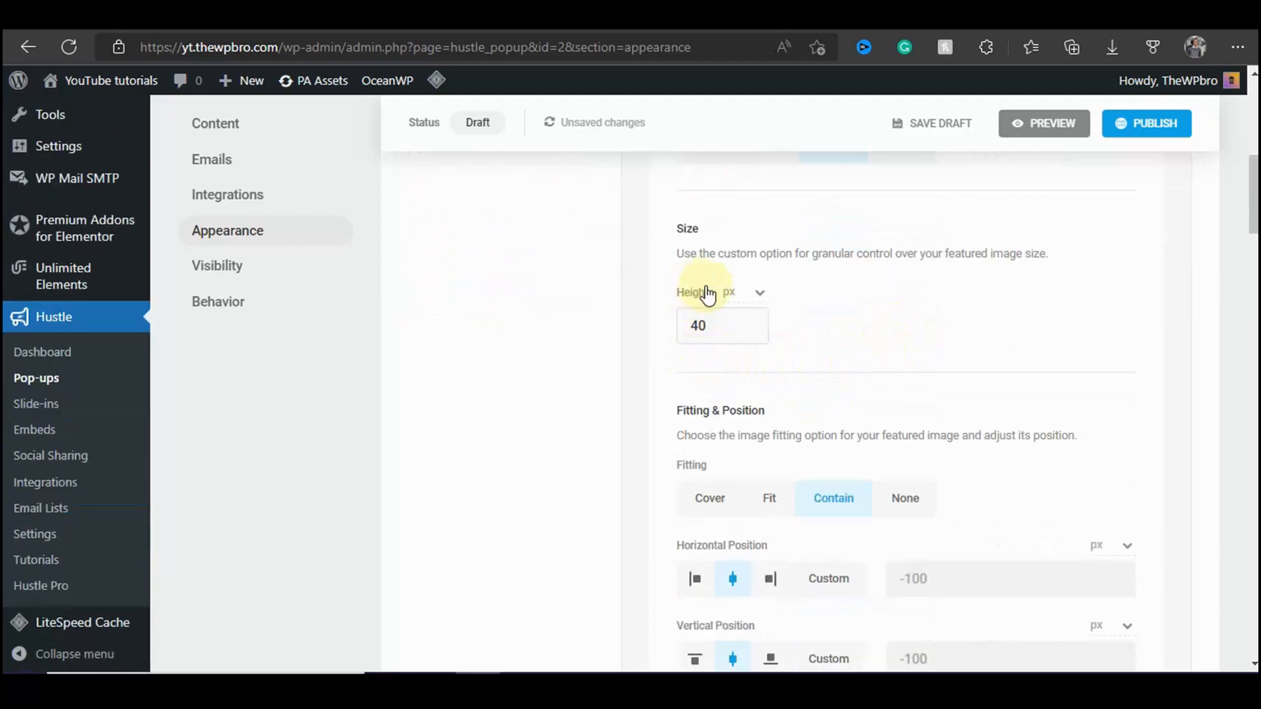
scroll(707, 295, down, 2)
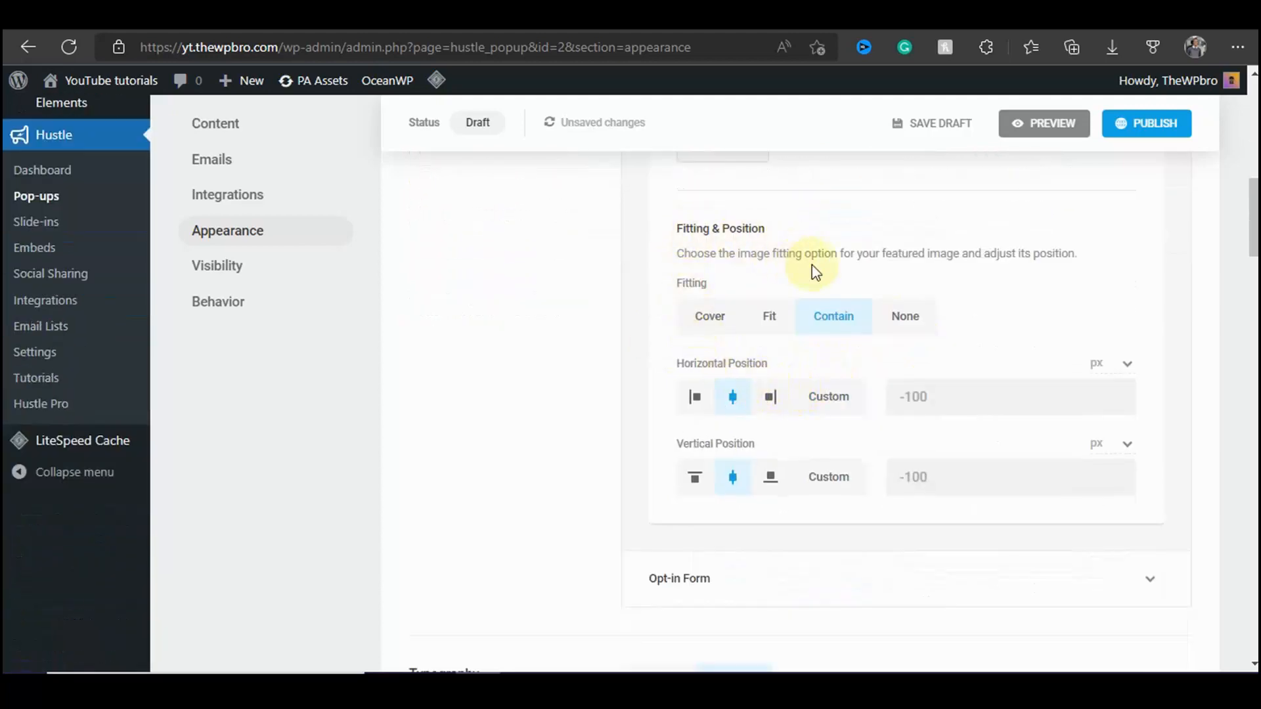
Step: Examine the opt-in form's layout and field options, followed by the pop-up's typography, font style and color palette settings
scroll(814, 271, down, 3)
click(844, 328)
scroll(808, 342, down, 2)
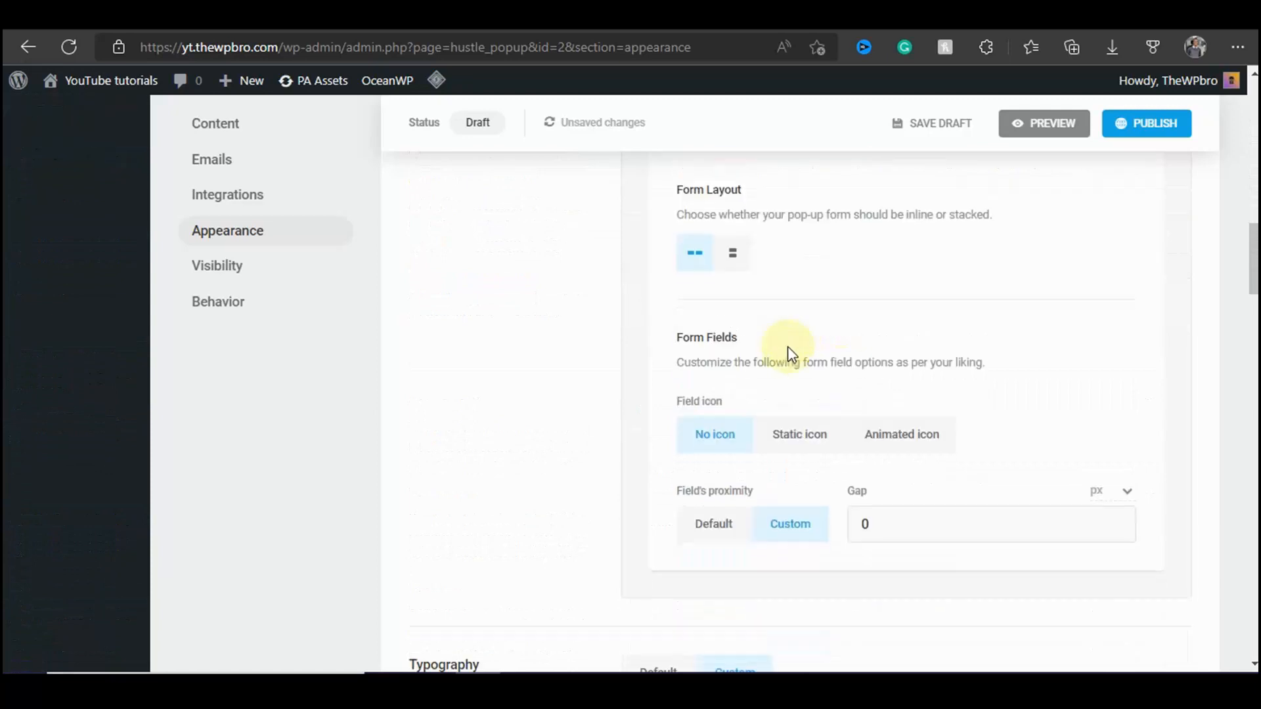
scroll(723, 295, down, 3)
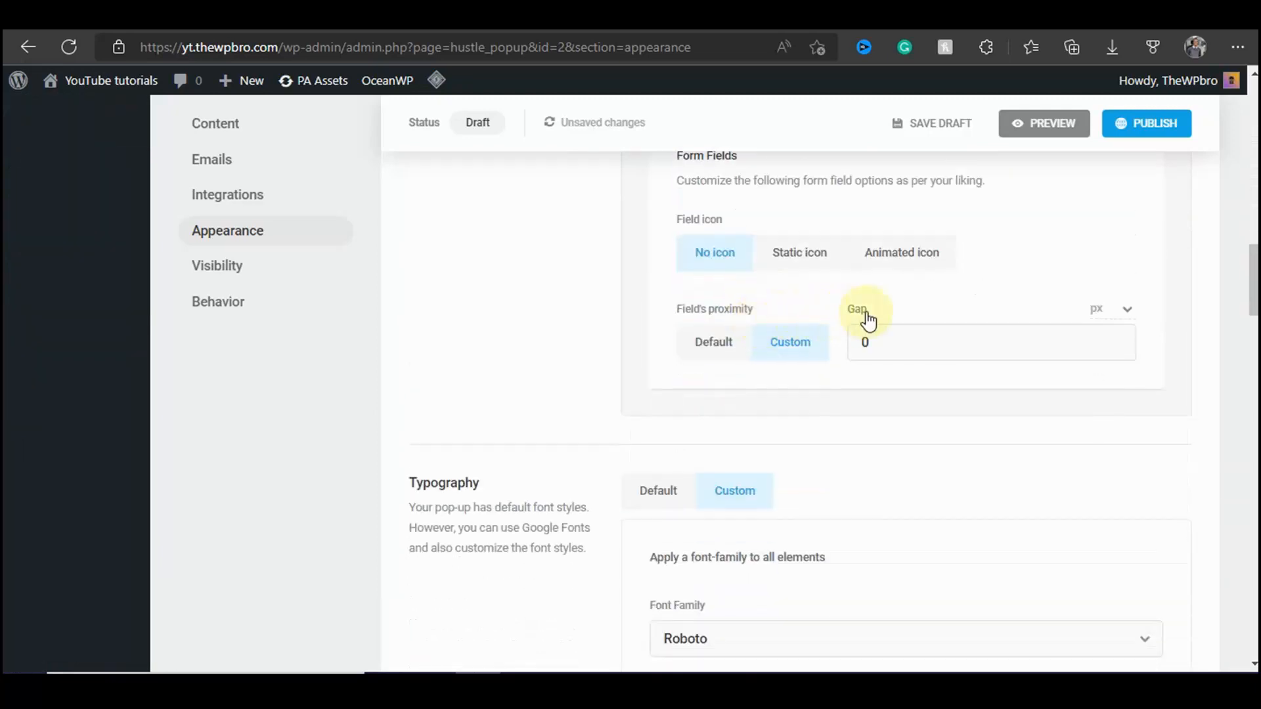
scroll(867, 318, down, 4)
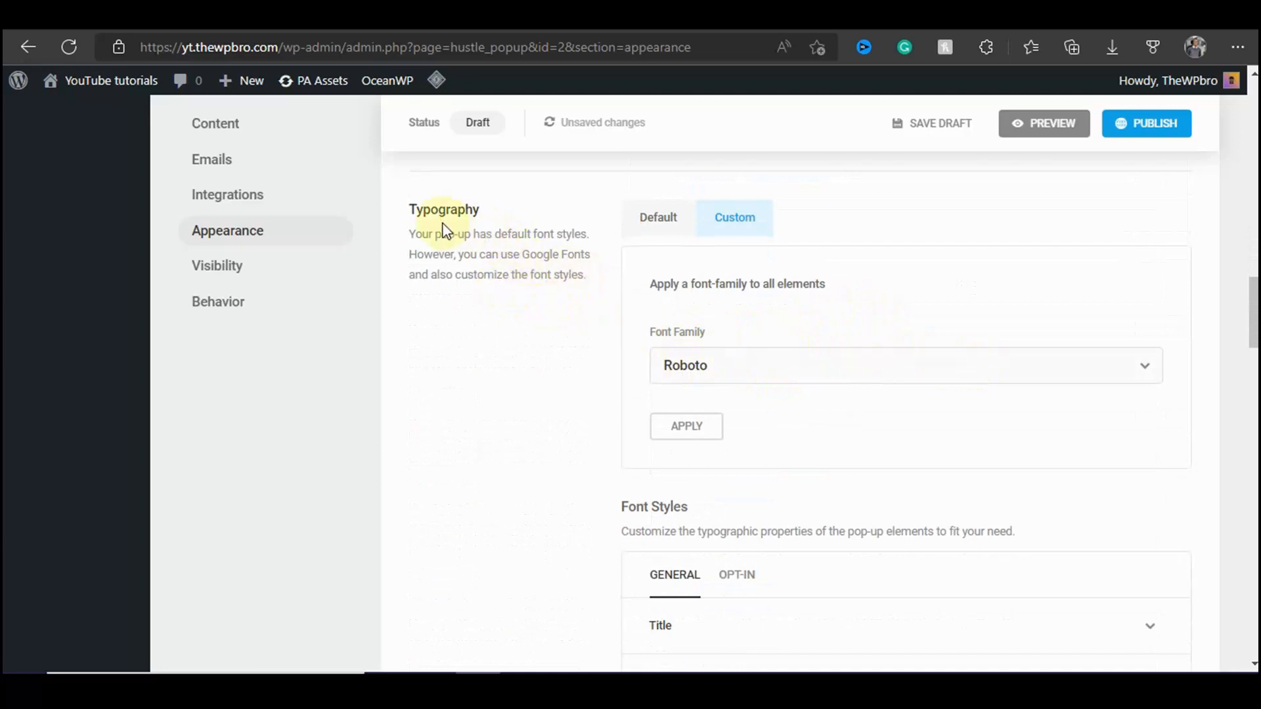
scroll(865, 290, down, 3)
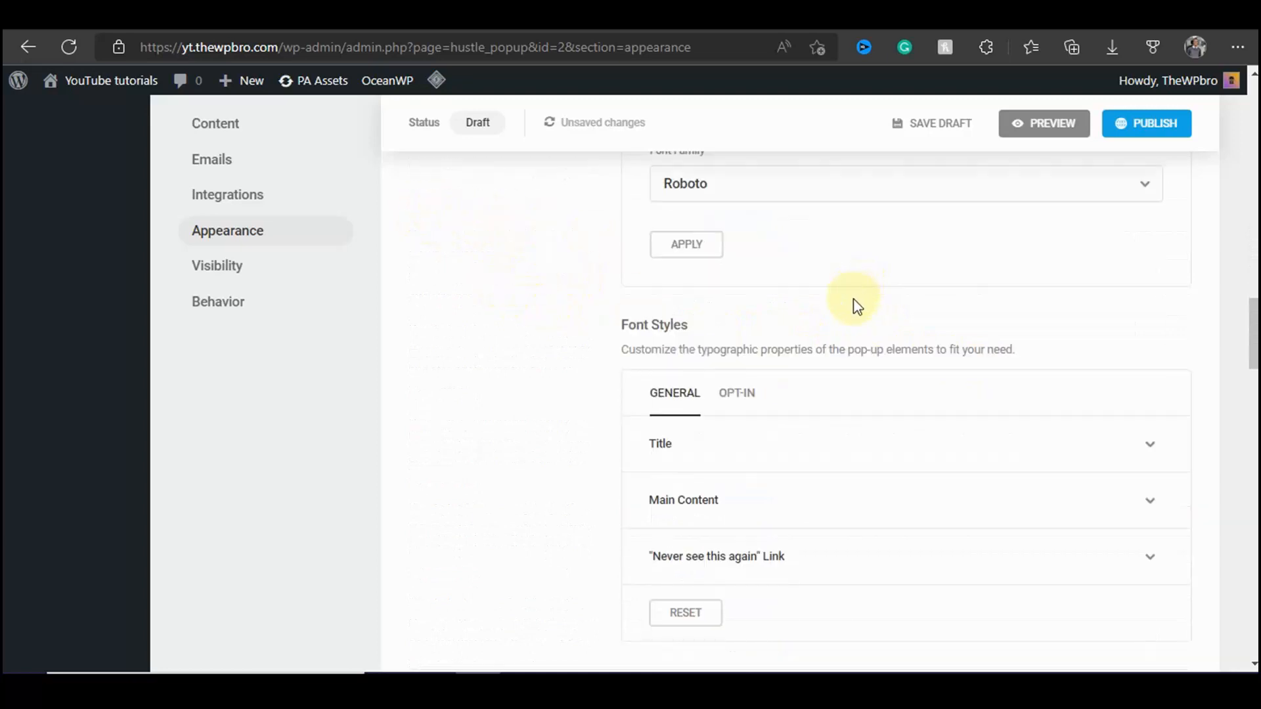
scroll(853, 304, down, 3)
scroll(846, 313, down, 4)
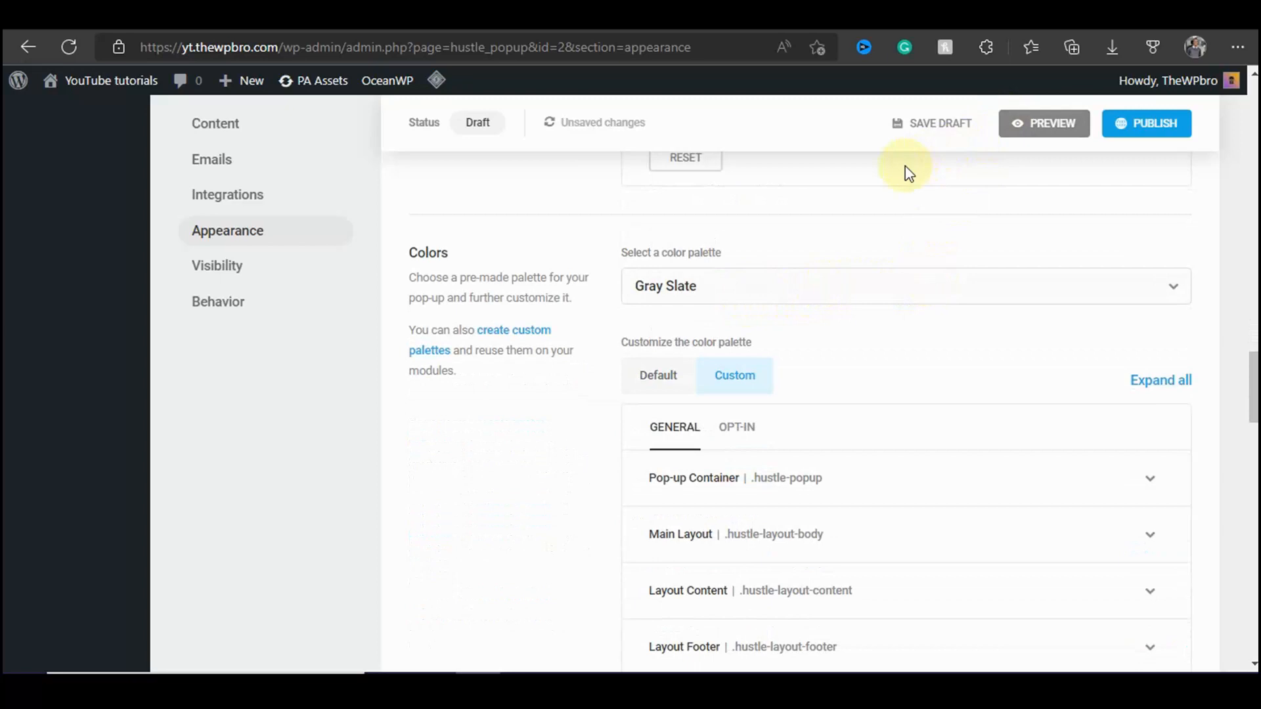
Step: Preview the Weekly Newsletter pop-up in the desktop view and return to its Appearance settings
click(1016, 126)
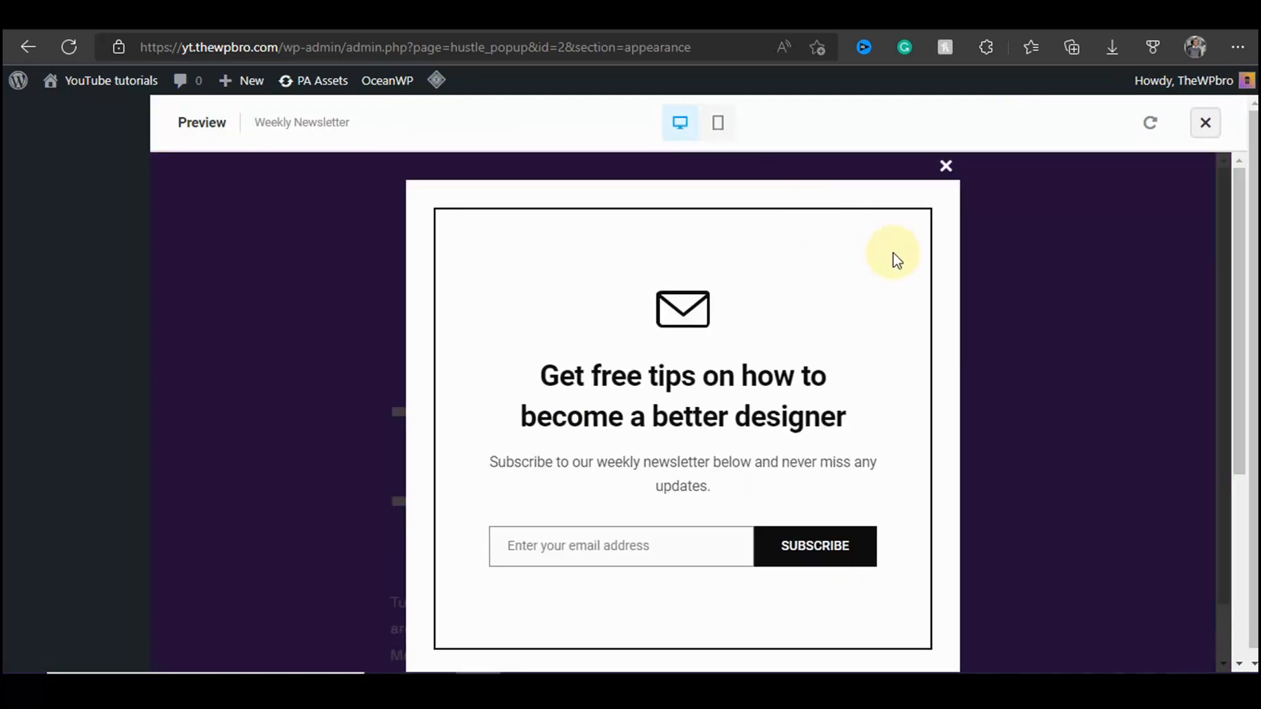
click(946, 167)
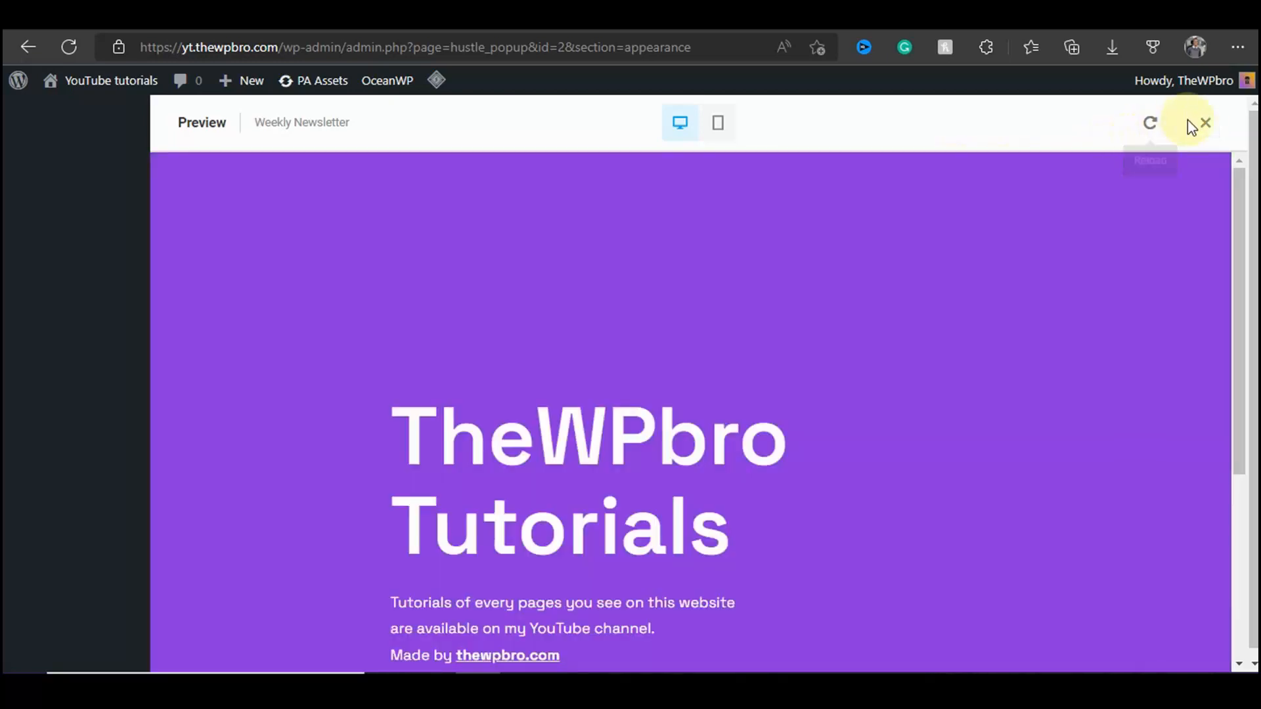
click(1204, 123)
Step: Leave the remaining Appearance options at their current values and continue to the pop-up's Visibility settings
scroll(890, 301, down, 12)
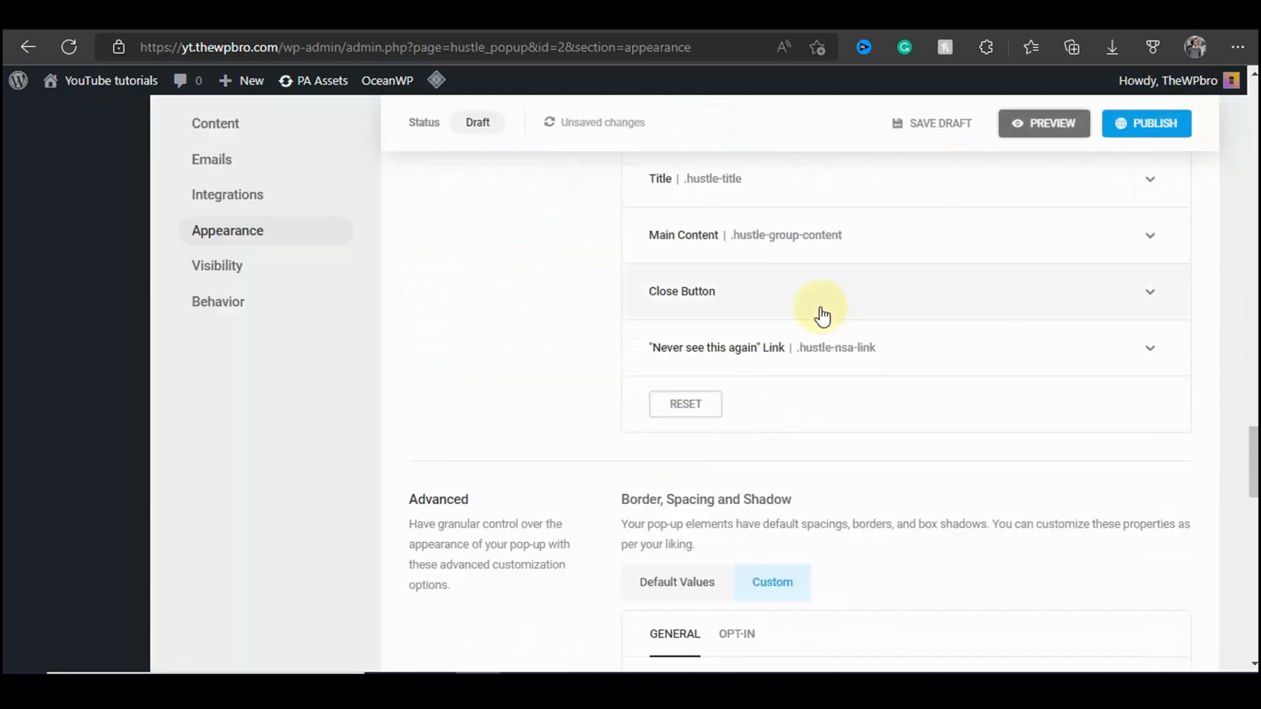
scroll(712, 325, down, 18)
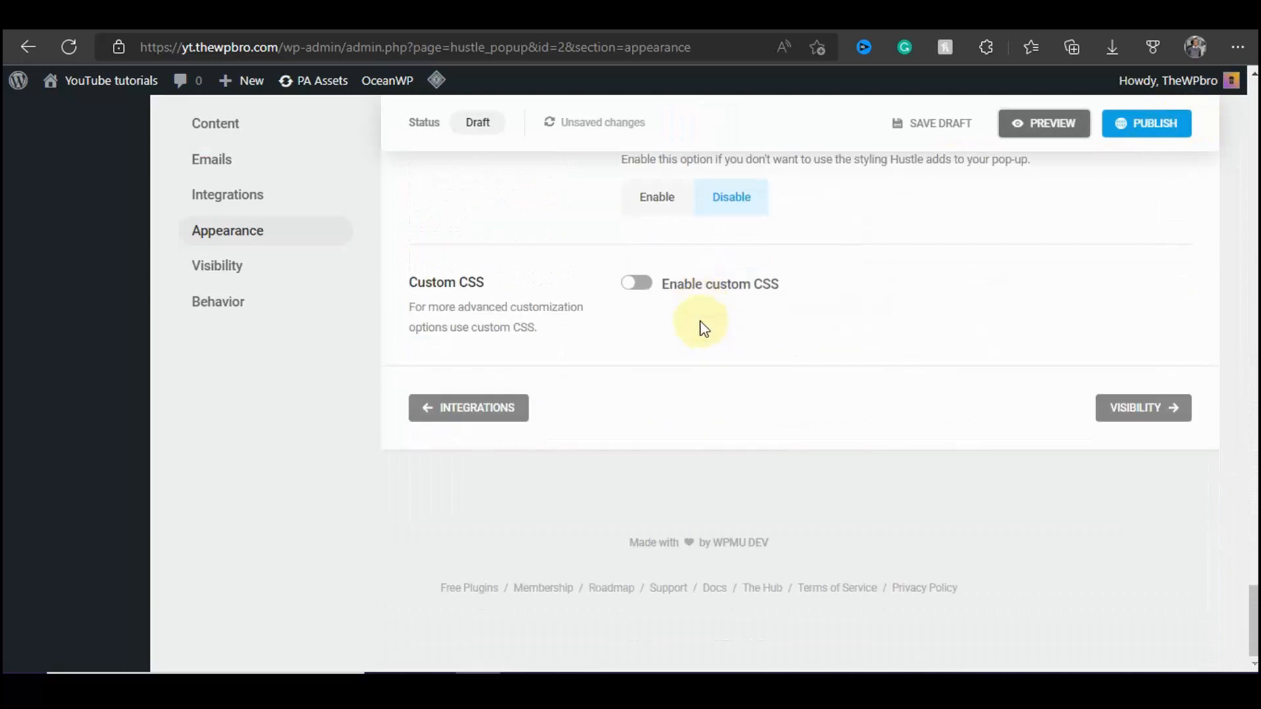
click(1112, 418)
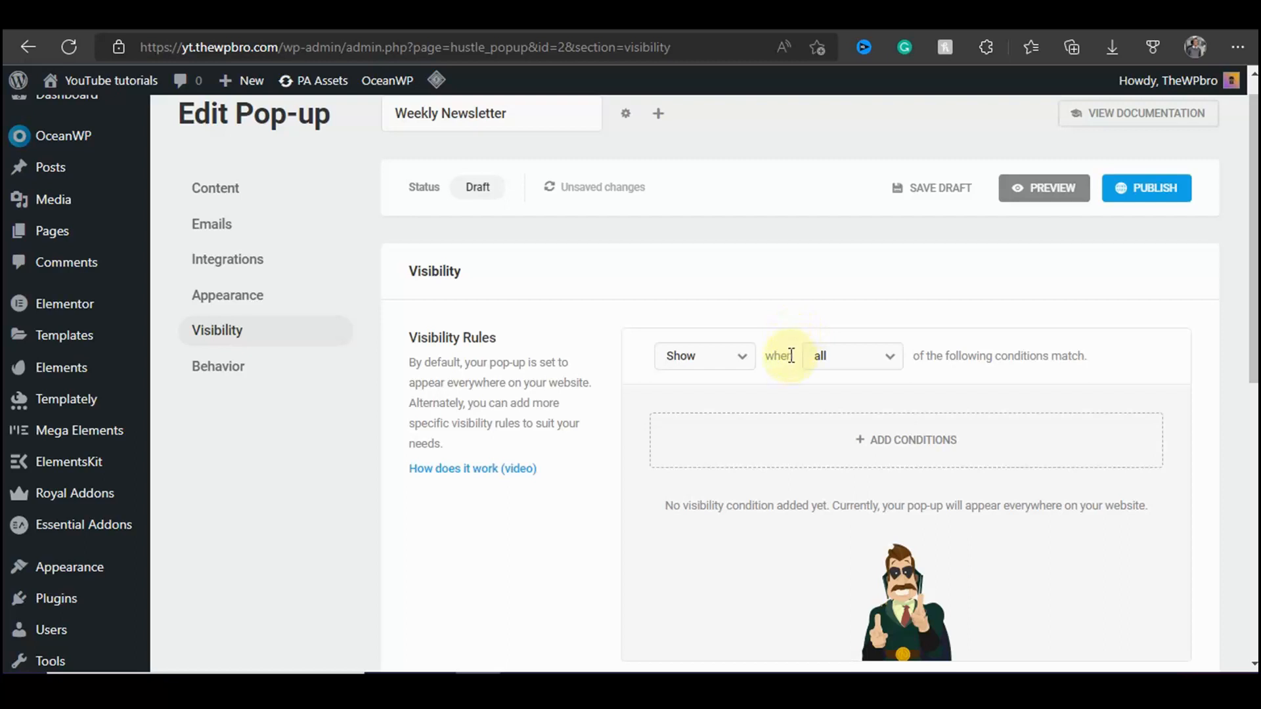
Step: Add a Posts condition to the pop-up's visibility rules
scroll(791, 355, down, 1)
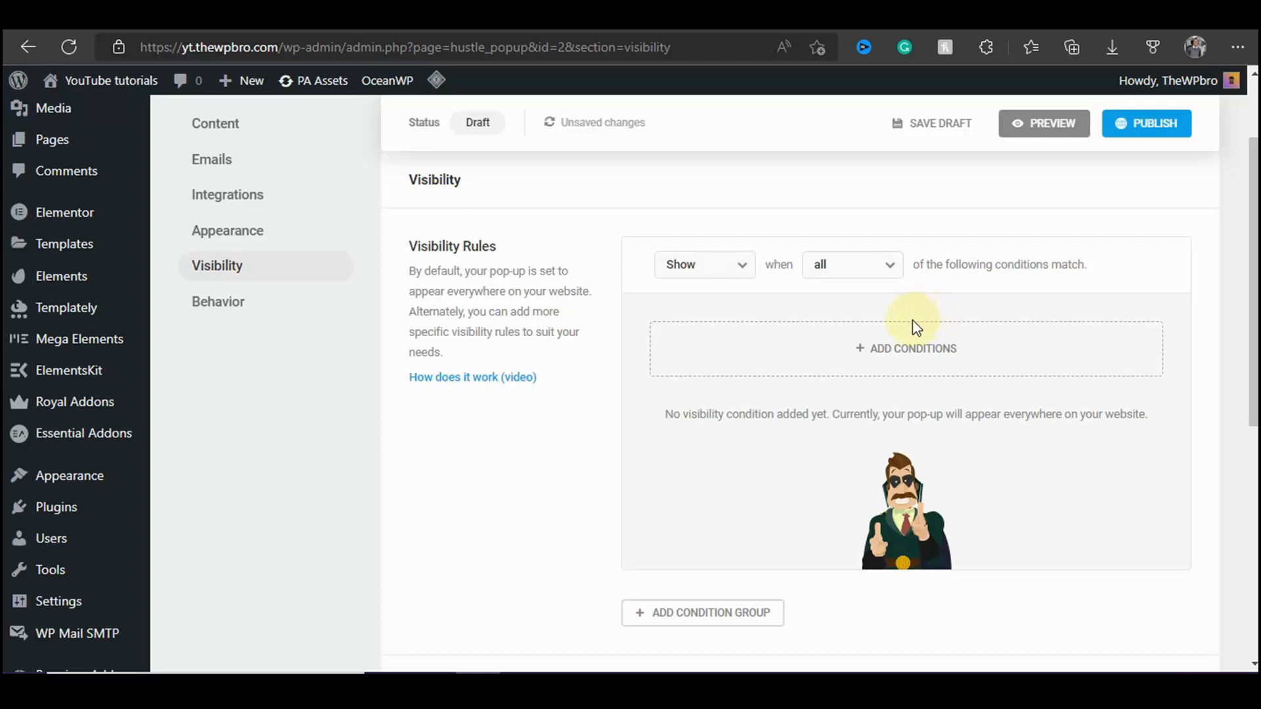
click(892, 350)
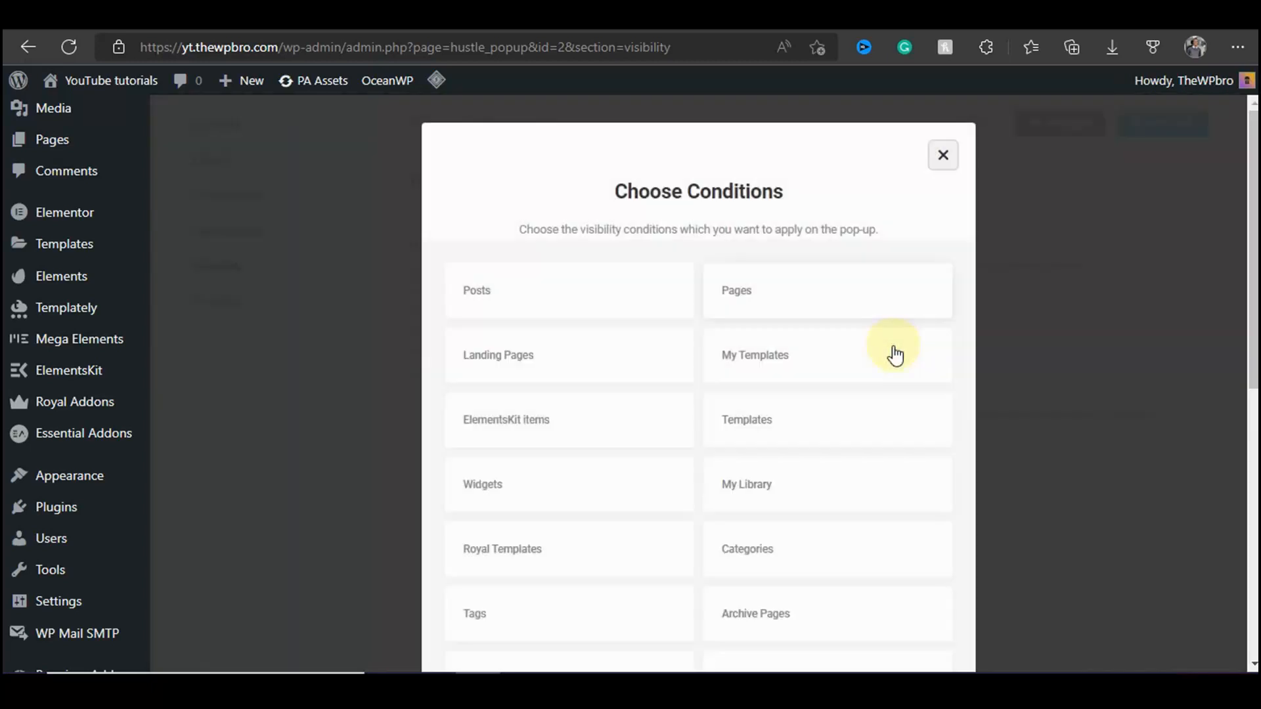
click(569, 290)
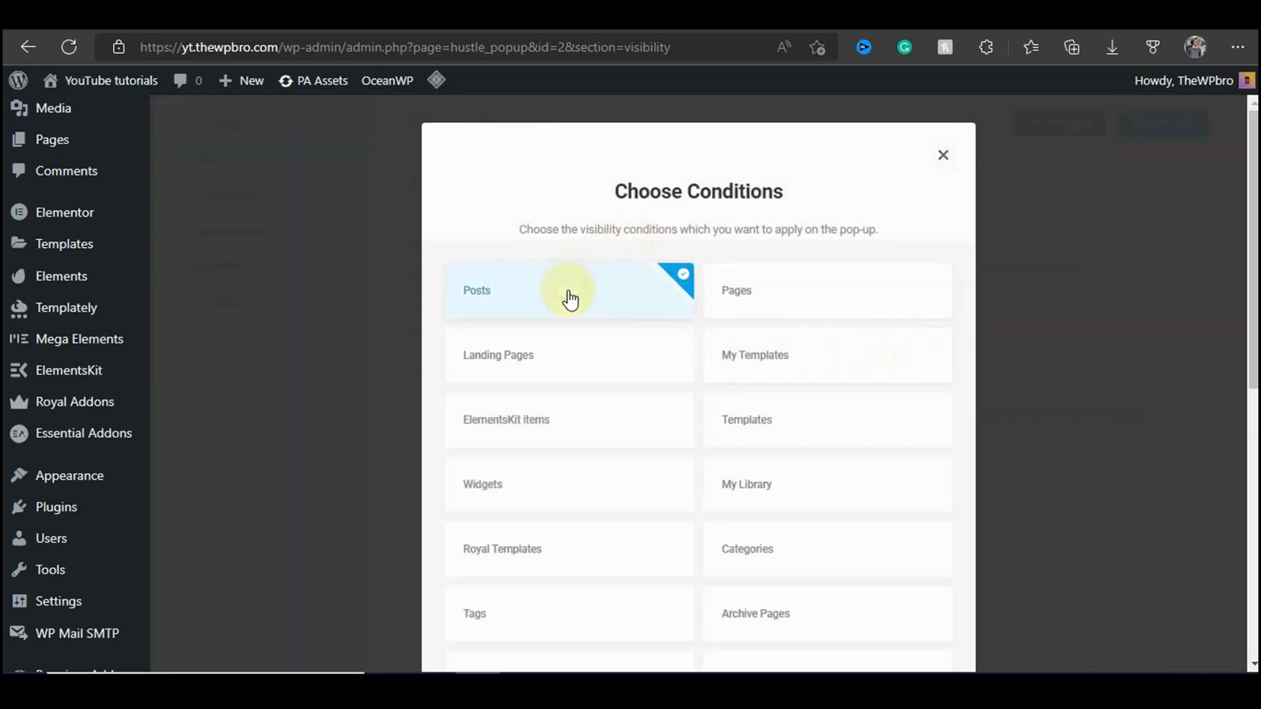
scroll(614, 304, down, 4)
scroll(623, 305, down, 4)
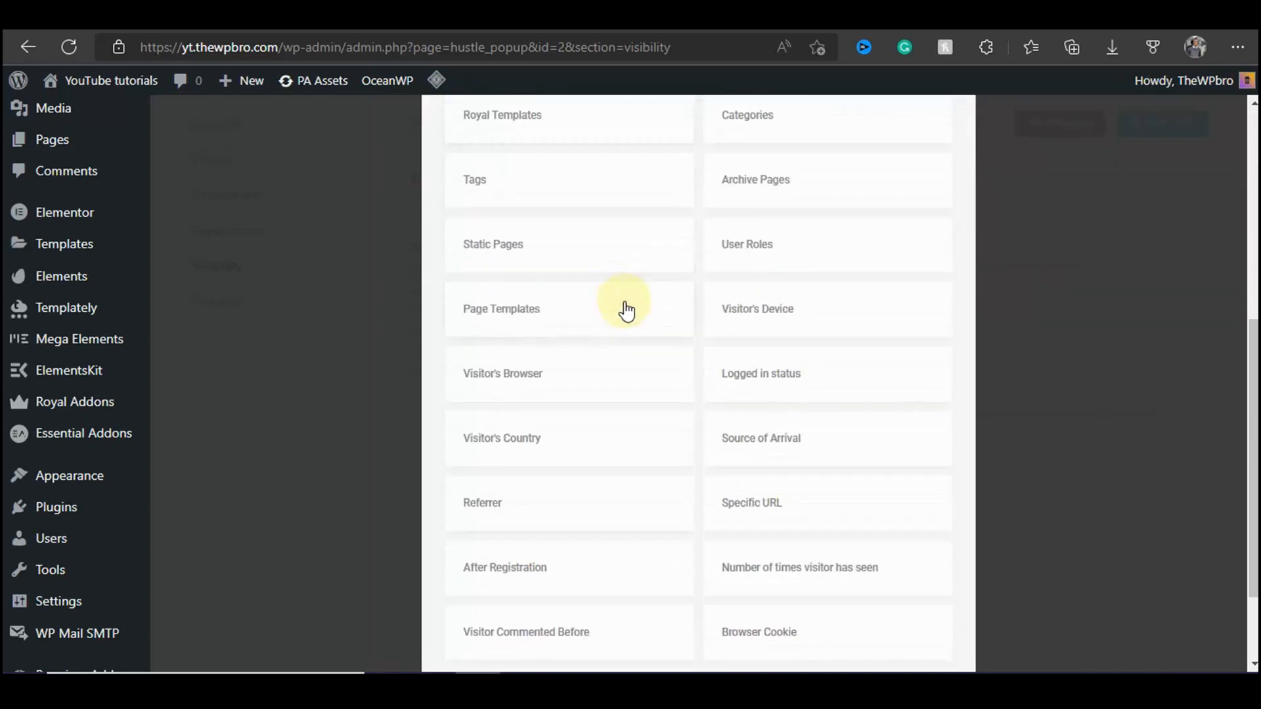
scroll(814, 394, down, 1)
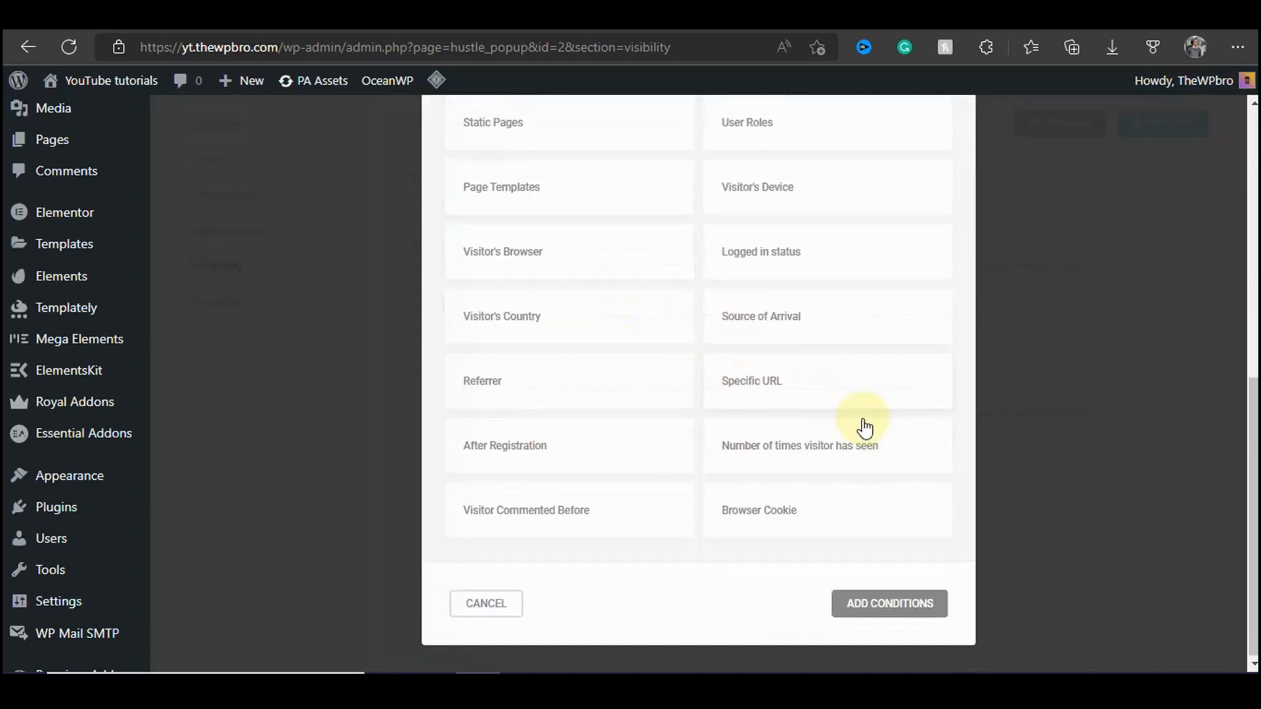
click(892, 605)
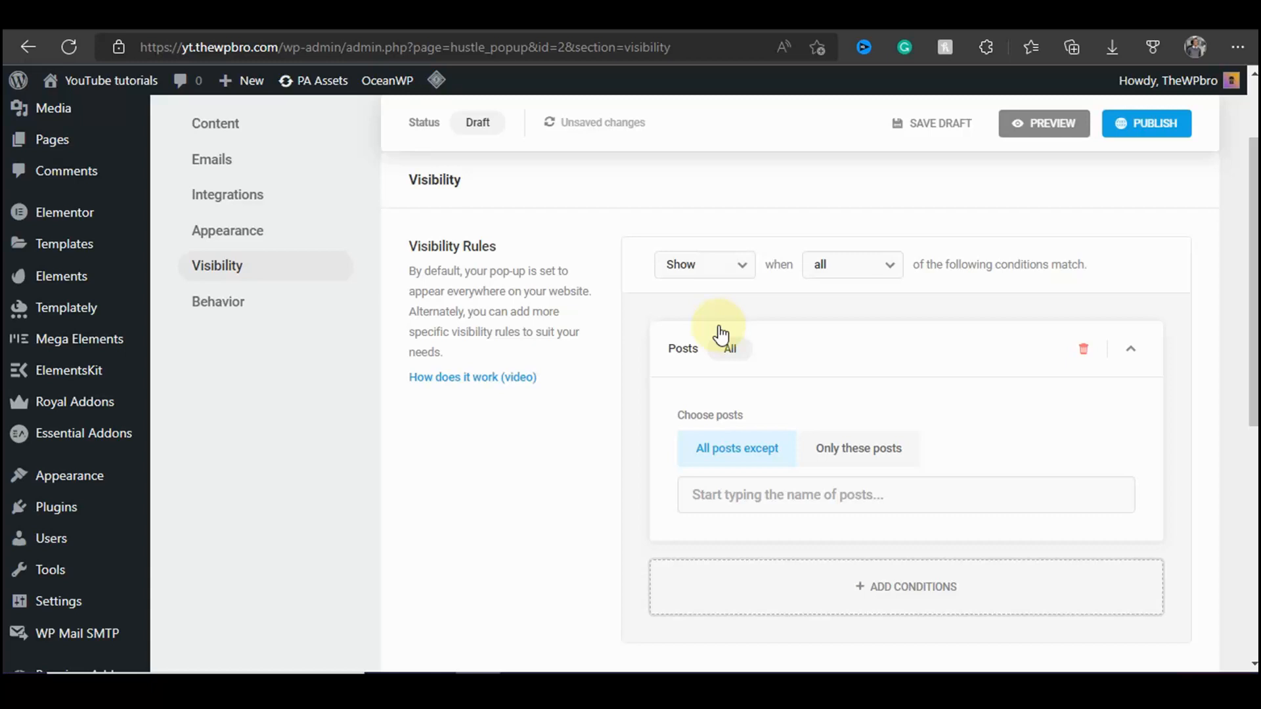
Step: Switch the Posts visibility condition to Only these posts, leave the post selection empty, and collapse the condition
scroll(844, 408, down, 1)
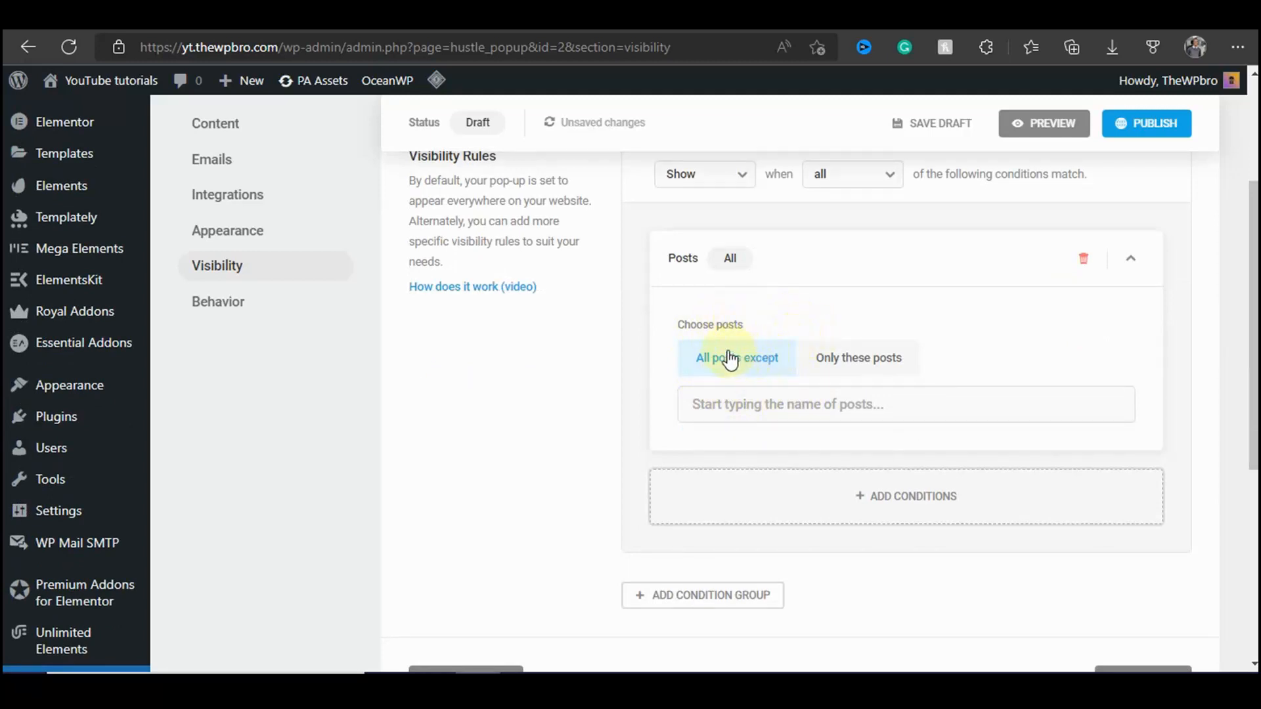
click(737, 403)
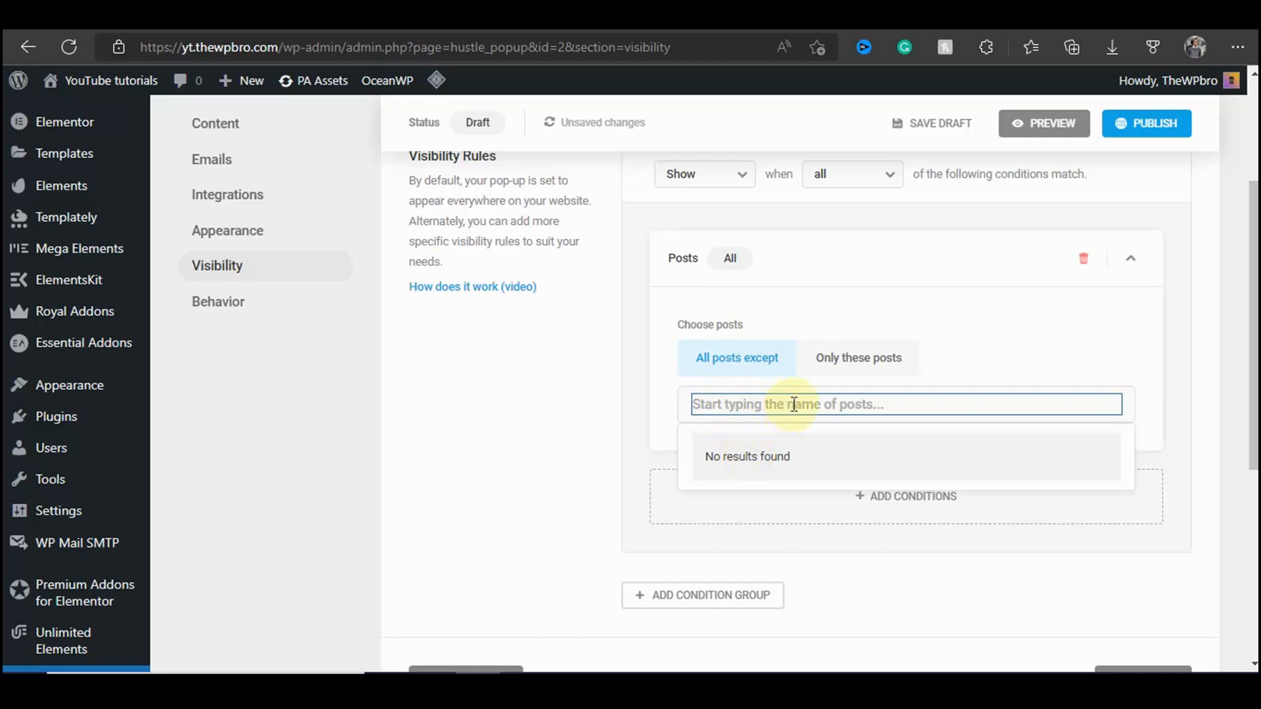
click(833, 326)
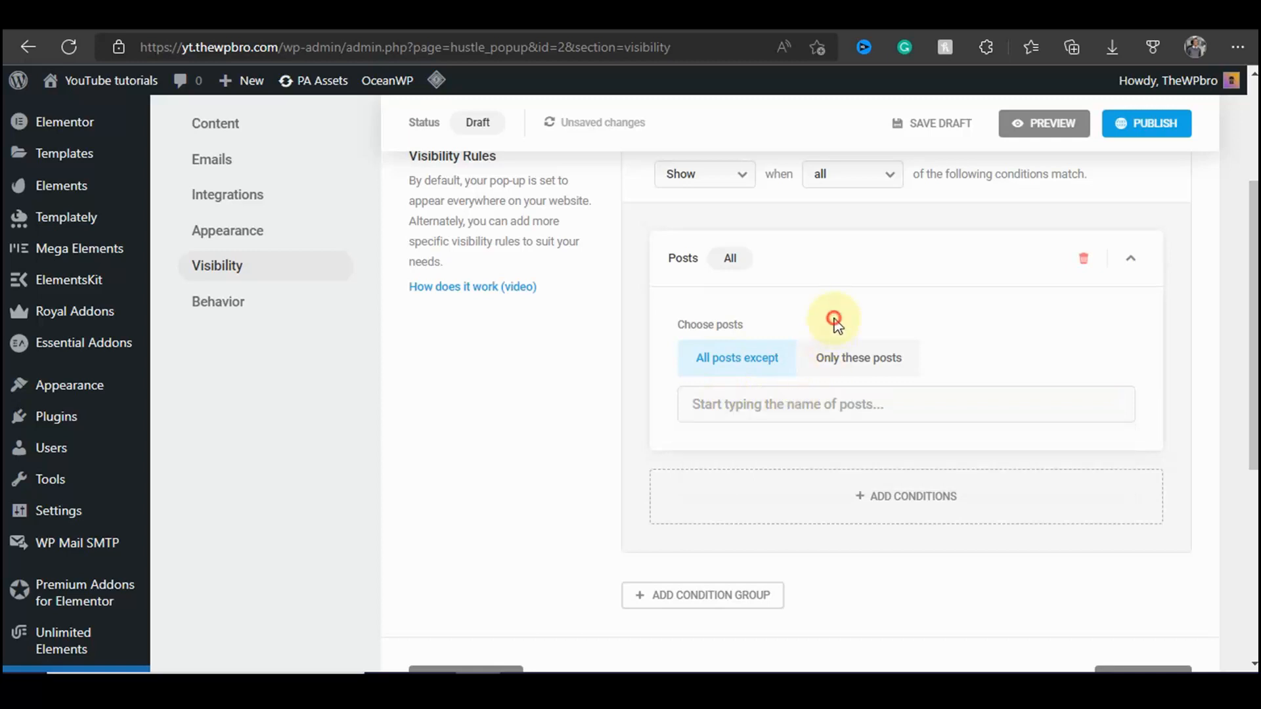
click(874, 368)
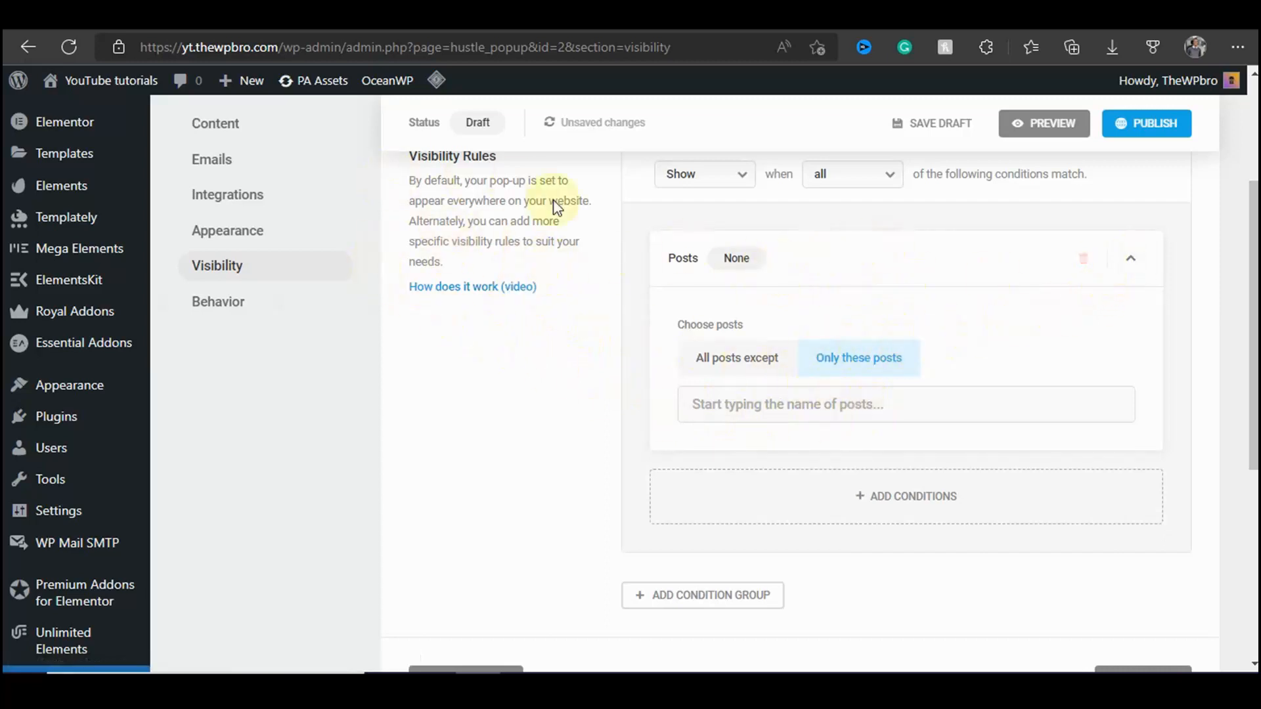
scroll(678, 213, up, 2)
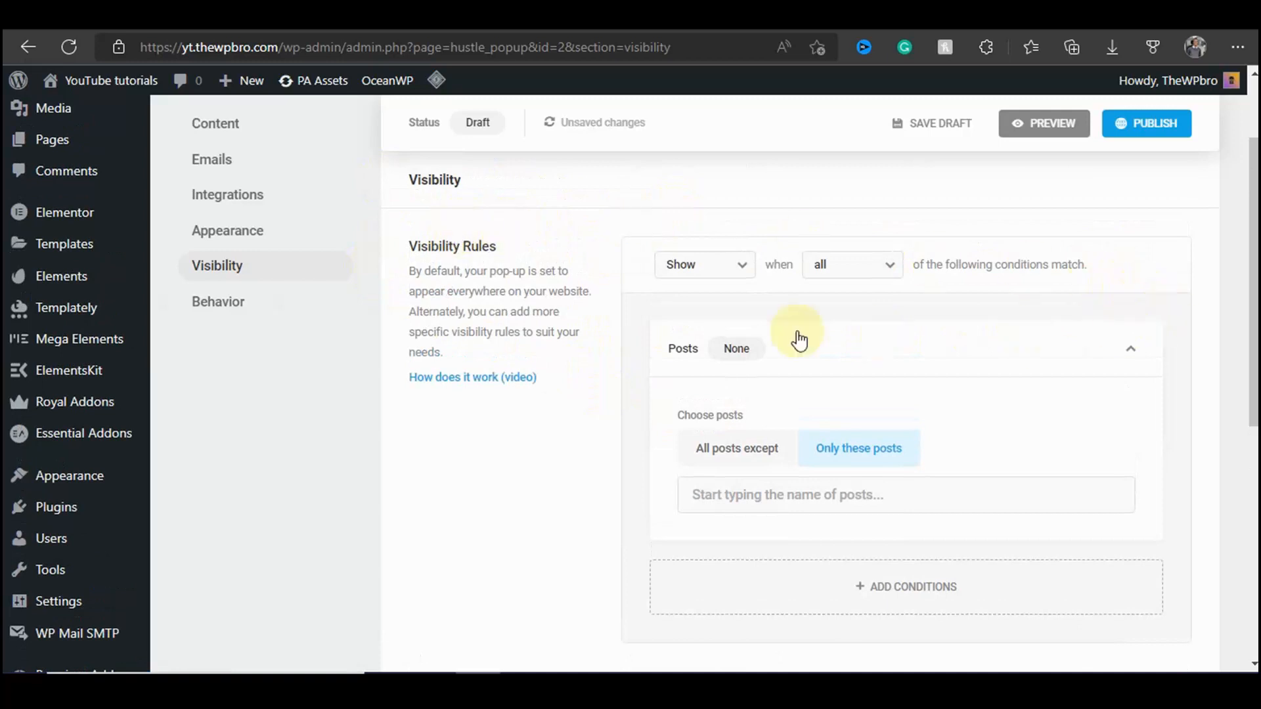
click(1132, 349)
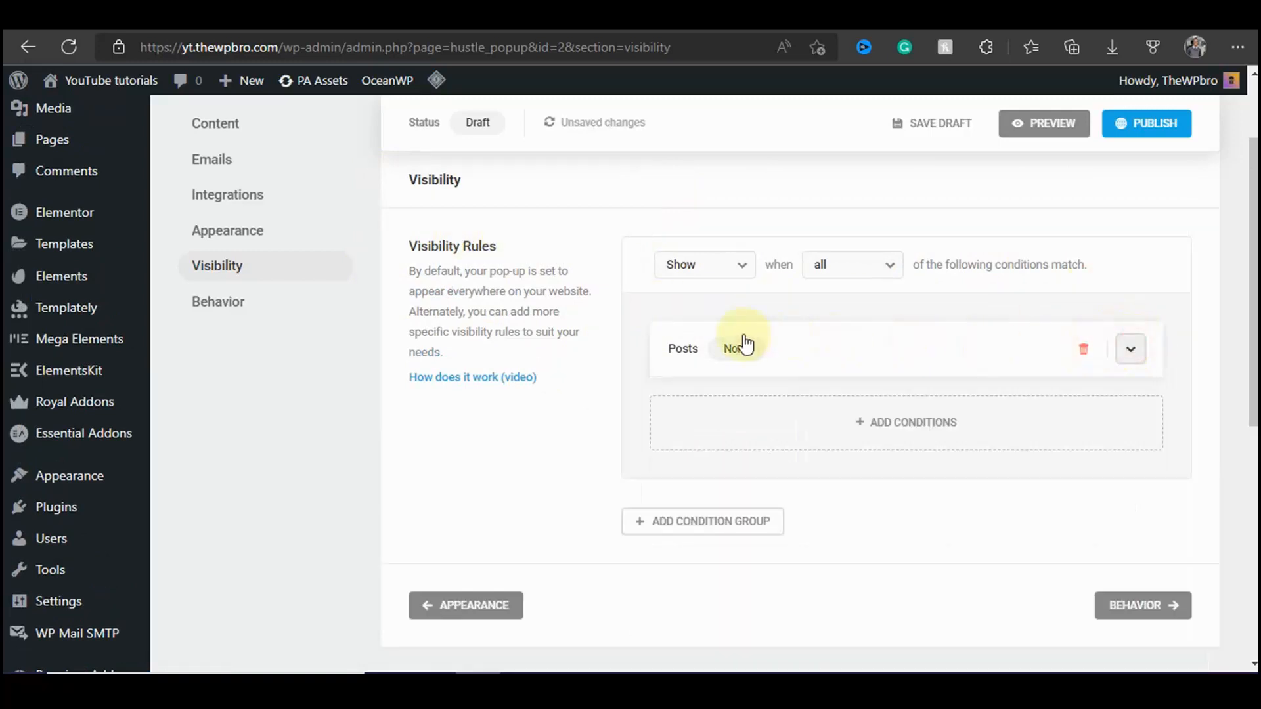
Step: Examine the full list of visibility conditions available for the pop-up, and close it without adding any
click(862, 429)
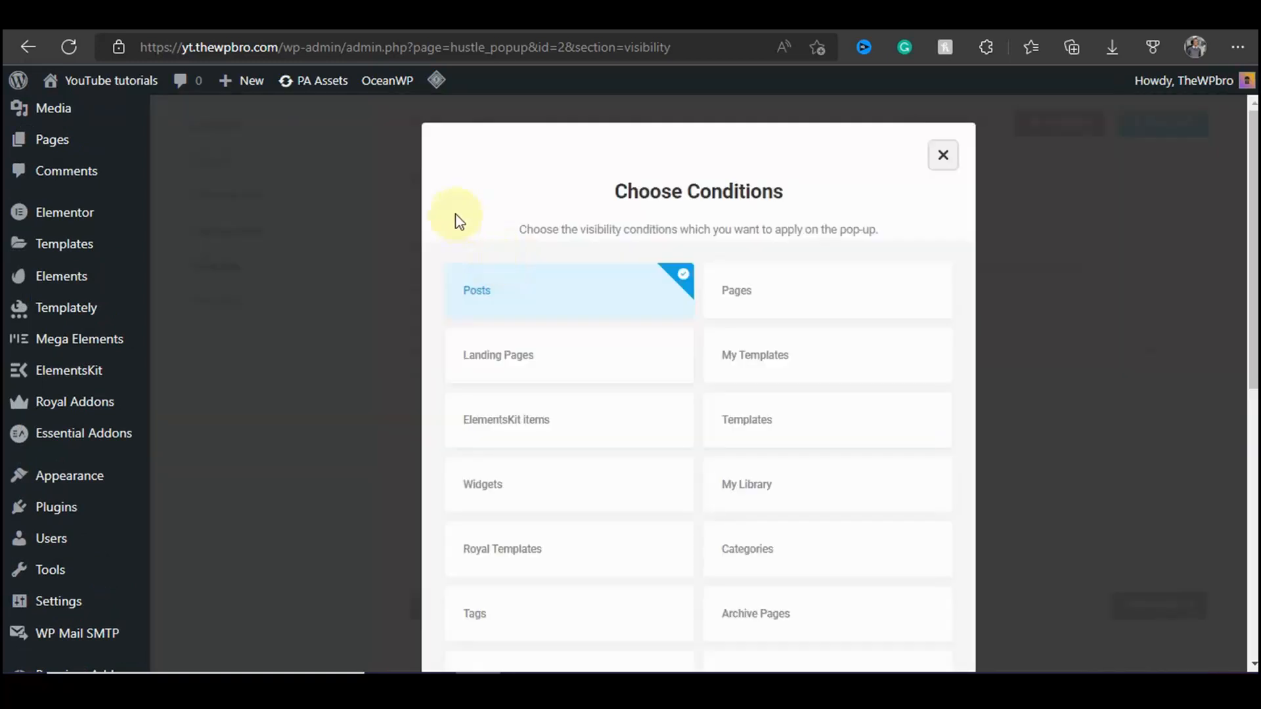
scroll(828, 211, down, 1)
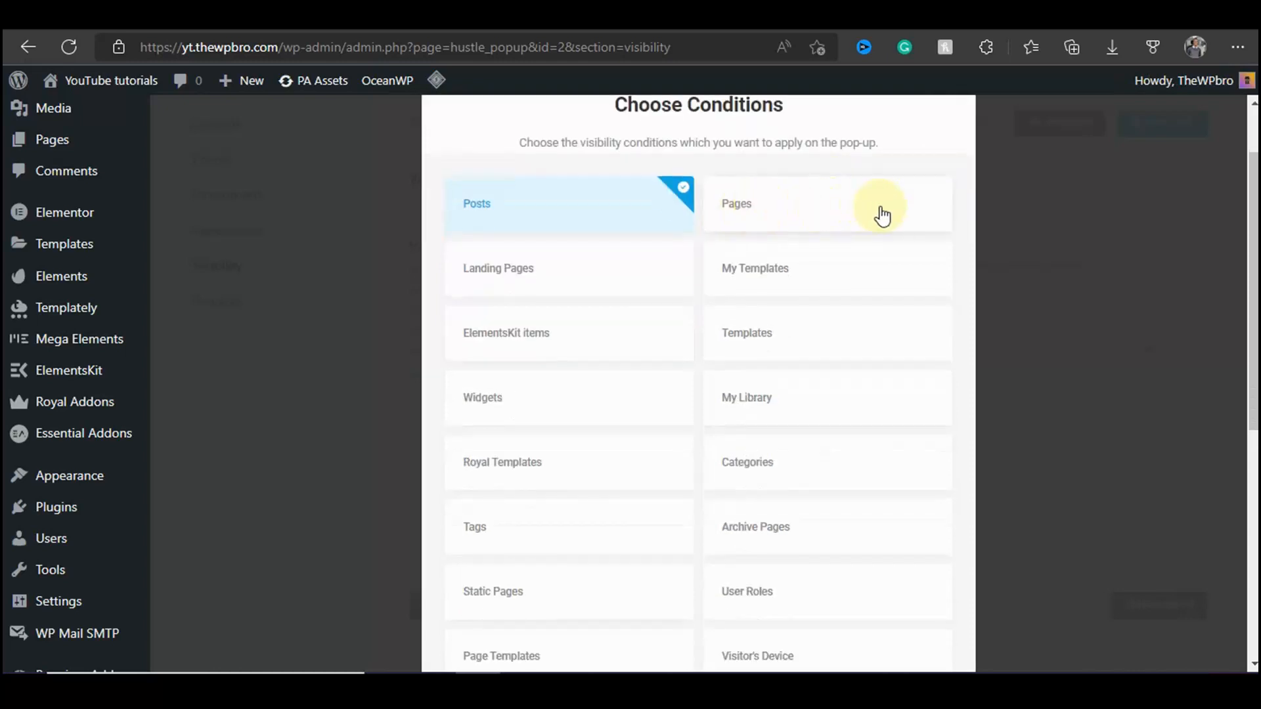
scroll(782, 356, down, 2)
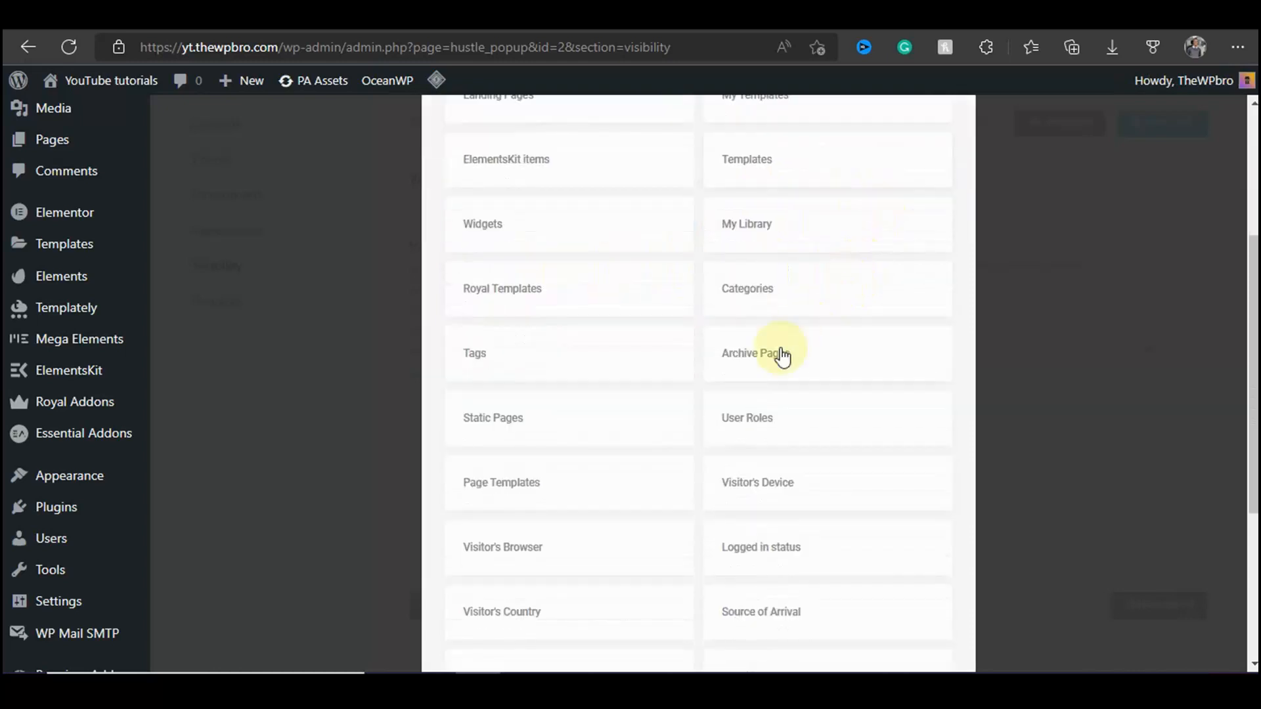
scroll(523, 454, down, 3)
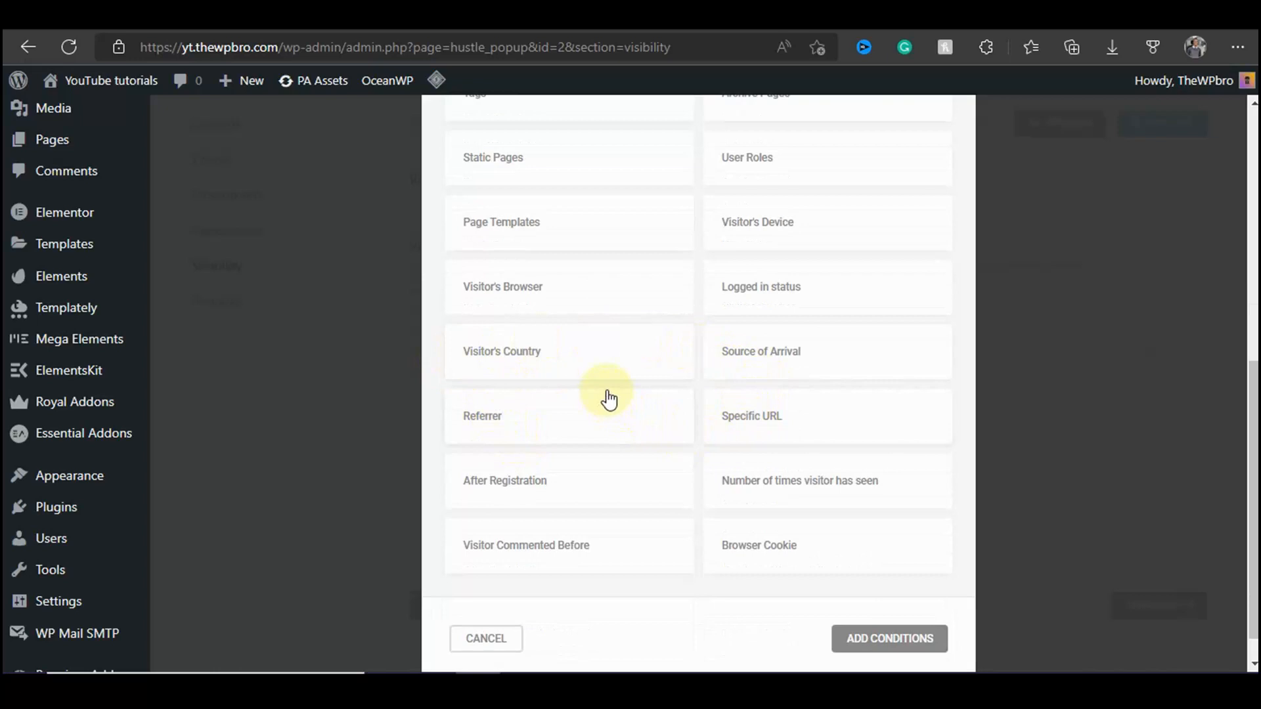
scroll(571, 451, down, 1)
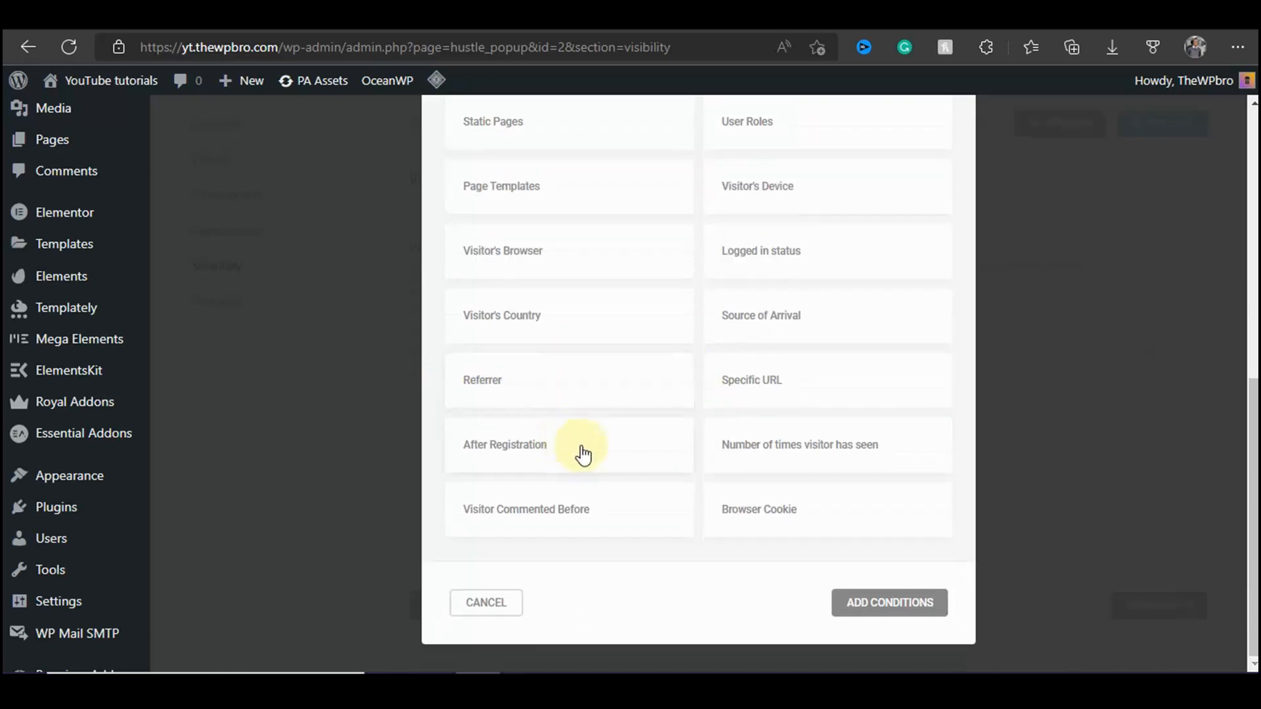
scroll(730, 407, up, 3)
scroll(599, 180, up, 3)
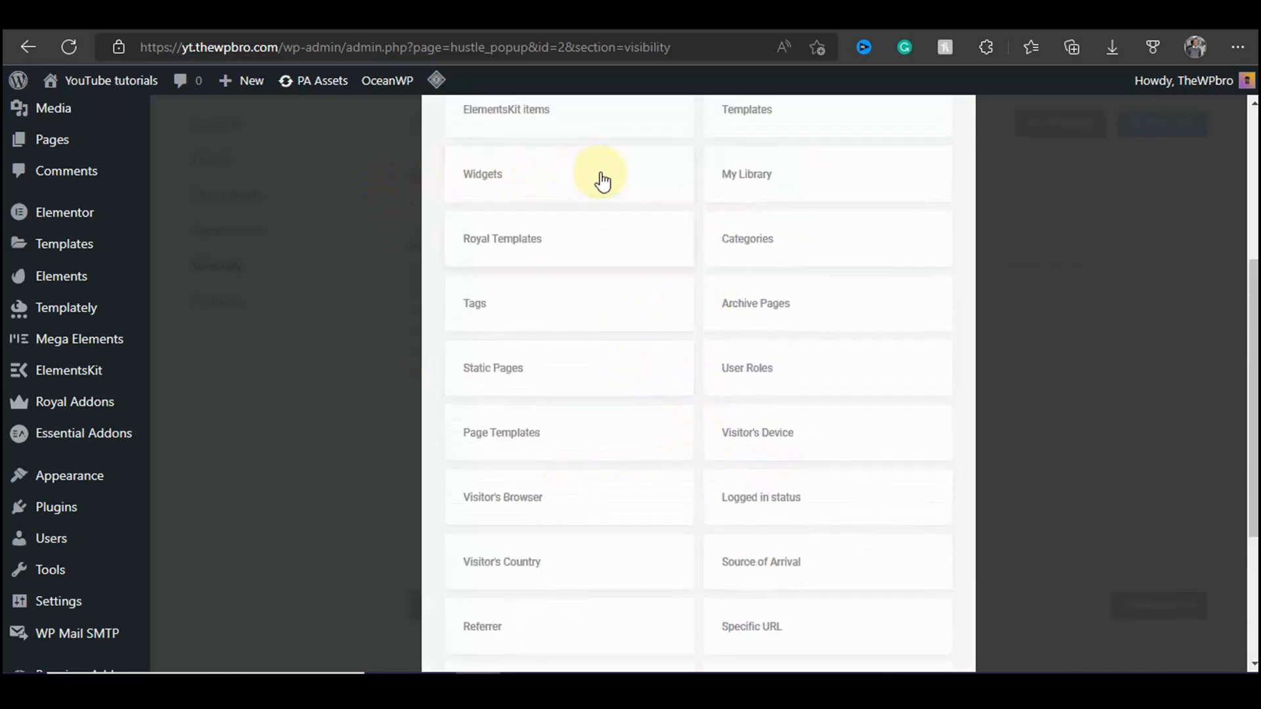
scroll(603, 182, down, 5)
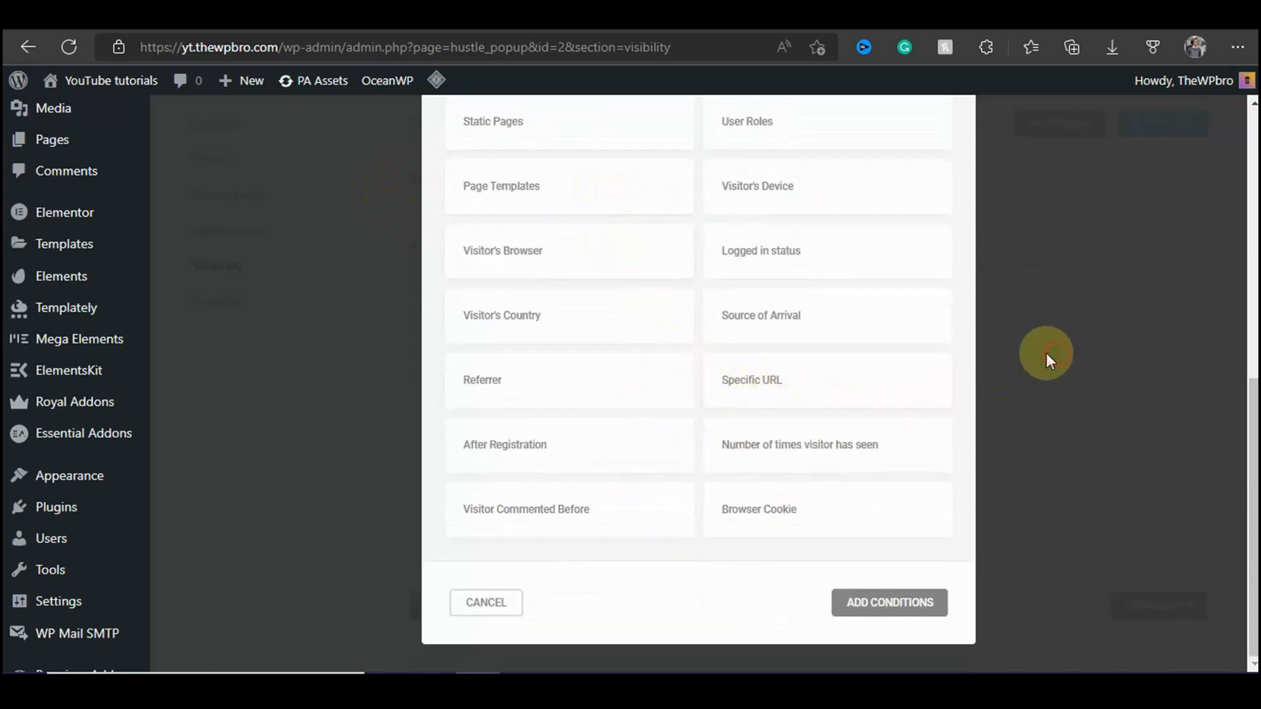
click(1047, 354)
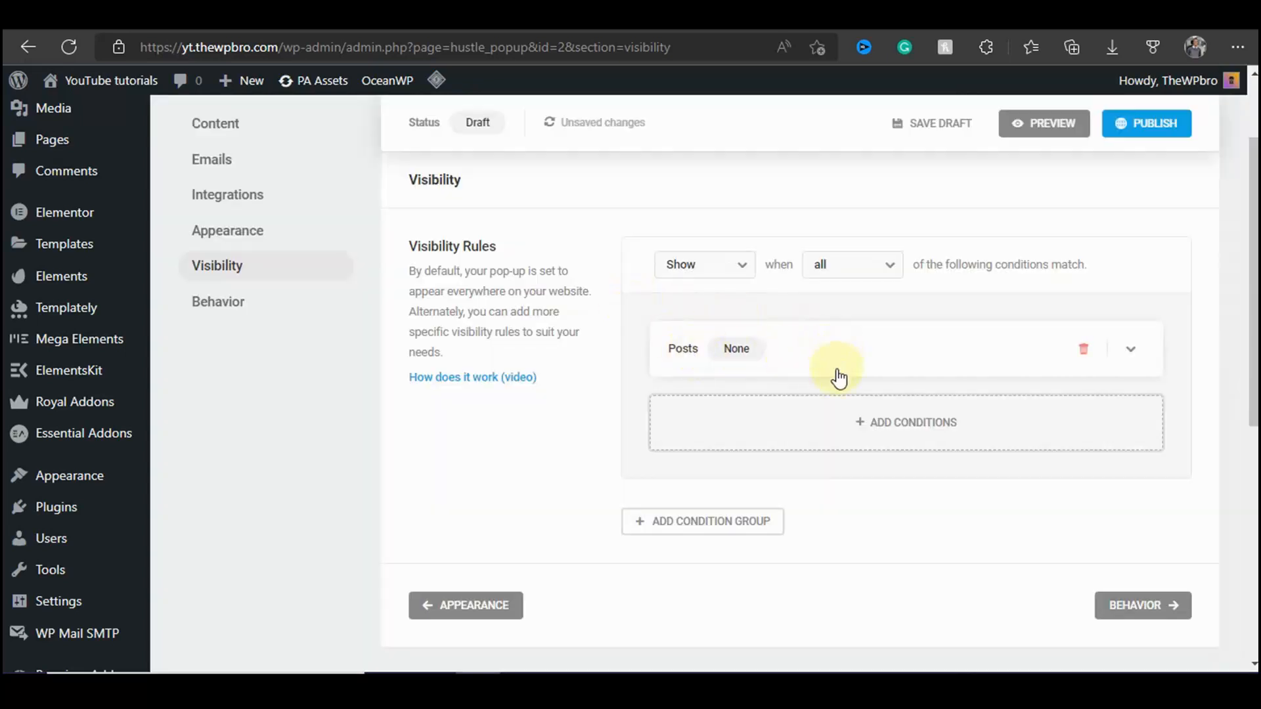
Step: Continue from the visibility rules to the pop-up's Behavior settings and locate the Schedule section
scroll(836, 375, down, 4)
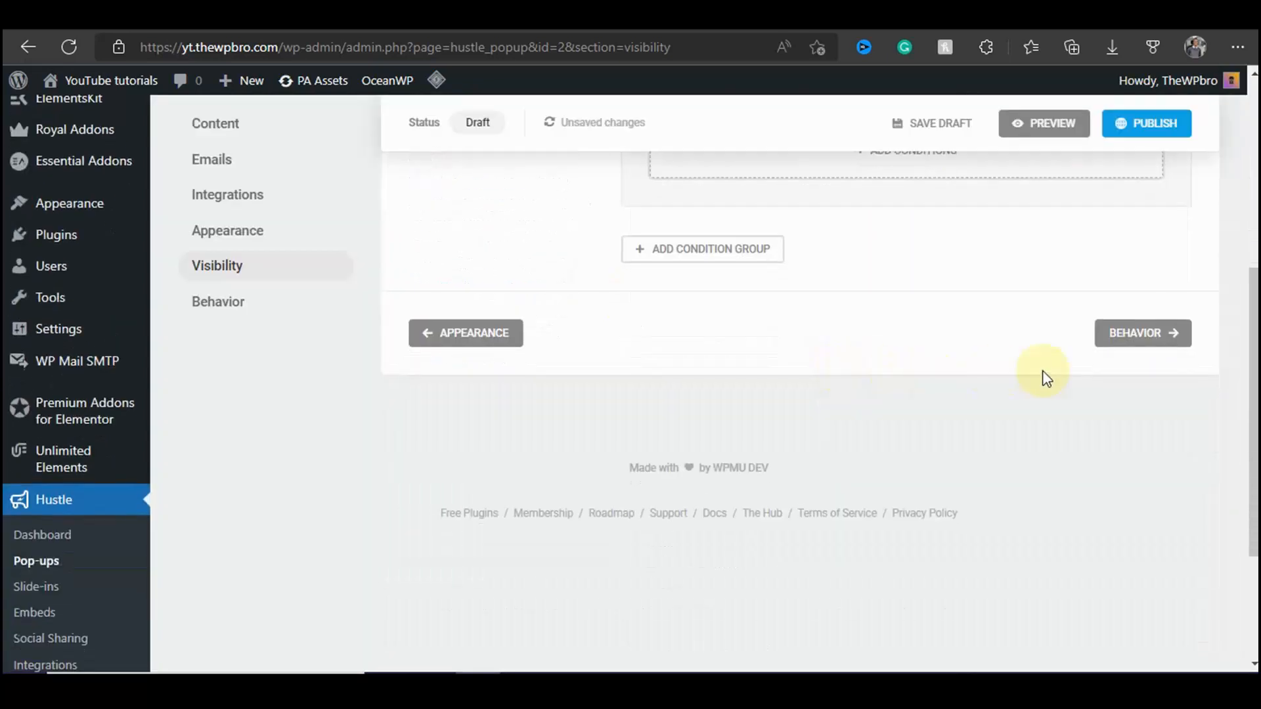
click(1142, 333)
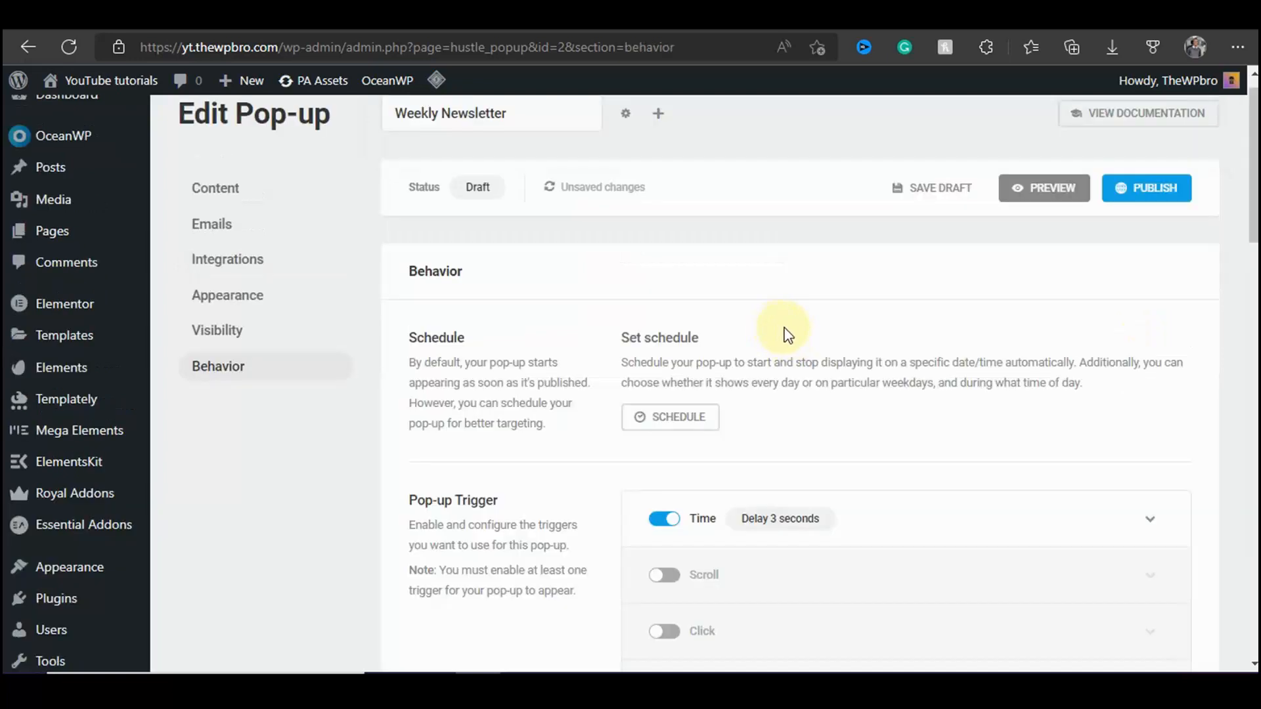
drag(417, 336, 495, 341)
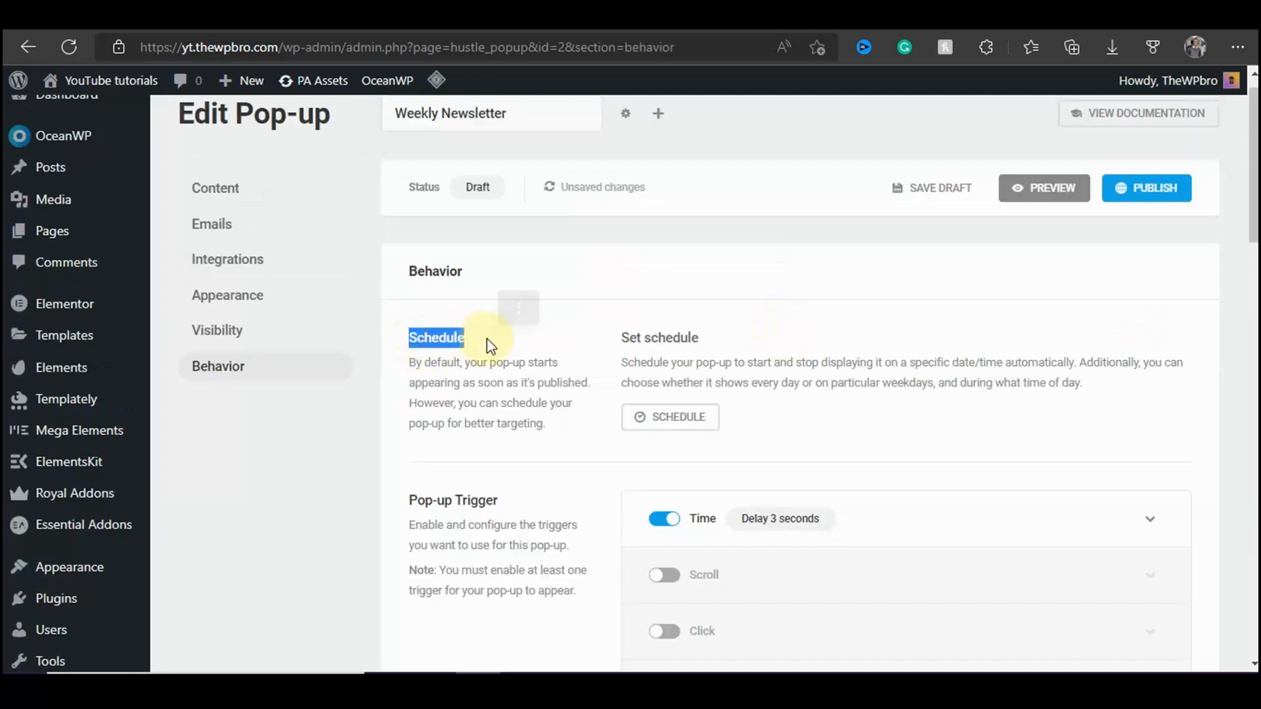
click(705, 315)
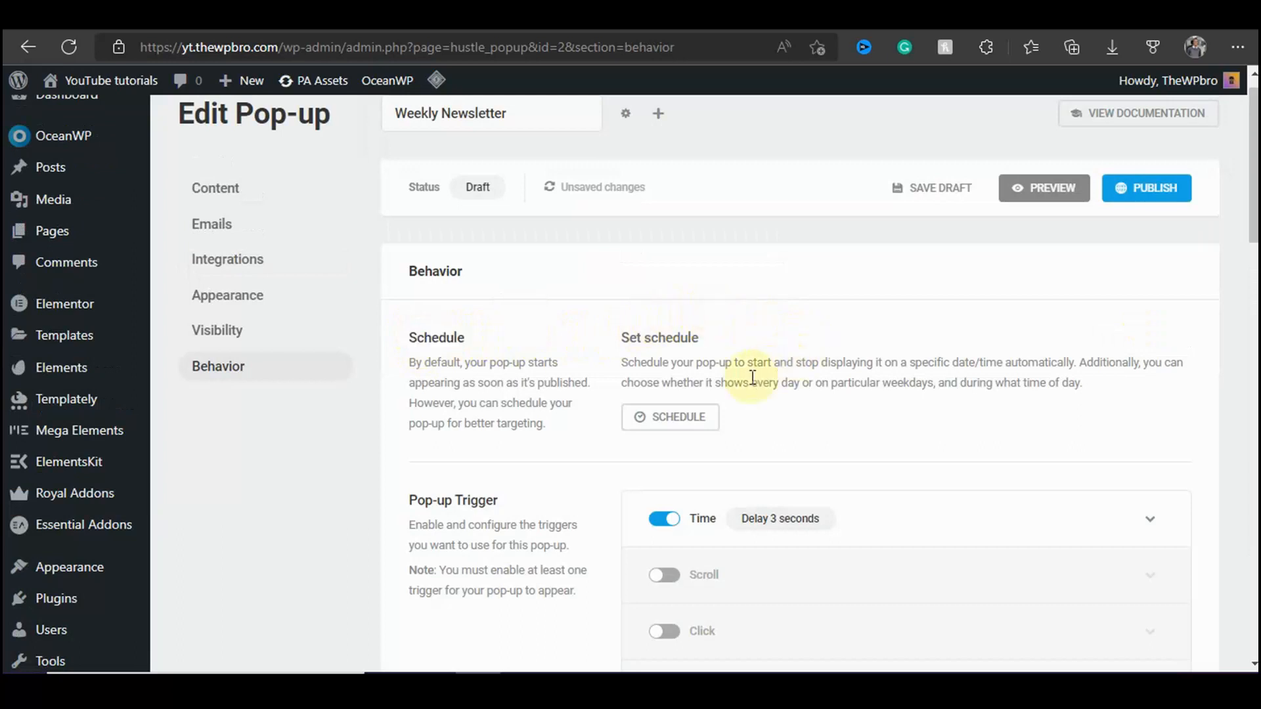
Step: Try out the schedule's All day and Selected weekdays options, including Monday, and close the schedule without saving
click(635, 418)
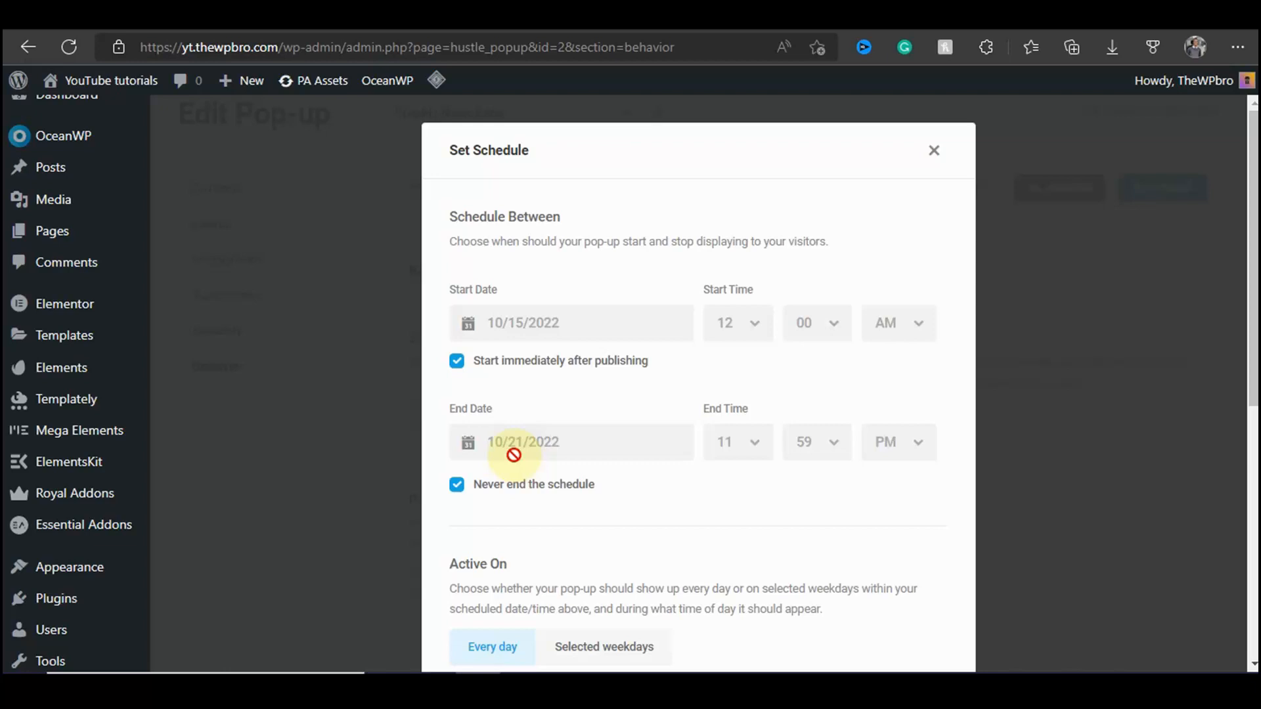
scroll(514, 455, down, 5)
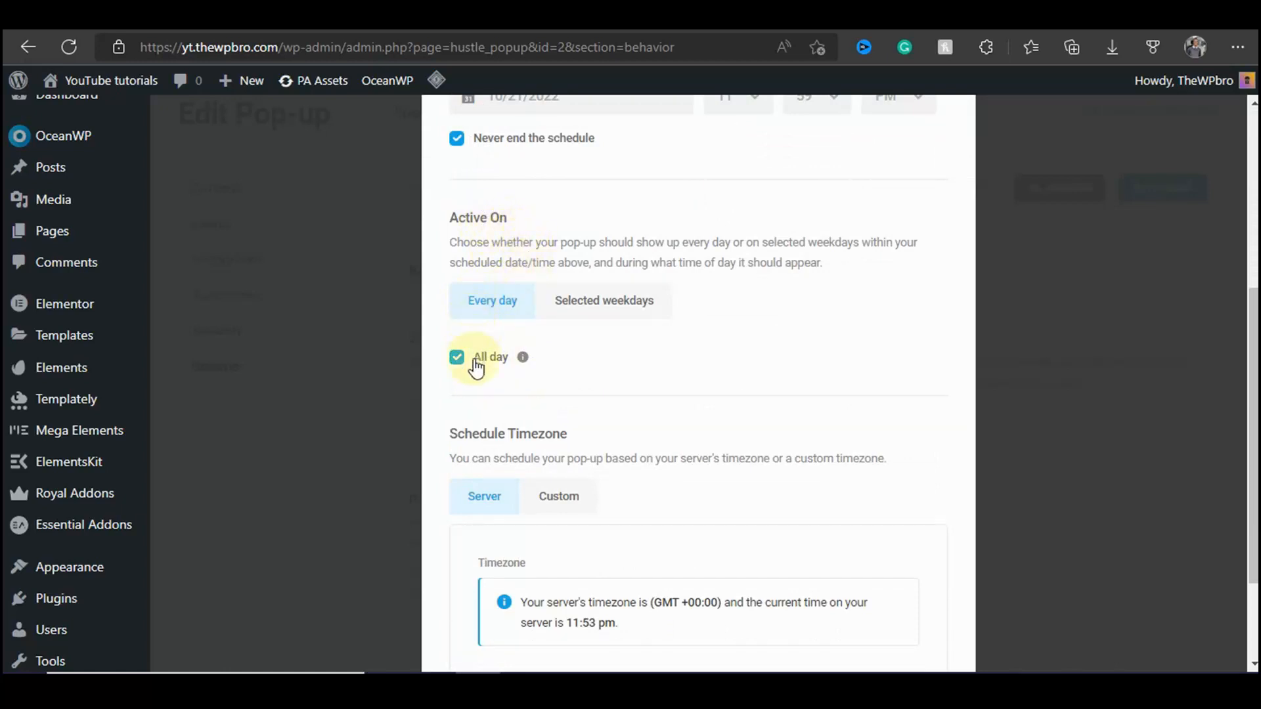
click(450, 358)
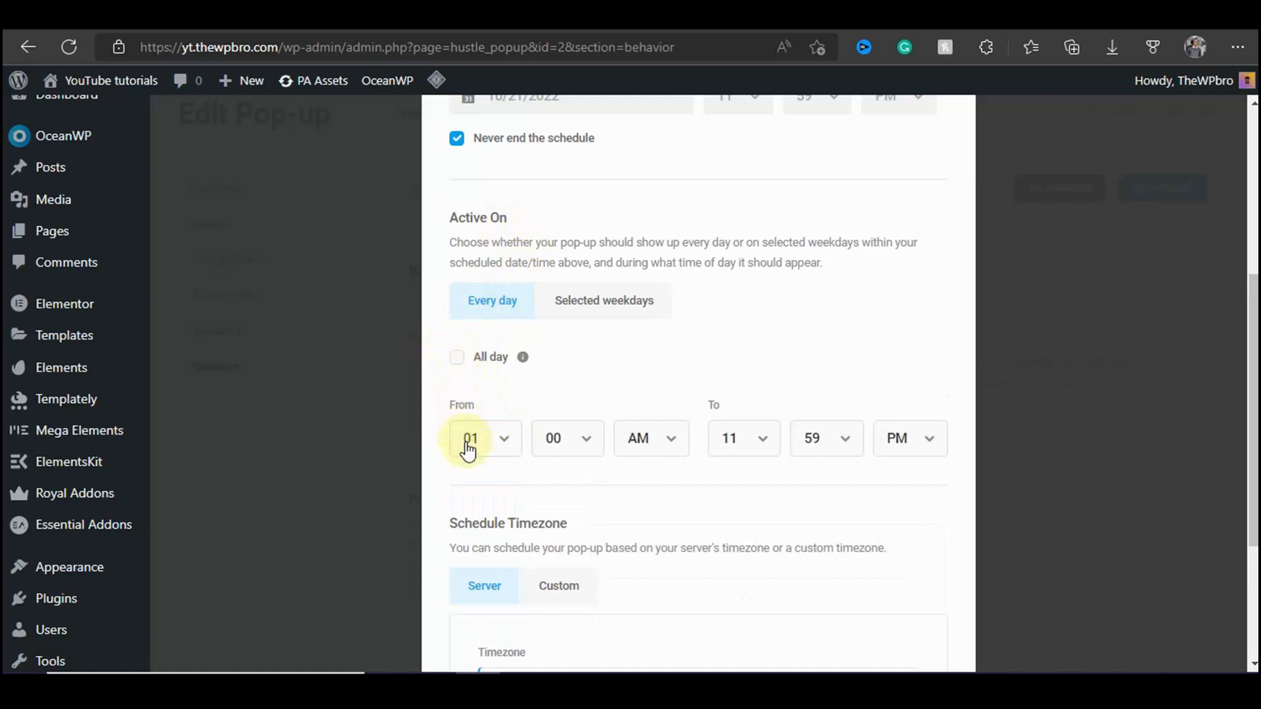
click(597, 304)
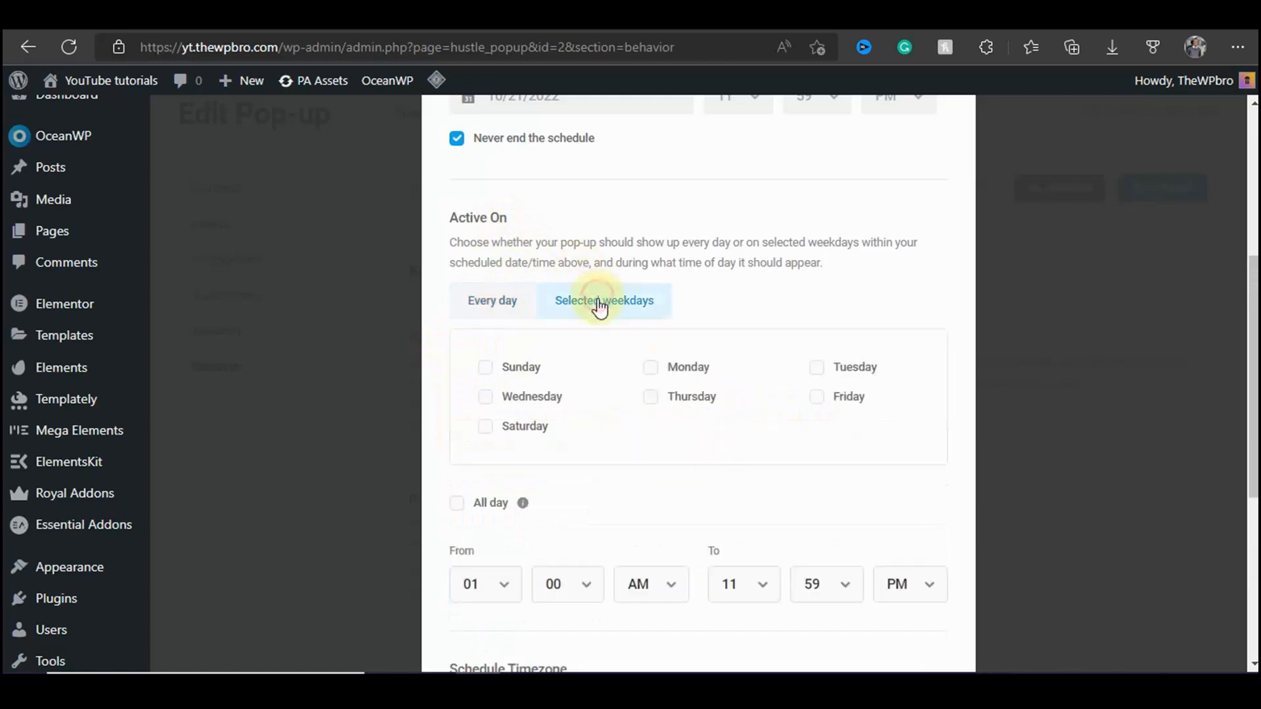
click(651, 372)
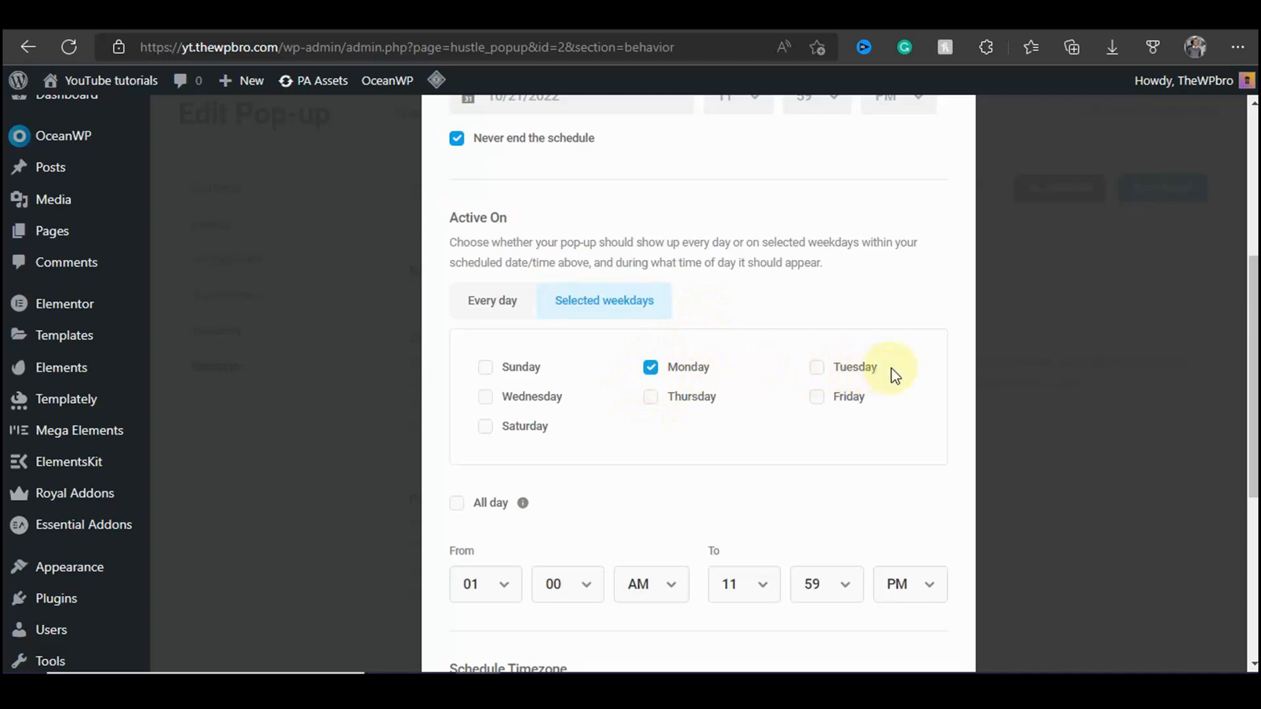
click(652, 371)
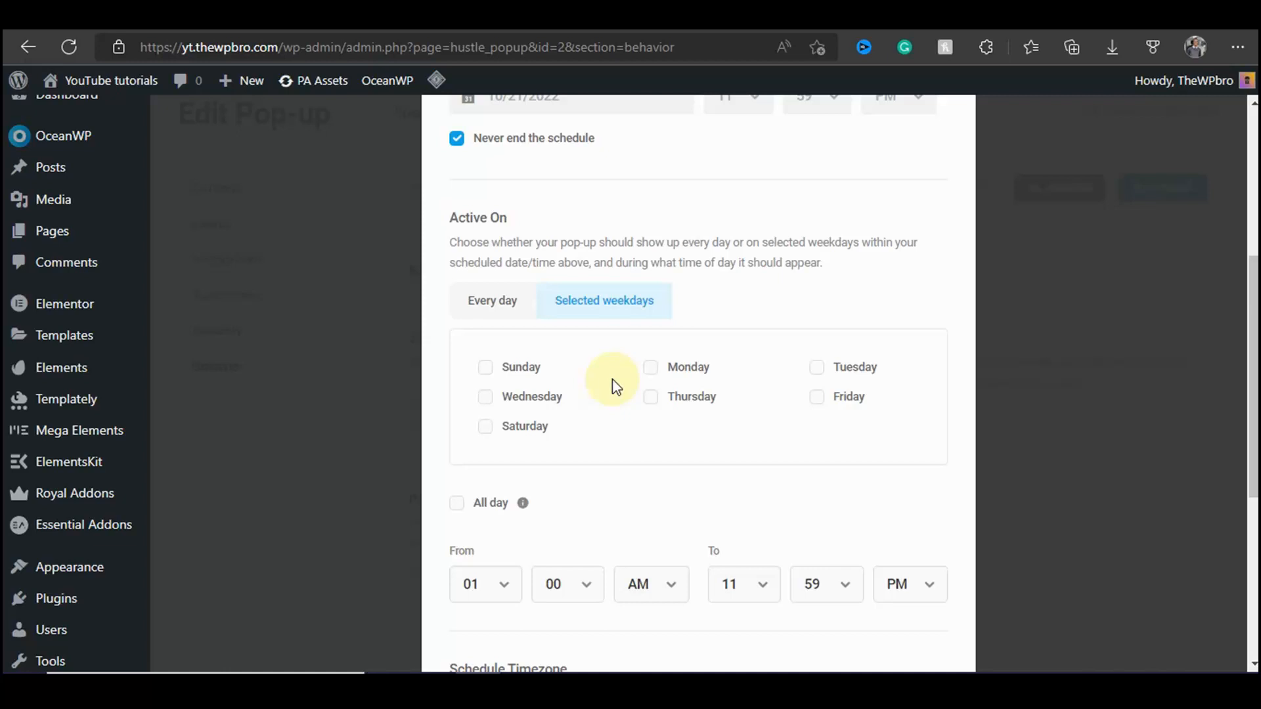
scroll(549, 323, up, 5)
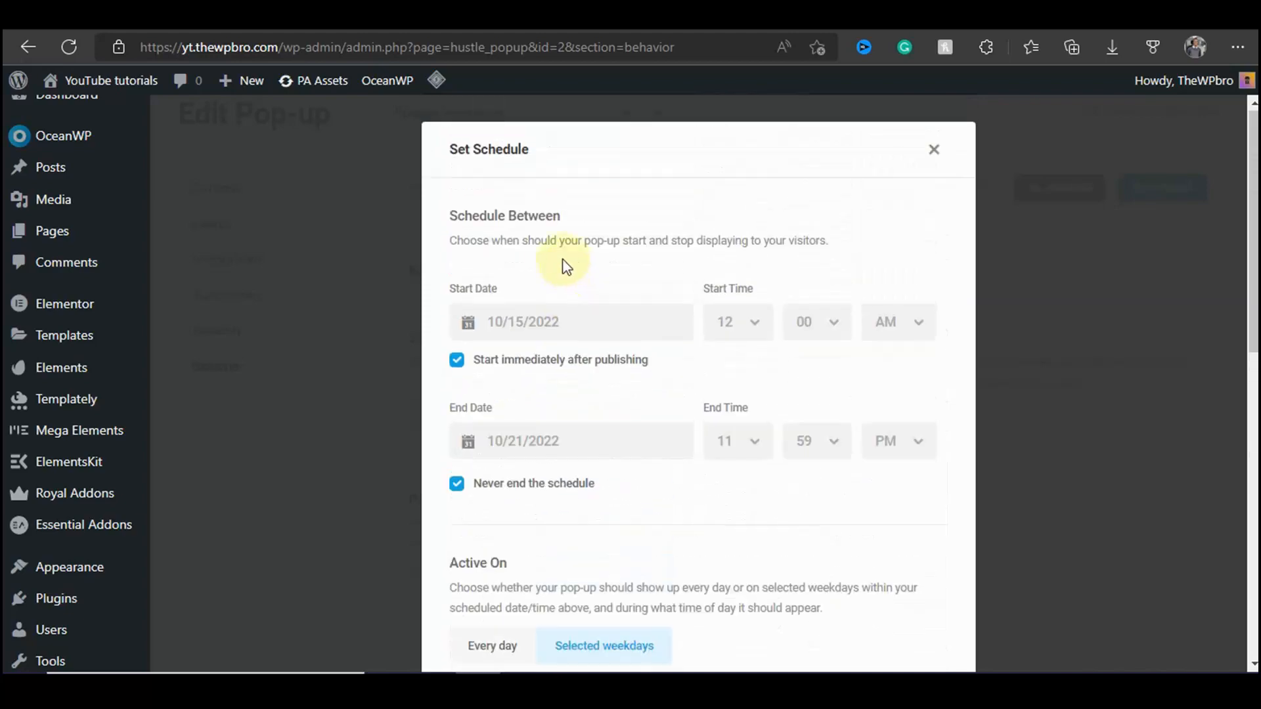
click(936, 150)
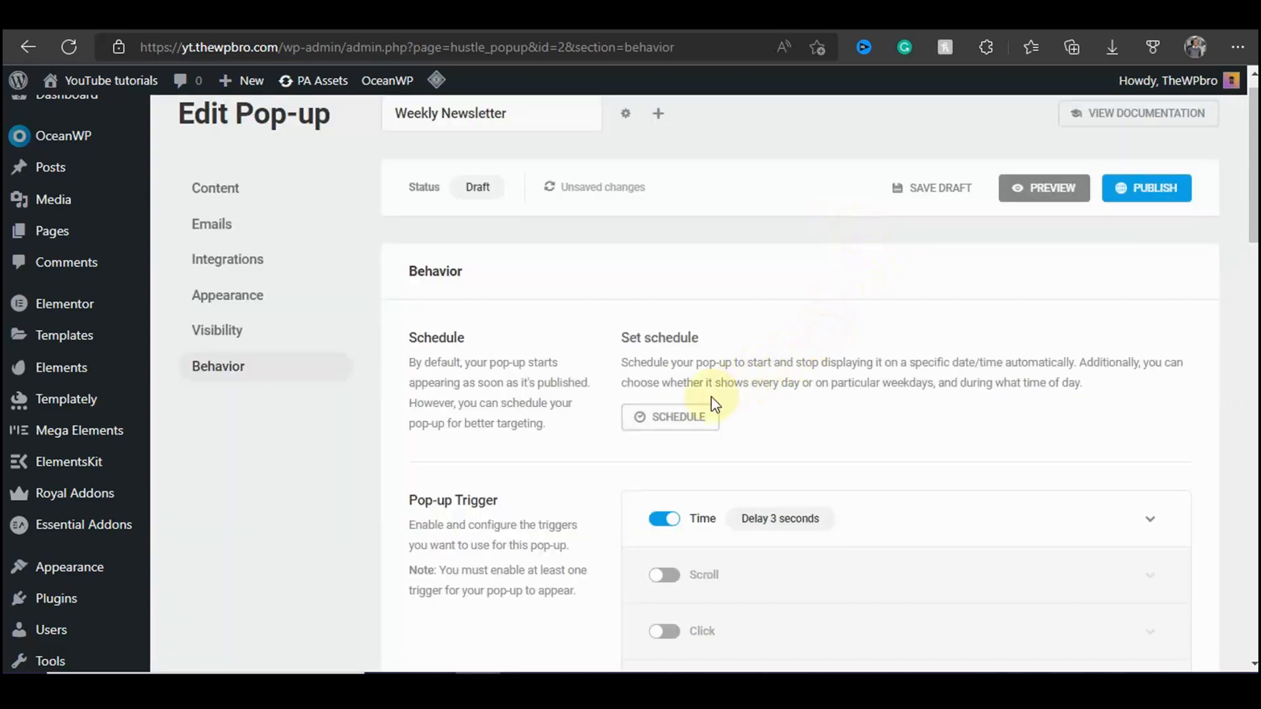
Step: Set the delay of the pop-up's Time trigger to 20 seconds
scroll(978, 328, down, 4)
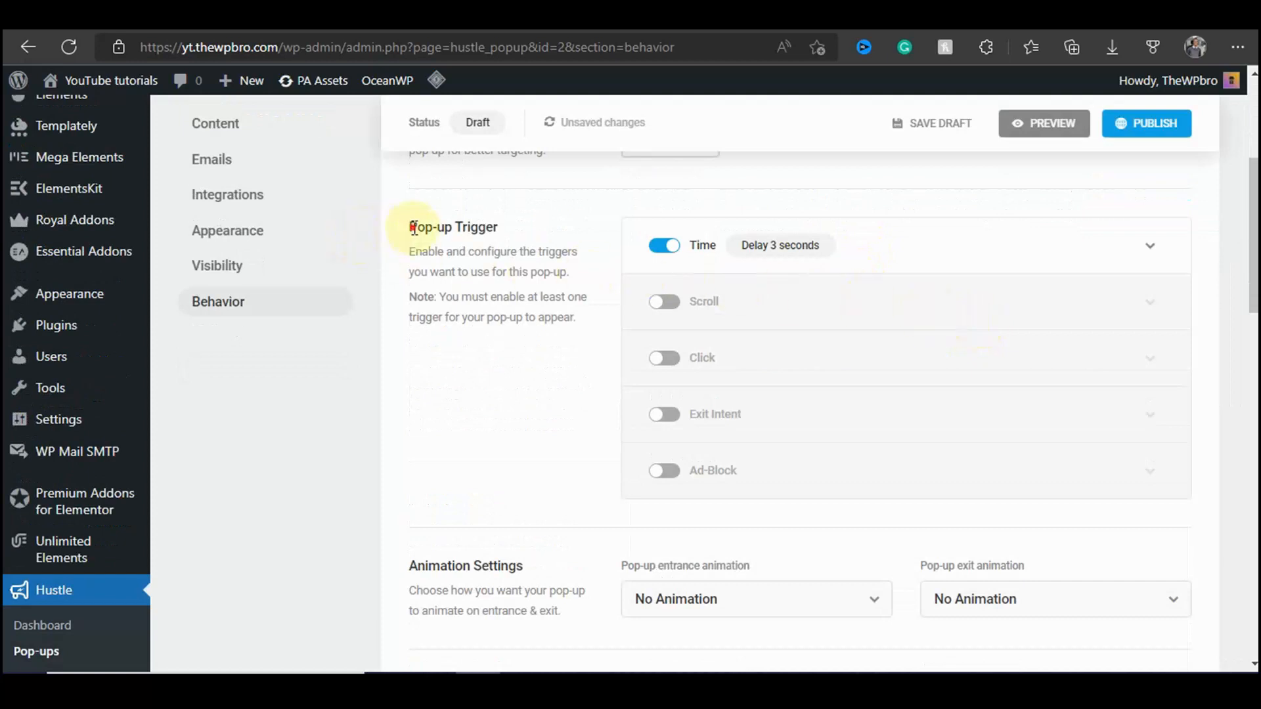
drag(409, 227, 499, 228)
click(536, 271)
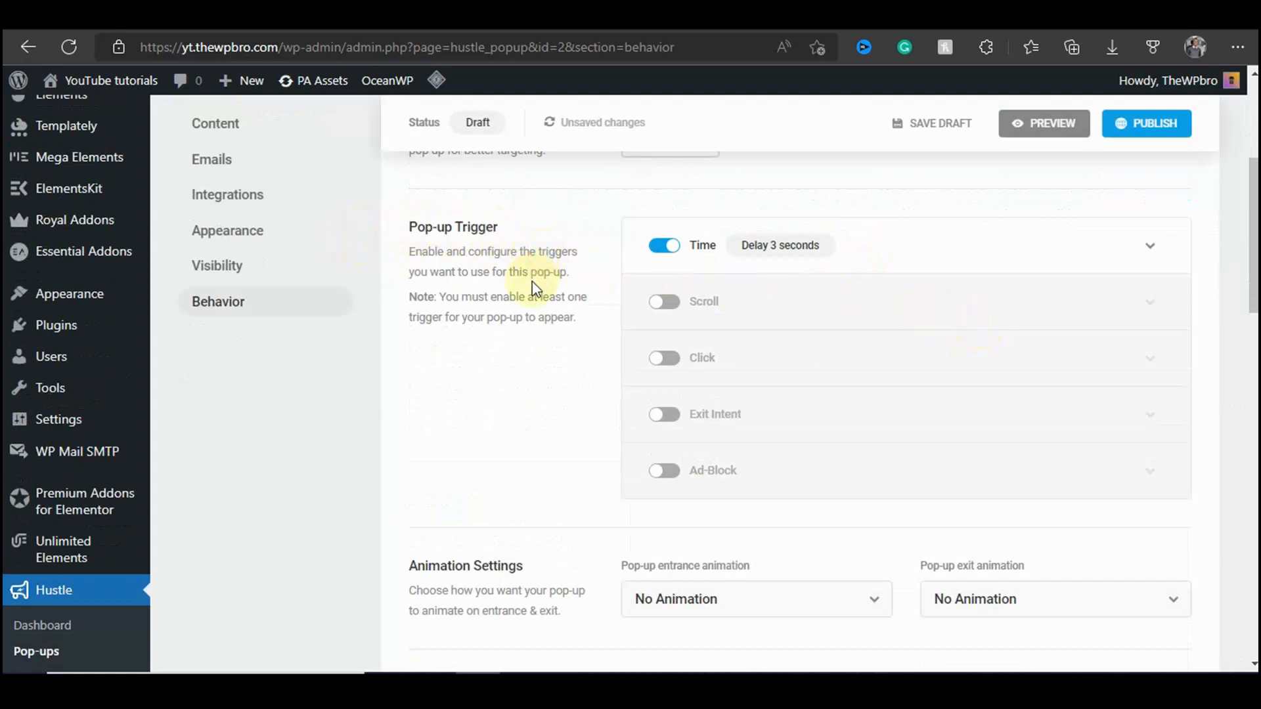
click(880, 266)
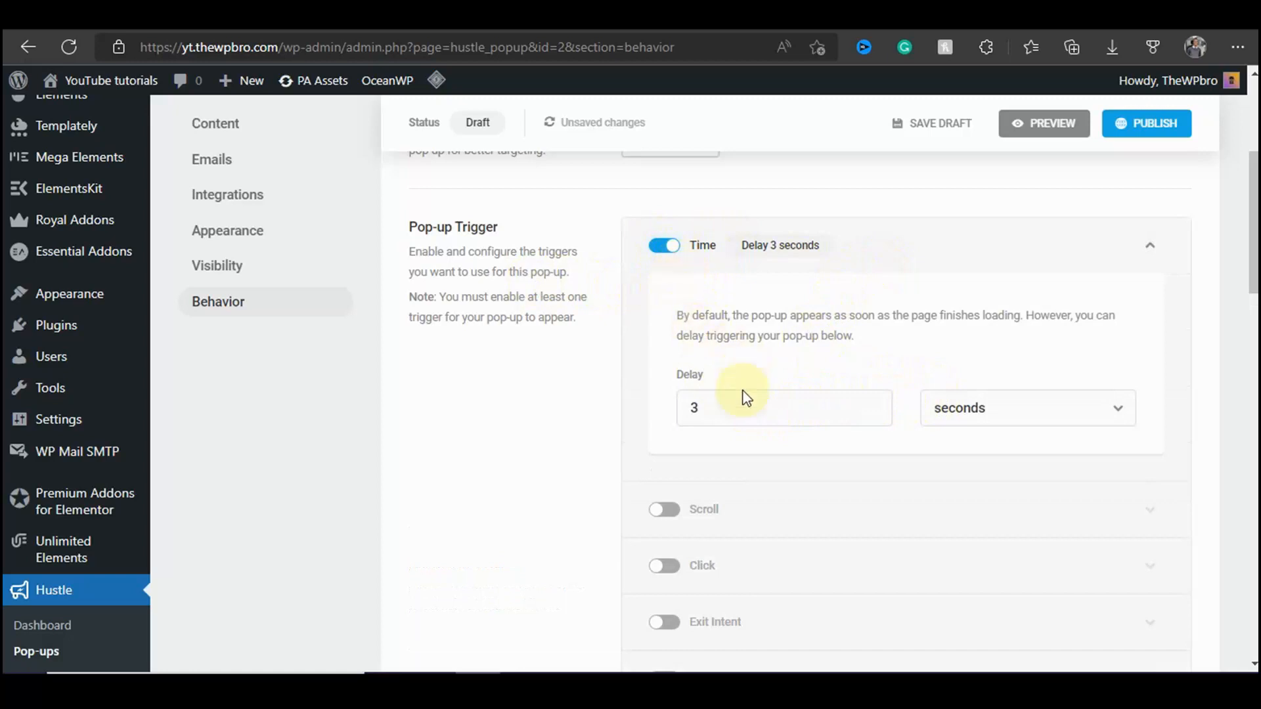
double_click(698, 408)
click(936, 408)
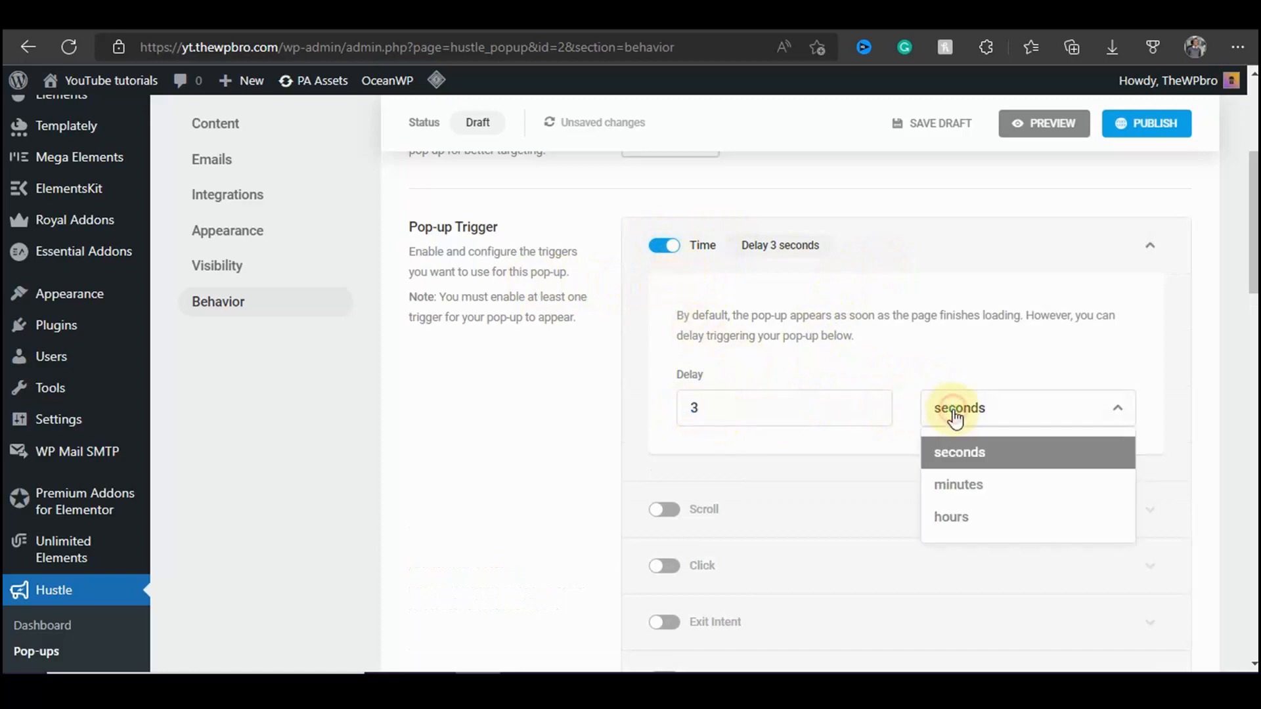
click(866, 363)
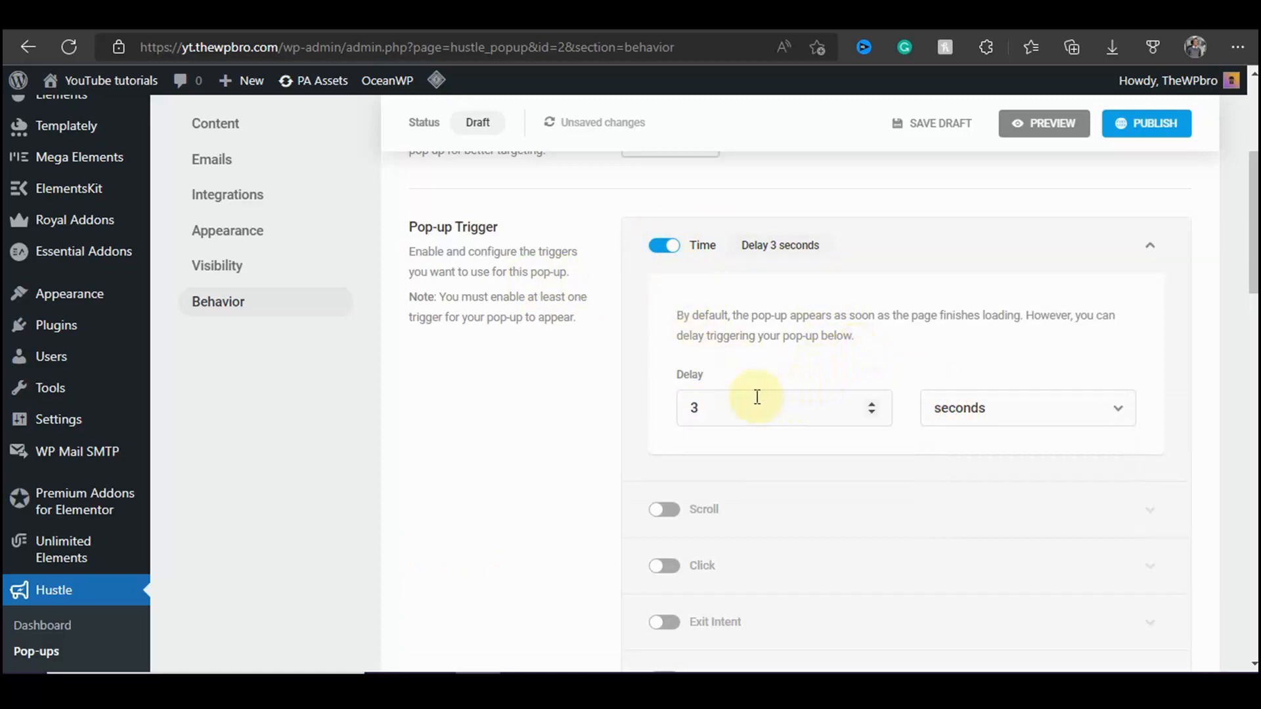
text(20)
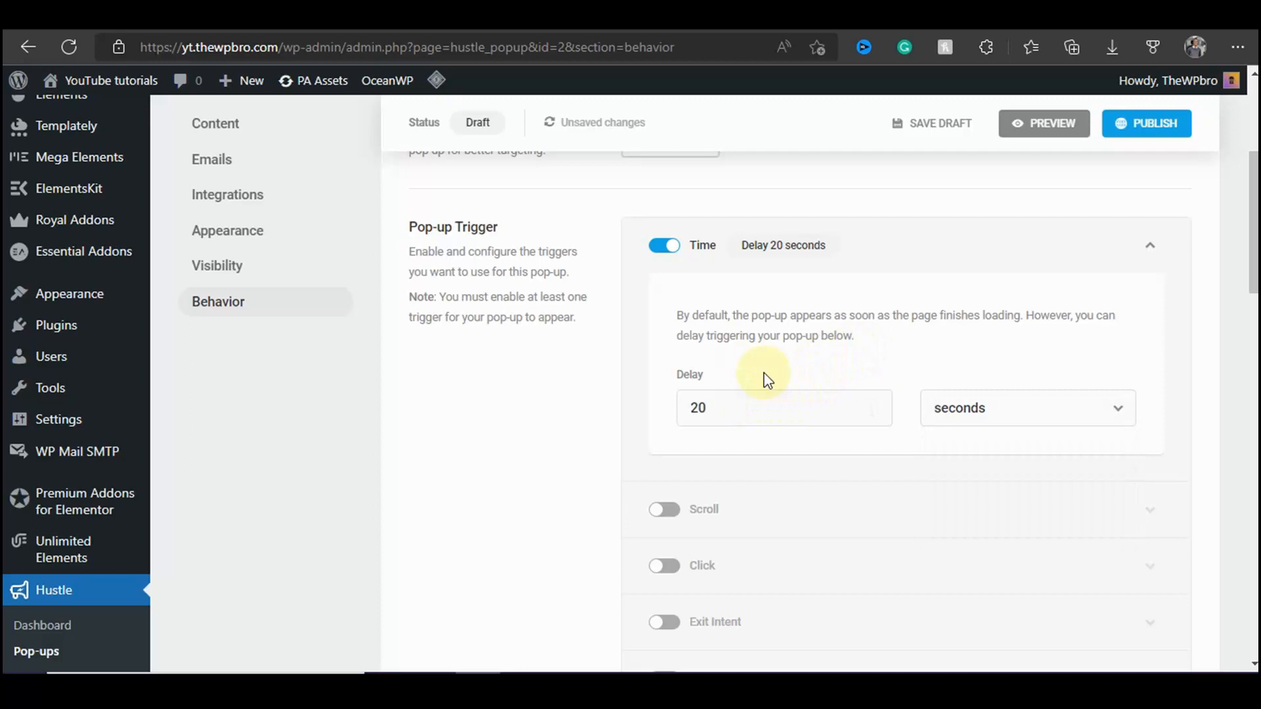
Step: Enable the Scroll trigger for the pop-up and expand its scroll percentage settings
click(664, 509)
scroll(913, 441, down, 3)
scroll(913, 394, down, 2)
click(894, 255)
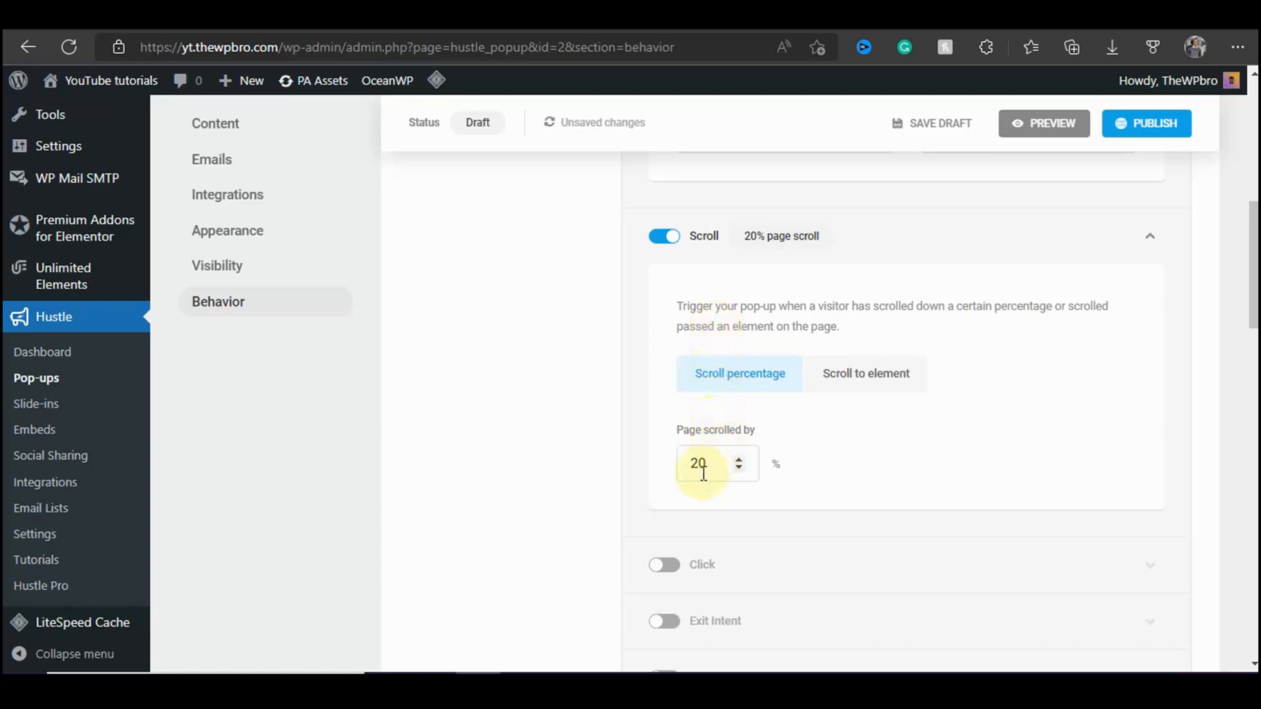
Step: Enable the Exit Intent trigger for the pop-up and expand its settings
scroll(703, 471, down, 4)
click(675, 355)
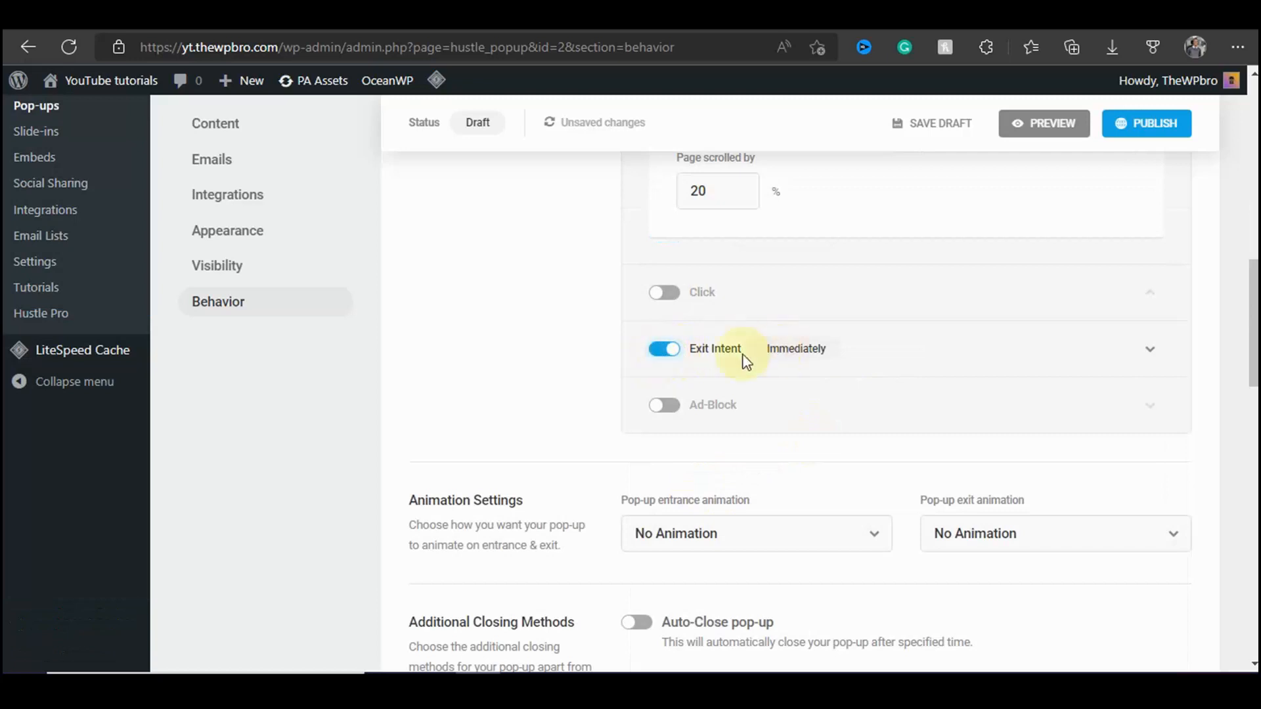
click(939, 360)
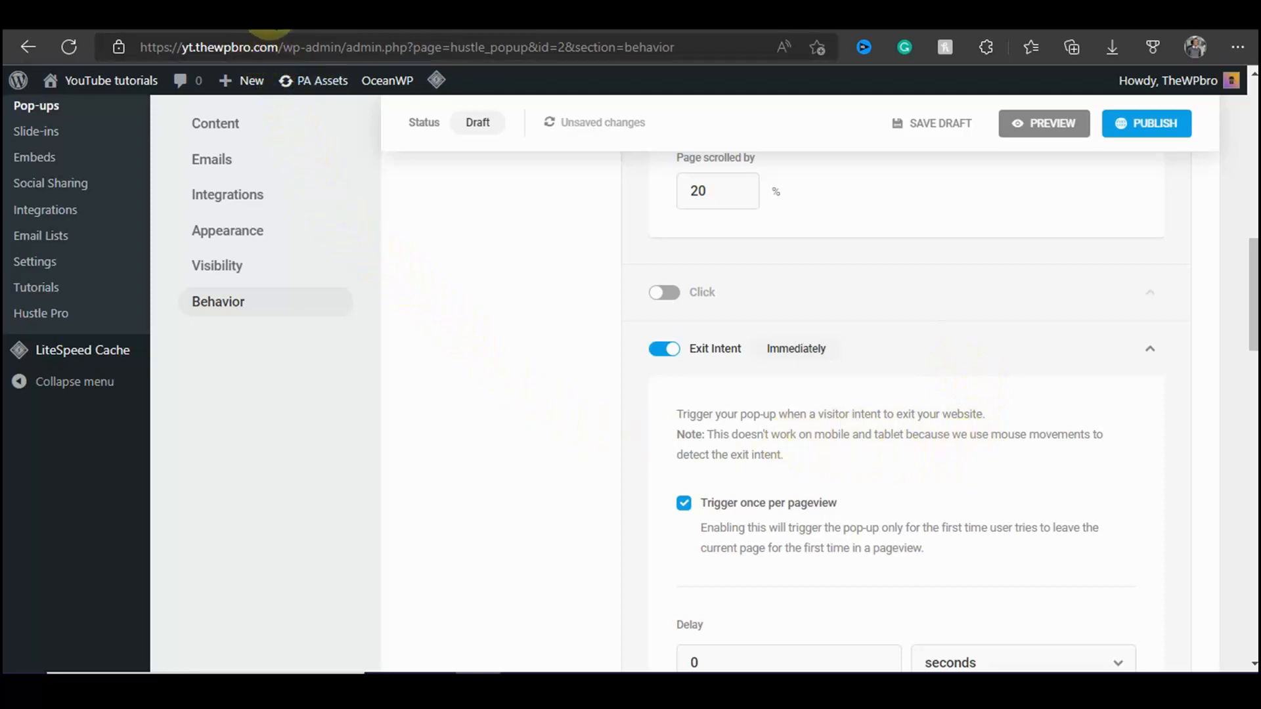
Step: Collapse the Exit Intent trigger's settings and set the Scroll trigger's page scroll percentage to 90%
scroll(833, 376, up, 10)
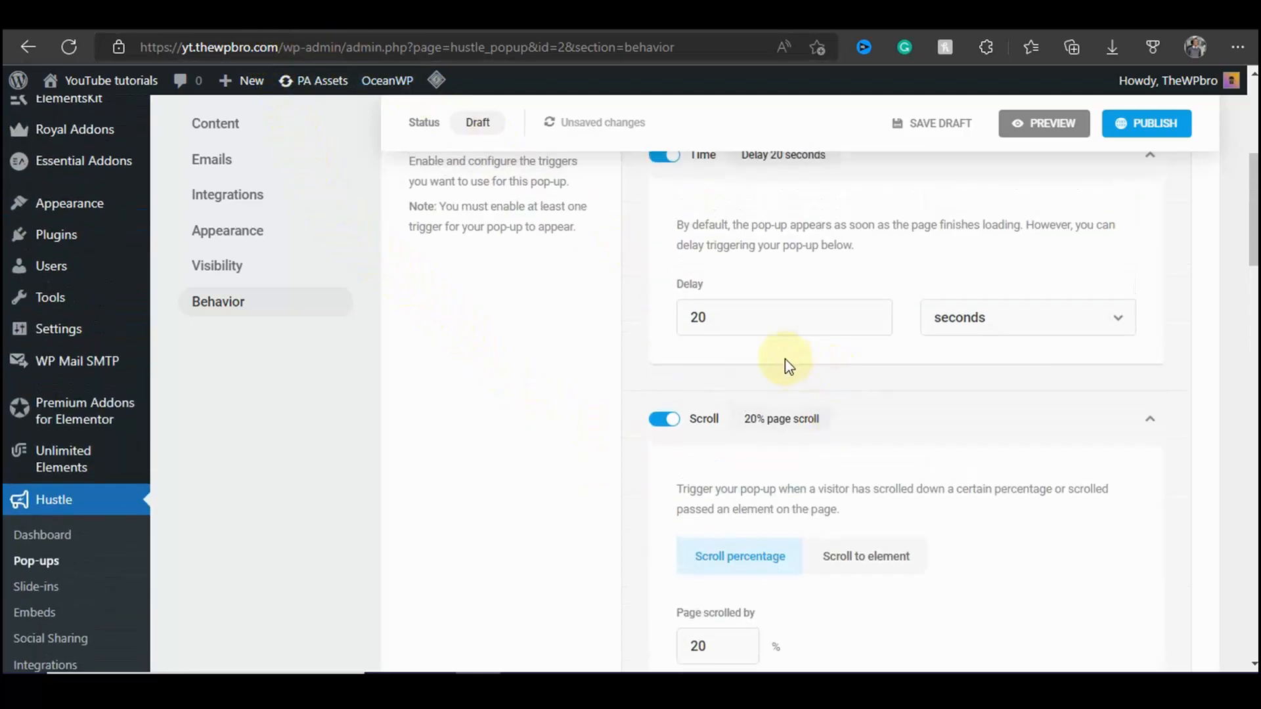
scroll(765, 402, down, 10)
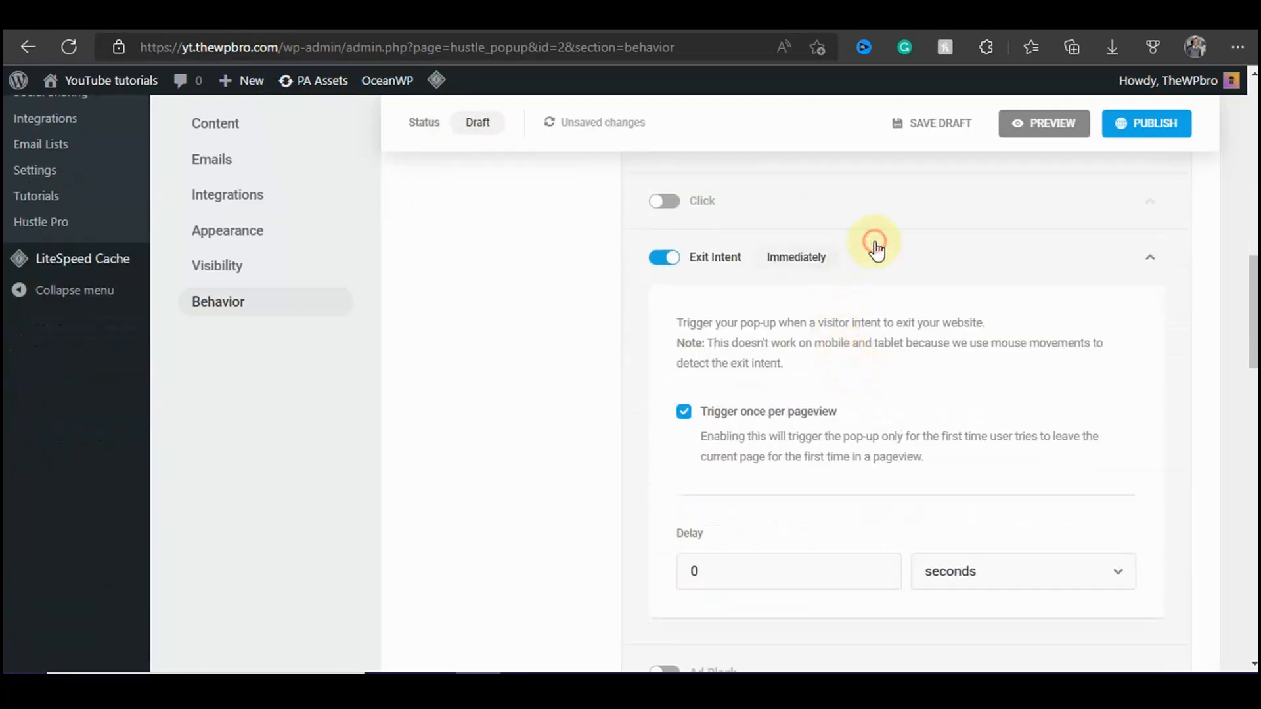
click(875, 248)
scroll(751, 342, up, 6)
scroll(748, 356, down, 3)
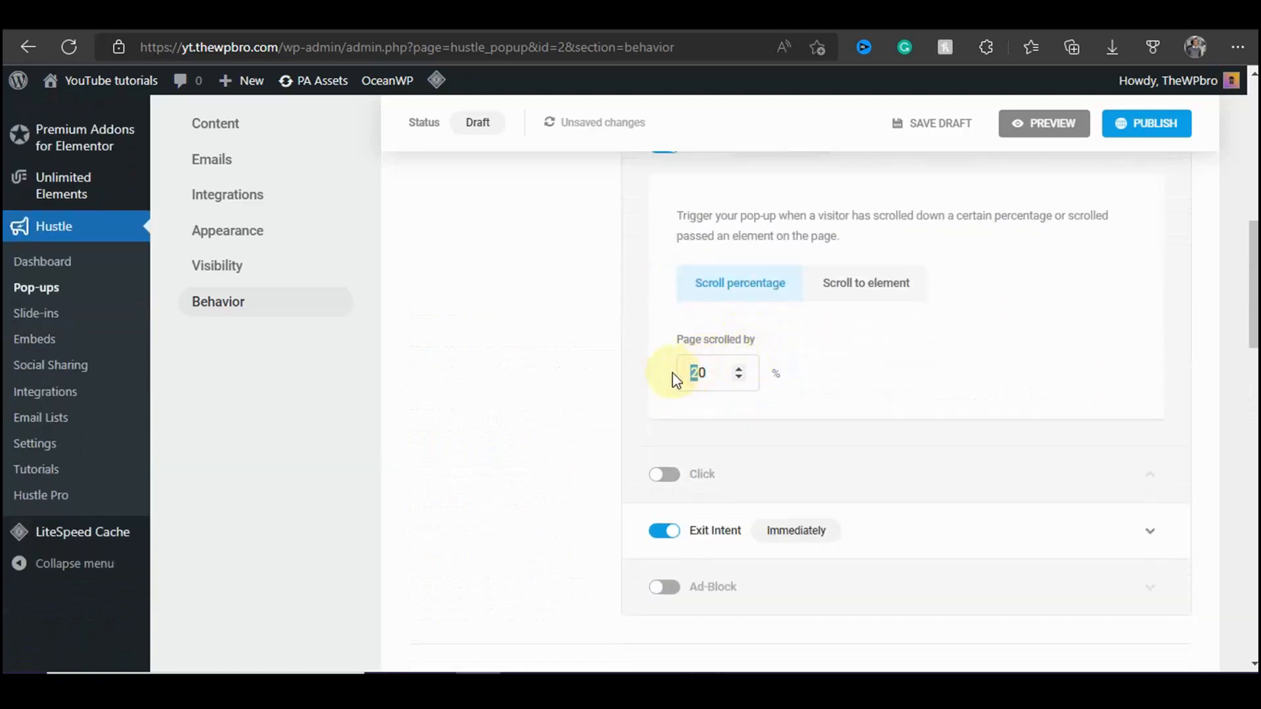
text(9)
Step: Try enabling the Ad-Block trigger, expand its settings, and disable the trigger again
scroll(817, 355, down, 4)
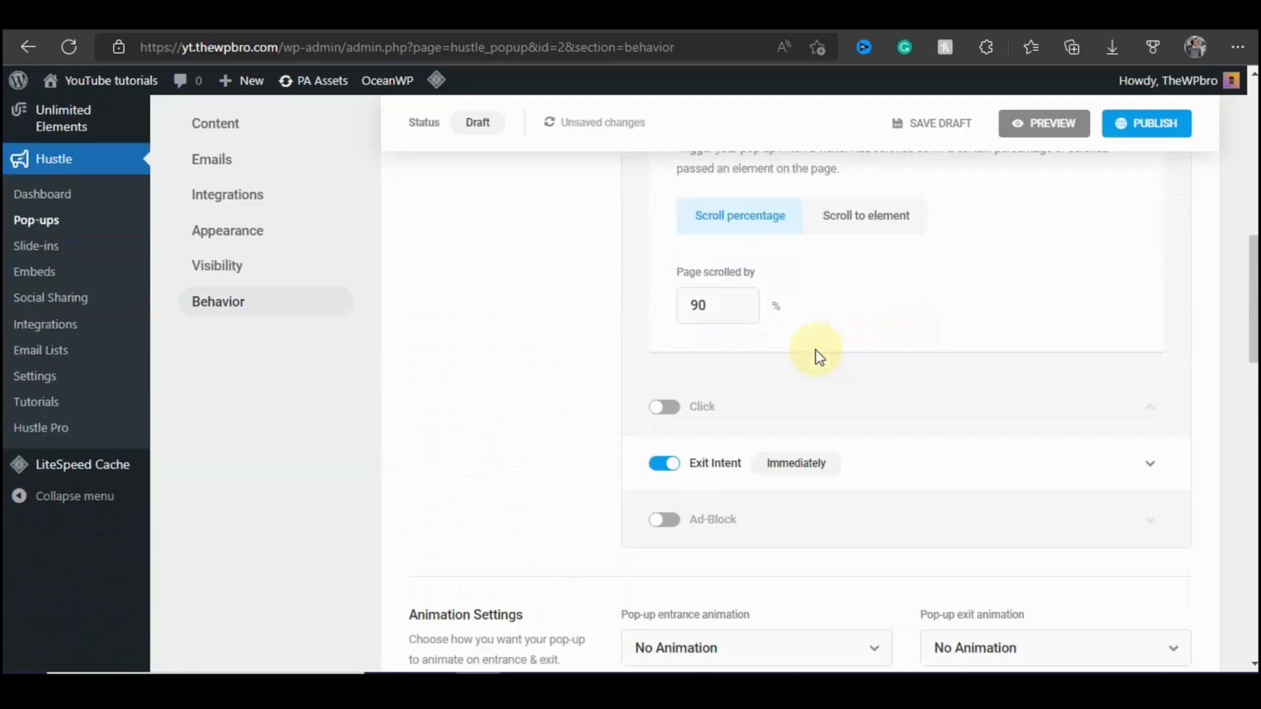
click(664, 314)
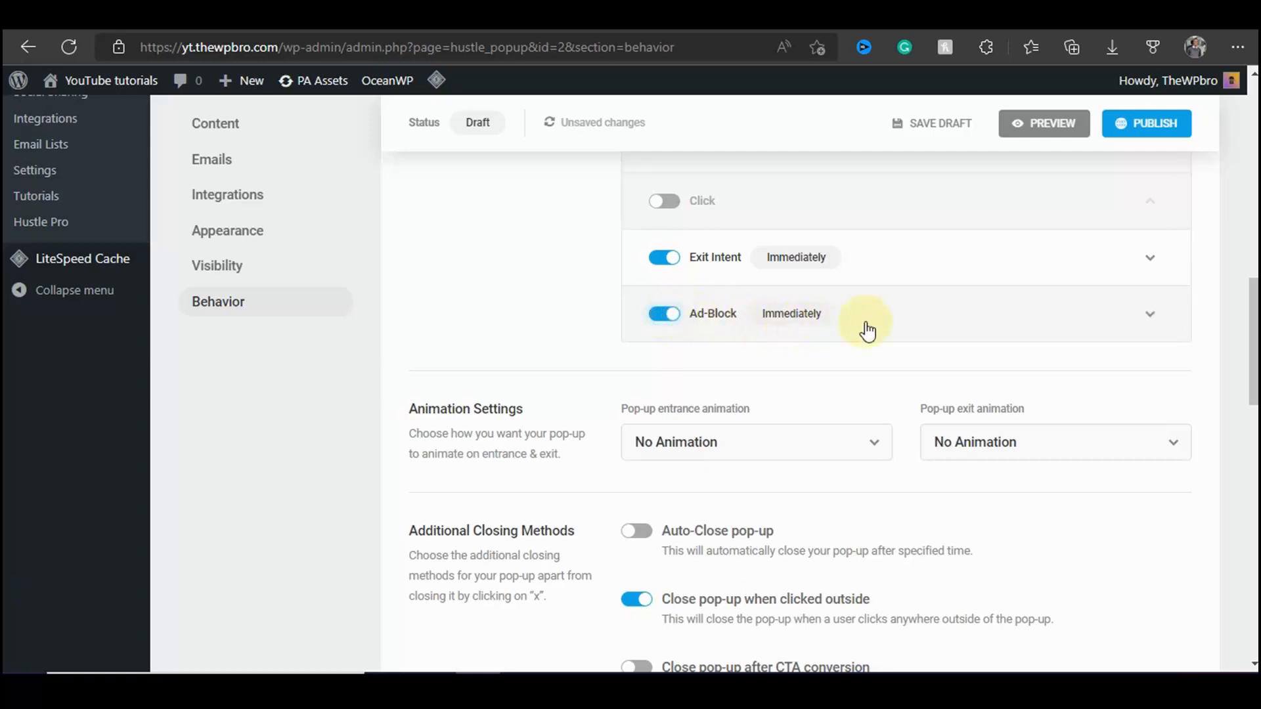
click(952, 329)
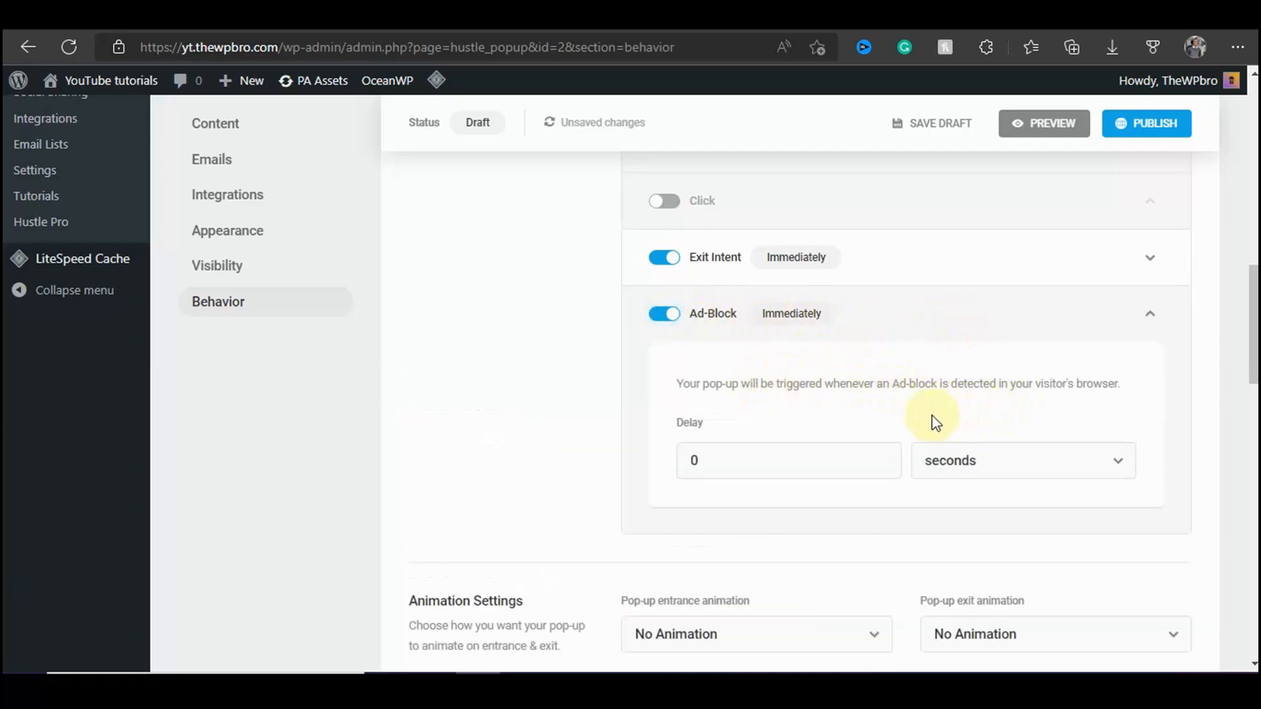
click(670, 319)
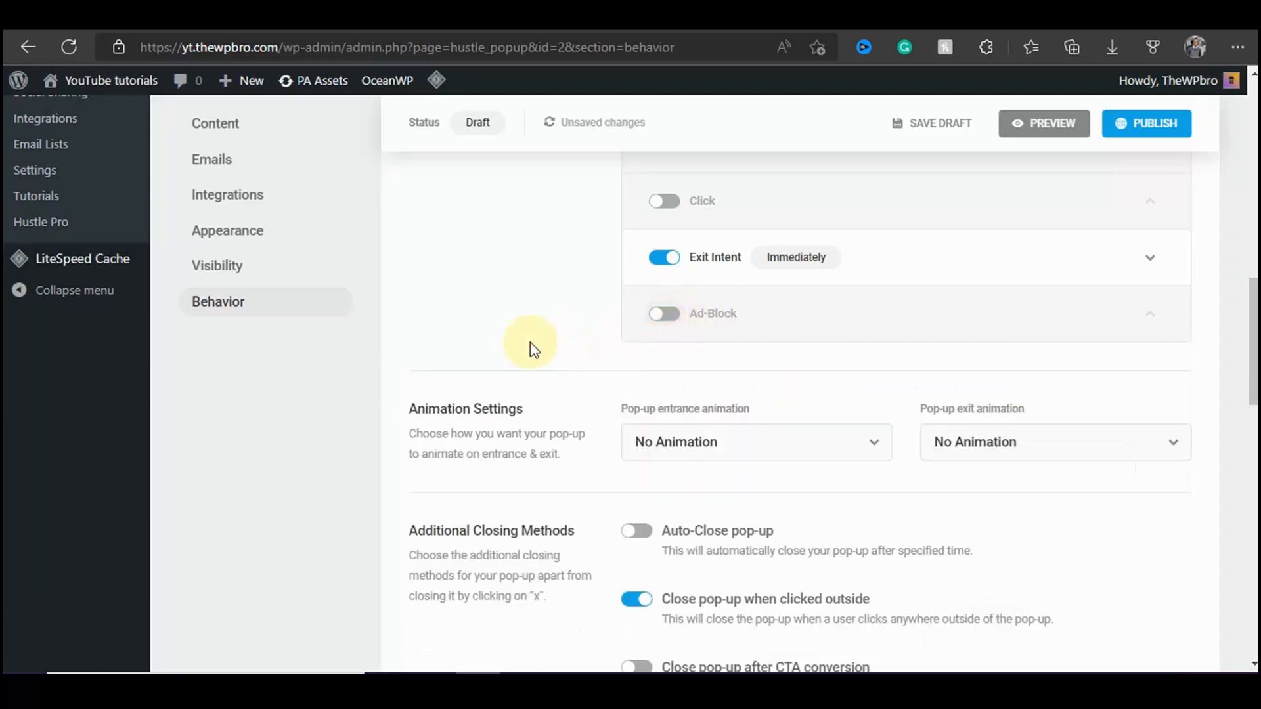
Step: Change the Time trigger's delay so the pop-up appears immediately, and collapse the Time and Scroll trigger settings
scroll(710, 347, up, 5)
scroll(802, 302, up, 6)
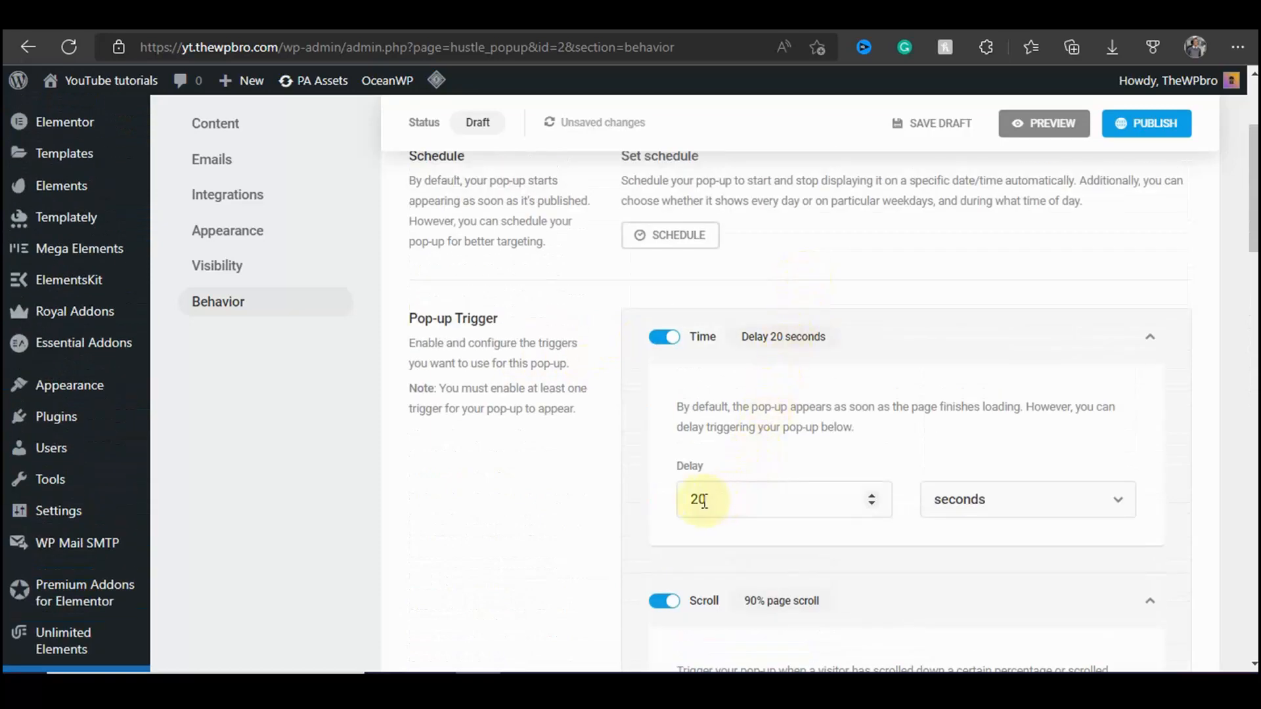
drag(699, 500, 668, 510)
key(BackSpace)
click(863, 337)
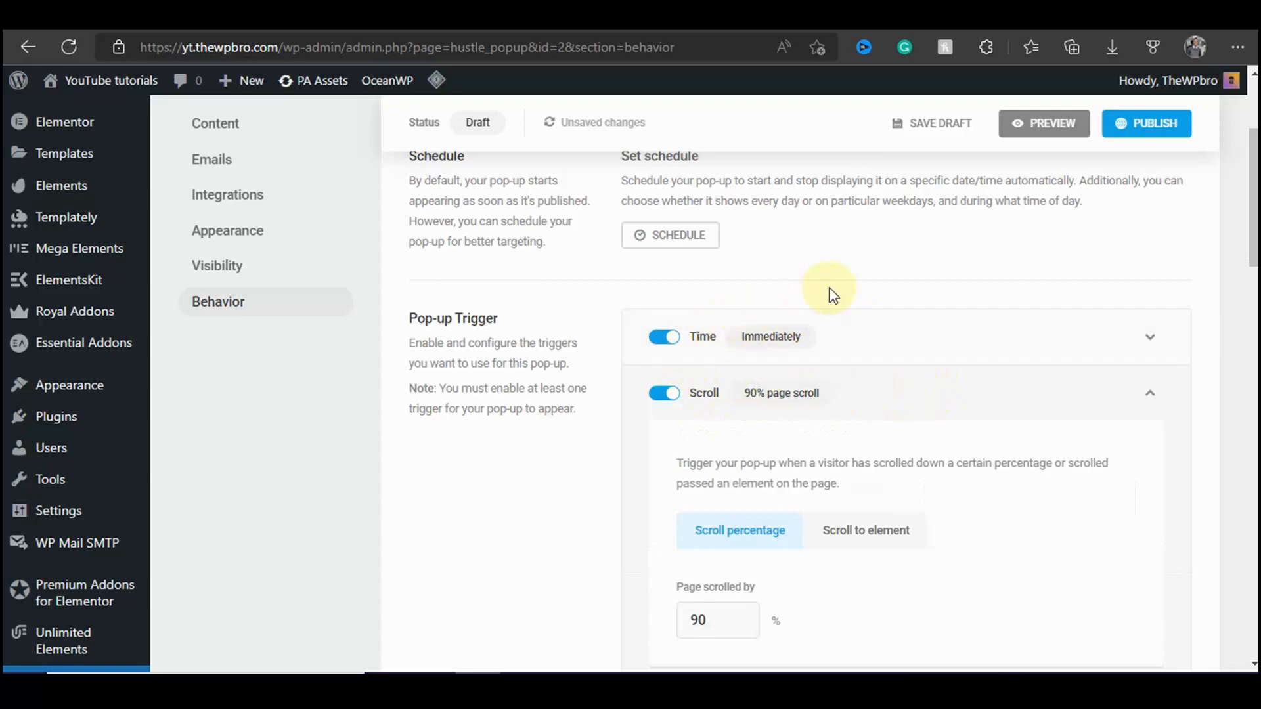
click(882, 385)
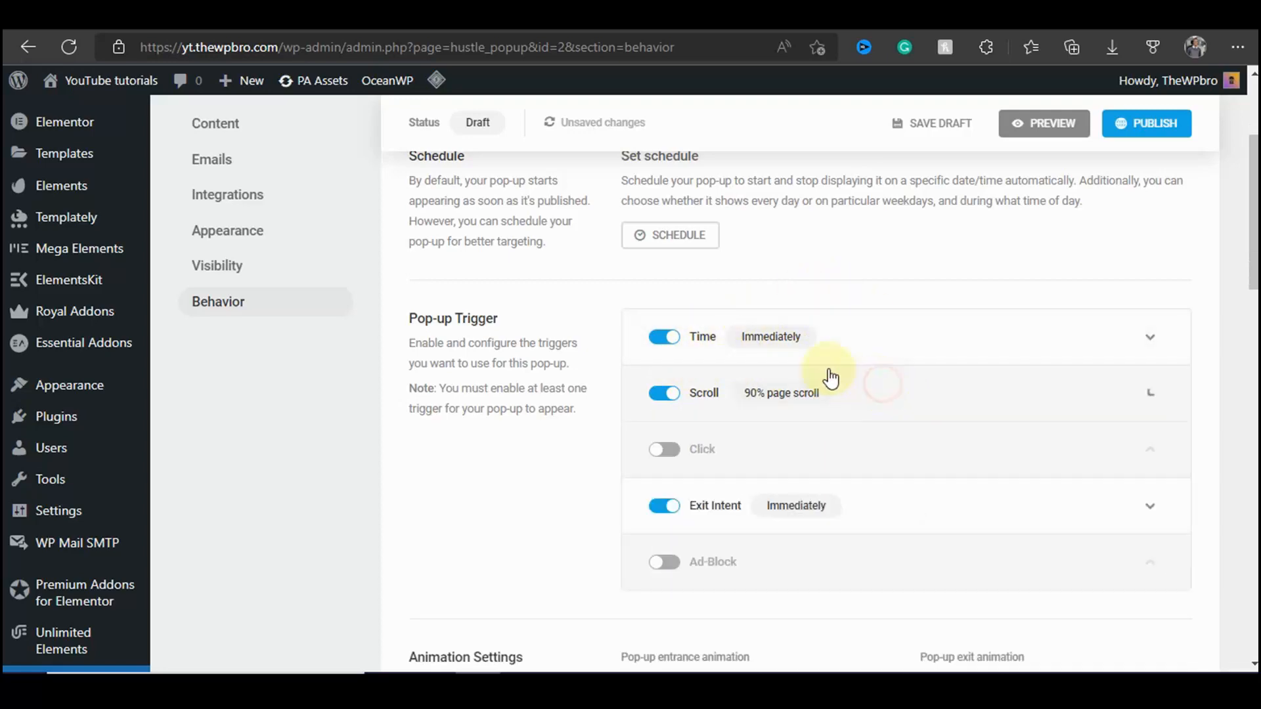
Step: Set the pop-up's entrance animation to Fade In and its exit animation to Fade Out
scroll(829, 378, down, 7)
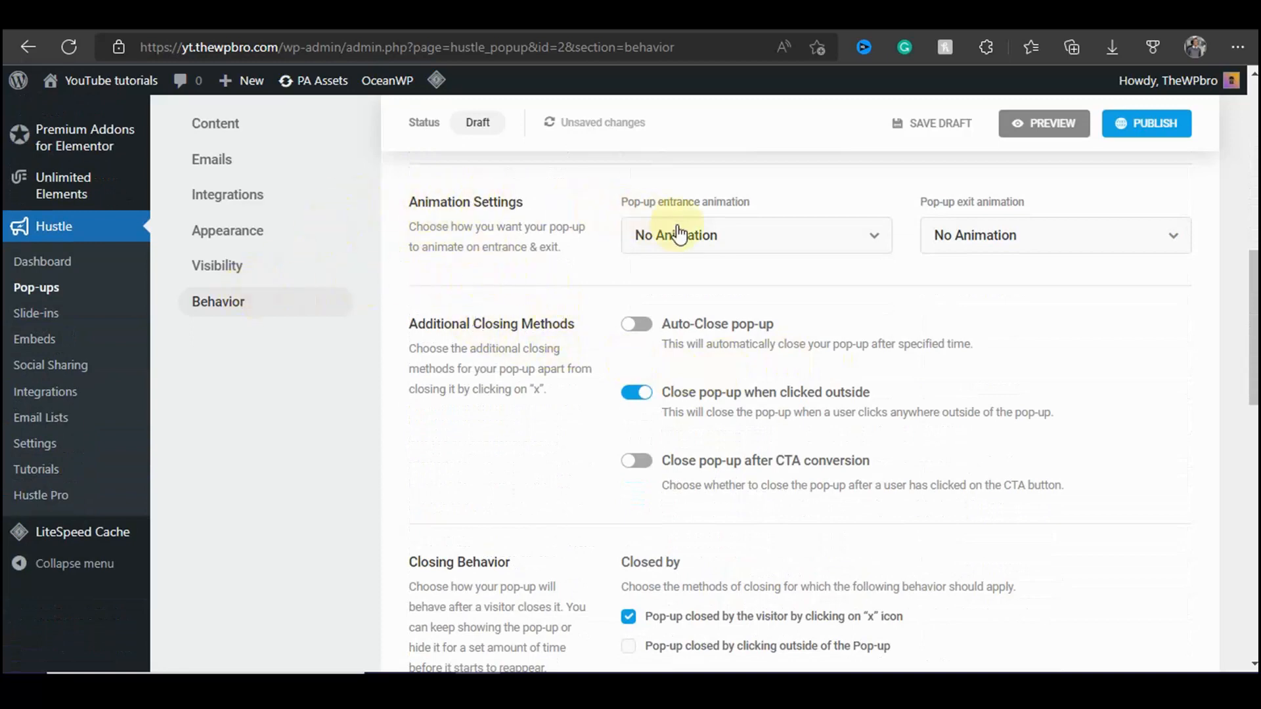
click(802, 250)
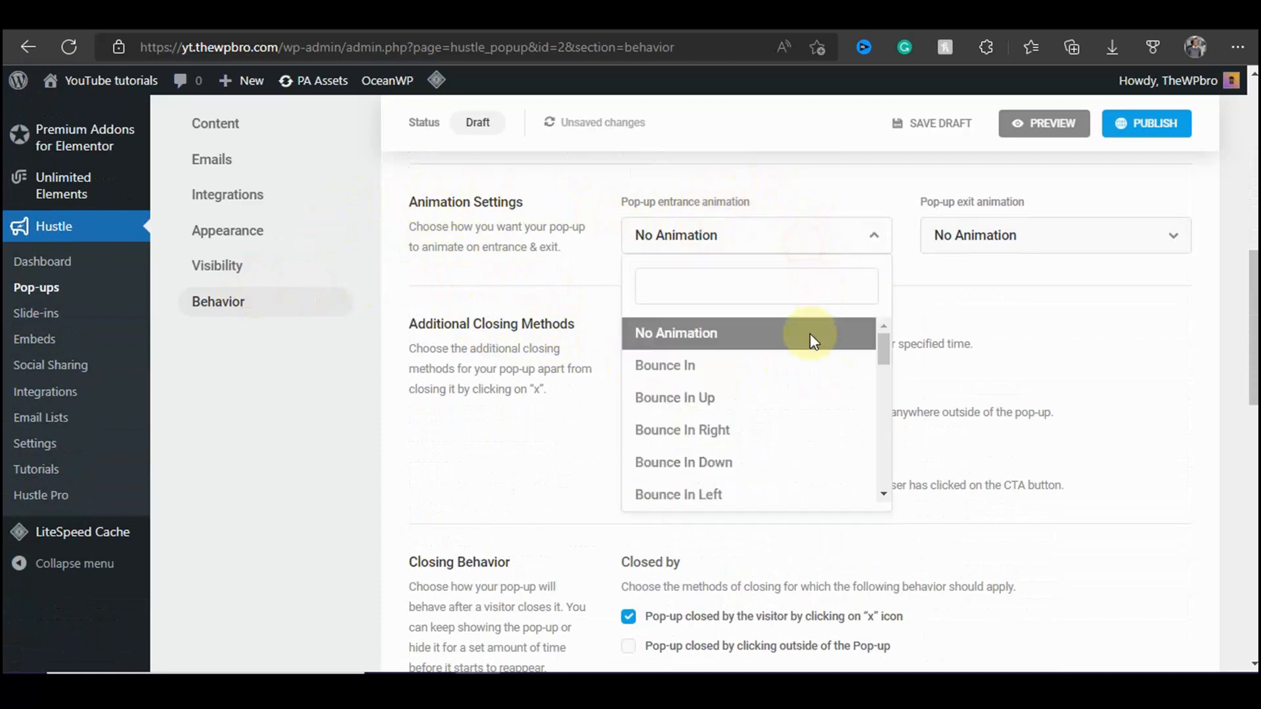
scroll(720, 439, down, 2)
scroll(769, 386, down, 3)
scroll(696, 392, up, 2)
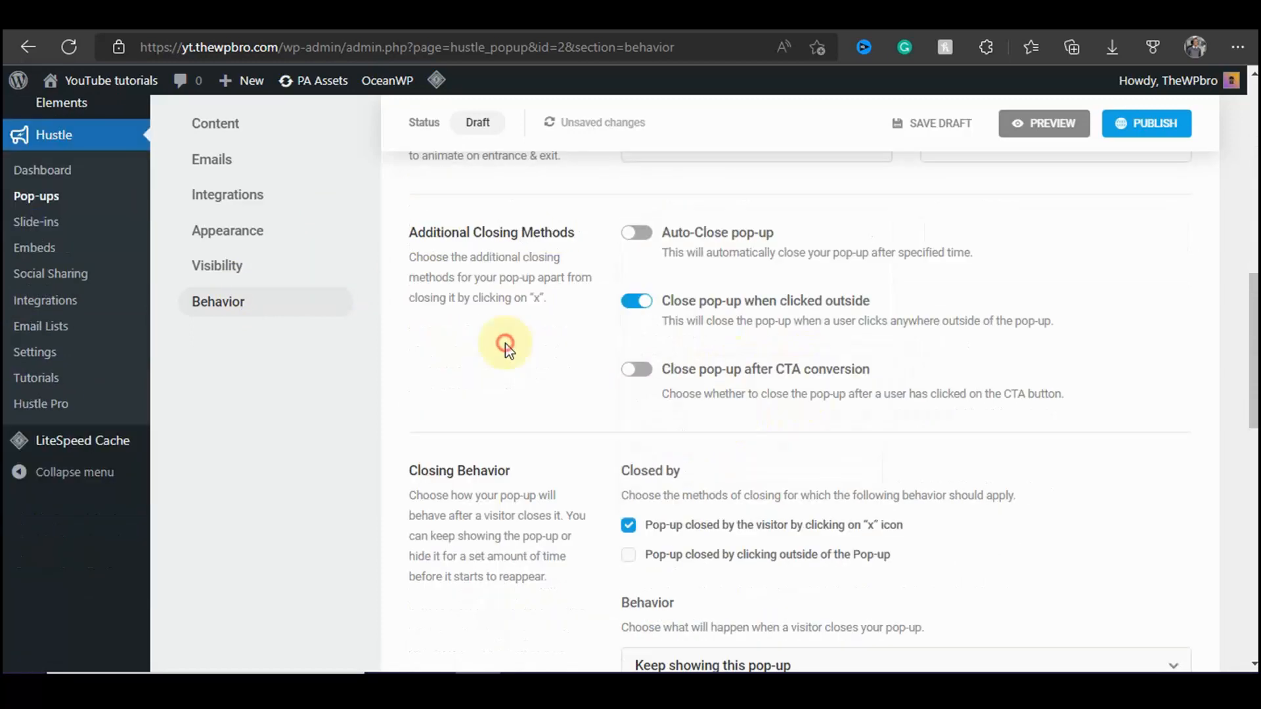
scroll(460, 395, up, 3)
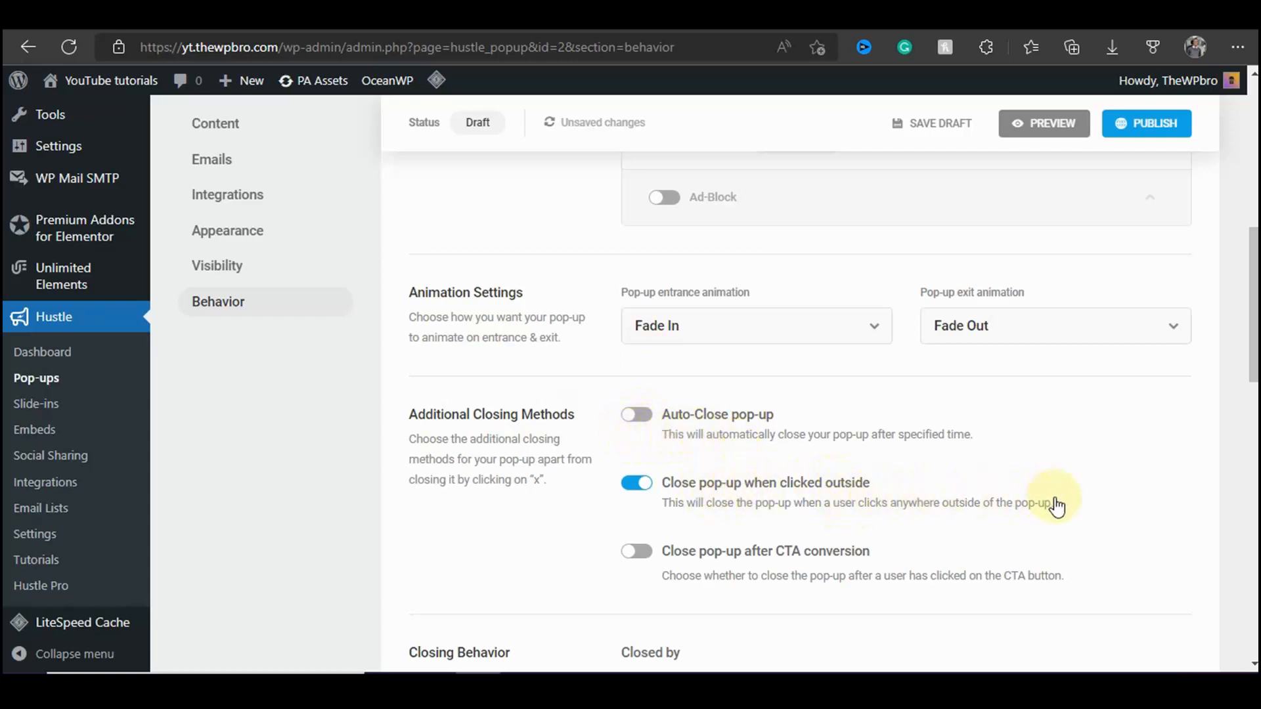
Step: Preview the pop-up, dismiss it from outside its frame to test closing, and close the preview
click(1024, 124)
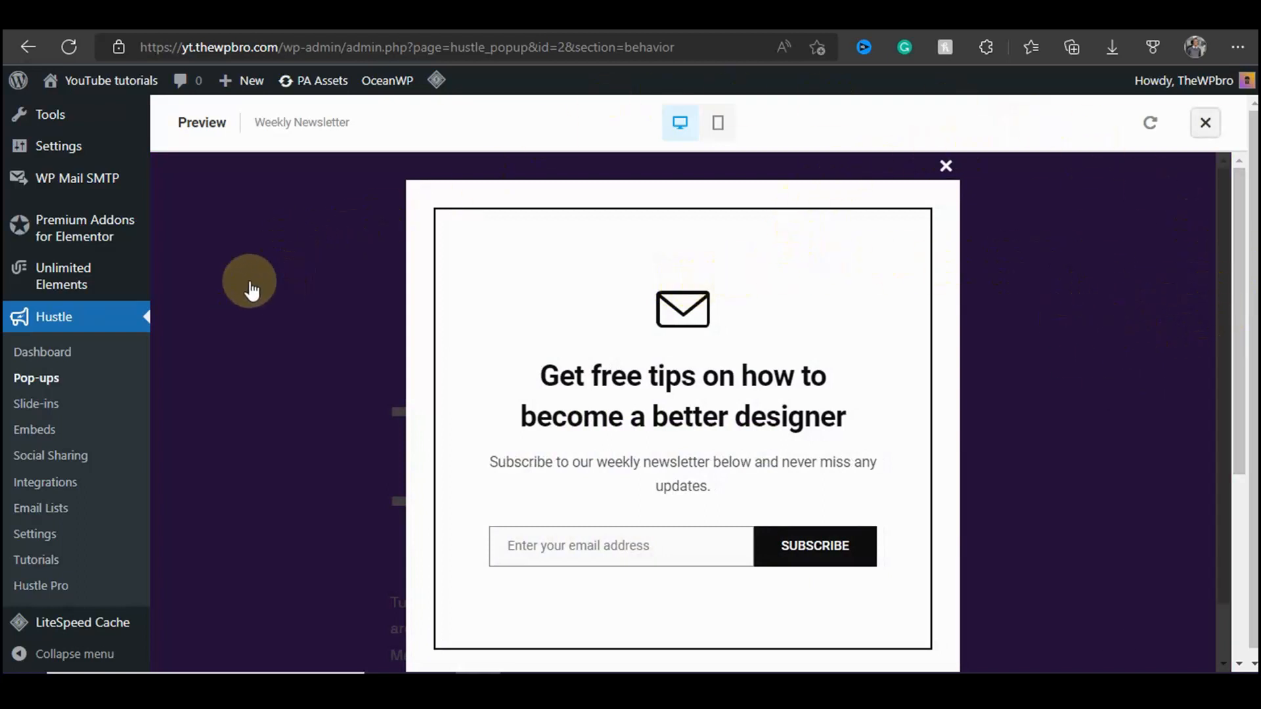
click(208, 250)
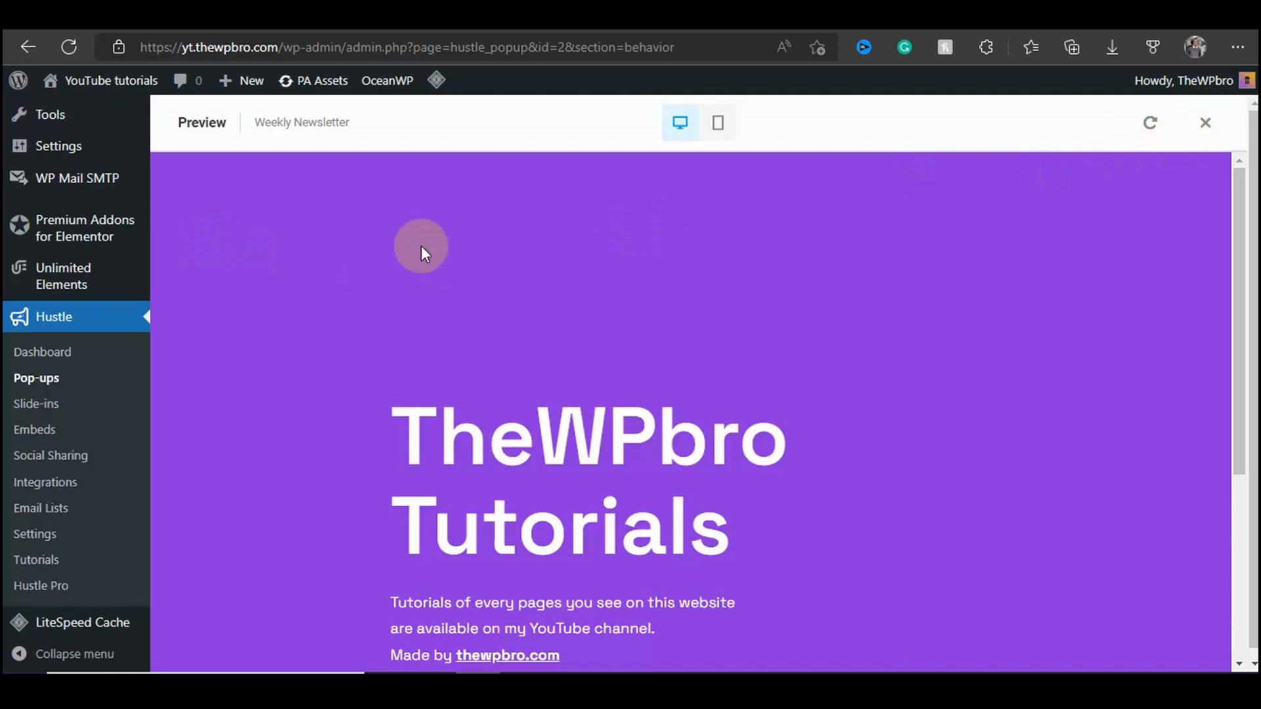
click(1206, 125)
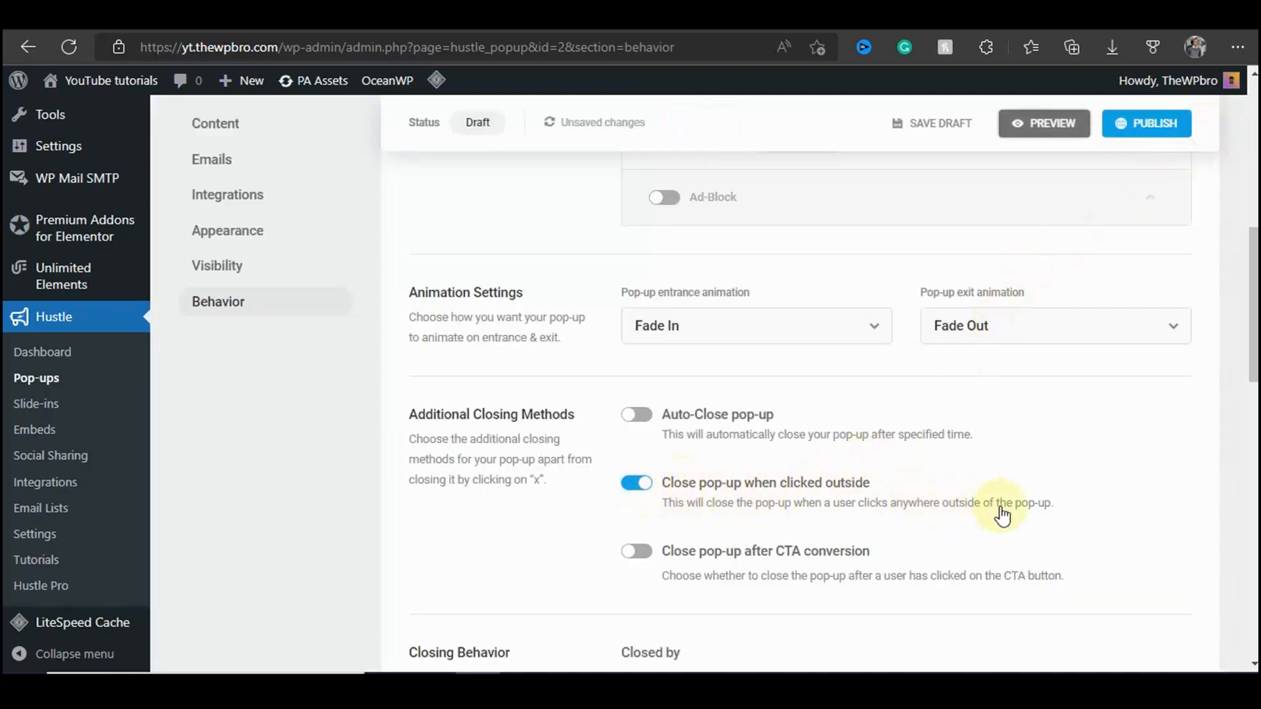
Step: Examine the additional closing methods and the Closed by options, and open the choices for the pop-up's behavior after a visitor closes it
scroll(493, 361, down, 5)
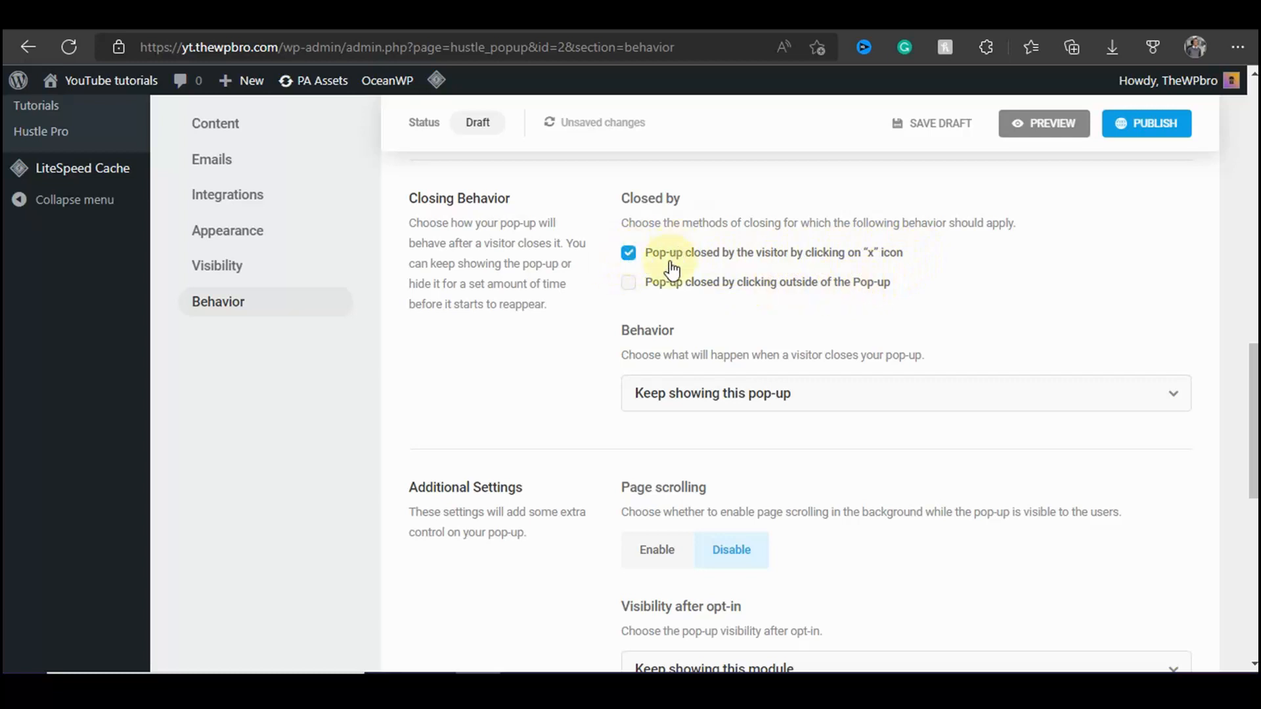
scroll(588, 335, down, 1)
scroll(607, 315, up, 1)
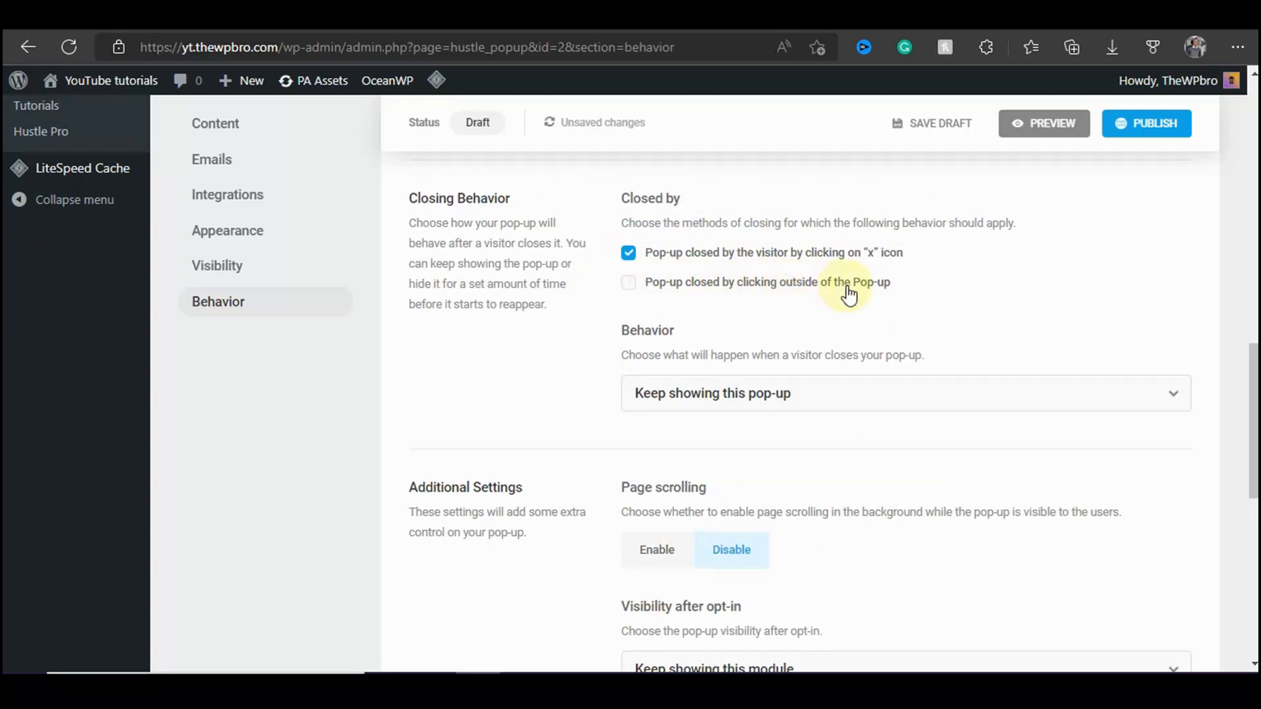
scroll(696, 335, up, 5)
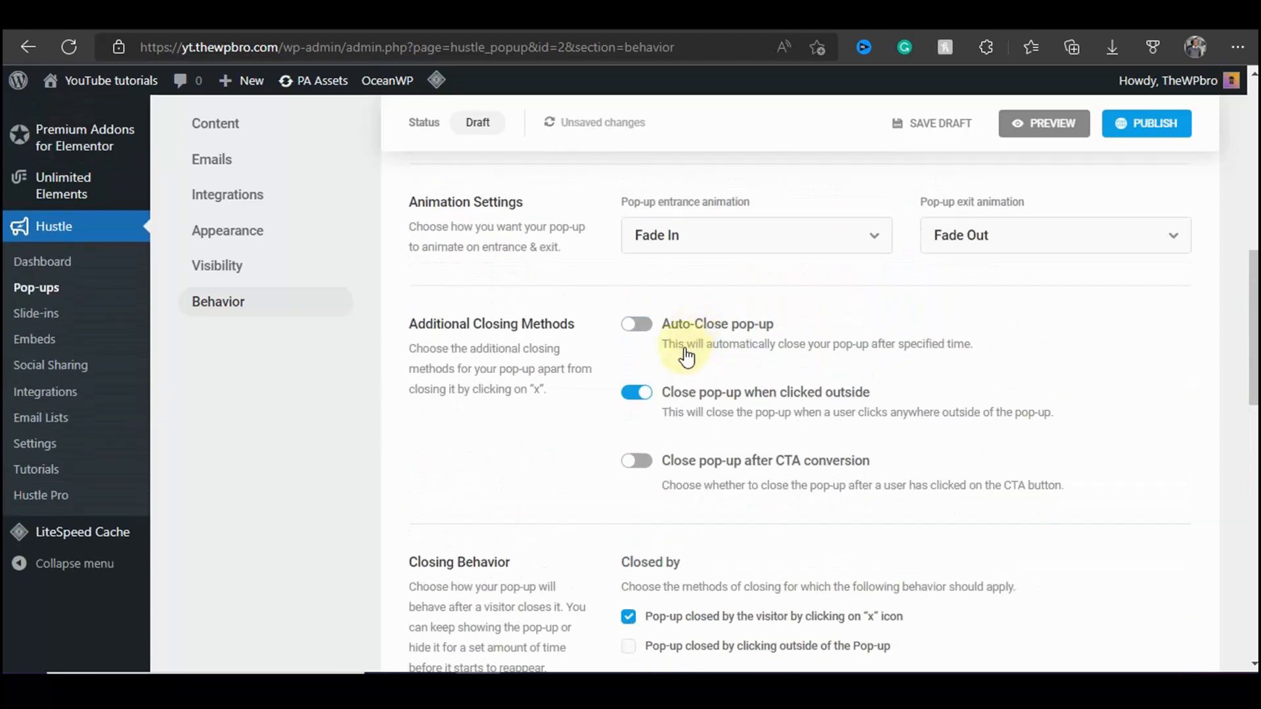
scroll(581, 401, down, 1)
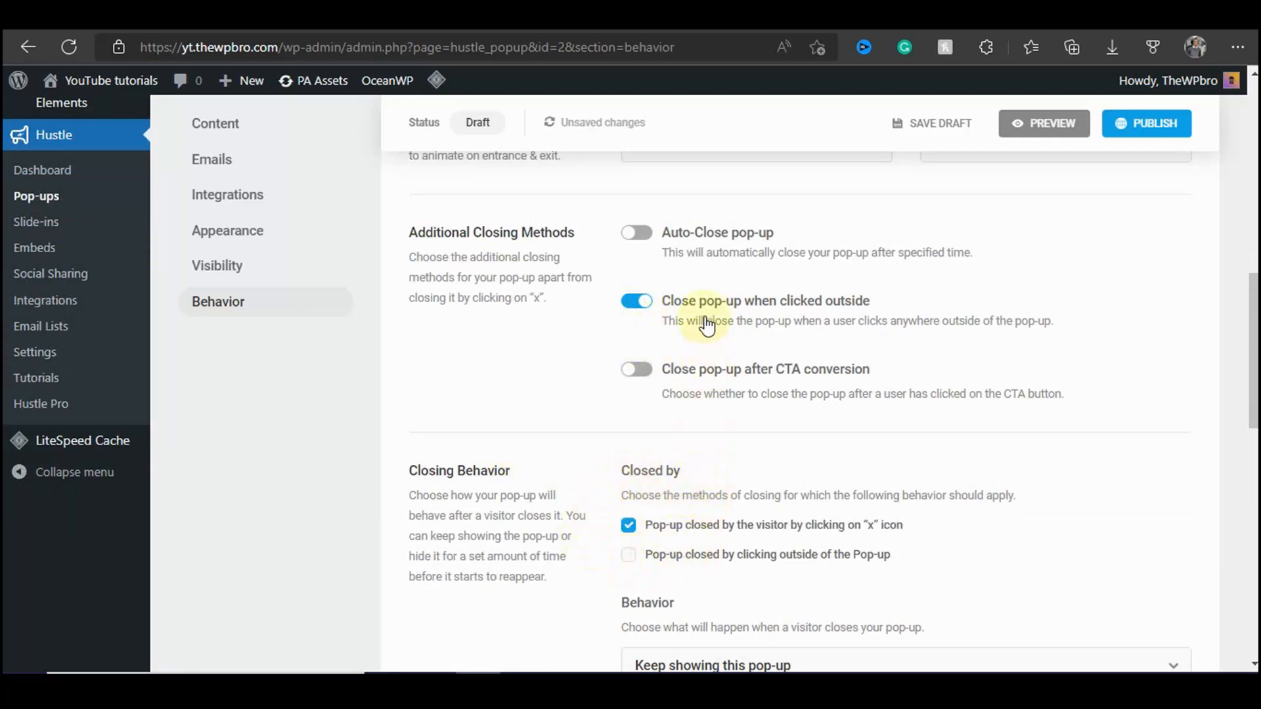
scroll(657, 339, down, 2)
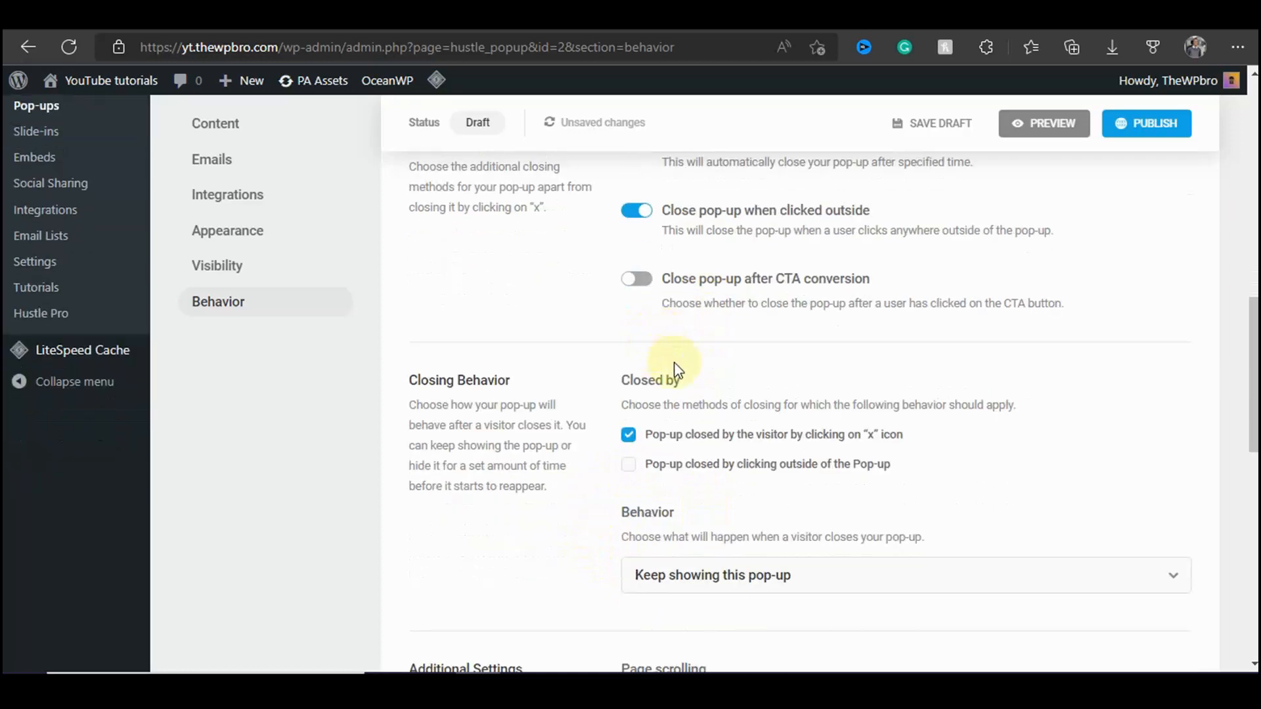
scroll(670, 421, down, 4)
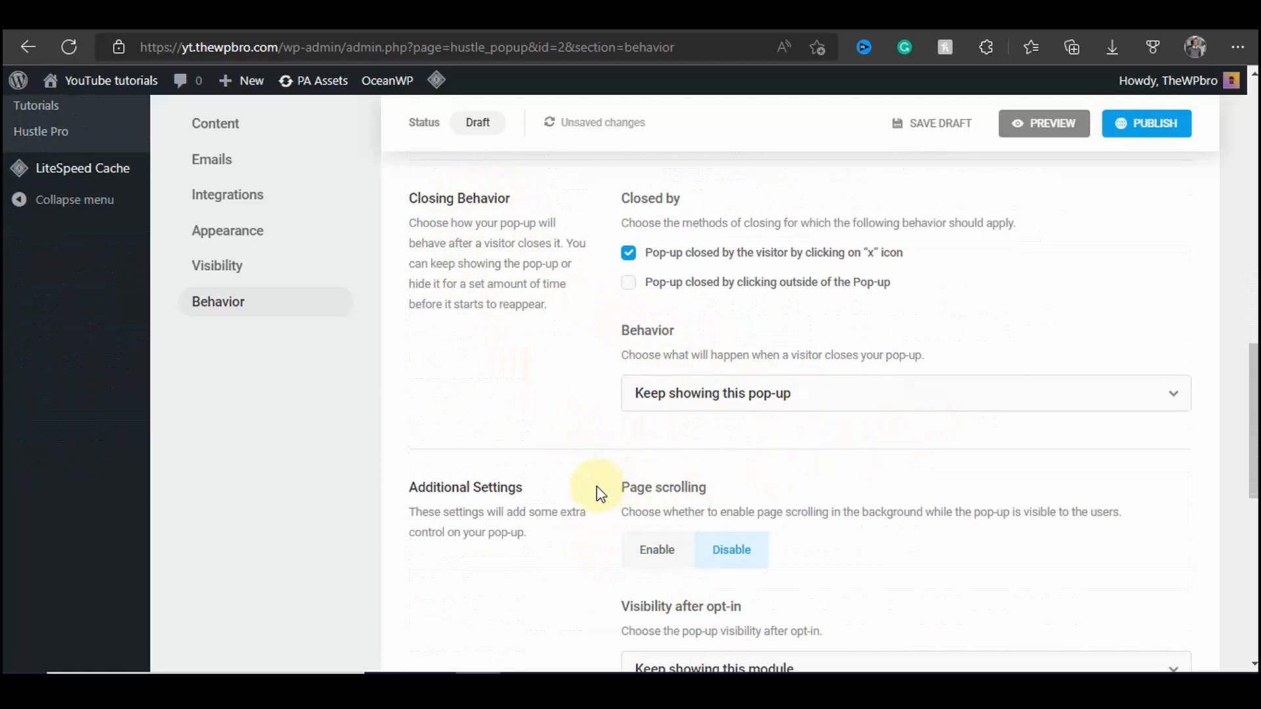
click(712, 397)
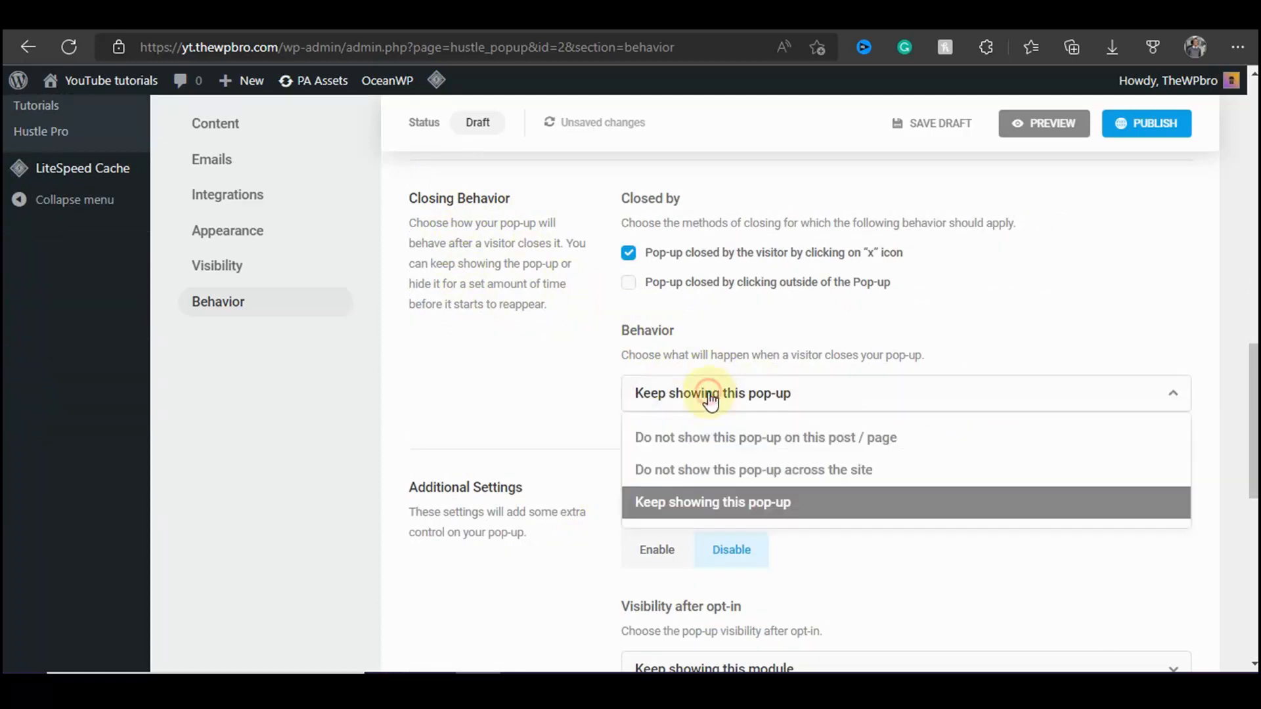
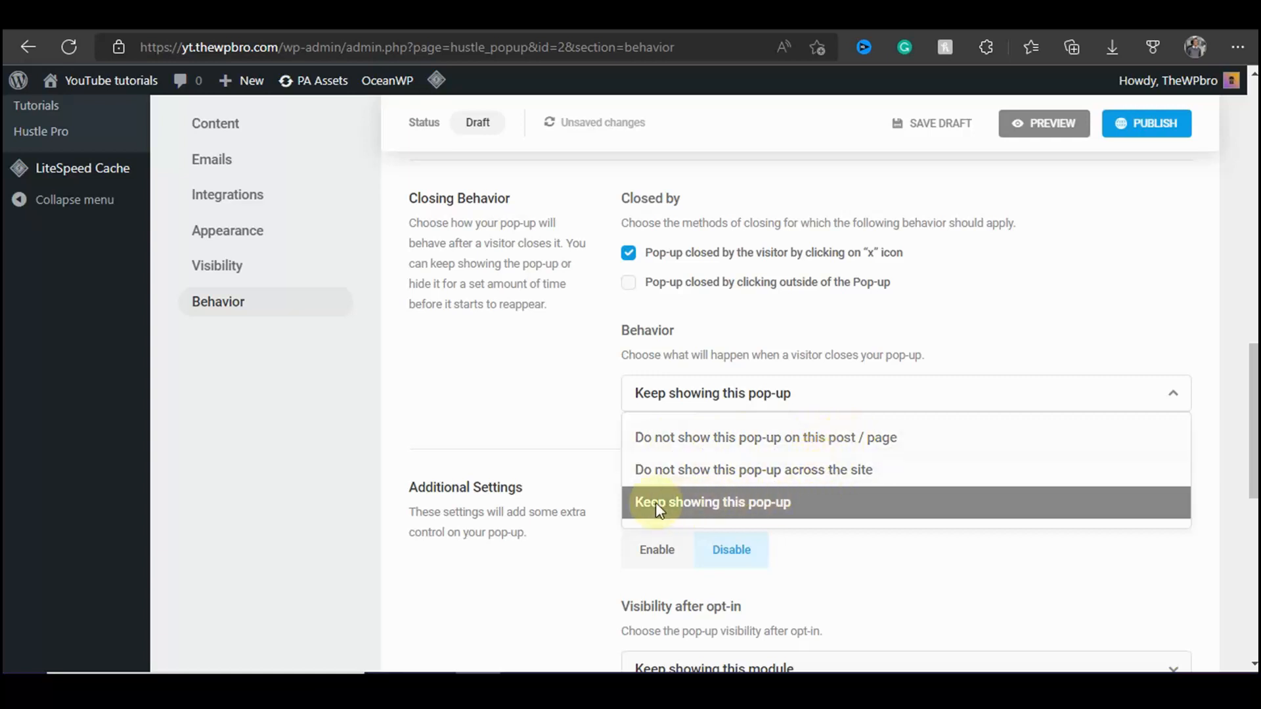
Step: Set the pop-up's behavior after a visitor closes it to "Keep showing this pop-up"
click(718, 502)
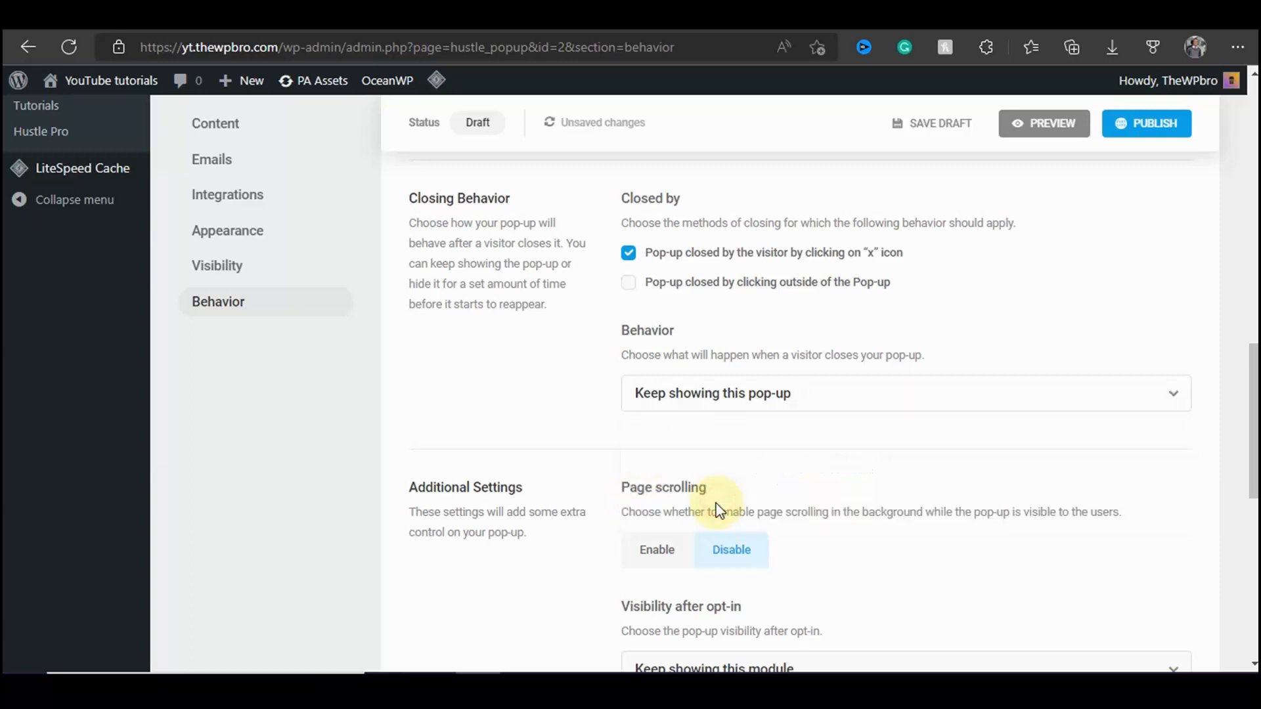
click(712, 396)
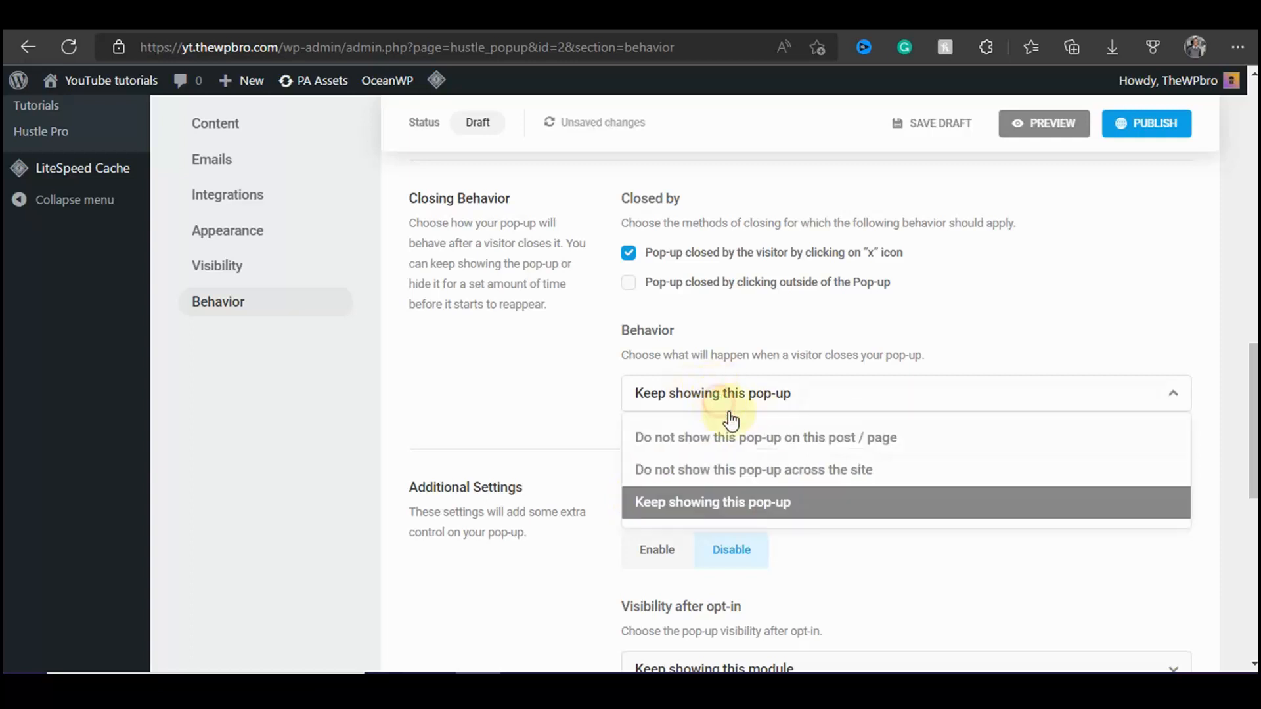
click(696, 512)
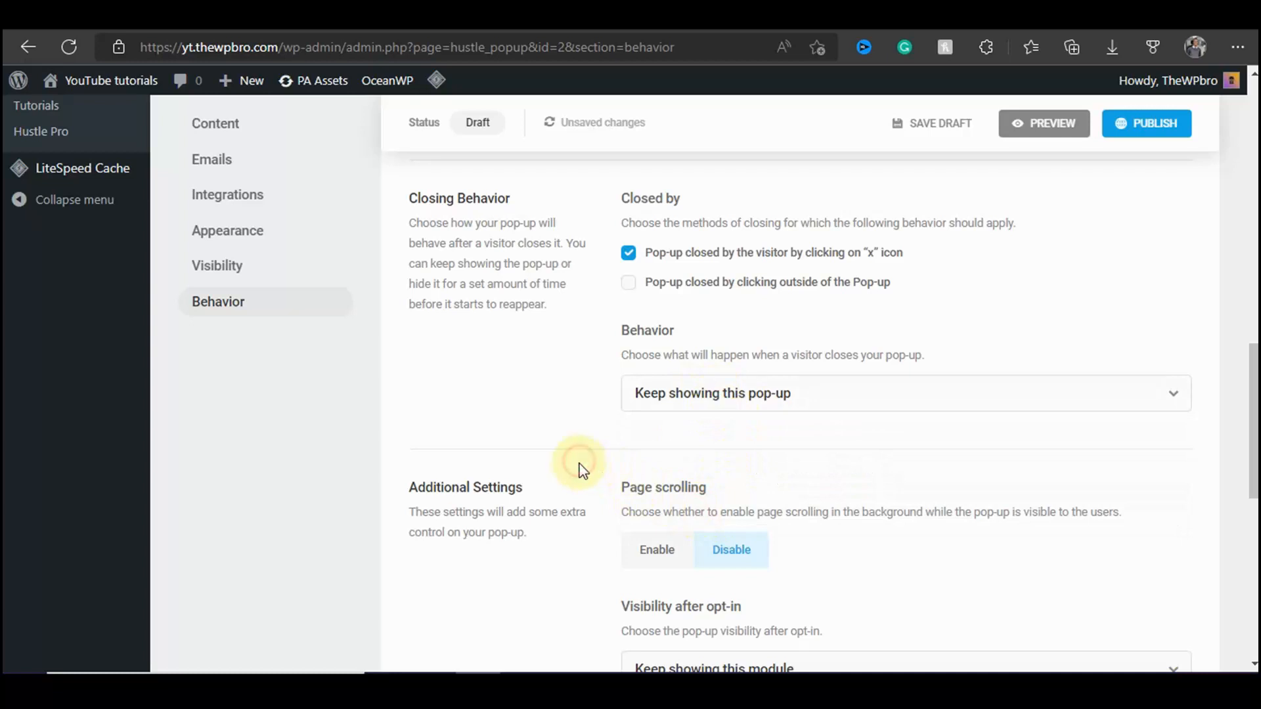
Step: Set background page scrolling to Disable in the pop-up's additional settings
scroll(578, 464, down, 4)
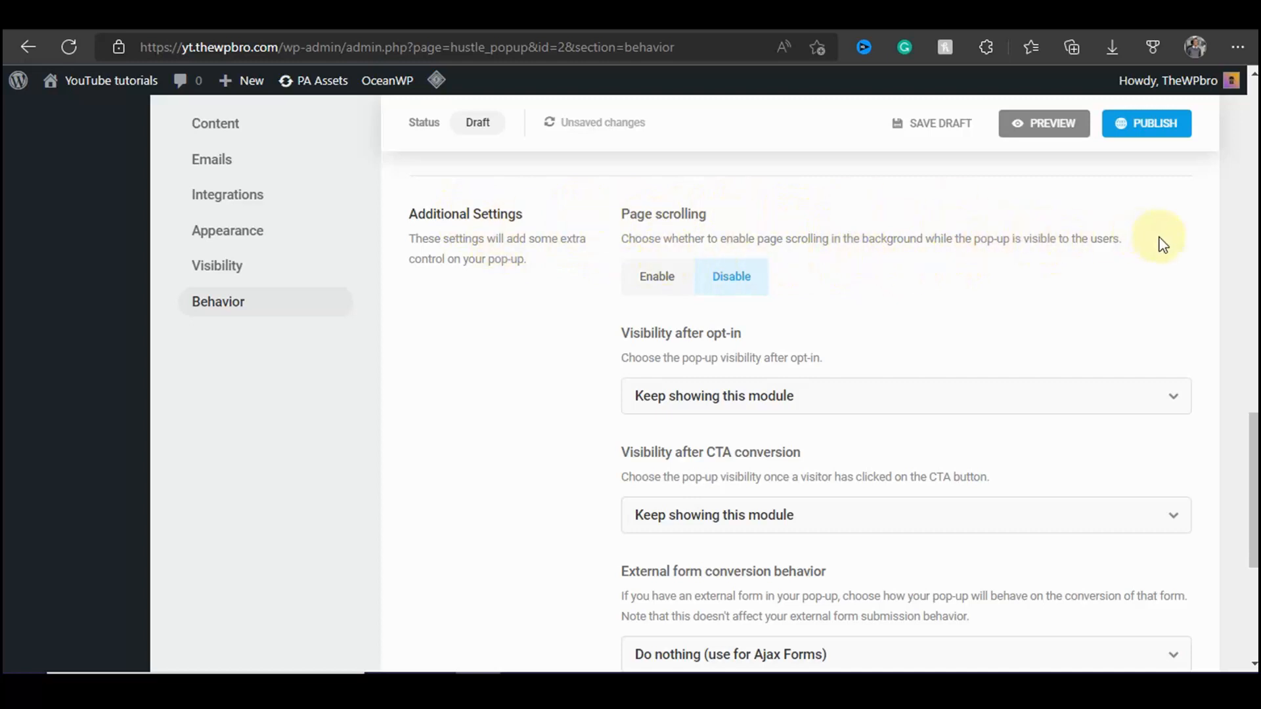
click(653, 276)
click(725, 281)
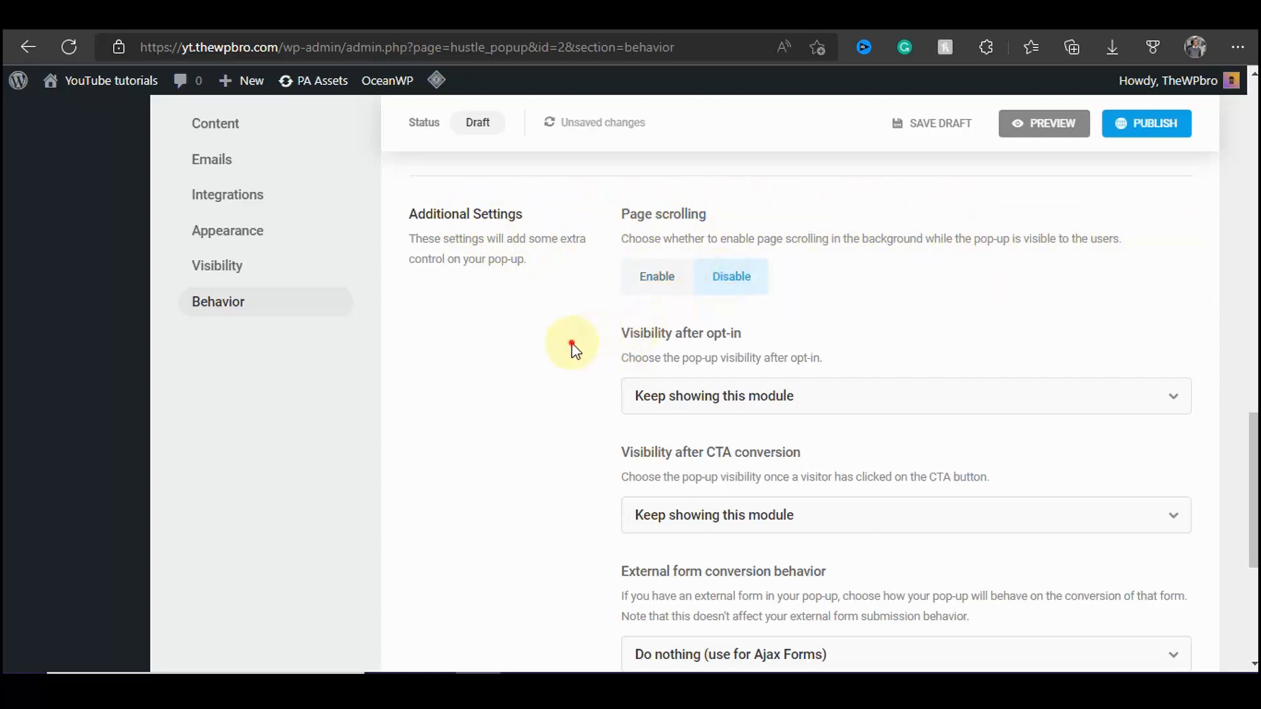
Step: Set the pop-up's visibility after opt-in to "No longer show this module across the site"
scroll(721, 333, down, 1)
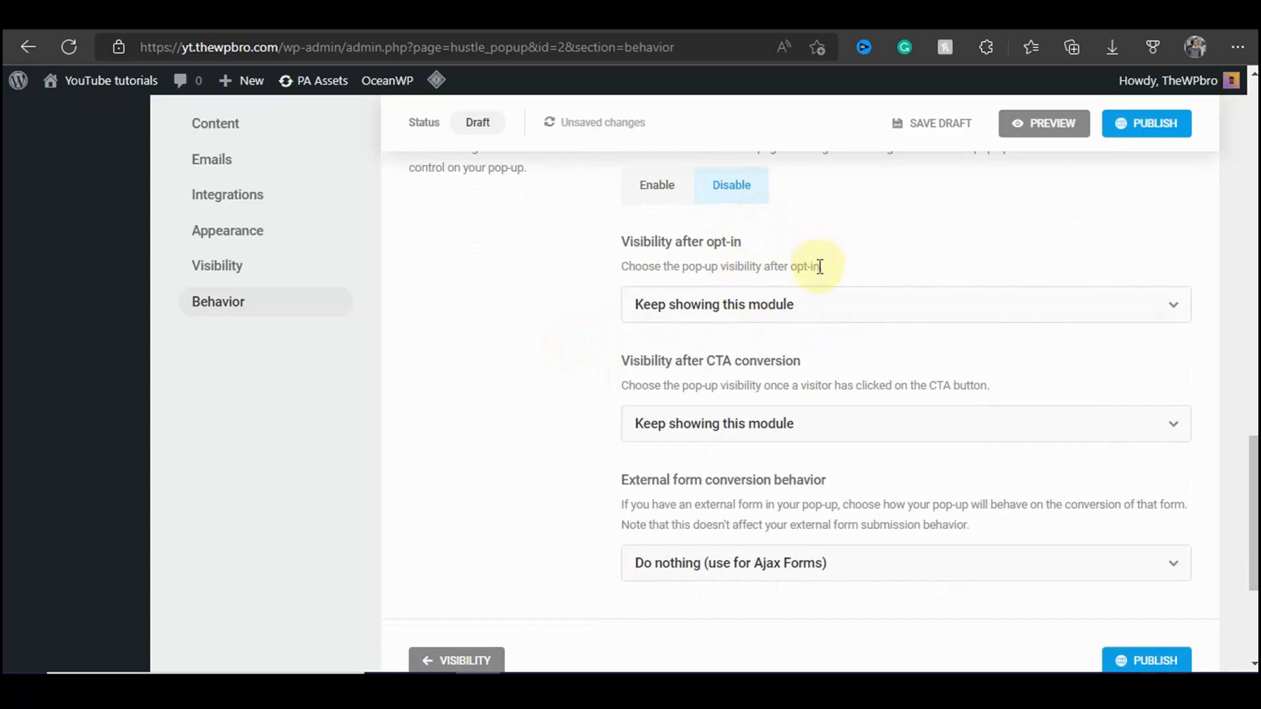
click(743, 309)
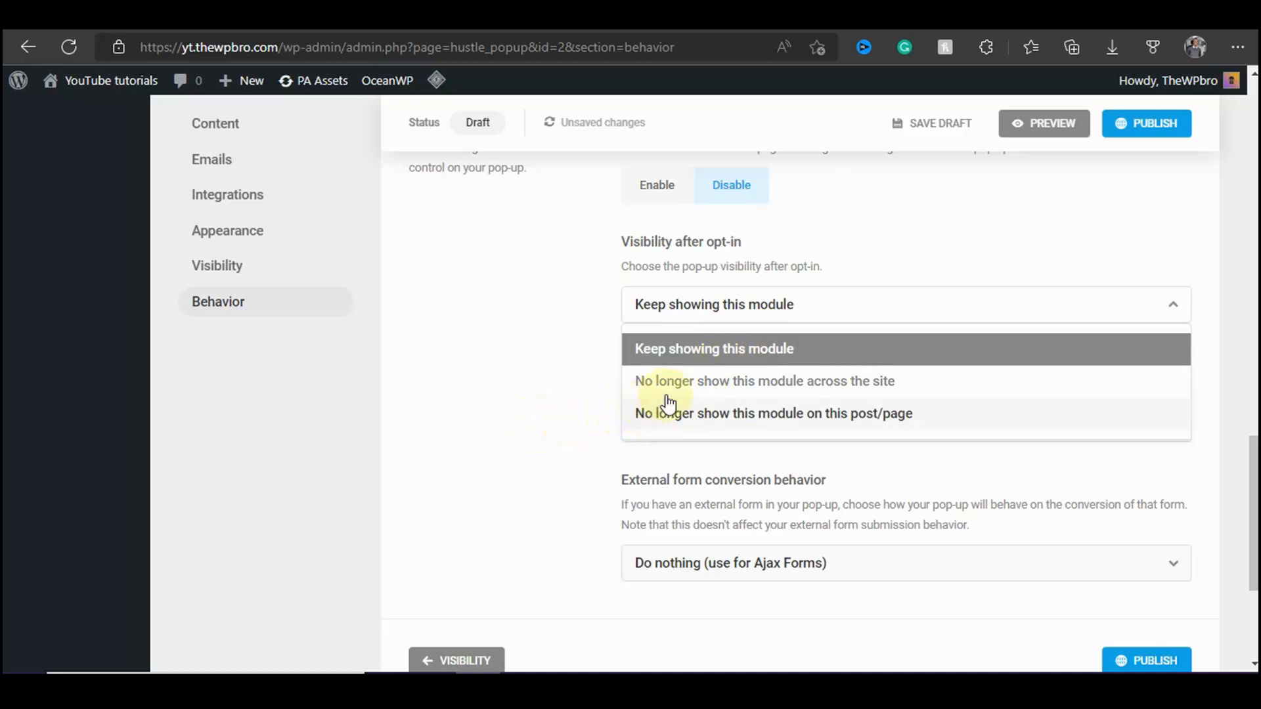
click(873, 394)
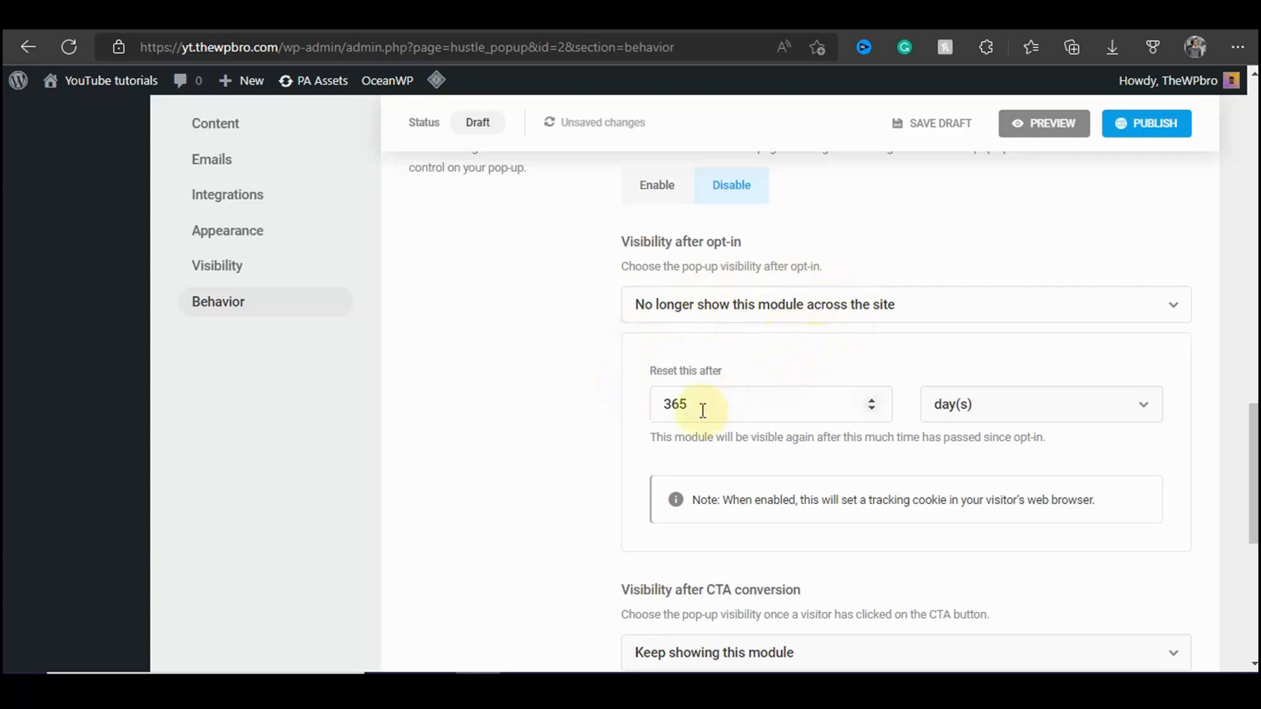
drag(729, 403, 642, 411)
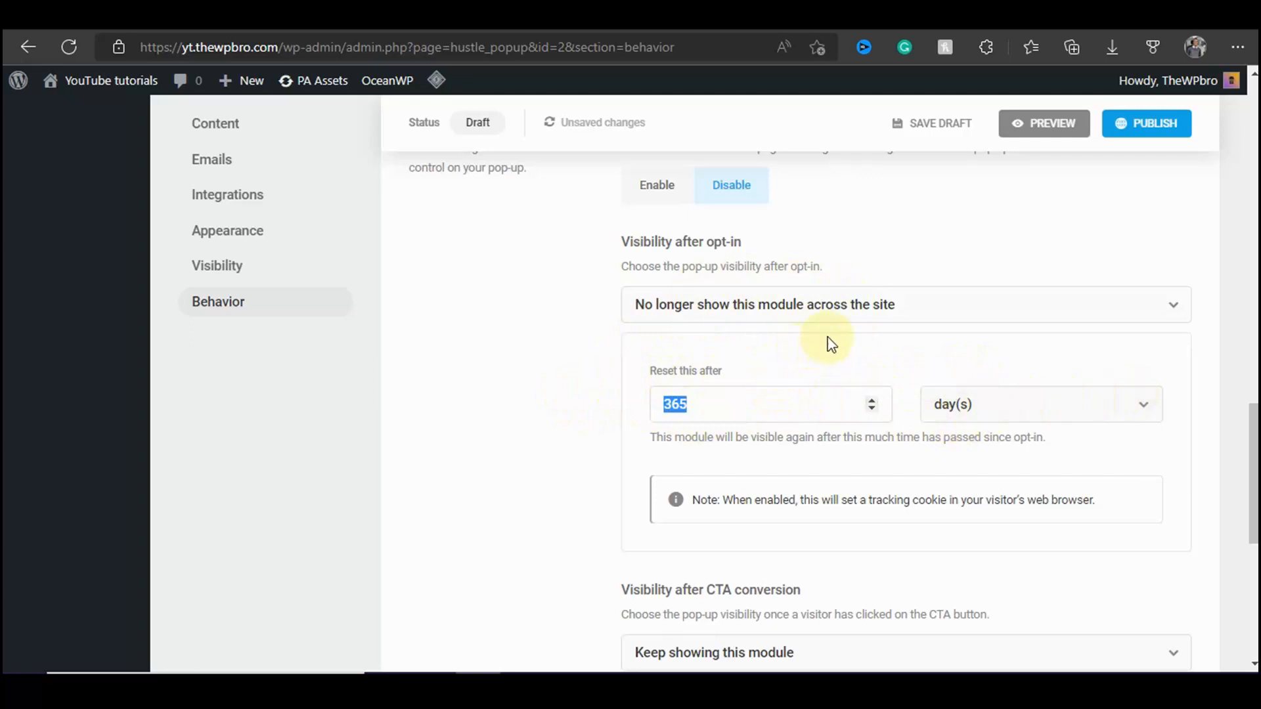
click(833, 317)
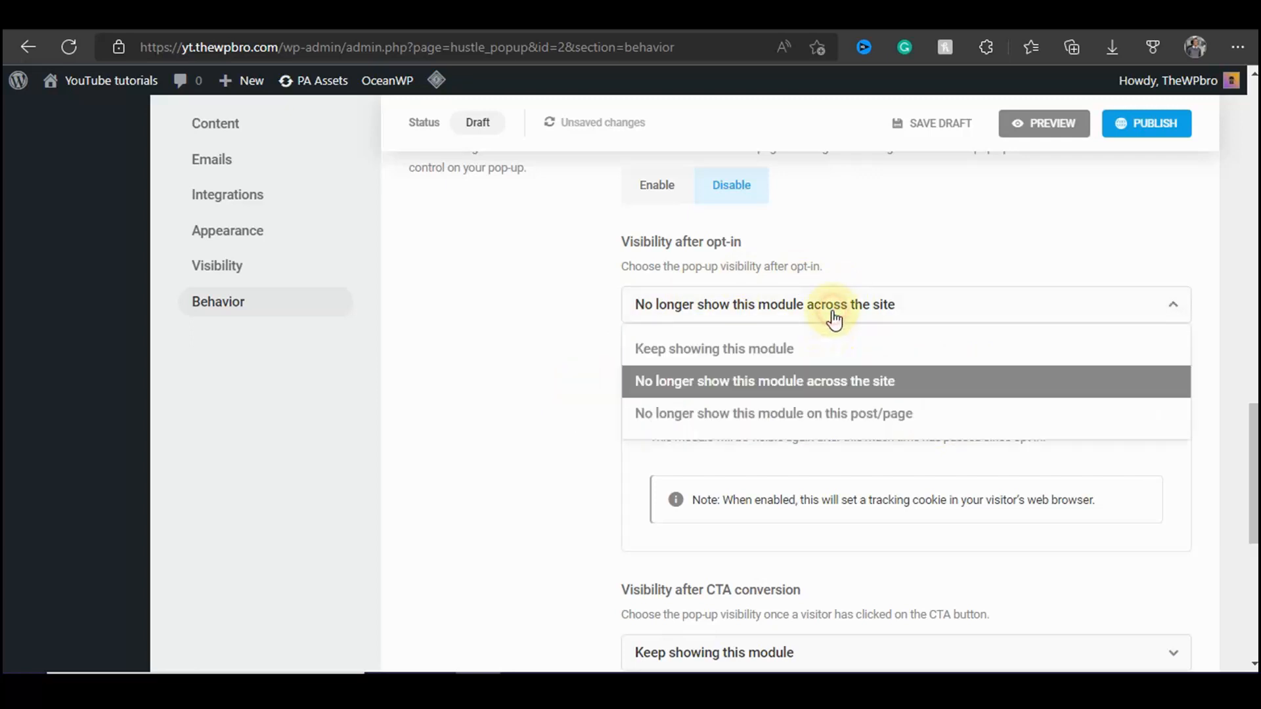
click(561, 371)
Step: Publish the pop-up and dismiss the "Ready to go!" dialog
scroll(915, 355, down, 5)
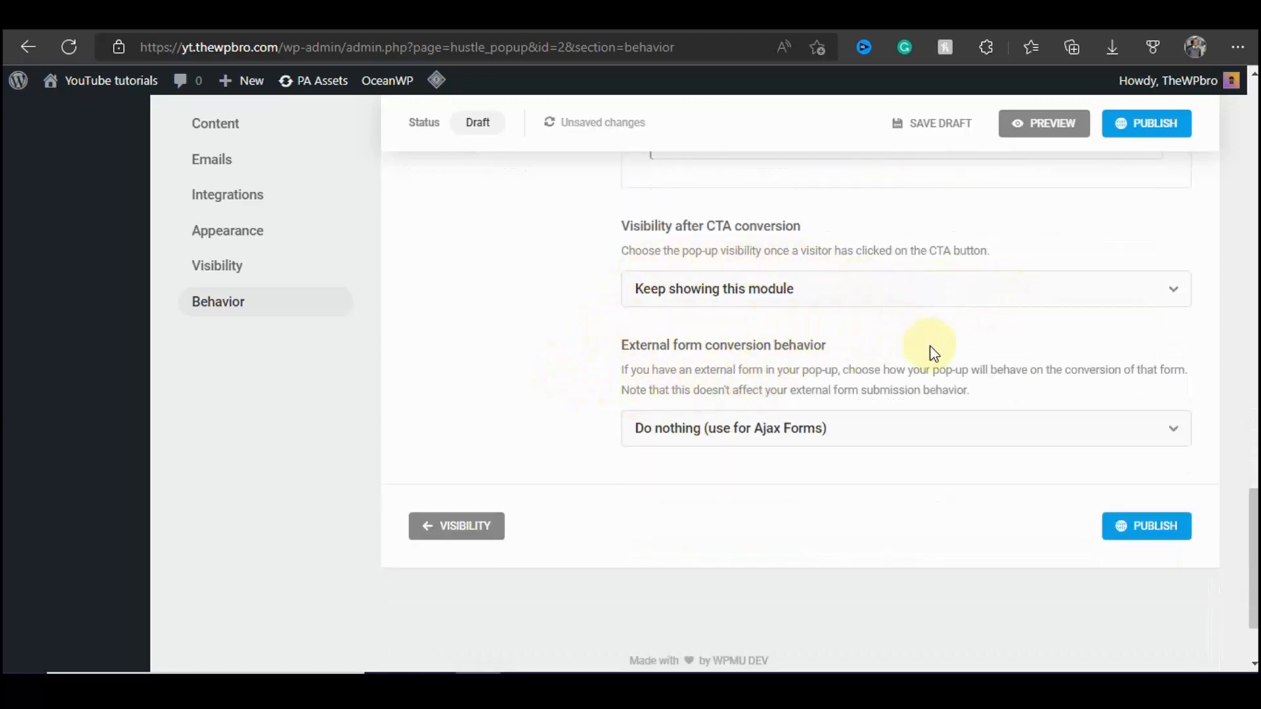
scroll(301, 442, up, 15)
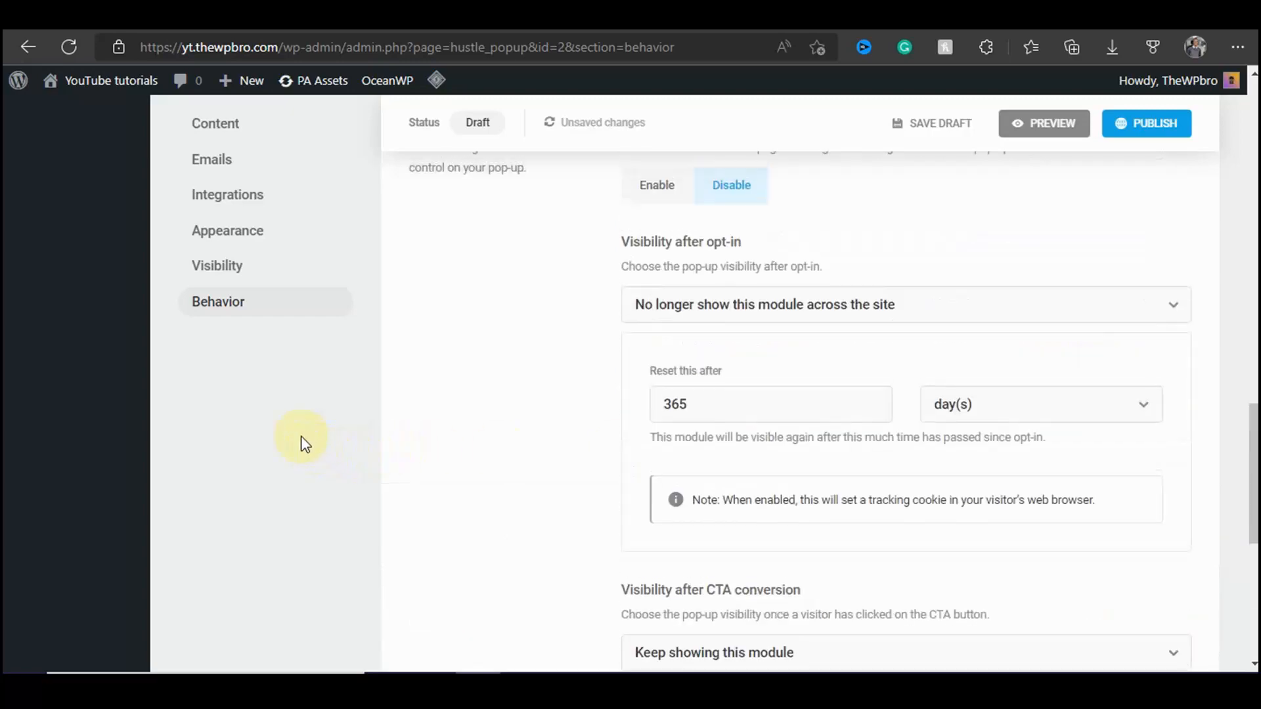
scroll(407, 341, up, 5)
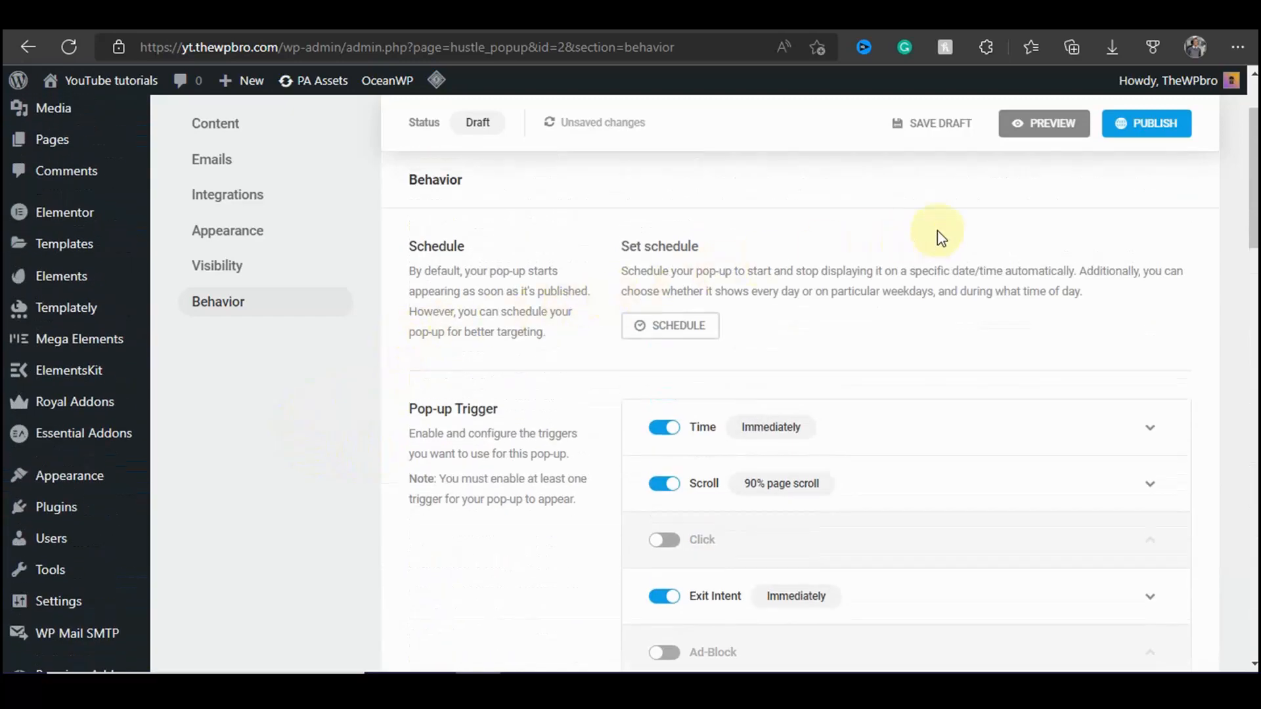
click(1138, 131)
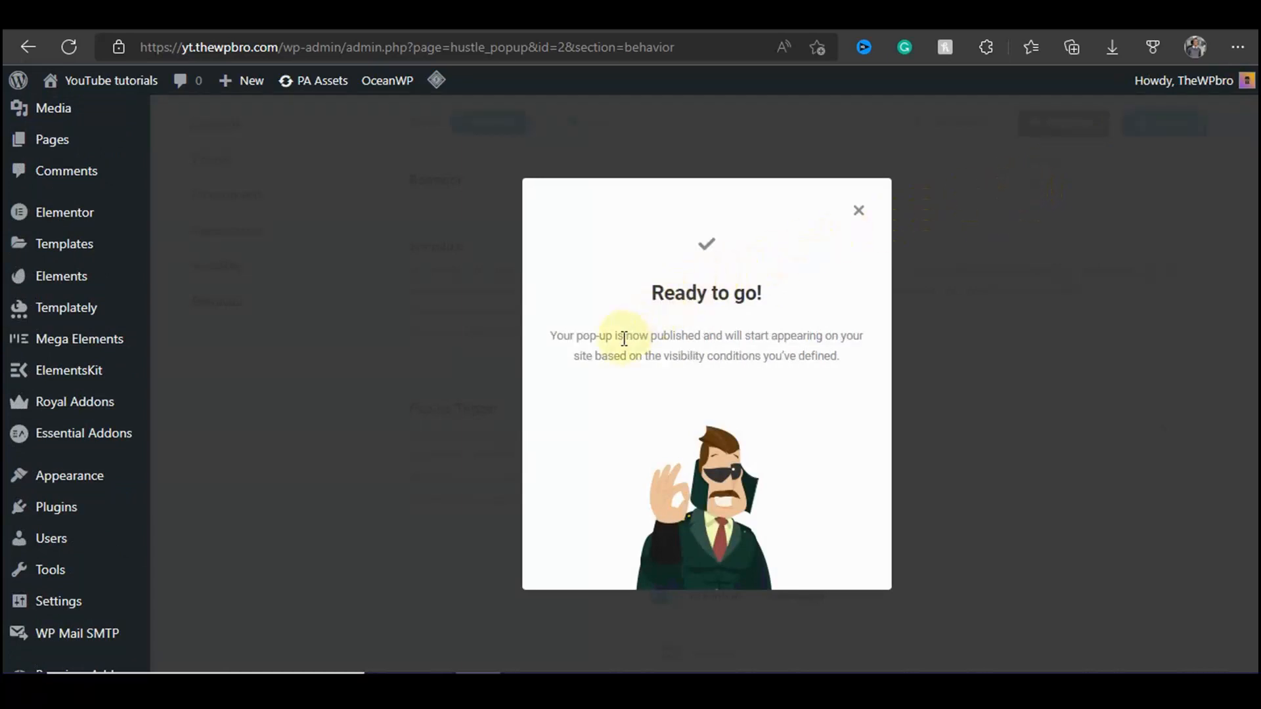
drag(613, 336, 844, 357)
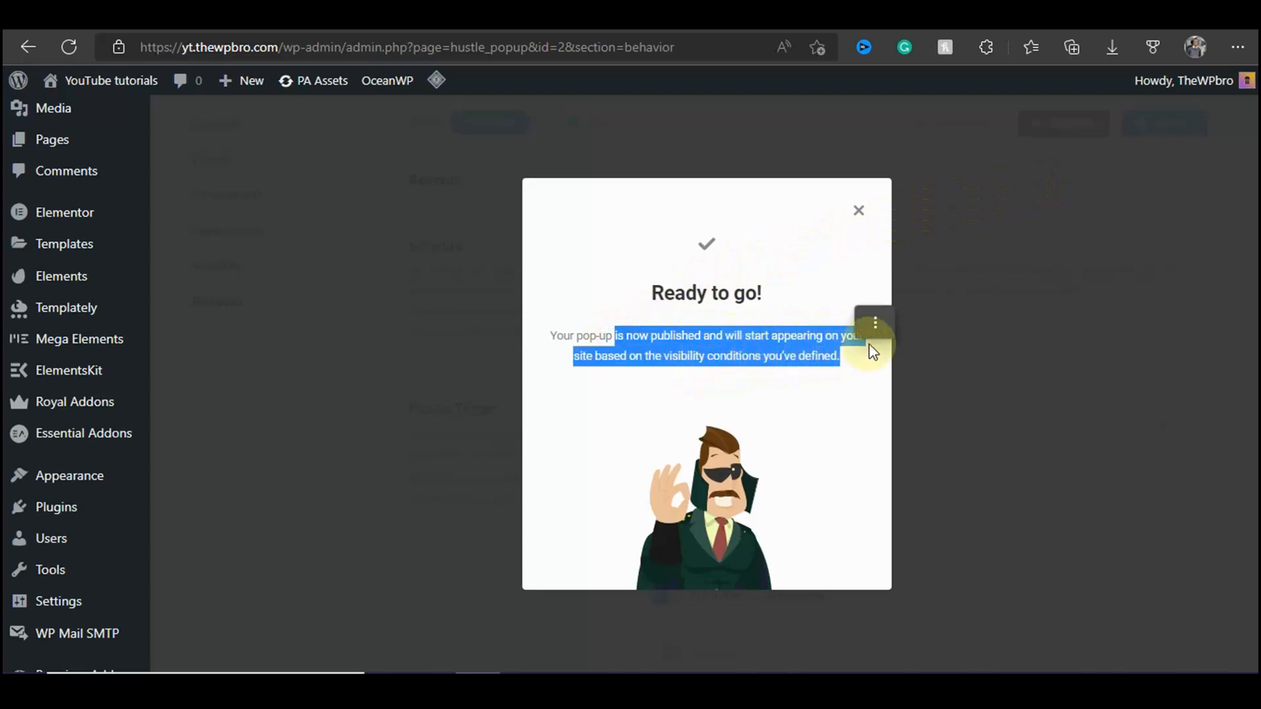
click(871, 345)
click(858, 210)
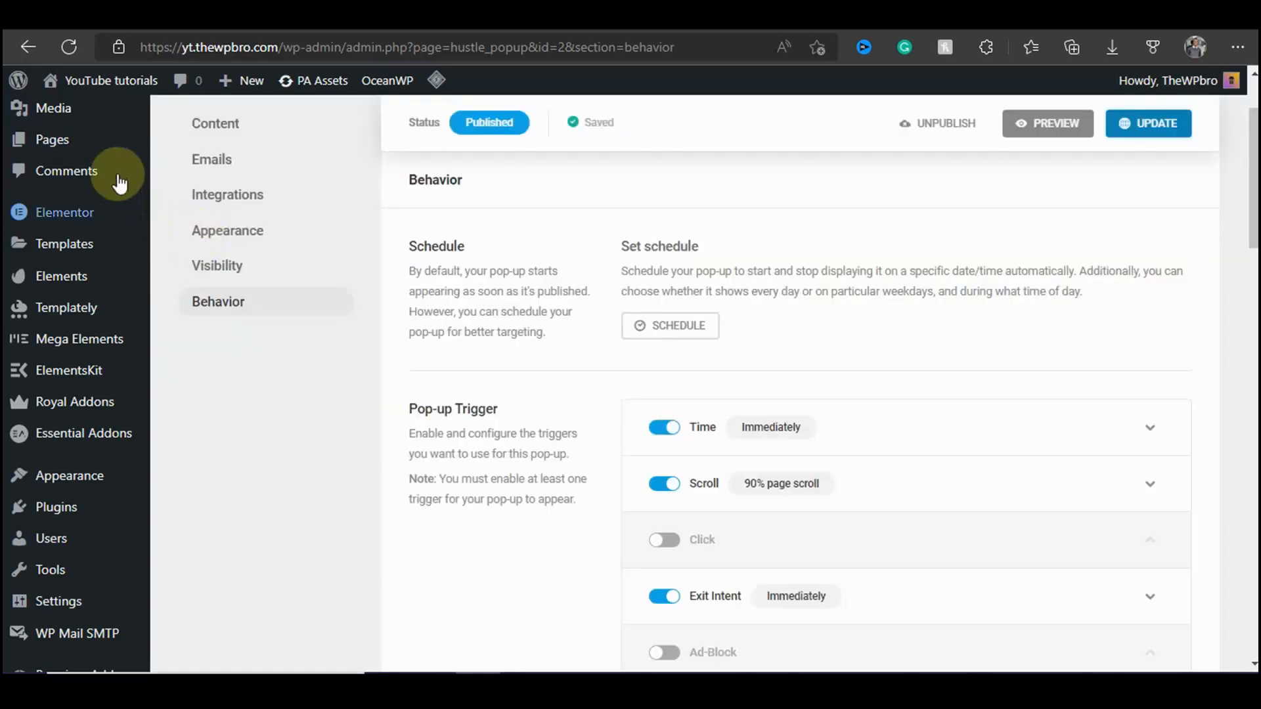
Step: Open the live site's homepage in a new tab and look over it
right_click(96, 111)
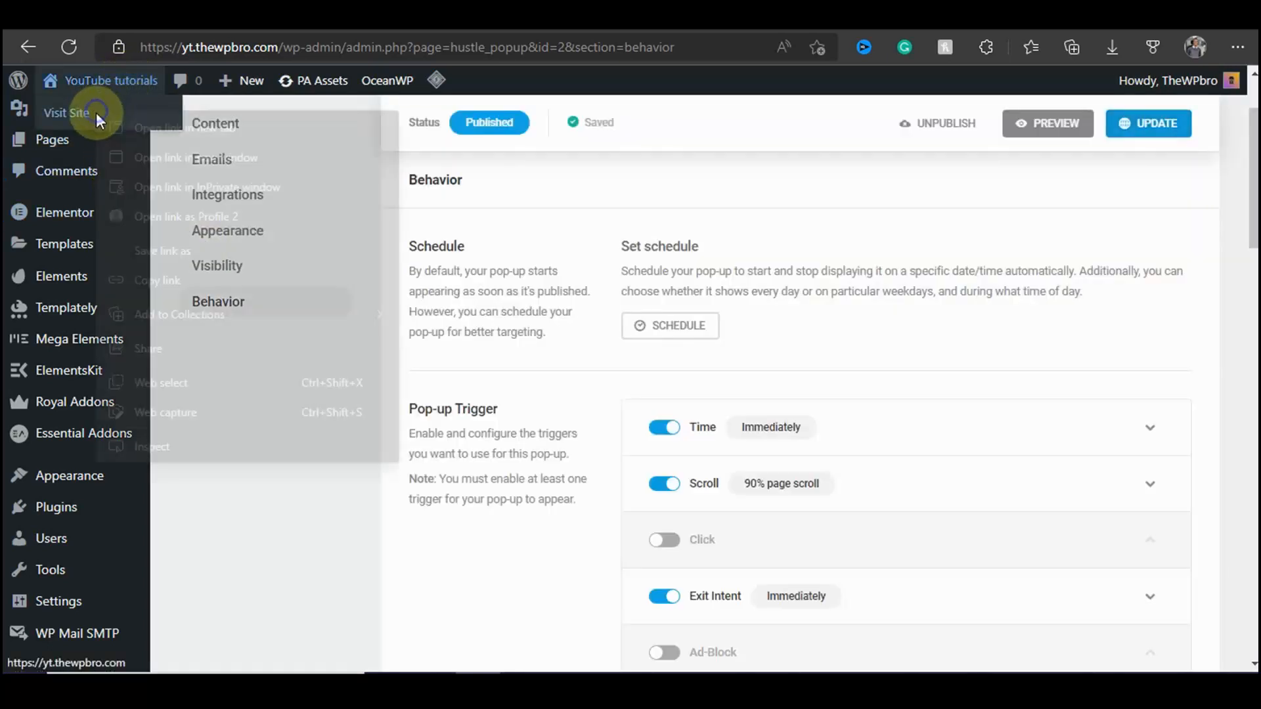
click(128, 124)
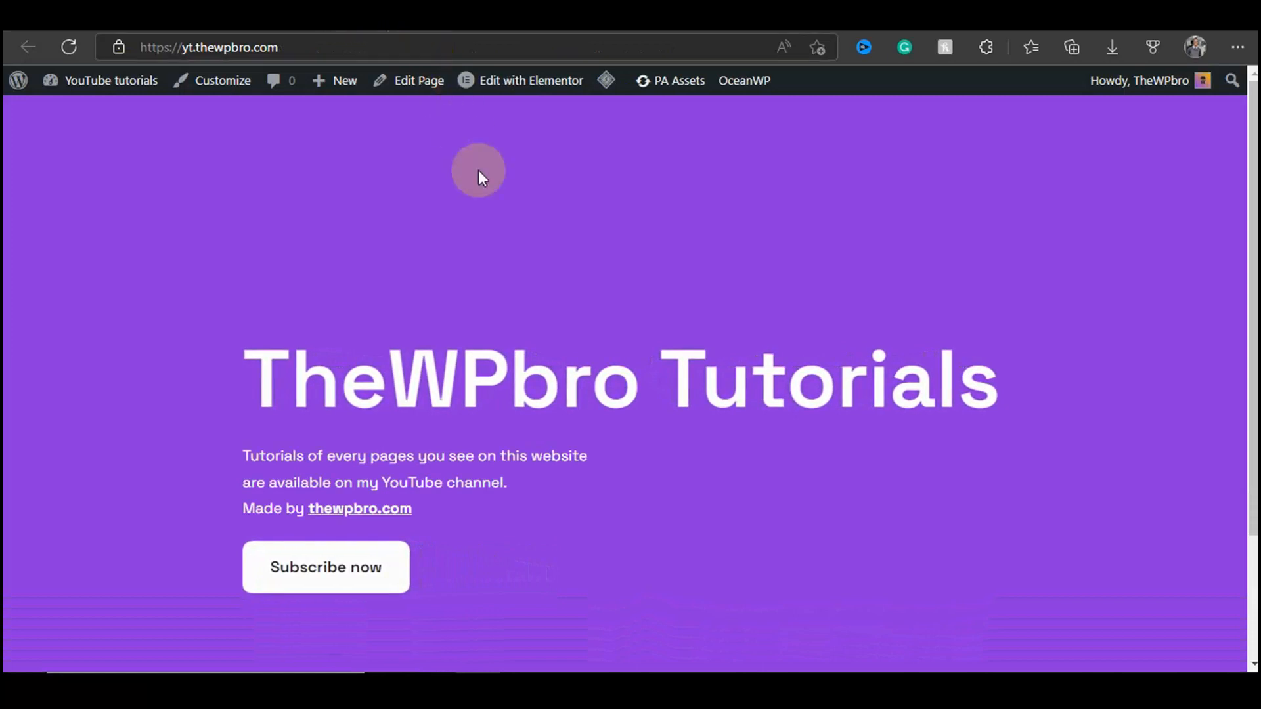
scroll(512, 275, down, 3)
scroll(514, 279, up, 3)
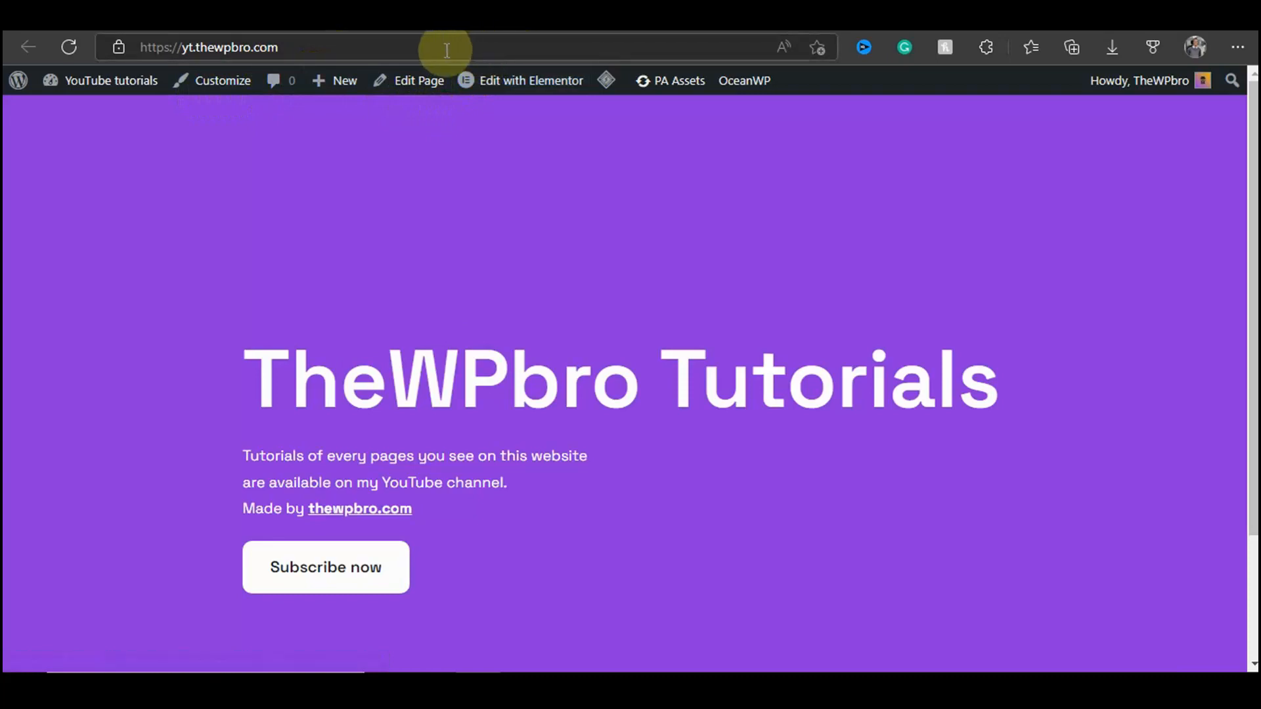
click(324, 46)
triple_click(364, 46)
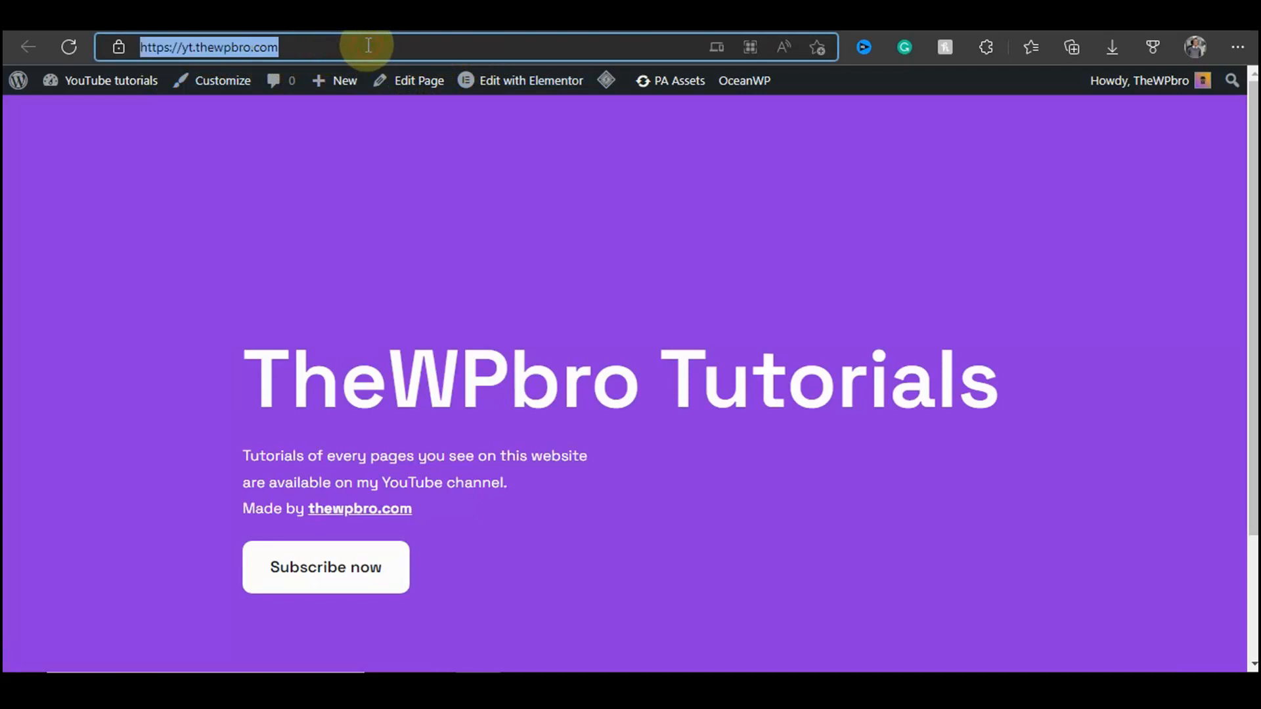
text(https://yt.thewpbro.com/2022/10/16/importance-of-seo-for-small-businesses-2/)
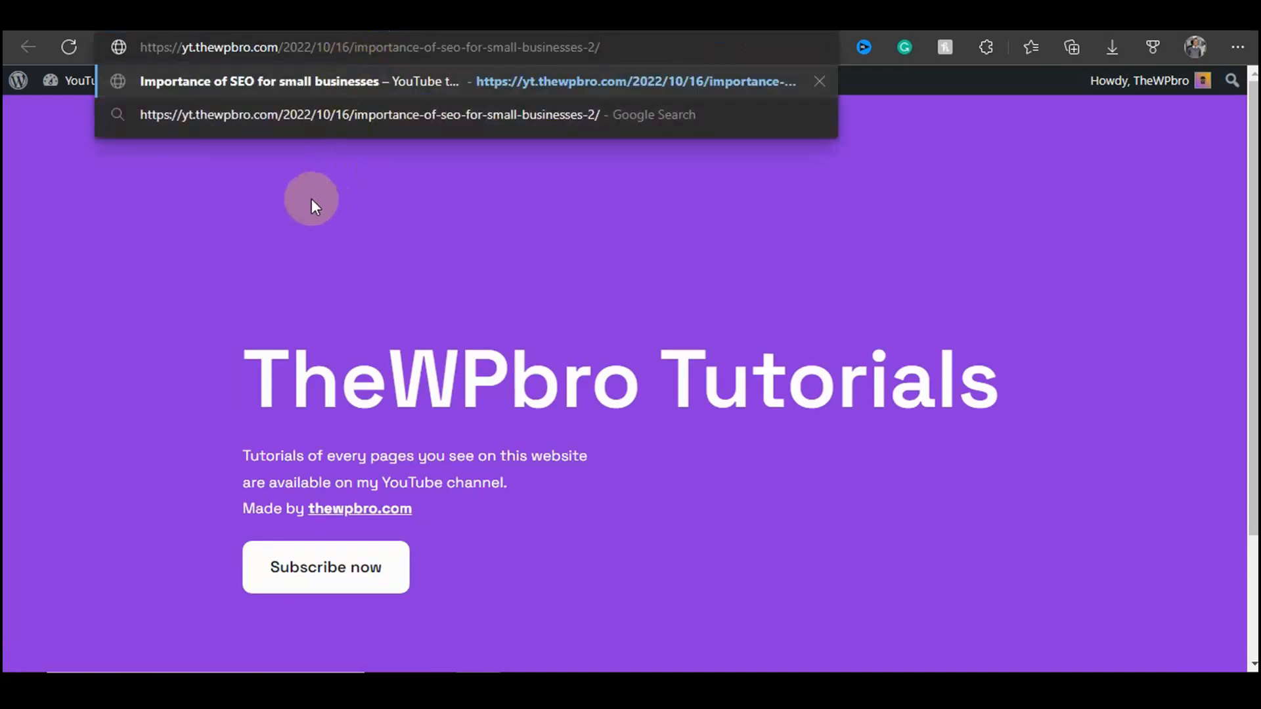
key(Return)
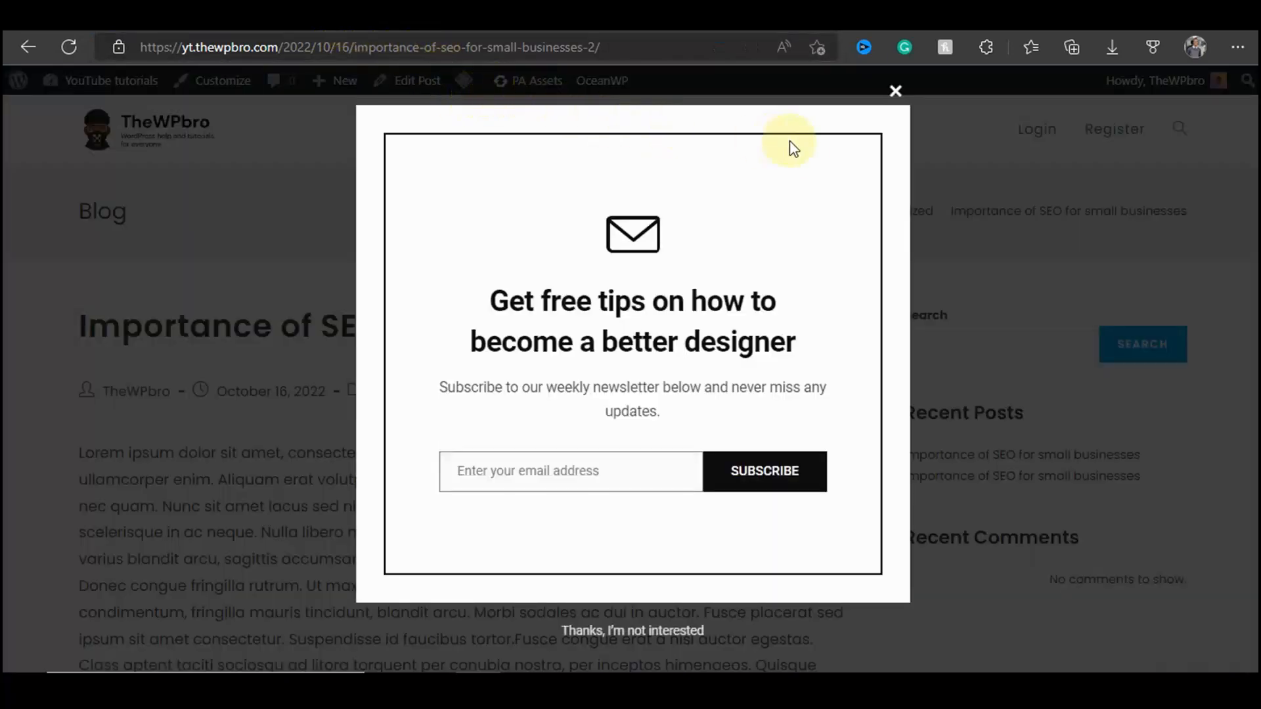
Step: Test the newsletter pop-up on the blog post by scrolling through the article and reloading the page, dismissing it each time
click(896, 92)
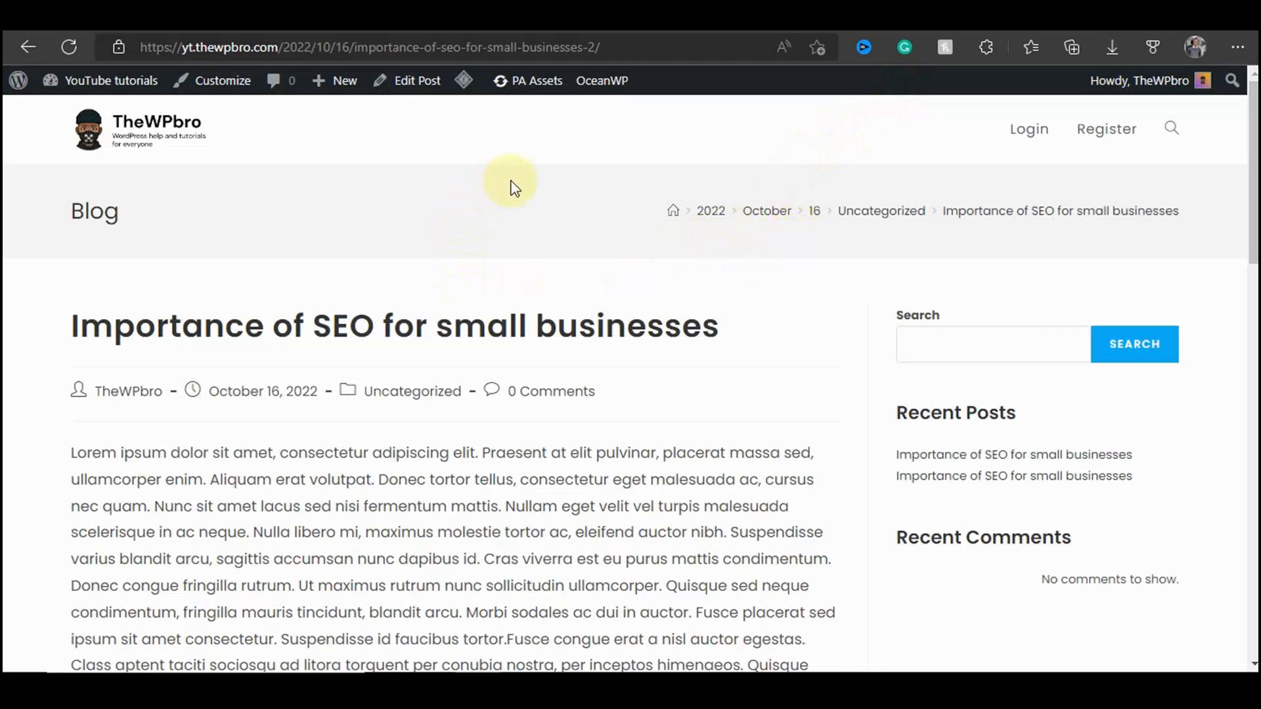
scroll(458, 248, down, 10)
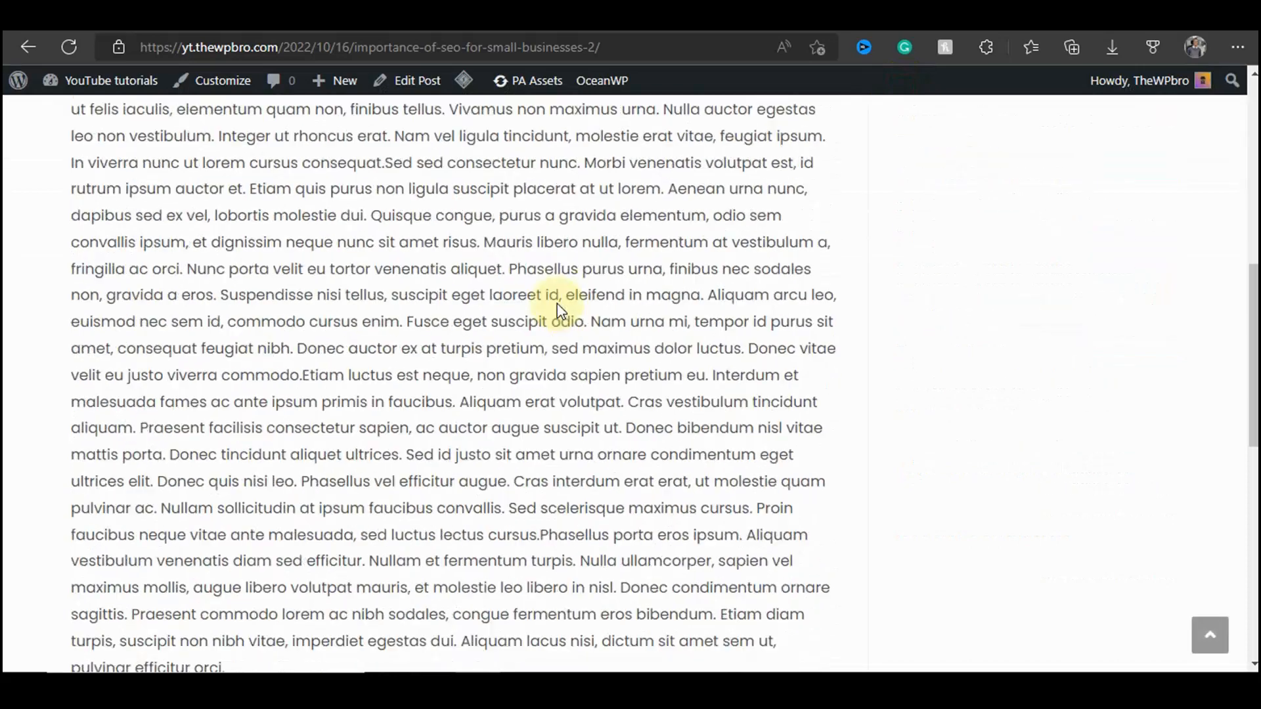
scroll(557, 309, down, 5)
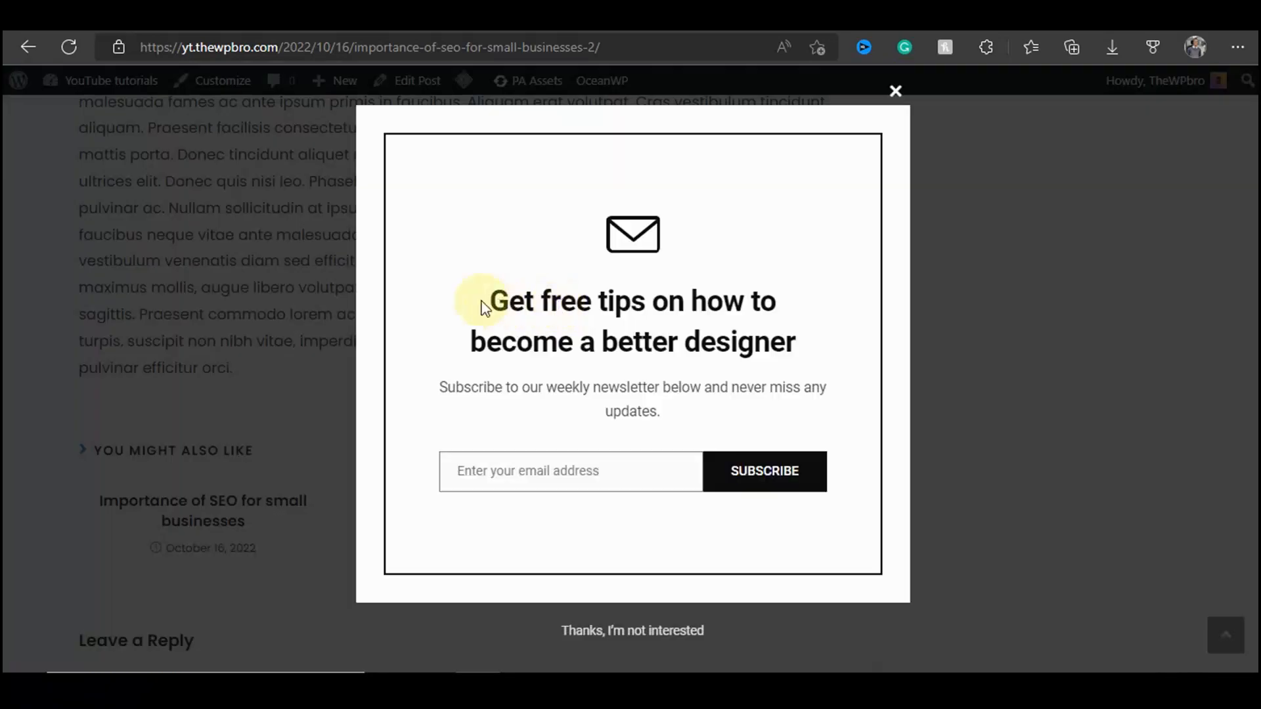
click(897, 93)
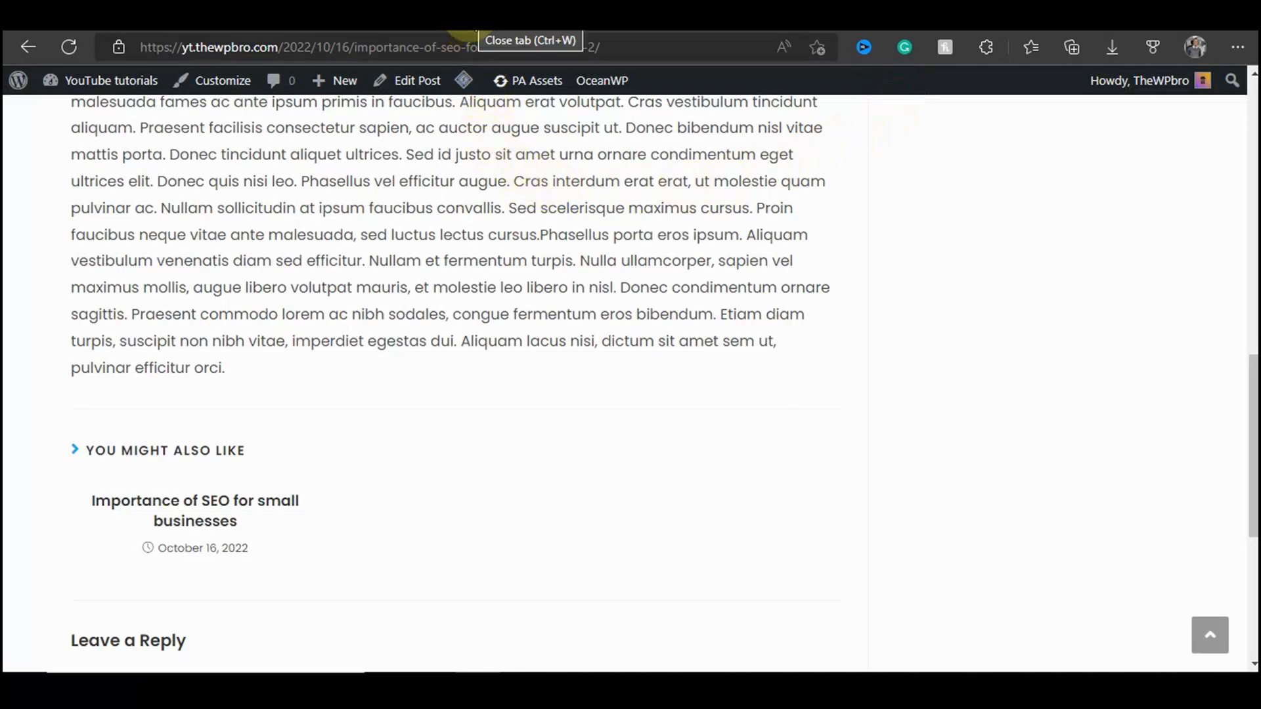
click(69, 48)
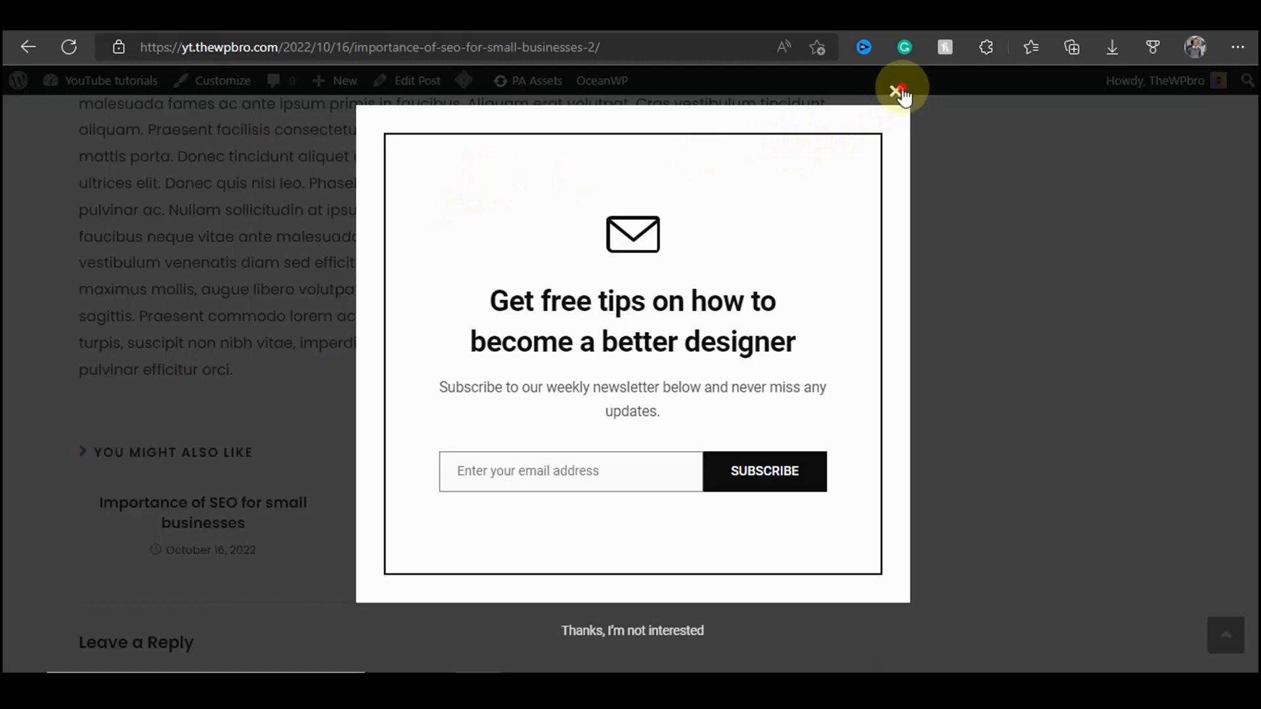
click(896, 91)
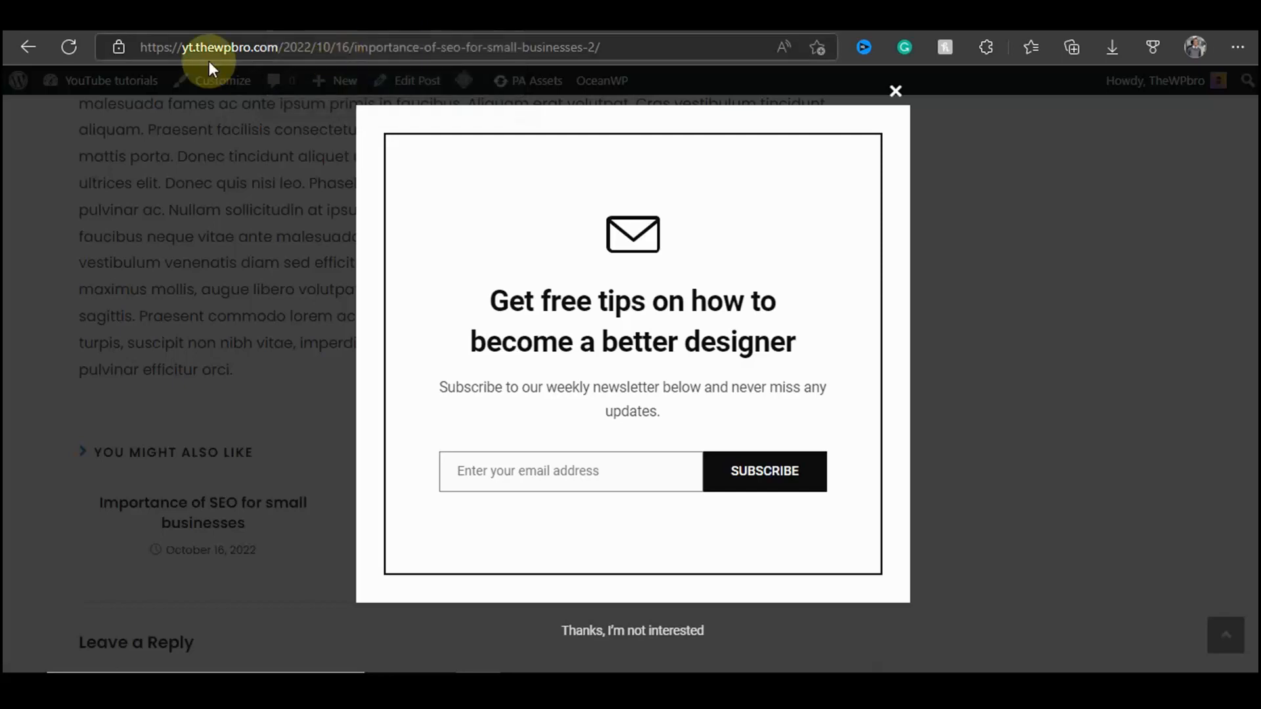
Step: Return to the WordPress admin tab and open Hustle's Slide-ins page
click(178, 21)
scroll(203, 302, down, 3)
scroll(203, 302, down, 5)
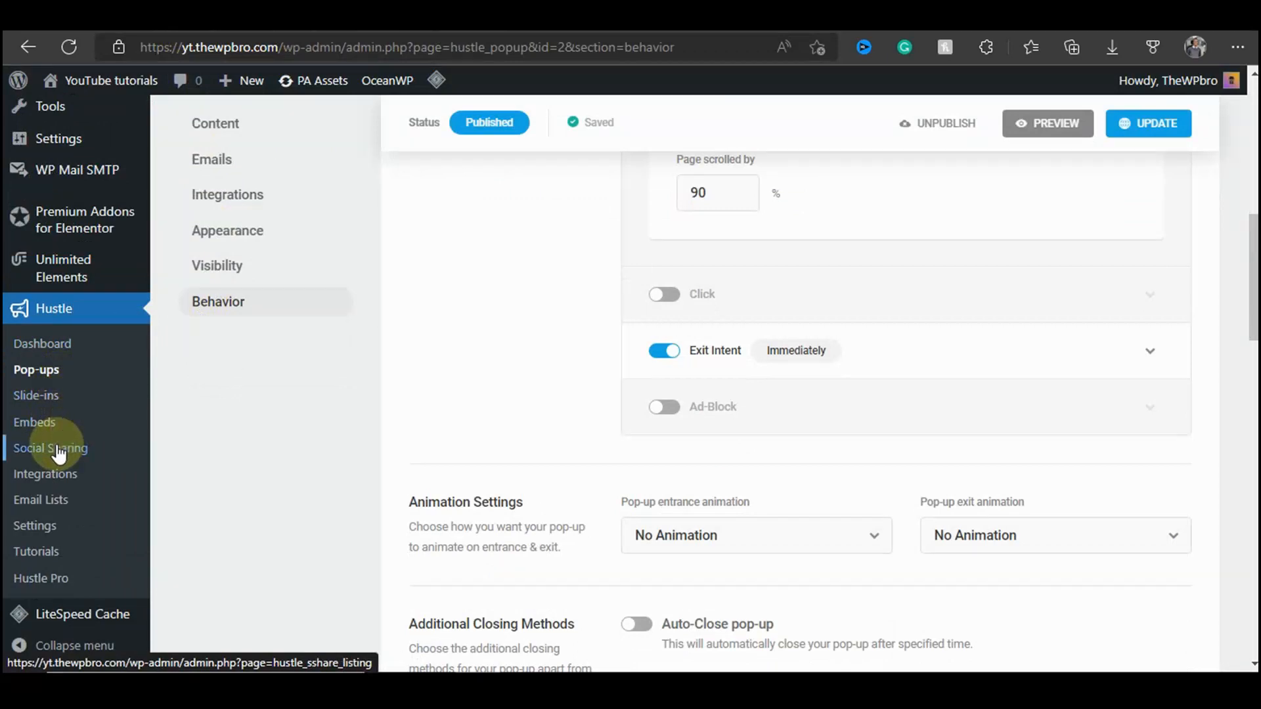
click(290, 298)
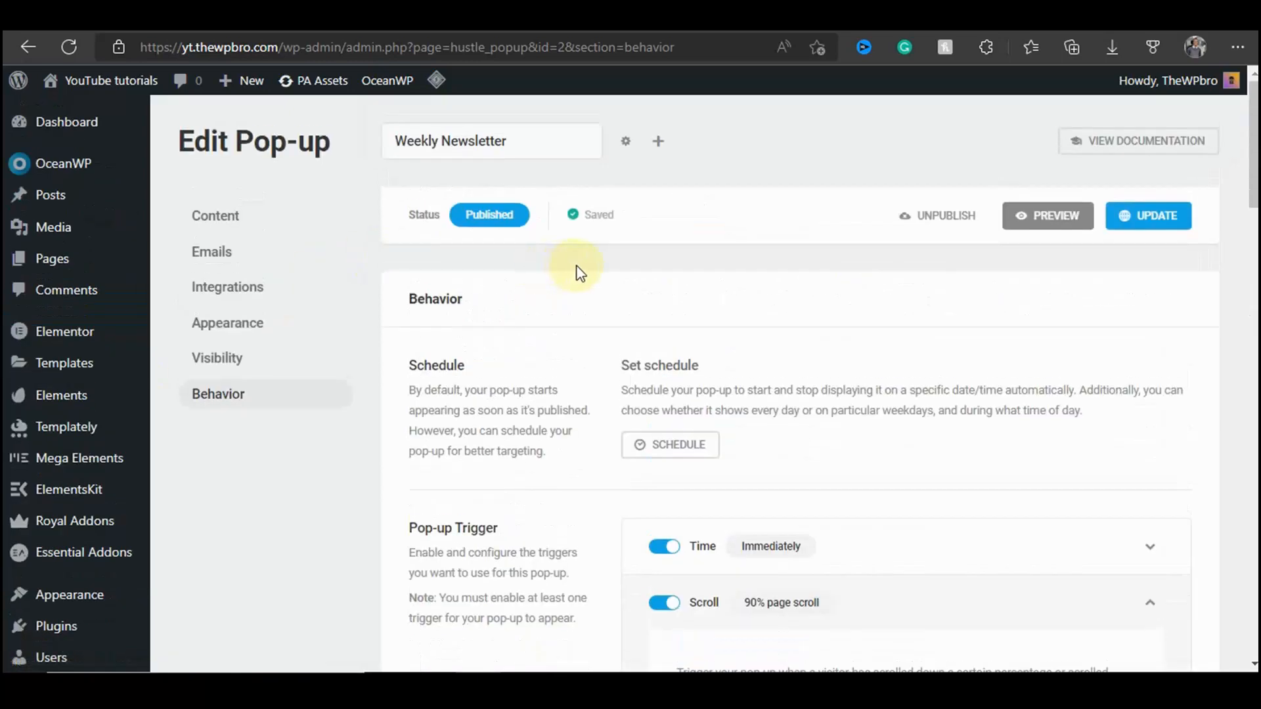
scroll(390, 337, down, 8)
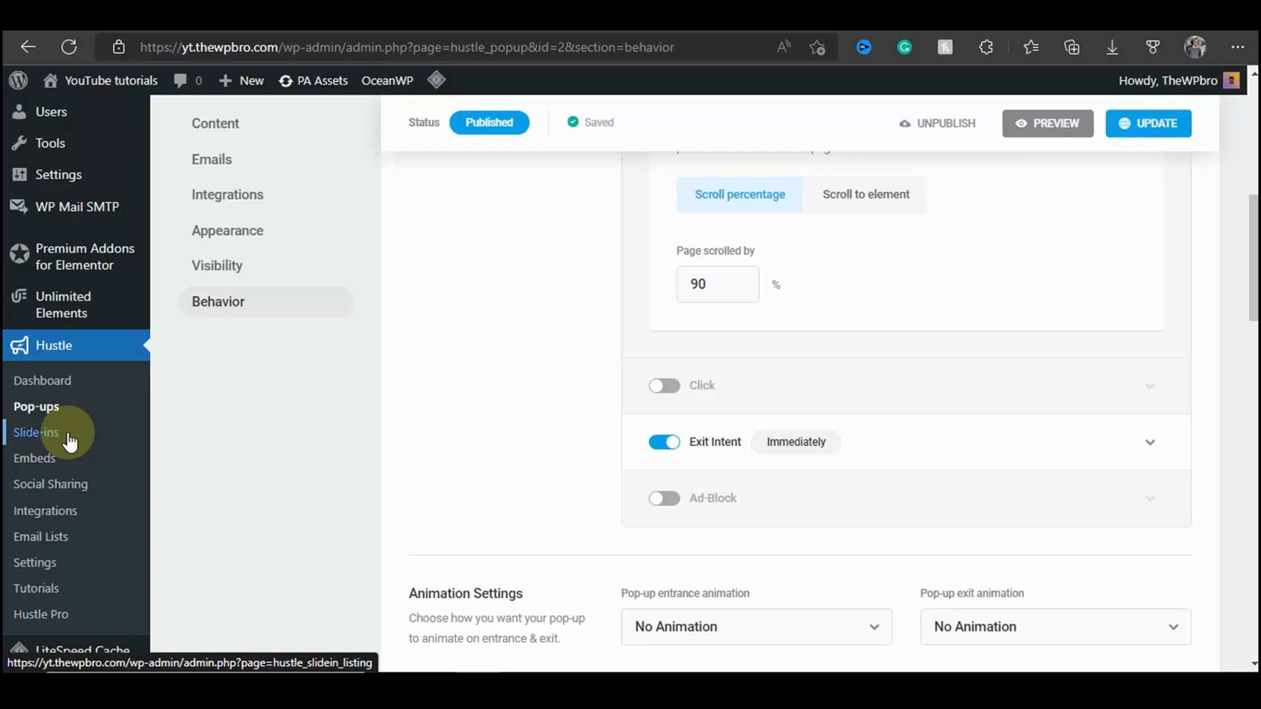
click(20, 434)
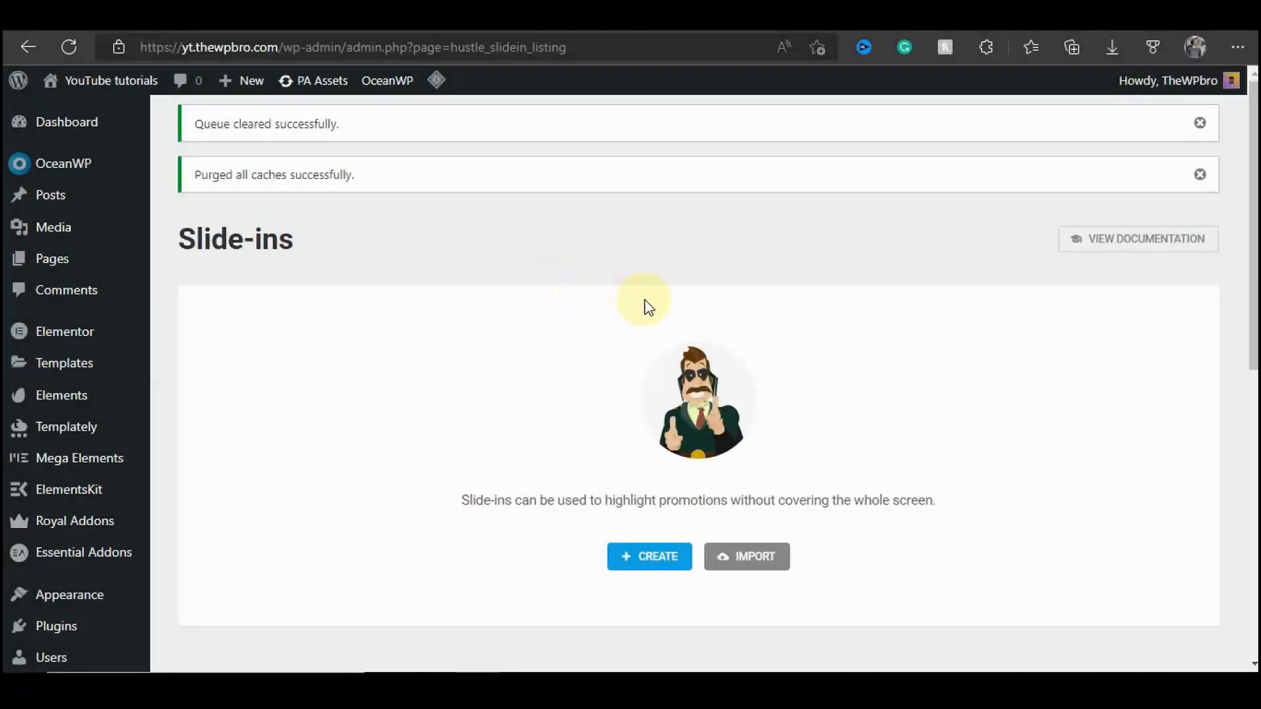
Step: Read the description of what slide-ins are used for on the Slide-ins page
scroll(643, 304, down, 3)
drag(542, 325, 979, 318)
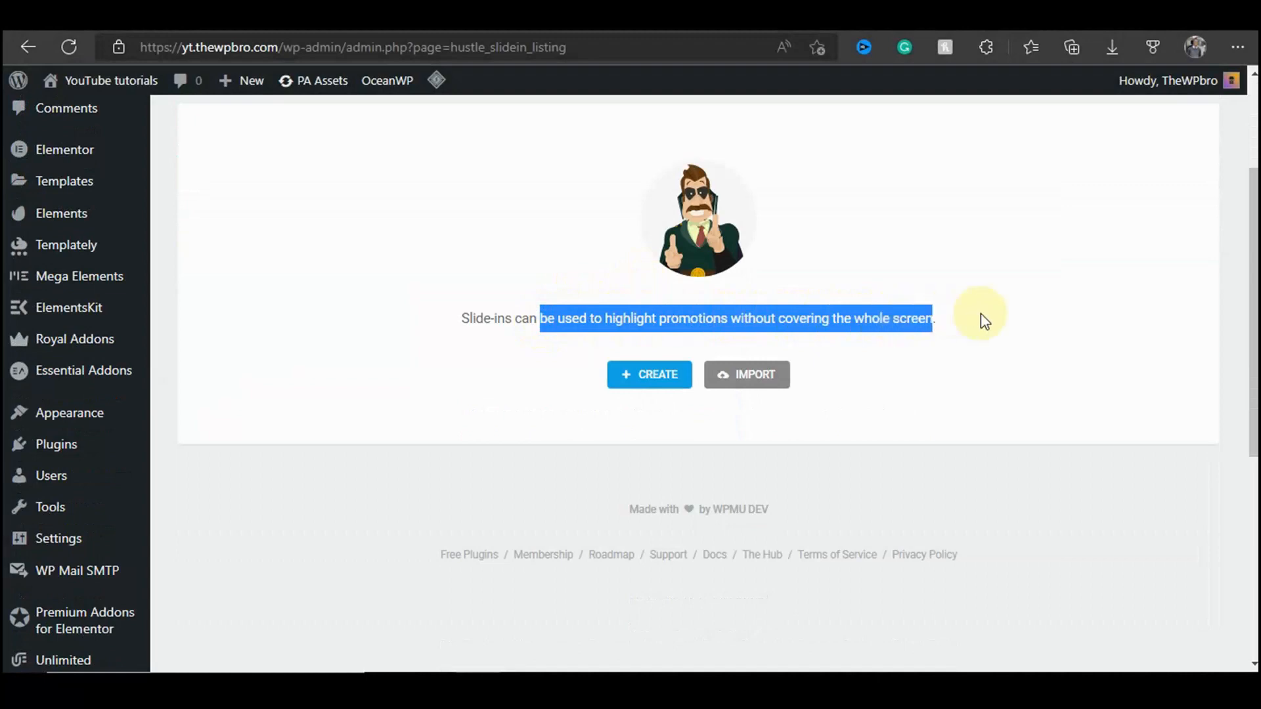
click(1001, 267)
click(948, 246)
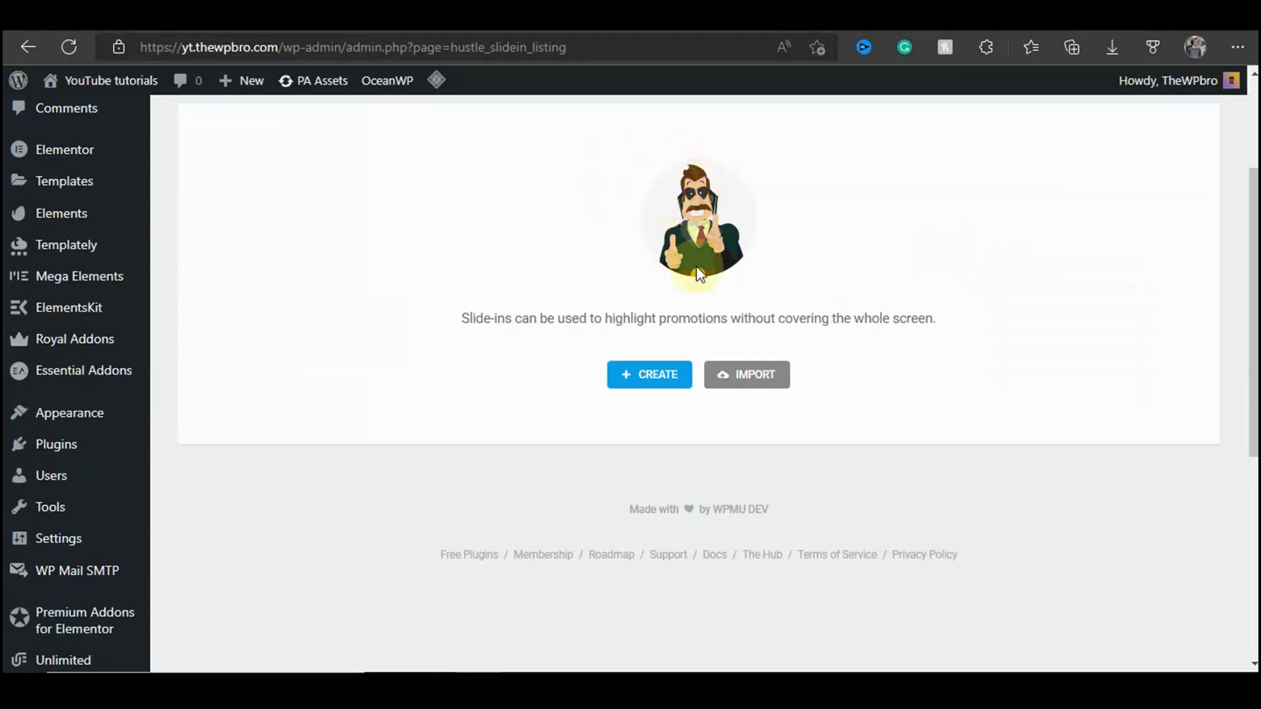
scroll(821, 309, down, 1)
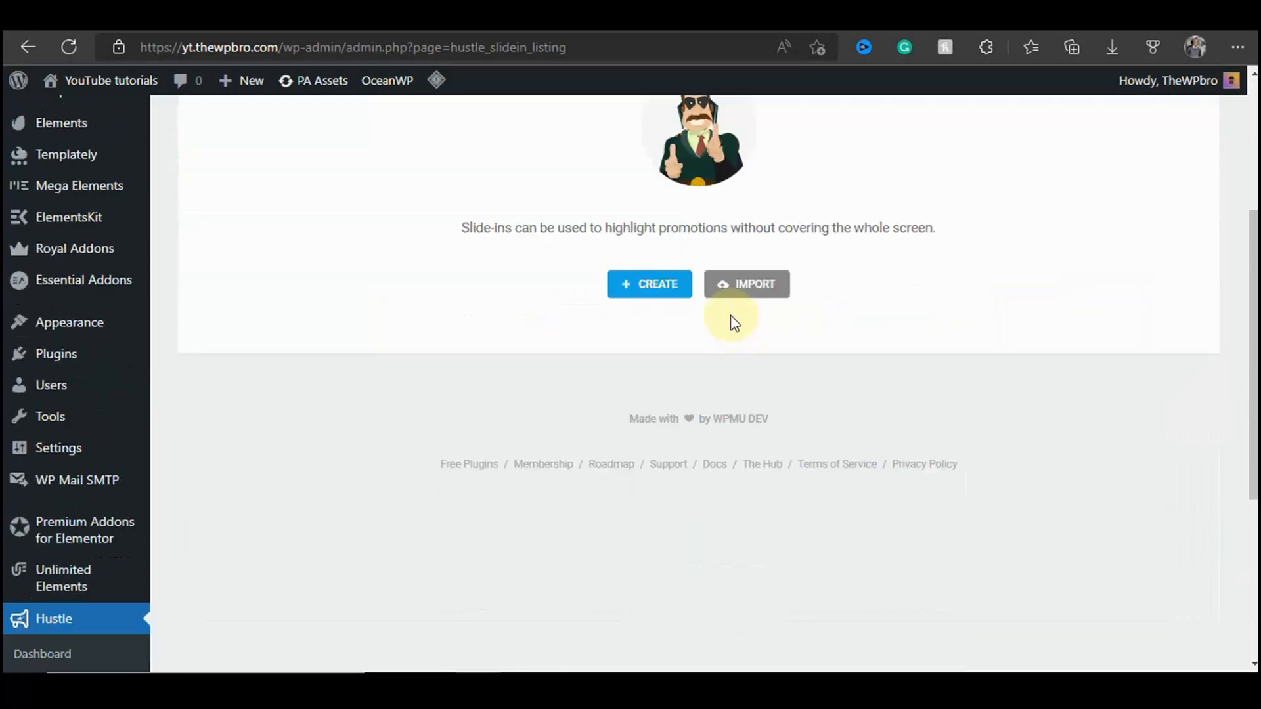
Step: Create an Informational slide-in named "New Products" and proceed to the template selection
click(621, 284)
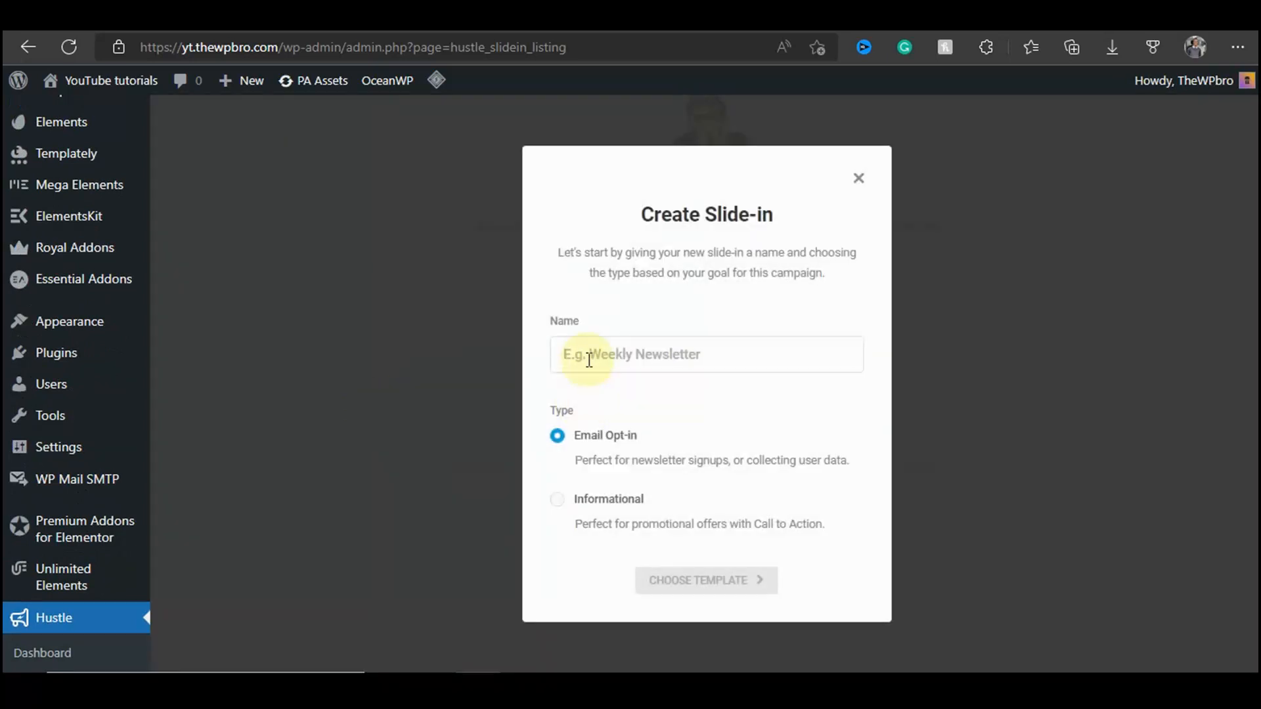
click(589, 360)
text(New Products)
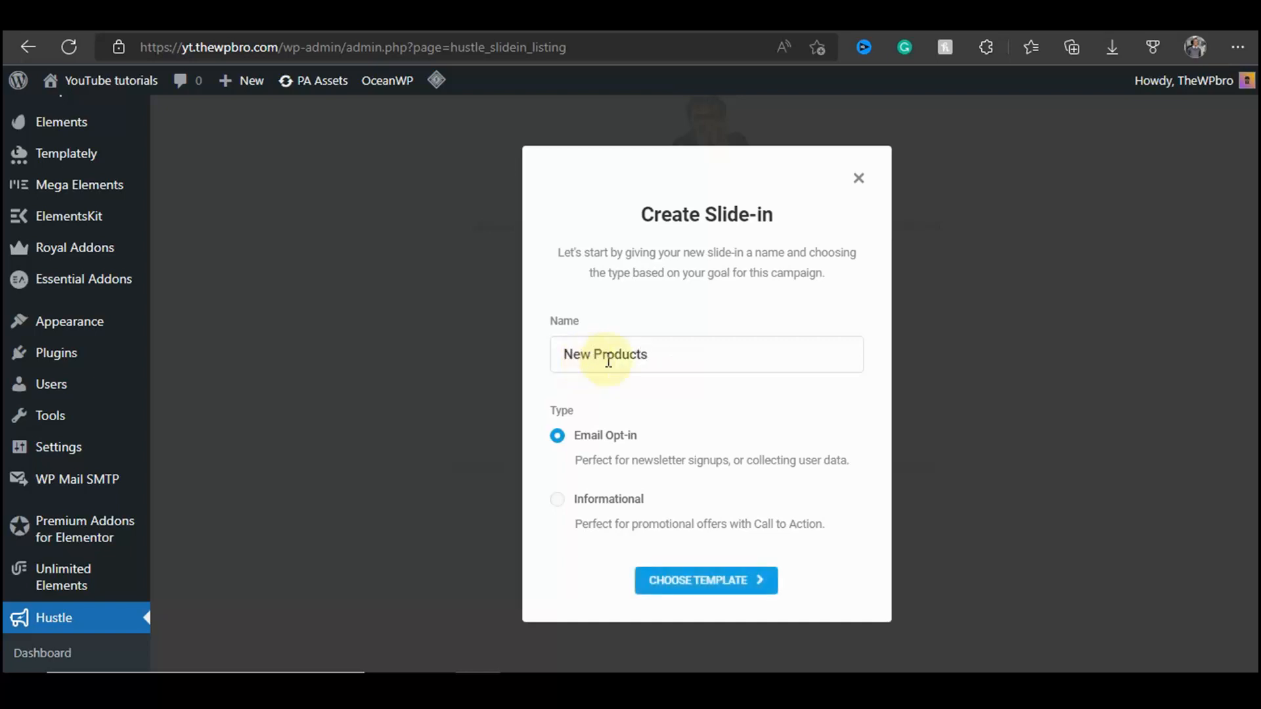
click(601, 499)
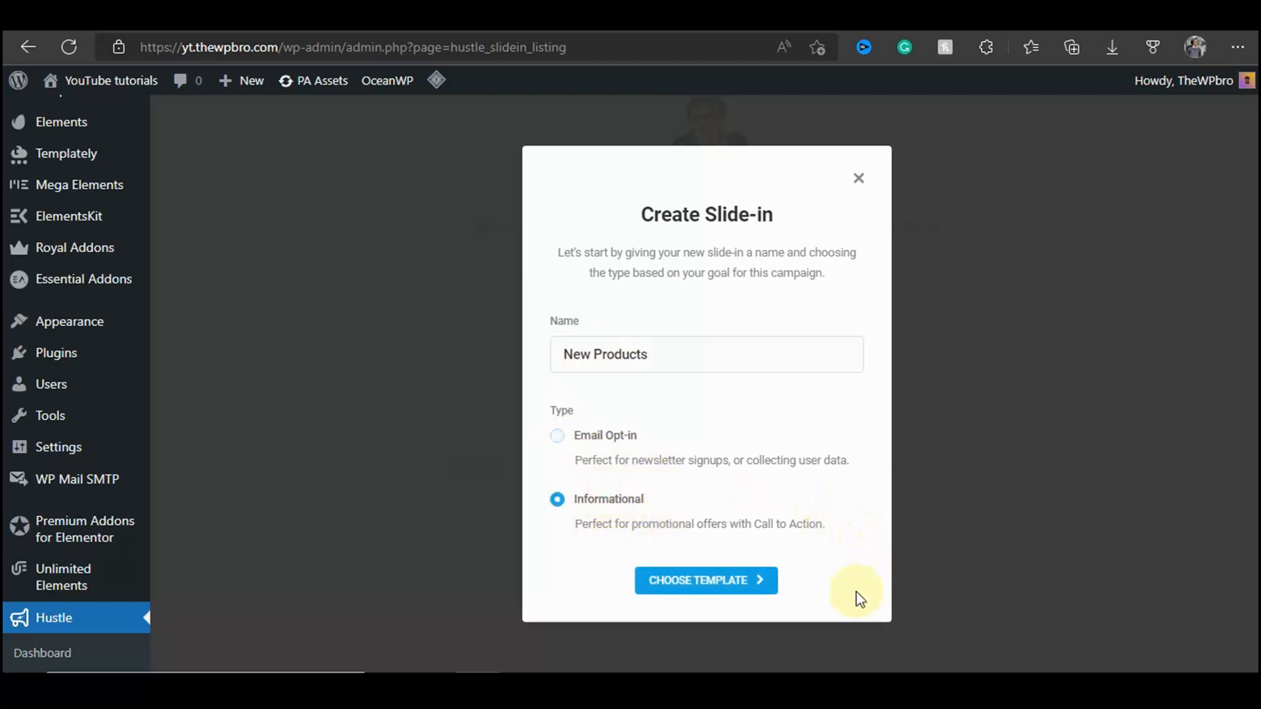
click(684, 580)
Step: Browse the slide-in templates and choose the Give Away template
scroll(932, 305, down, 8)
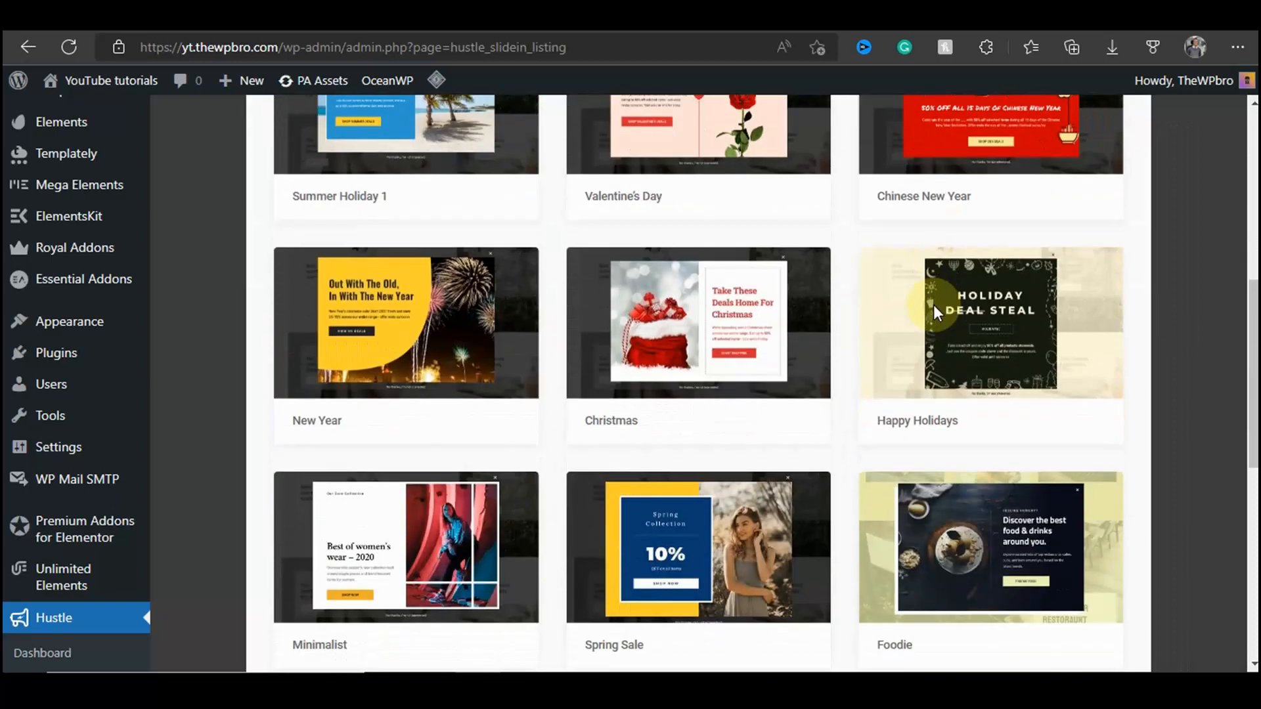
scroll(963, 358, down, 5)
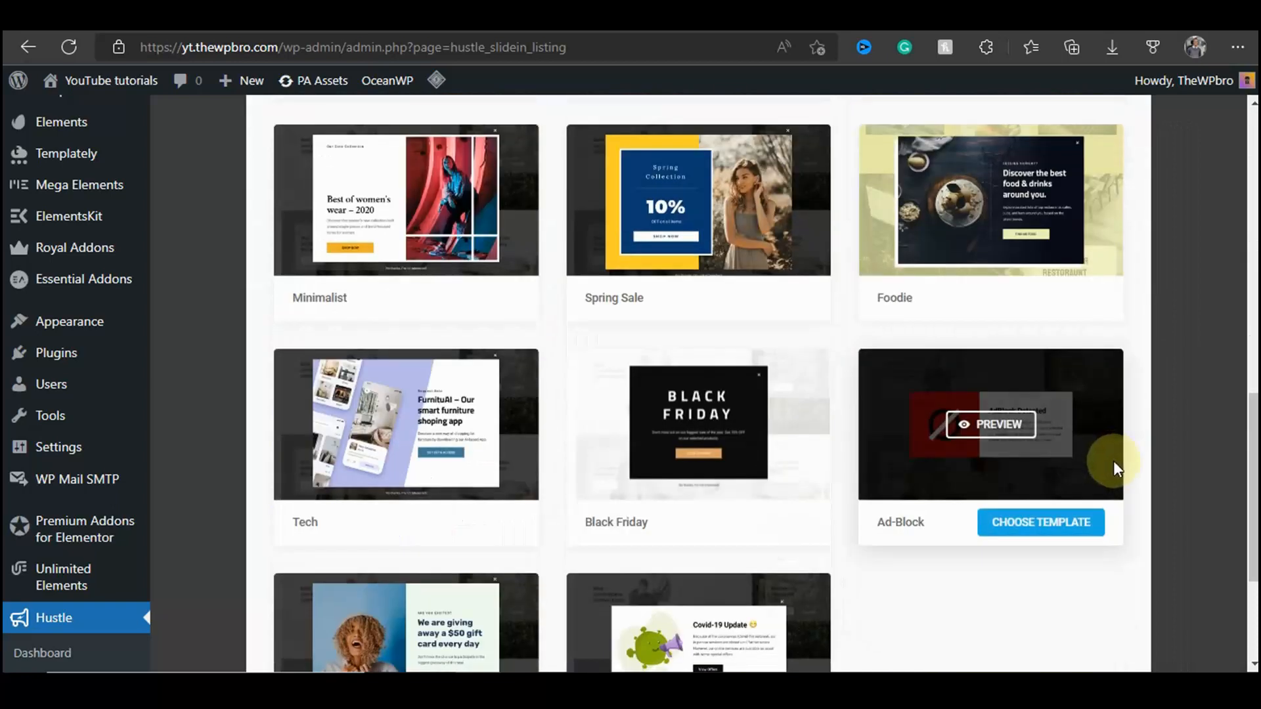
scroll(1115, 468, down, 3)
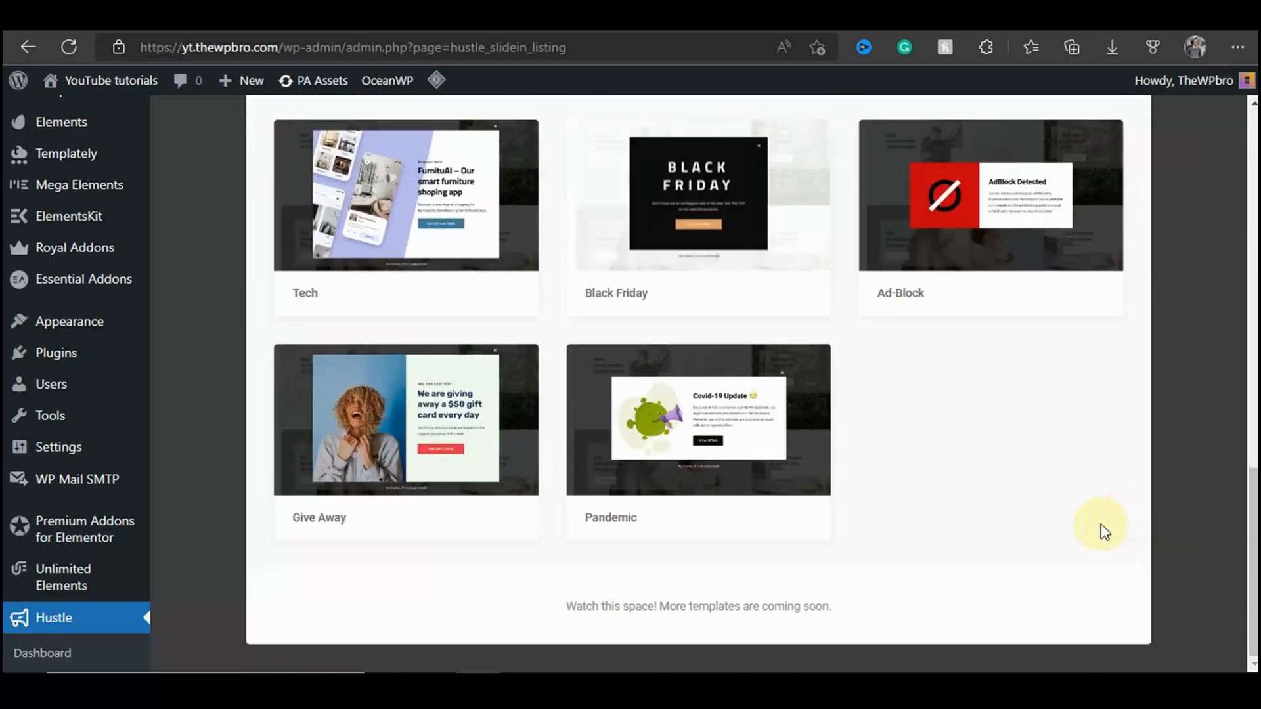
mouse_move(430, 519)
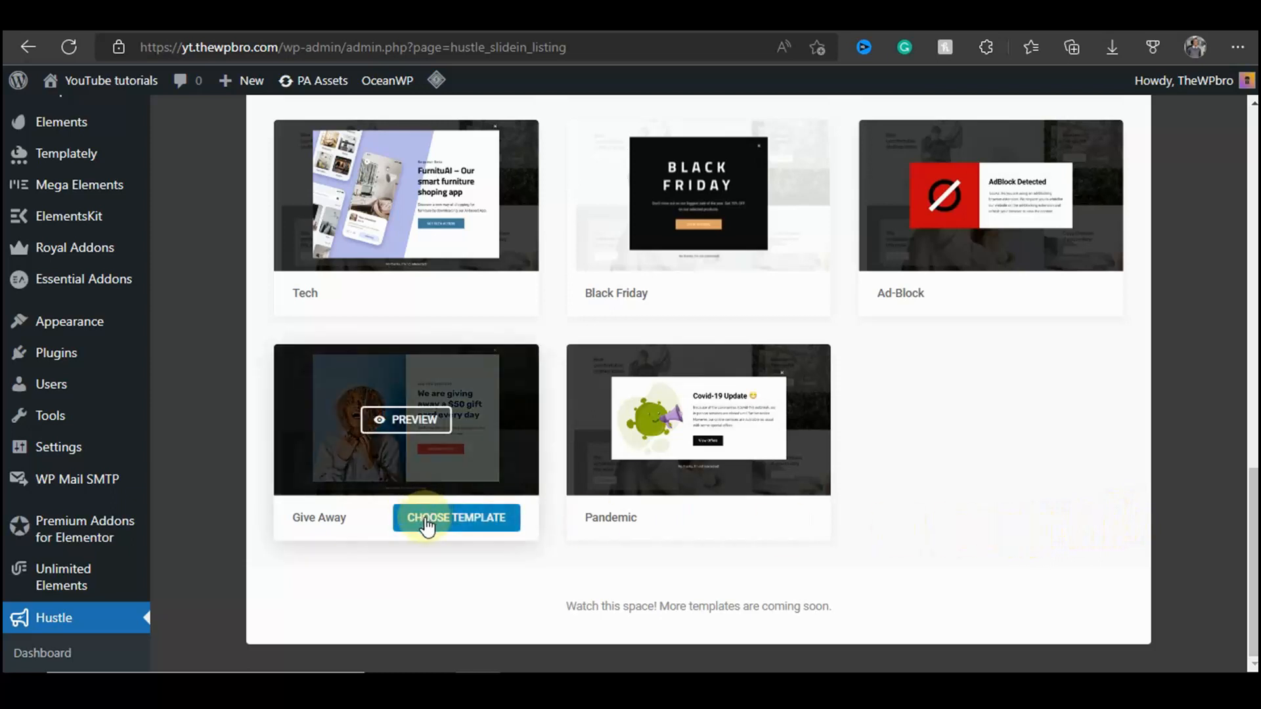
click(441, 520)
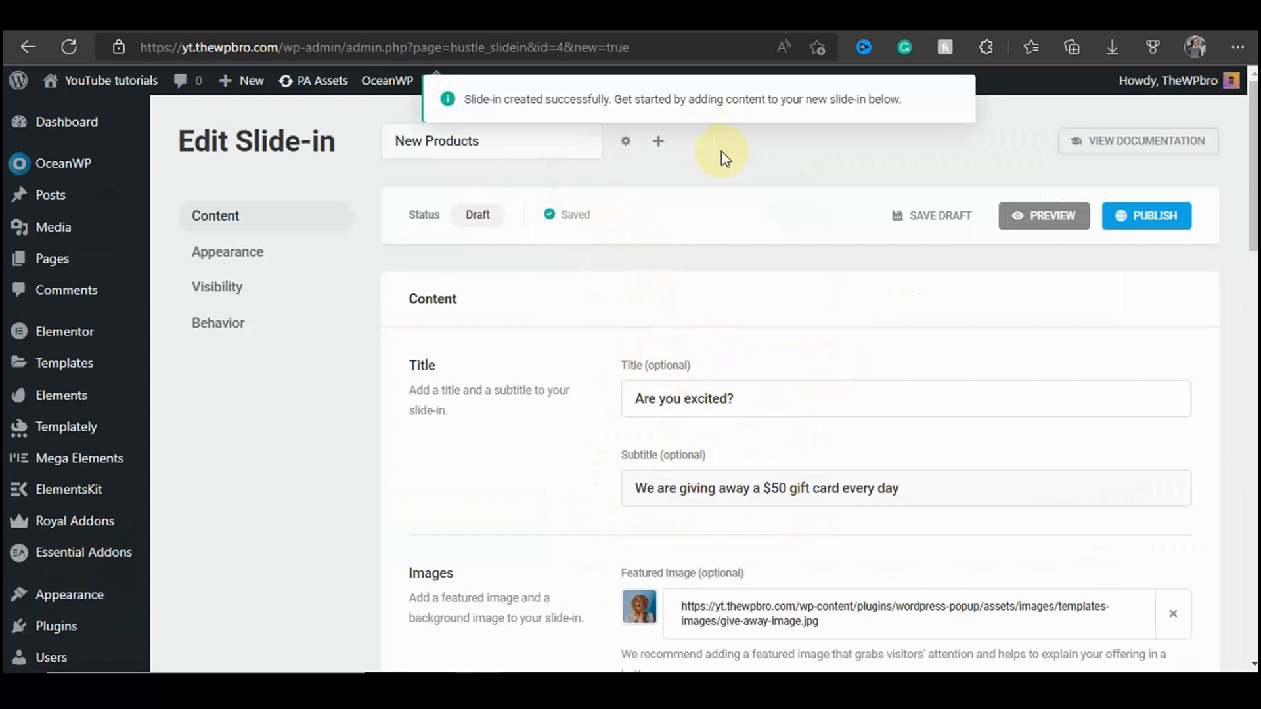
Step: Look over the slide-in's content settings and replace its title with "New Products"
scroll(728, 276, down, 1)
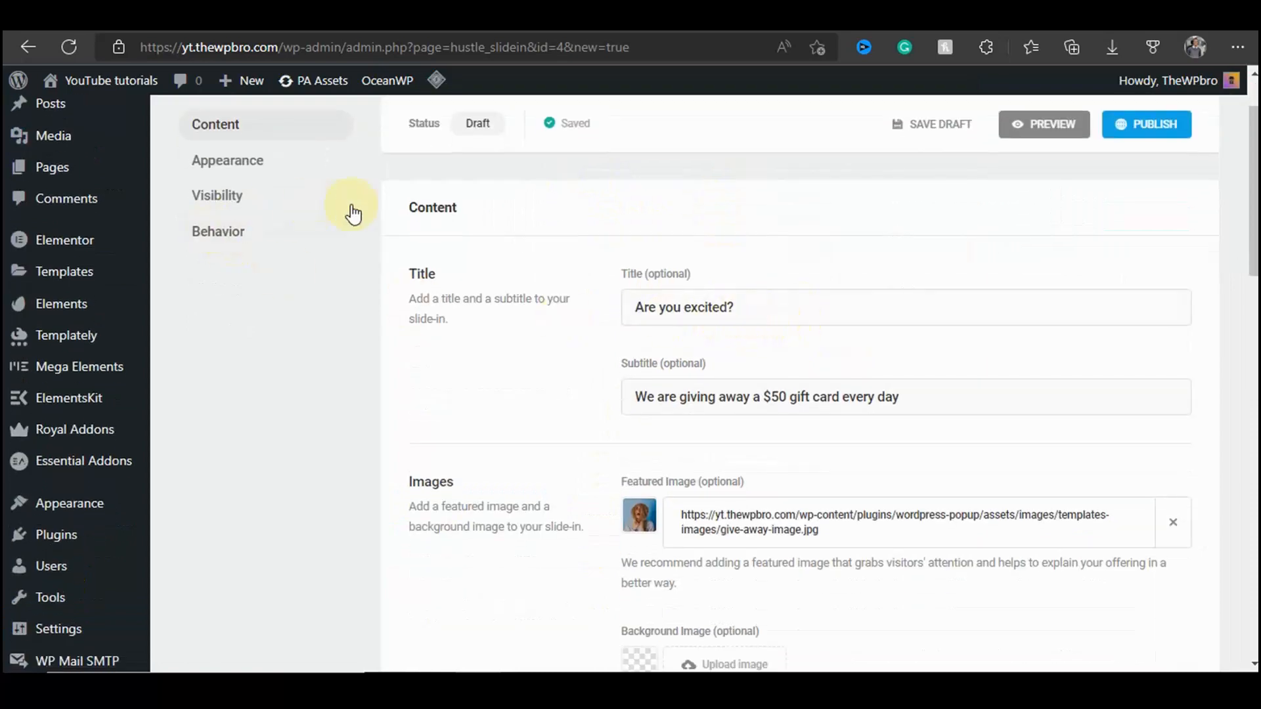
scroll(751, 333, down, 4)
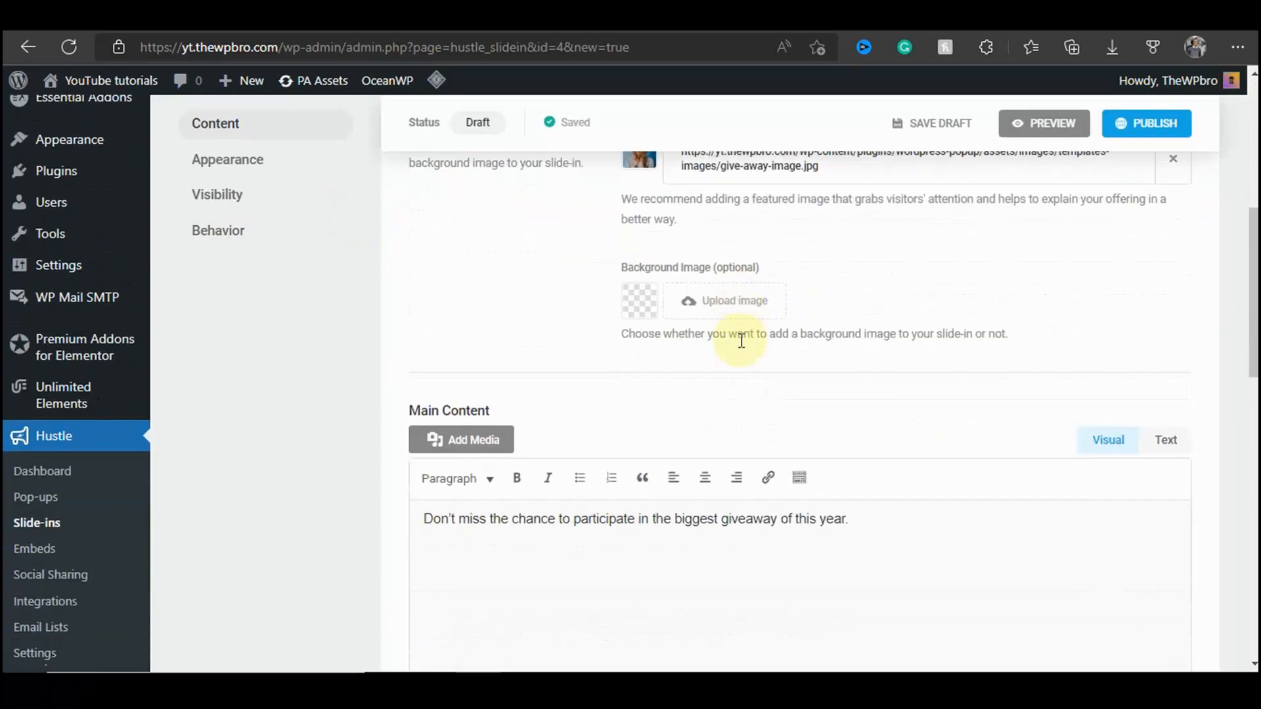
scroll(749, 355, up, 5)
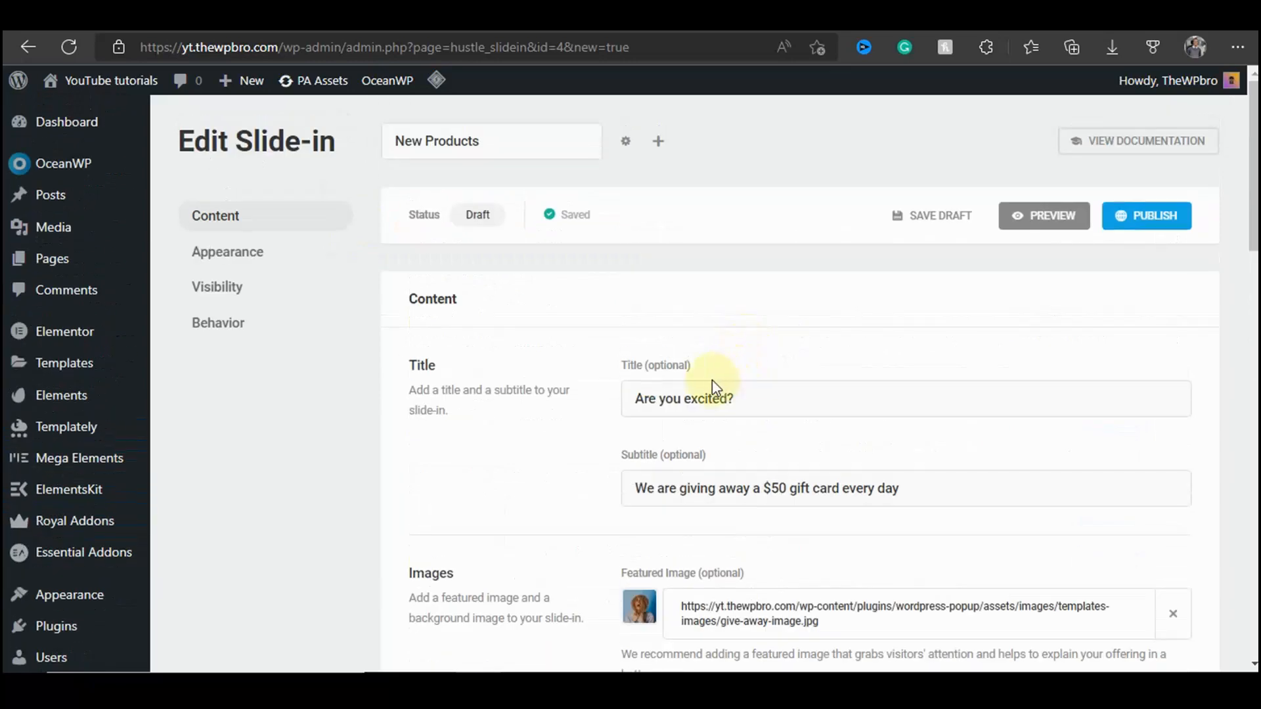
triple_click(700, 391)
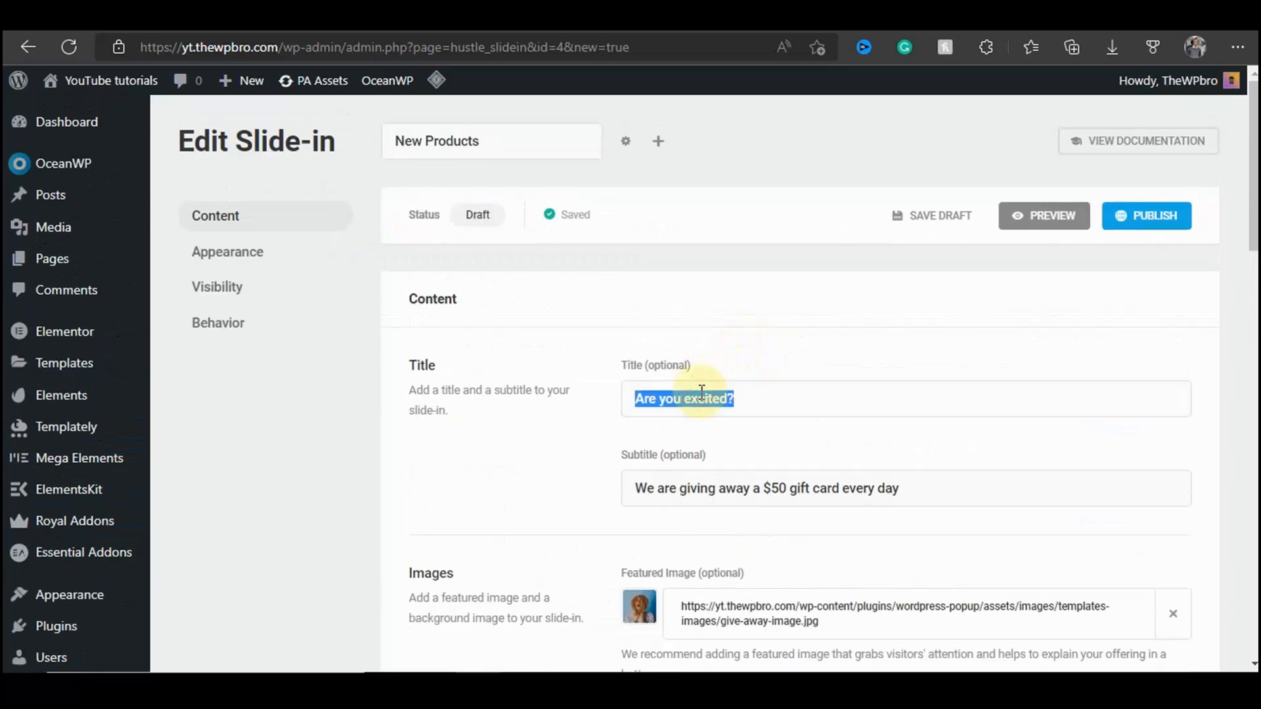
text(New Products)
Step: Replace the slide-in's subtitle with "Check out our latest elementor templates"
triple_click(703, 488)
text(Check out)
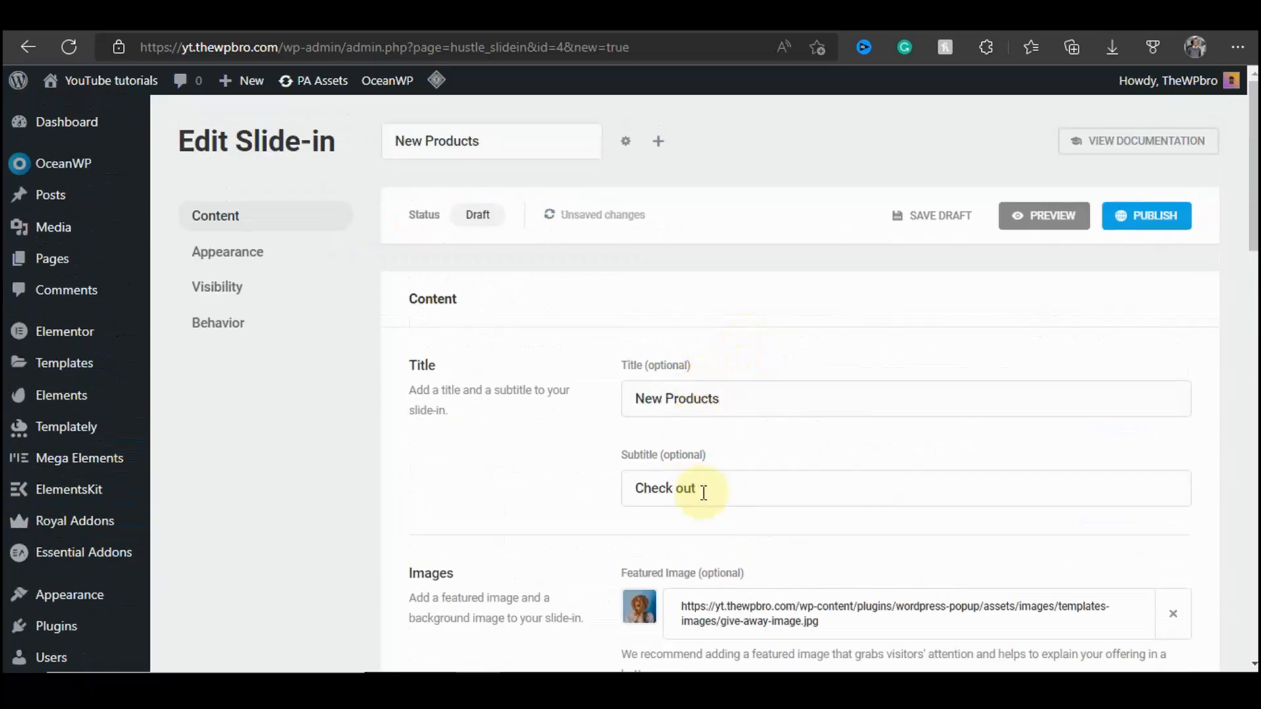
text( our latest web design templay)
key(BackSpace)
text(ates)
drag(759, 488, 844, 488)
text(elementor templates)
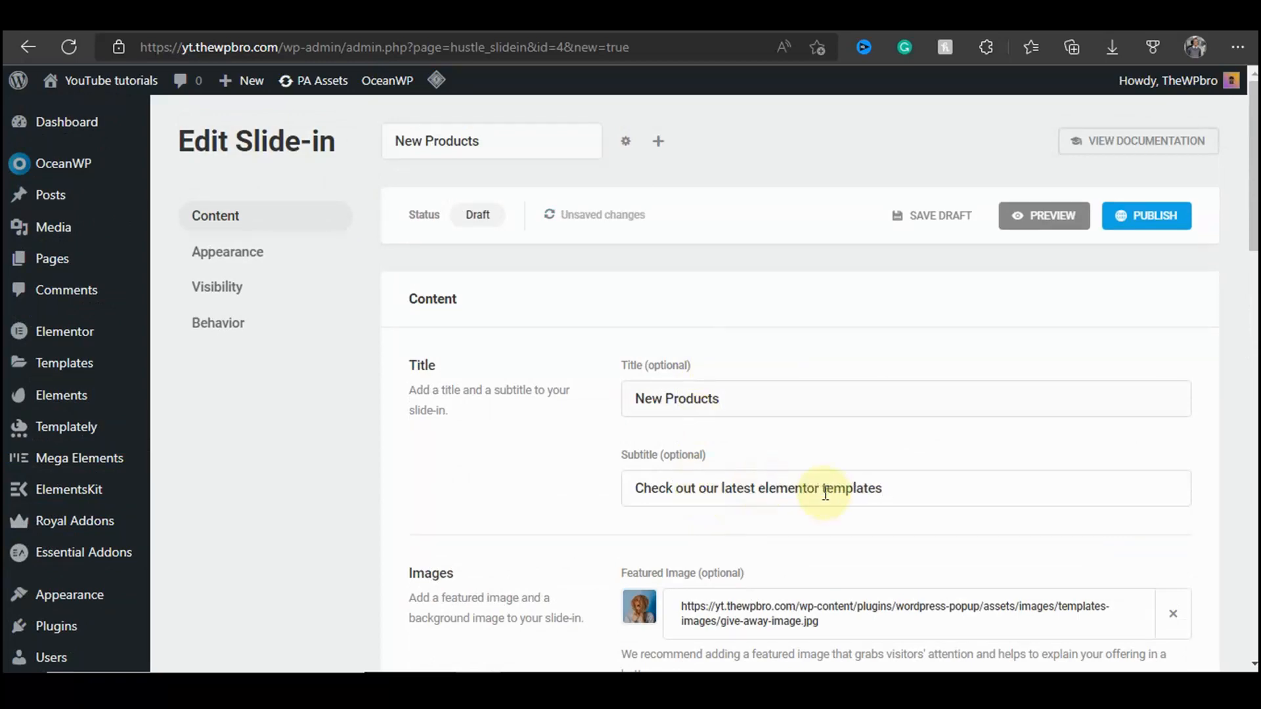
Step: Check the images and main content, preview the slide-in in desktop and mobile views, and close the preview
scroll(737, 530, down, 5)
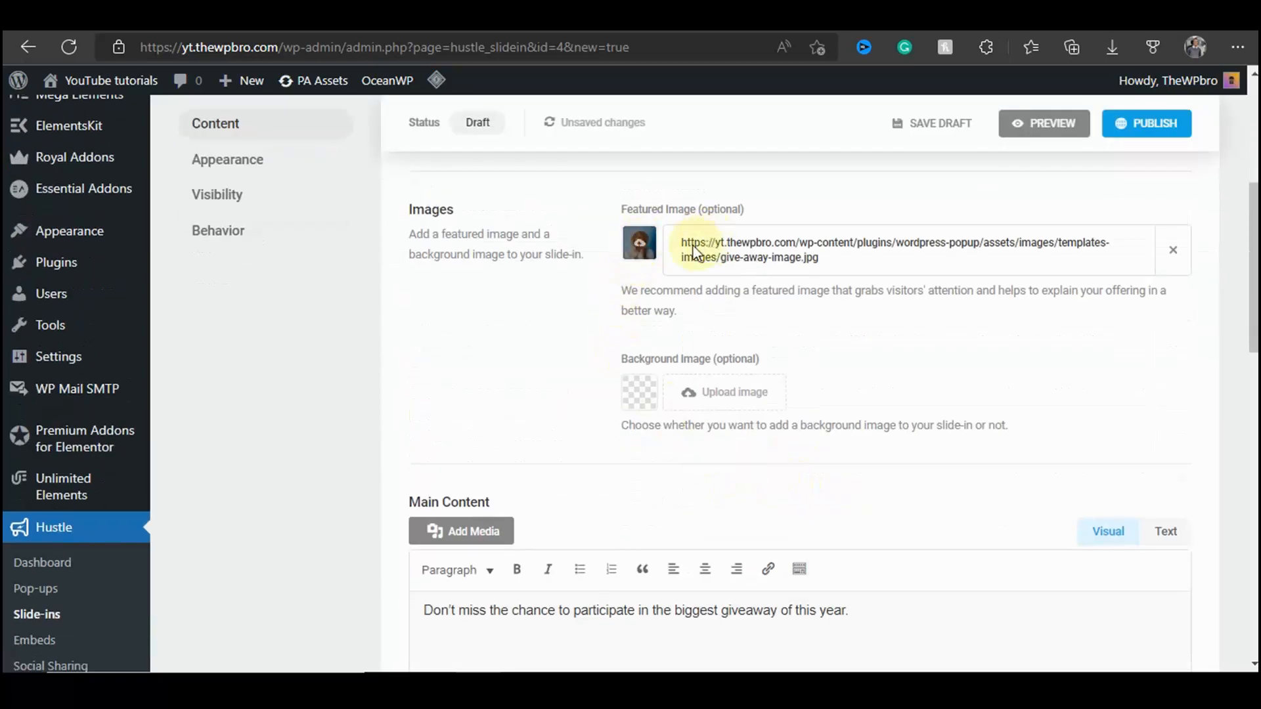
scroll(749, 250, down, 5)
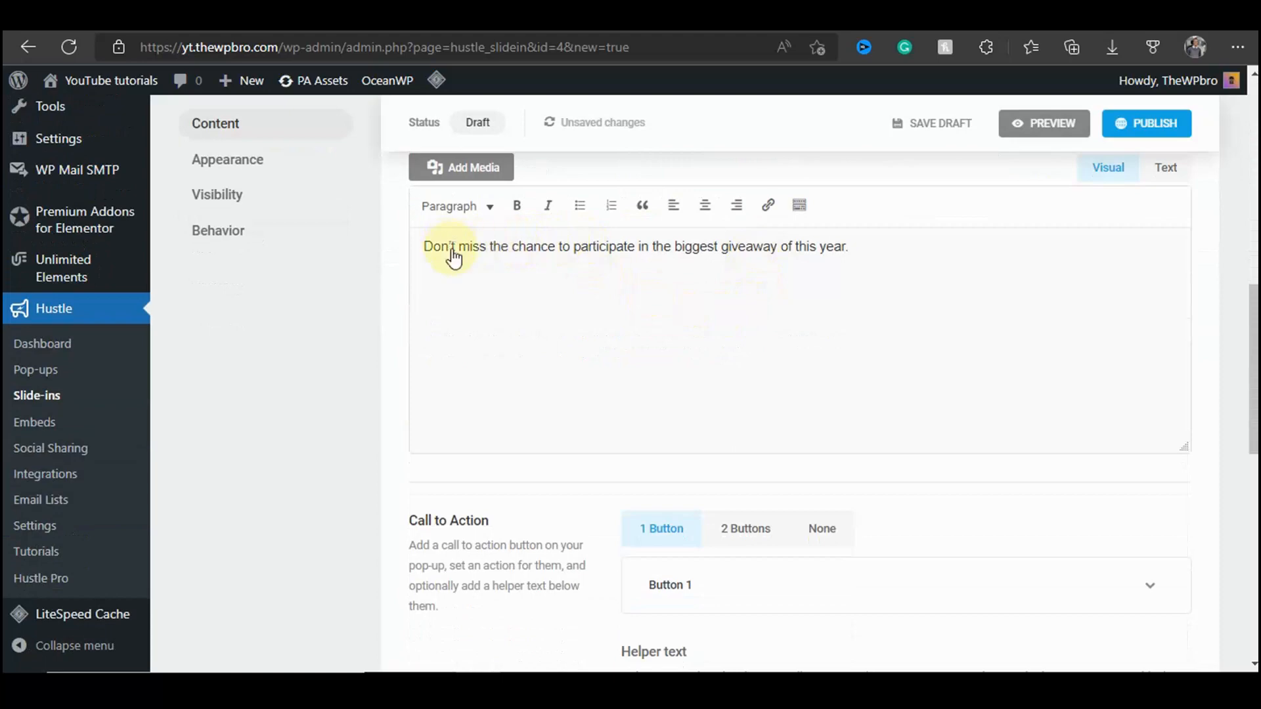
scroll(454, 256, up, 1)
triple_click(456, 330)
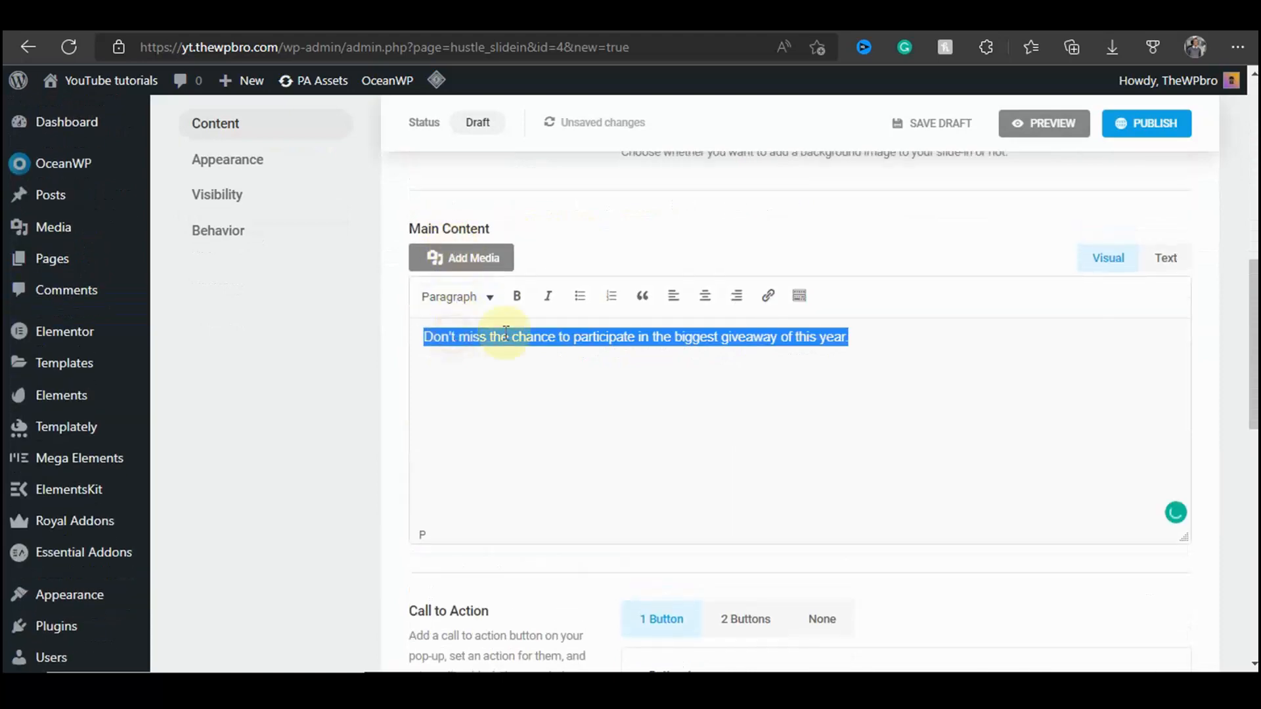
click(1011, 128)
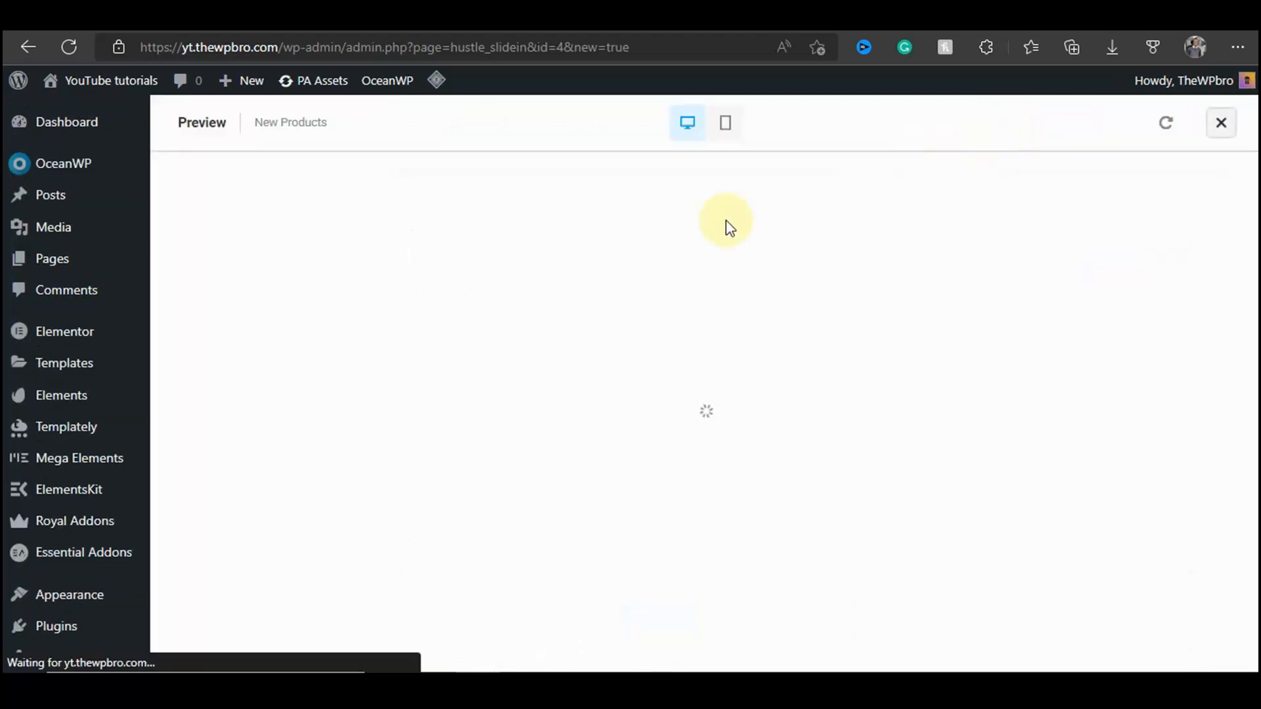
scroll(807, 393, down, 1)
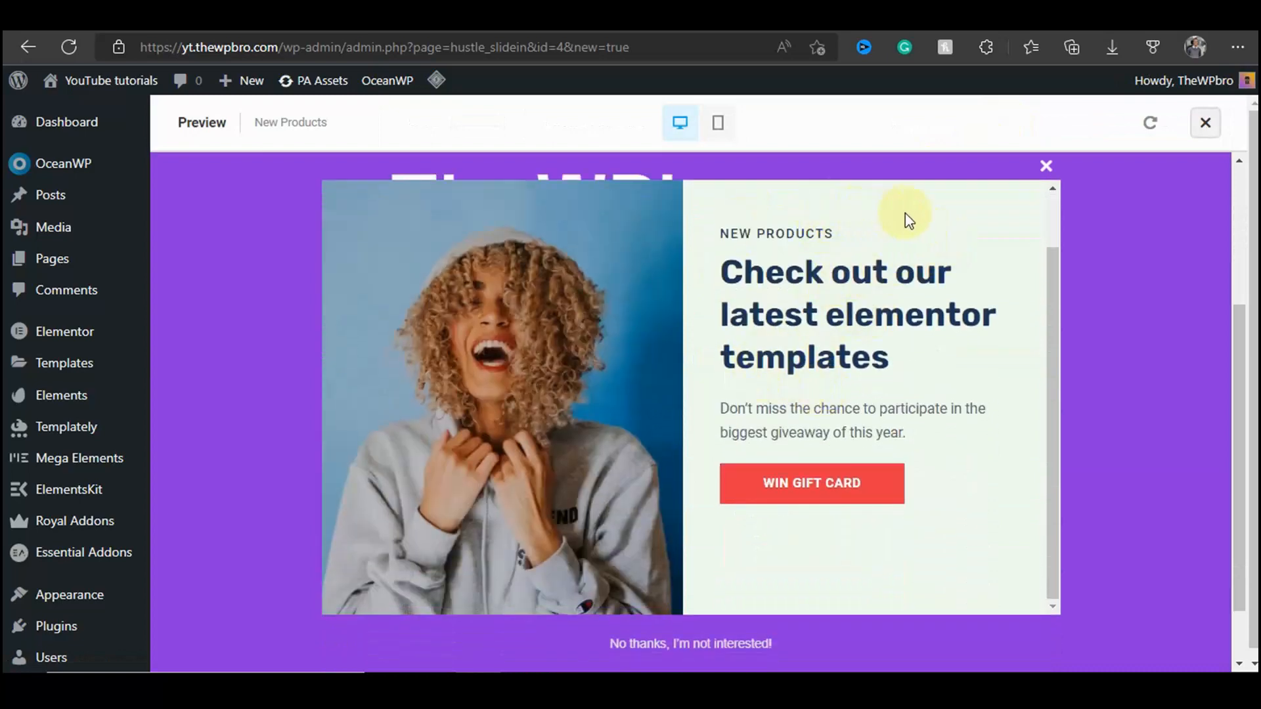
click(718, 124)
scroll(760, 343, down, 1)
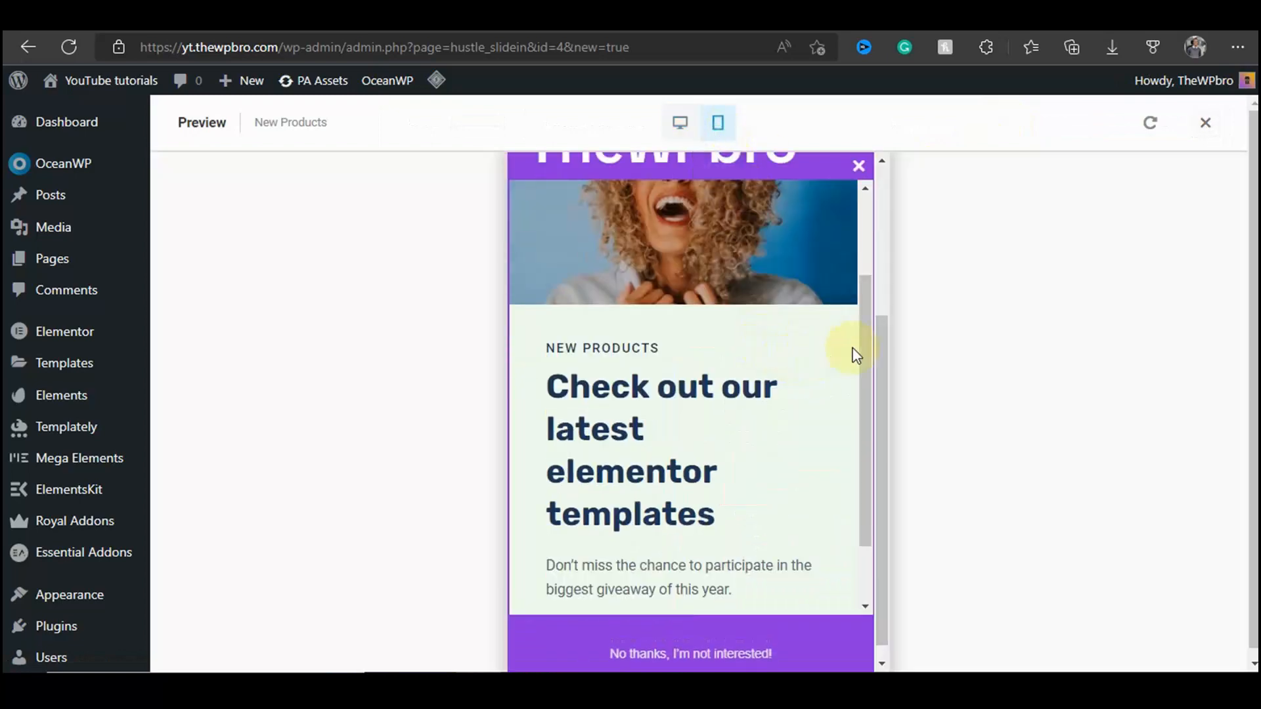
click(1206, 122)
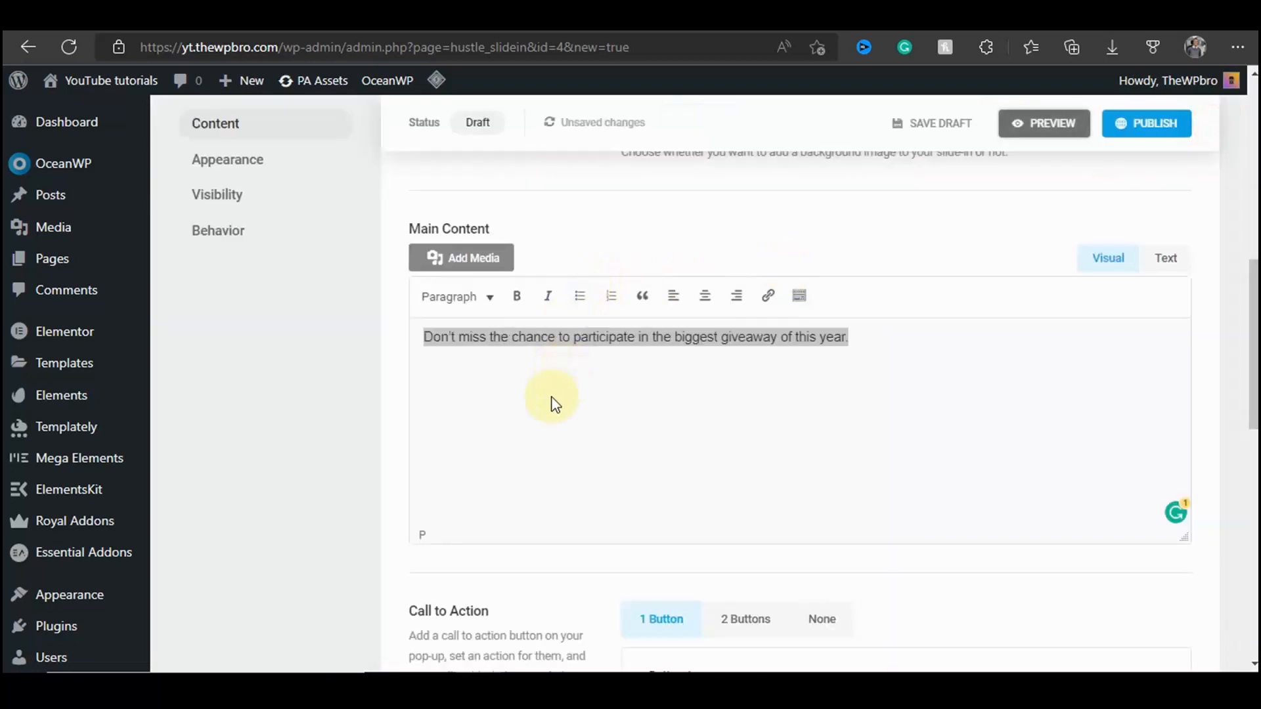
triple_click(553, 334)
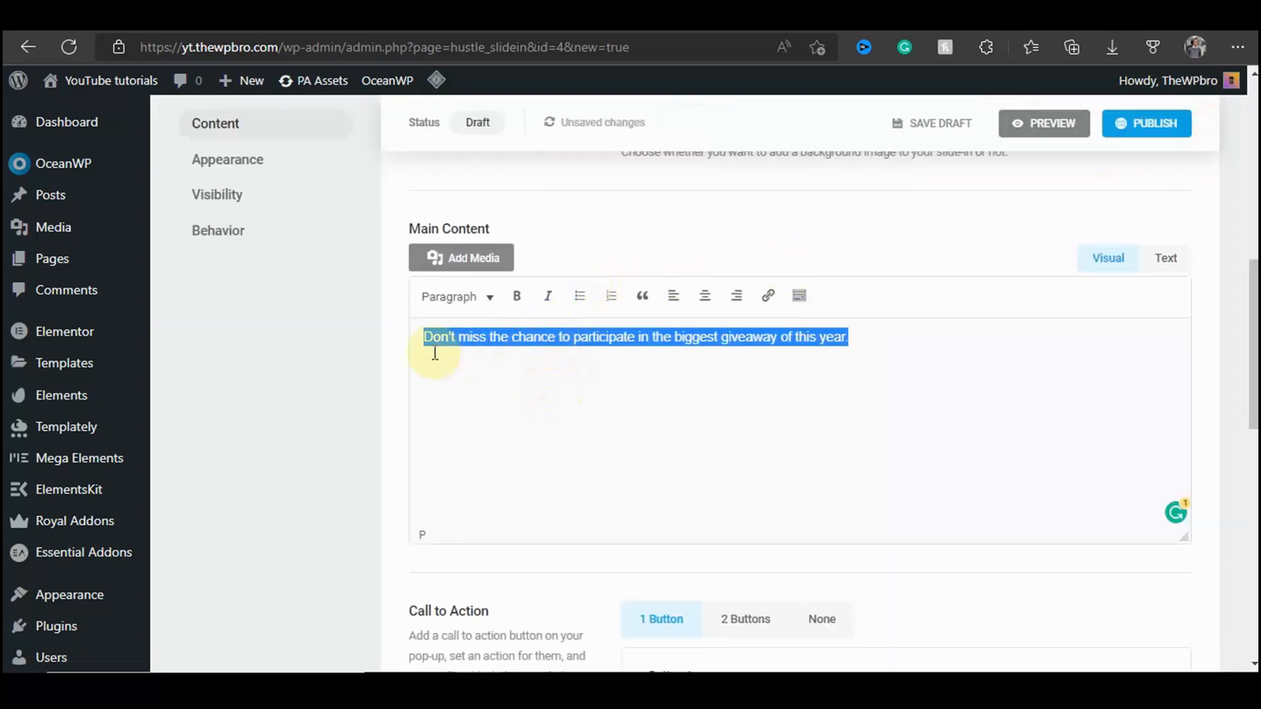
scroll(430, 352, up, 3)
scroll(520, 253, down, 3)
click(625, 226)
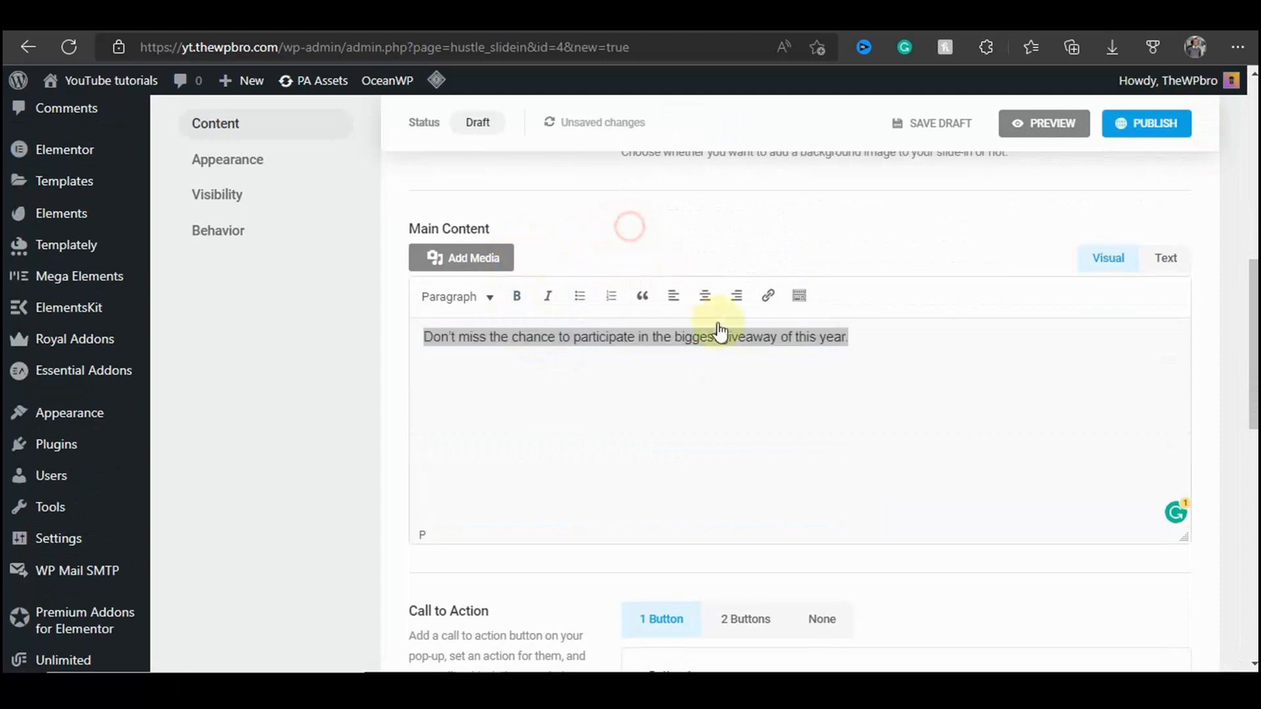
Step: Try the 2 Buttons and None options for the call to action and return to 1 Button
scroll(723, 355, down, 6)
scroll(508, 358, up, 3)
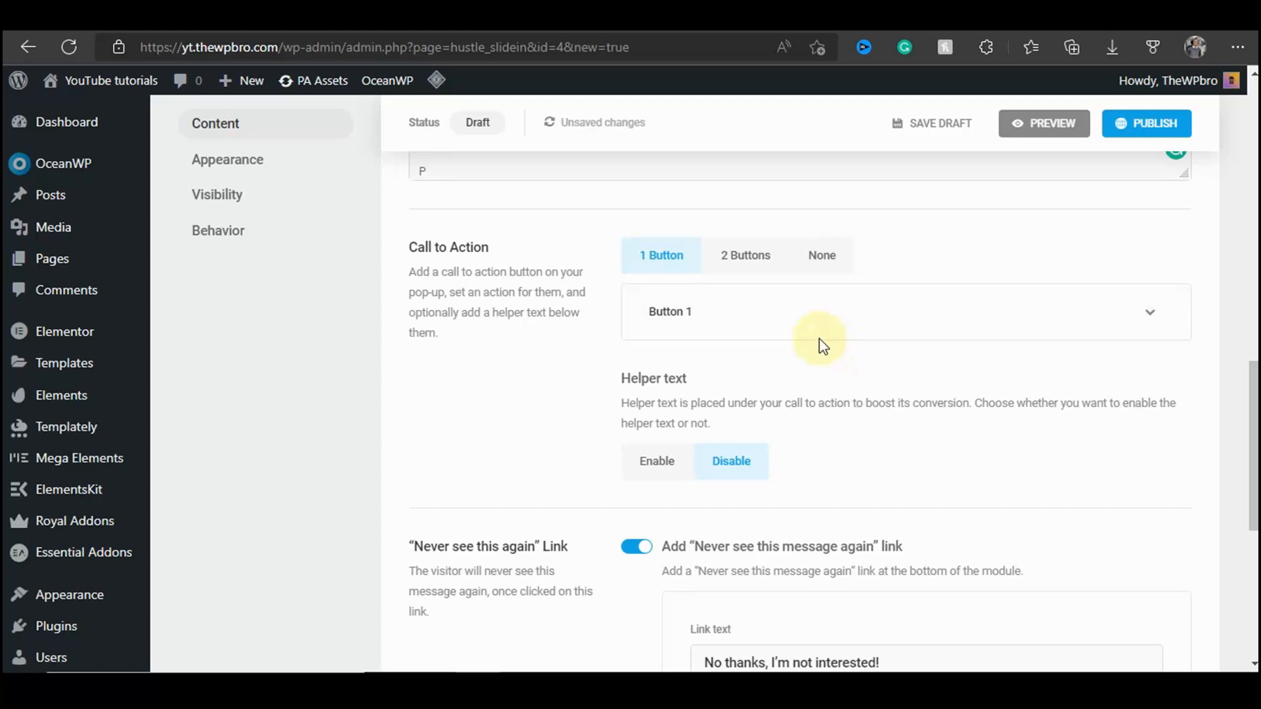
click(756, 264)
click(826, 271)
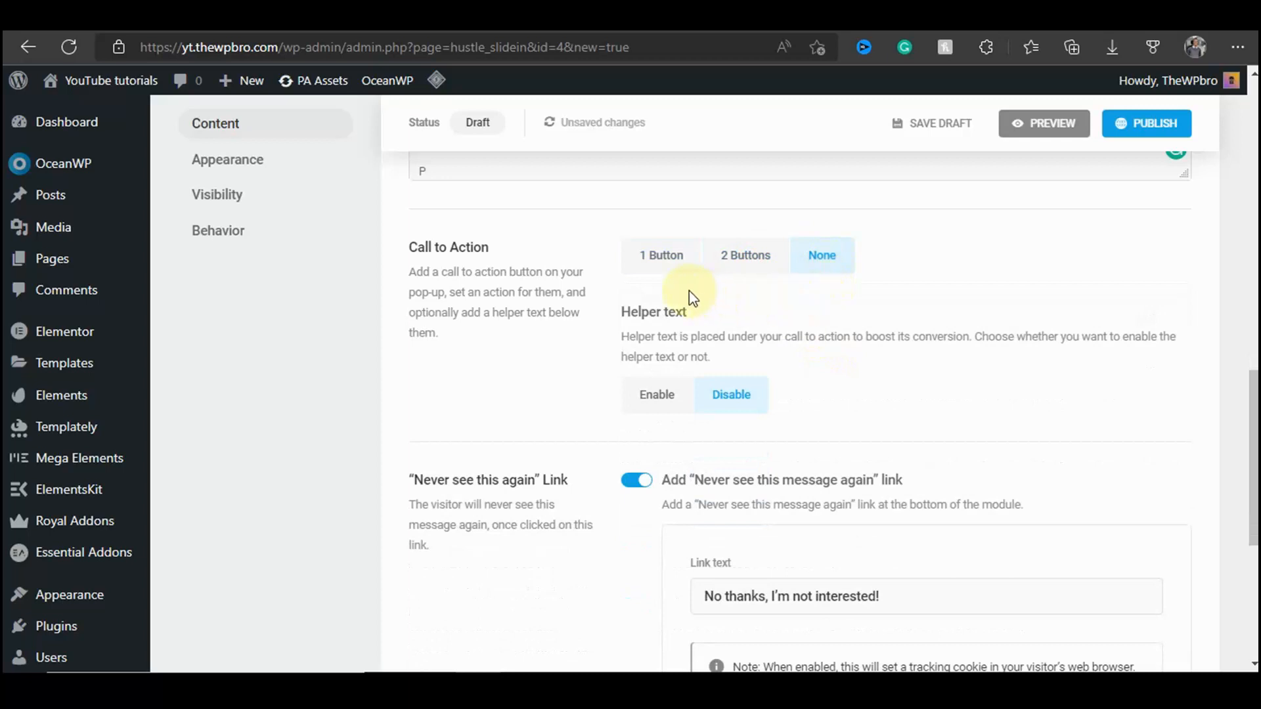
click(645, 264)
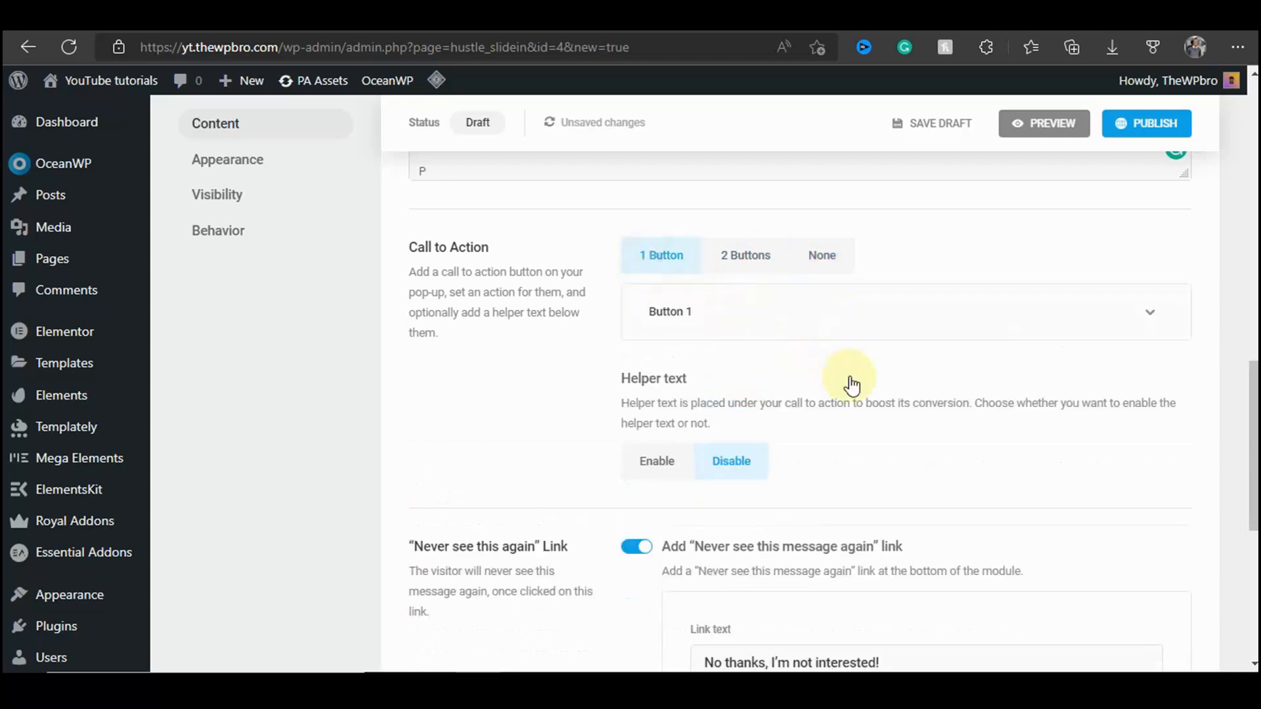
click(1121, 317)
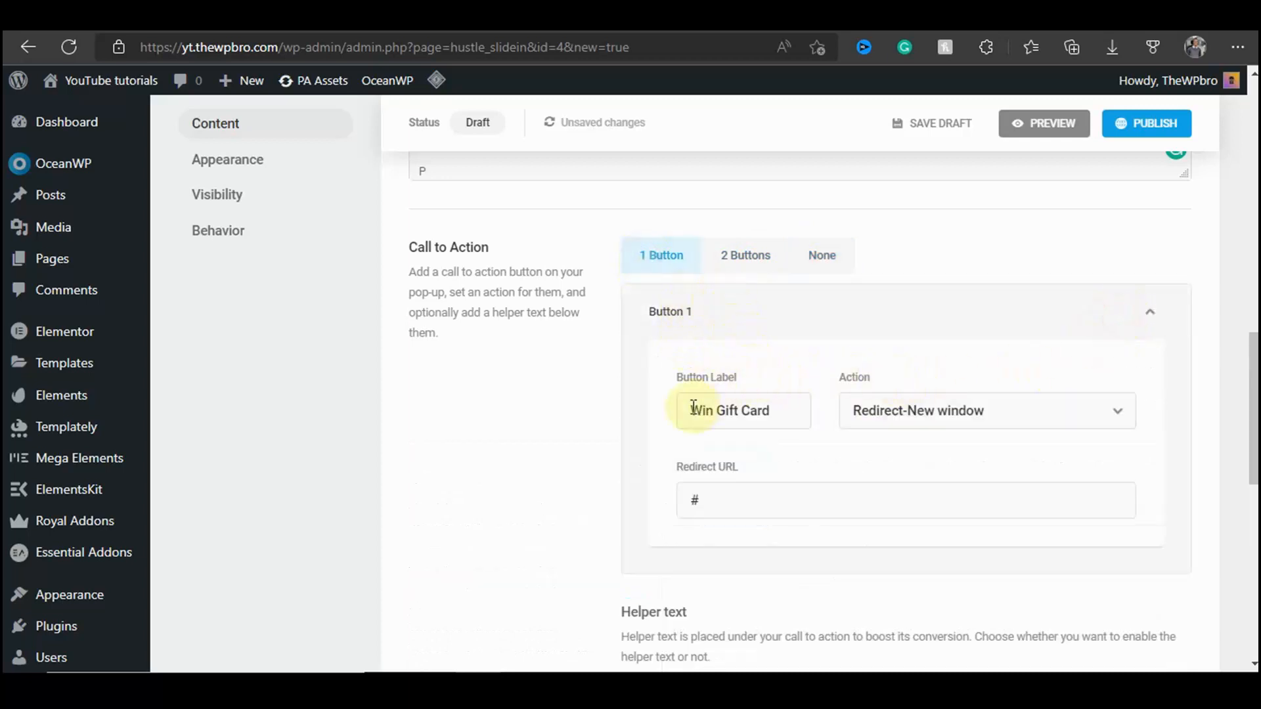
triple_click(721, 413)
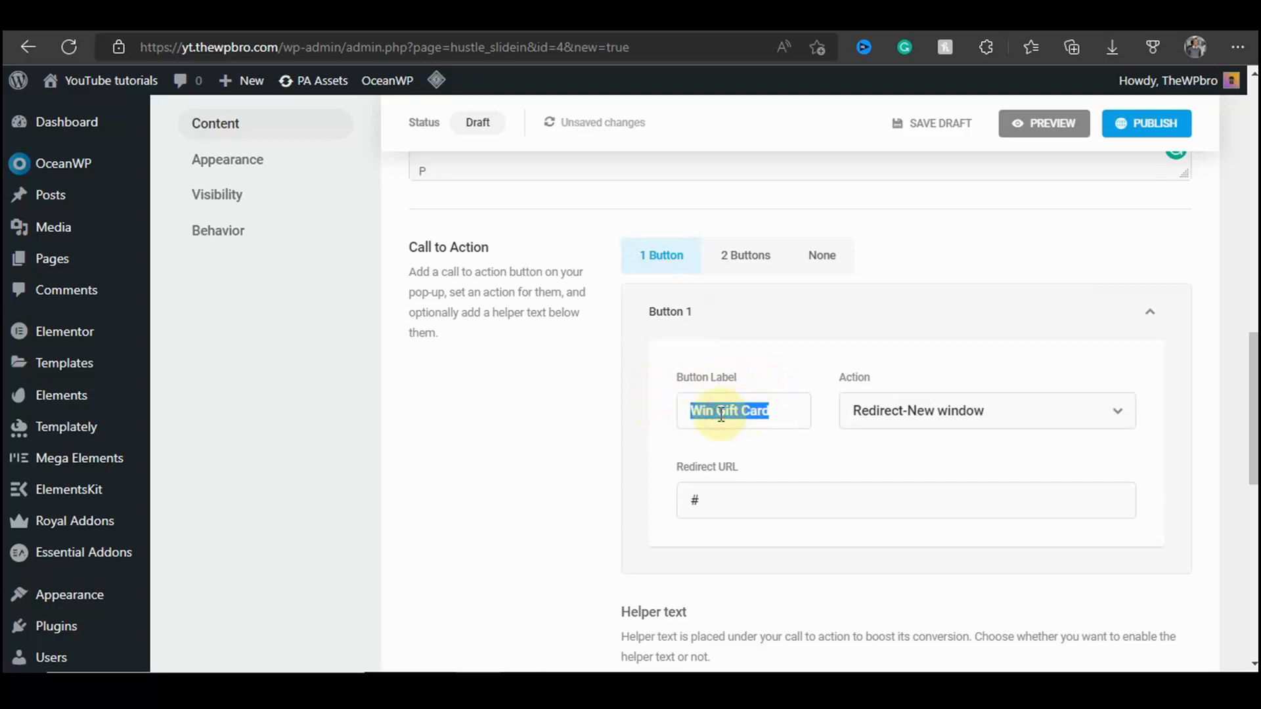
text(See Products)
scroll(946, 394, down, 1)
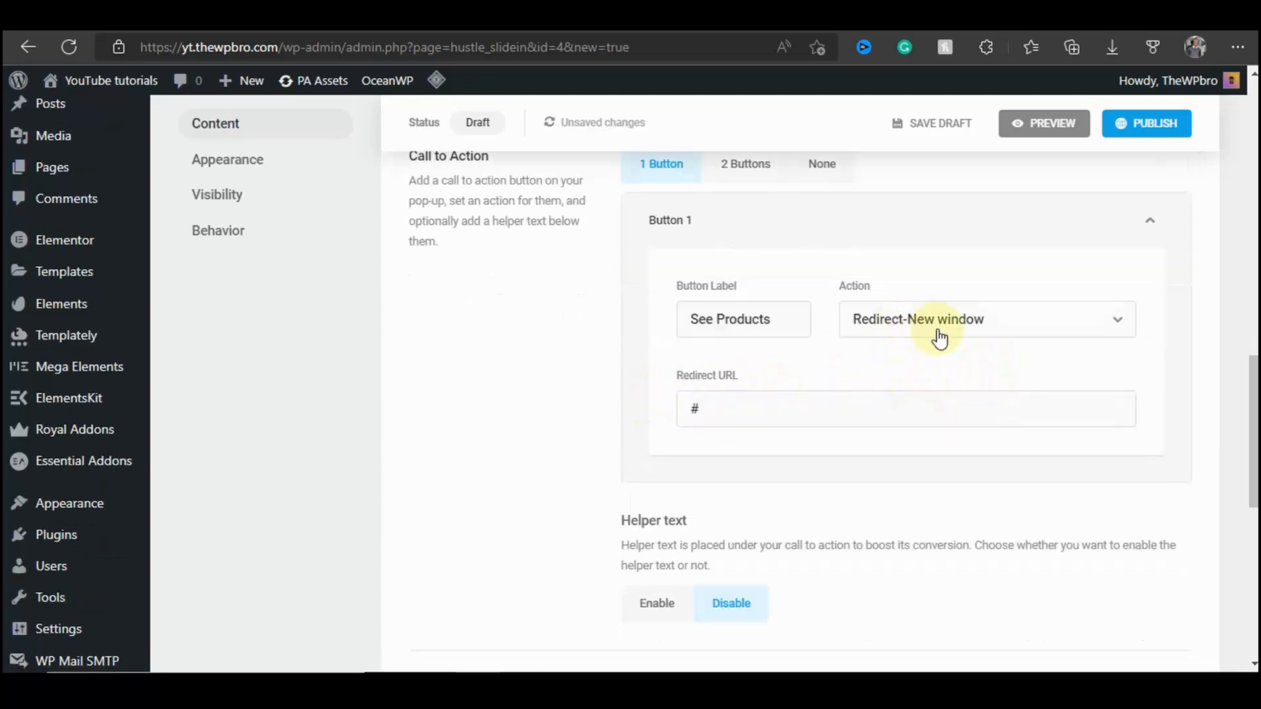
click(981, 336)
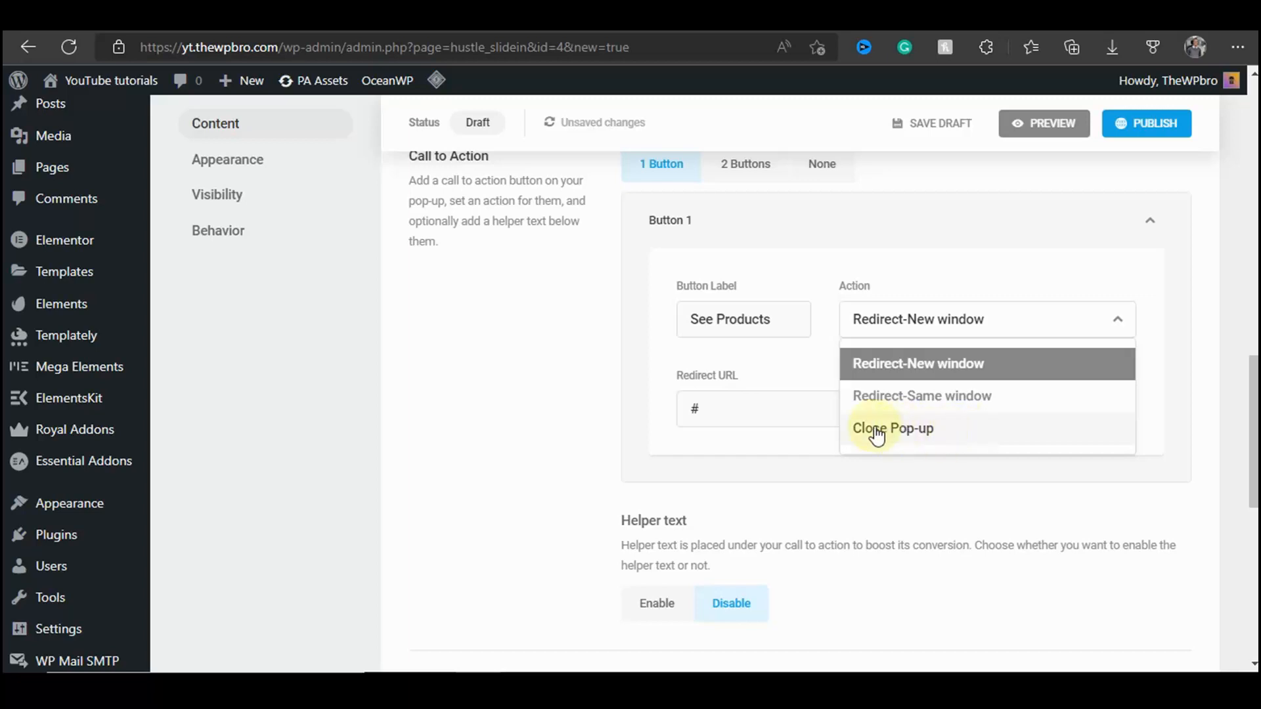
click(634, 410)
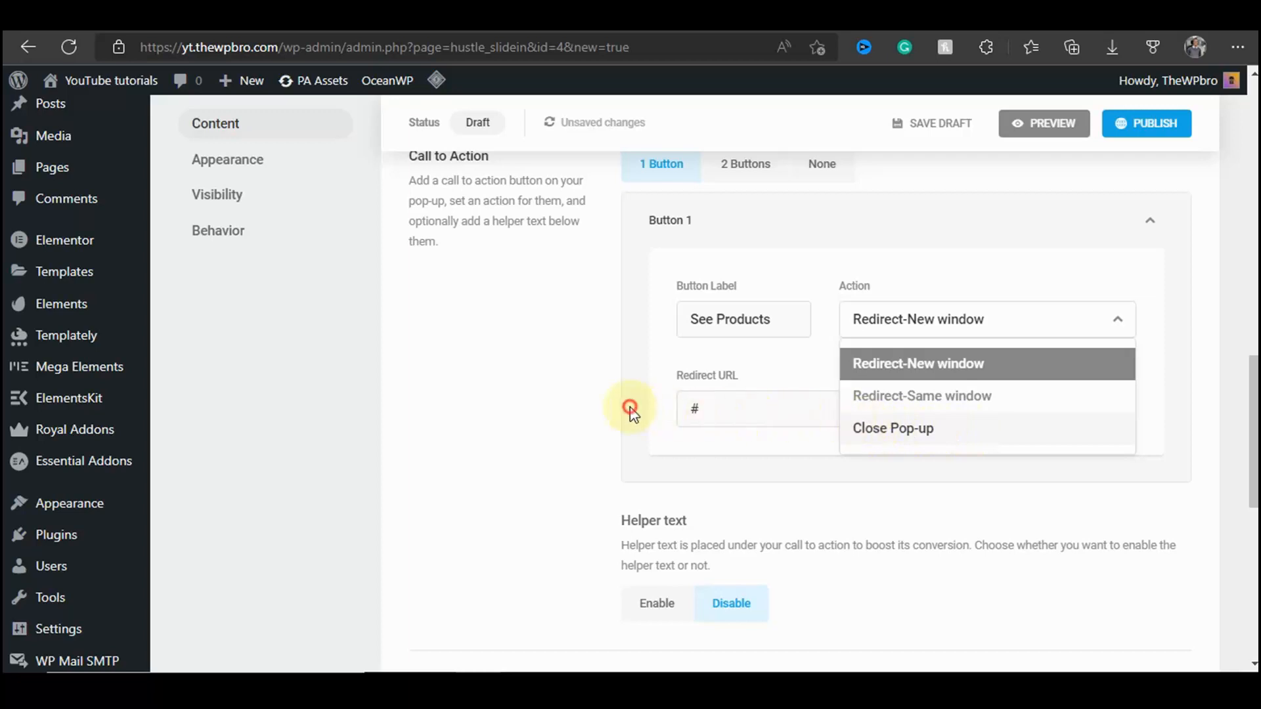
drag(711, 405, 669, 423)
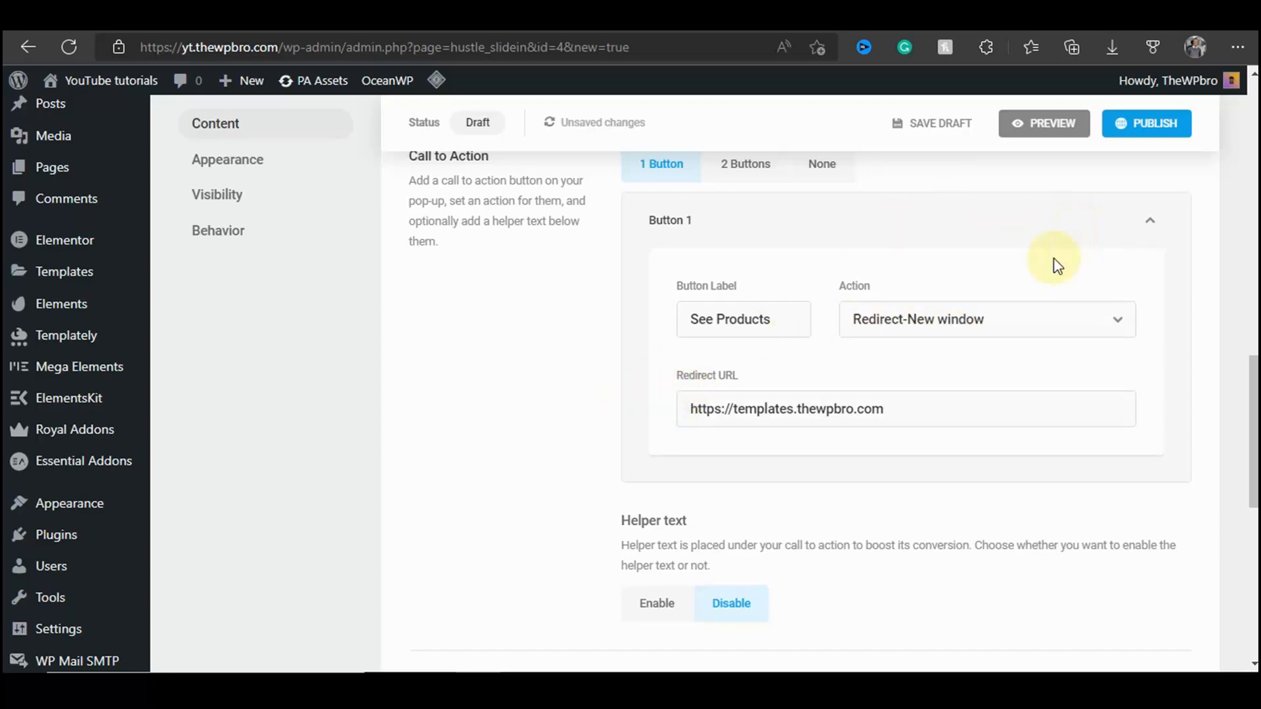
Step: Review the helper text option and the "Never see this again" link settings at the end of the slide-in's content
scroll(743, 392, down, 5)
scroll(741, 390, up, 1)
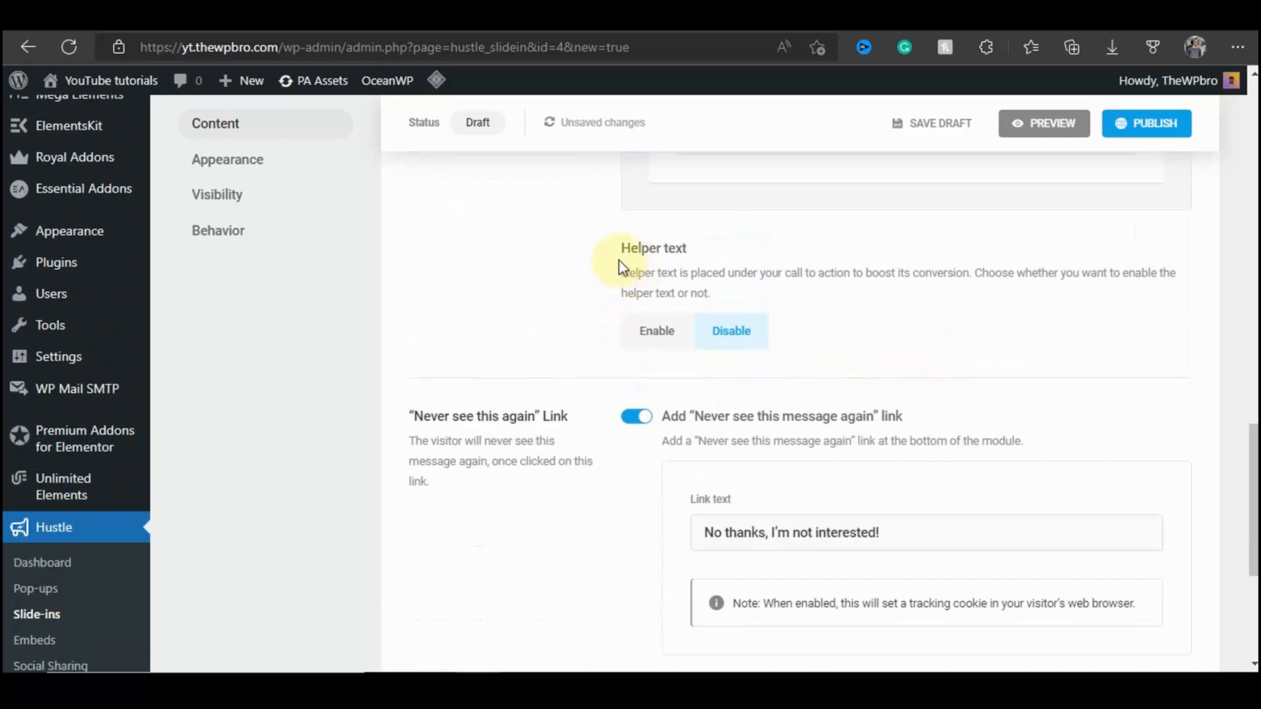
drag(669, 258, 885, 274)
click(703, 279)
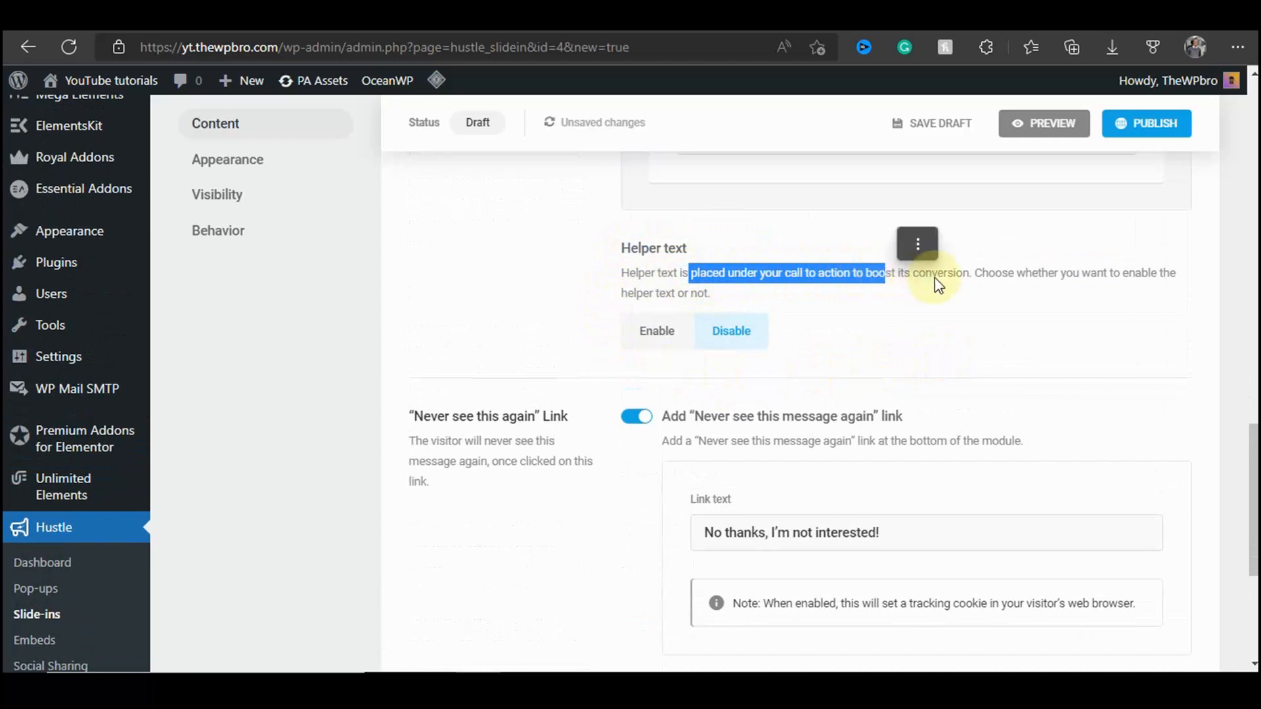
click(1023, 301)
scroll(957, 318, down, 2)
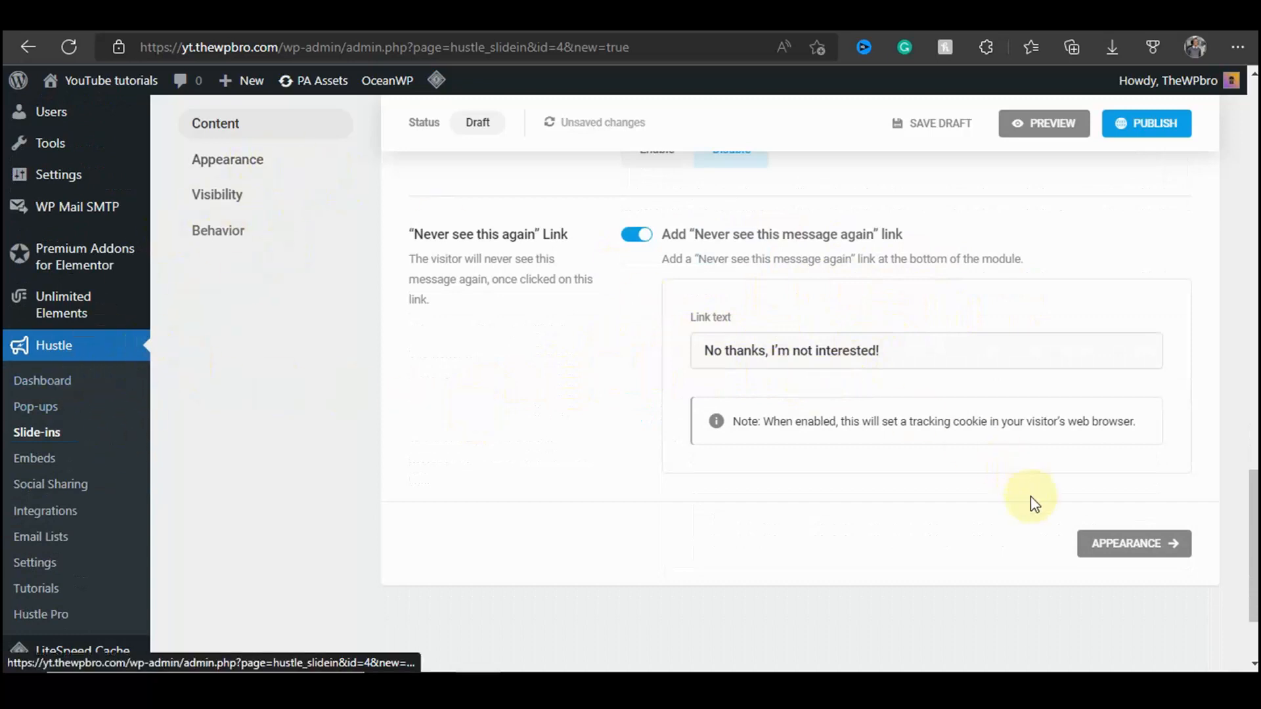
Step: Open the slide-in's Appearance settings and review the typography options, including the font styles of the Title
click(1116, 544)
scroll(854, 479, down, 5)
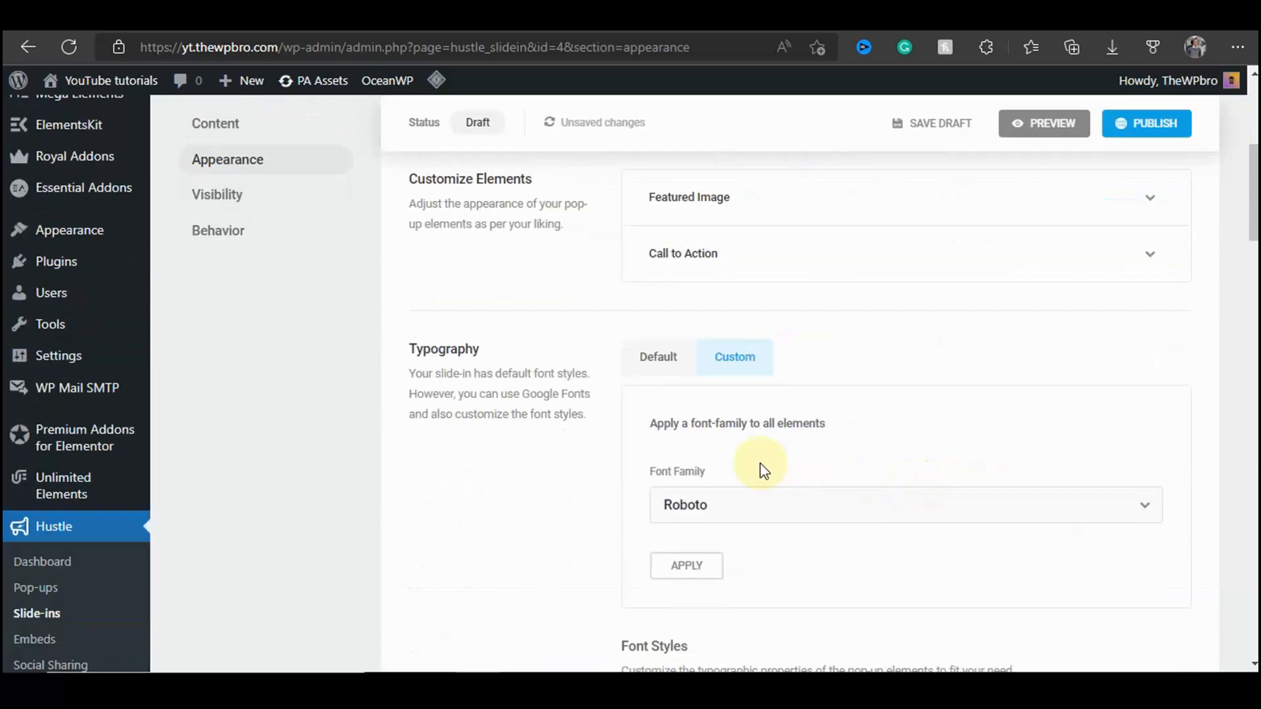
scroll(762, 470, down, 7)
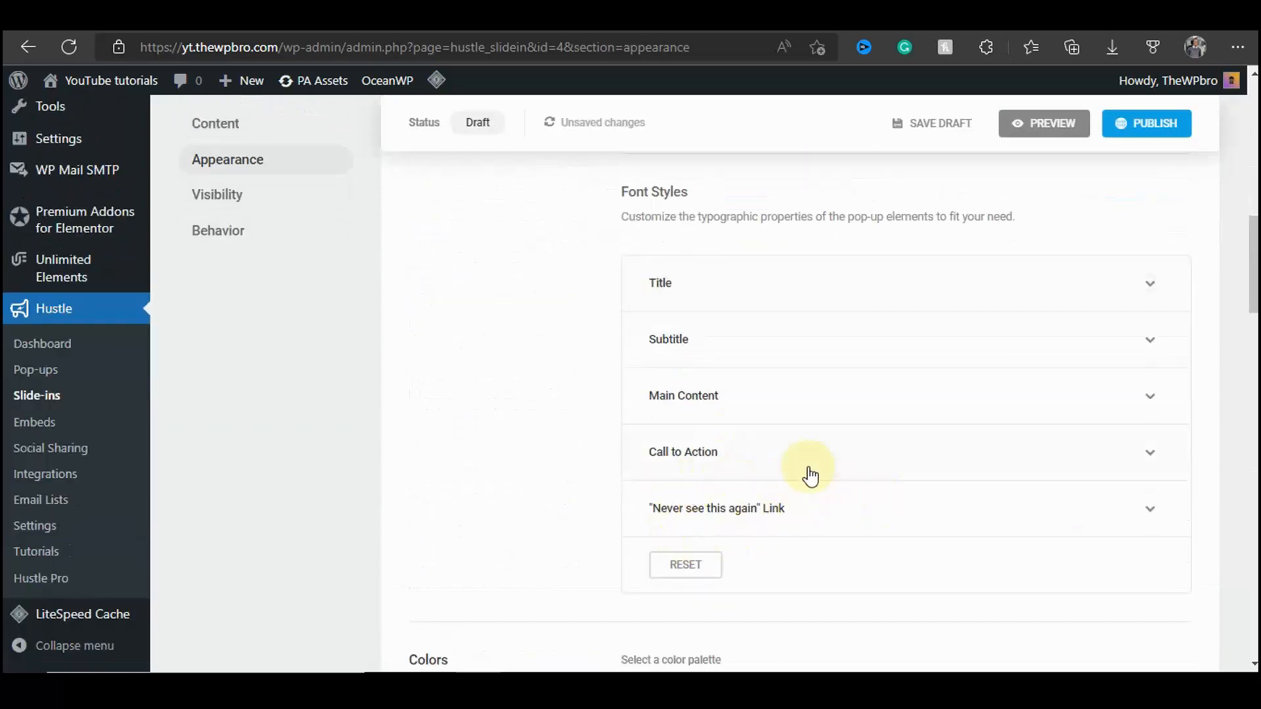
click(895, 270)
scroll(982, 342, down, 2)
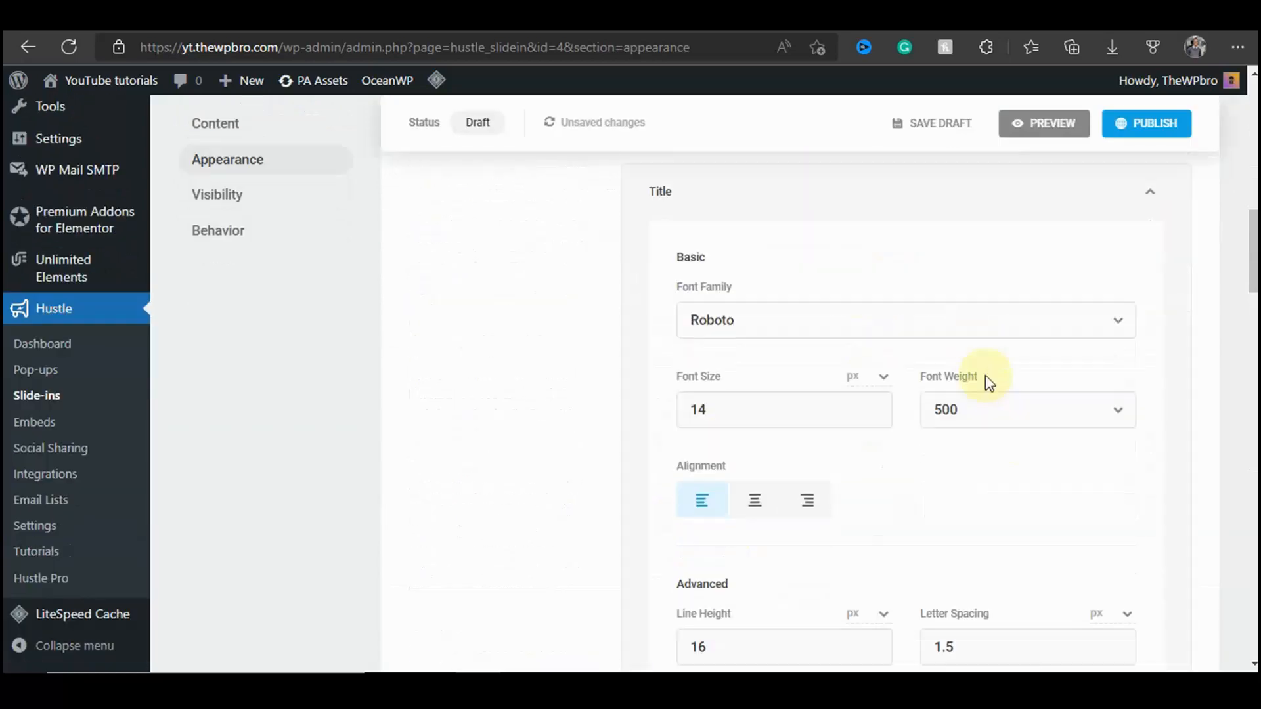
scroll(979, 354, up, 2)
click(967, 312)
scroll(821, 322, up, 5)
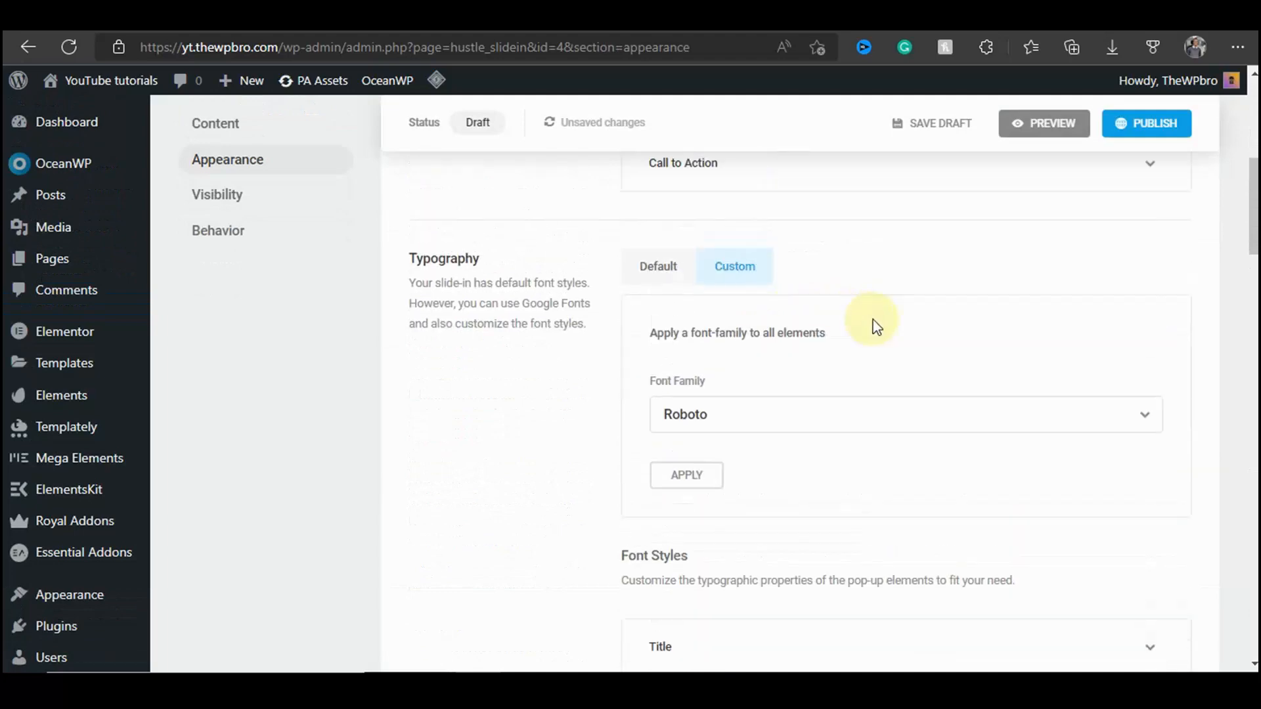
Step: Review the slide-in's color palette, border, spacing and shadow, slide-in size, vanilla theme and custom CSS options
scroll(877, 325, down, 8)
double_click(412, 386)
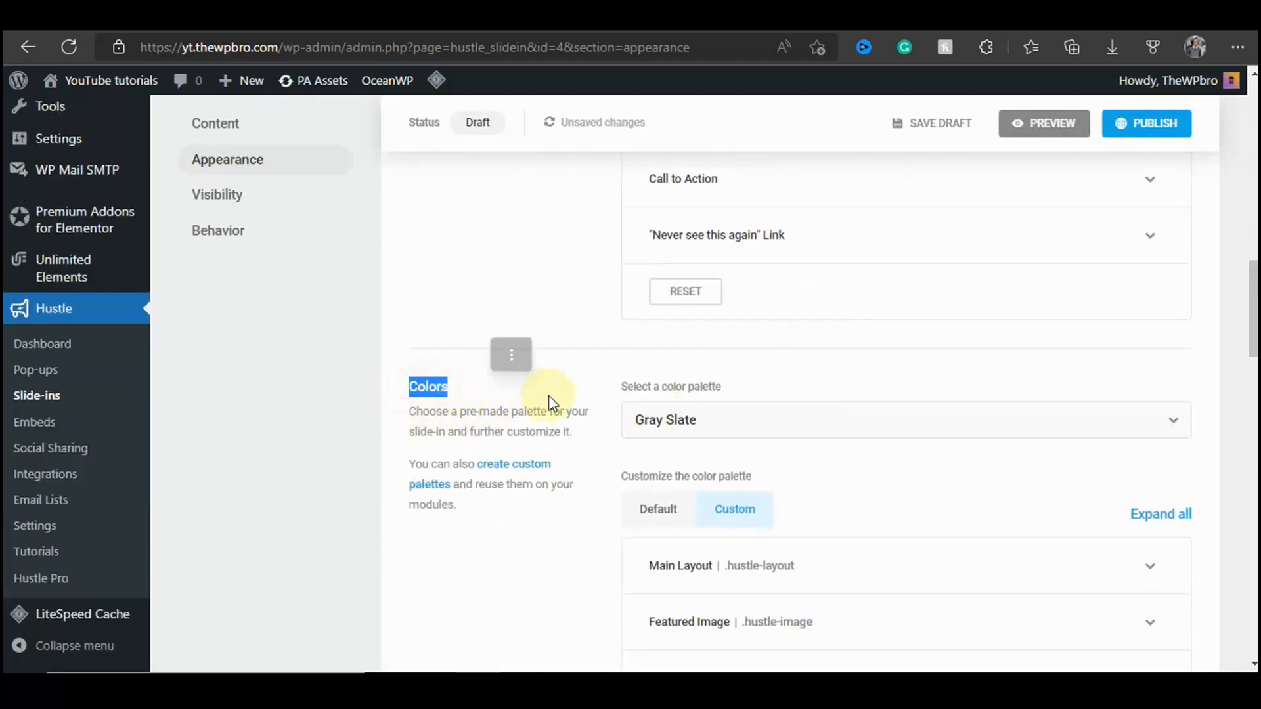
click(588, 416)
scroll(706, 408, down, 5)
scroll(1065, 358, down, 7)
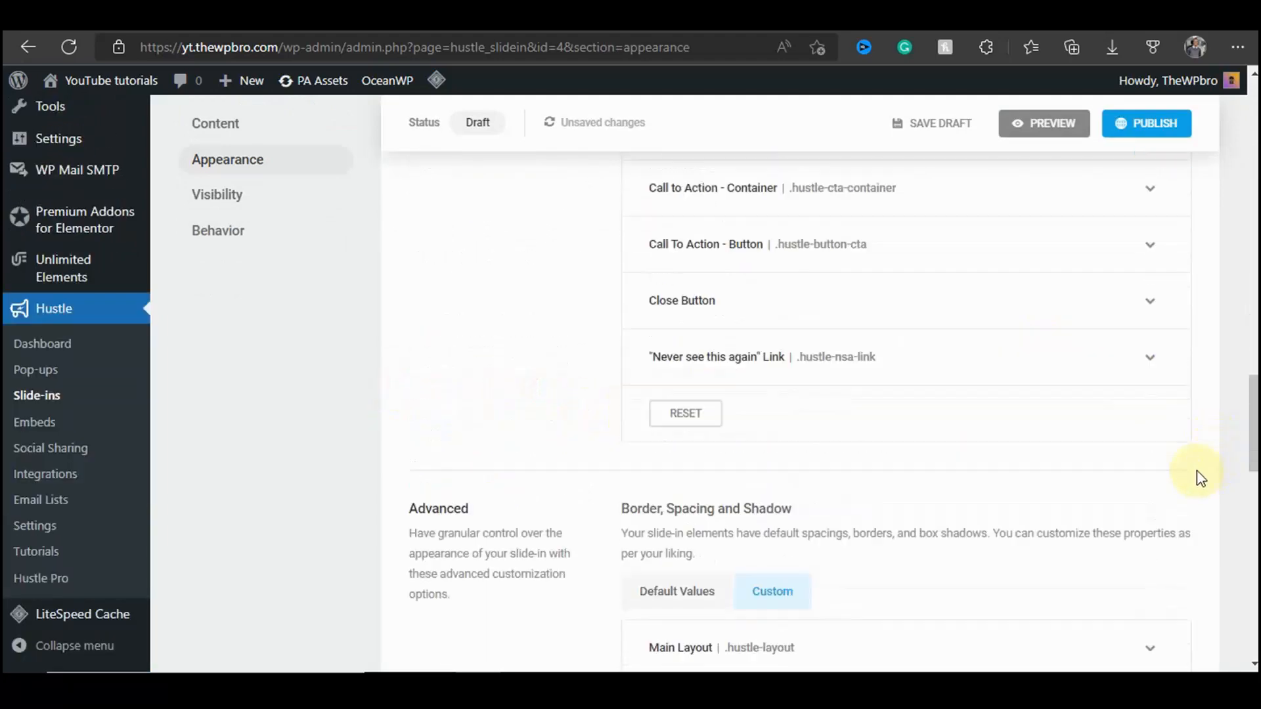
scroll(962, 399, down, 10)
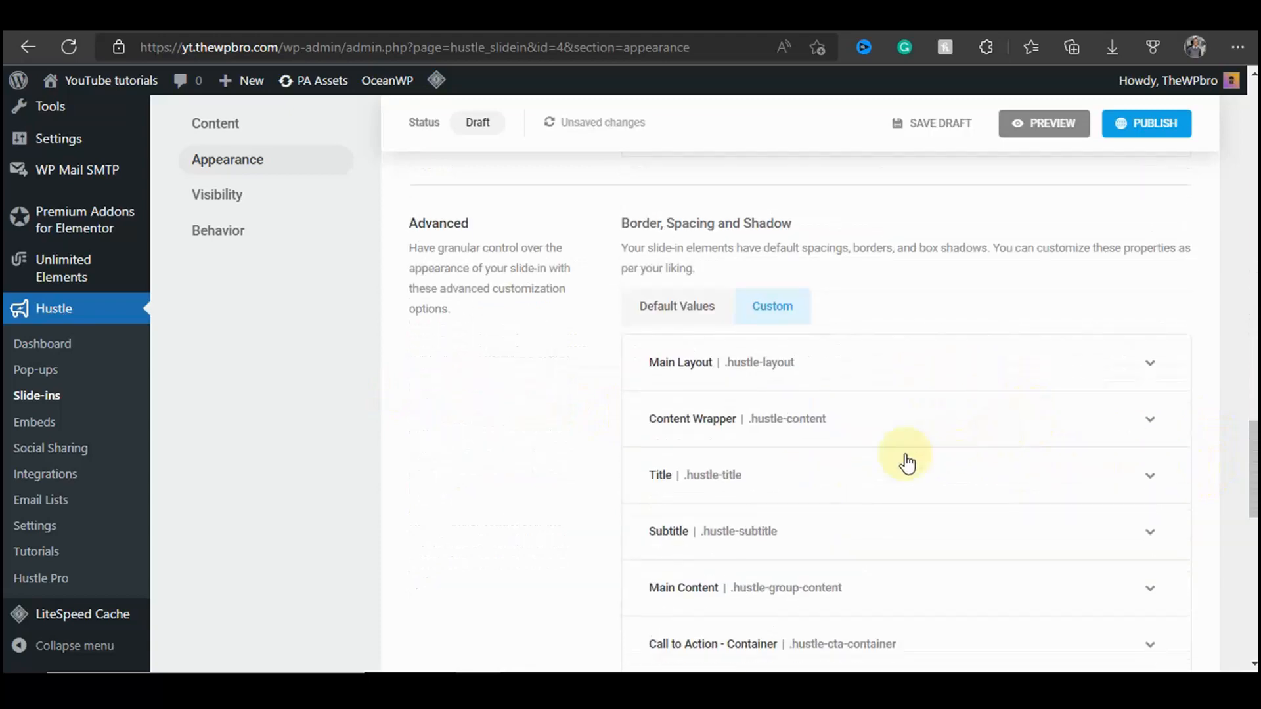
scroll(897, 417, up, 1)
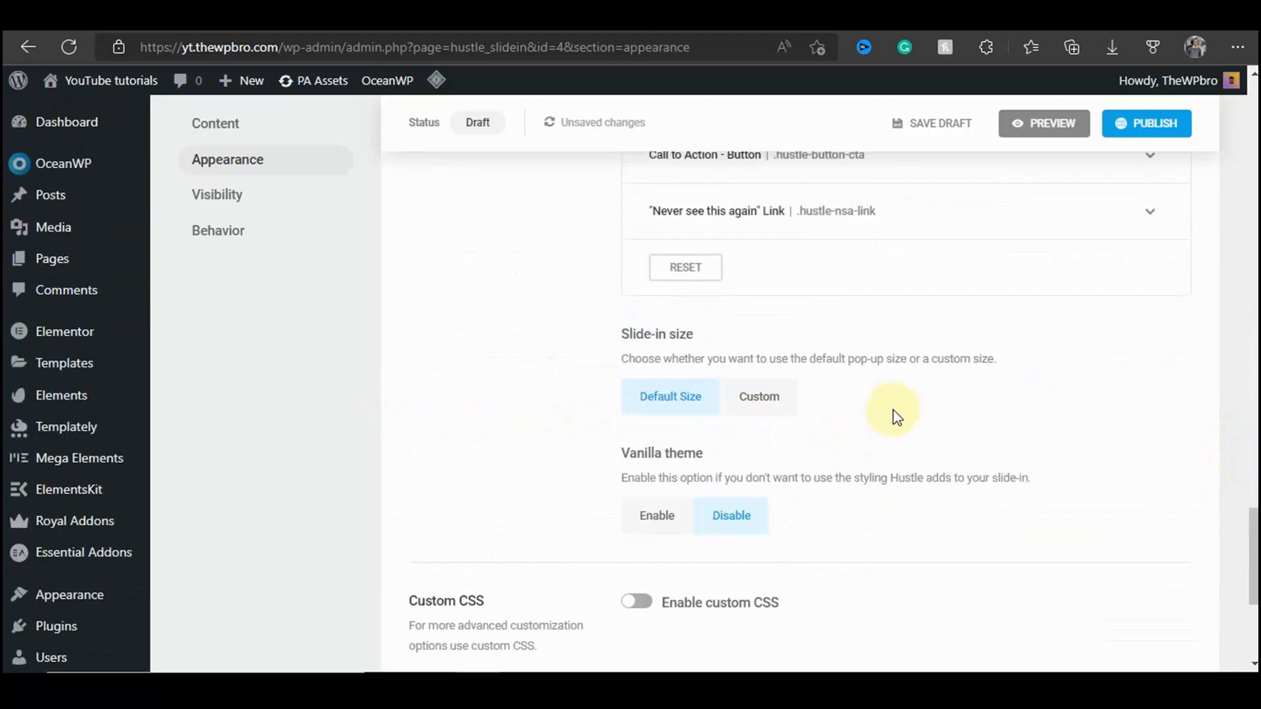
scroll(1169, 544, down, 3)
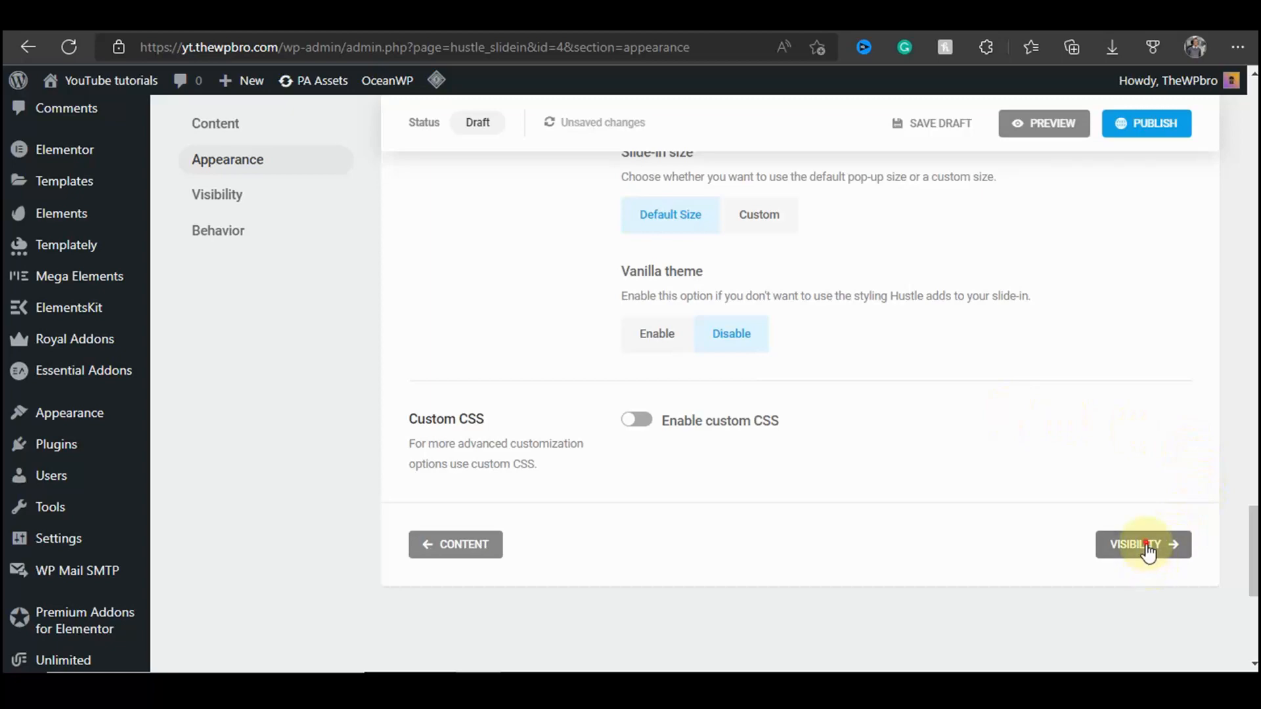
Step: Open the slide-in's Visibility settings and review the rules for where it appears
click(1149, 548)
scroll(972, 400, down, 2)
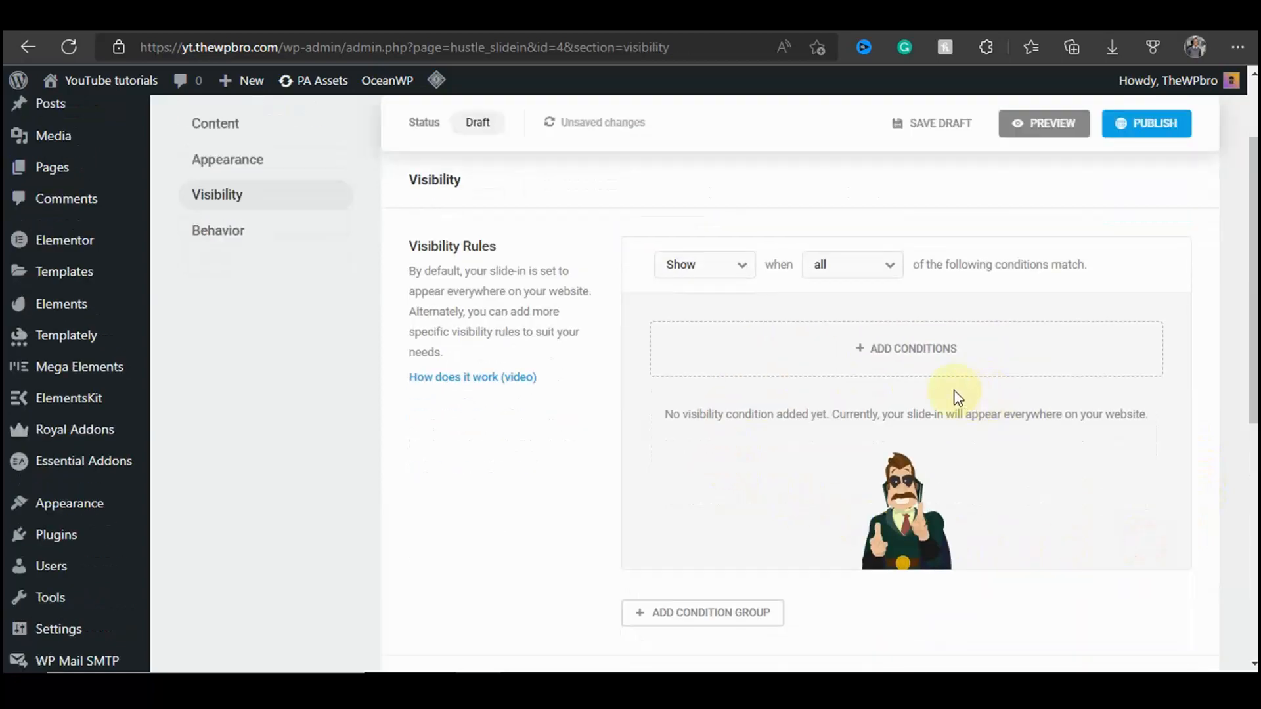
scroll(956, 398, down, 5)
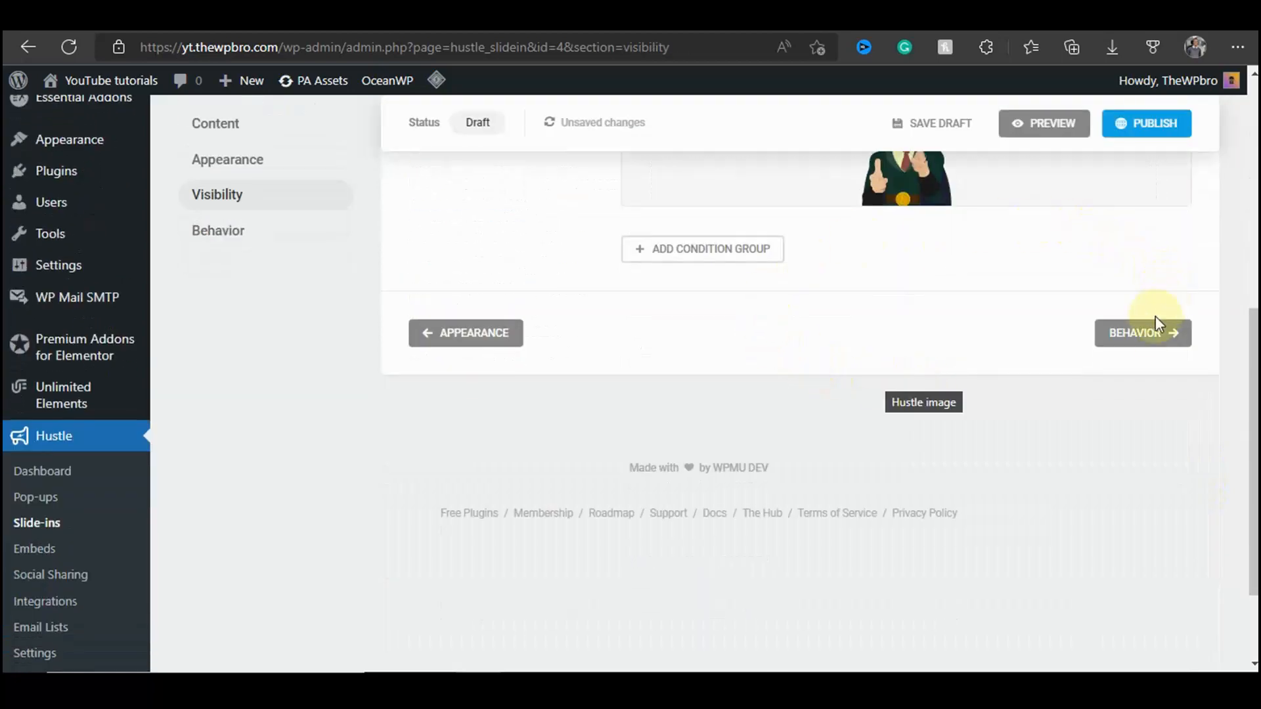
Step: Open the slide-in's Behavior settings and review the schedule, trigger, position, closing and additional visibility options
click(1151, 334)
scroll(559, 473, down, 3)
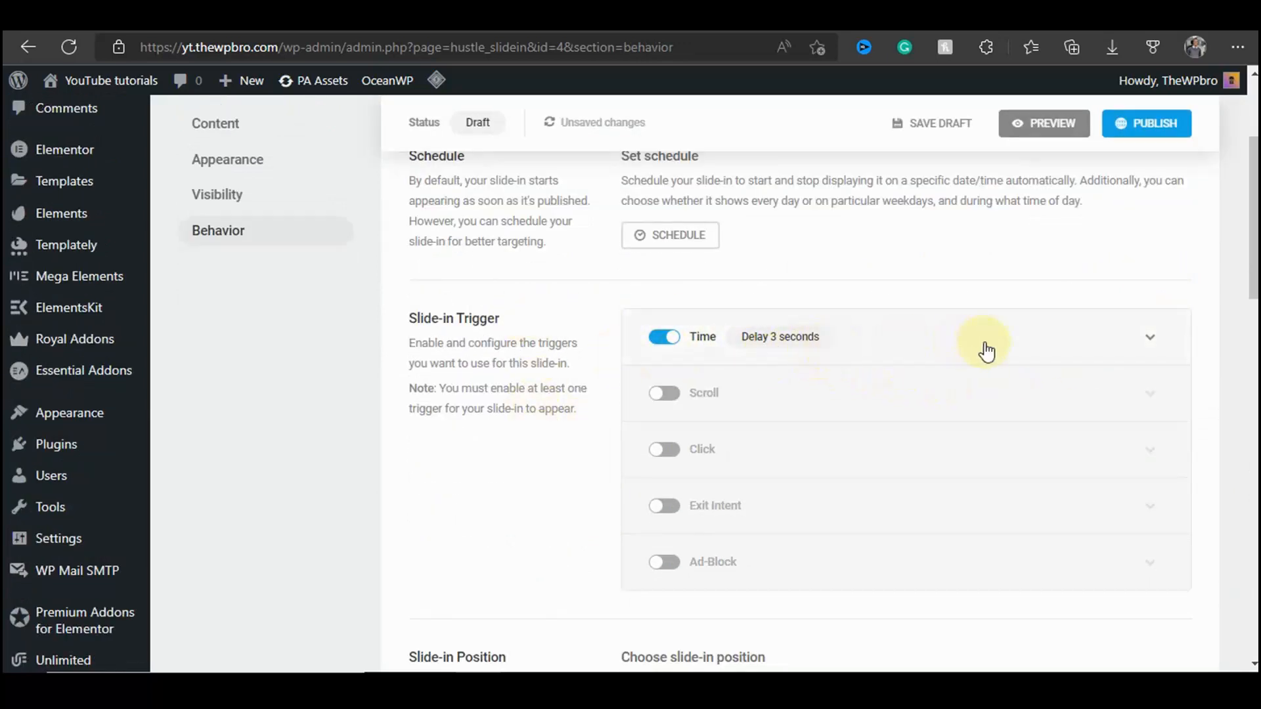
scroll(766, 414, up, 4)
scroll(816, 374, down, 10)
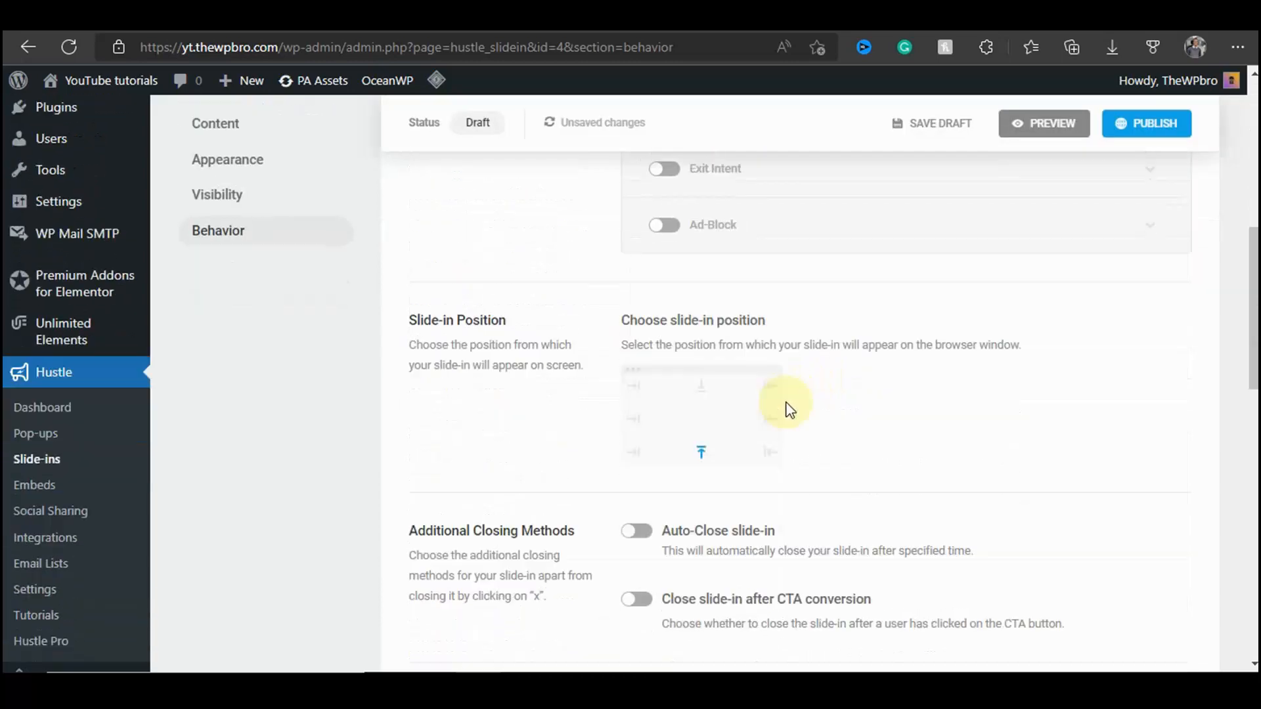
scroll(829, 411, up, 8)
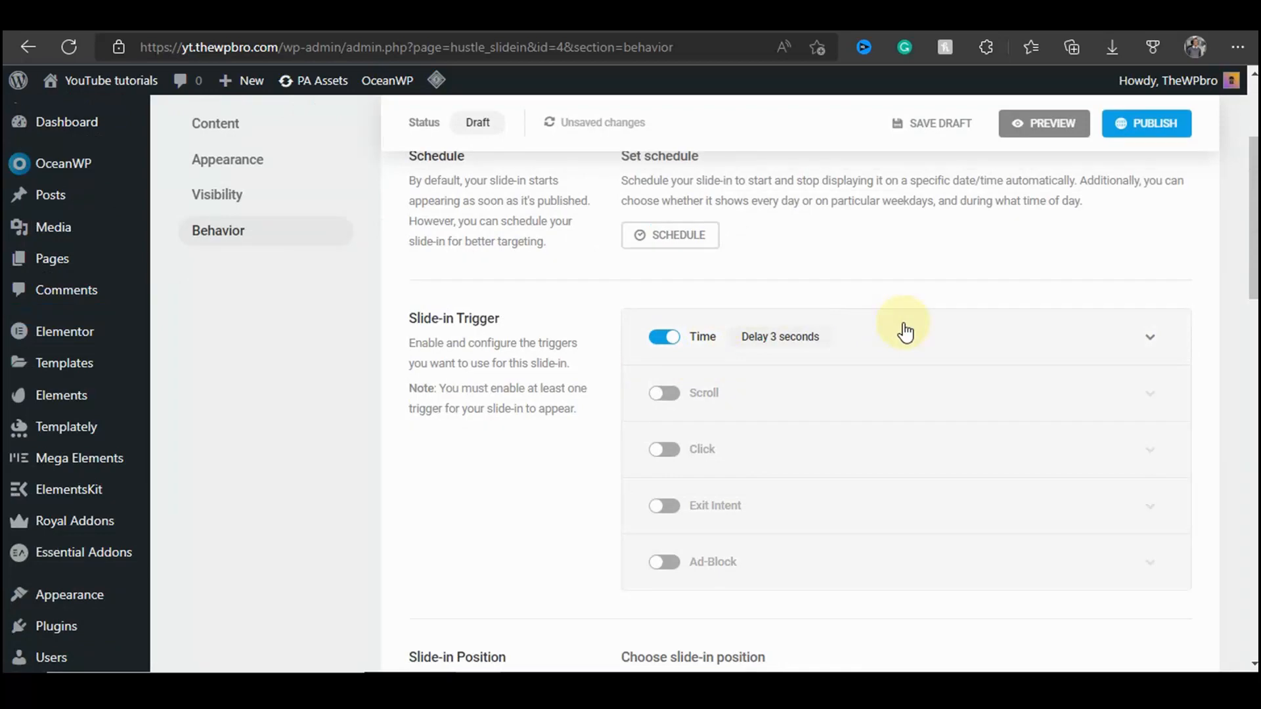
scroll(907, 332, down, 1)
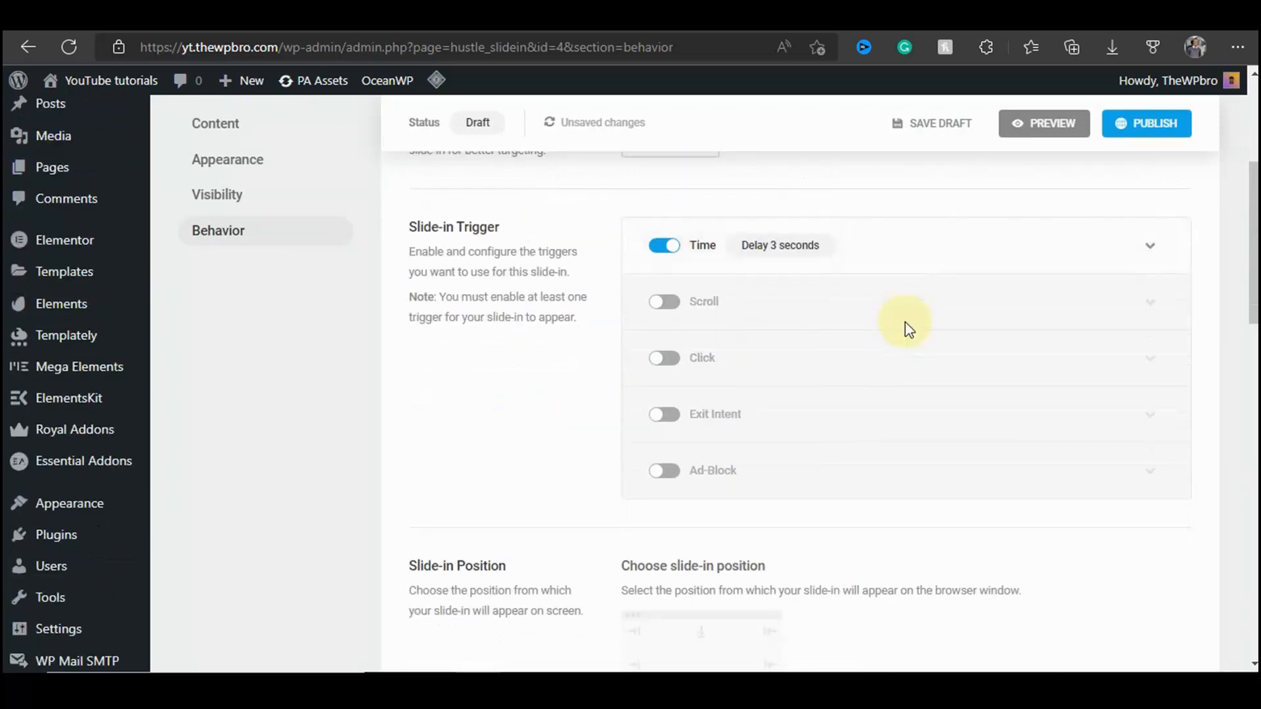
scroll(905, 322, down, 3)
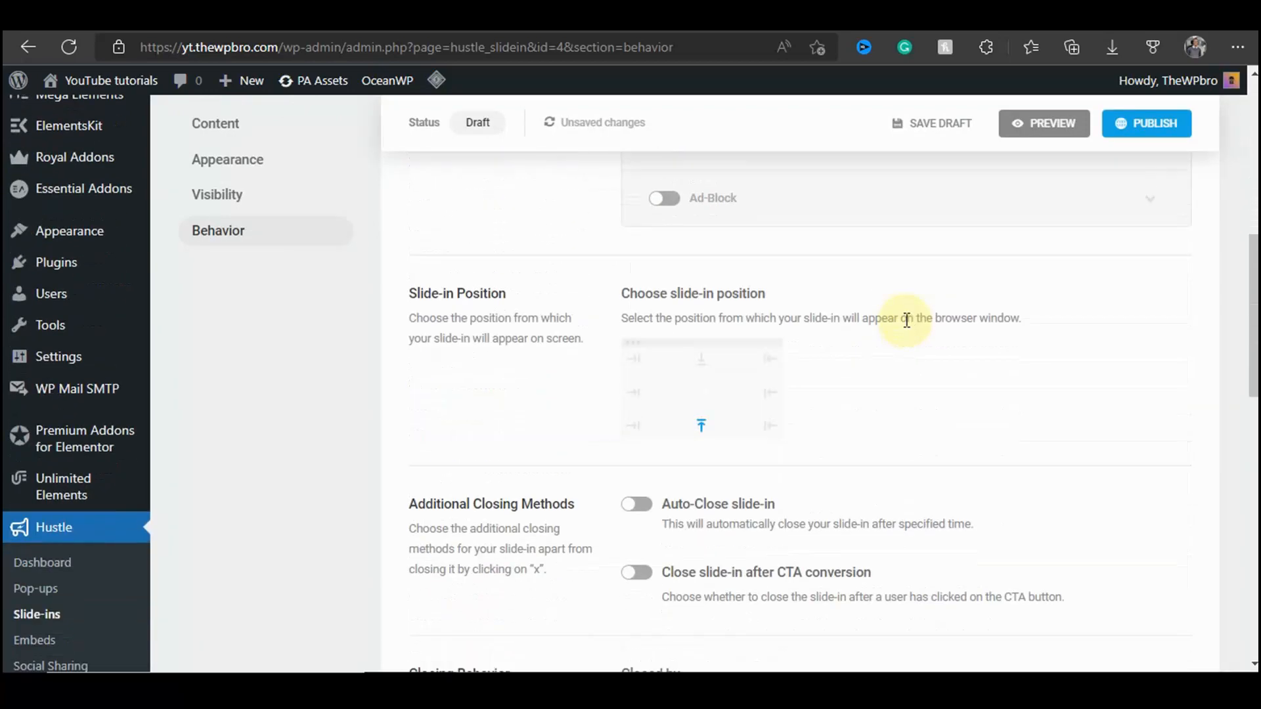
scroll(906, 320, down, 3)
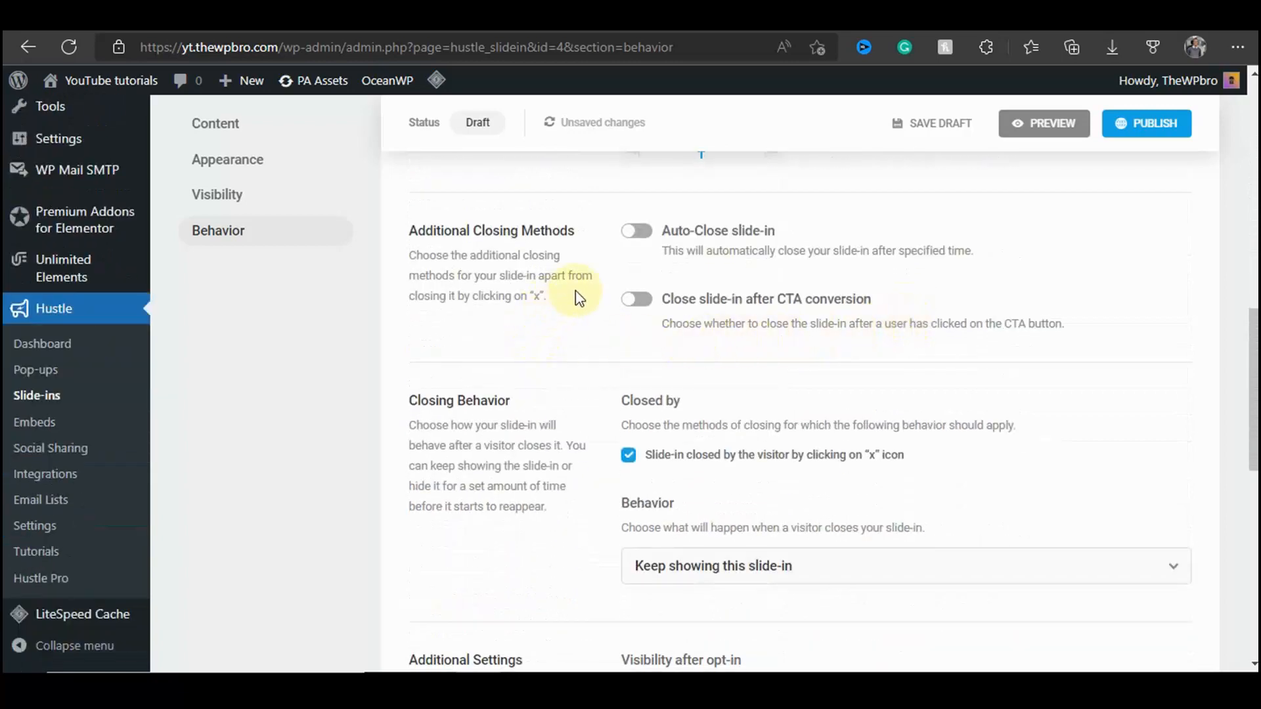
scroll(736, 315, down, 5)
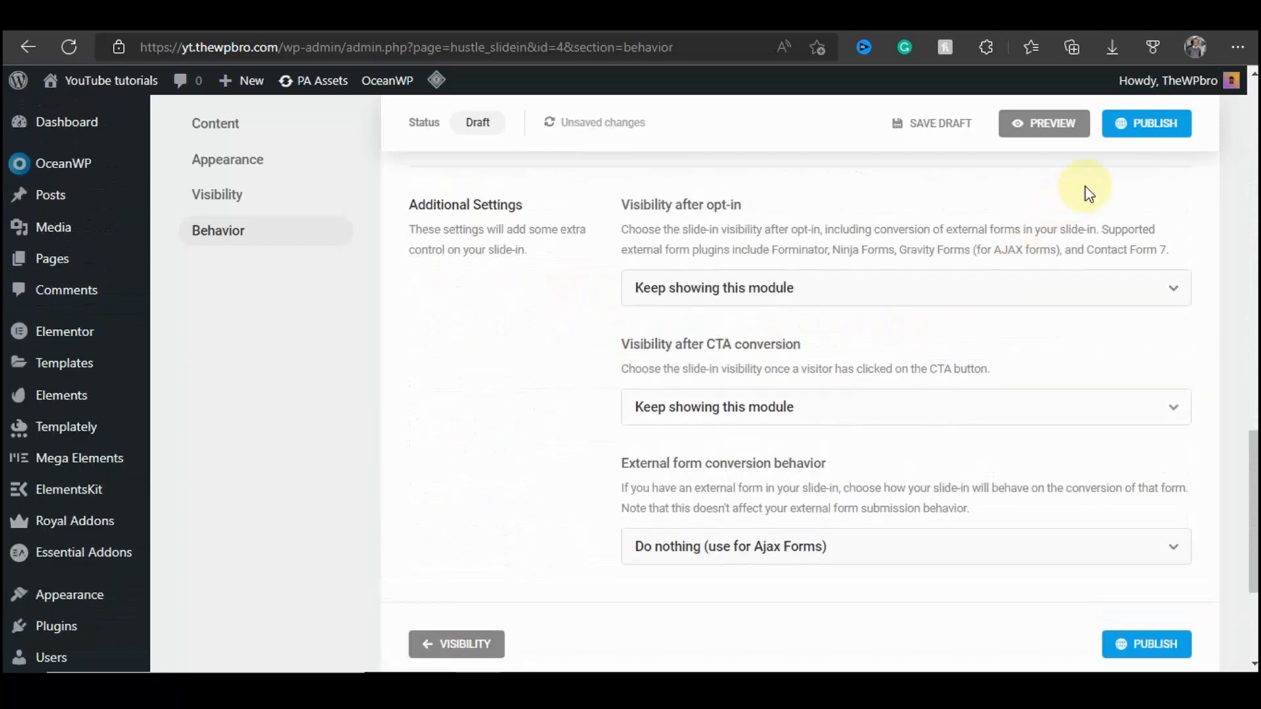
Step: Publish the New Products slide-in and dismiss the publishing dialog
click(1150, 123)
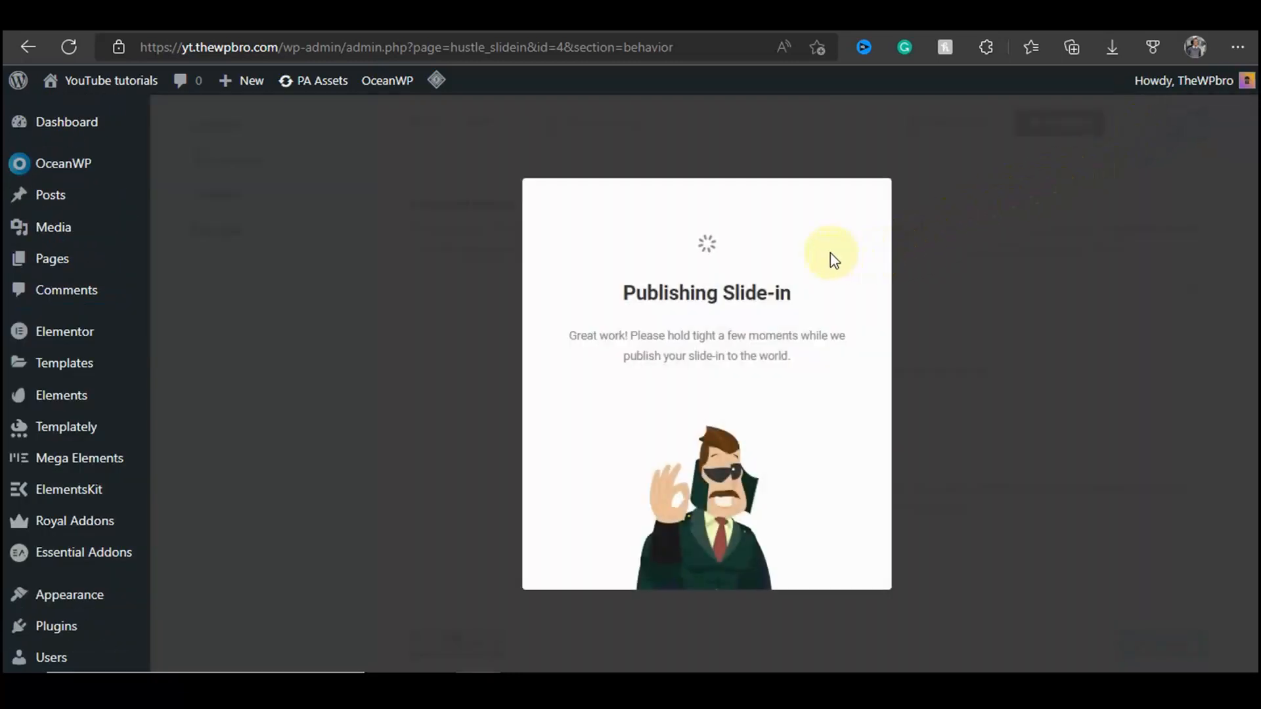
click(860, 211)
Step: Open the Hustle dashboard in a new tab and unpublish the Weekly Newsletter pop-up
scroll(244, 366, down, 4)
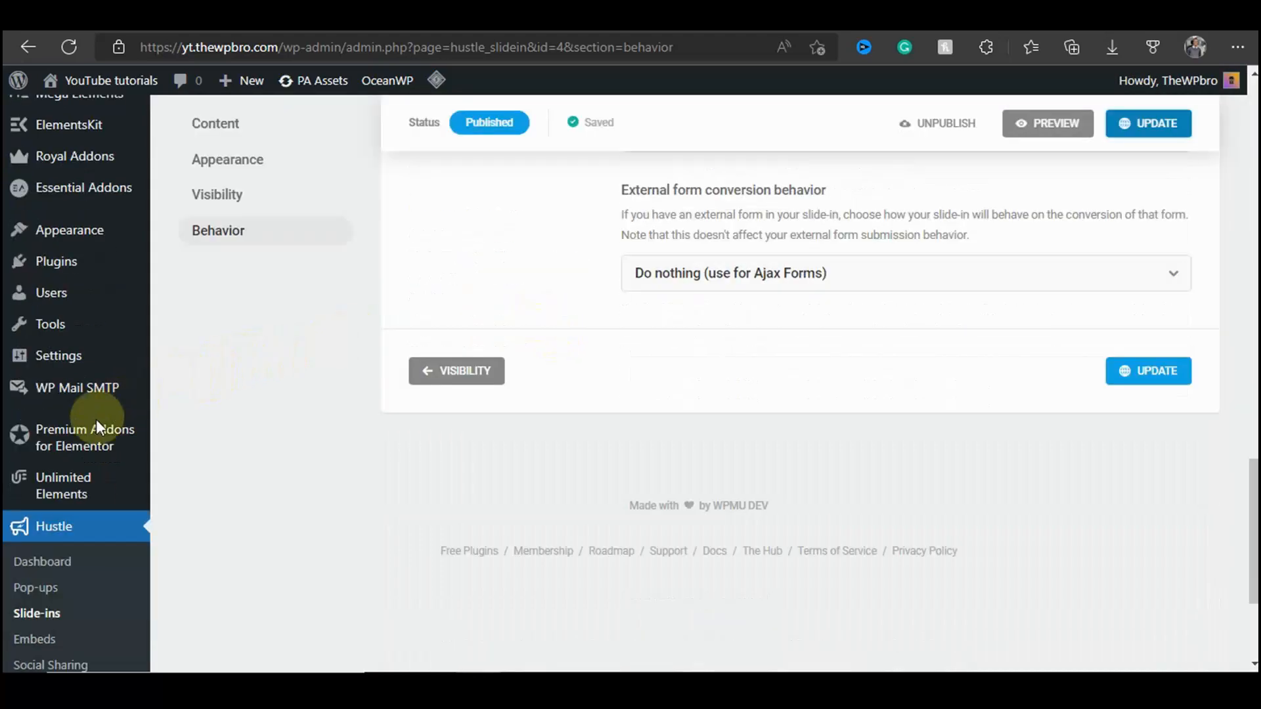
right_click(79, 564)
click(147, 230)
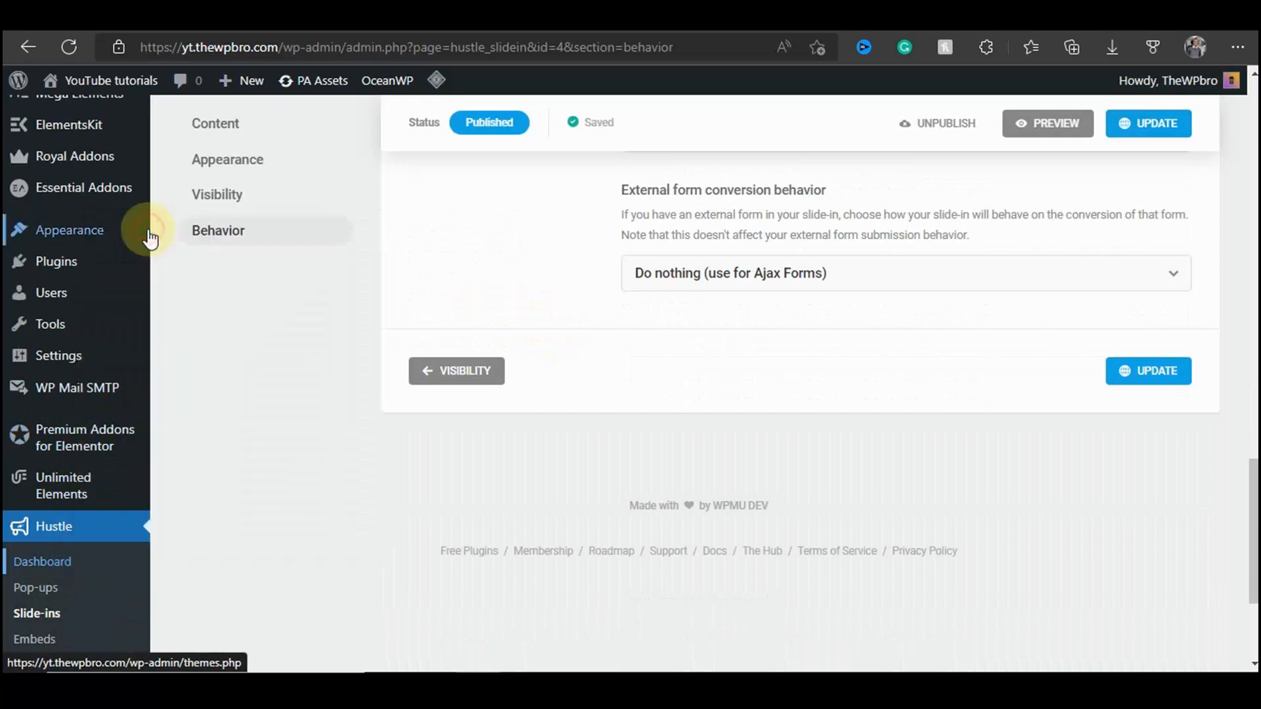
scroll(895, 226, down, 5)
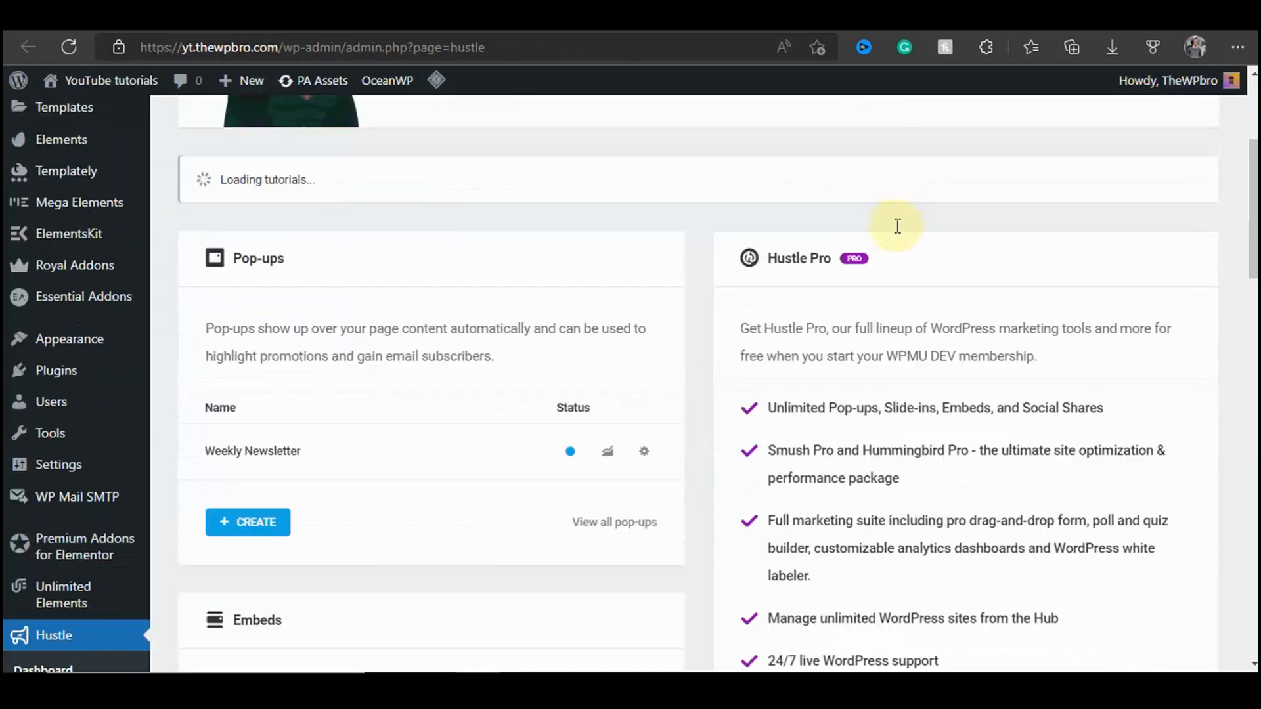
scroll(642, 310, up, 3)
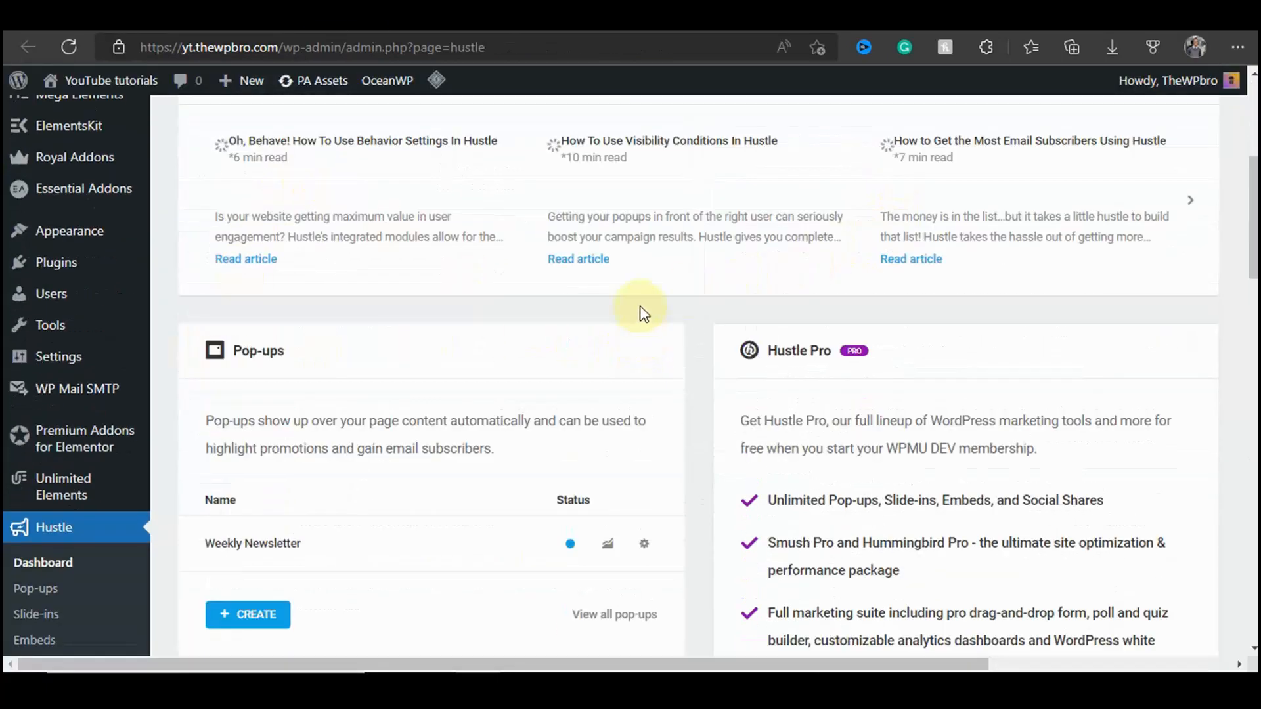
scroll(664, 316, down, 5)
click(650, 176)
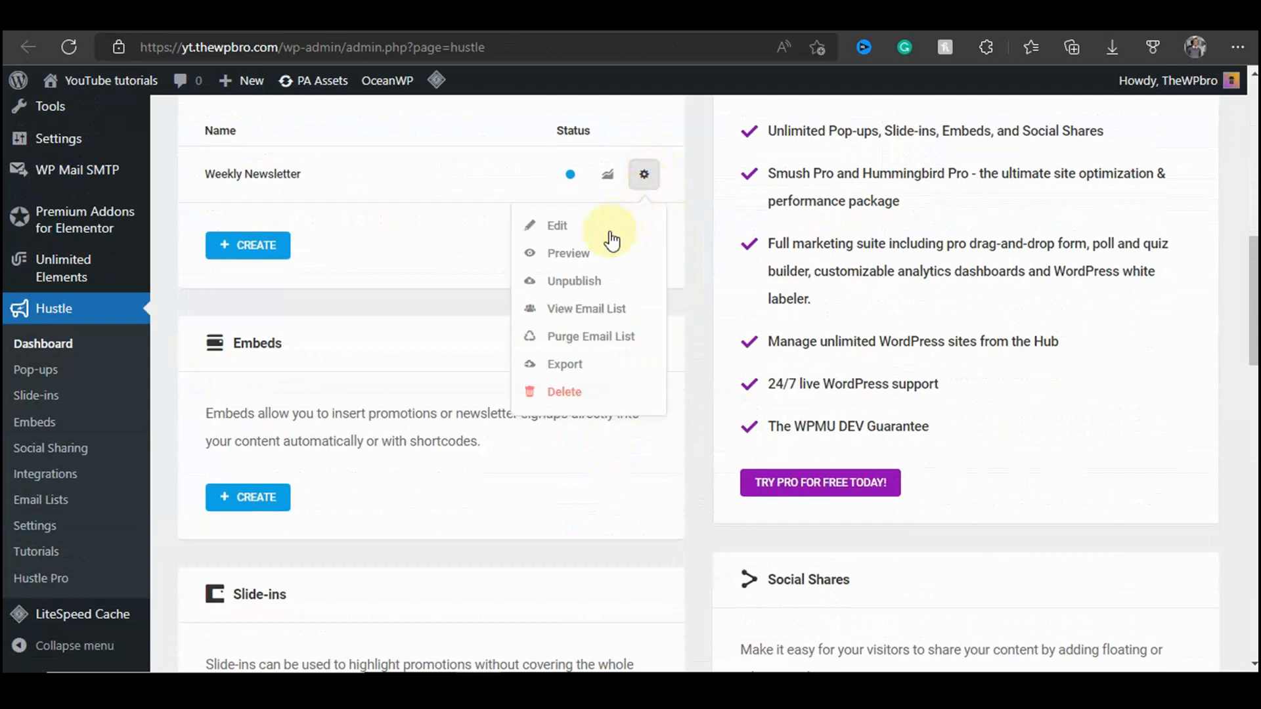
click(580, 279)
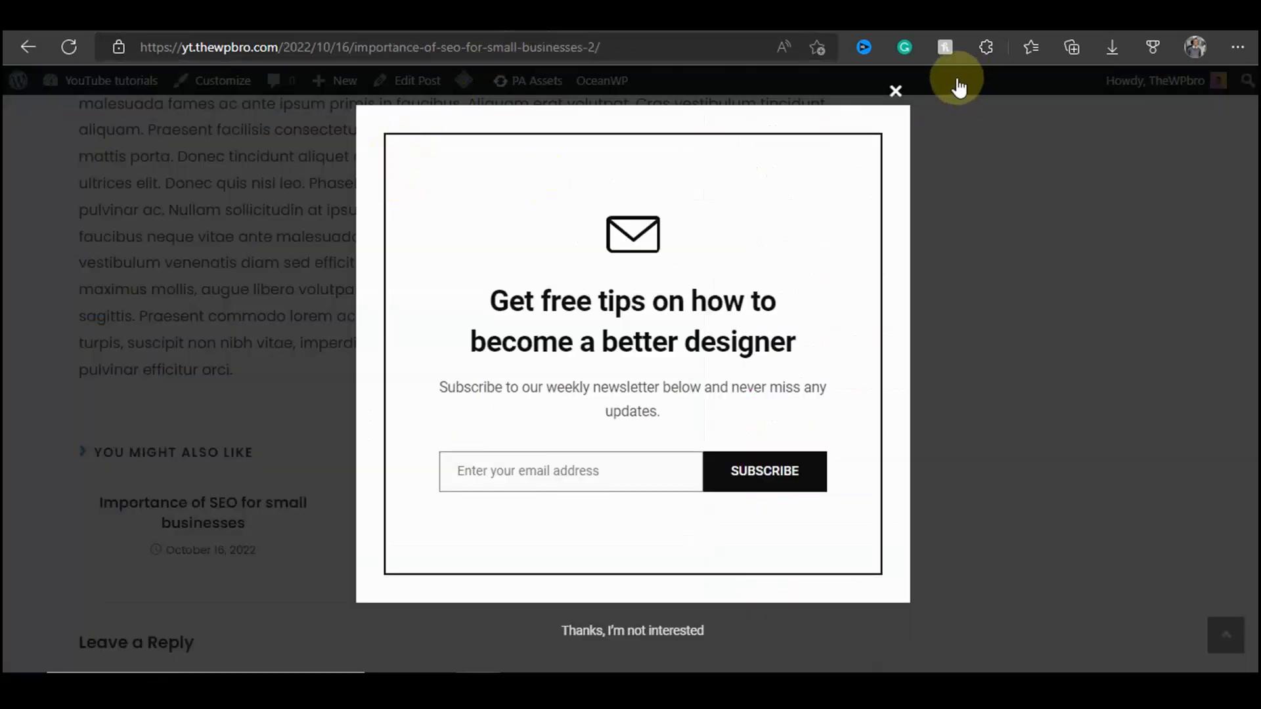
Step: Close the newsletter pop-up on the SEO blog post and reload the page to test the slide-in
click(895, 91)
scroll(797, 273, up, 15)
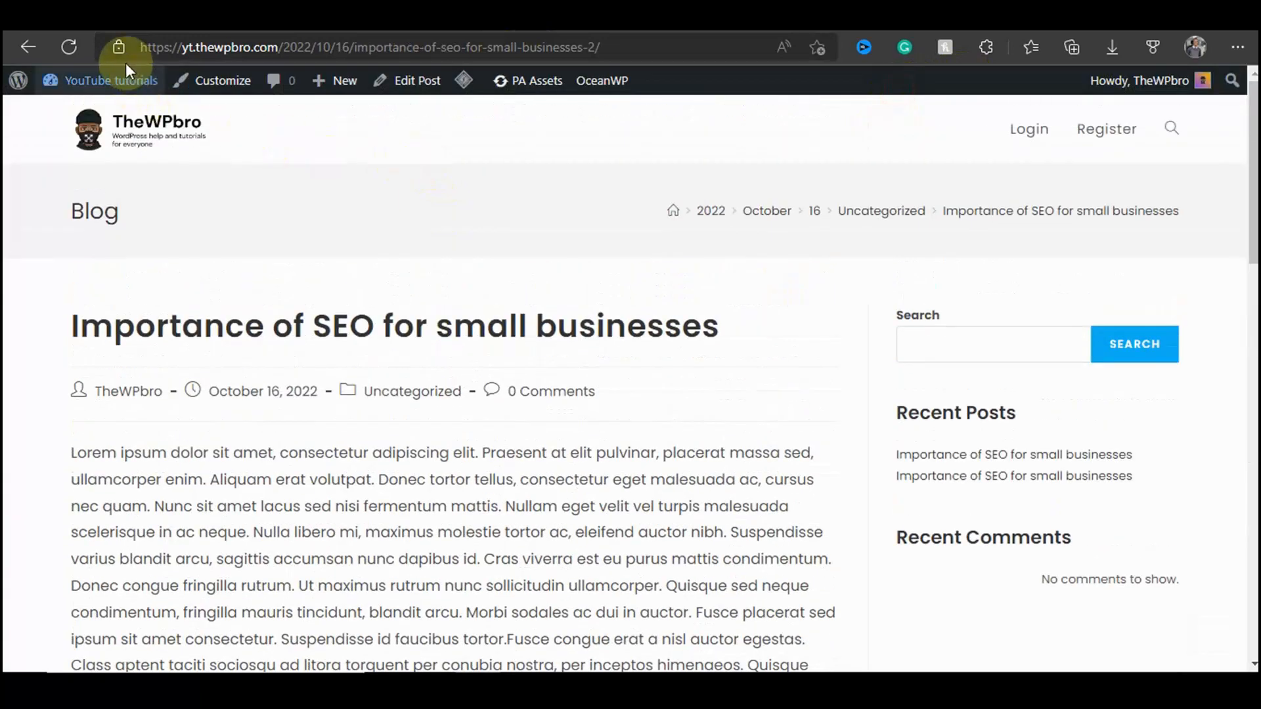
click(71, 47)
scroll(328, 184, down, 3)
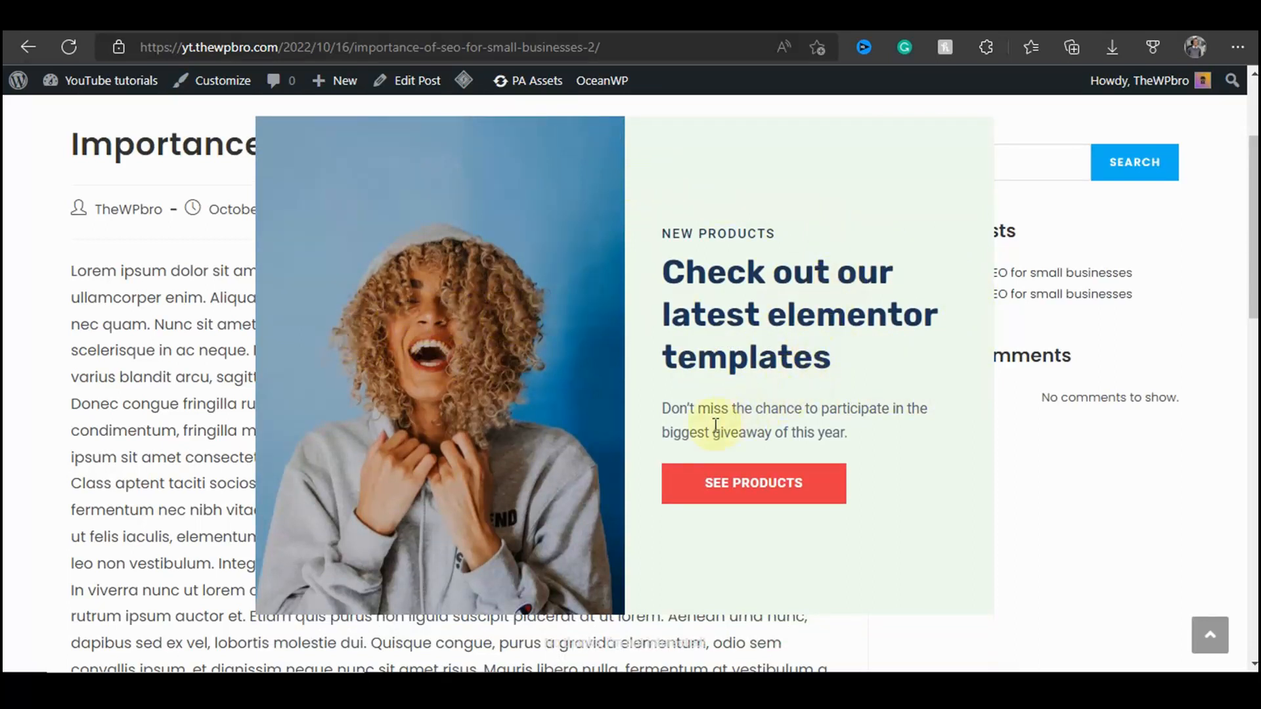
Step: Check the slide-in's description text, test its See Products button, and return to the blog post
drag(686, 408, 841, 430)
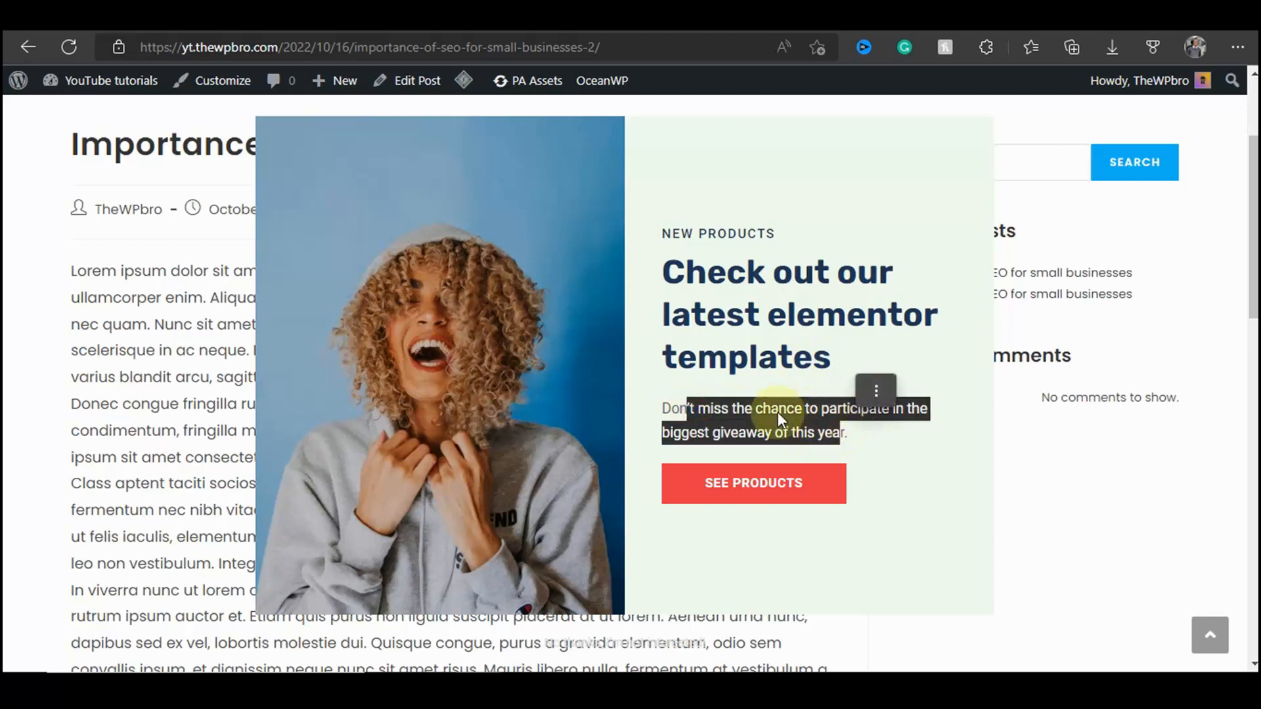
click(881, 450)
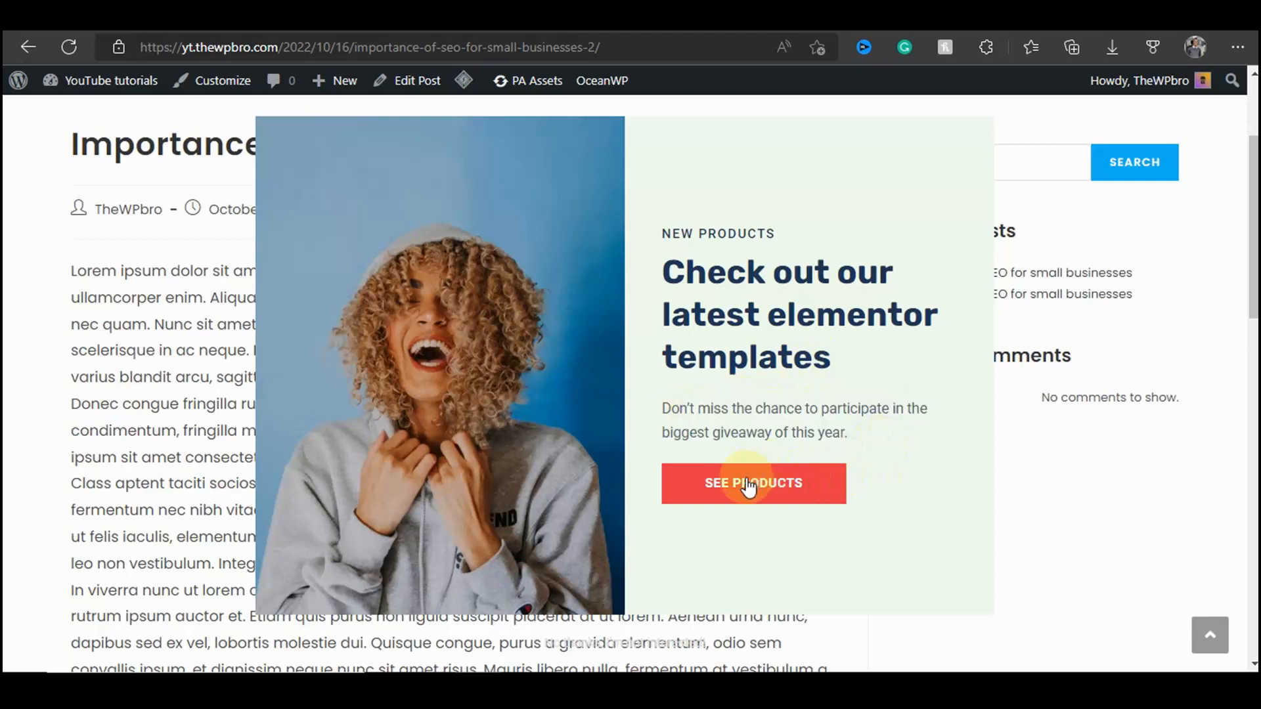
click(752, 484)
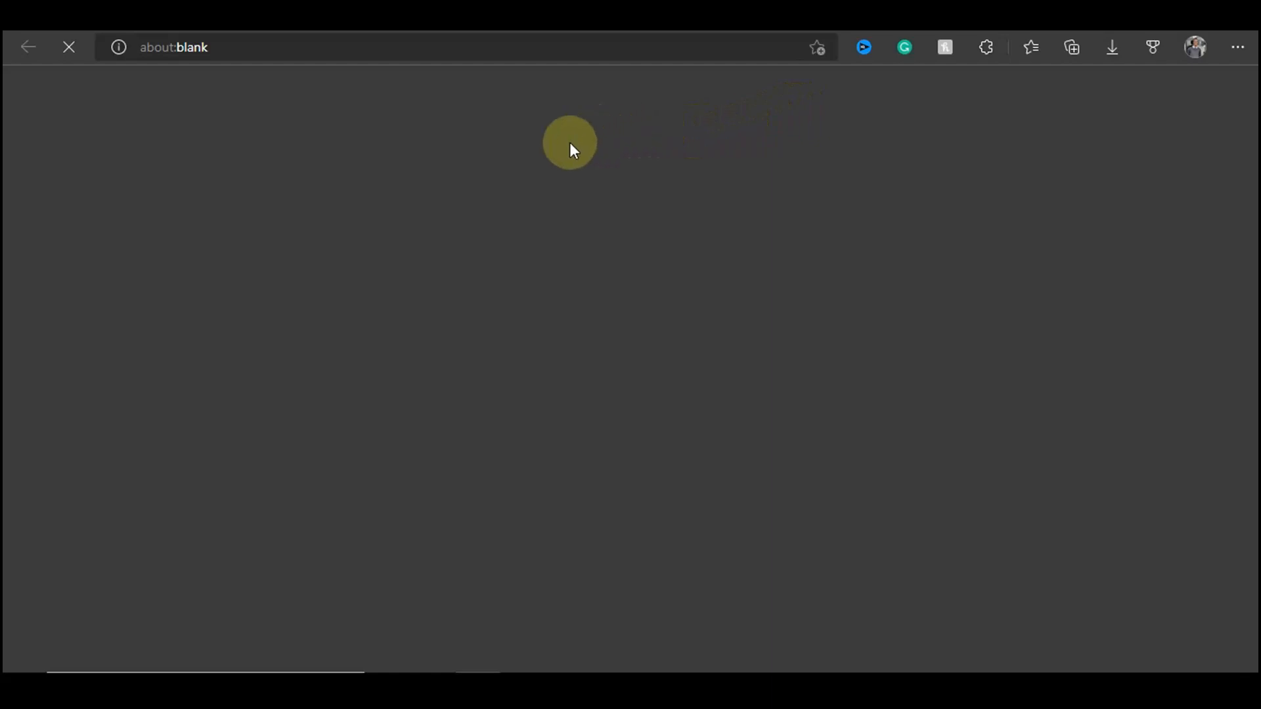
click(558, 11)
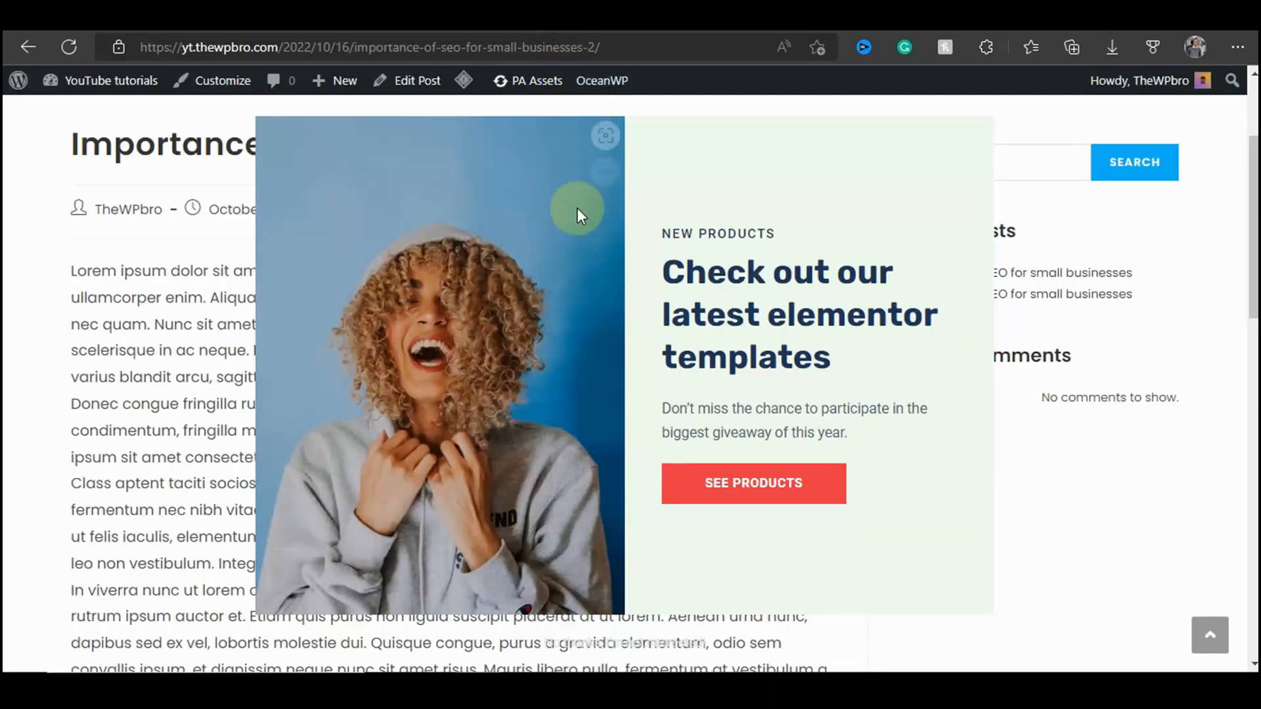
scroll(467, 396, down, 6)
scroll(461, 386, up, 6)
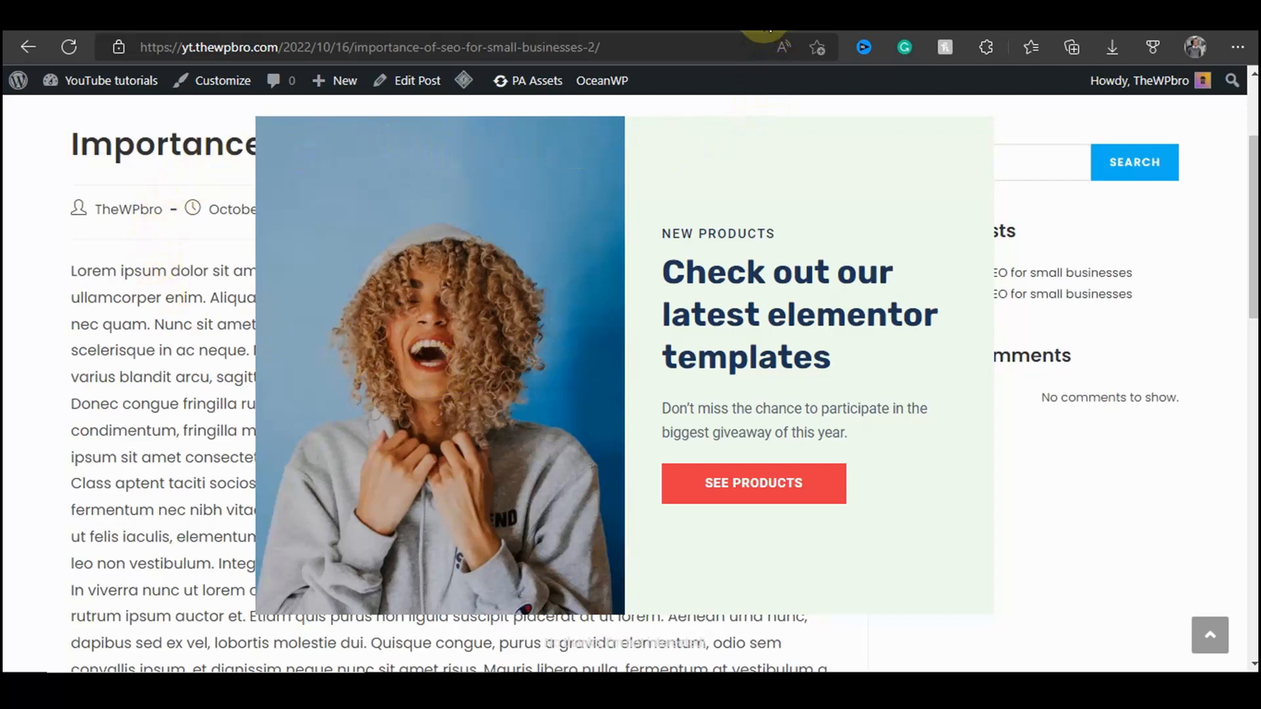
Step: Switch to the opened templates.thewpbro.com page and look through its categories and template products
click(764, 15)
scroll(887, 284, down, 6)
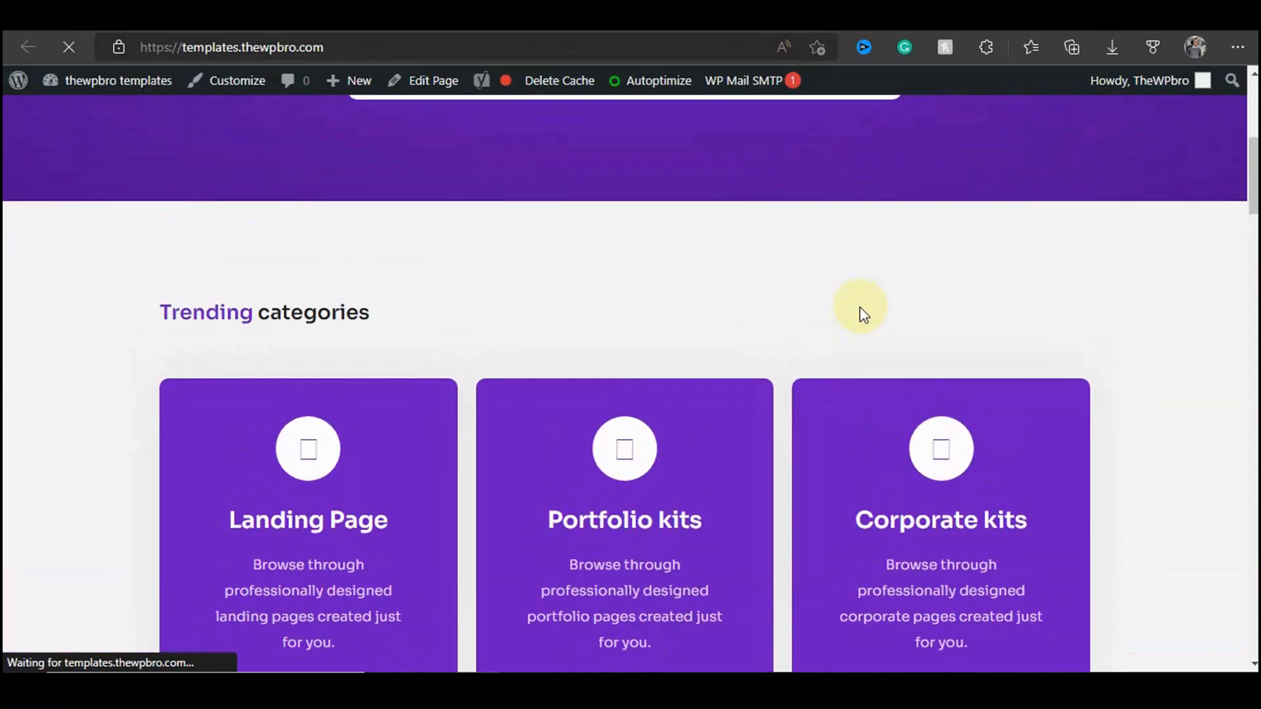
scroll(860, 314, down, 12)
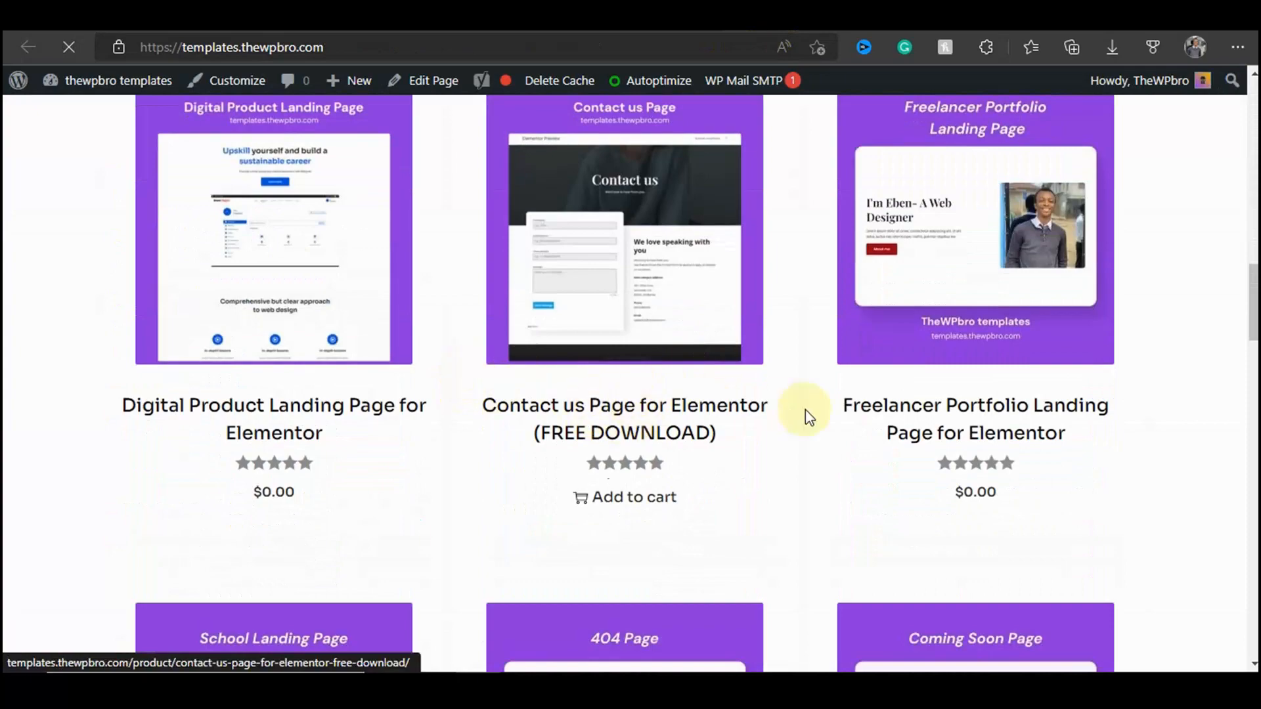
scroll(834, 413, down, 5)
scroll(526, 394, down, 8)
scroll(540, 319, up, 6)
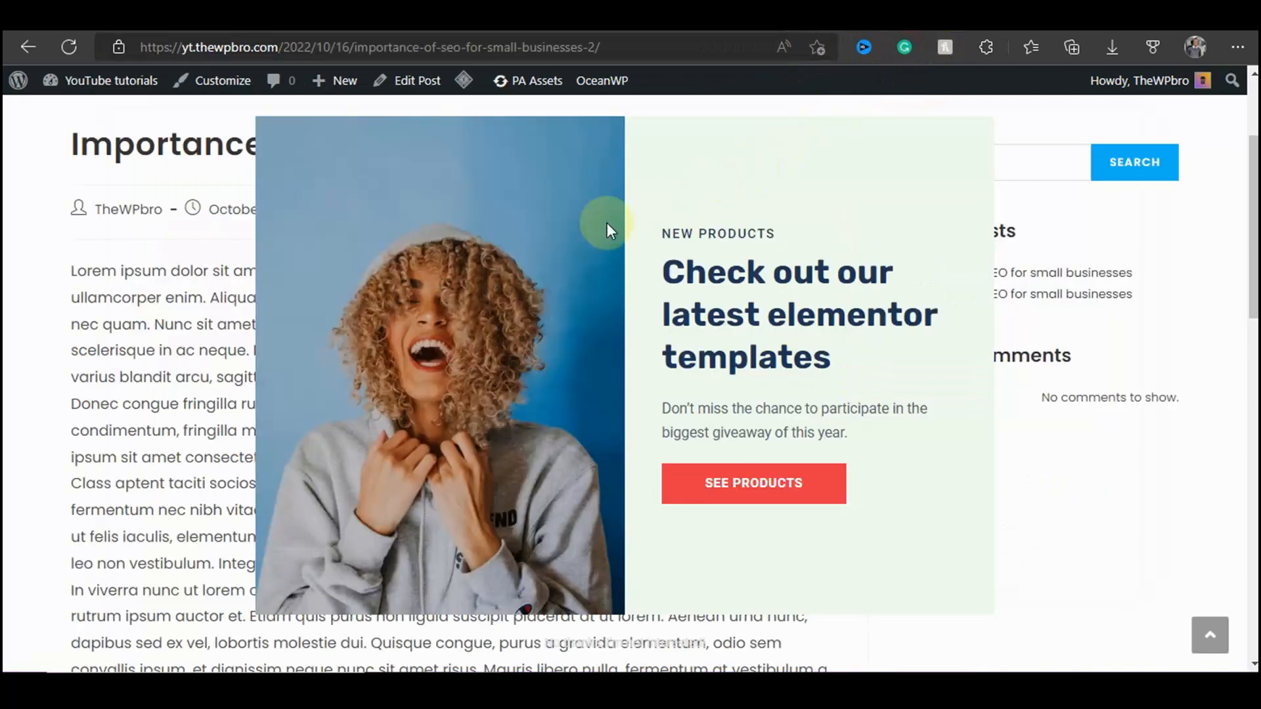
Step: Dismiss the New Products slide-in on the blog post and look through the page down to the footer
scroll(600, 219, down, 2)
scroll(797, 239, up, 1)
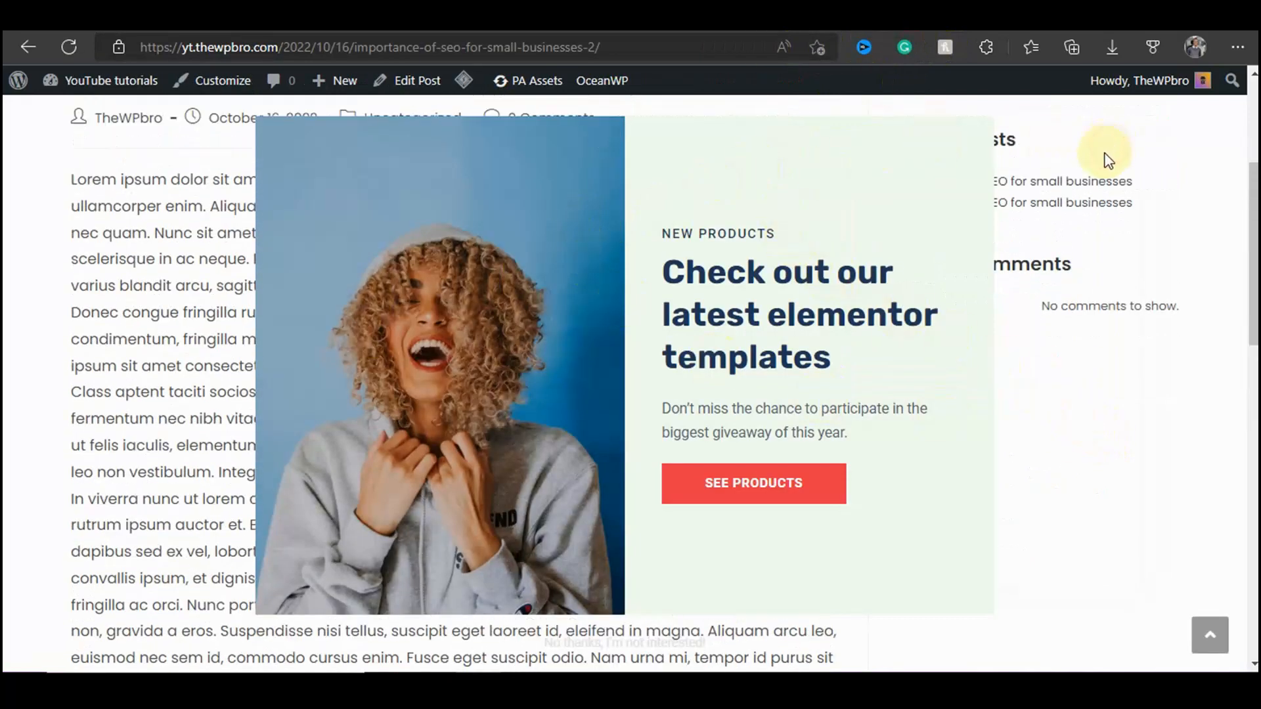
click(624, 652)
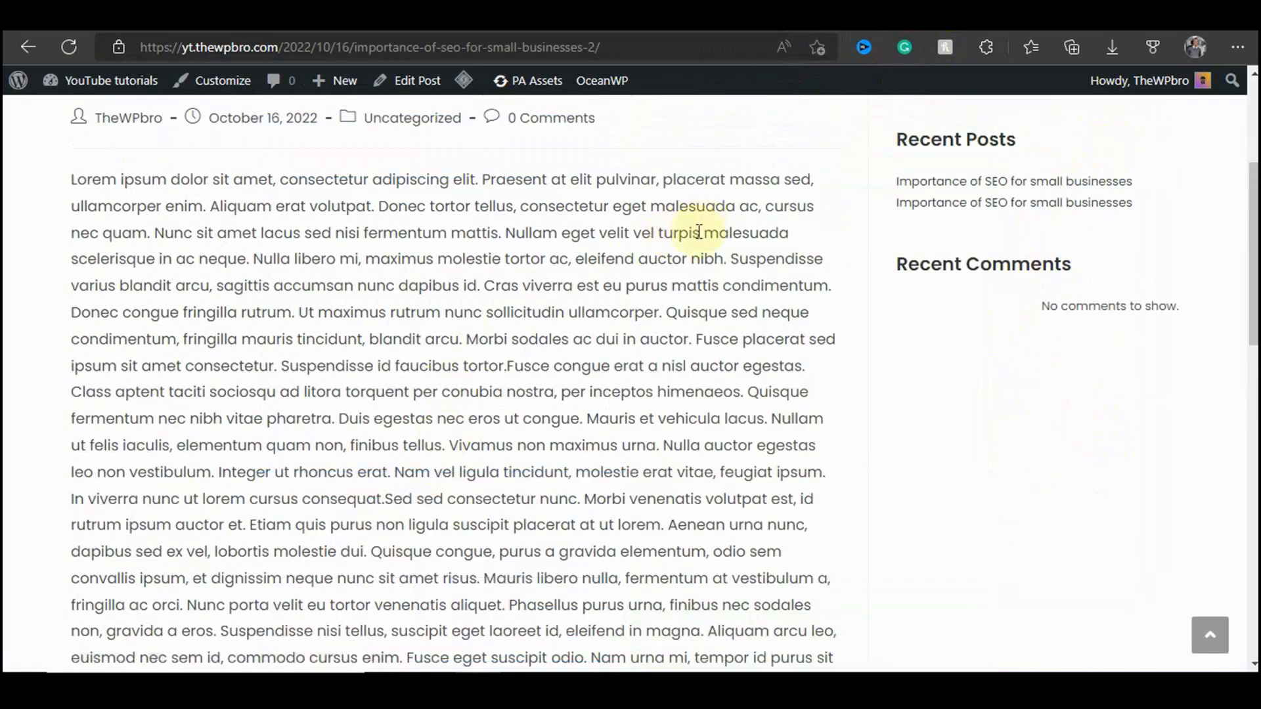
scroll(434, 217, down, 8)
scroll(360, 256, down, 7)
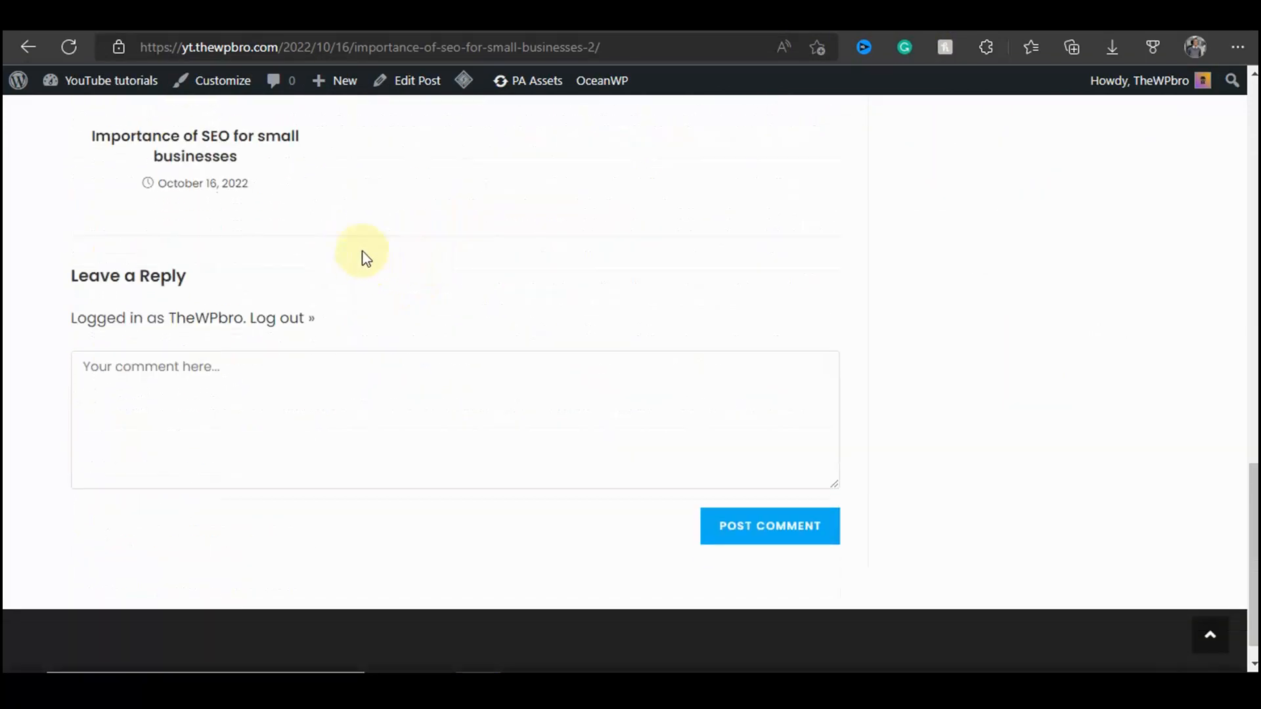
scroll(637, 125, down, 1)
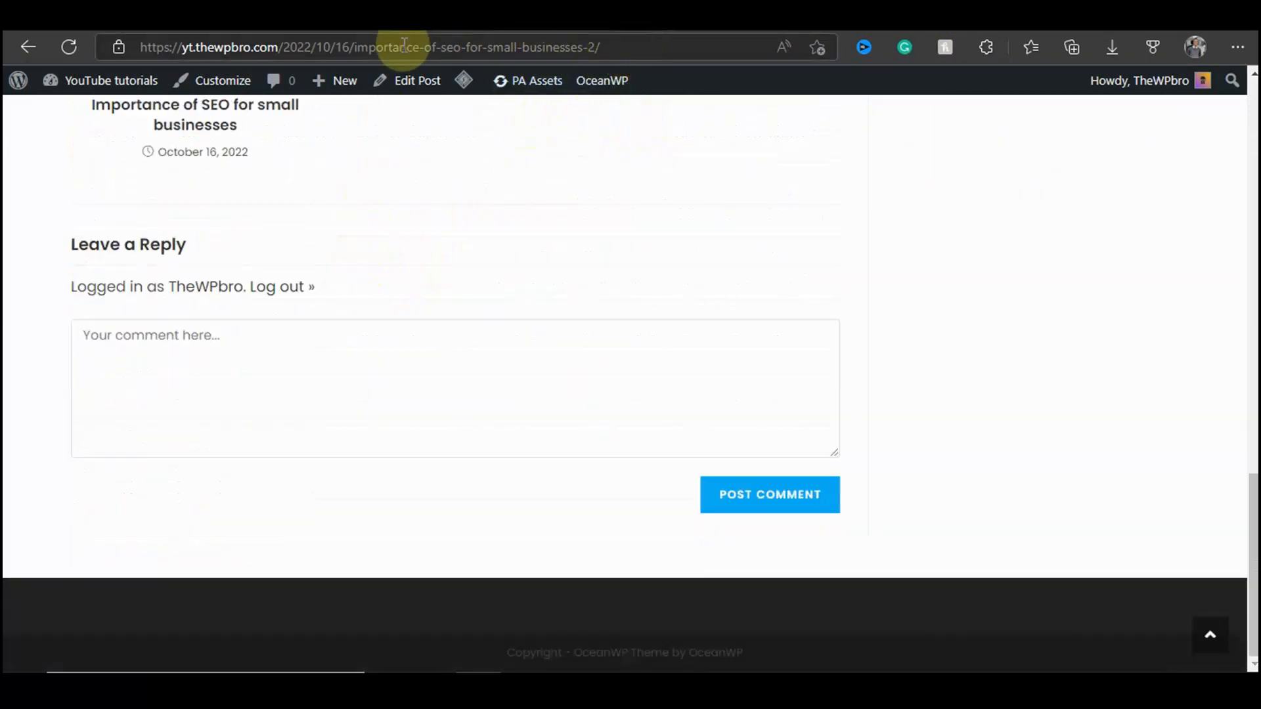
Step: Return to the WordPress admin and open Hustle's Embeds page
click(139, 21)
scroll(544, 373, down, 1)
scroll(544, 373, up, 2)
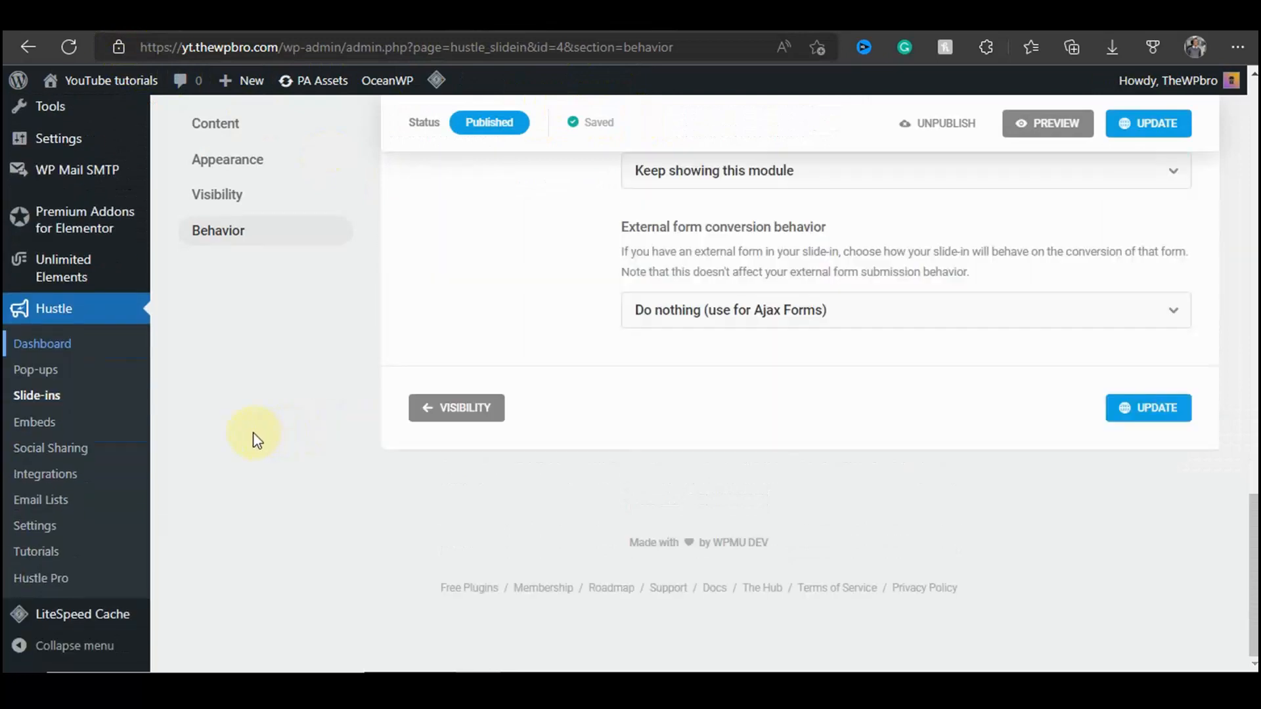
click(36, 424)
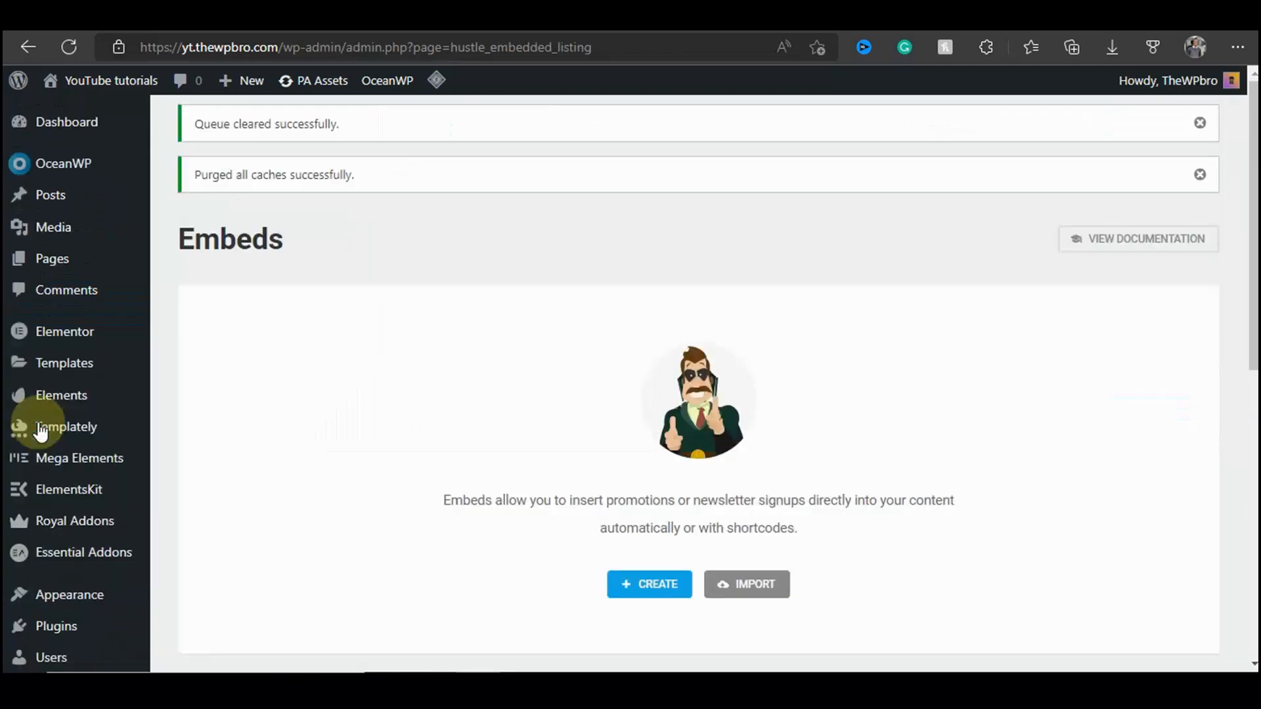
Step: Create a new embed named "Freebies" of the Informational type and proceed to the template choice
scroll(664, 360, down, 4)
click(661, 322)
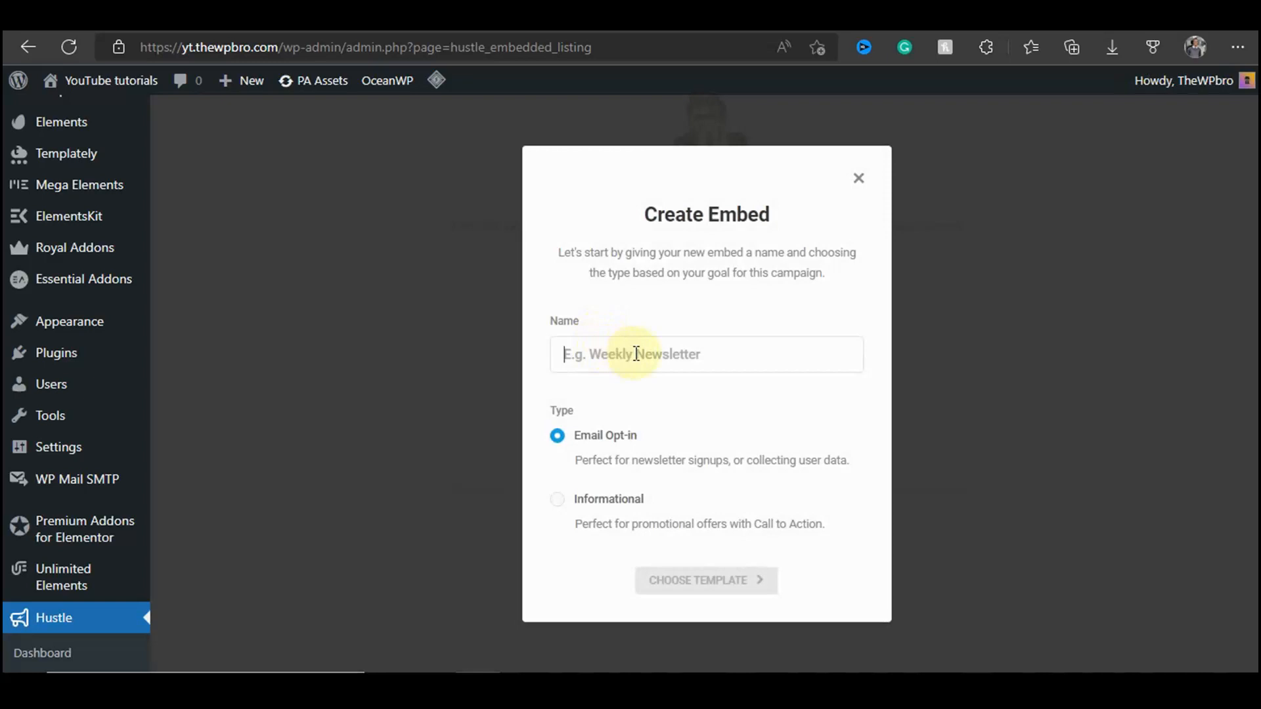
text(Freebies)
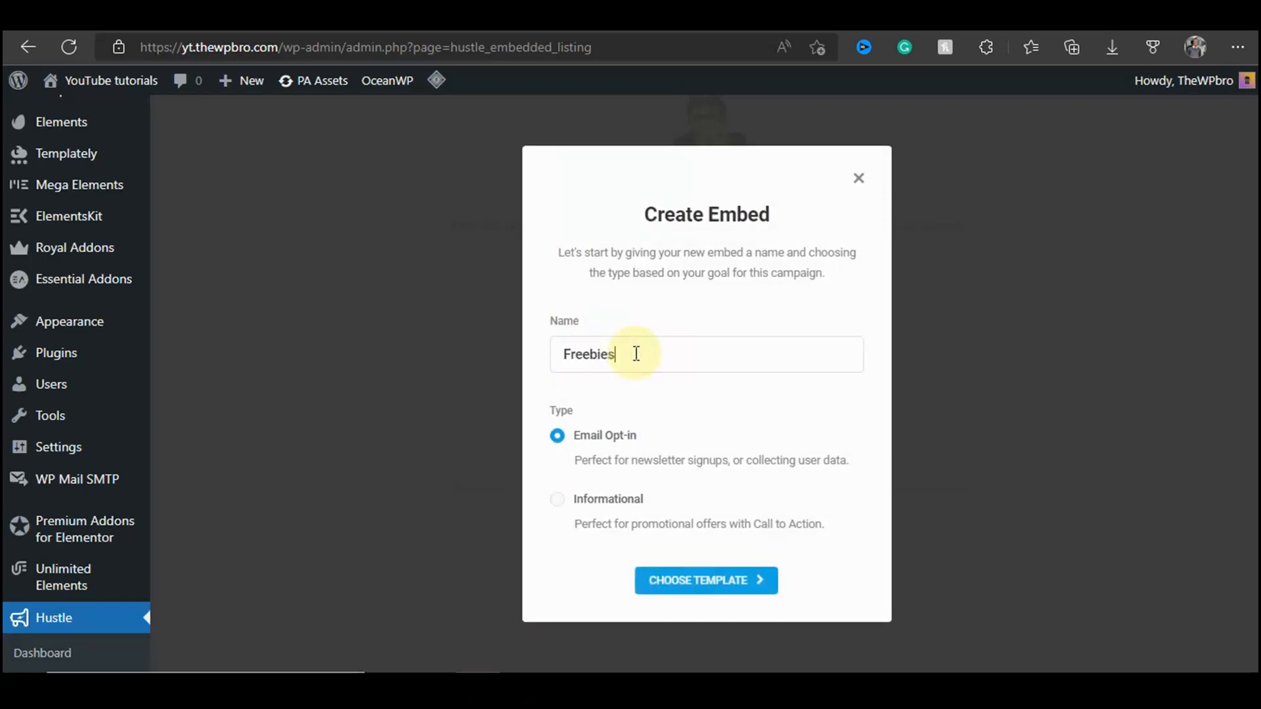
click(614, 498)
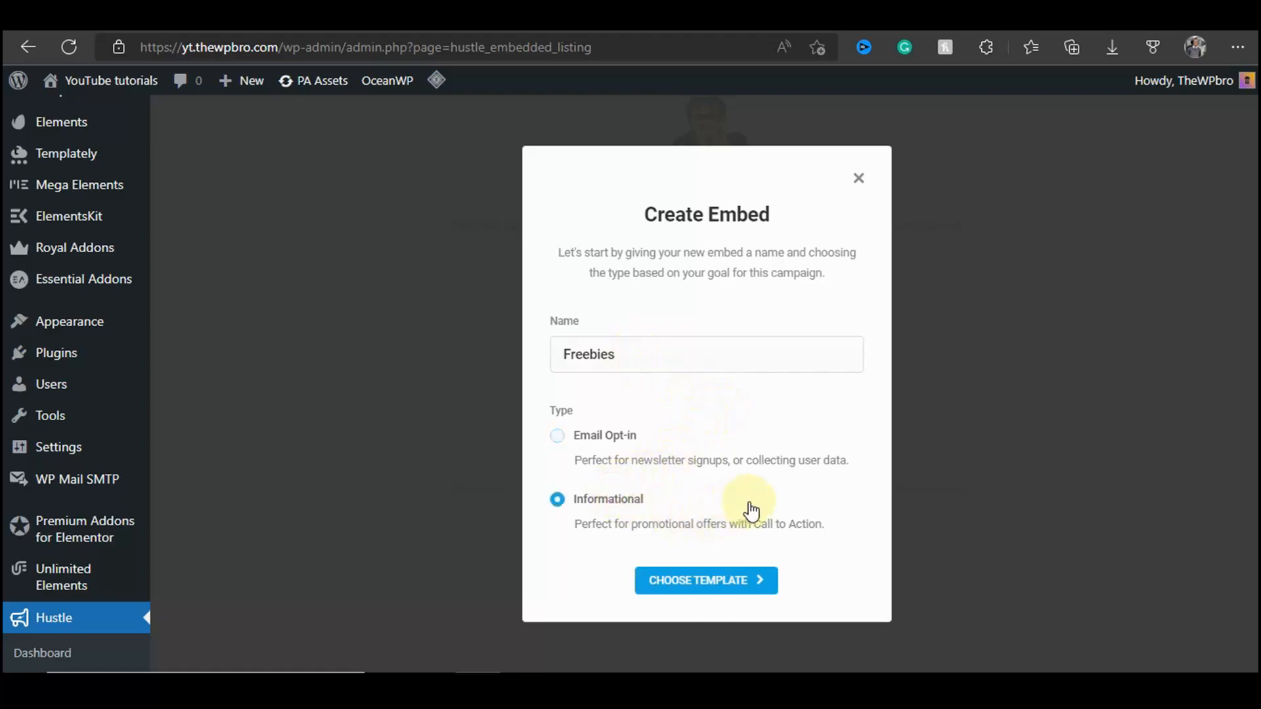
click(731, 586)
Step: Browse the embed templates and choose the Pandemic template
scroll(710, 393, down, 6)
scroll(710, 393, down, 10)
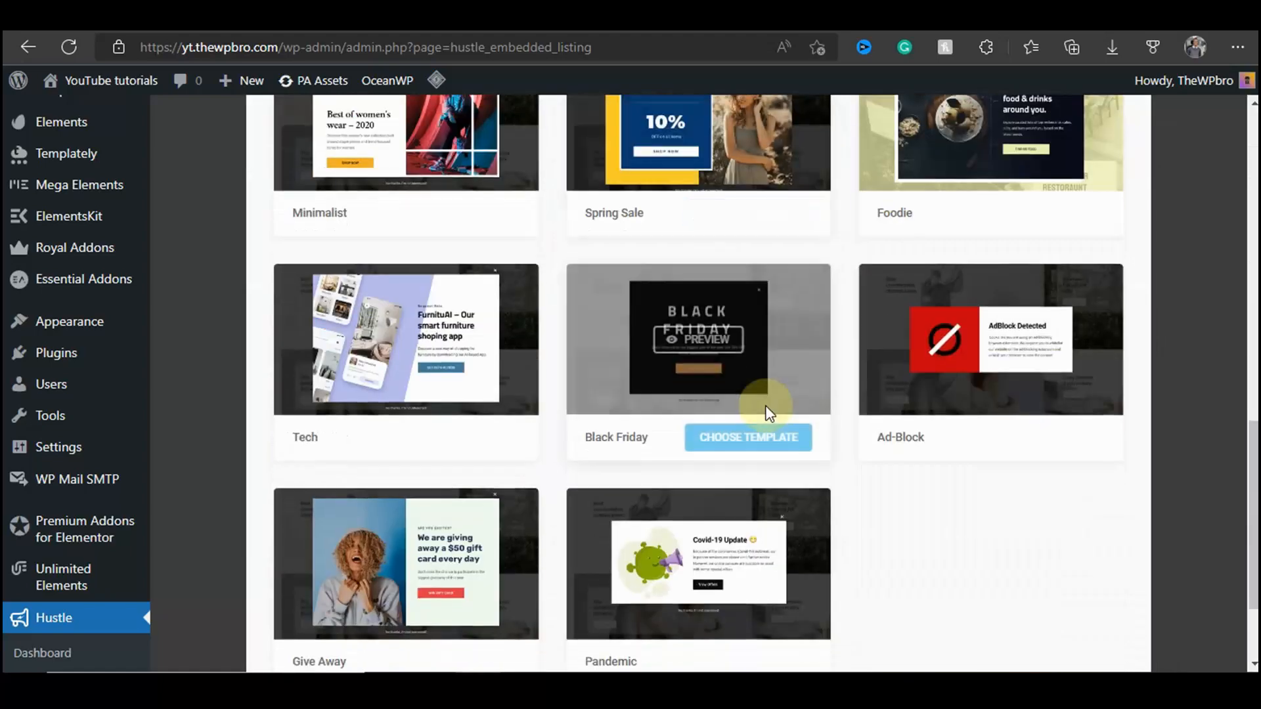
click(740, 516)
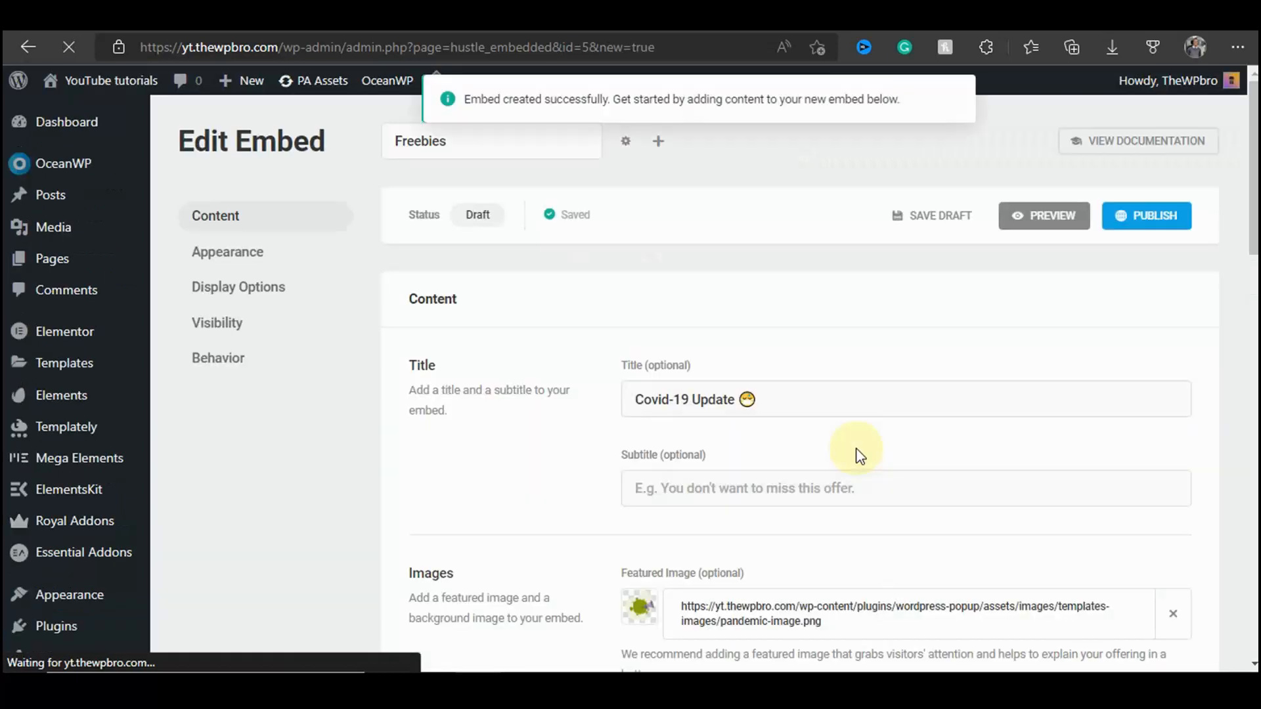
Step: Replace the embed's title with "FREEBIES JUST FOR YOU!"
scroll(654, 360, down, 1)
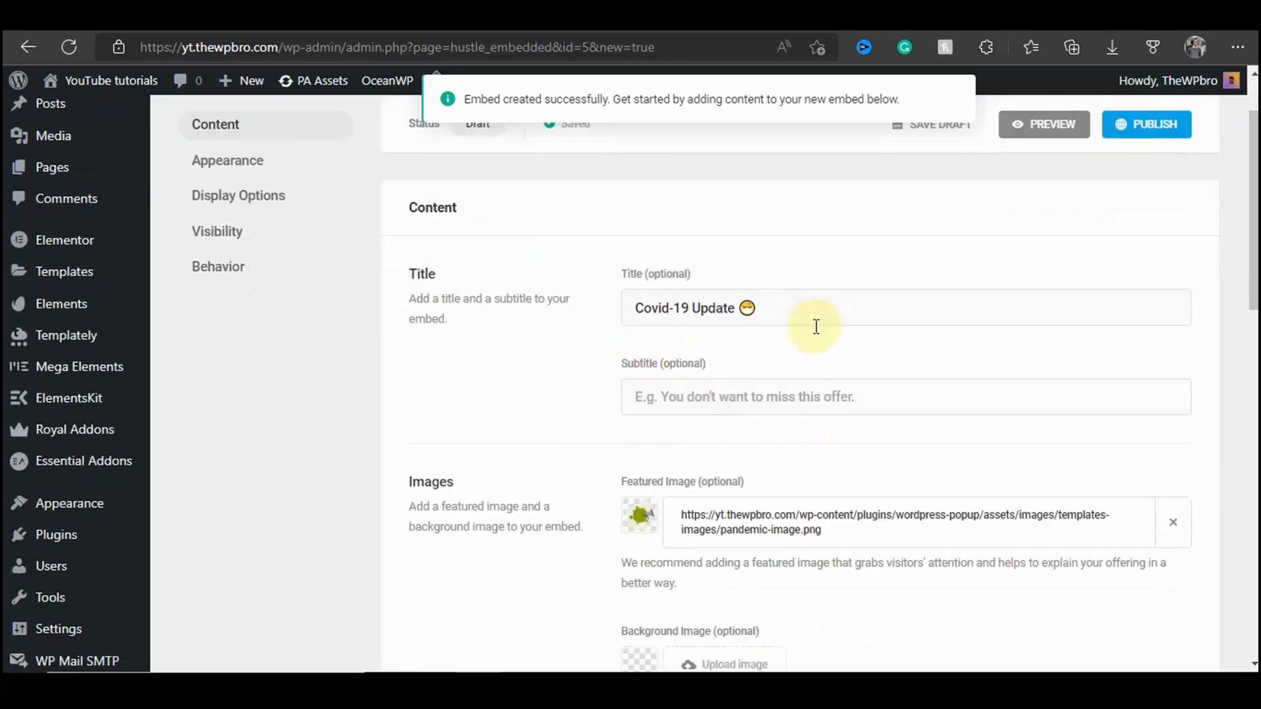
triple_click(665, 310)
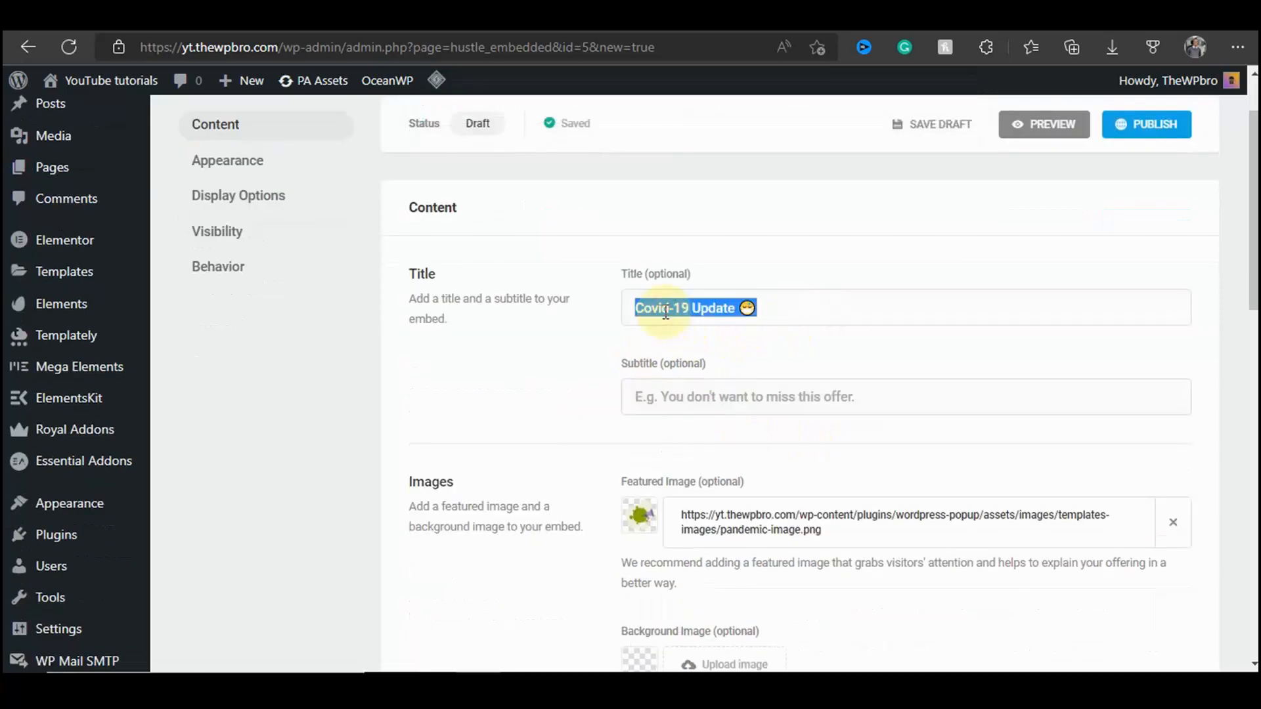
text(FREEBIES JUST FOR YOU!)
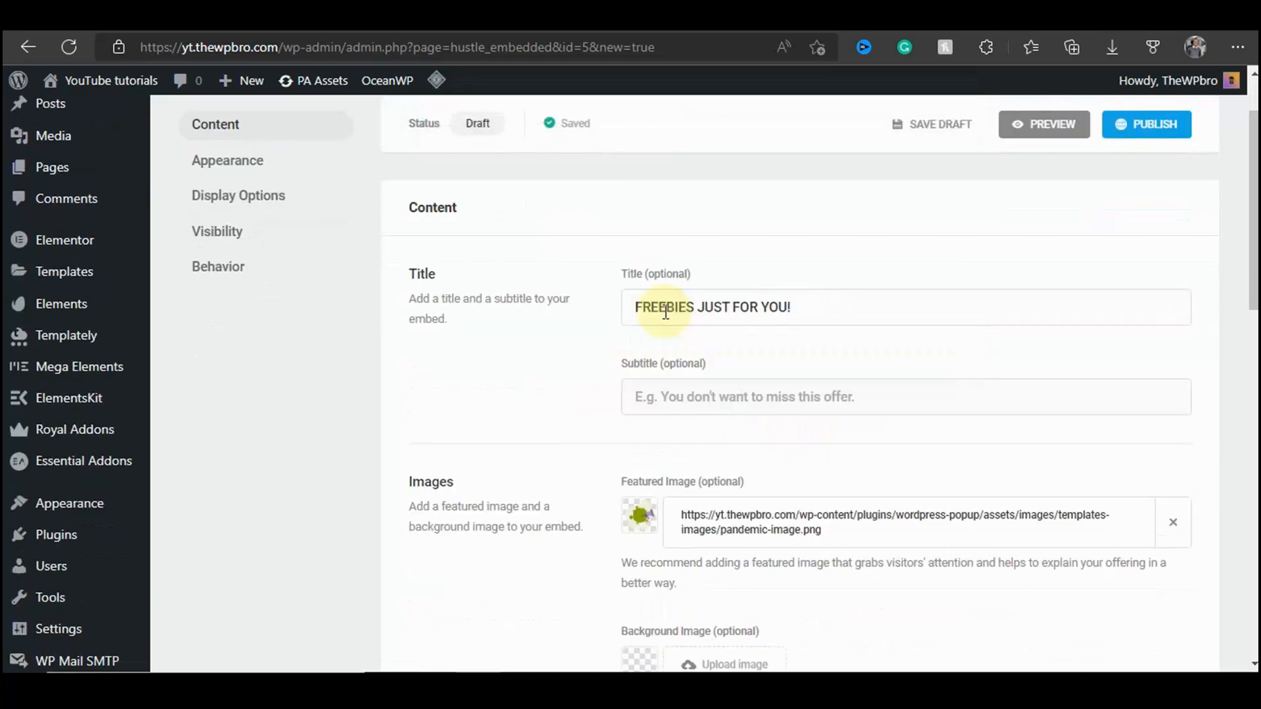
Step: Delete the template's coronavirus text from the embed's main content
scroll(779, 385, down, 1)
scroll(779, 384, down, 3)
scroll(656, 366, up, 2)
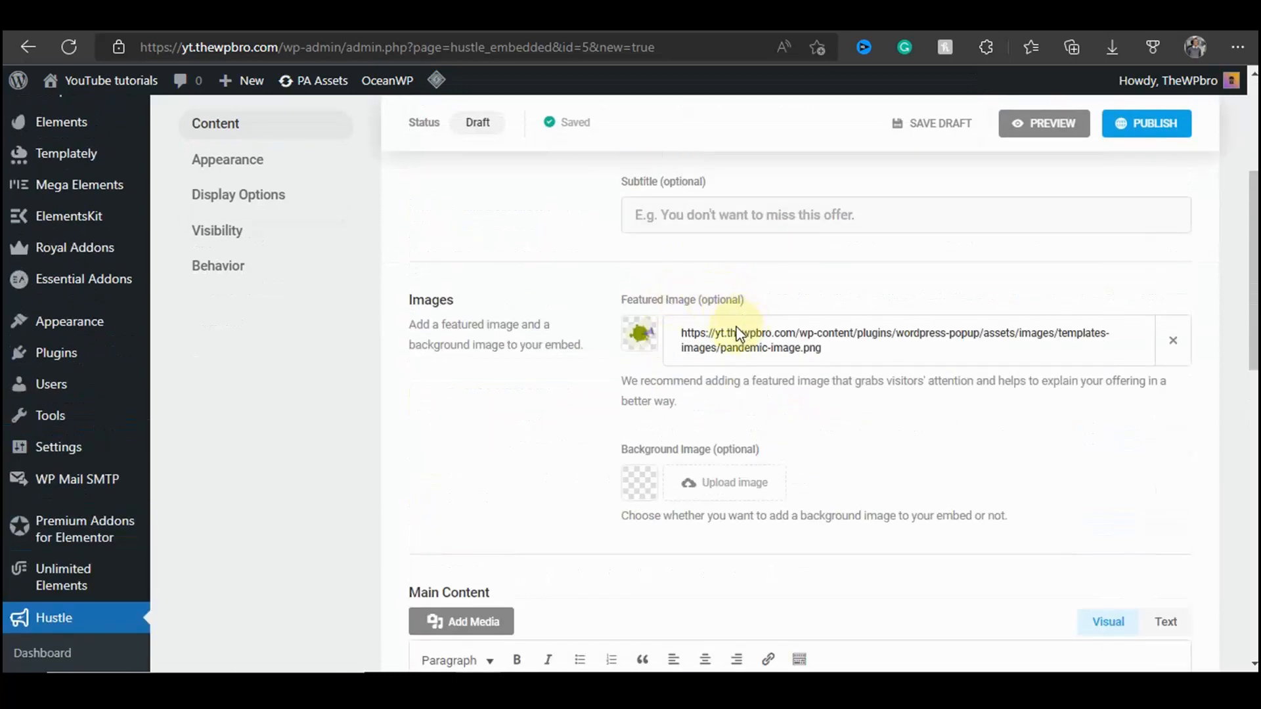
scroll(735, 368, down, 4)
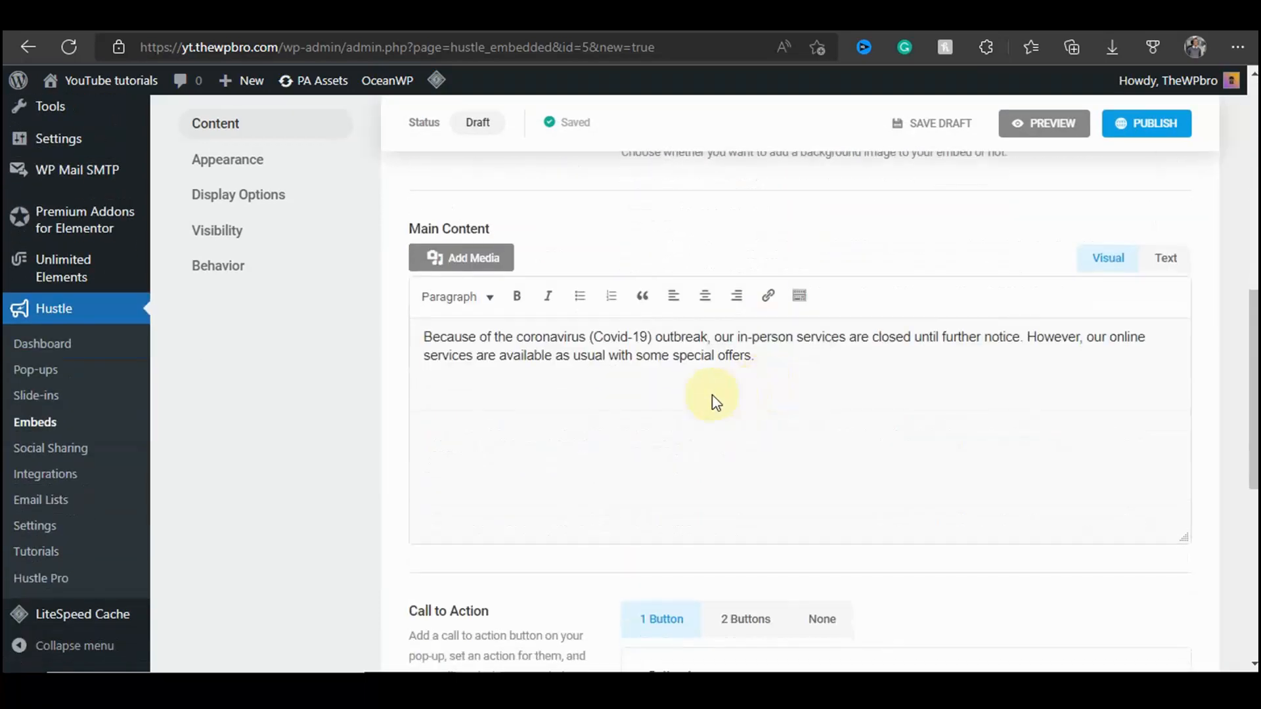
triple_click(628, 349)
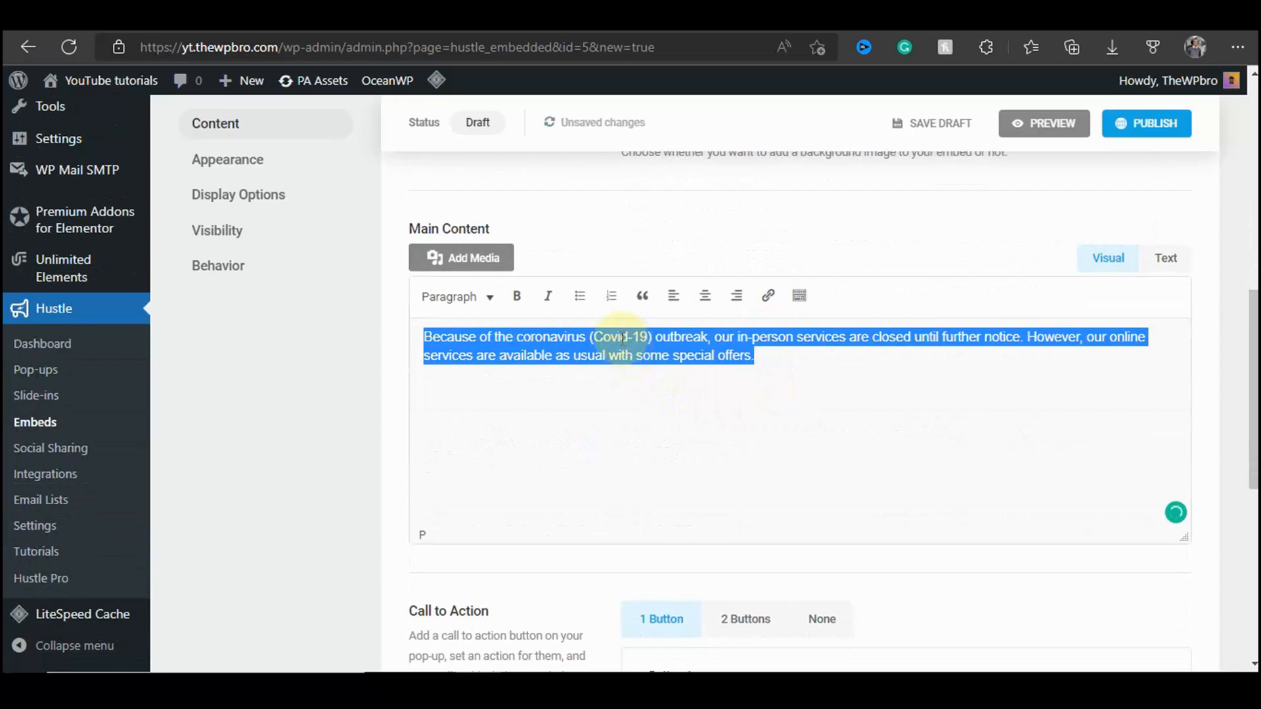
key(BackSpace)
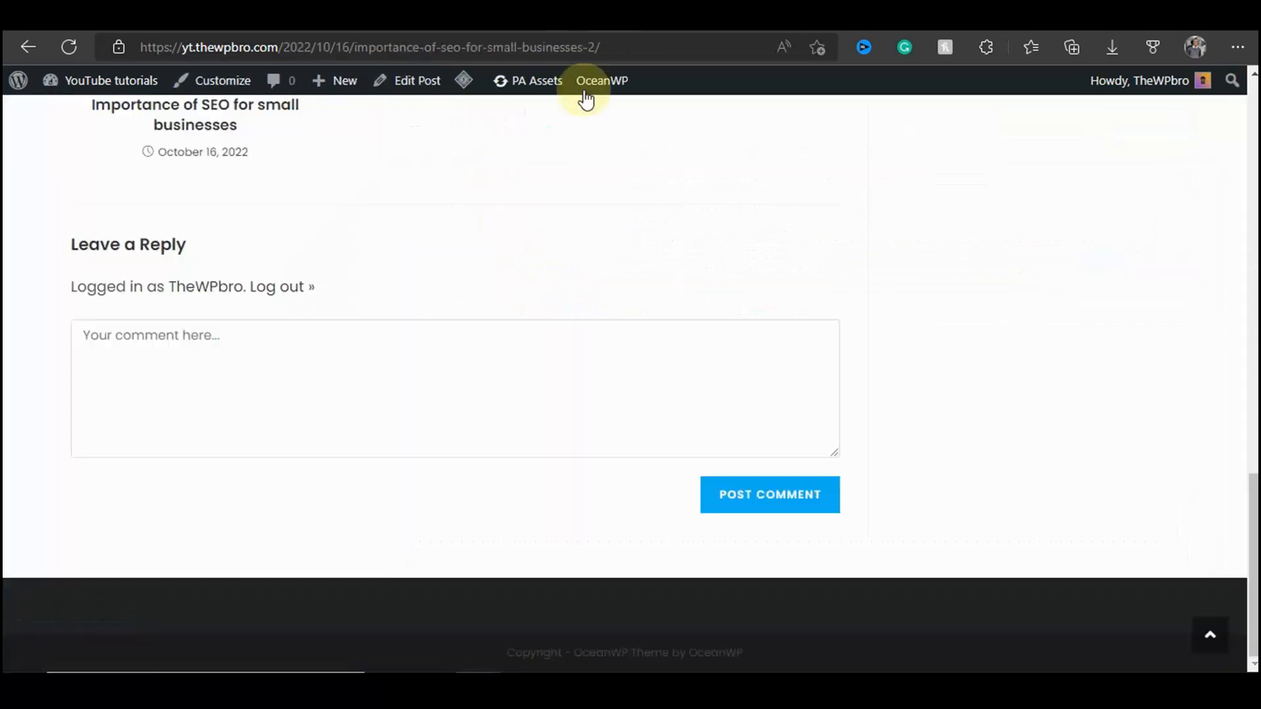
Step: Copy the opening Lorem ipsum sentences from the SEO blog post and paste them into the embed's main content
scroll(320, 282, up, 3)
scroll(320, 282, up, 10)
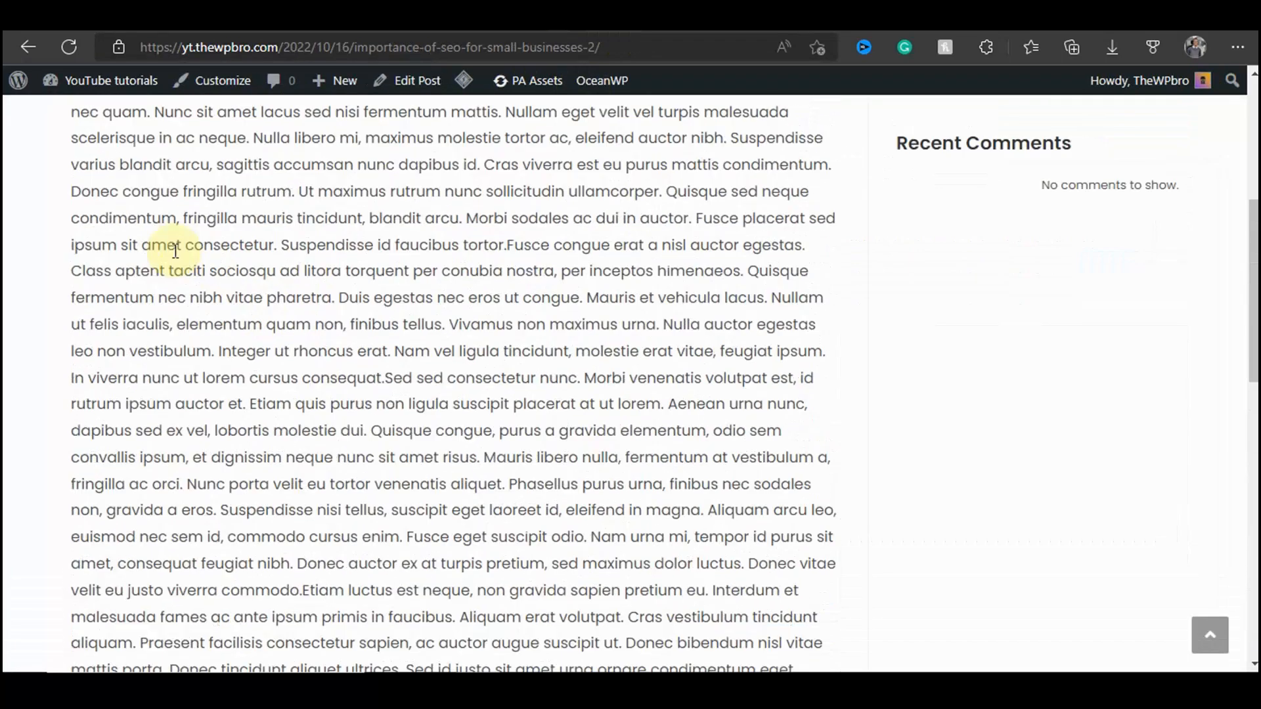
drag(77, 421, 209, 445)
key(ctrl+c)
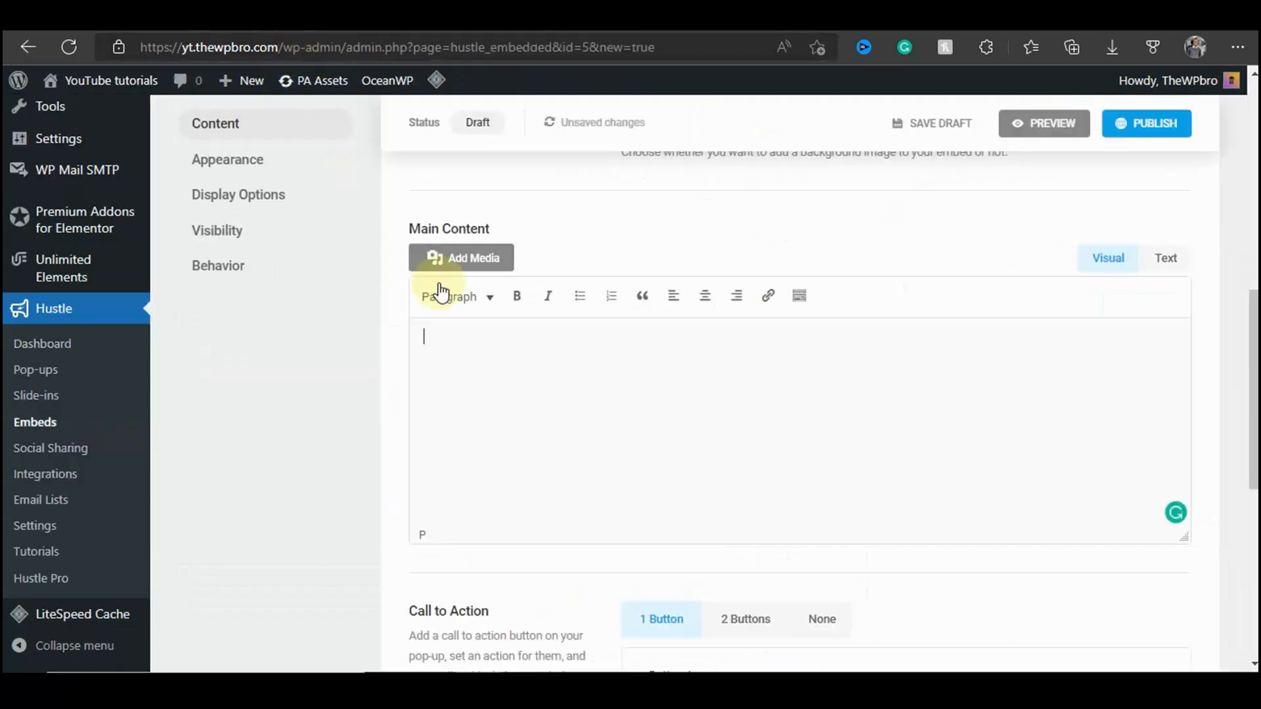
click(486, 372)
key(ctrl+v)
Step: Examine the embed's call-to-action settings and its Appearance options for typography, colors, borders and spacing
scroll(408, 394, down, 3)
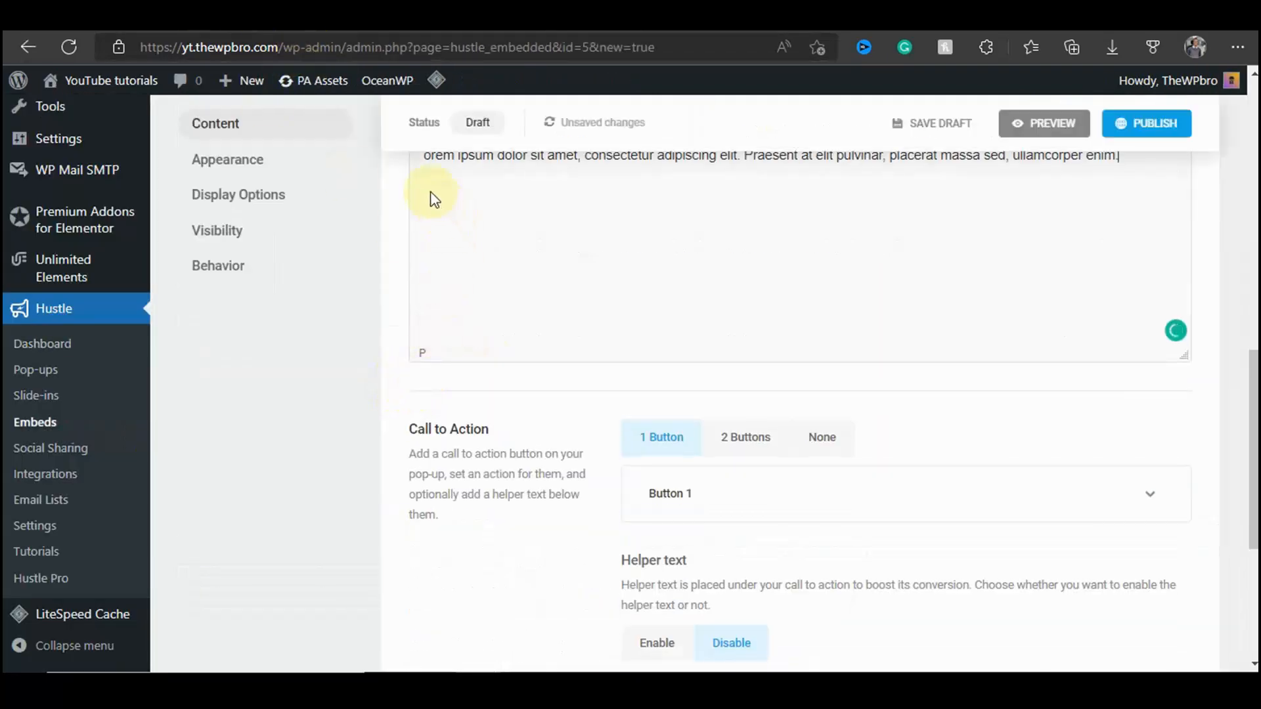
scroll(478, 303, down, 5)
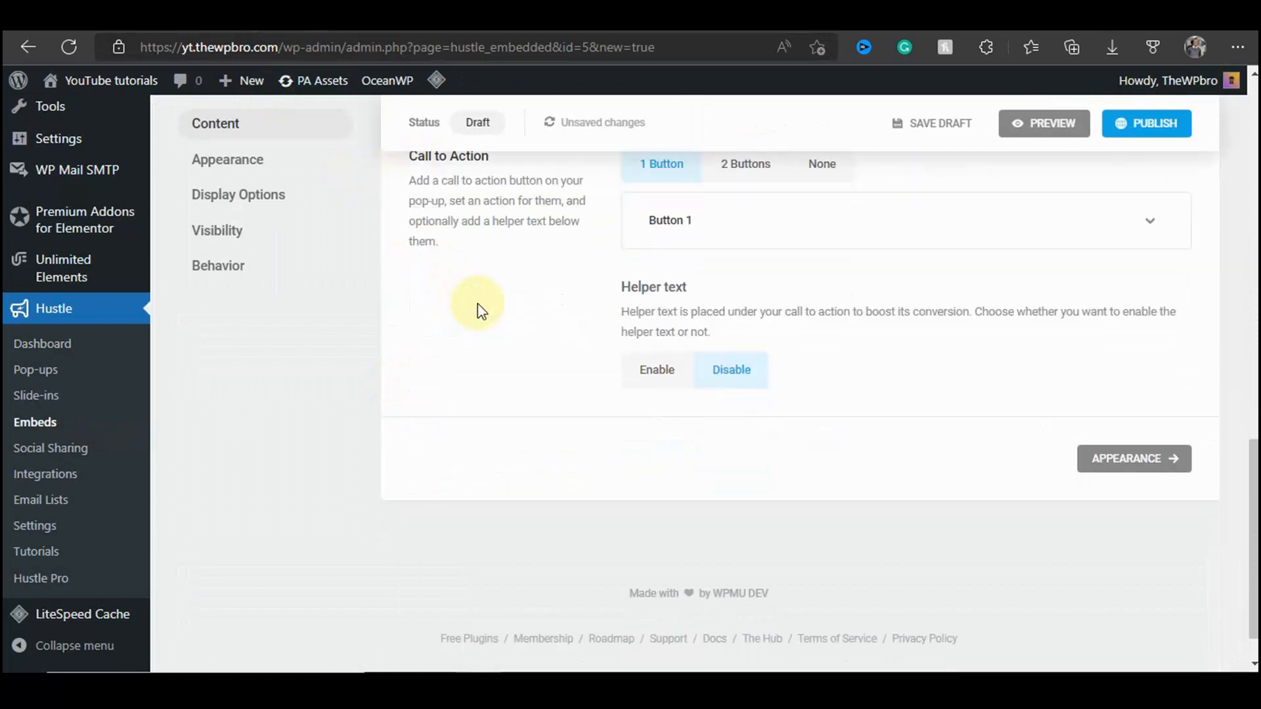
scroll(459, 318, up, 4)
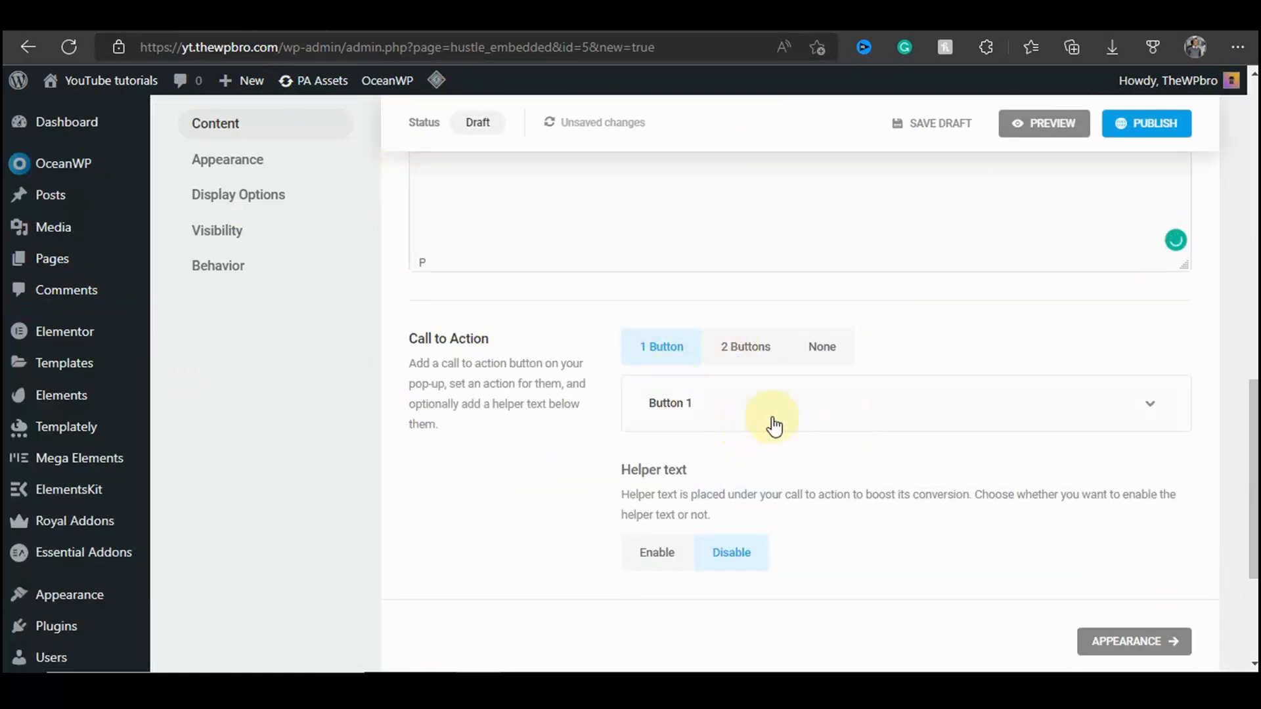
scroll(597, 442, down, 3)
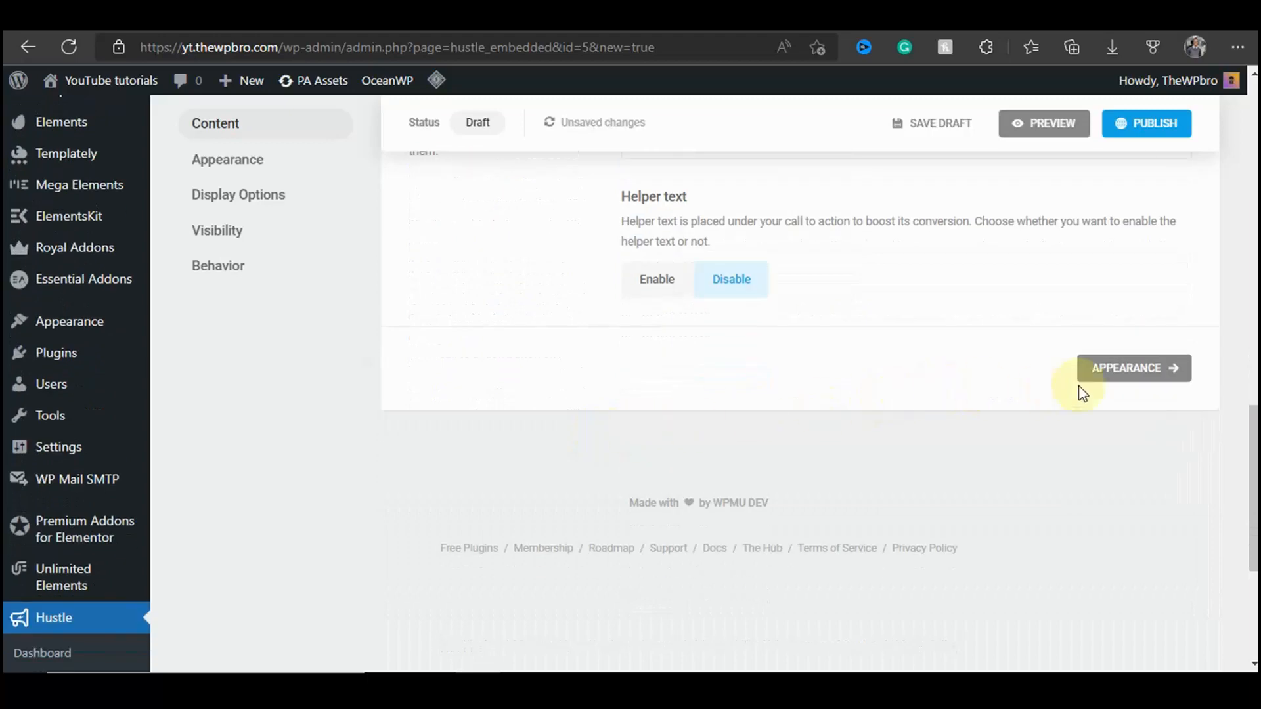
click(1104, 388)
scroll(831, 518, down, 5)
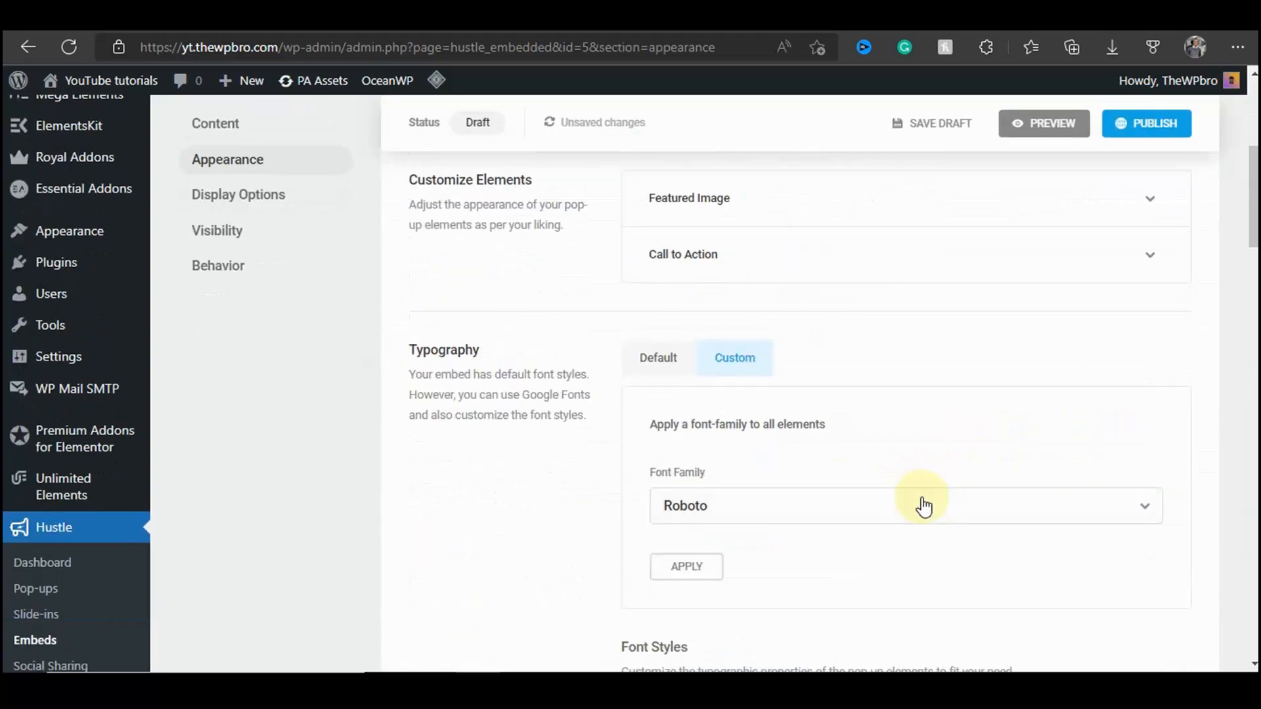
scroll(1092, 464, down, 6)
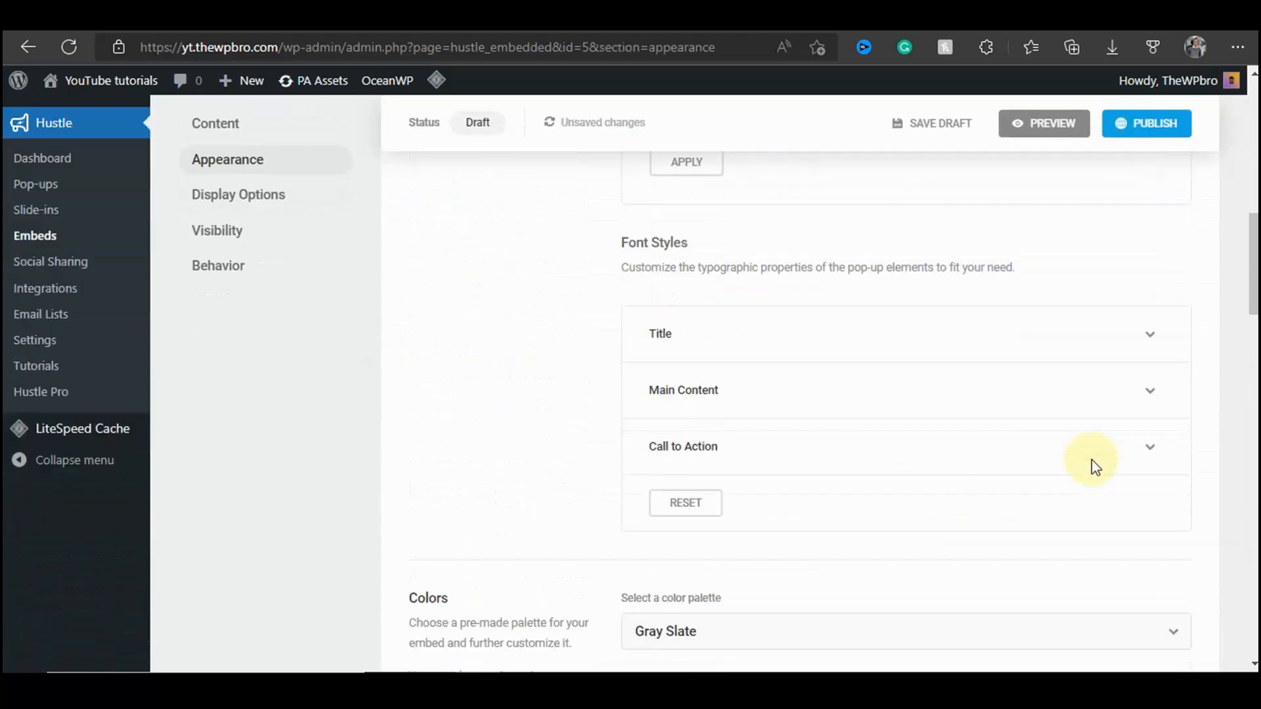
scroll(1092, 465, up, 1)
scroll(1092, 473, down, 4)
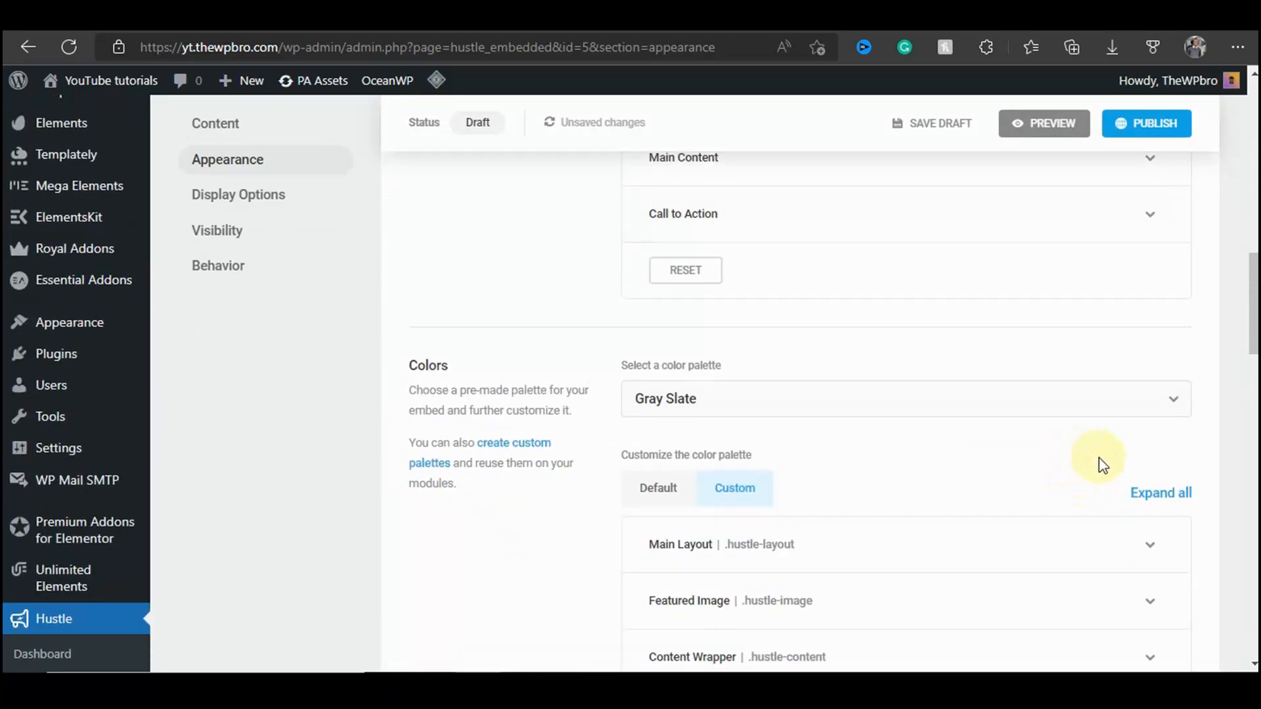
scroll(1106, 468, down, 15)
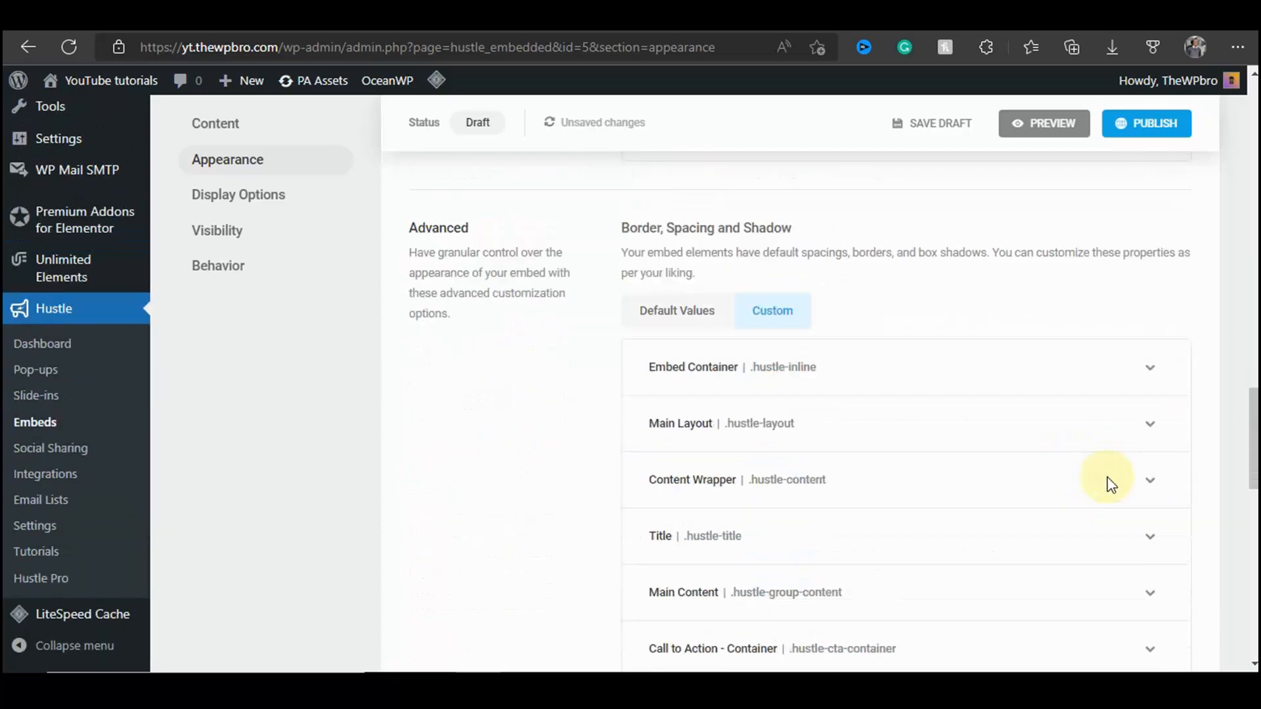
scroll(1110, 483, down, 2)
Step: Open the embed's display options and enable Inline Content
click(1112, 485)
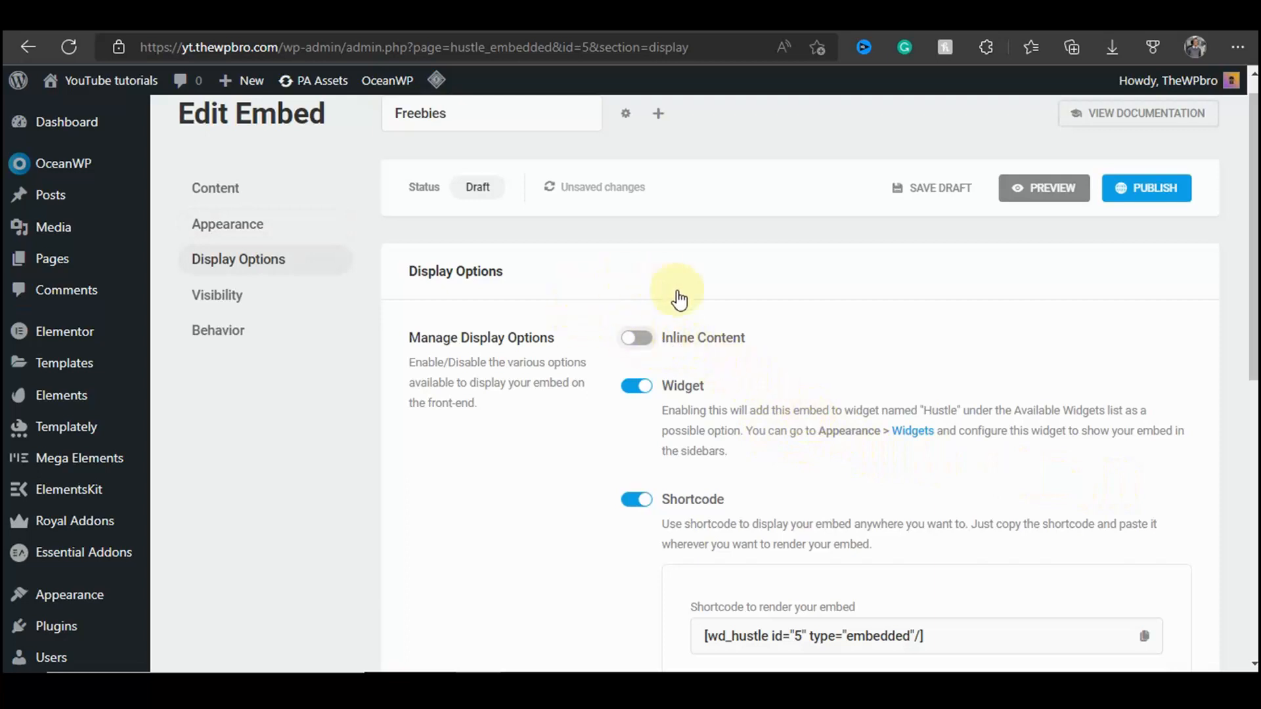
click(649, 339)
scroll(659, 436, down, 5)
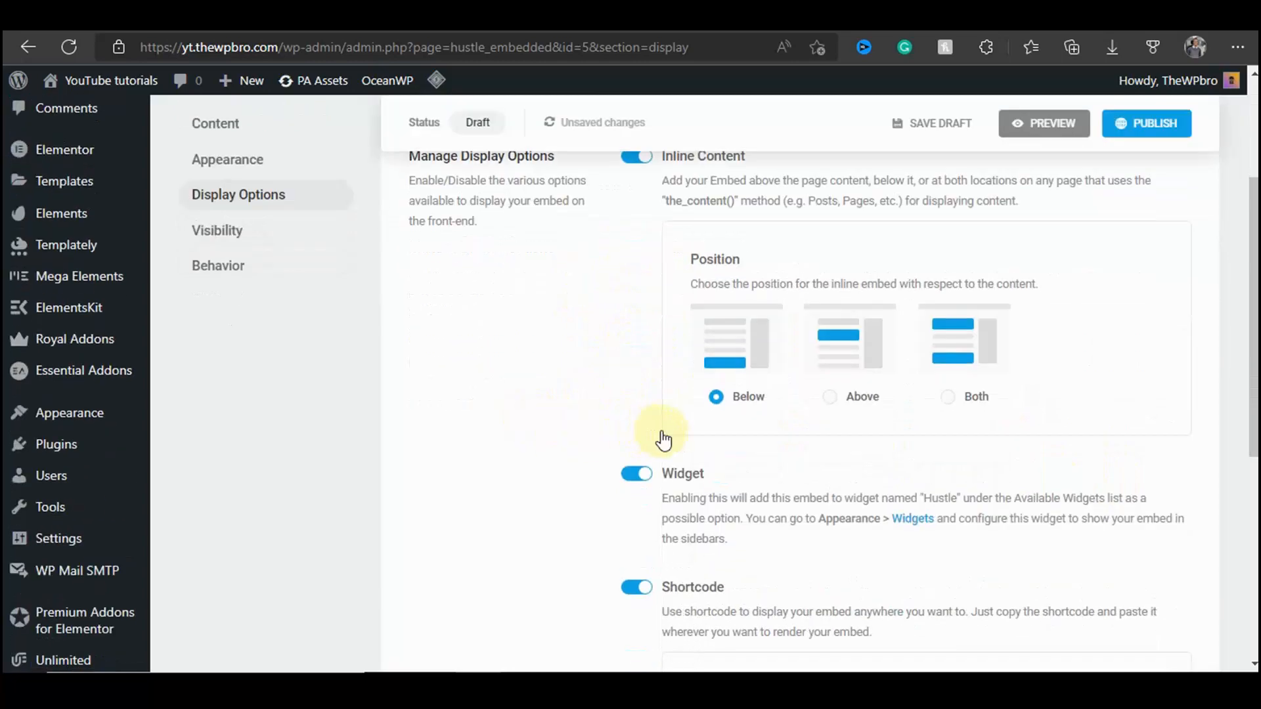
scroll(777, 444, up, 3)
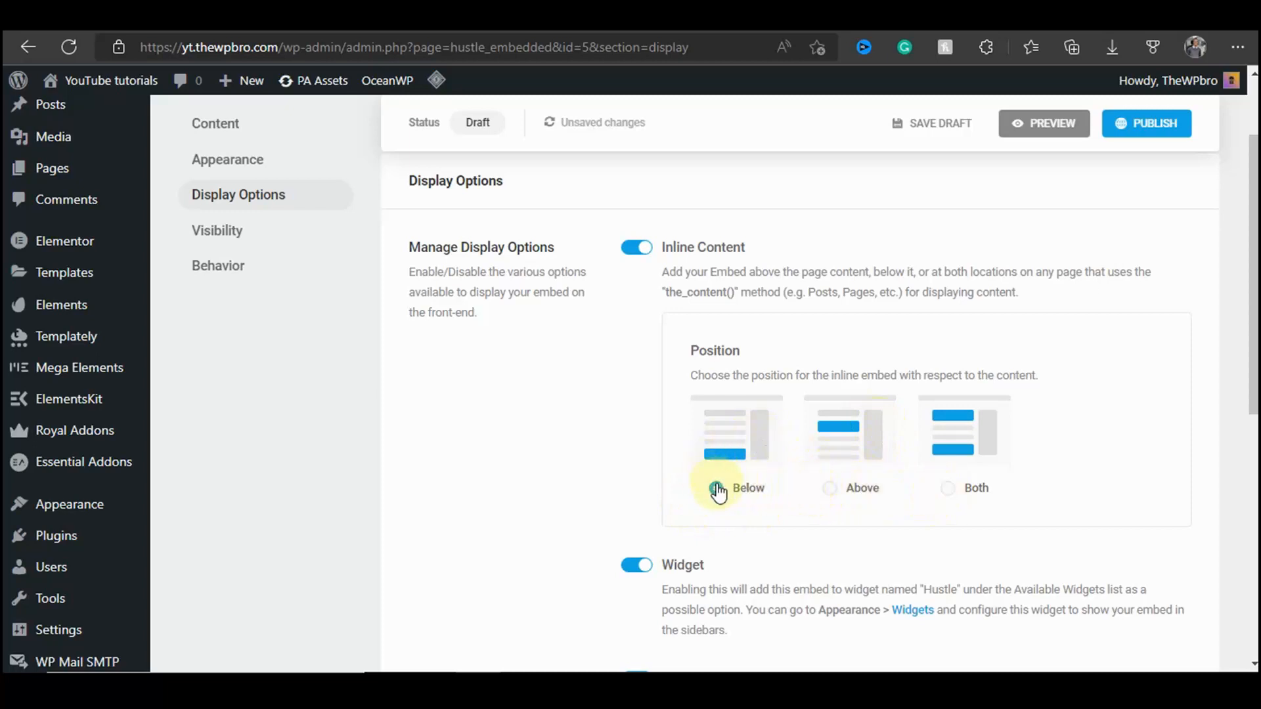
Step: Examine the inline position choices and the Widget and Shortcode display options of the embed
scroll(766, 459, down, 2)
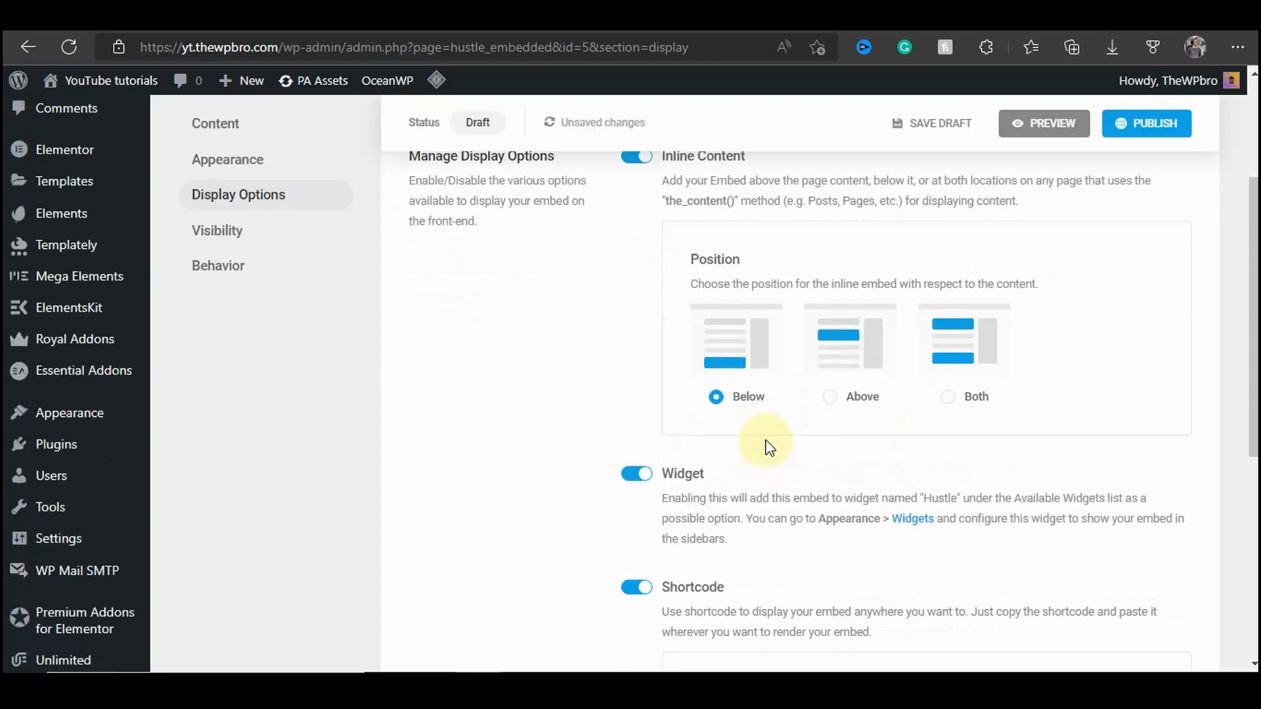
scroll(709, 361, down, 4)
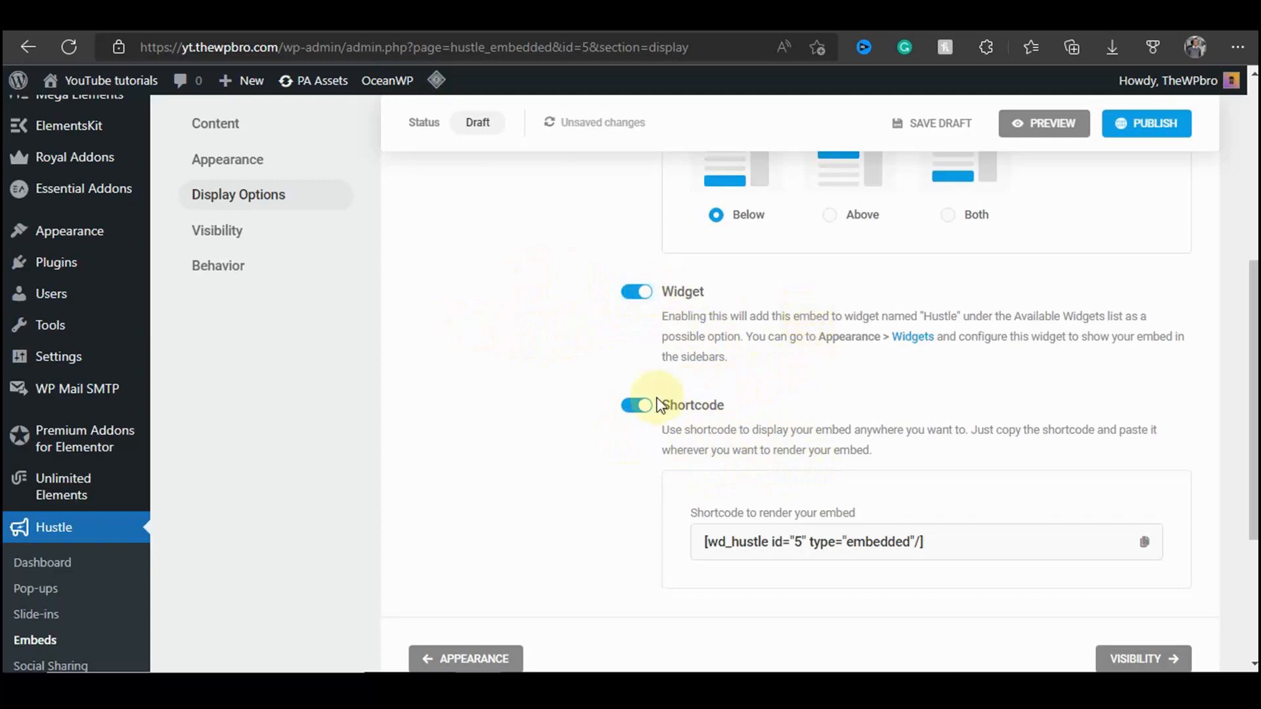
scroll(624, 492, down, 1)
scroll(644, 480, down, 3)
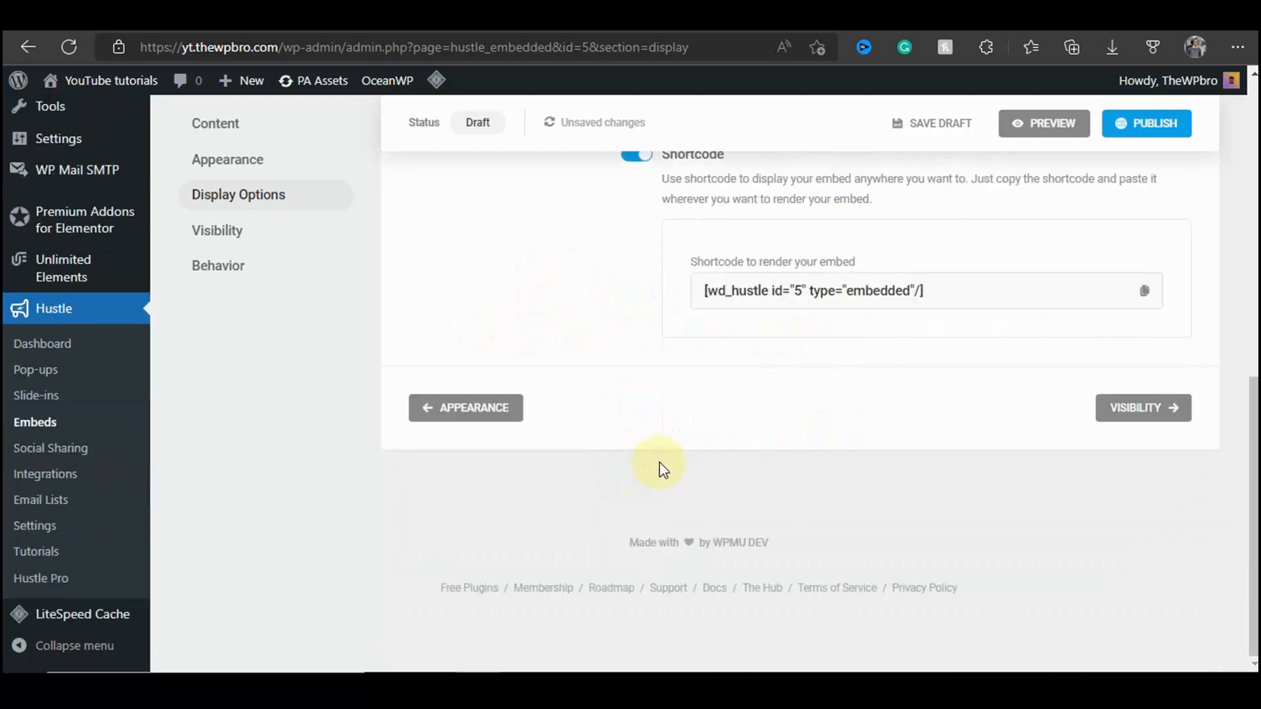
scroll(722, 427, up, 10)
scroll(637, 378, down, 10)
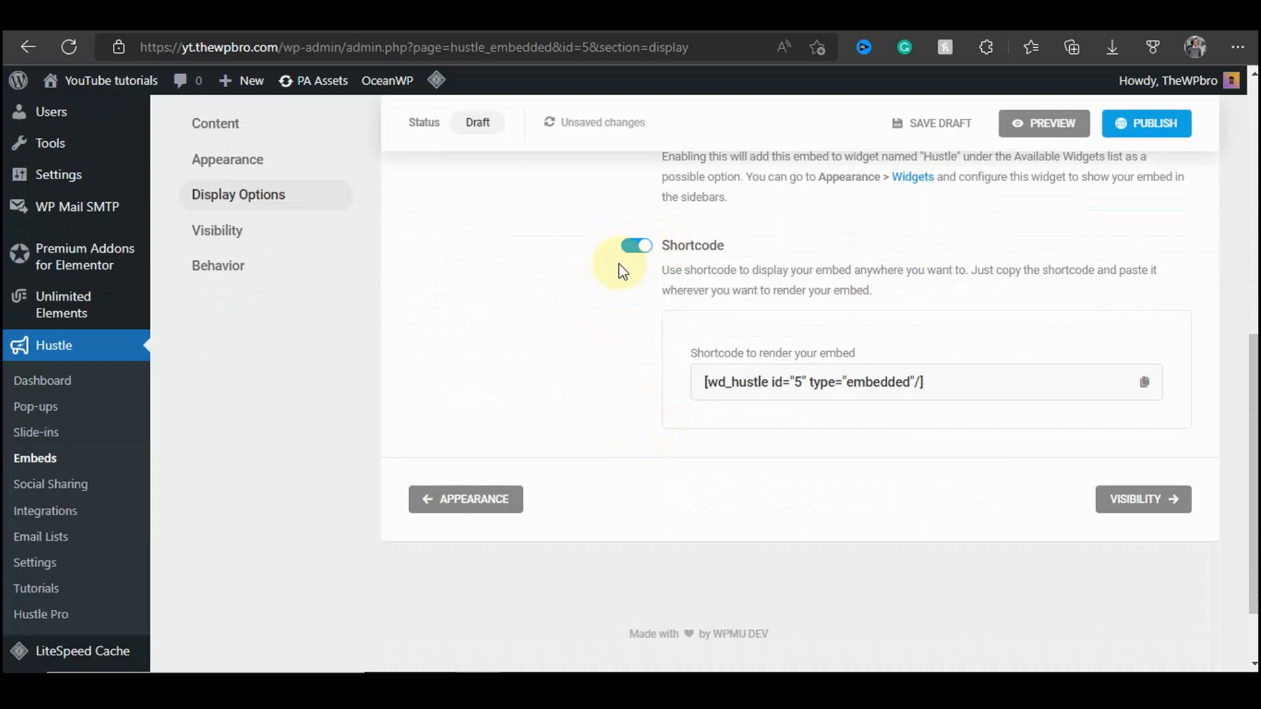
Step: Review the embed's Inline Content, Widget and Shortcode display options again and open its Visibility settings
scroll(622, 271, up, 3)
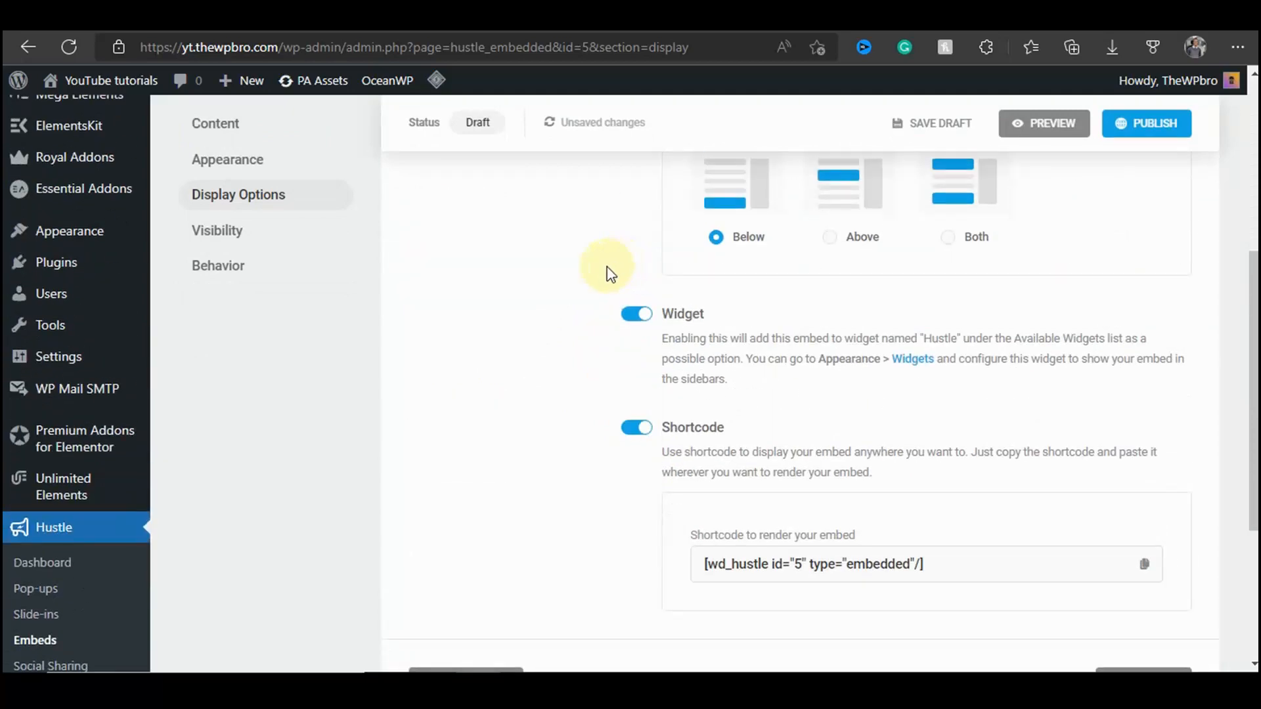
scroll(657, 303, down, 3)
scroll(604, 296, up, 7)
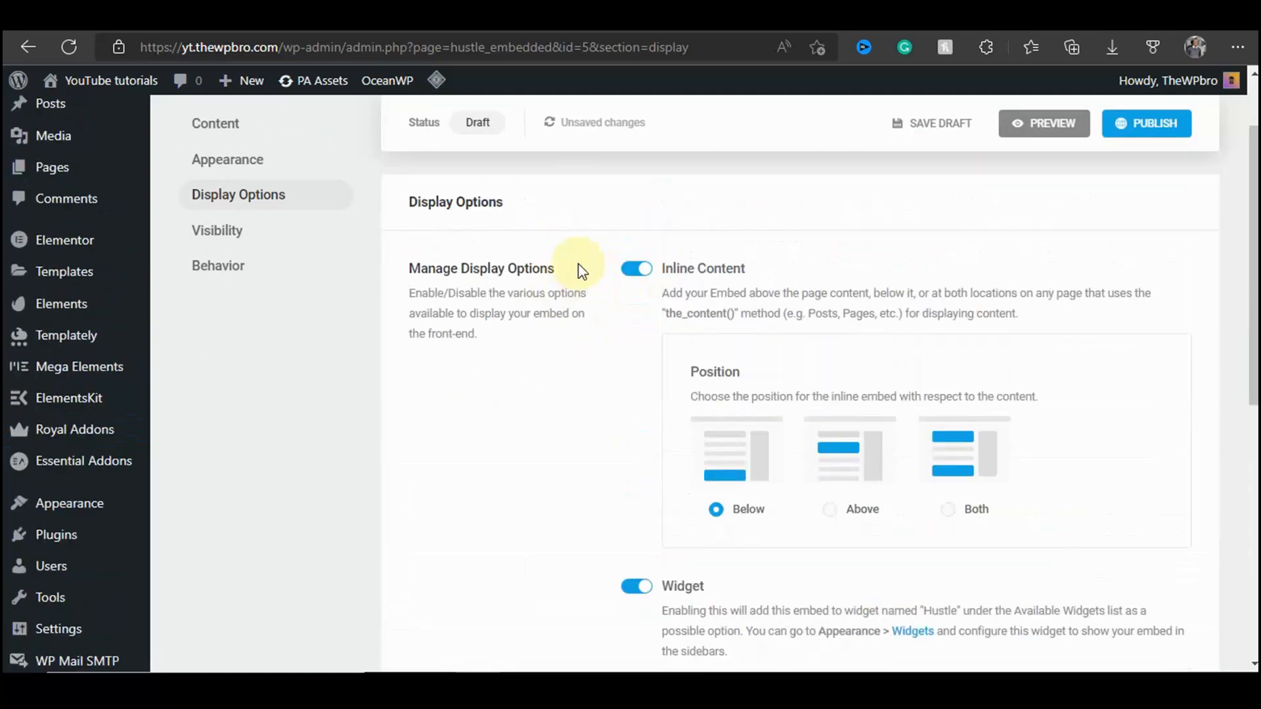
scroll(618, 307, down, 10)
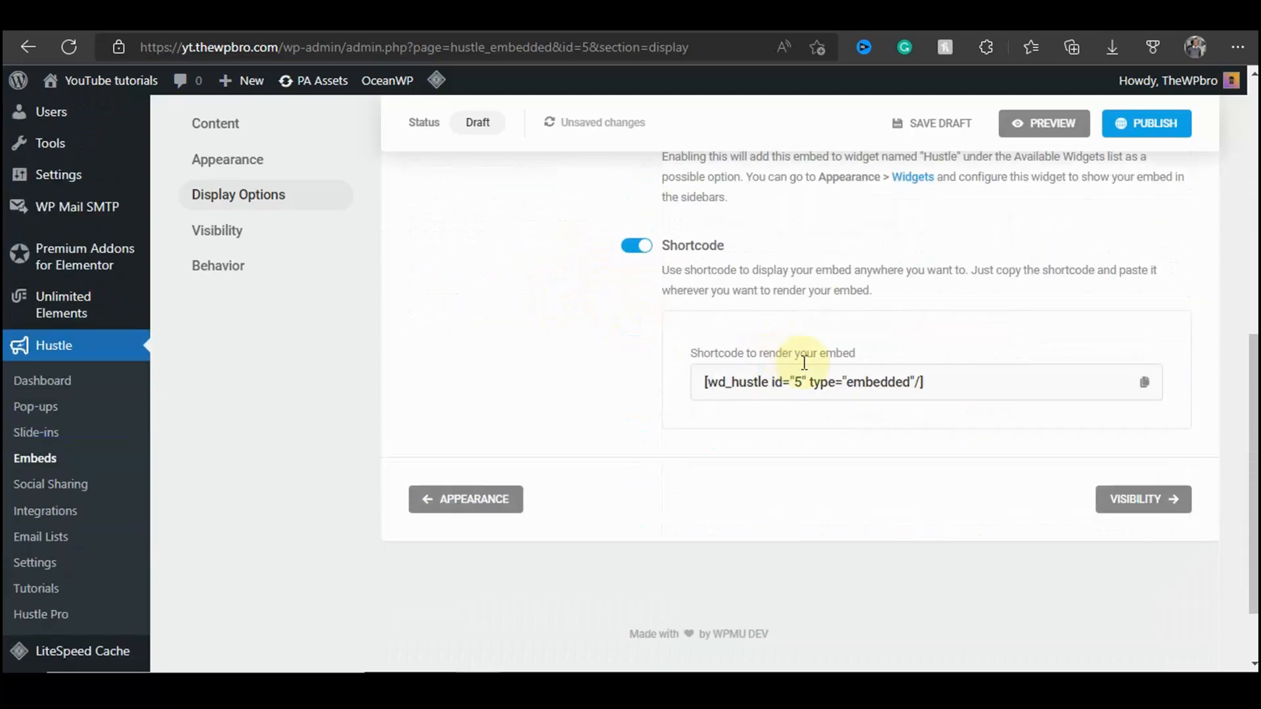
click(1126, 501)
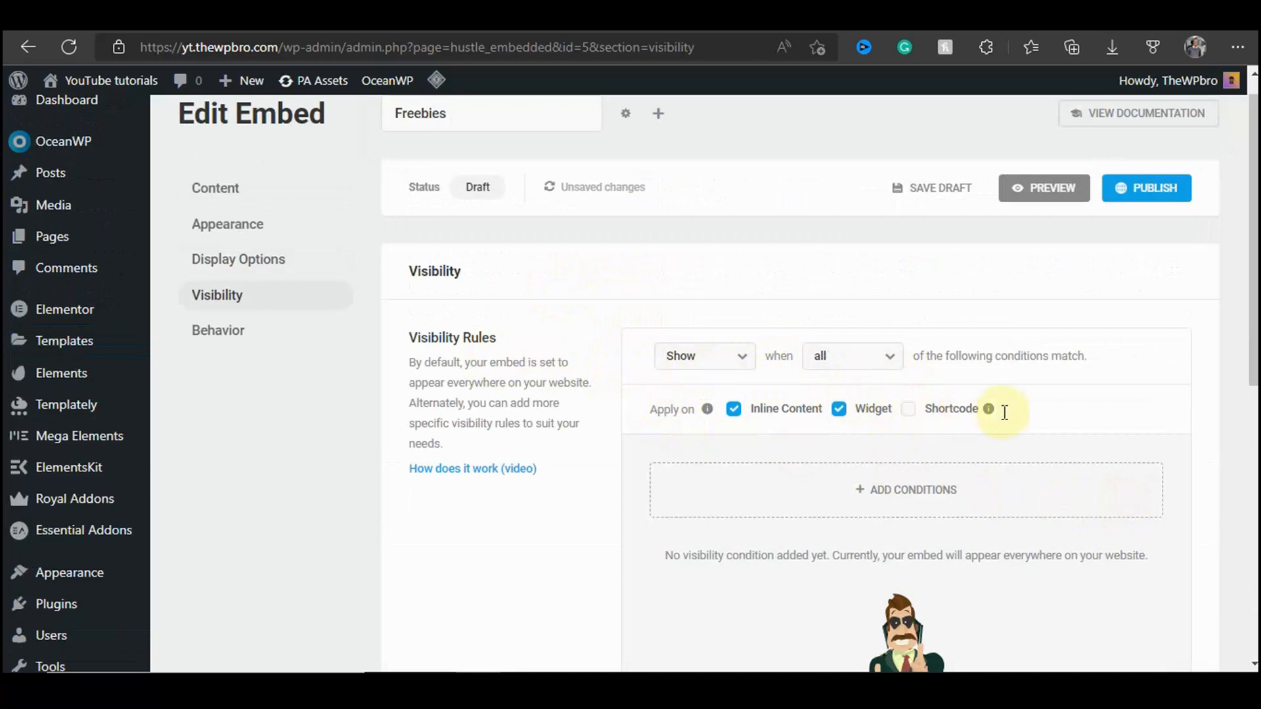
Step: Apply the embed's visibility rules to Shortcode as well as to Inline Content and Widget
mouse_move(989, 411)
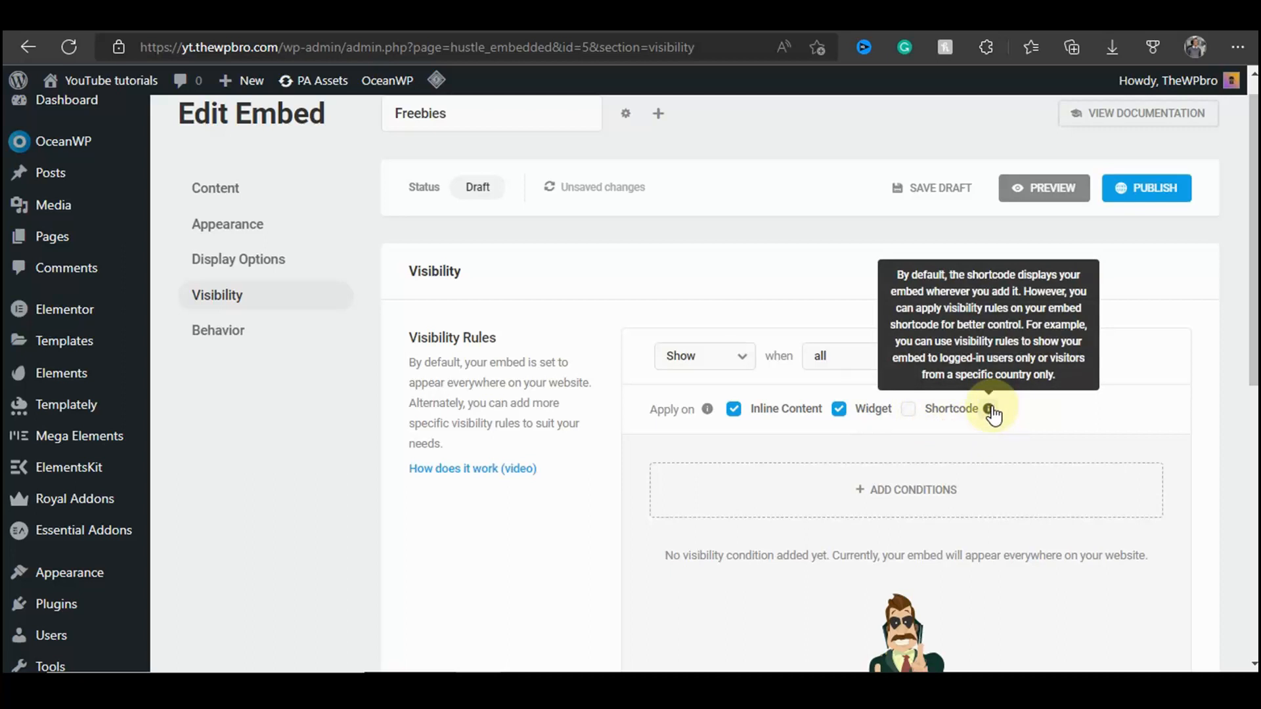
click(908, 409)
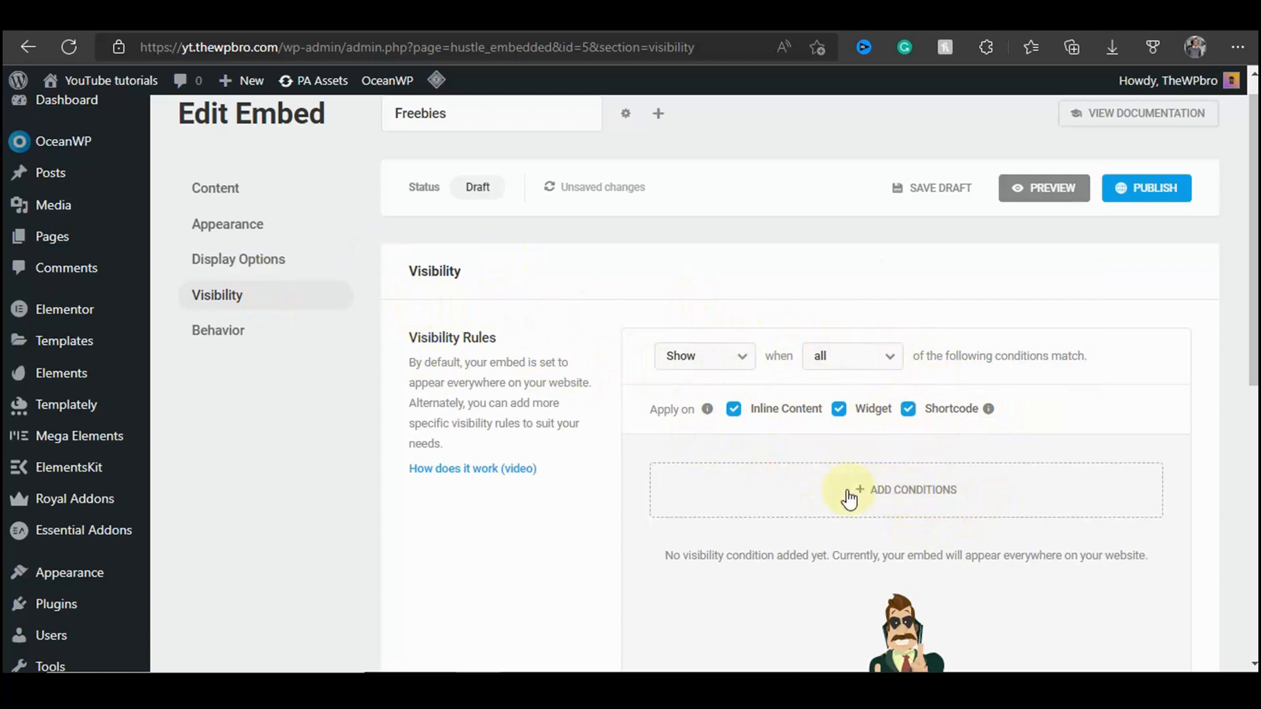
right_click(908, 414)
click(862, 452)
click(911, 412)
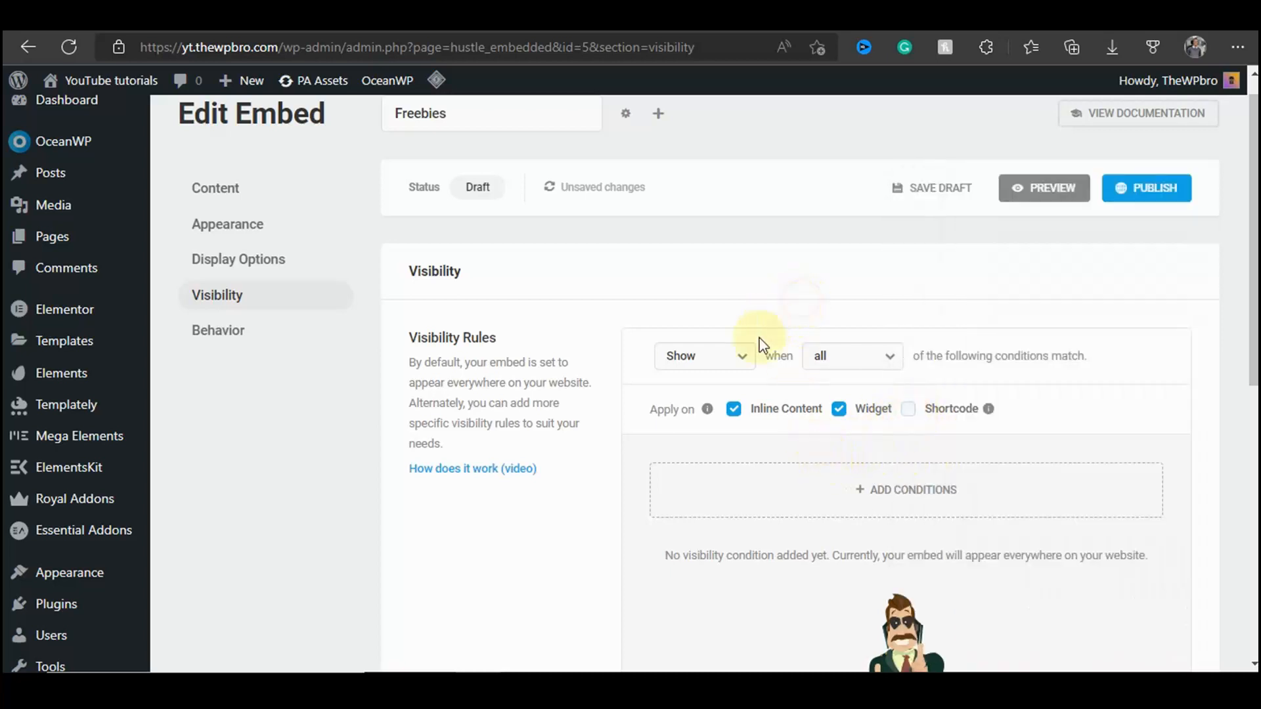
scroll(886, 466, down, 1)
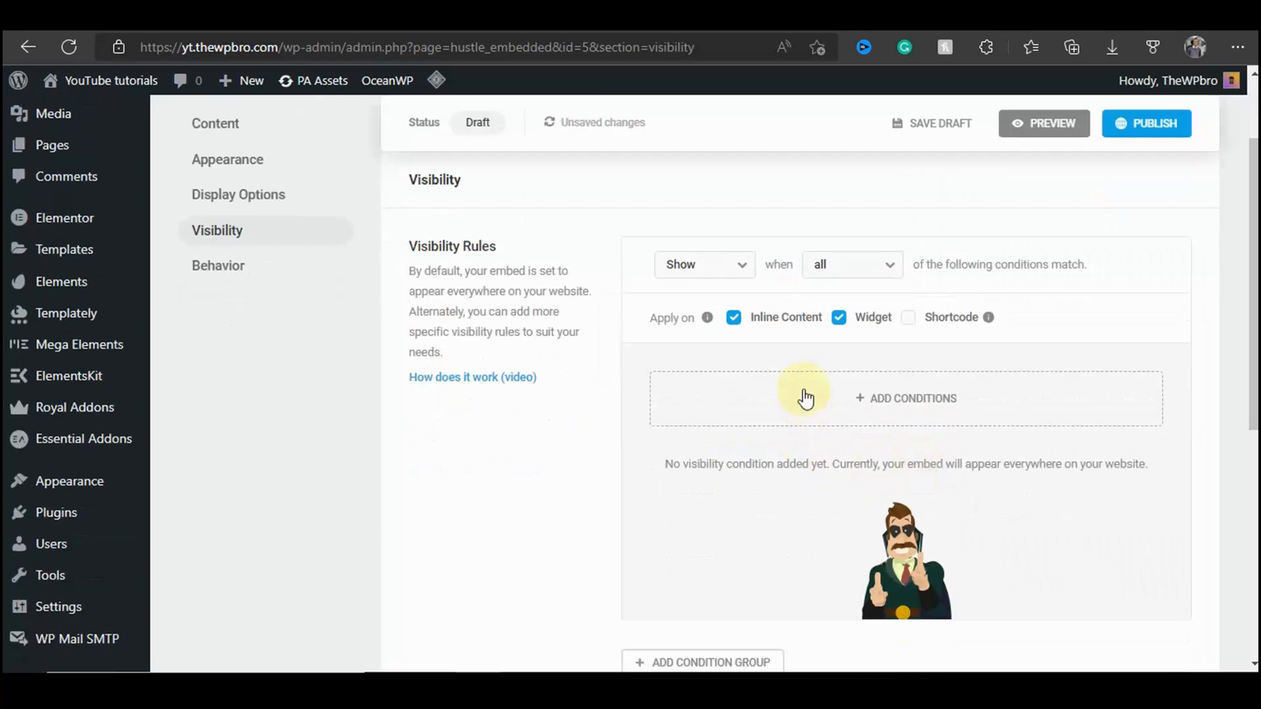
scroll(740, 436, down, 3)
scroll(728, 431, up, 4)
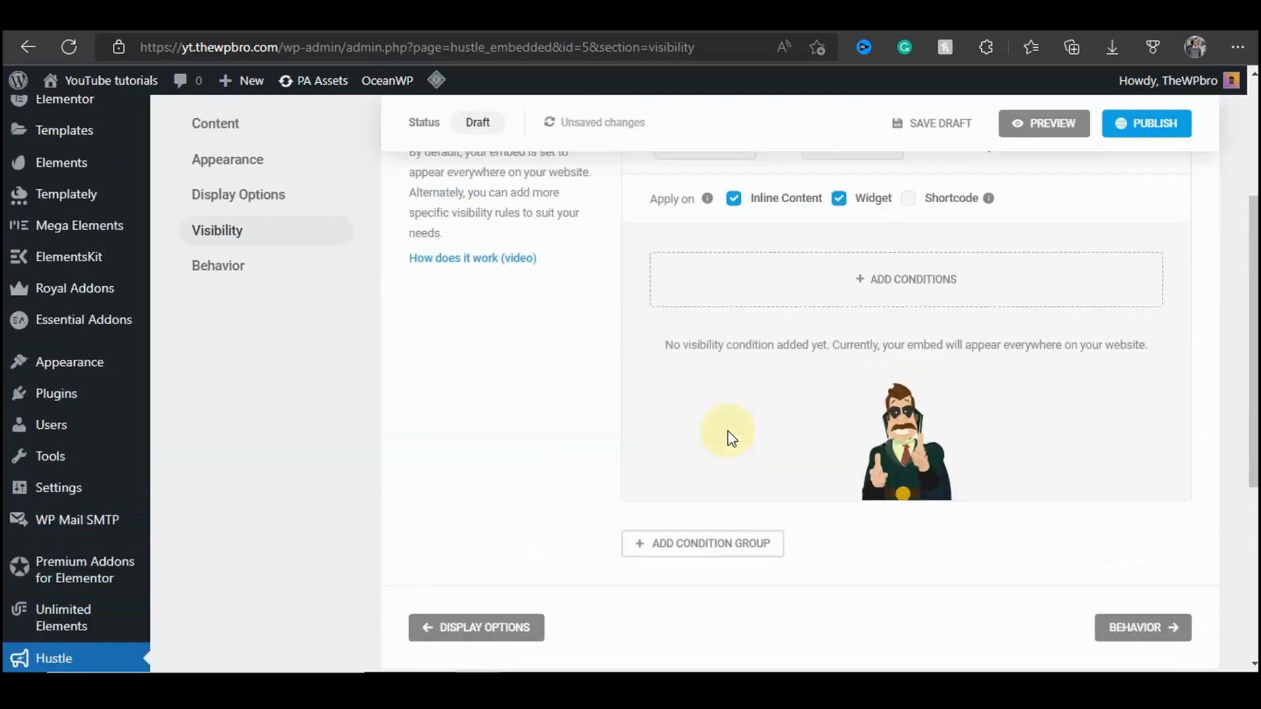
scroll(901, 331, down, 1)
click(907, 320)
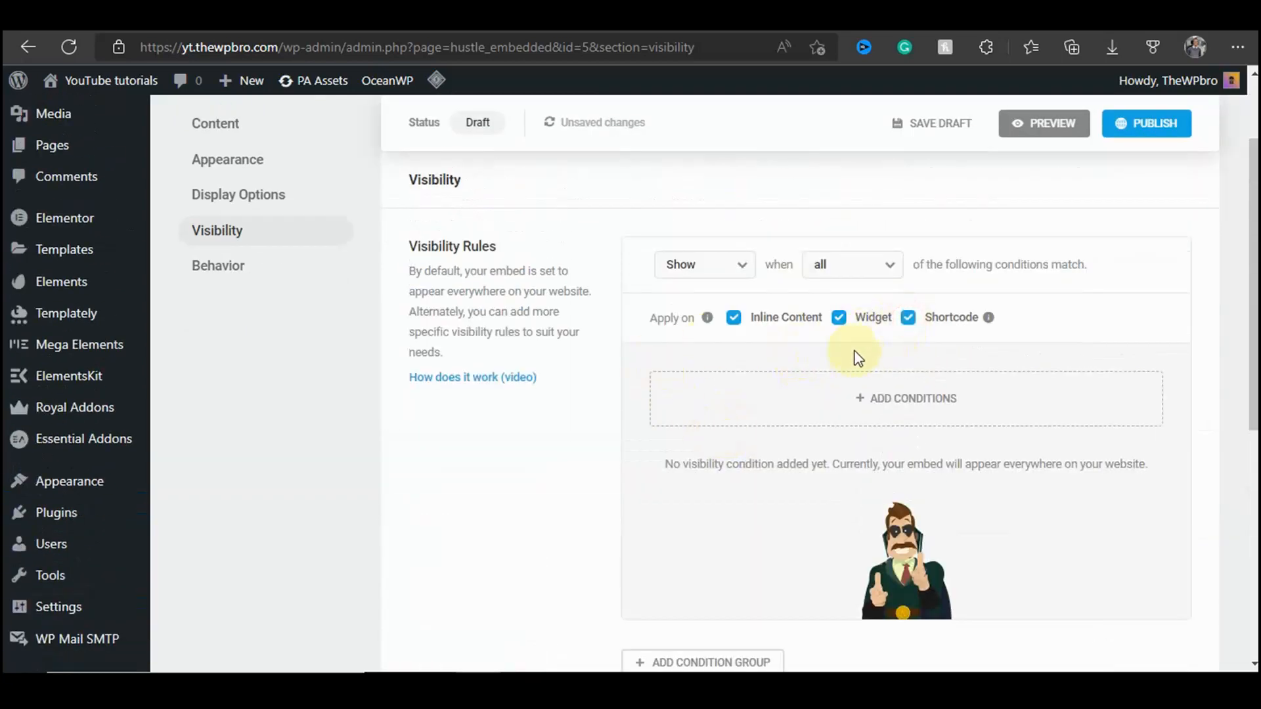
Step: Go through the embed's Behavior settings, keep the default animation and additional settings, and publish the embed
scroll(766, 451, down, 4)
scroll(766, 452, up, 2)
scroll(766, 454, down, 3)
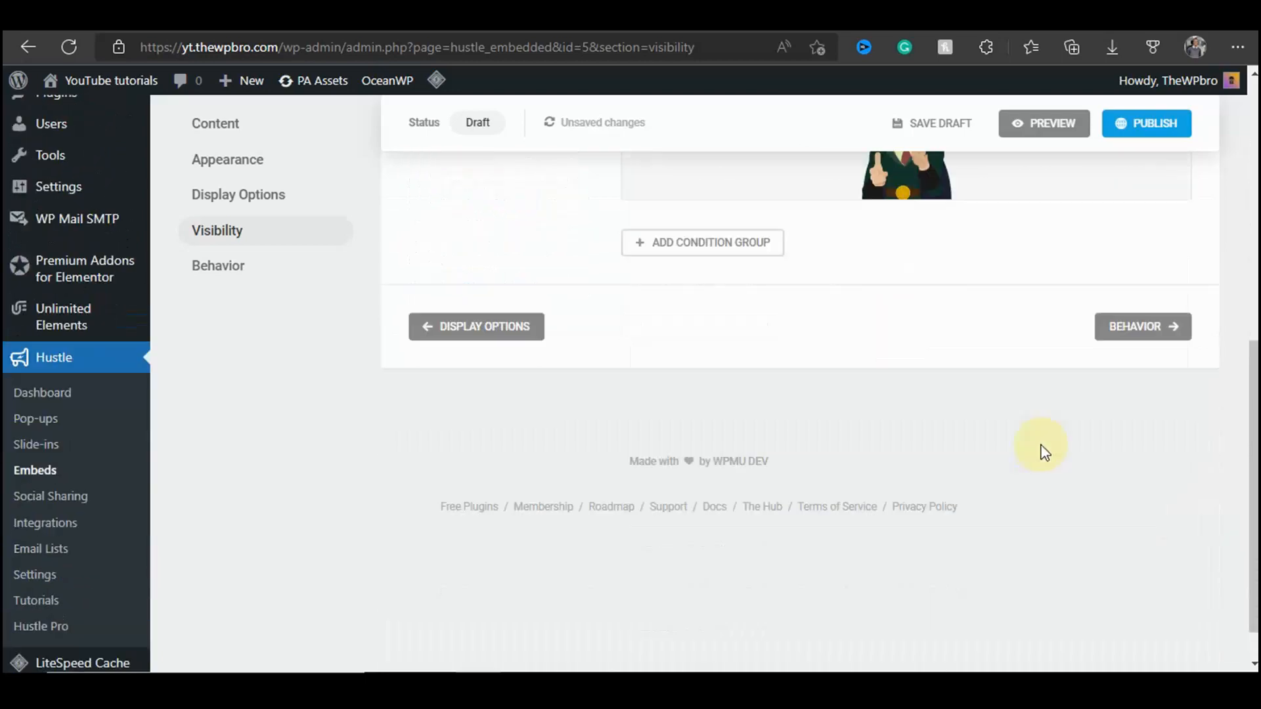
click(1149, 290)
scroll(842, 372, down, 3)
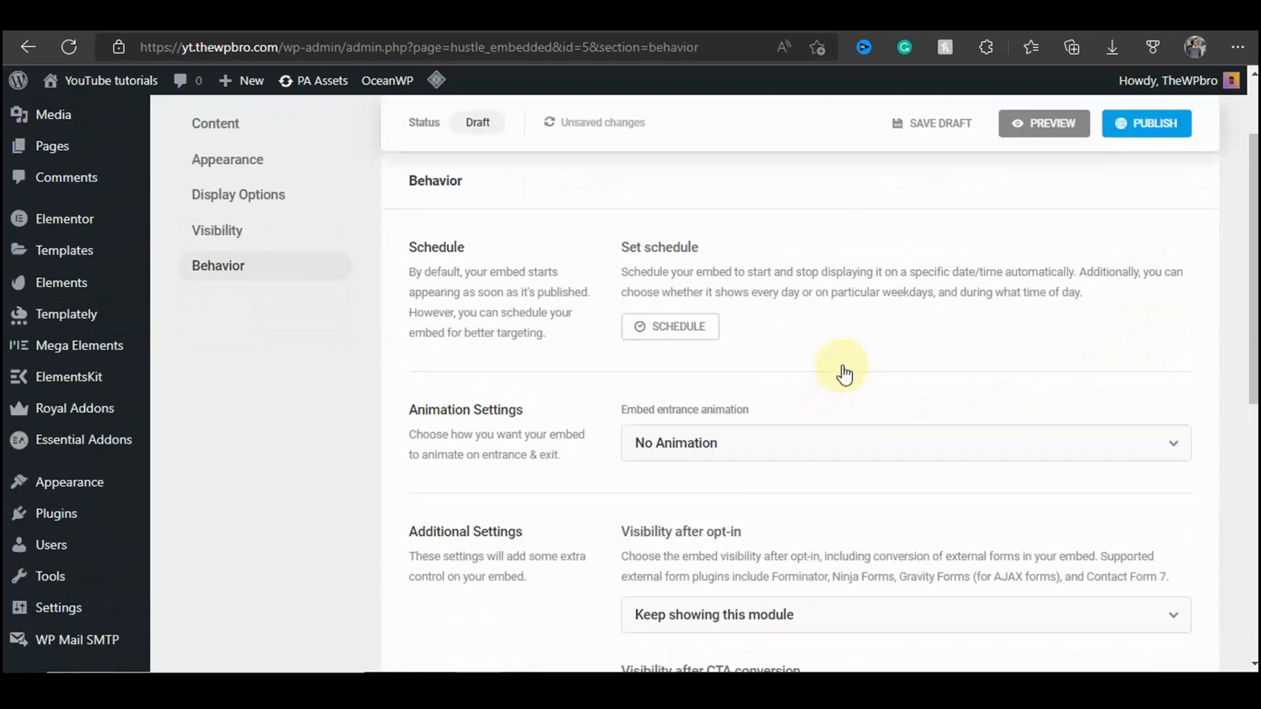
scroll(726, 248, up, 3)
scroll(687, 368, down, 1)
scroll(759, 328, down, 1)
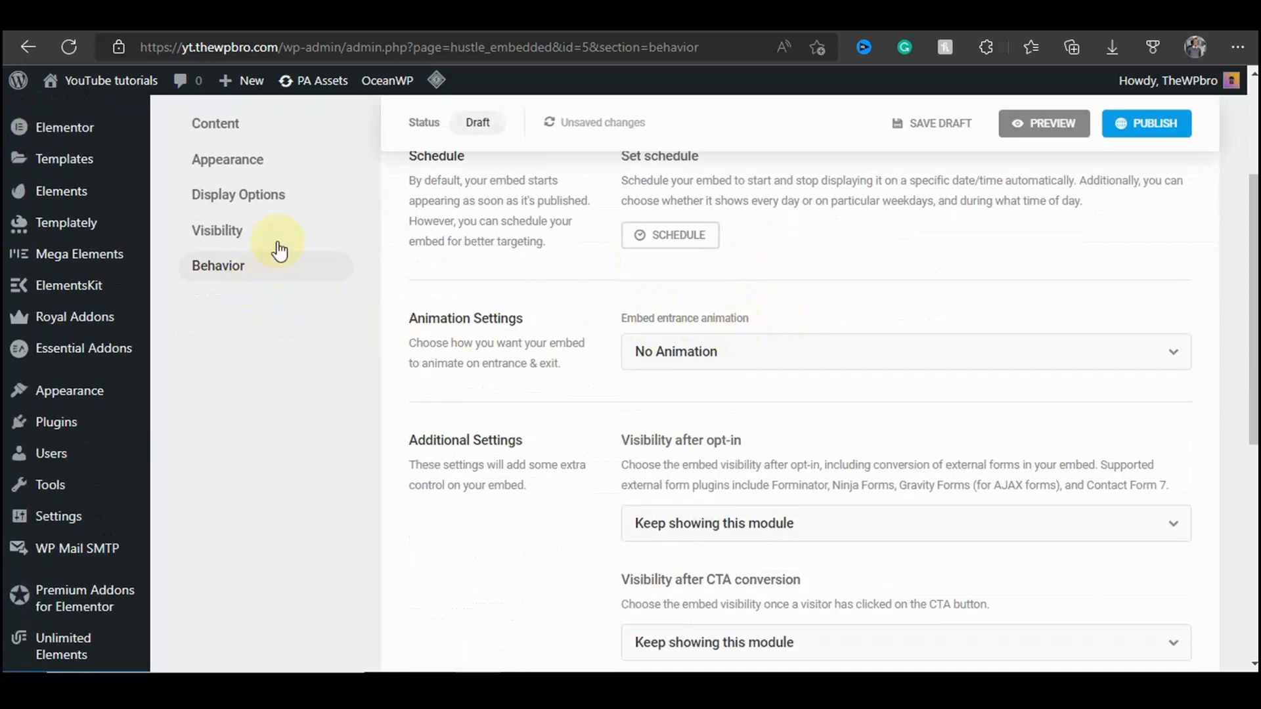
scroll(710, 309, down, 1)
scroll(653, 230, up, 1)
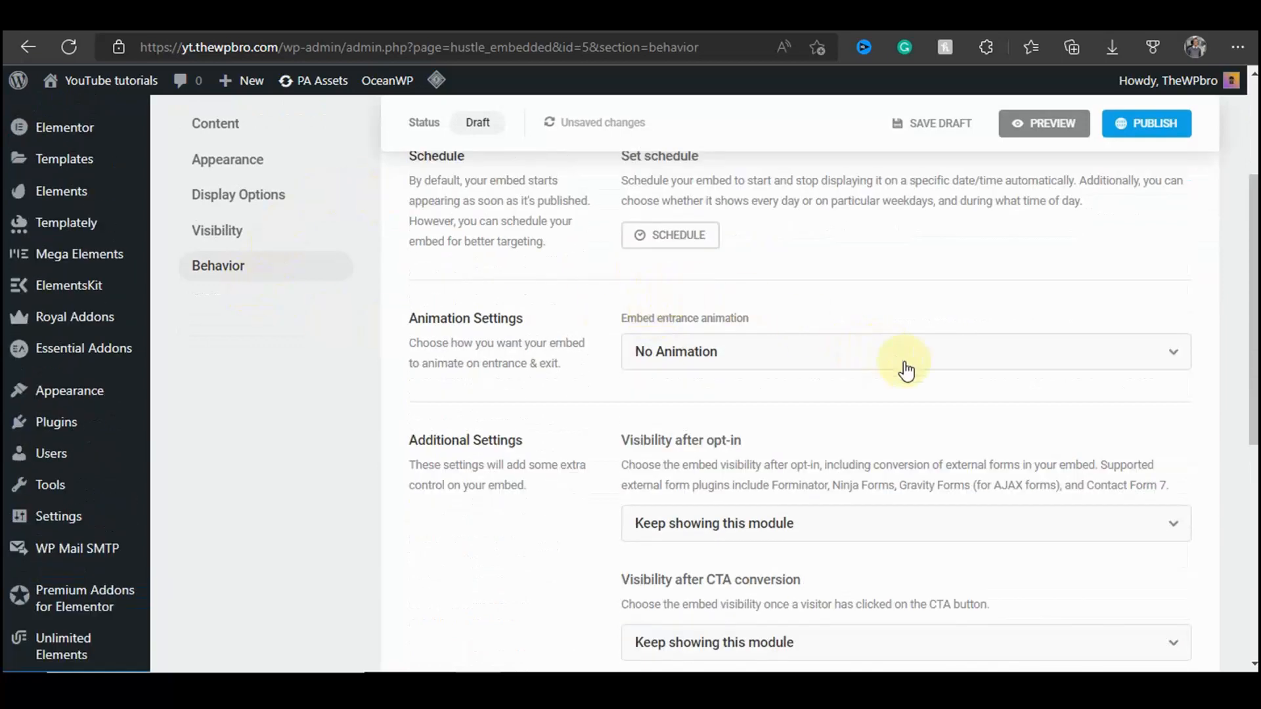
scroll(828, 427, down, 4)
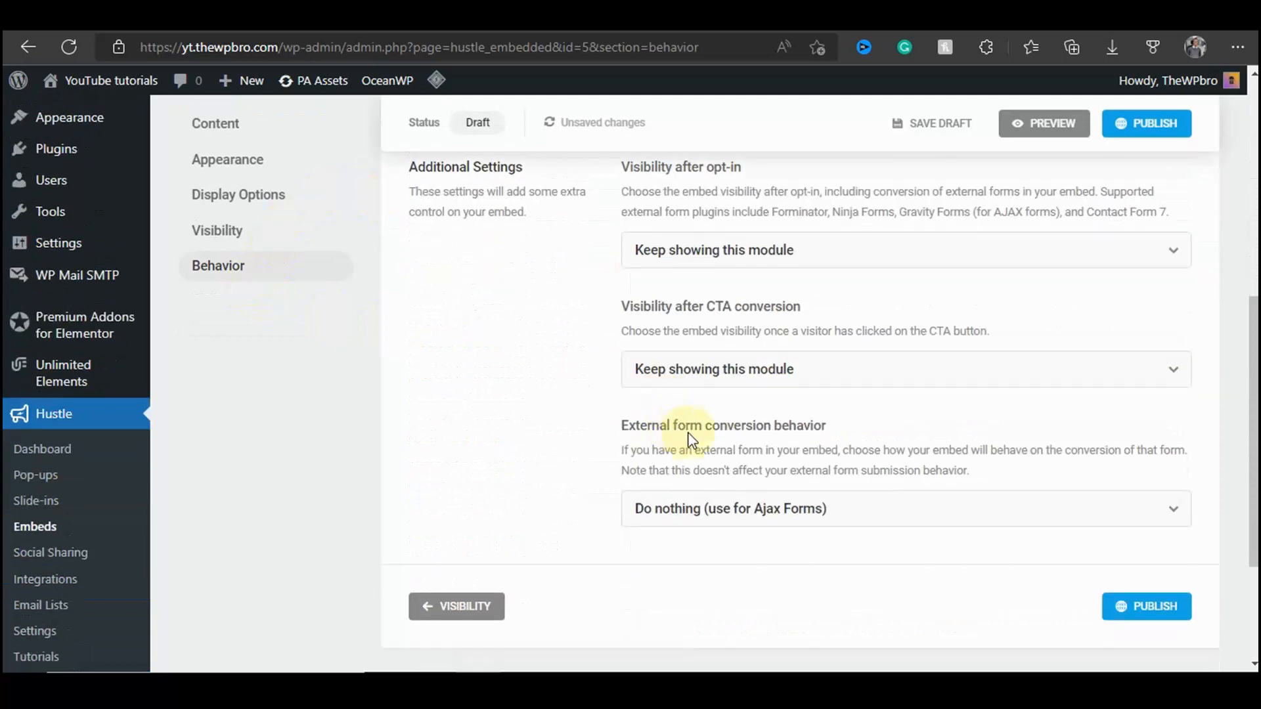
click(1116, 506)
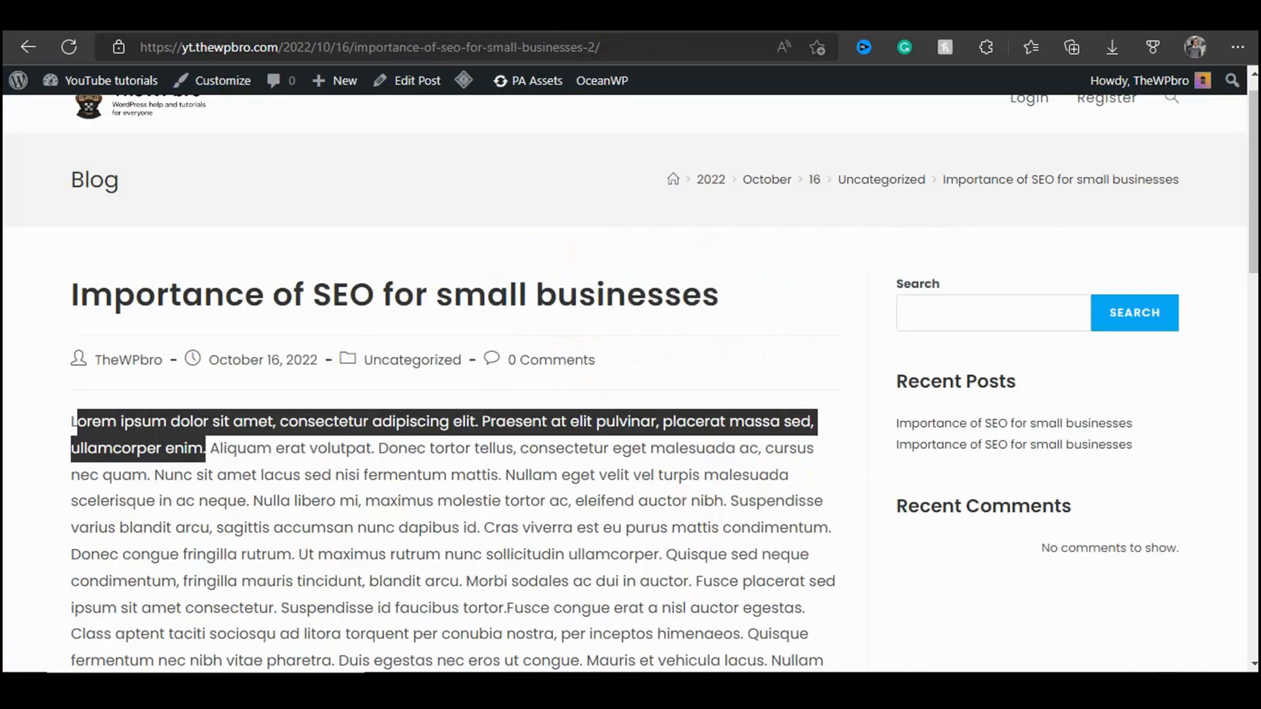
Step: Reload the SEO blog post and check the area below its content for the published embed
scroll(427, 314, down, 1)
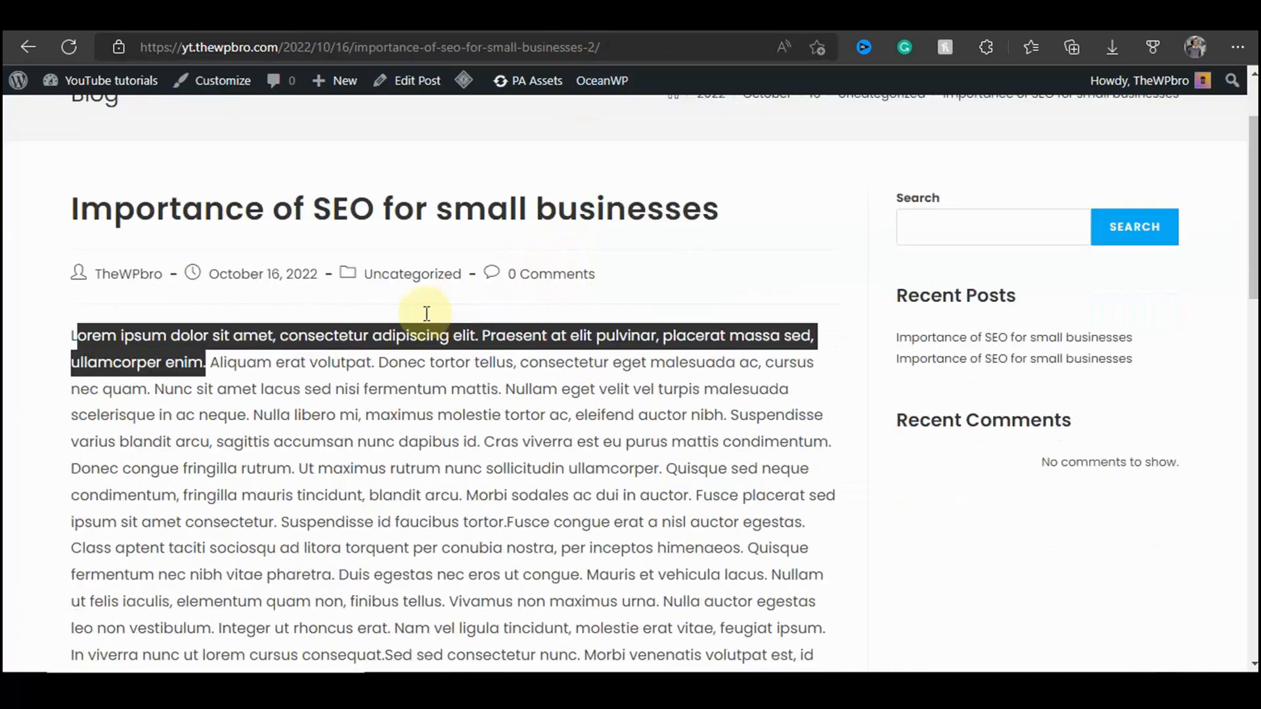
scroll(401, 341, down, 10)
scroll(324, 343, up, 5)
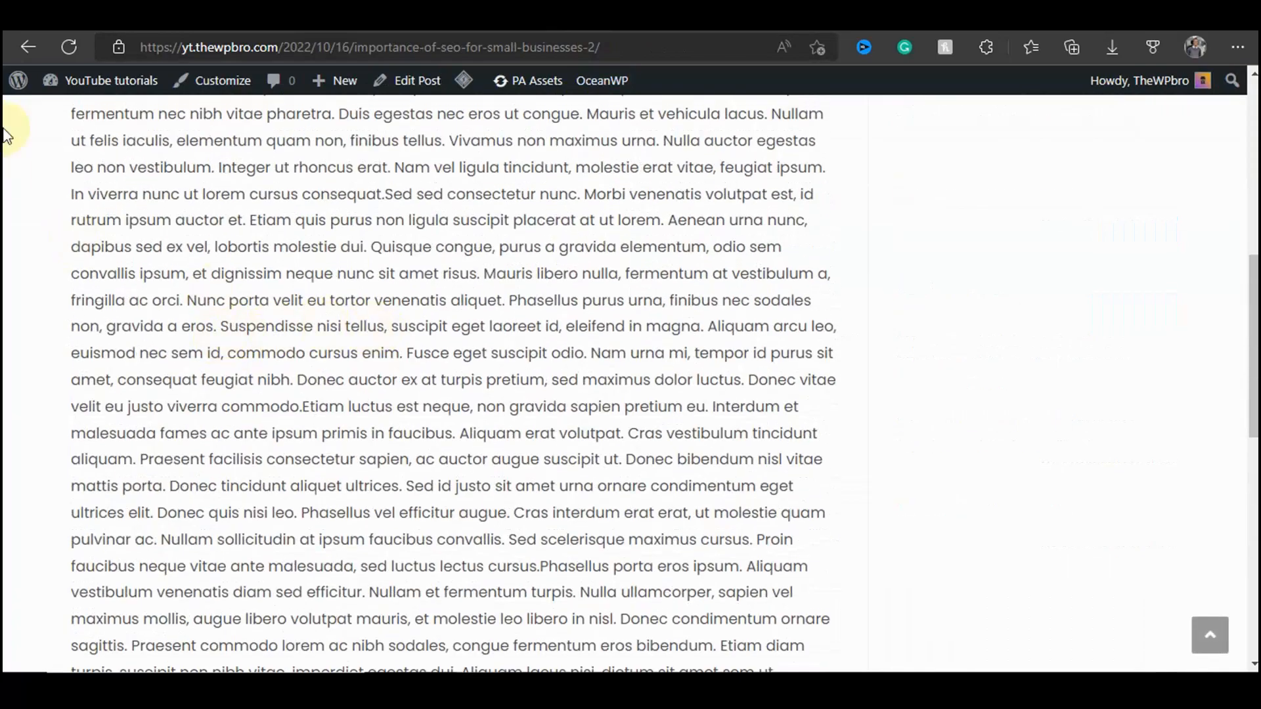
click(68, 46)
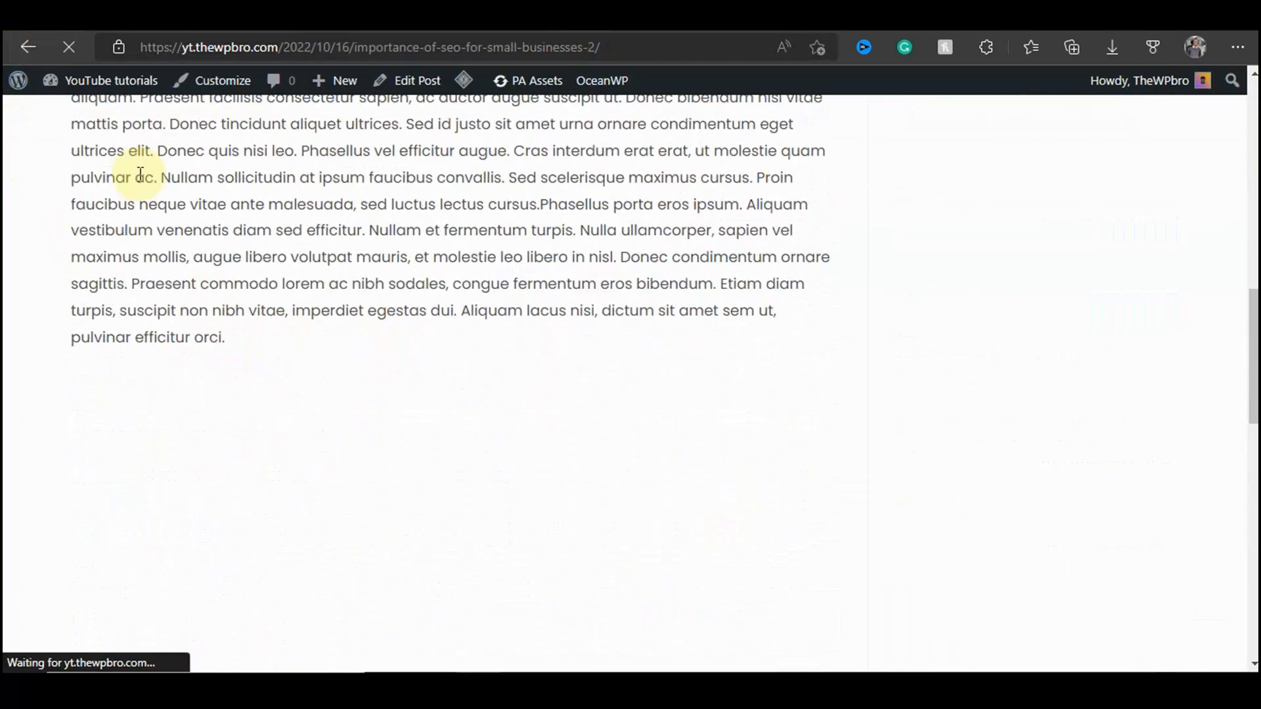
scroll(132, 217, down, 1)
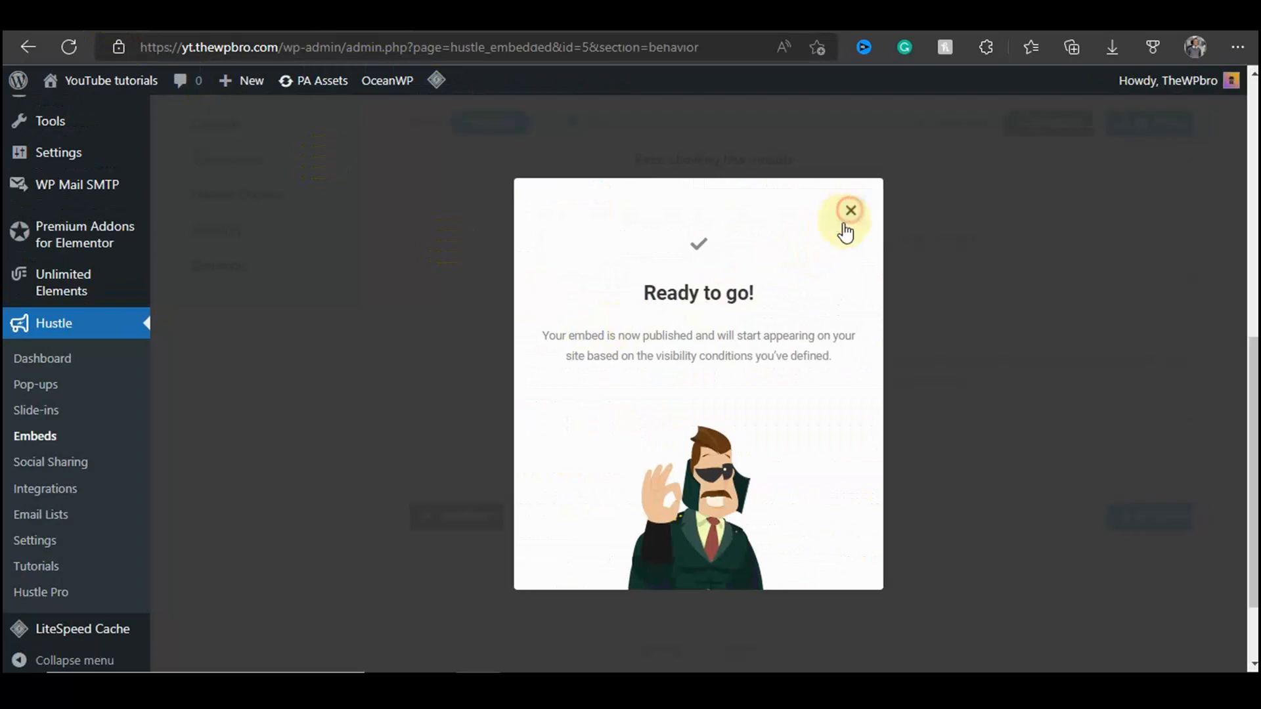
Step: Dismiss the publish confirmation and reopen the Freebies embed's Display Options
click(855, 212)
scroll(670, 329, up, 4)
click(240, 329)
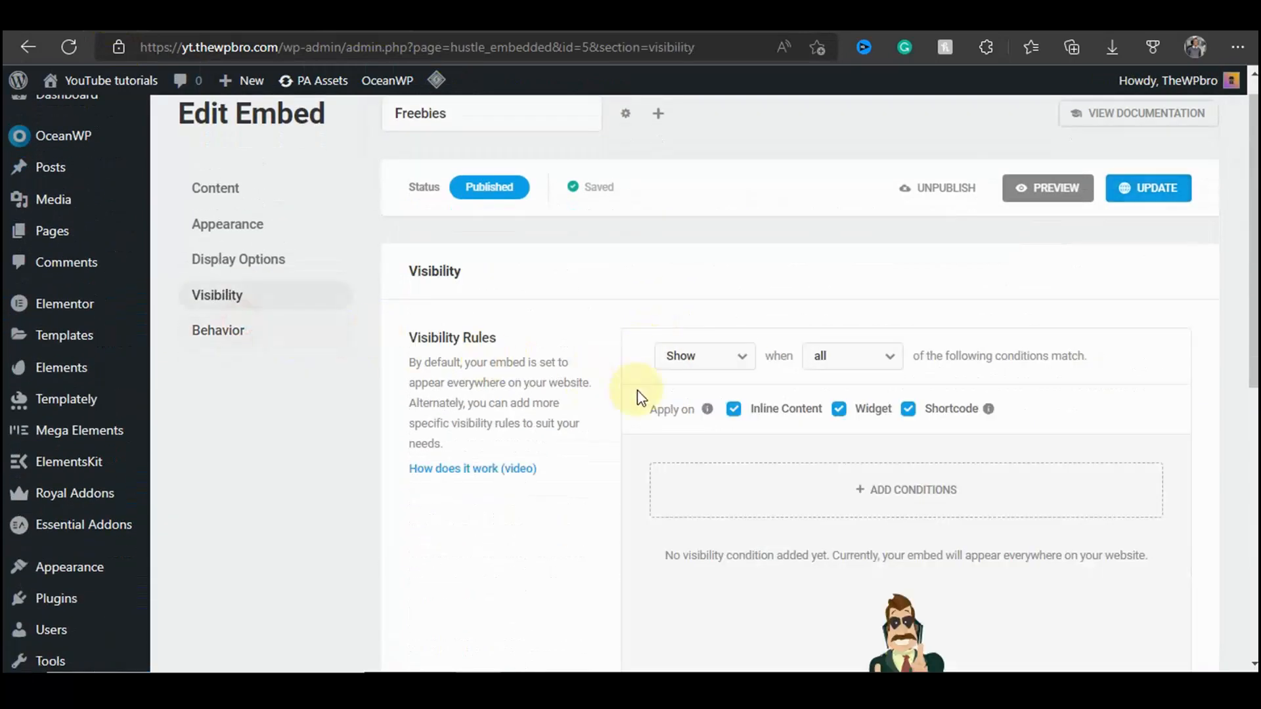
click(254, 266)
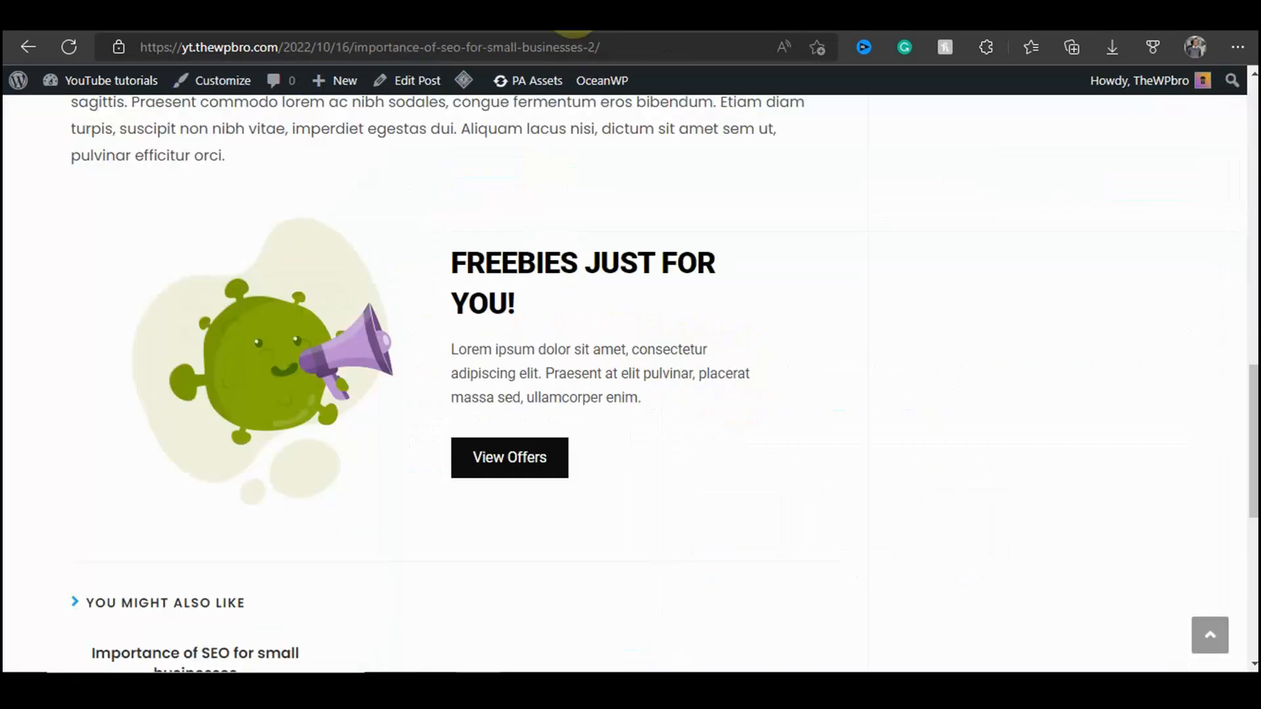
Step: Examine the placement of the Freebies embed in the blog post and compare it with the inline position setting
scroll(387, 422, down, 5)
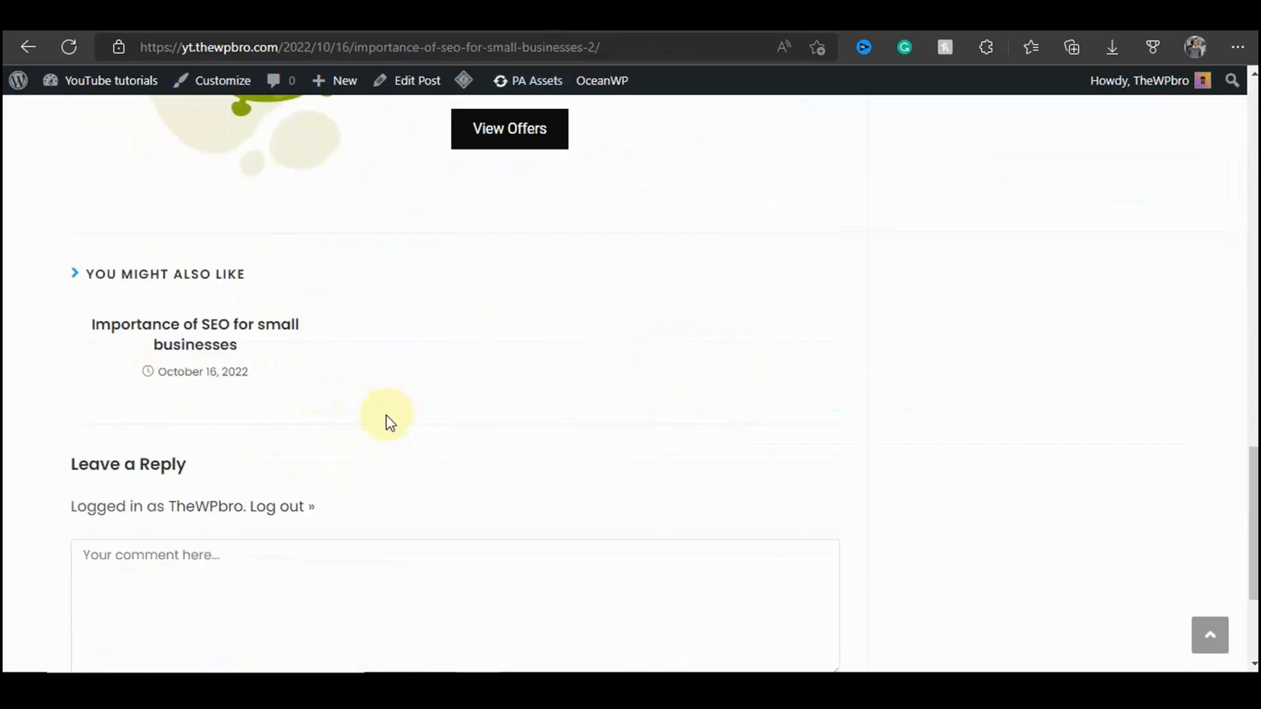
scroll(389, 421, up, 5)
scroll(540, 415, down, 3)
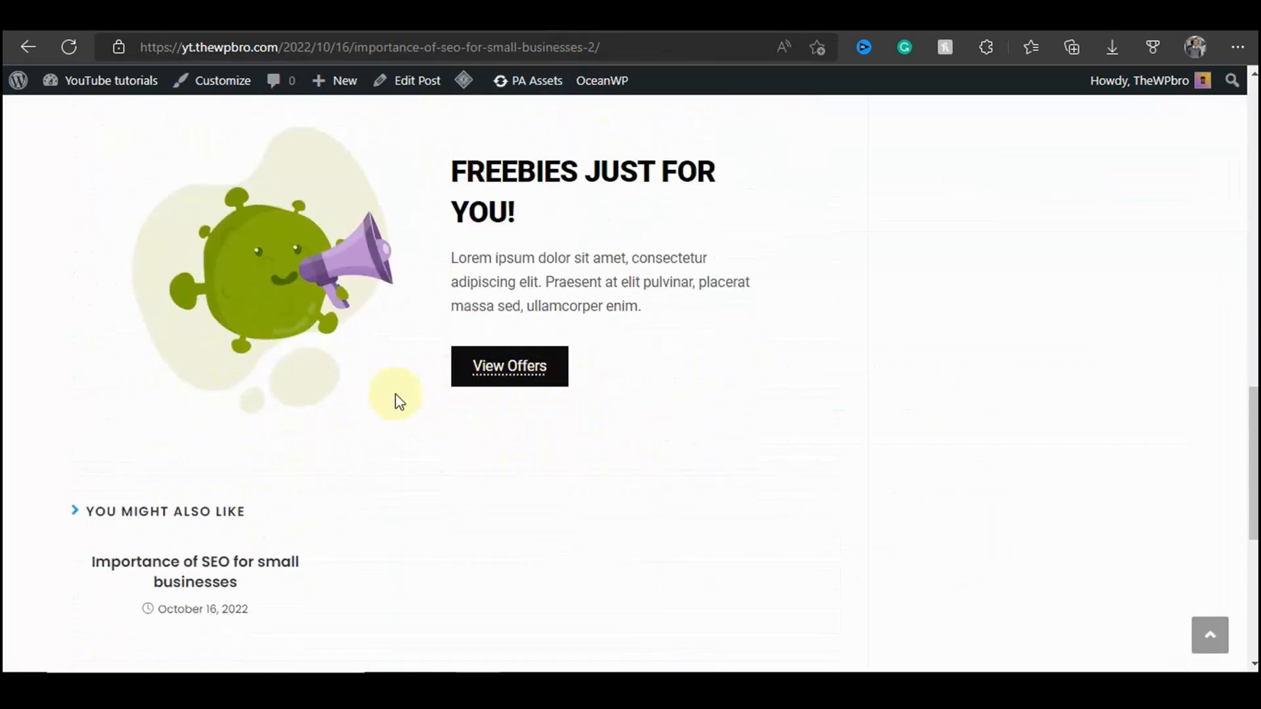
scroll(416, 304, up, 20)
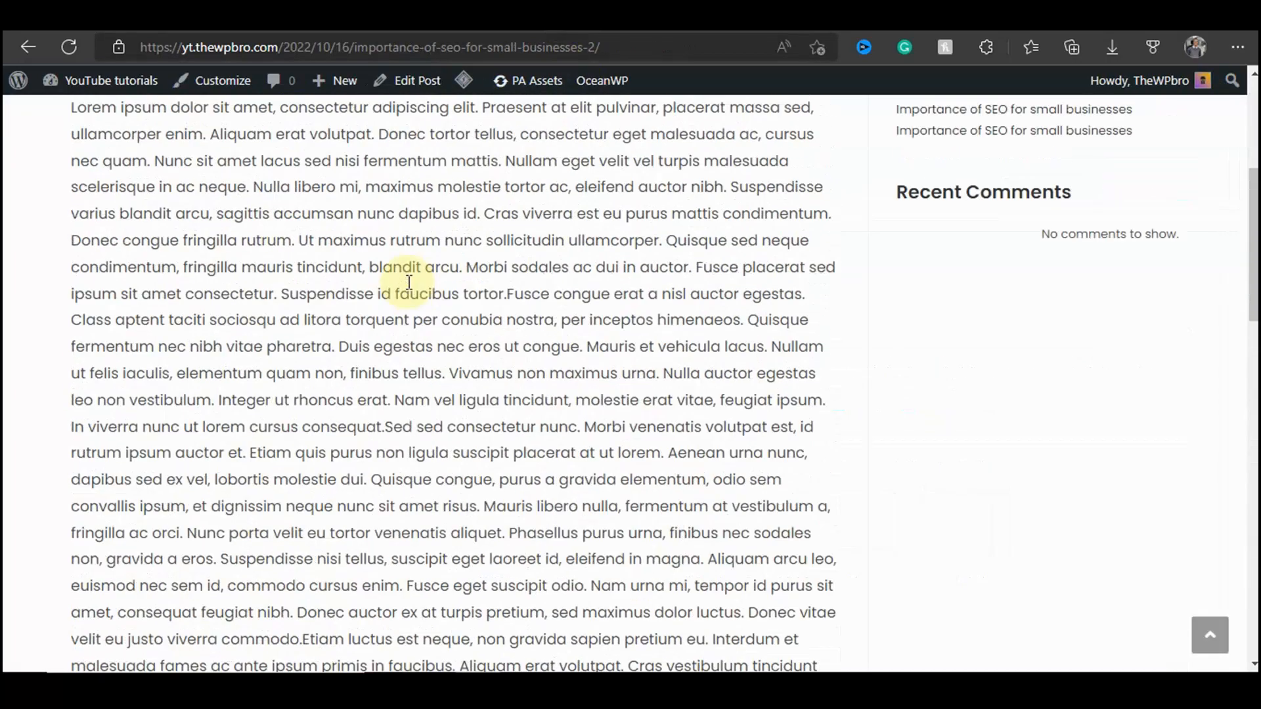
scroll(420, 320, down, 6)
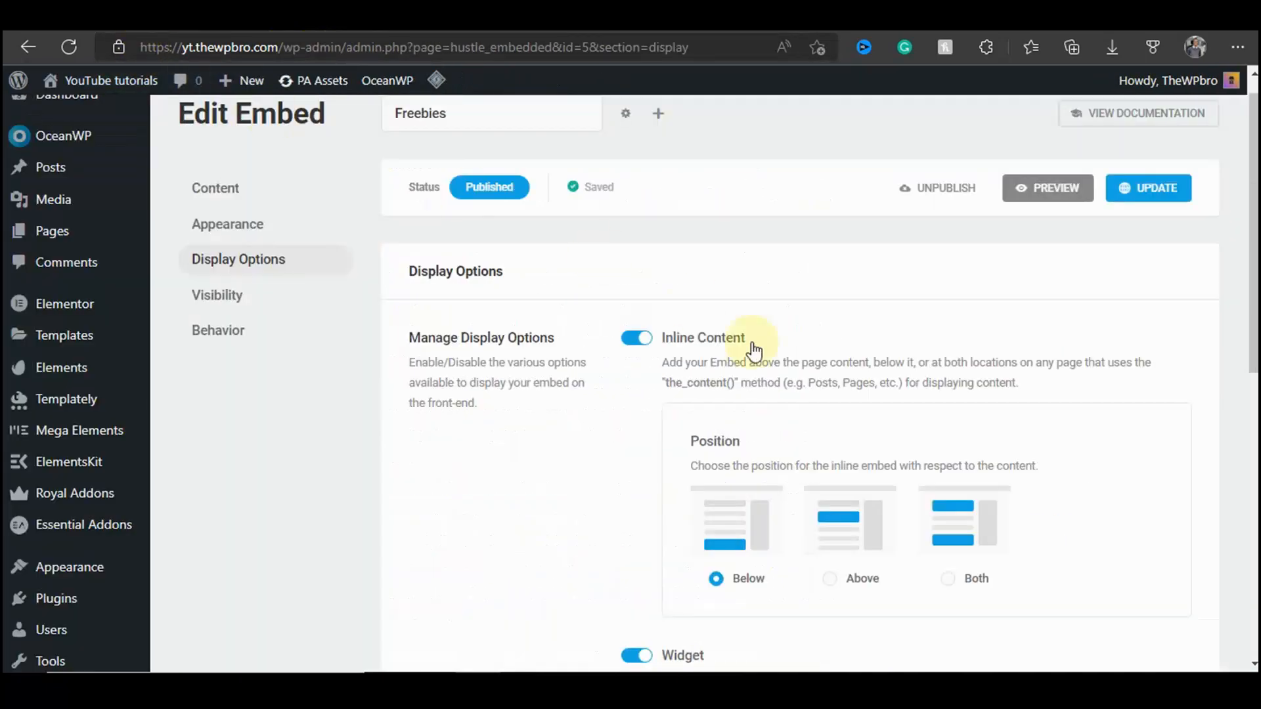
scroll(749, 341, down, 5)
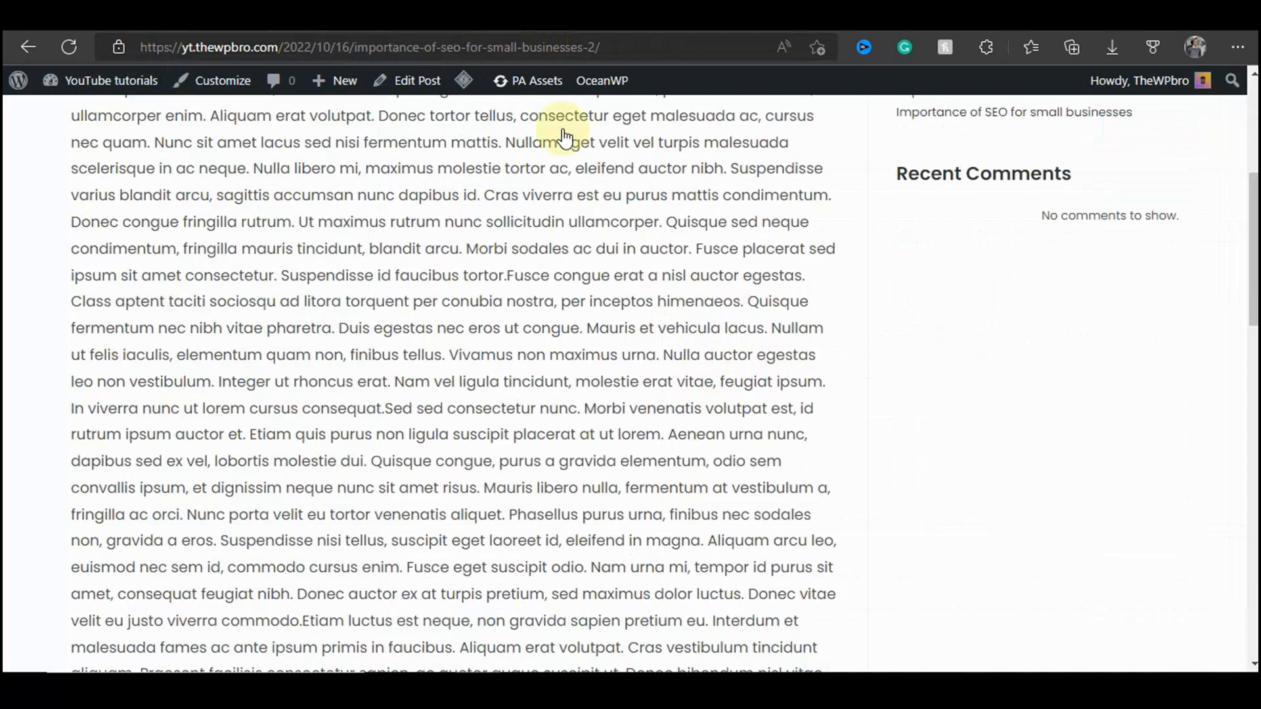
scroll(484, 436, down, 5)
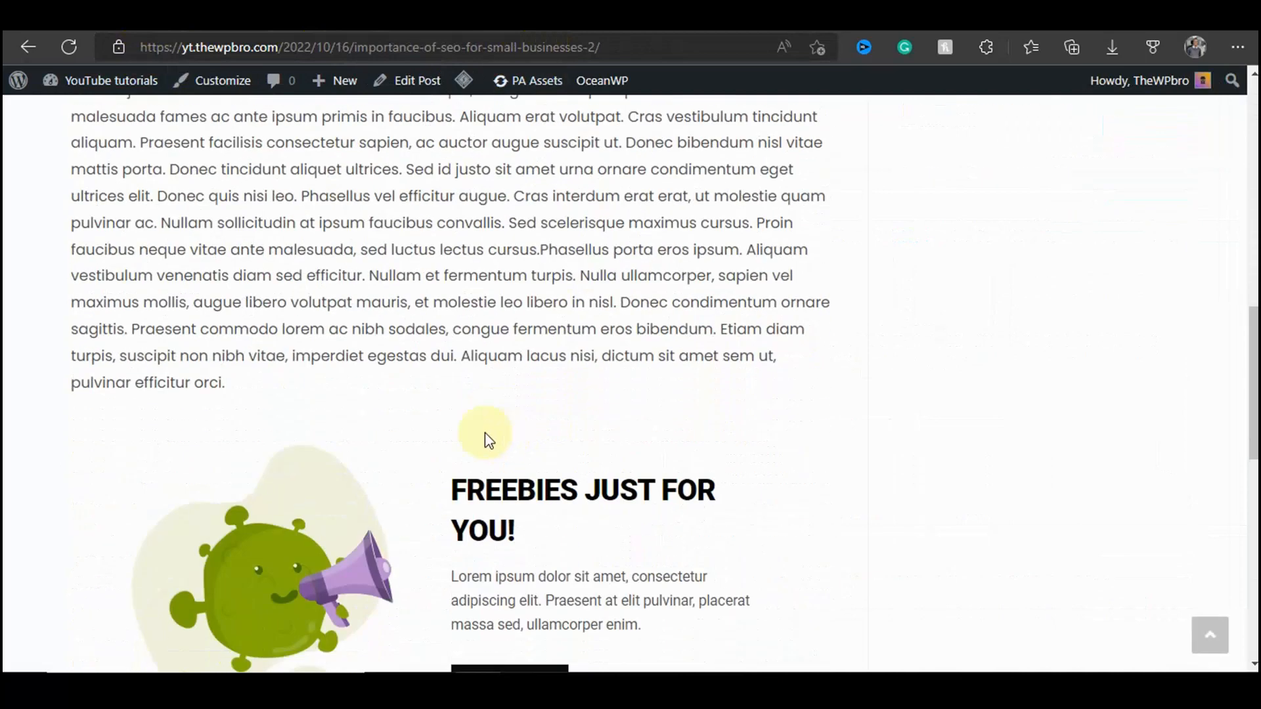
scroll(431, 450, up, 8)
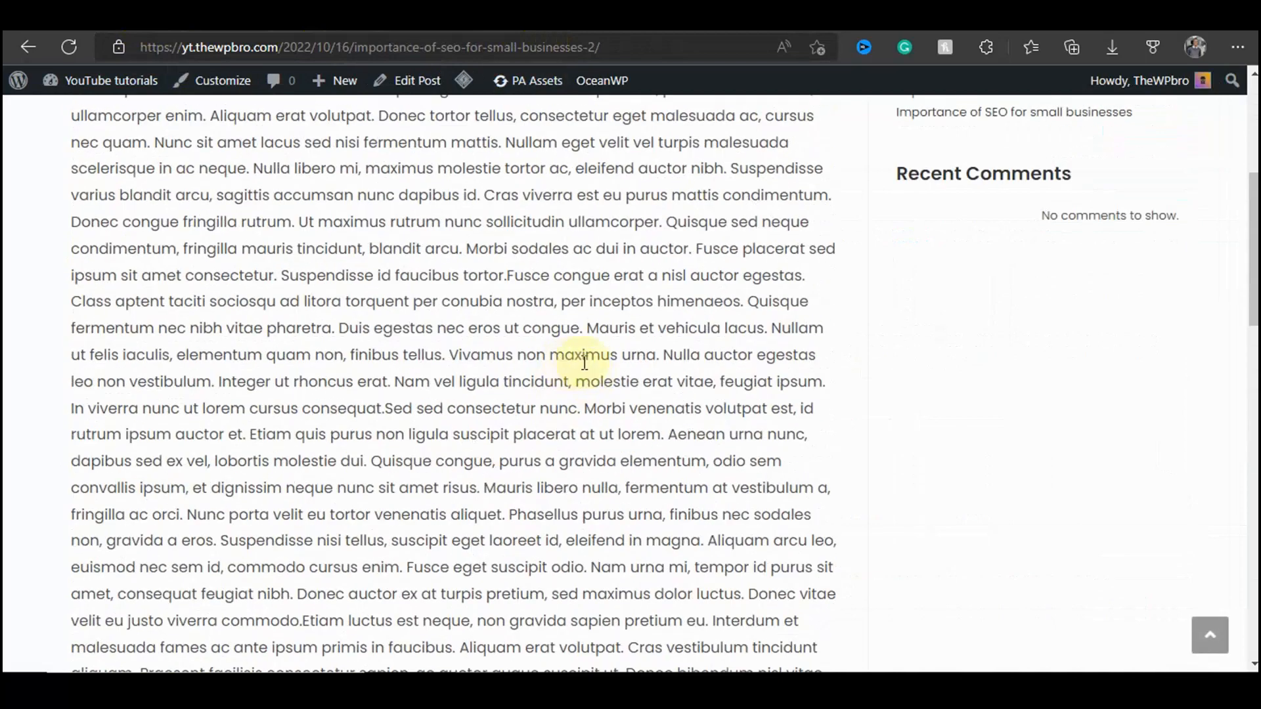
scroll(572, 352, up, 5)
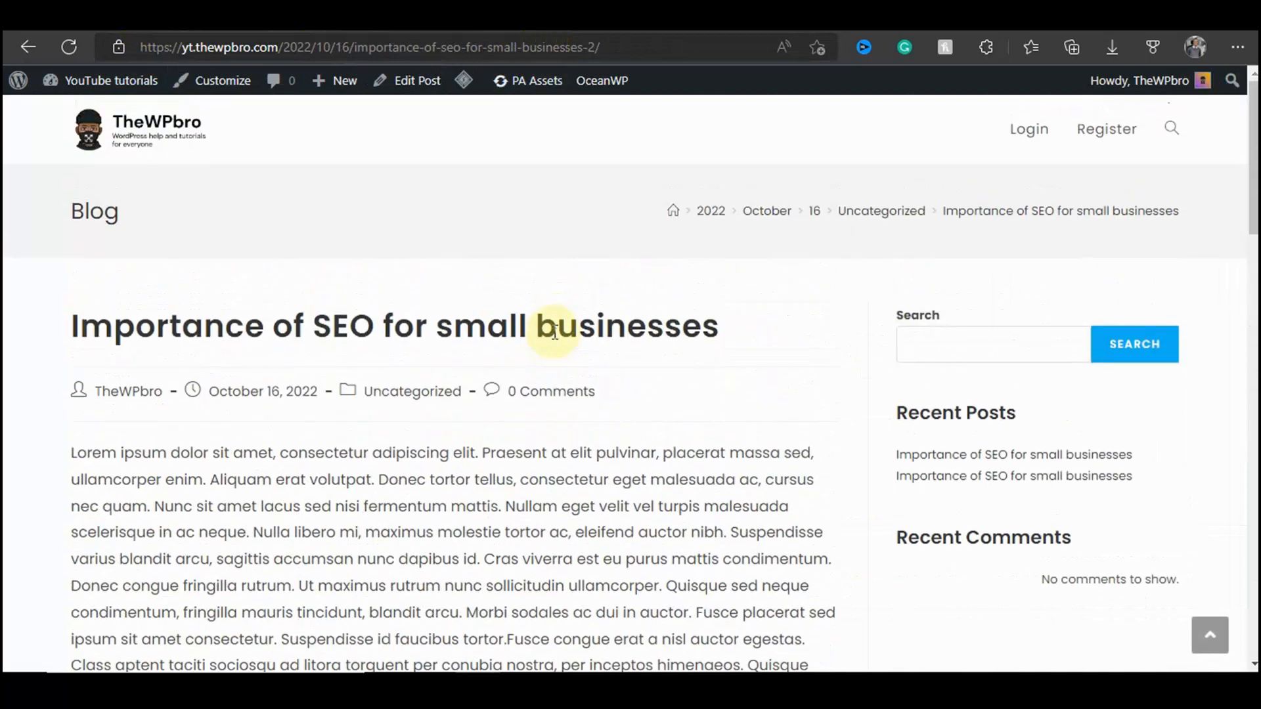
Step: Open the SEO post for editing, split its paragraph after "purus mattis condimentum." and insert a Shortcode block there
click(408, 81)
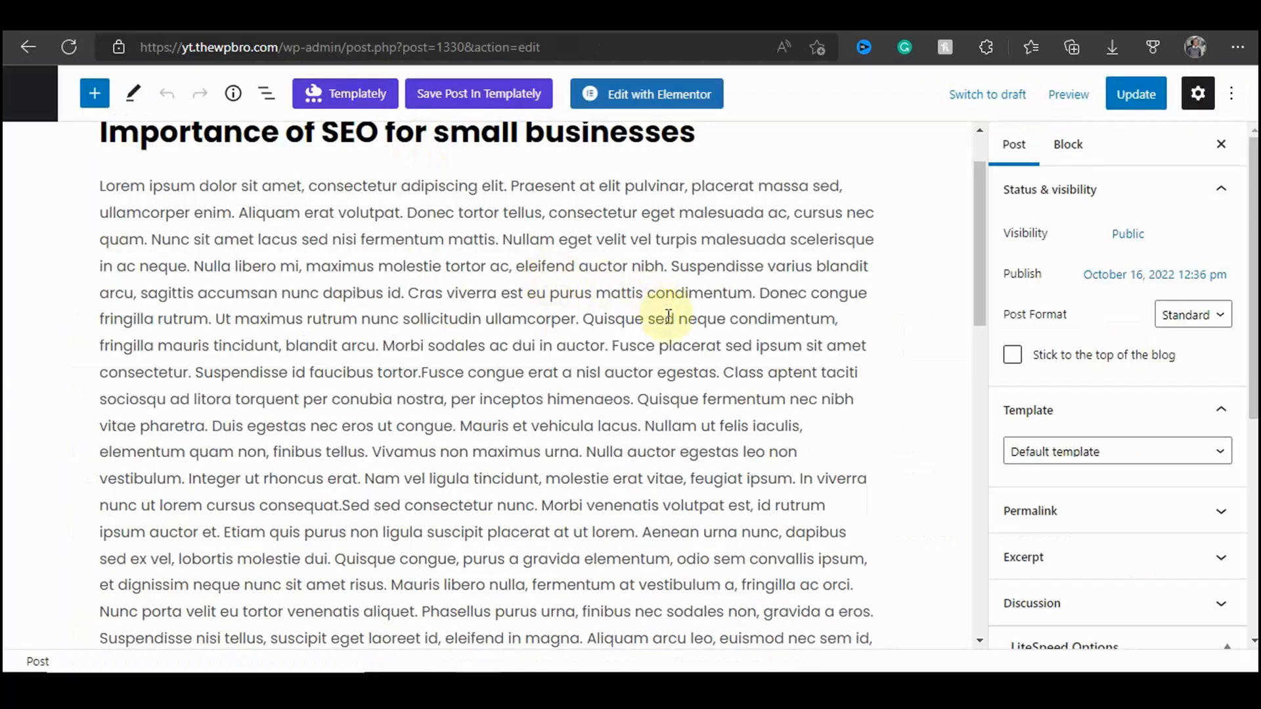
click(766, 297)
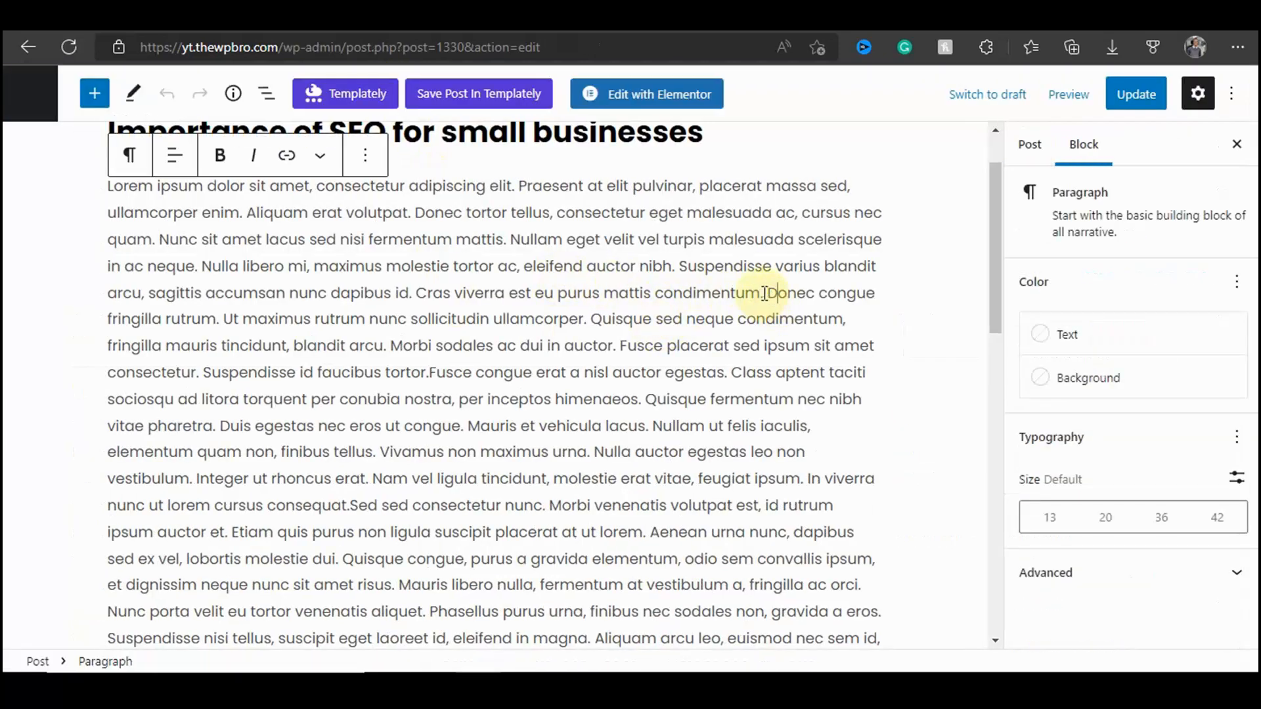
key(Return)
key(Return)
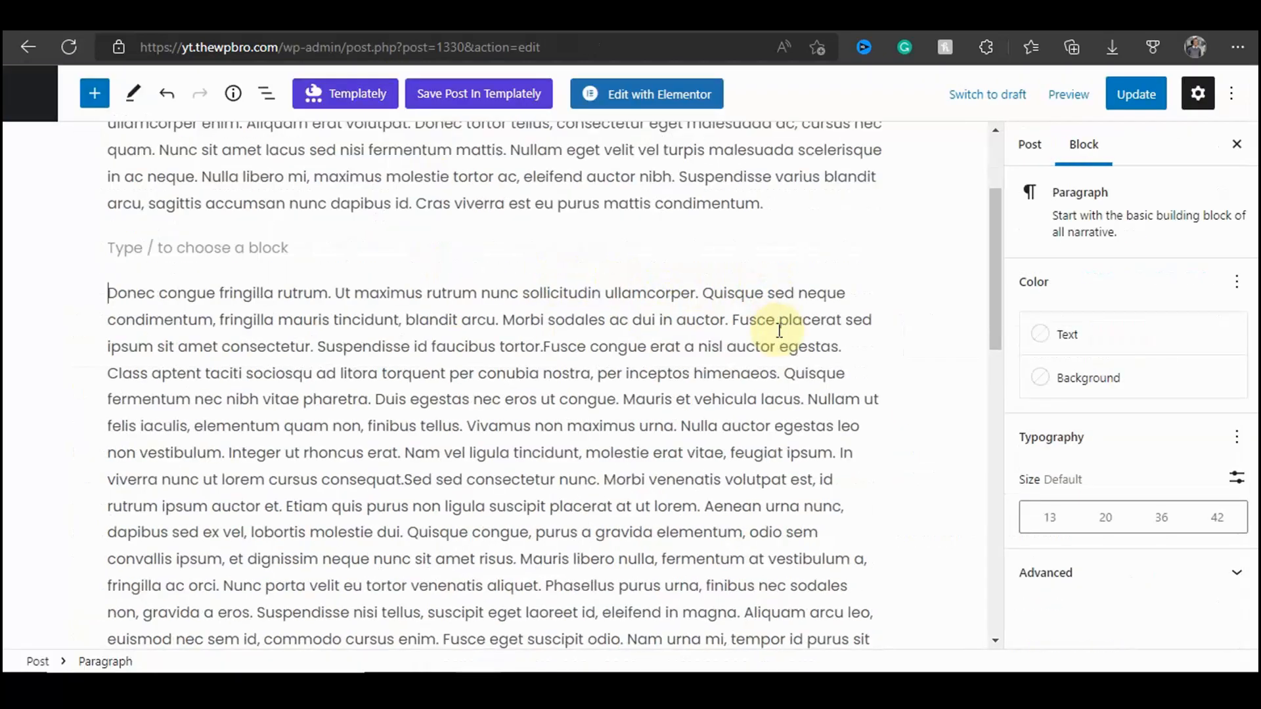
text(/)
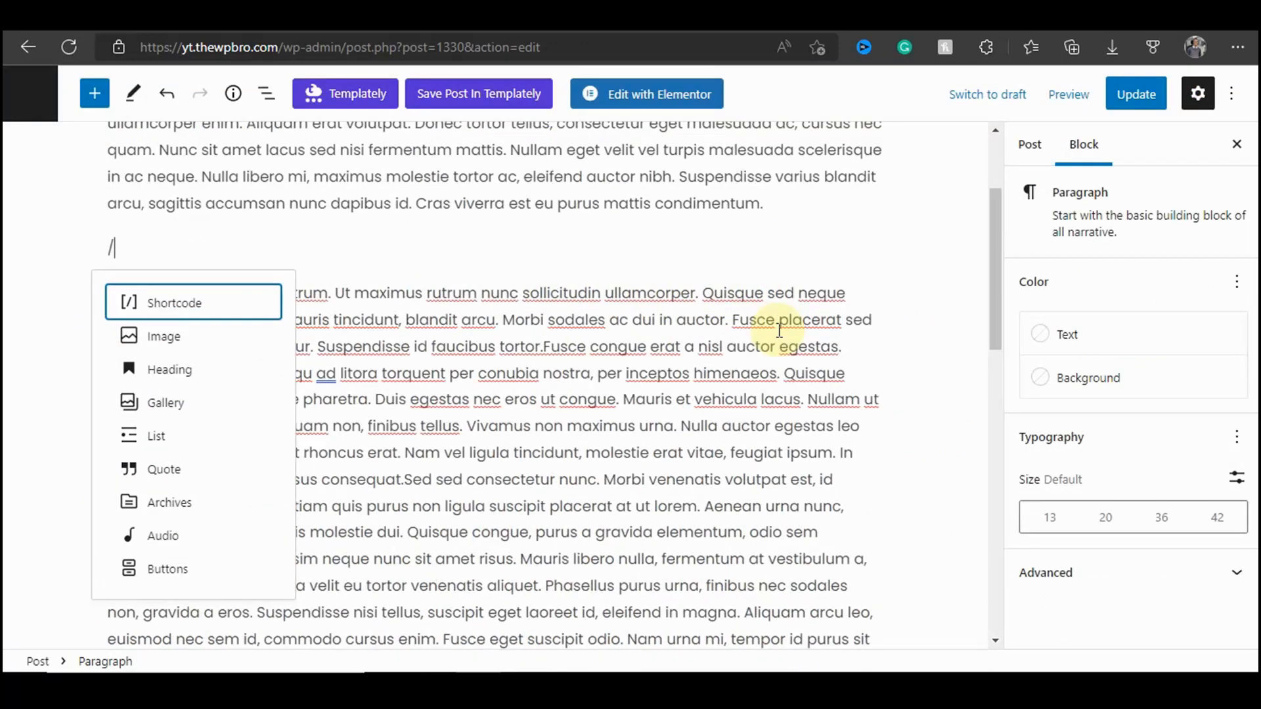
key(Return)
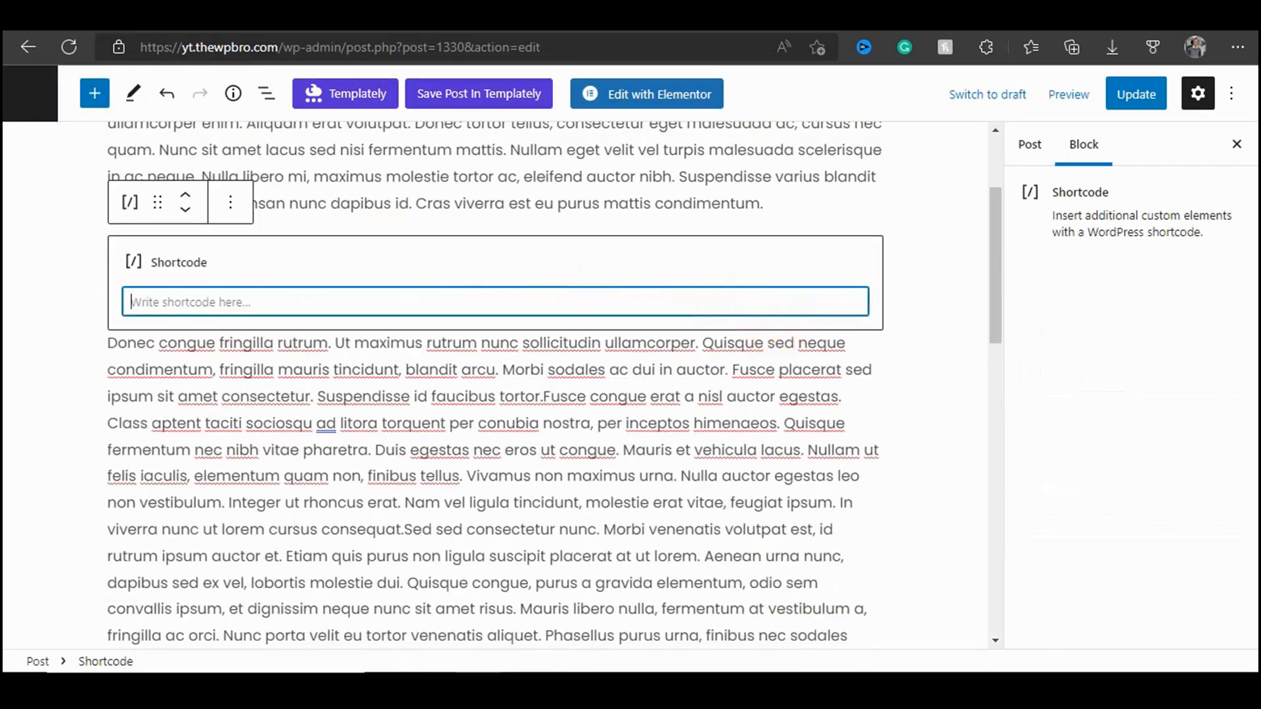
Step: Copy the Freebies embed's shortcode from its Display Options and paste it into the post's empty Shortcode block
click(191, 17)
click(1143, 451)
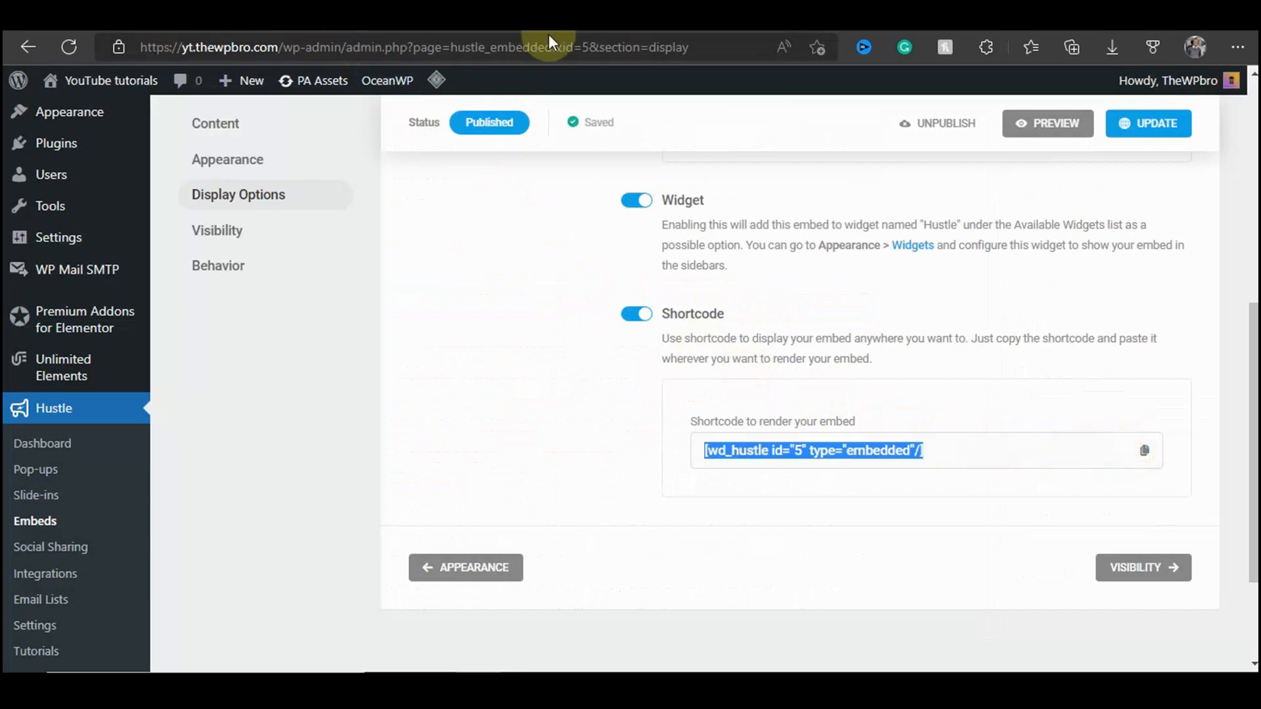
click(476, 17)
key(ctrl+v)
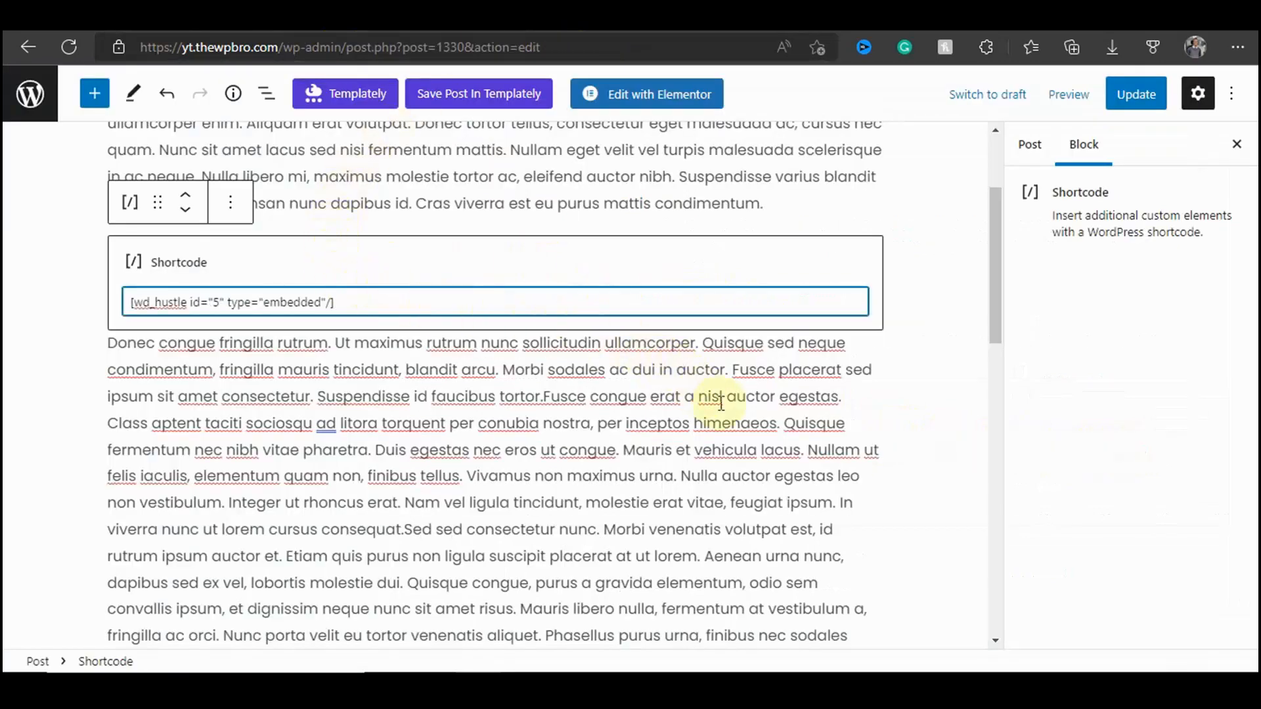
Step: Split the paragraph after "Vivamus non maximus urna." and insert a Hustle Embeds block there showing the Freebies module
click(680, 474)
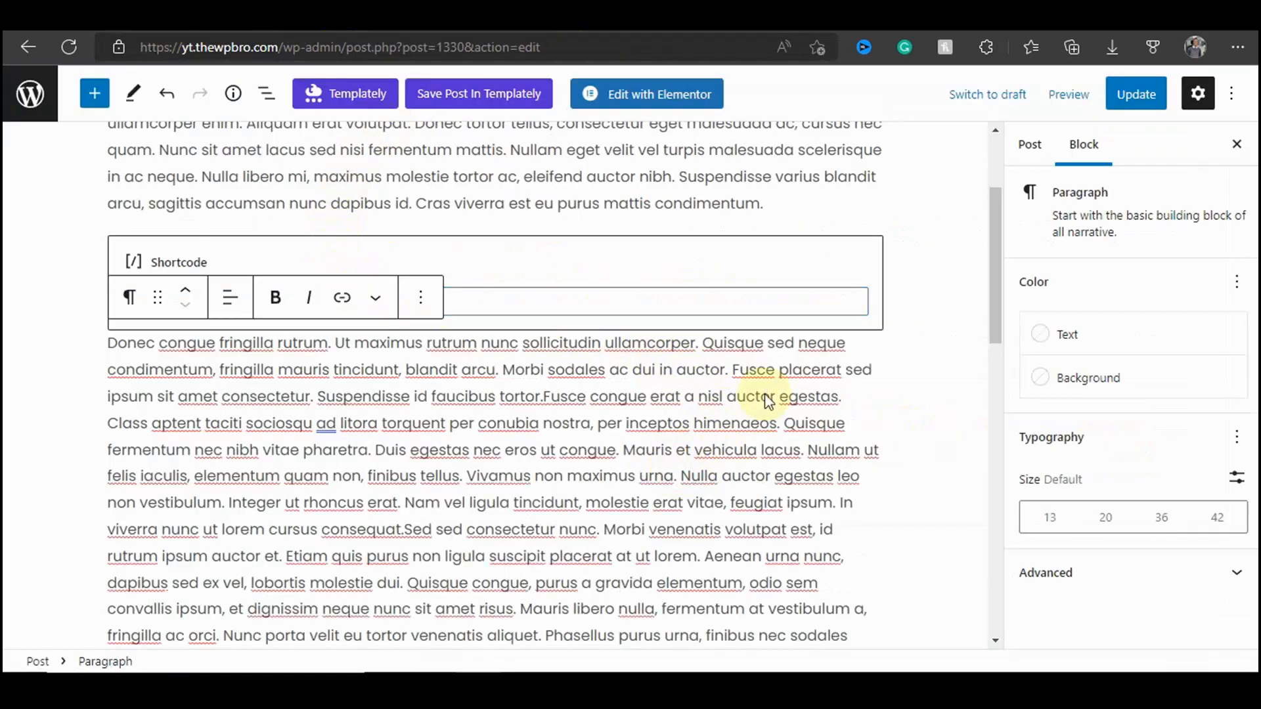
key(Return)
key(Return)
key(BackSpace)
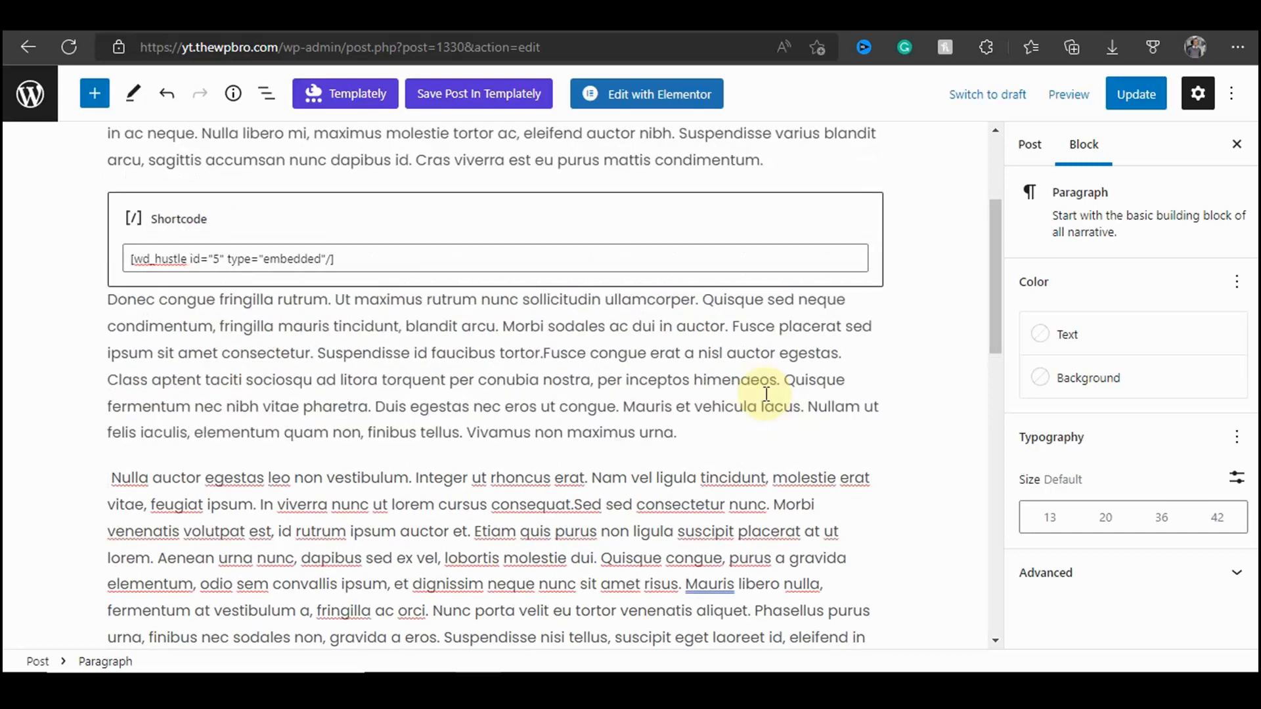
key(Return)
text(/)
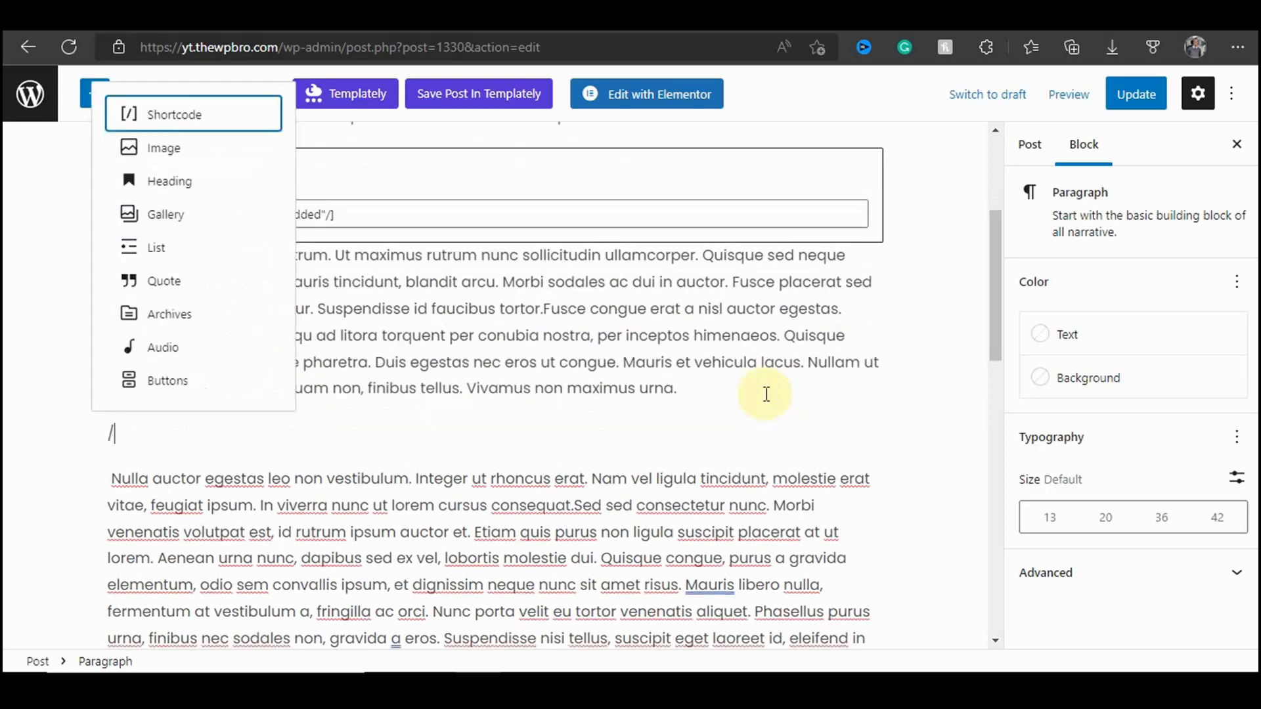
text(hu)
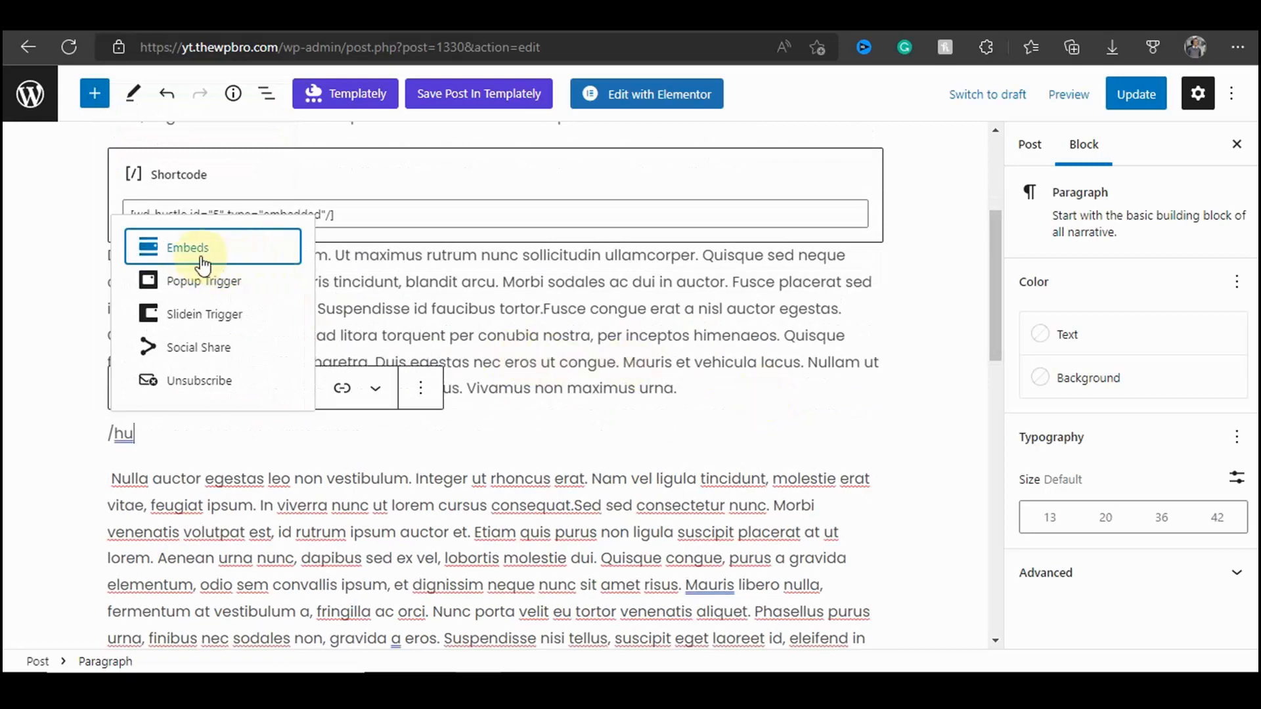
click(195, 259)
click(228, 567)
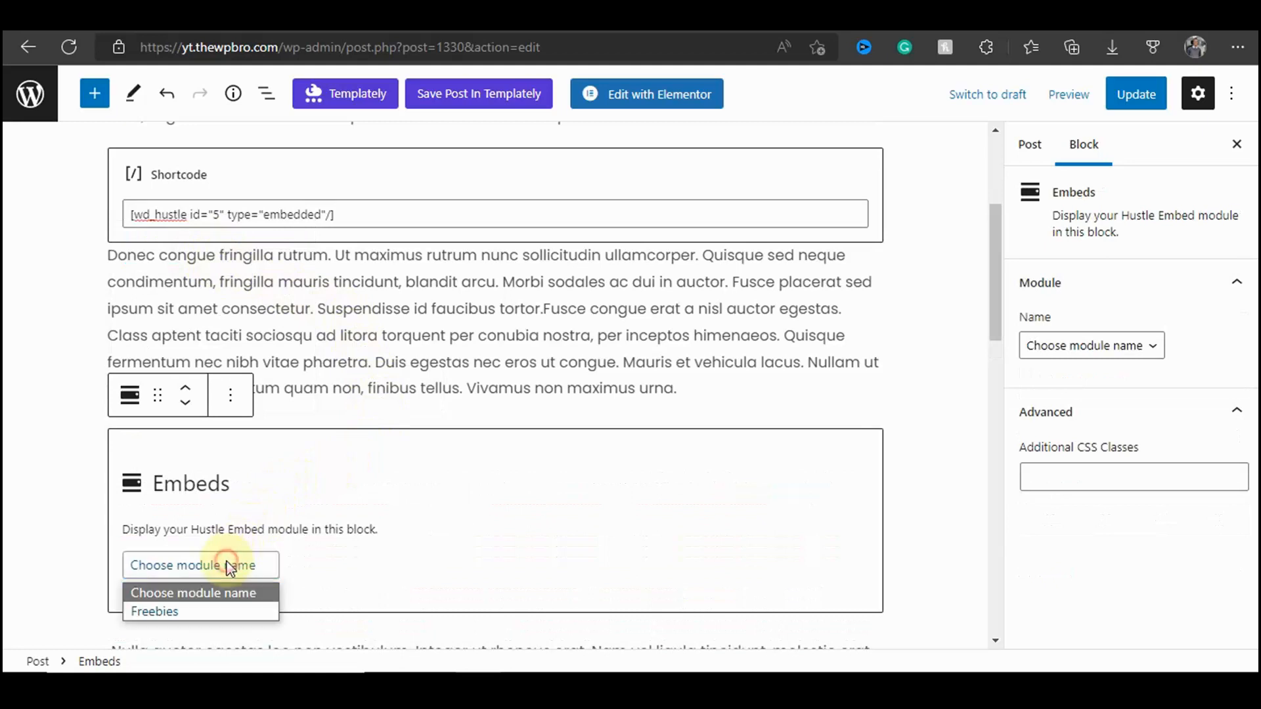
click(172, 614)
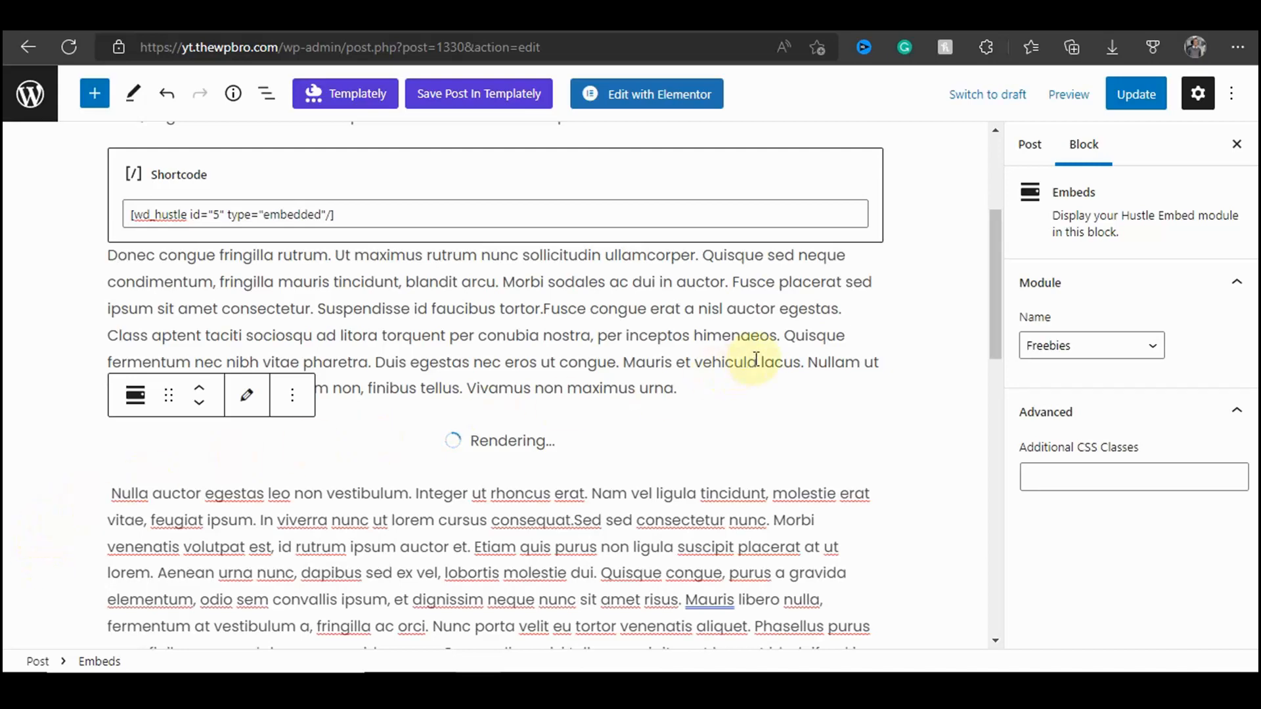
scroll(755, 359, down, 1)
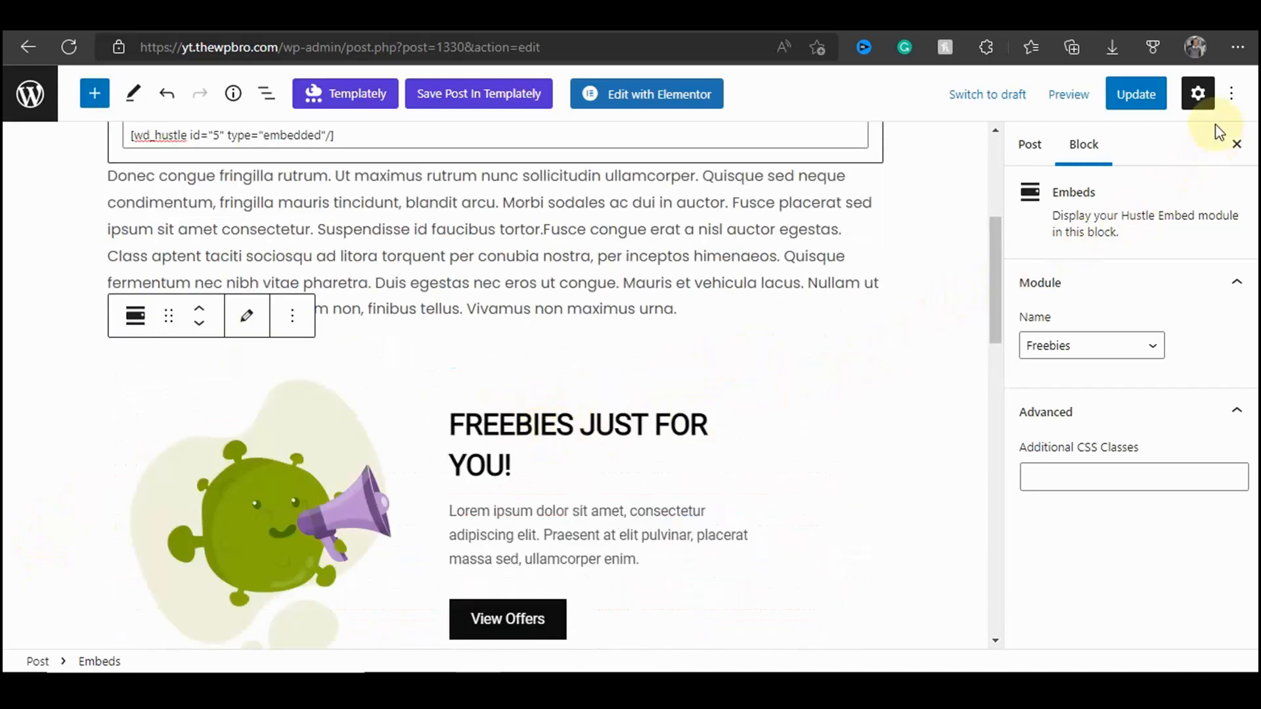
Step: Update the post and check both in-content Freebies embeds on the live SEO blog post
click(1137, 94)
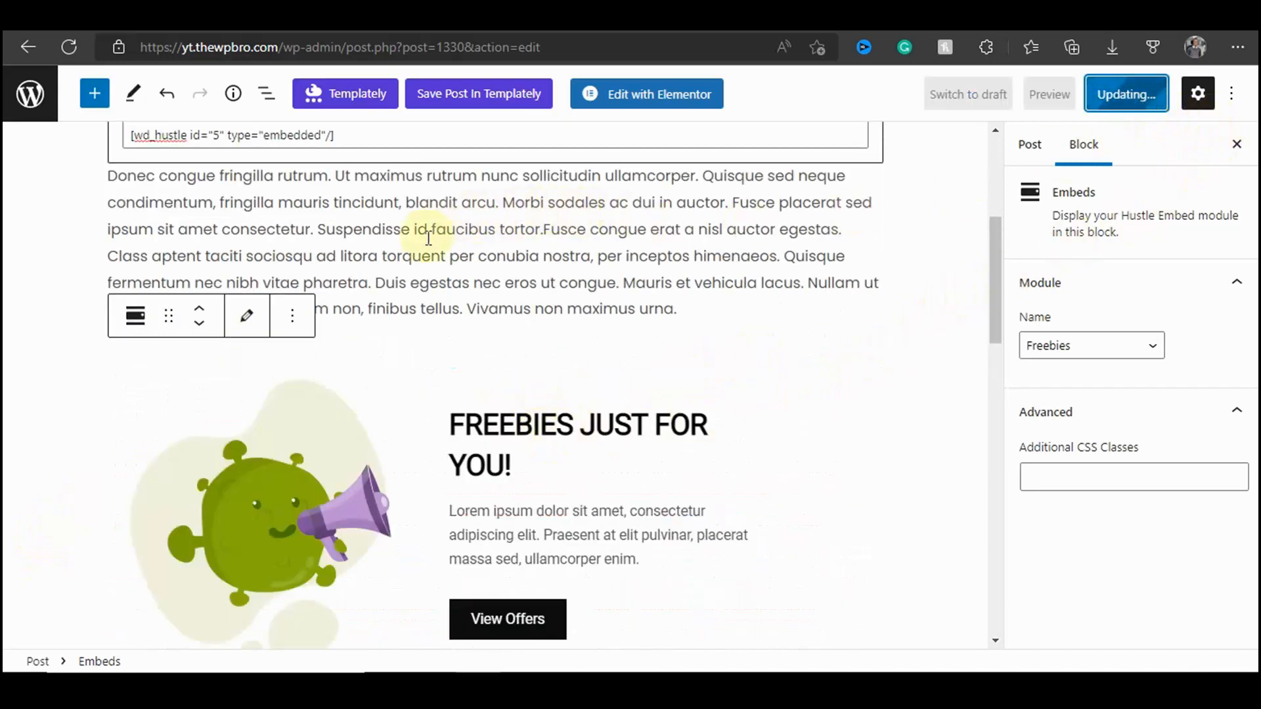
click(181, 614)
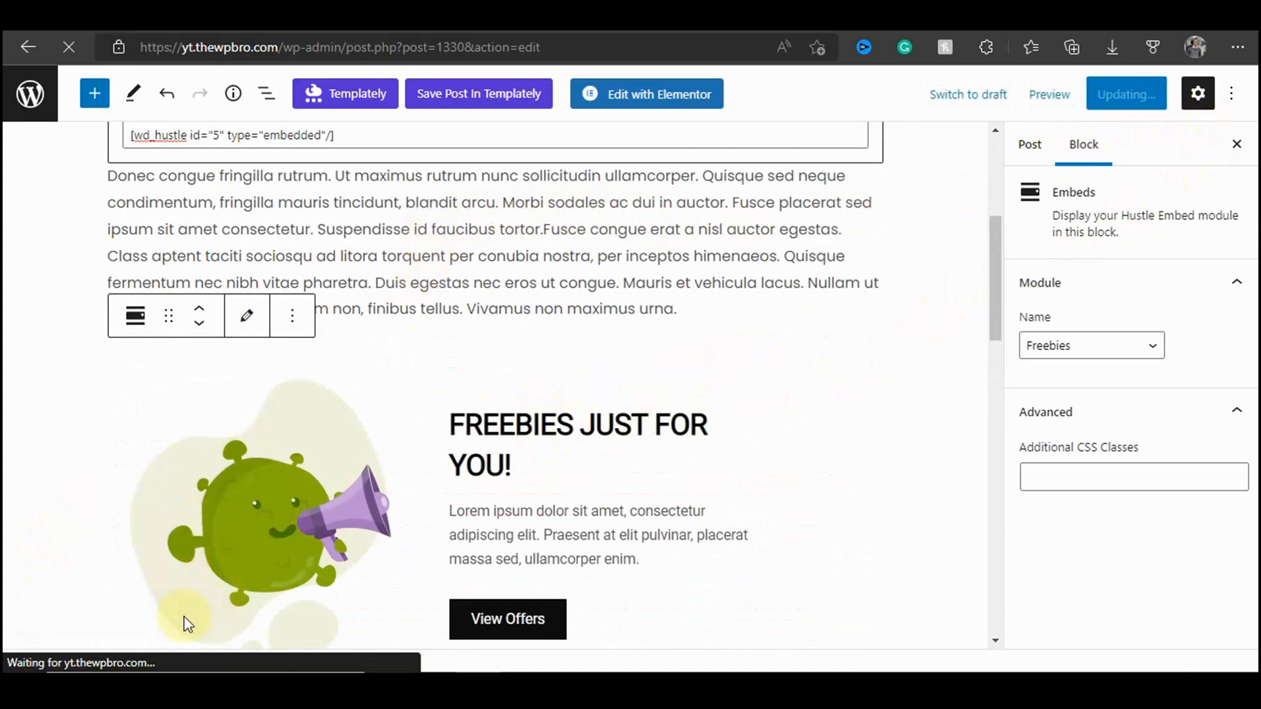
scroll(148, 555, down, 4)
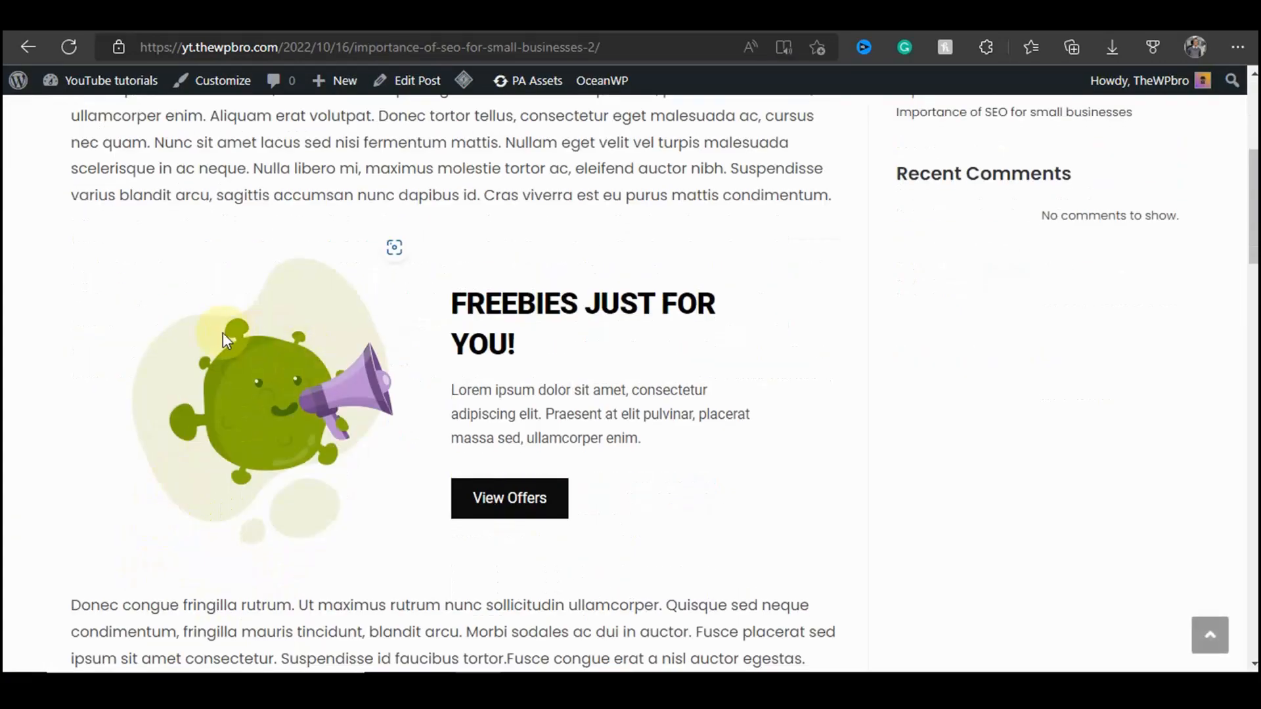
scroll(650, 444, down, 8)
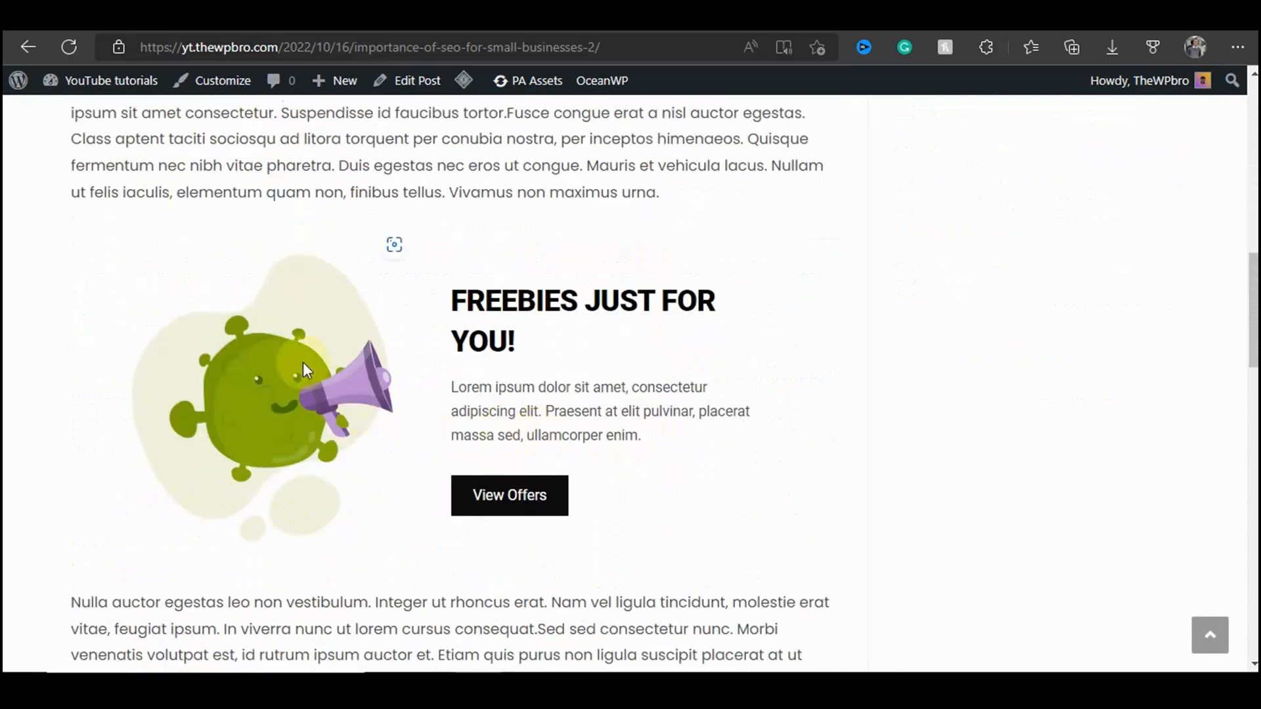
scroll(562, 381, down, 12)
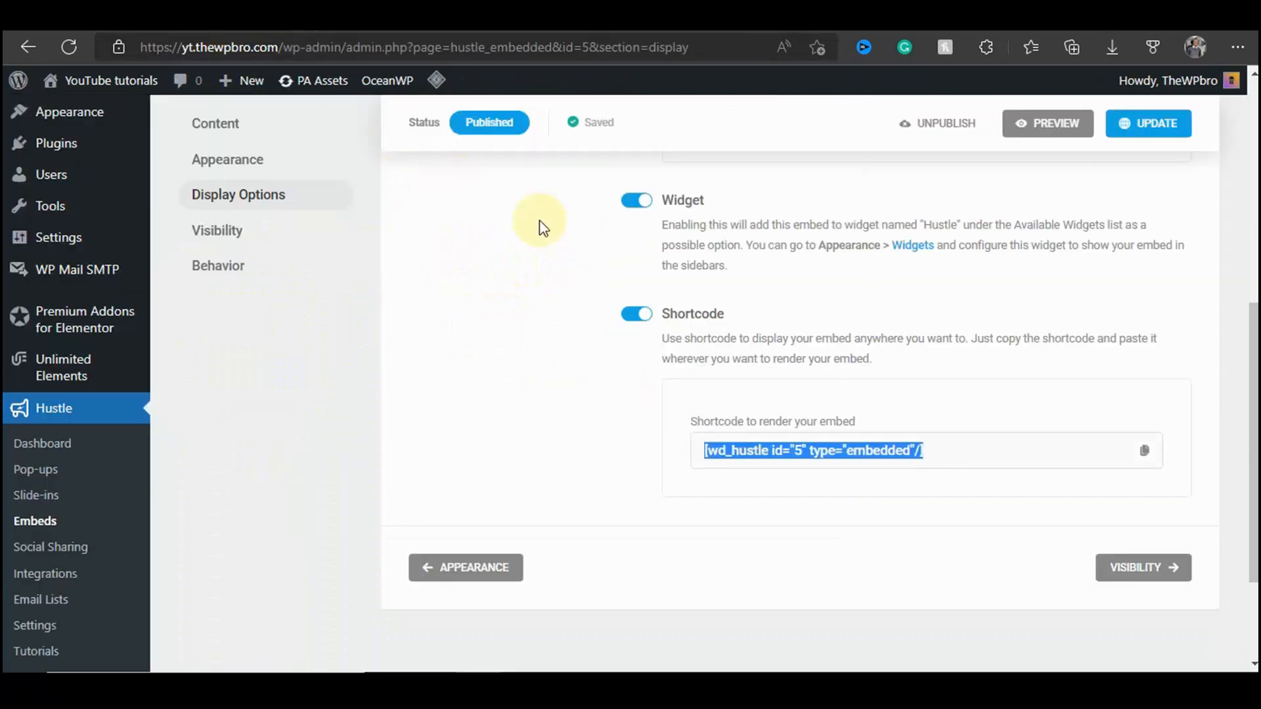
Step: Compare the inline Display Options with the Freebies embed below the live post's content and try its View Offers button
scroll(698, 265, up, 8)
scroll(552, 338, down, 2)
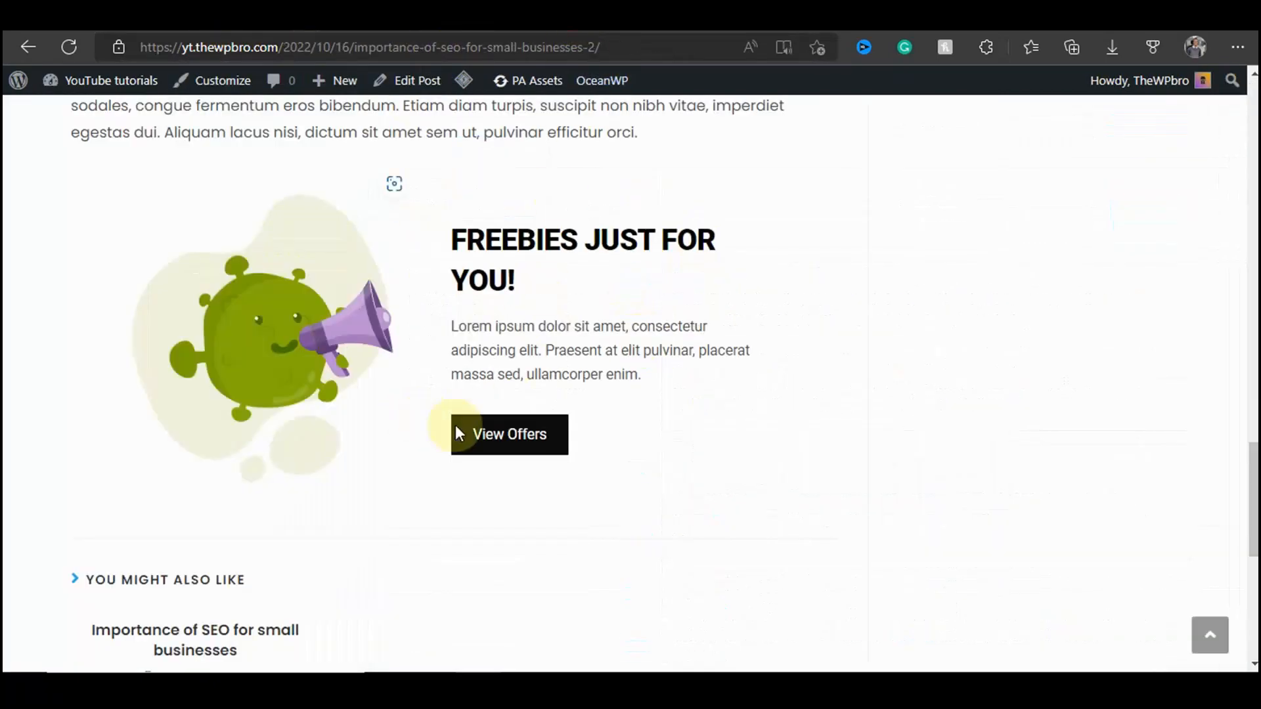
scroll(455, 424, down, 3)
scroll(887, 360, up, 2)
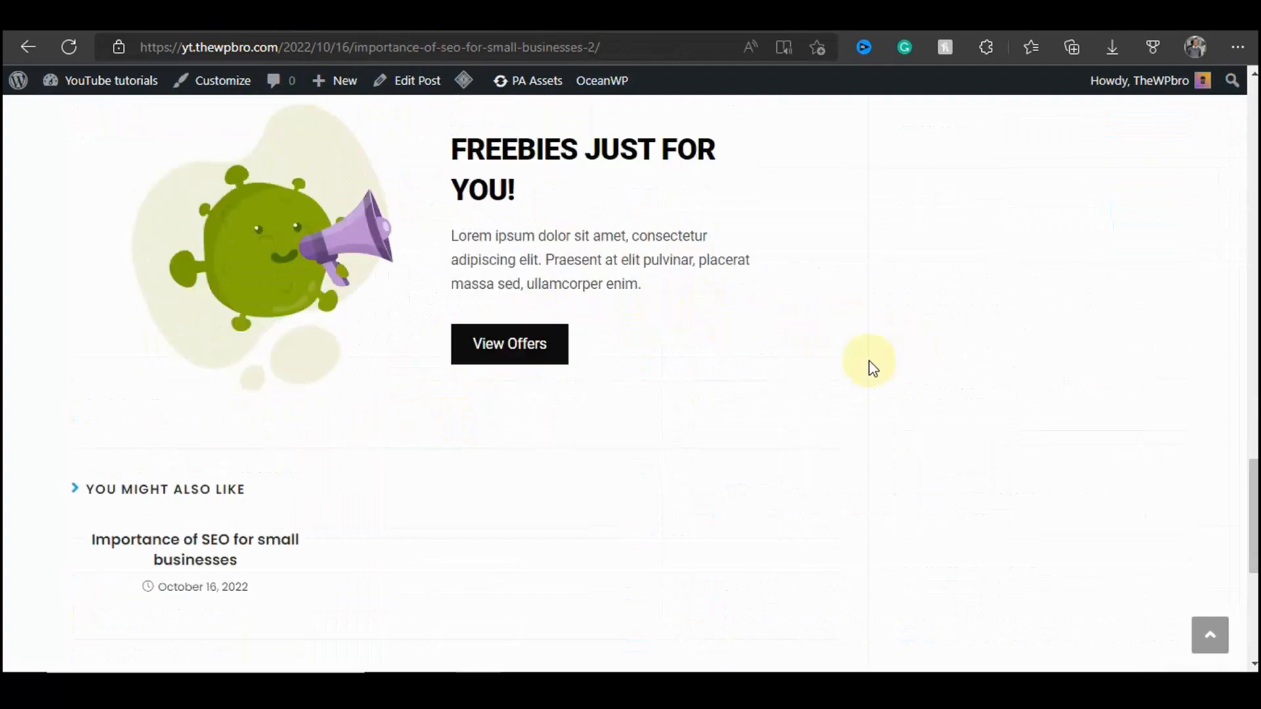
scroll(441, 266, up, 3)
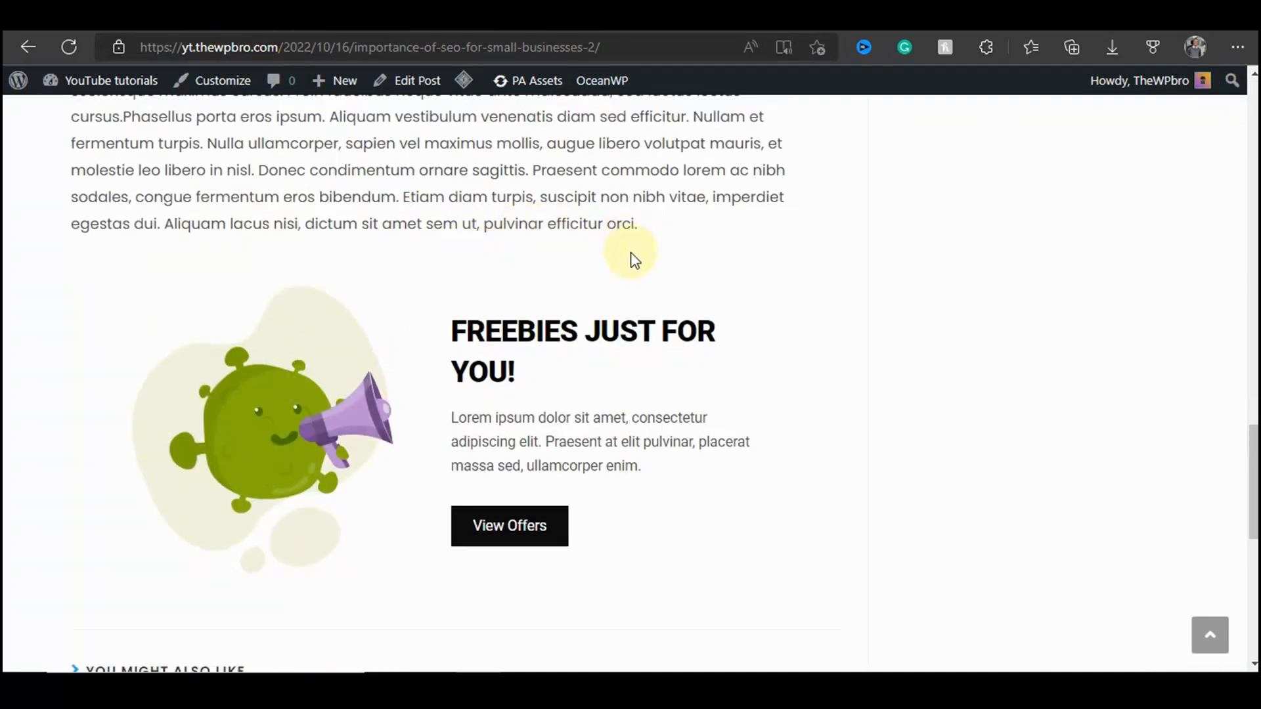
scroll(479, 254, up, 8)
scroll(453, 281, down, 6)
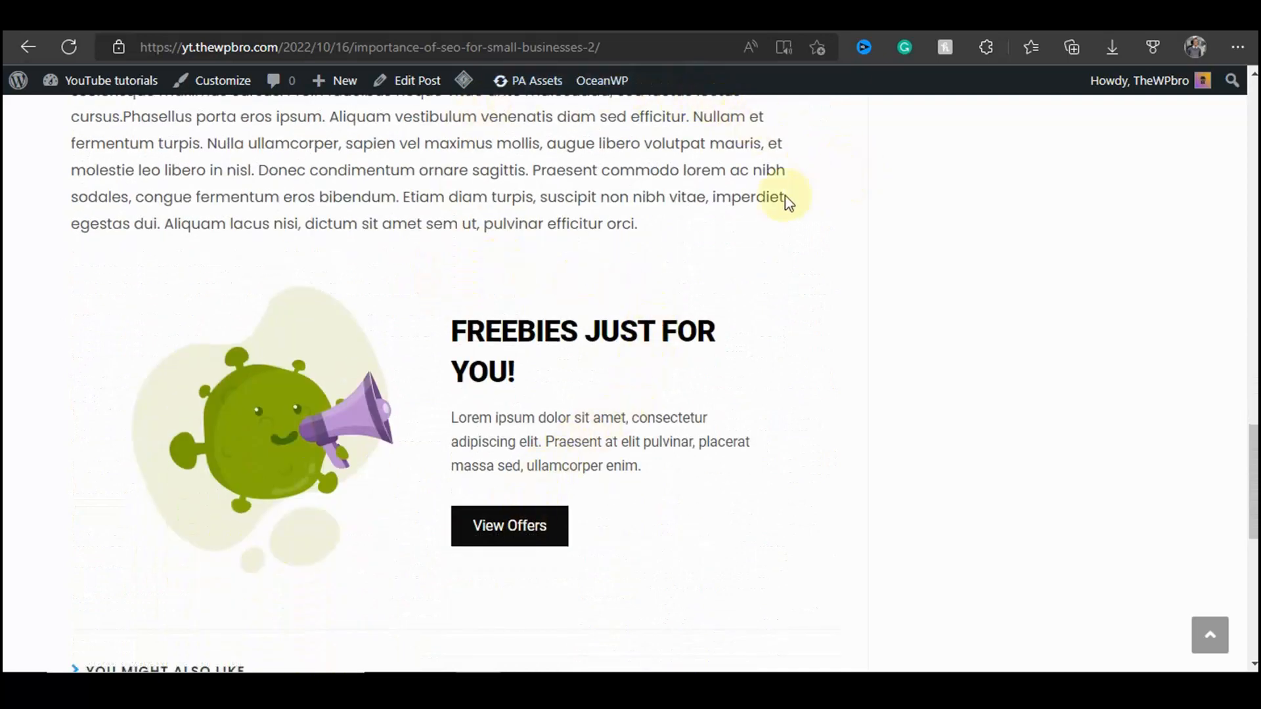
scroll(1146, 314, down, 2)
scroll(1146, 314, down, 2)
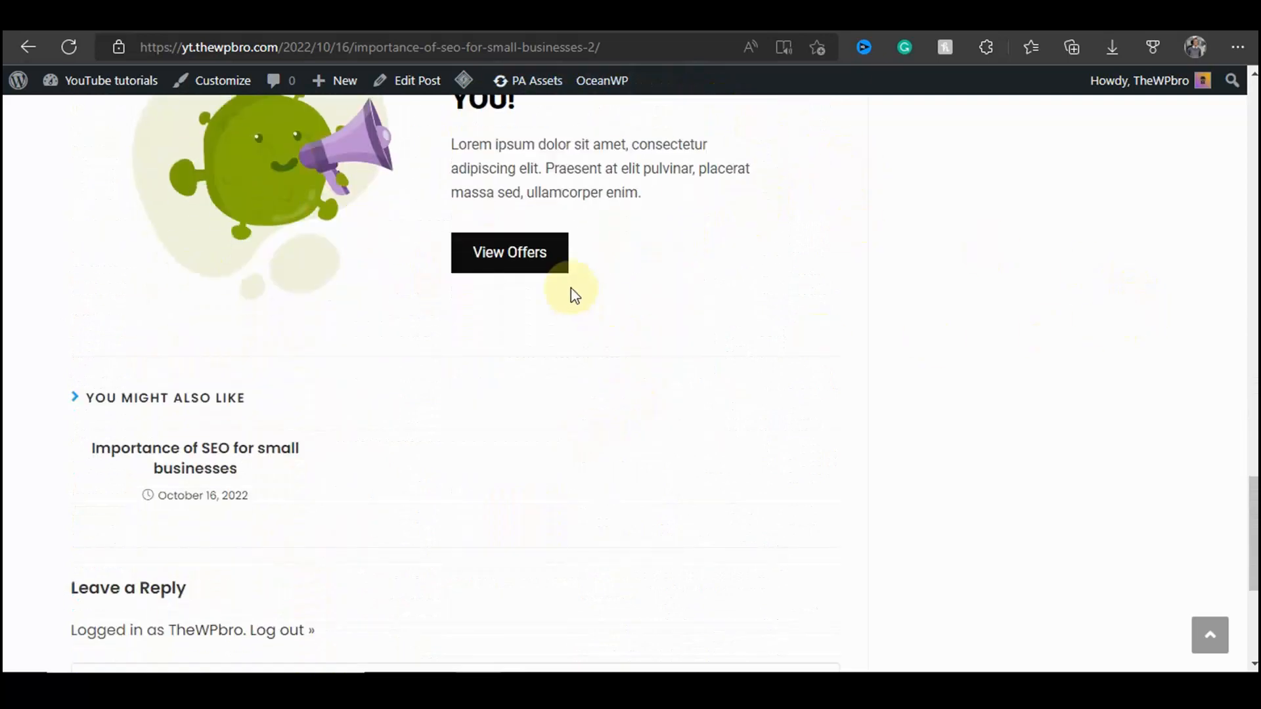
click(517, 259)
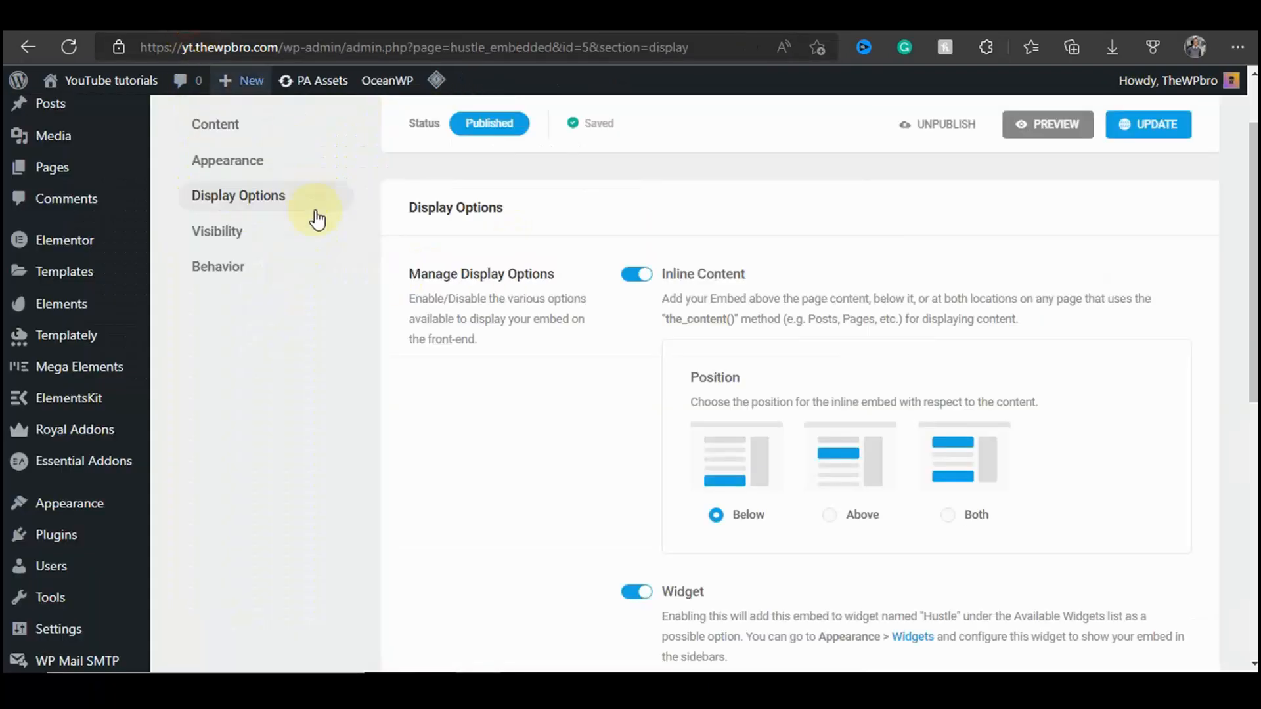
Step: Create a new Hustle social sharing module named "Social Sharing"
scroll(296, 263, down, 7)
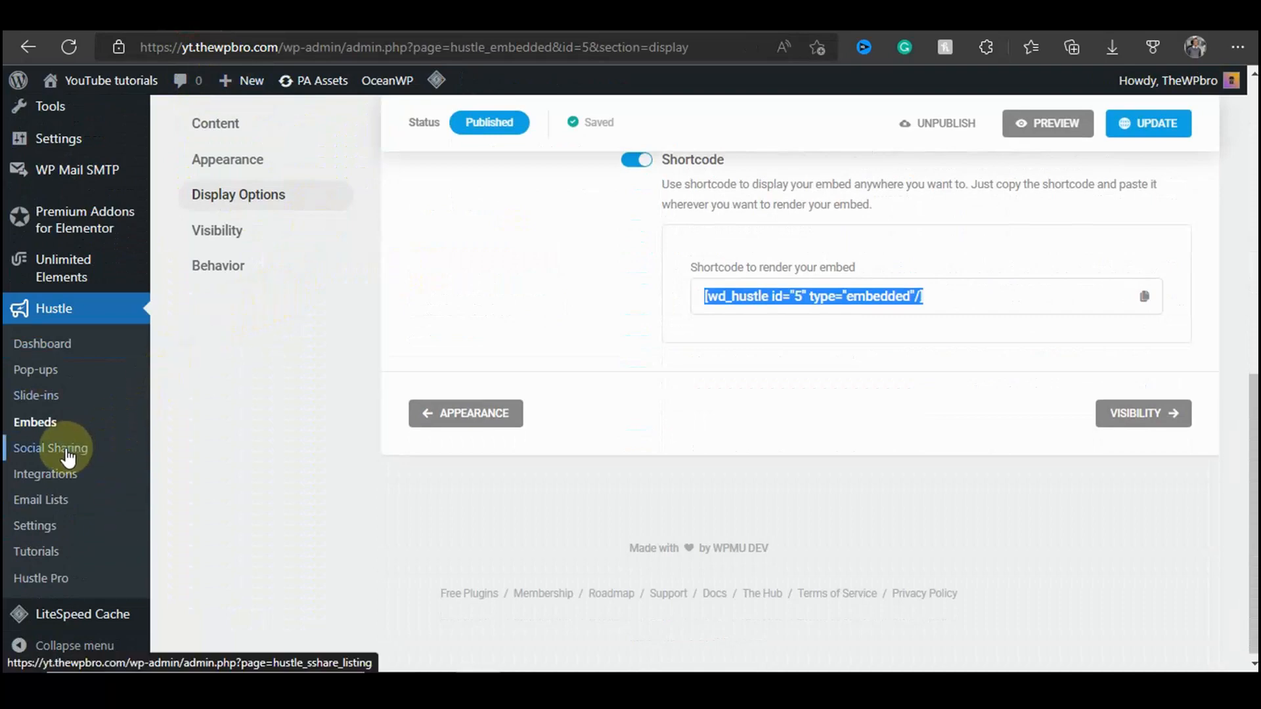
click(68, 453)
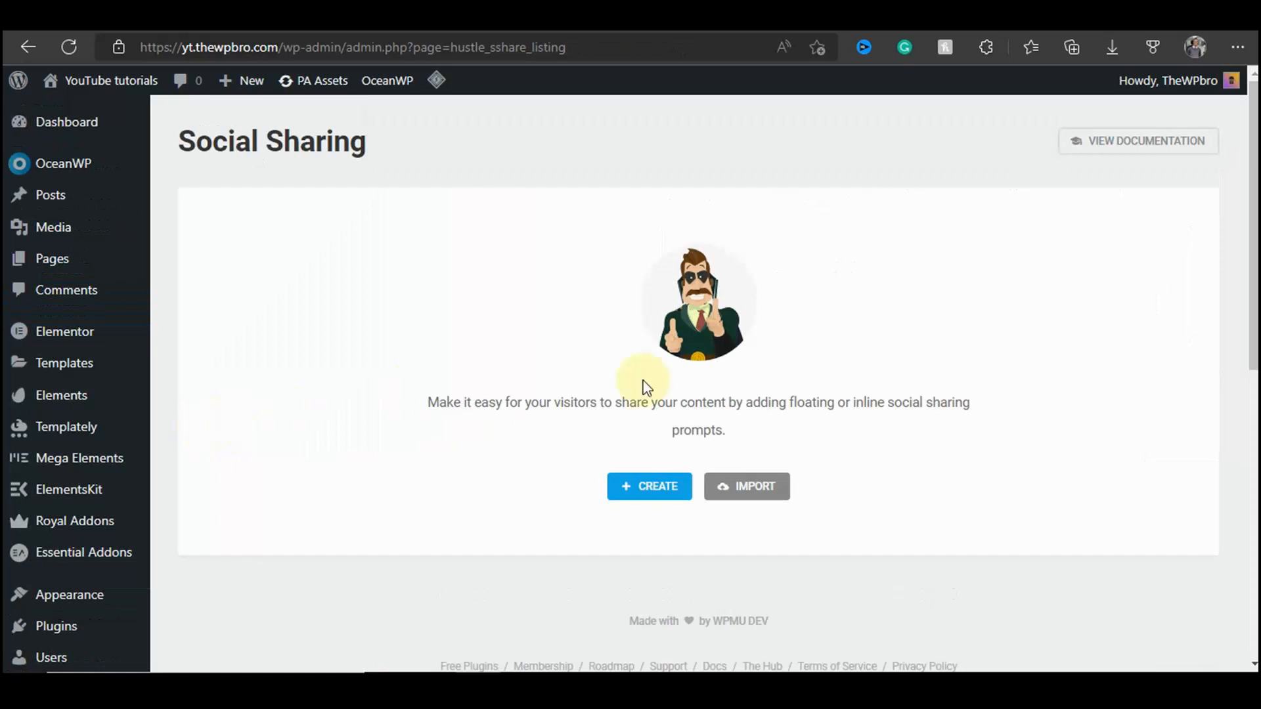
drag(673, 403, 772, 400)
click(840, 400)
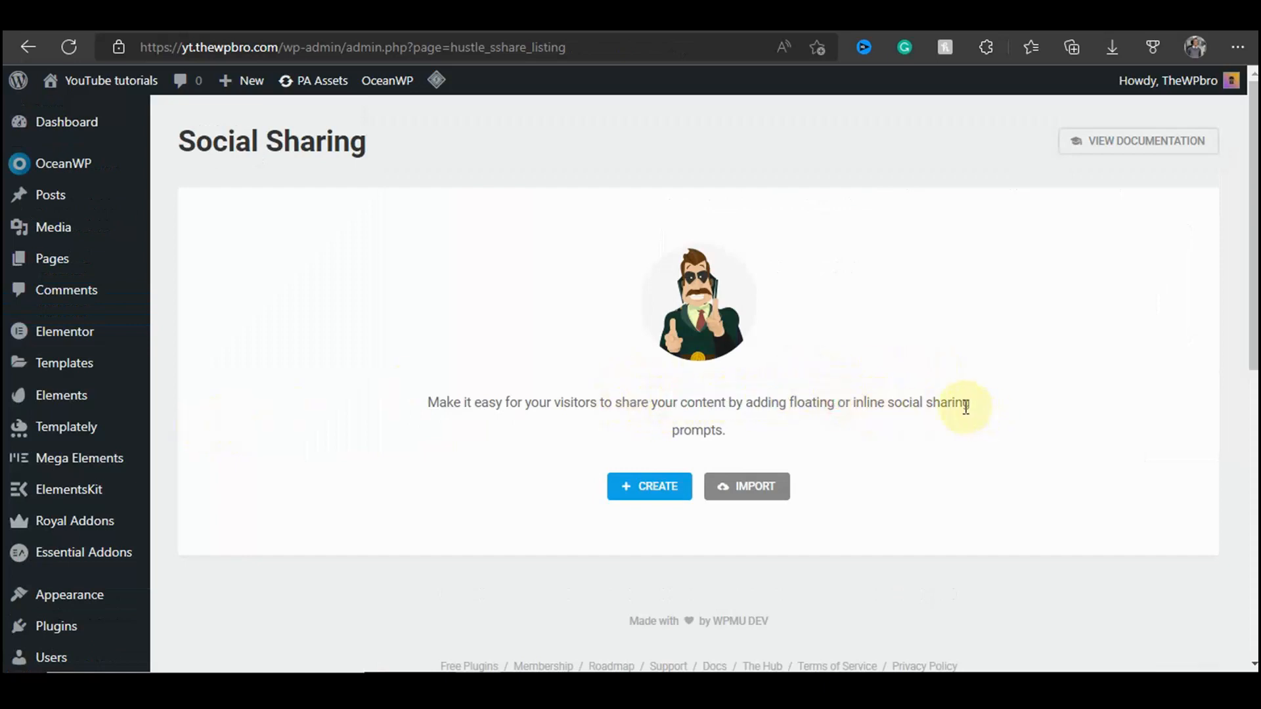
click(656, 484)
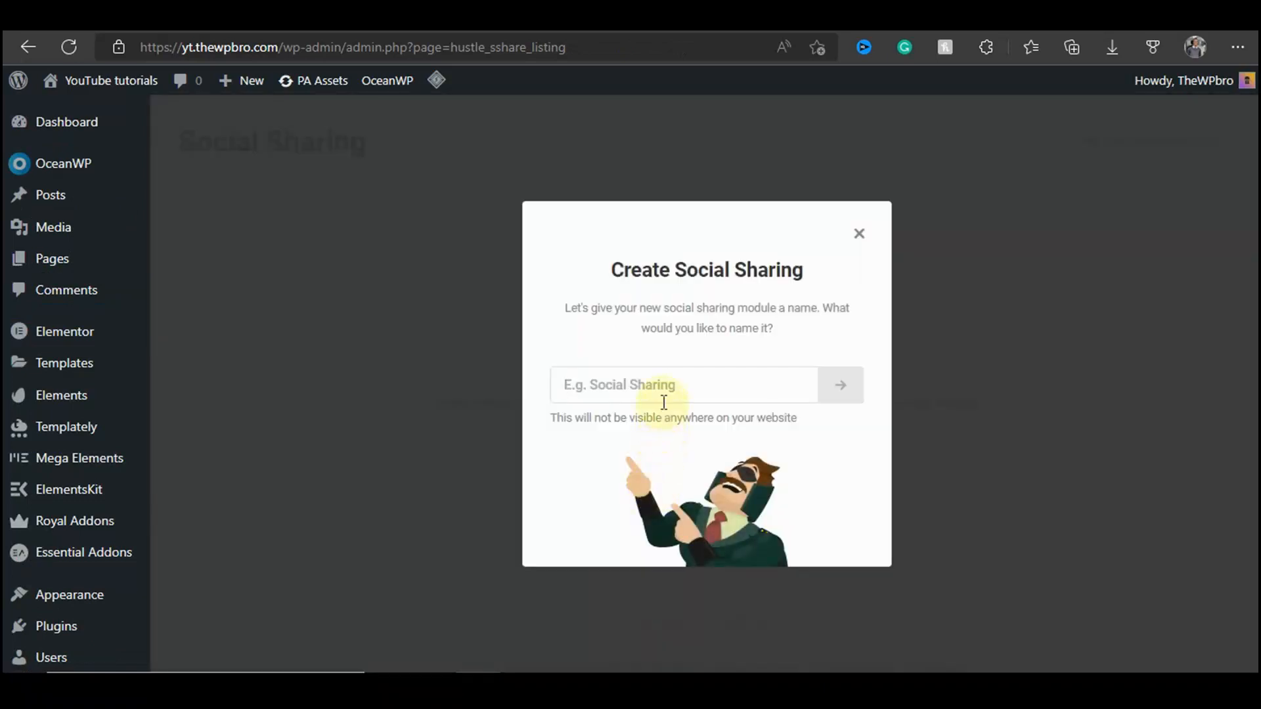
text(Sco)
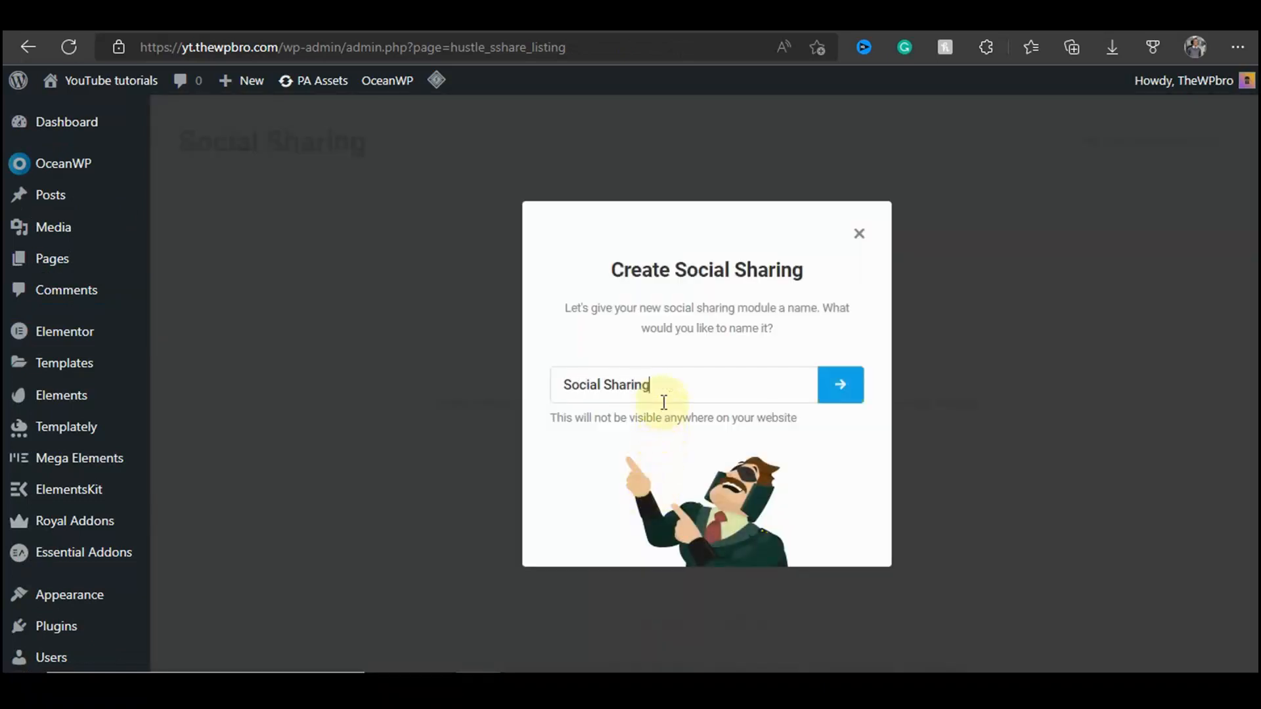
click(837, 383)
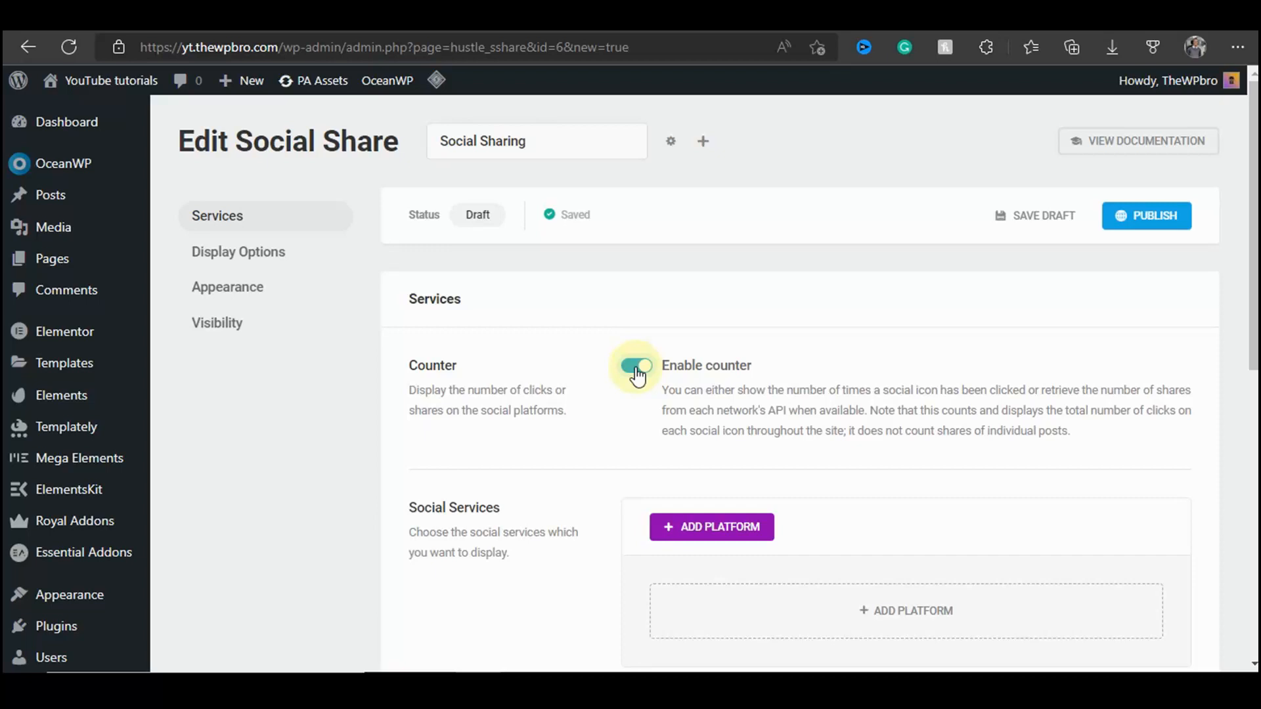
Step: Add Facebook, Twitter and Email as platforms in the module's social services
scroll(637, 374, down, 3)
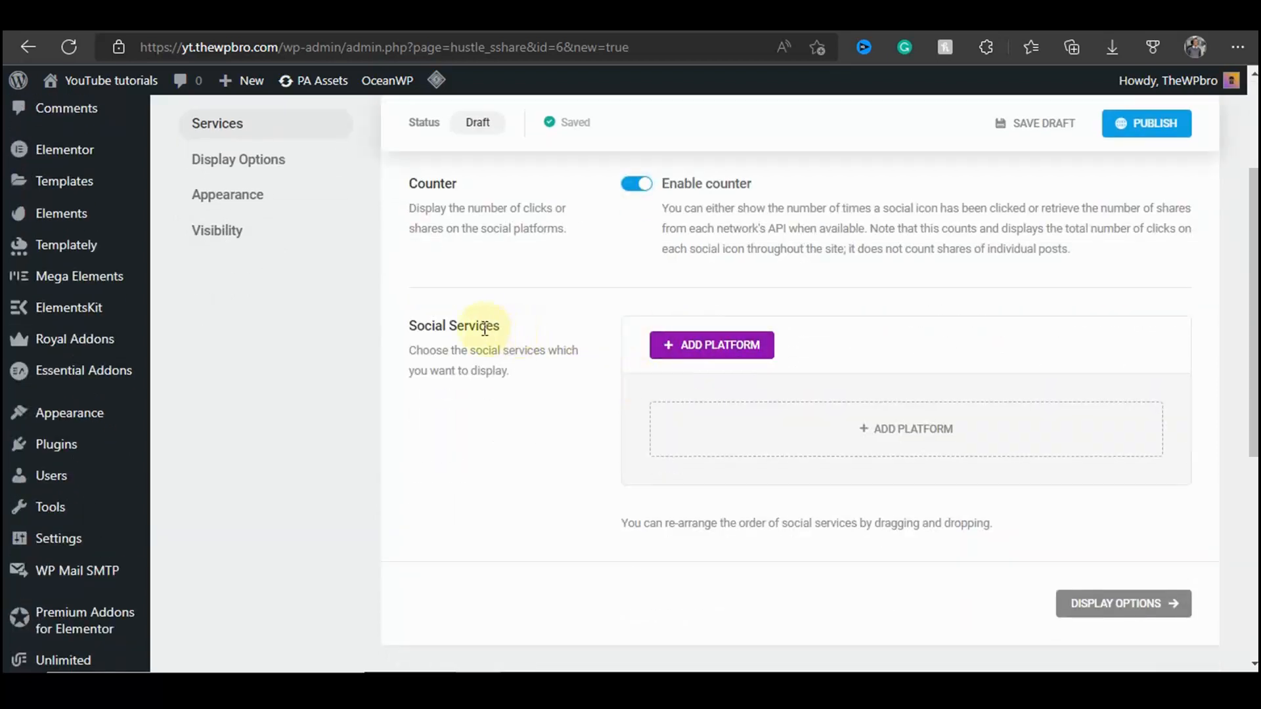
click(706, 348)
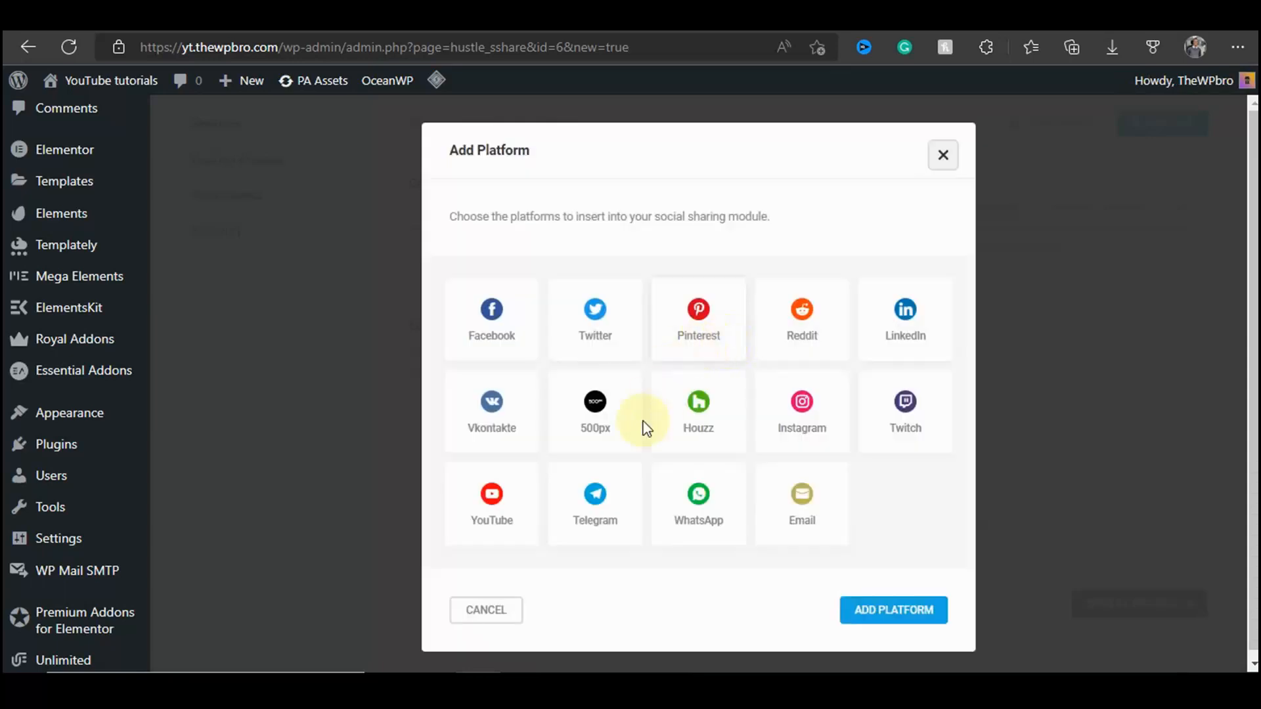
click(510, 355)
click(634, 341)
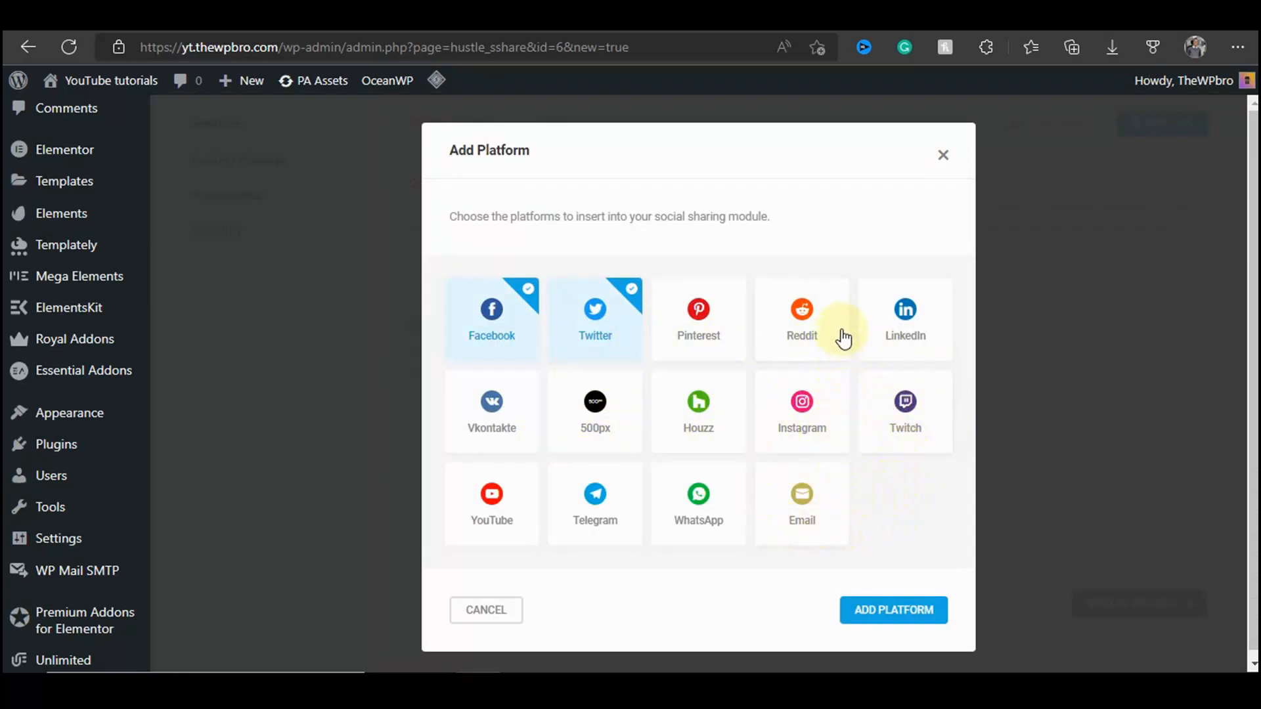
click(805, 358)
click(807, 507)
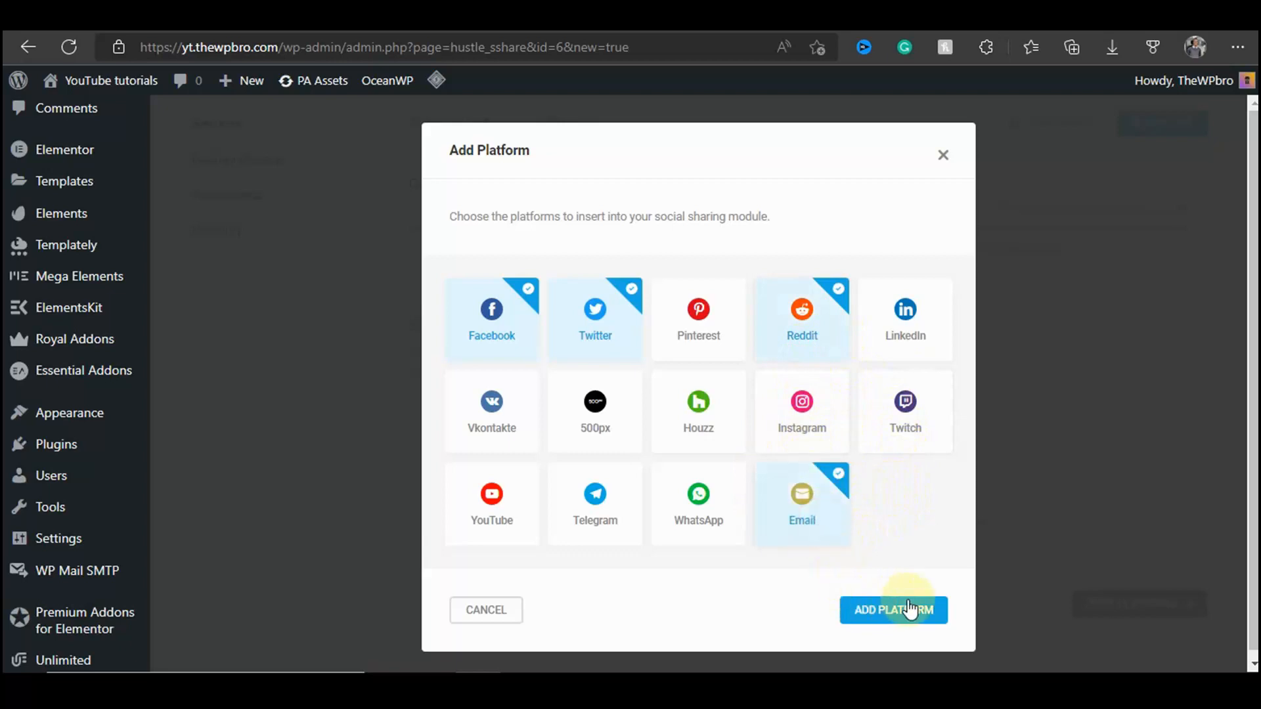
click(814, 324)
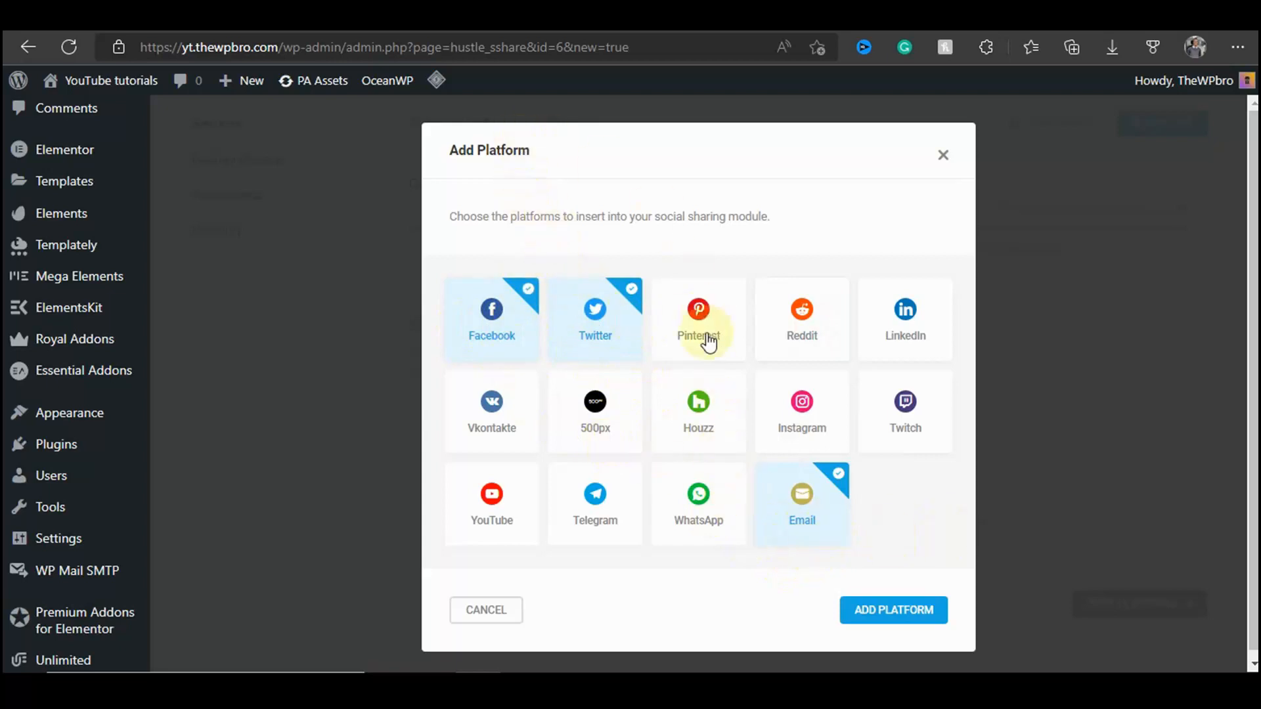
scroll(854, 420, down, 1)
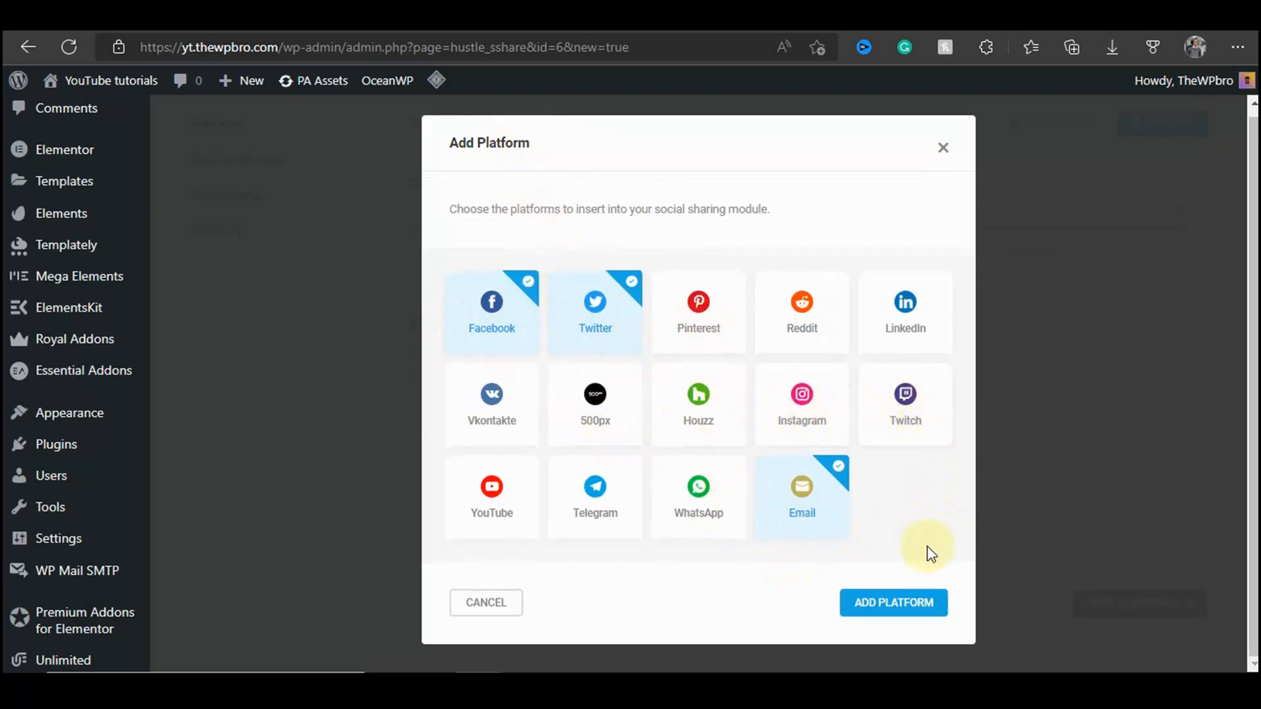
click(894, 601)
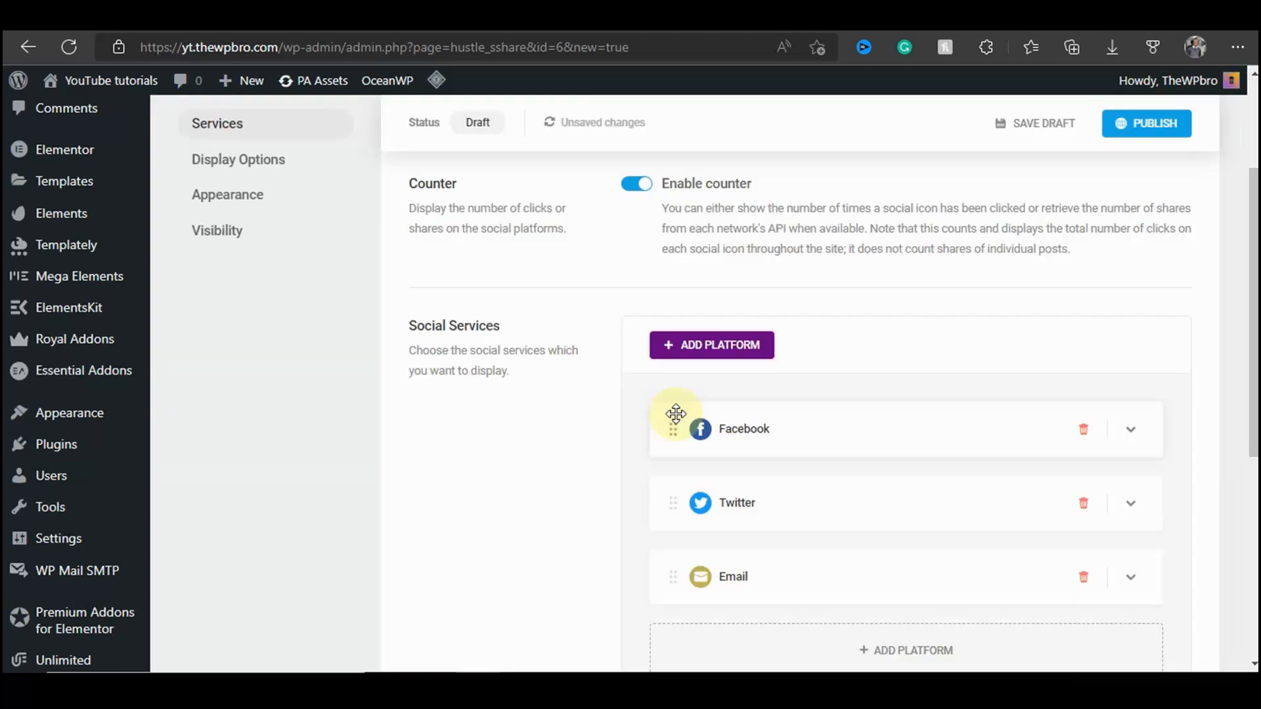
Step: Review the counter and custom URL settings of the Facebook platform, leaving them as they are
click(1131, 430)
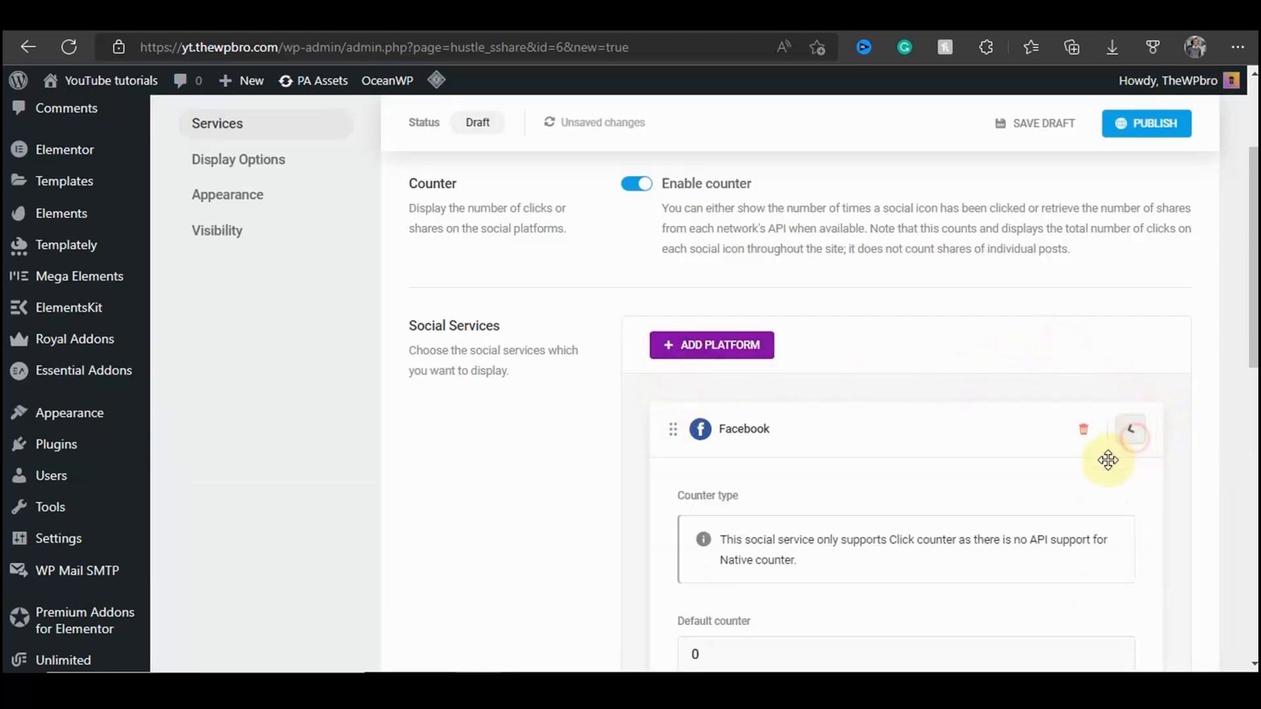
scroll(746, 437, down, 4)
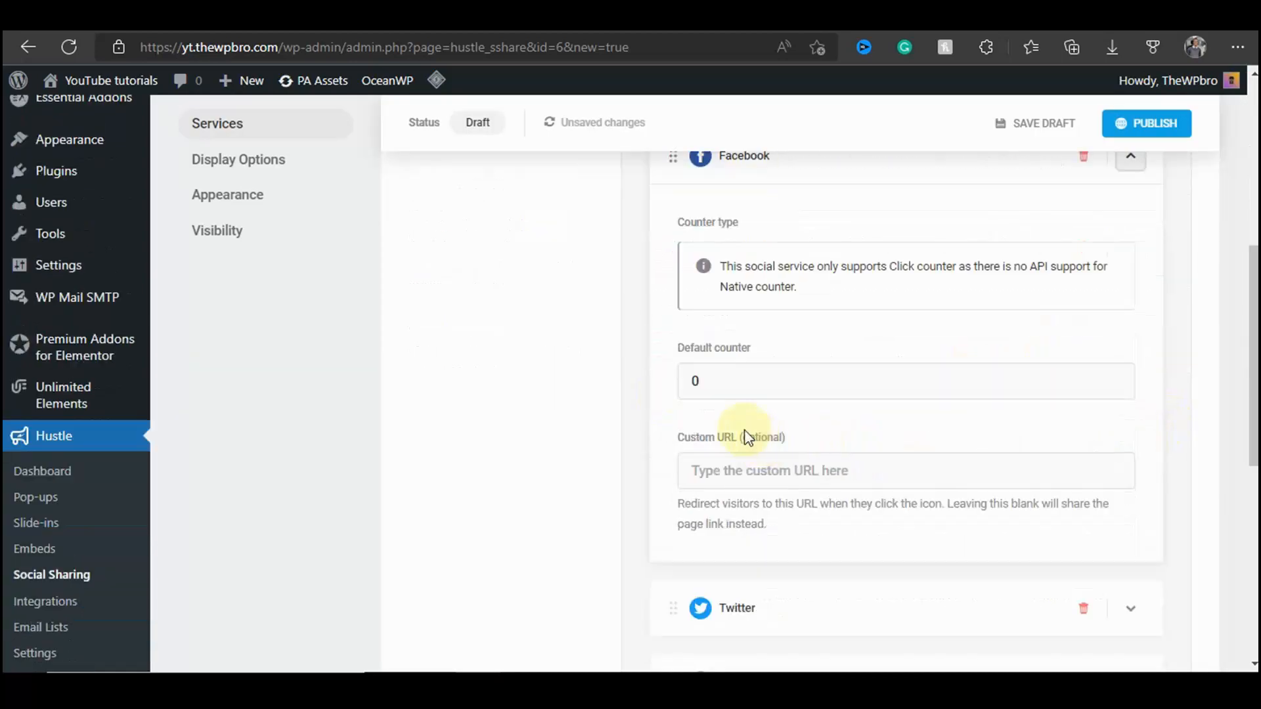
scroll(811, 402, up, 4)
click(1130, 429)
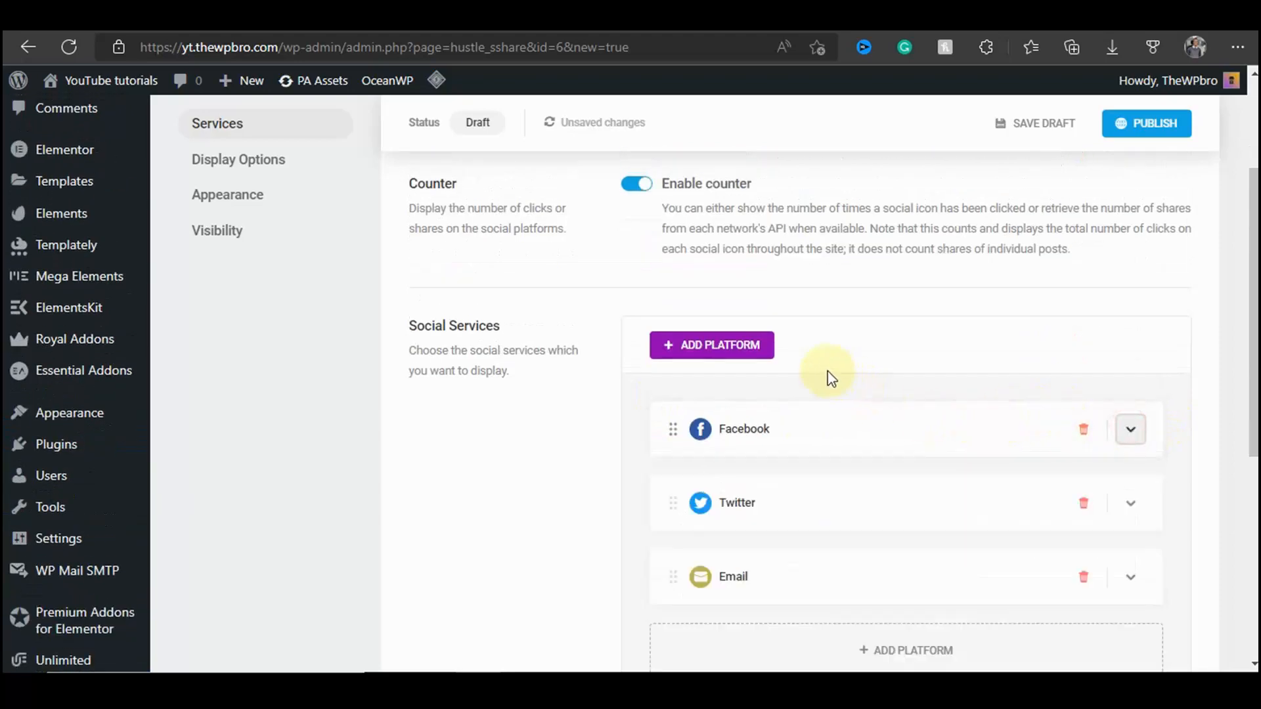
Step: In Display Options, set the desktop floating social bar's horizontal position to Left and check the live blog post's layout
scroll(828, 372, down, 5)
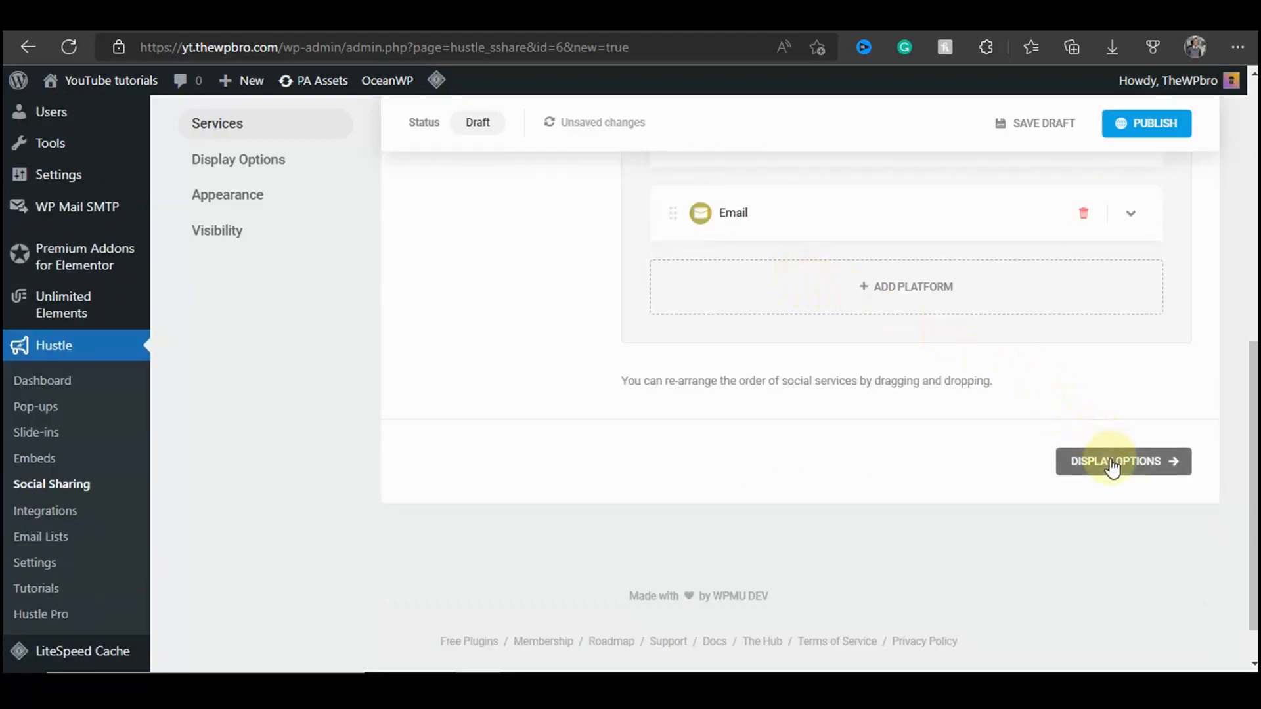
click(1110, 466)
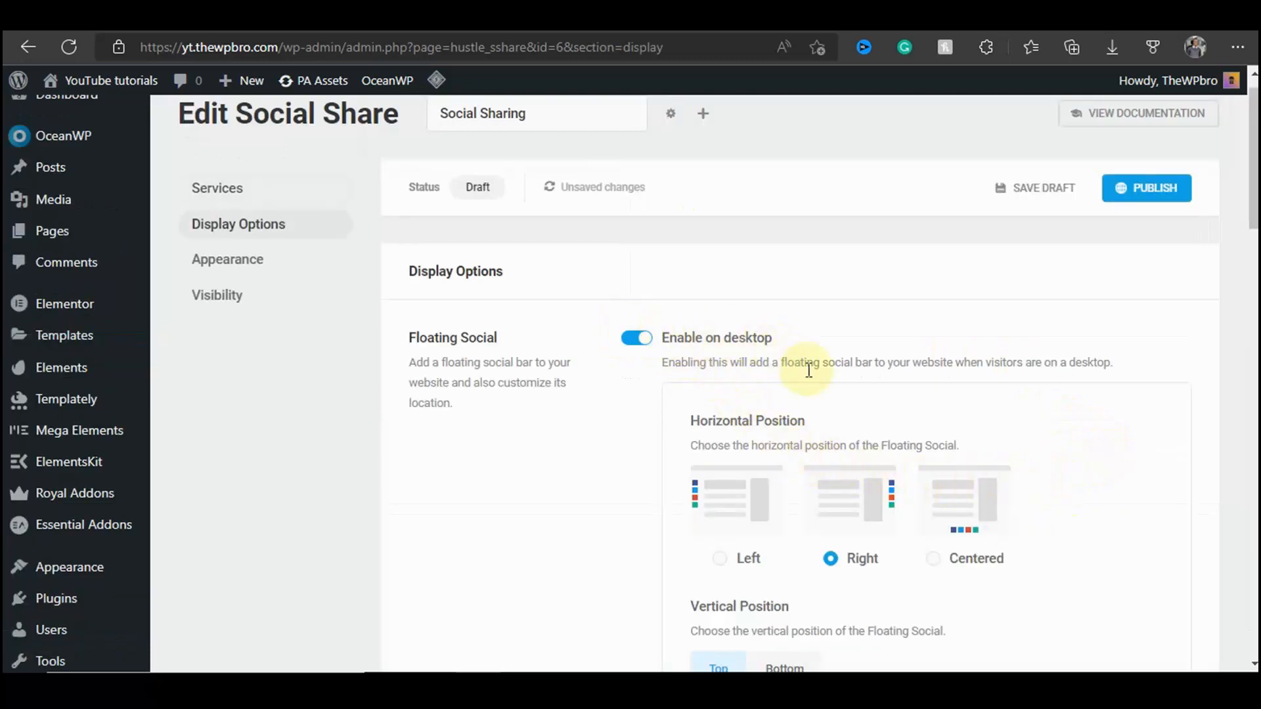
scroll(810, 387, down, 1)
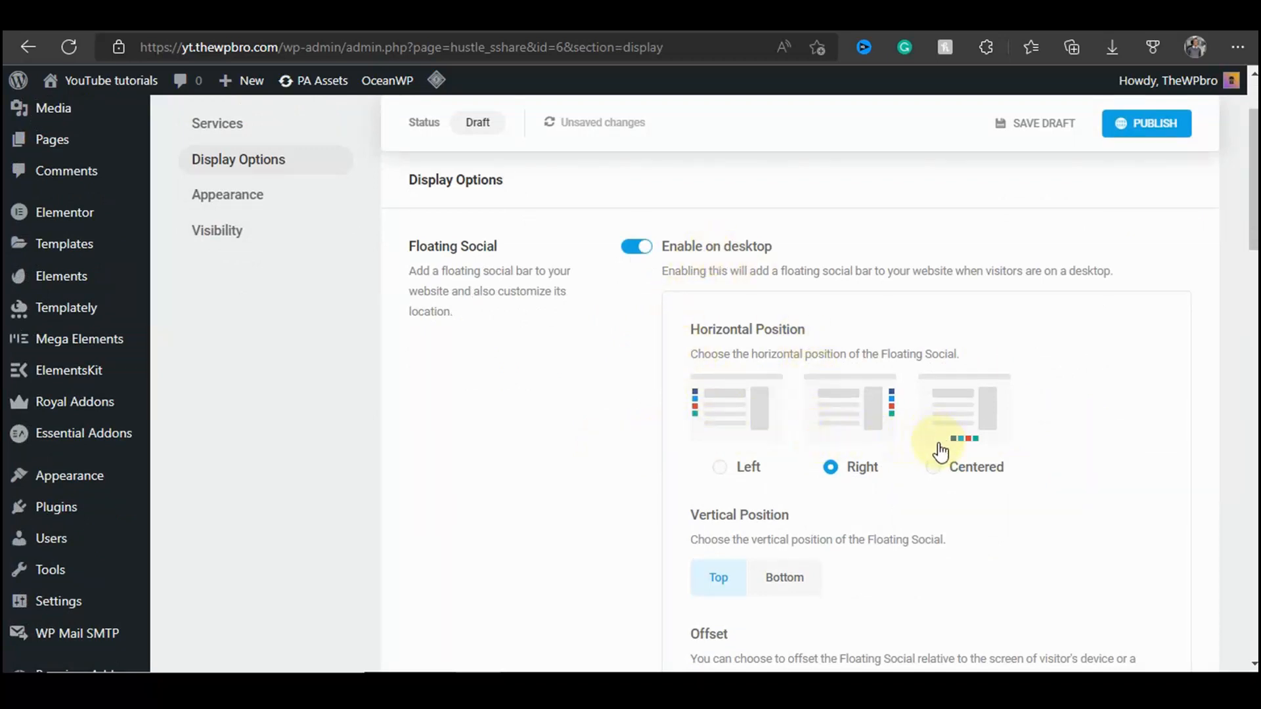
scroll(940, 452, down, 1)
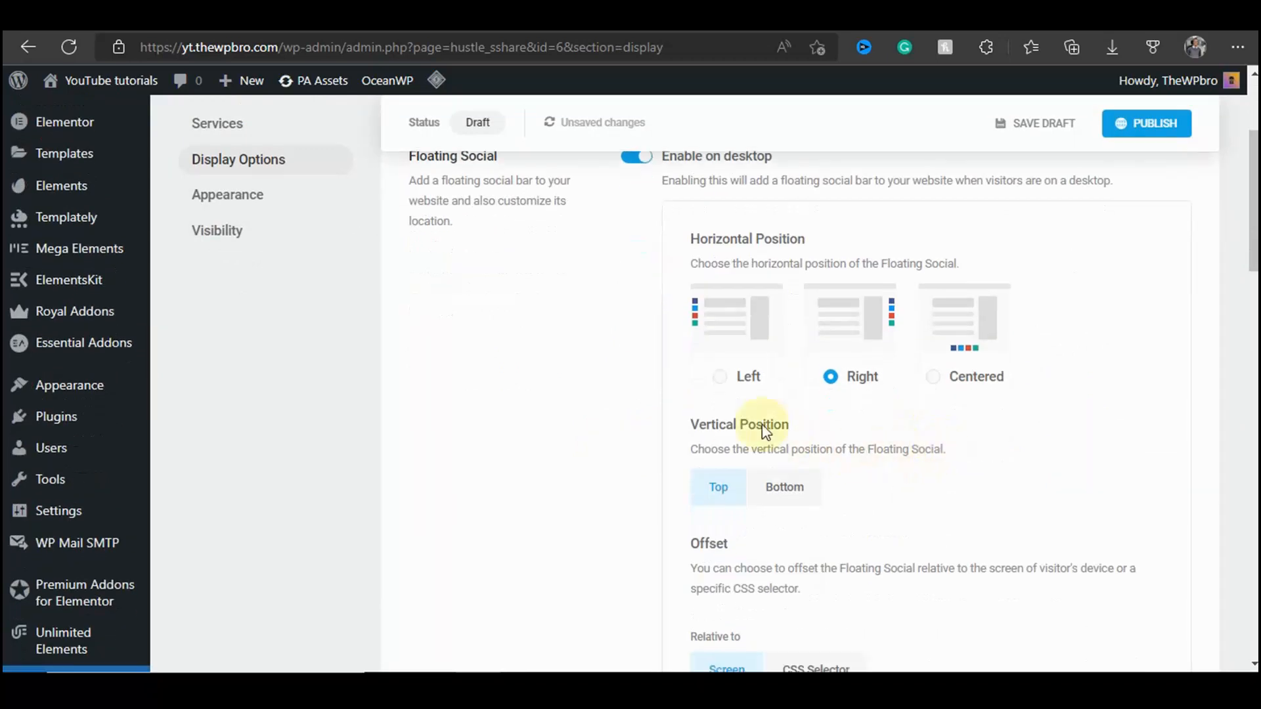
click(719, 378)
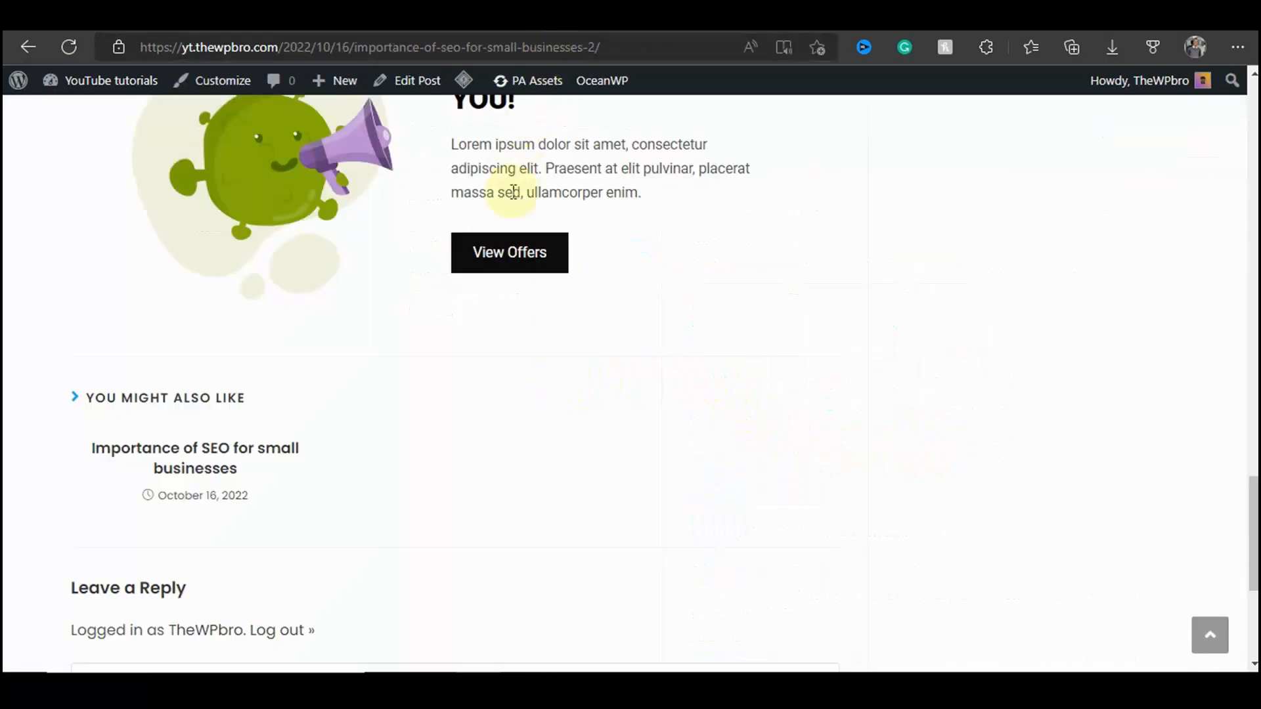
scroll(496, 230, up, 15)
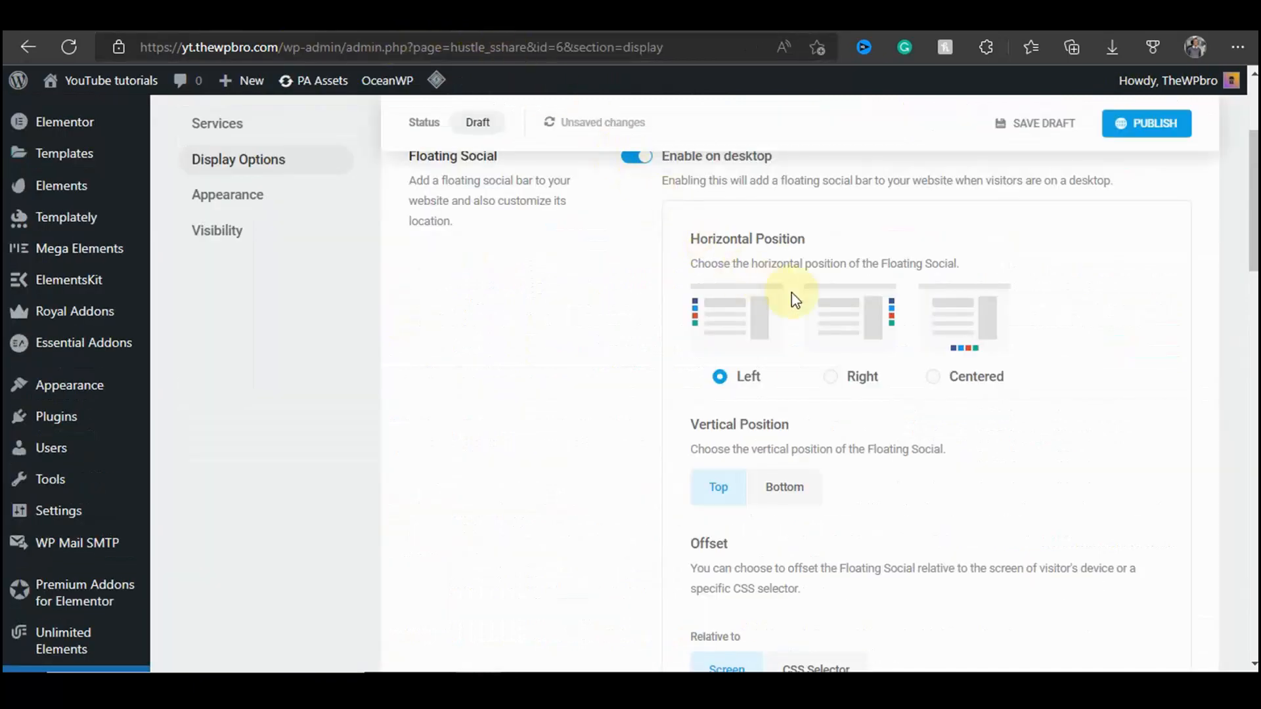
Step: Set the mobile floating social bar's horizontal position to Centered
scroll(815, 316, down, 5)
scroll(815, 333, down, 3)
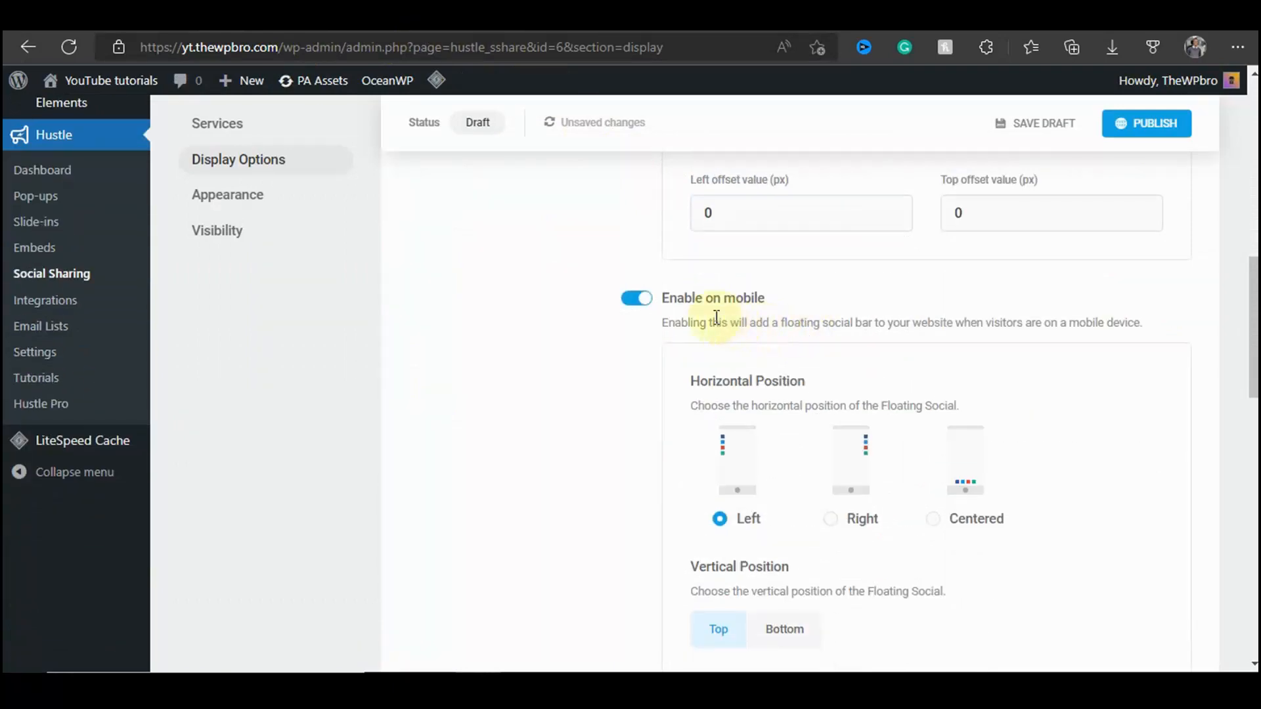
scroll(946, 352, down, 1)
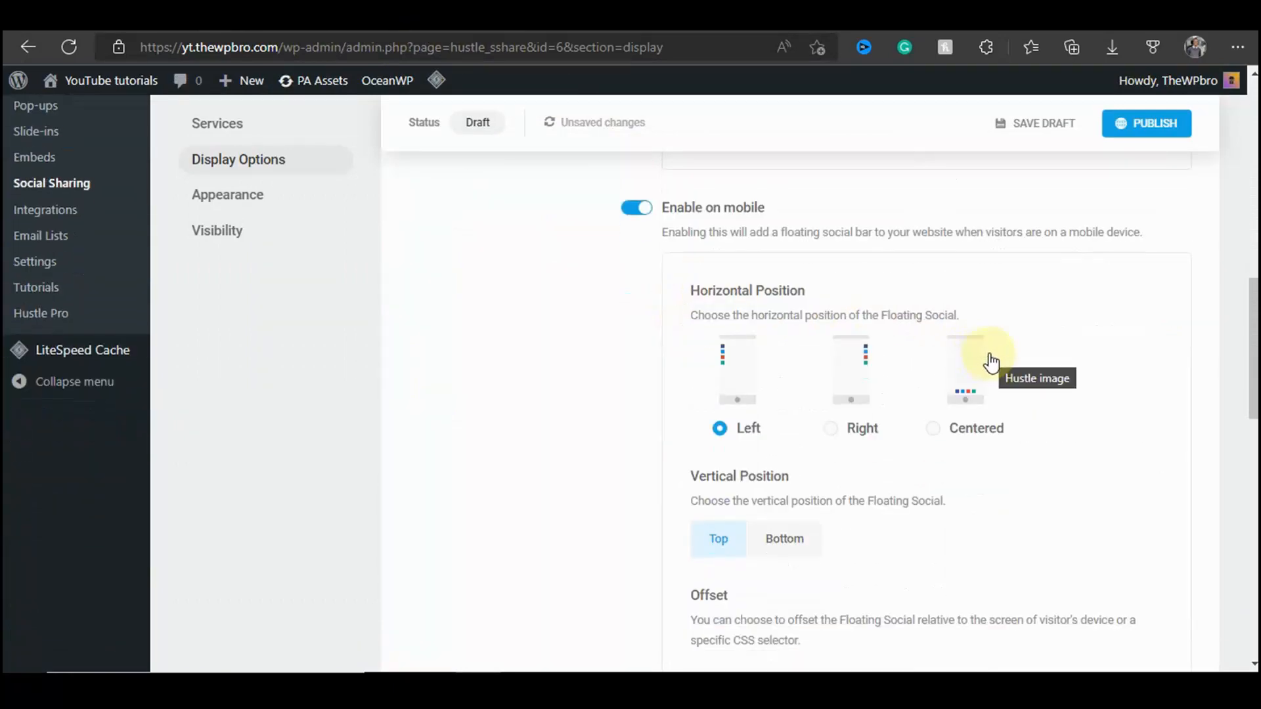
click(934, 427)
scroll(992, 452, down, 1)
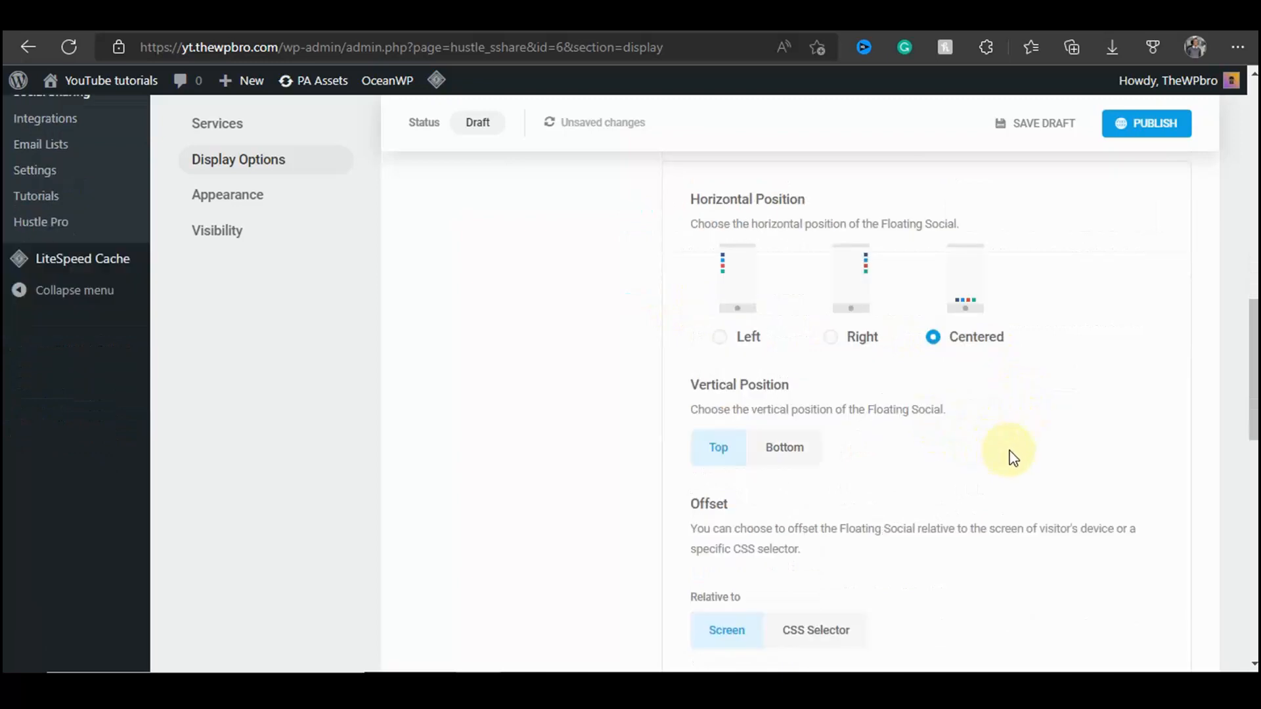
Step: Enable the inline module for posts and pages and set the inline social bar's position to Both
scroll(1014, 458, down, 2)
scroll(1011, 455, down, 3)
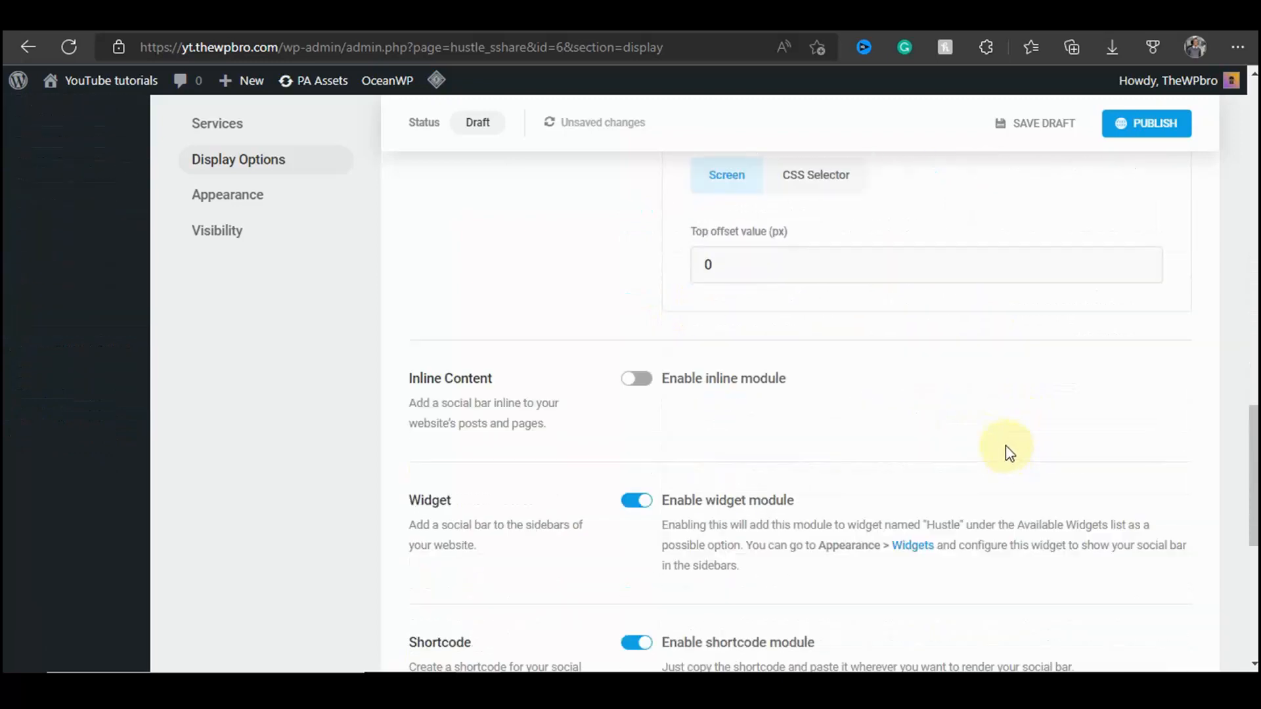
scroll(976, 433, down, 1)
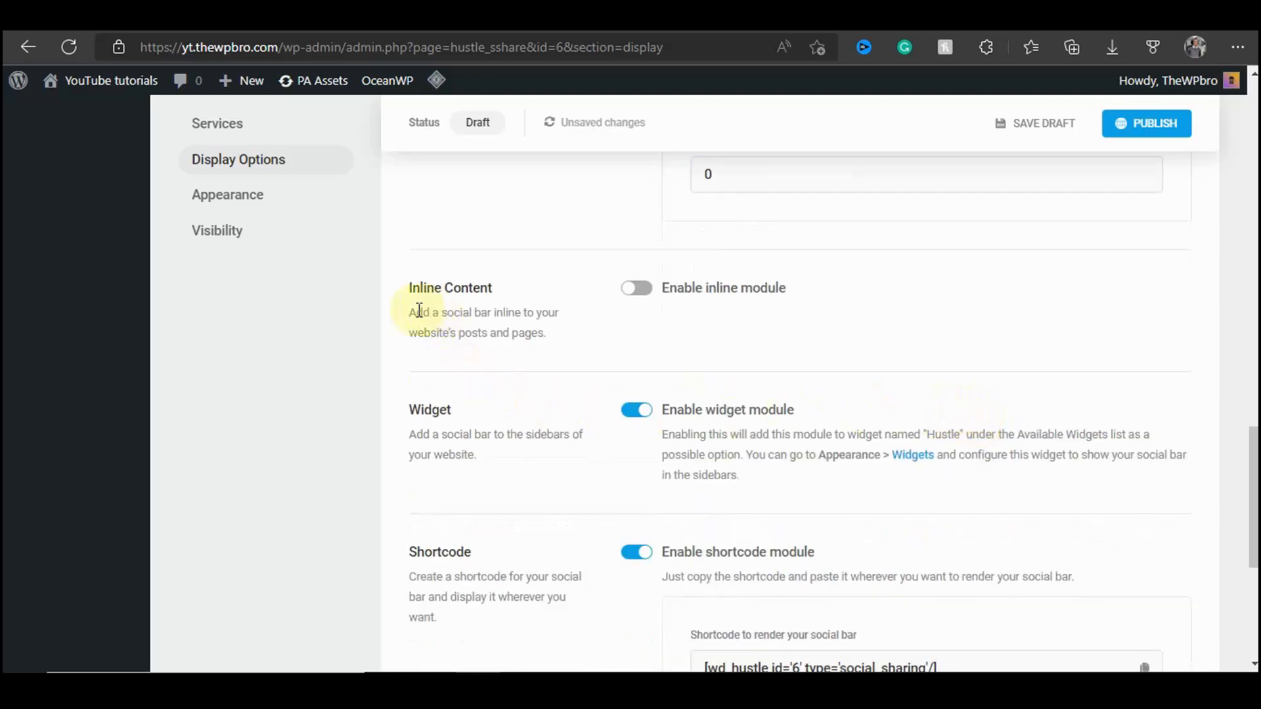
drag(415, 312, 524, 332)
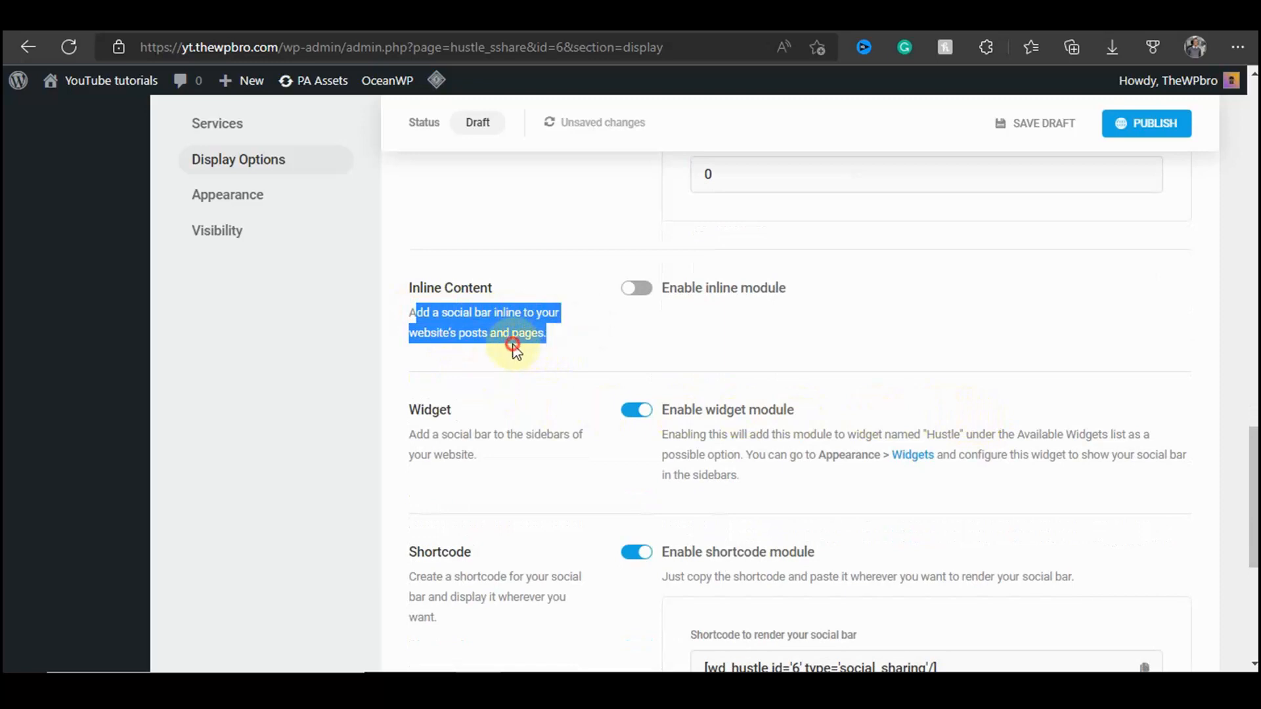
click(591, 341)
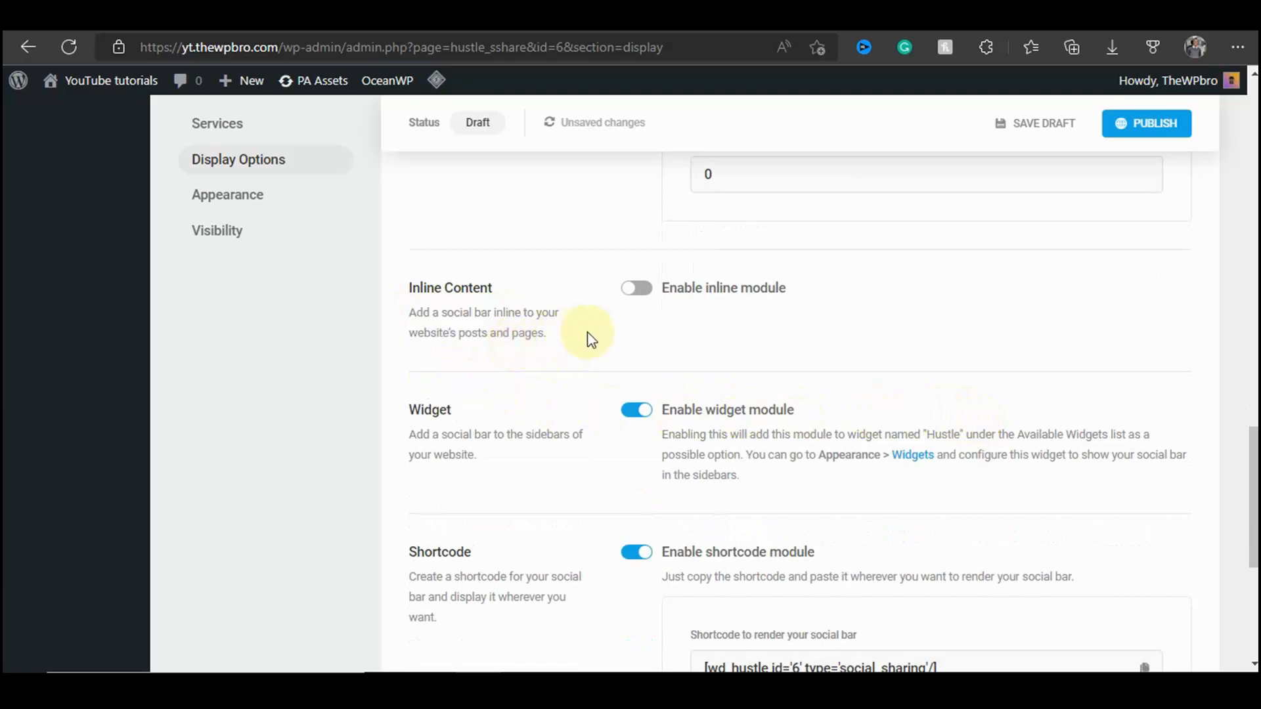
click(636, 289)
scroll(657, 368, down, 3)
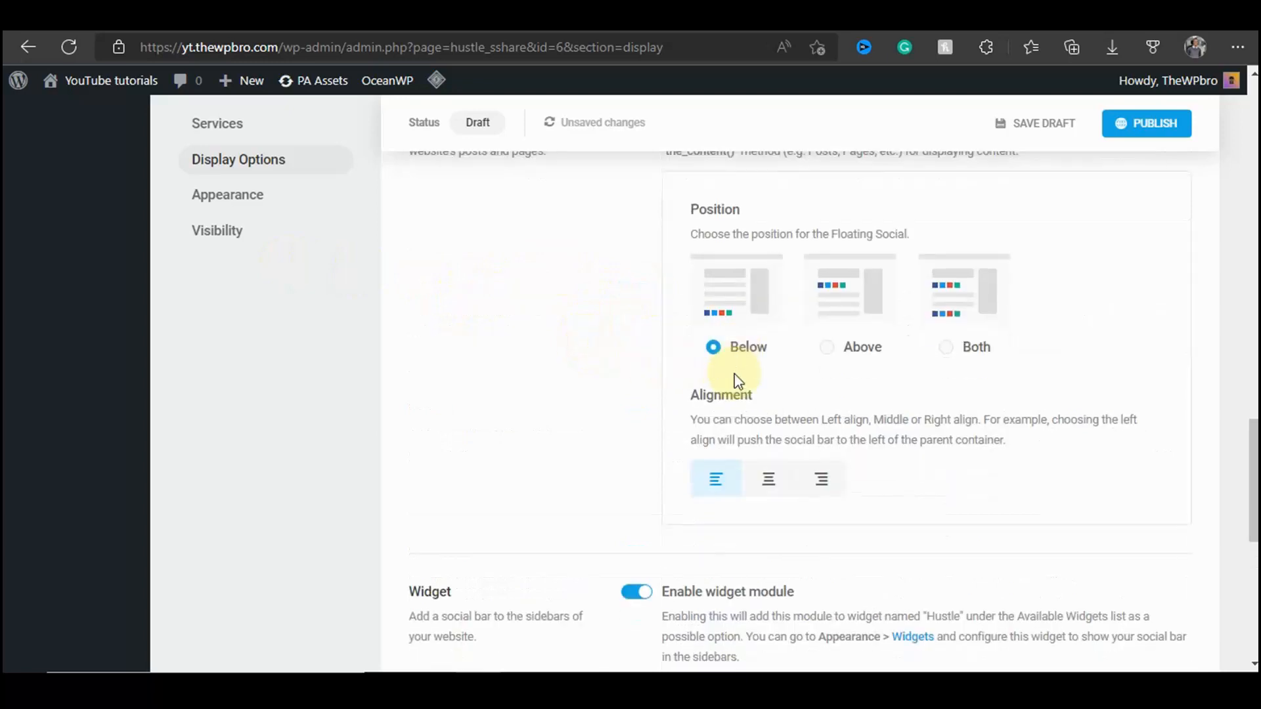
scroll(804, 310, up, 1)
scroll(1072, 343, down, 1)
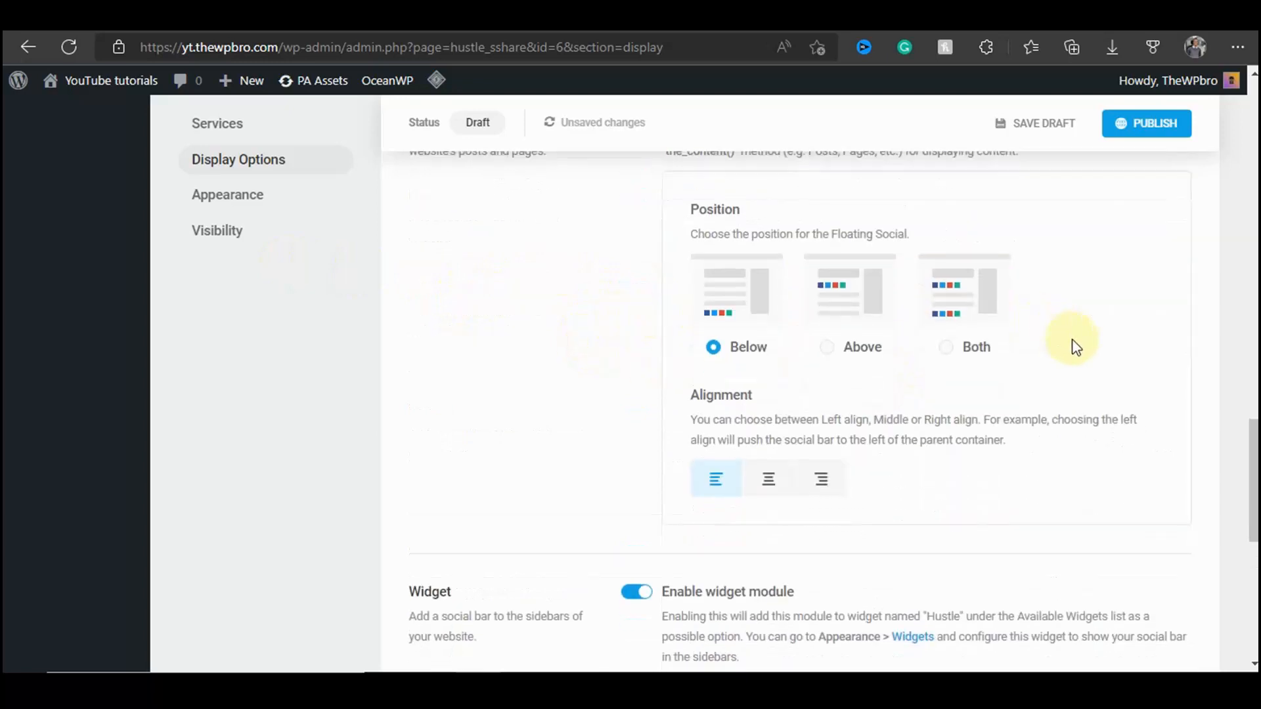
click(946, 348)
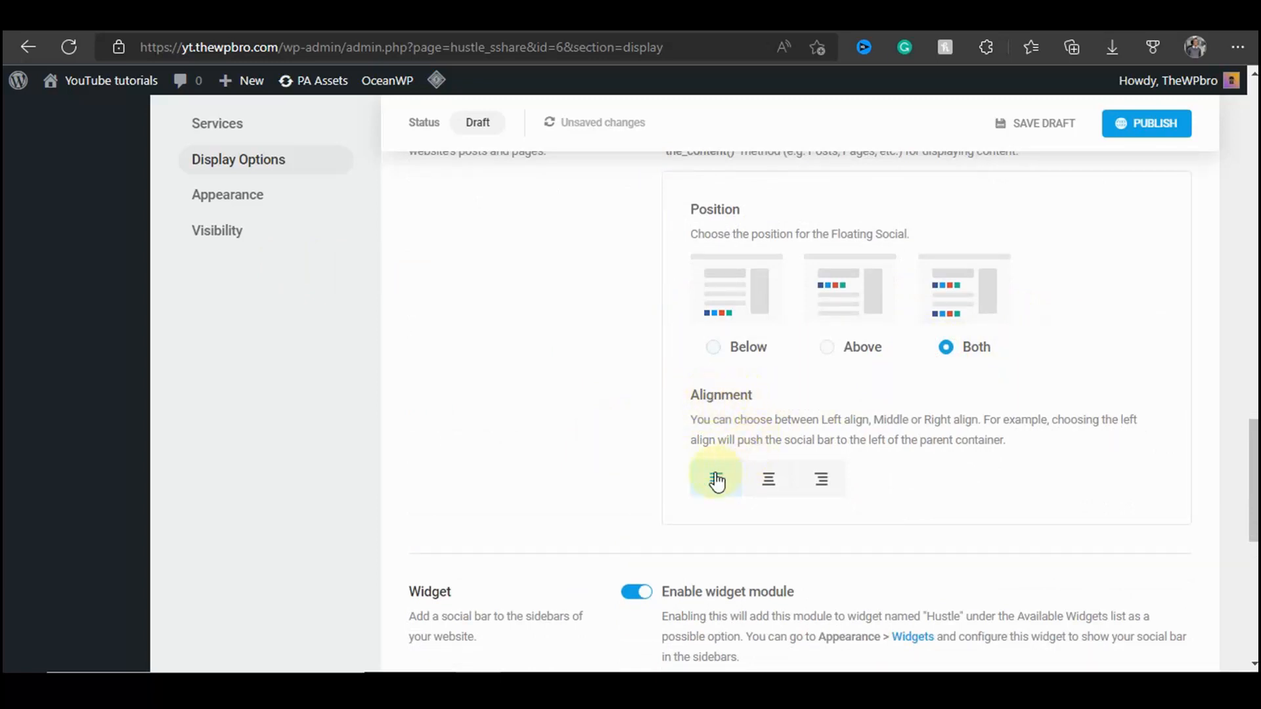
Step: Review the inline alignment, widget and shortcode options, and proceed to the module's Appearance settings
scroll(752, 436, down, 1)
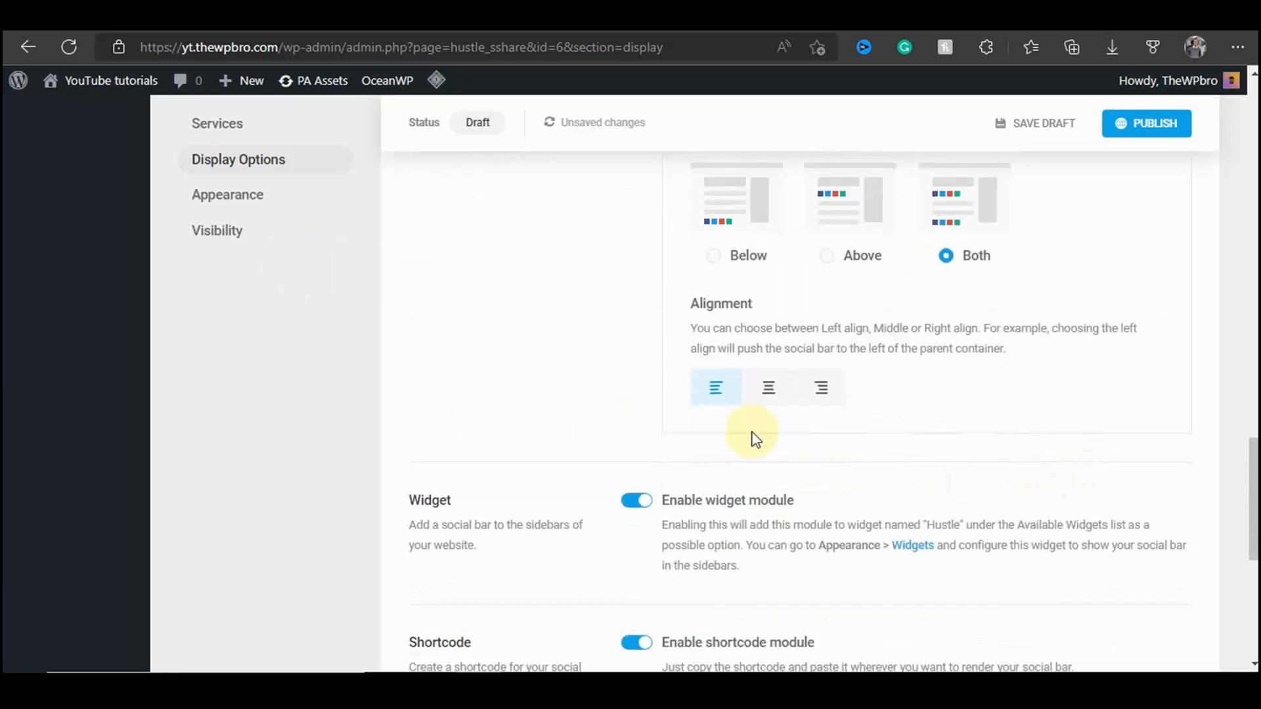
scroll(696, 394, down, 2)
scroll(584, 404, down, 1)
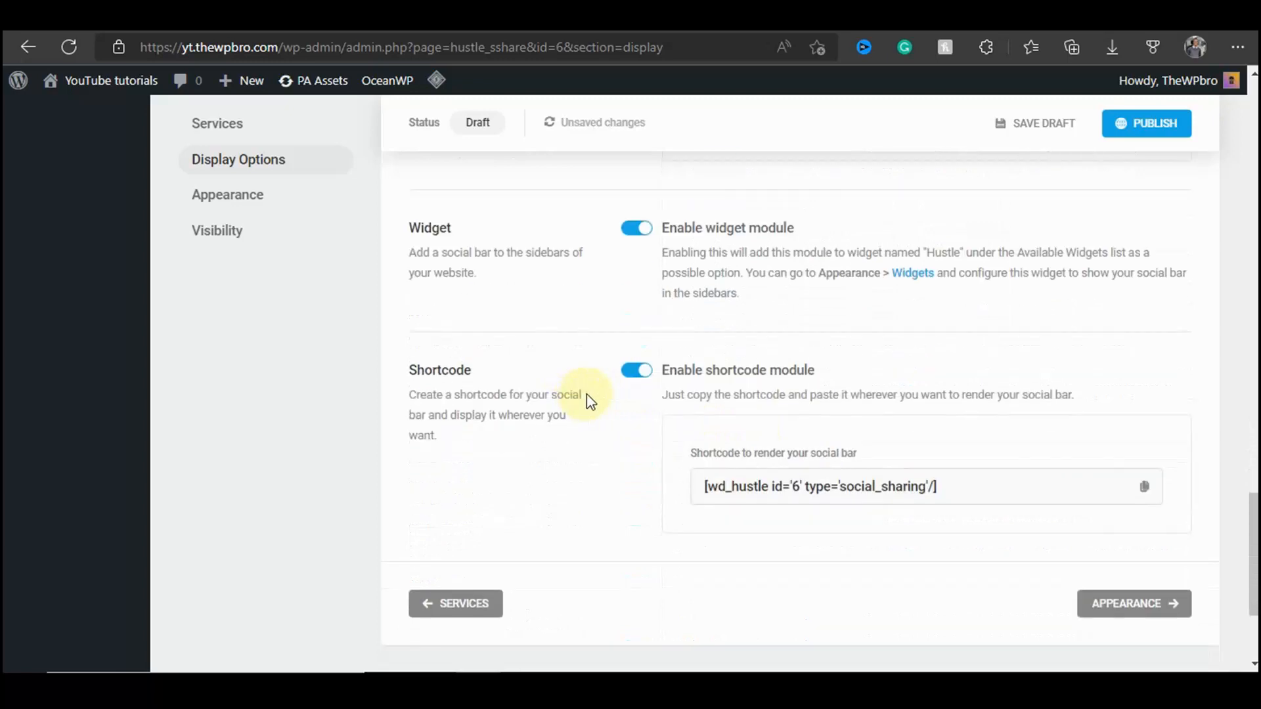
scroll(522, 388, down, 1)
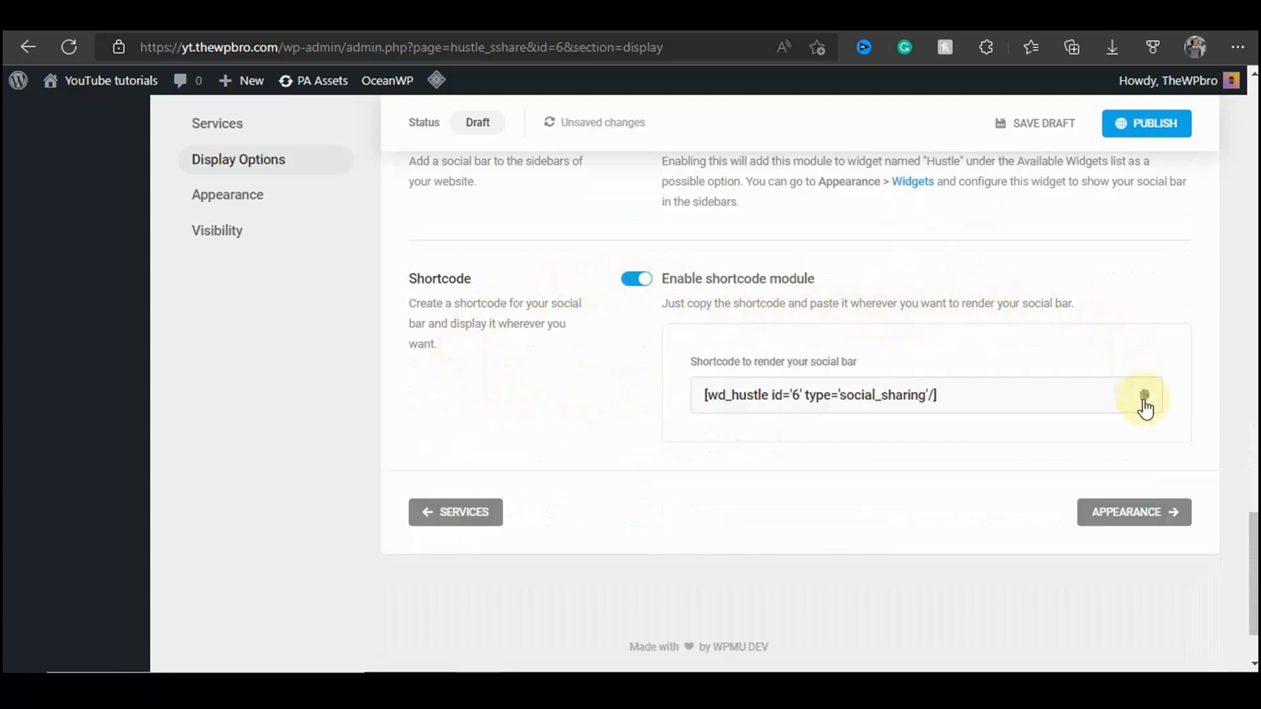
click(1149, 517)
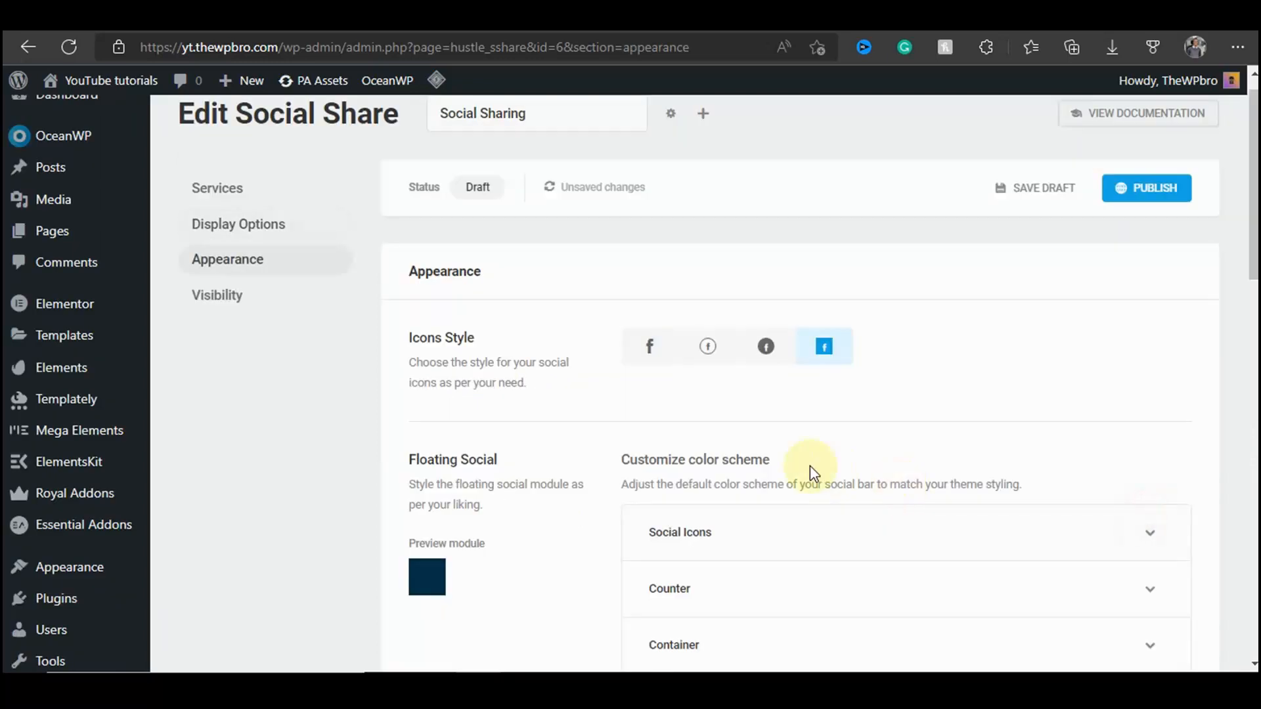
Step: Try the Inline counter option on the Floating Social preview and switch it back off
scroll(539, 358, down, 1)
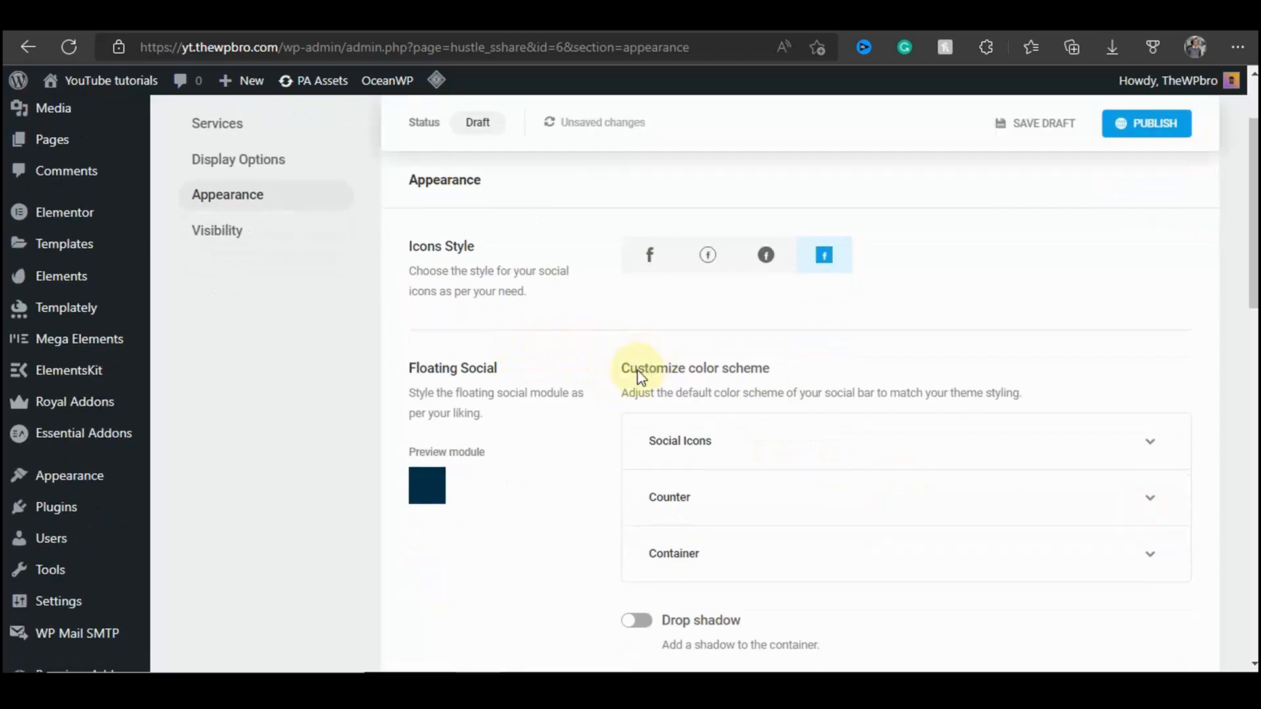
scroll(722, 292, down, 1)
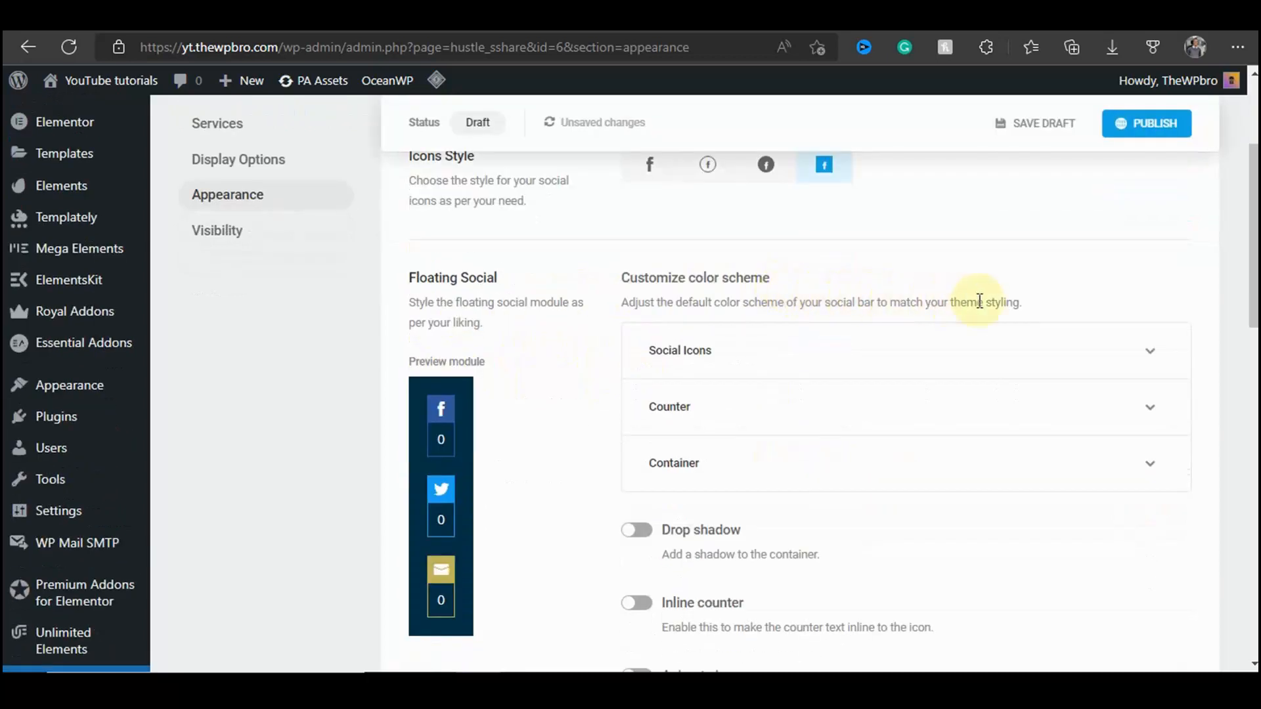
scroll(980, 301, down, 1)
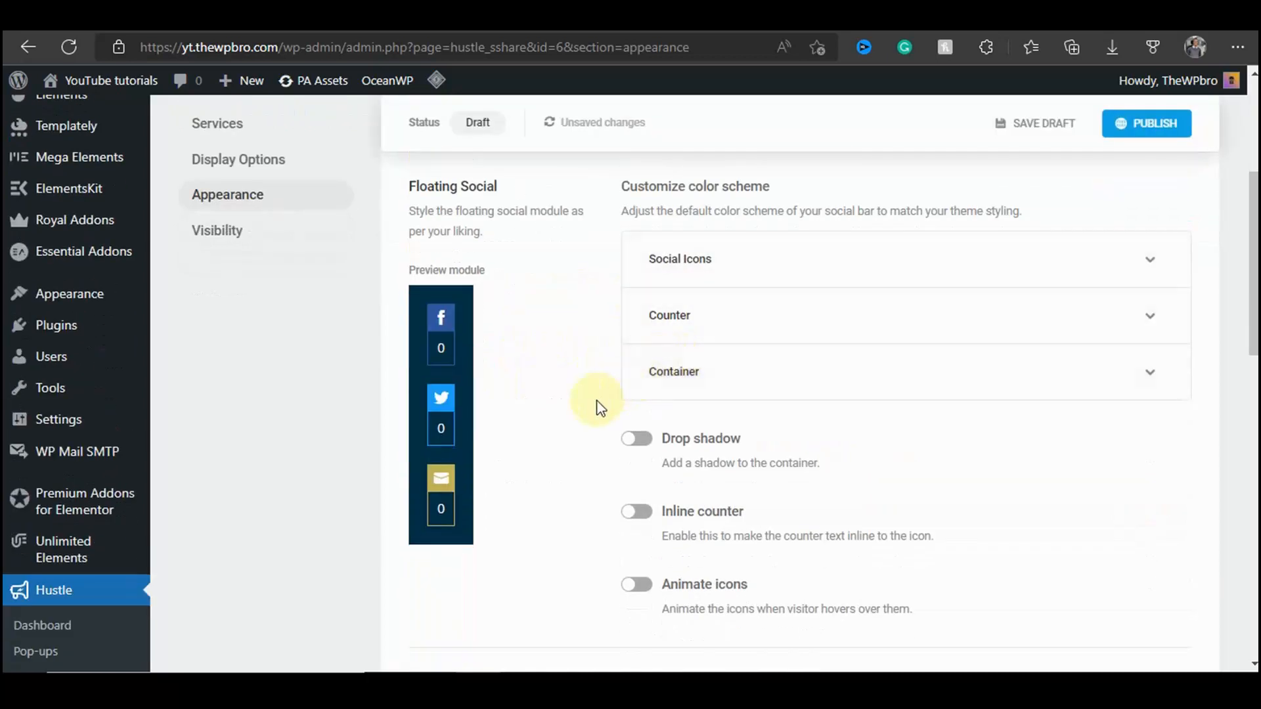
scroll(598, 407, down, 2)
scroll(653, 366, up, 1)
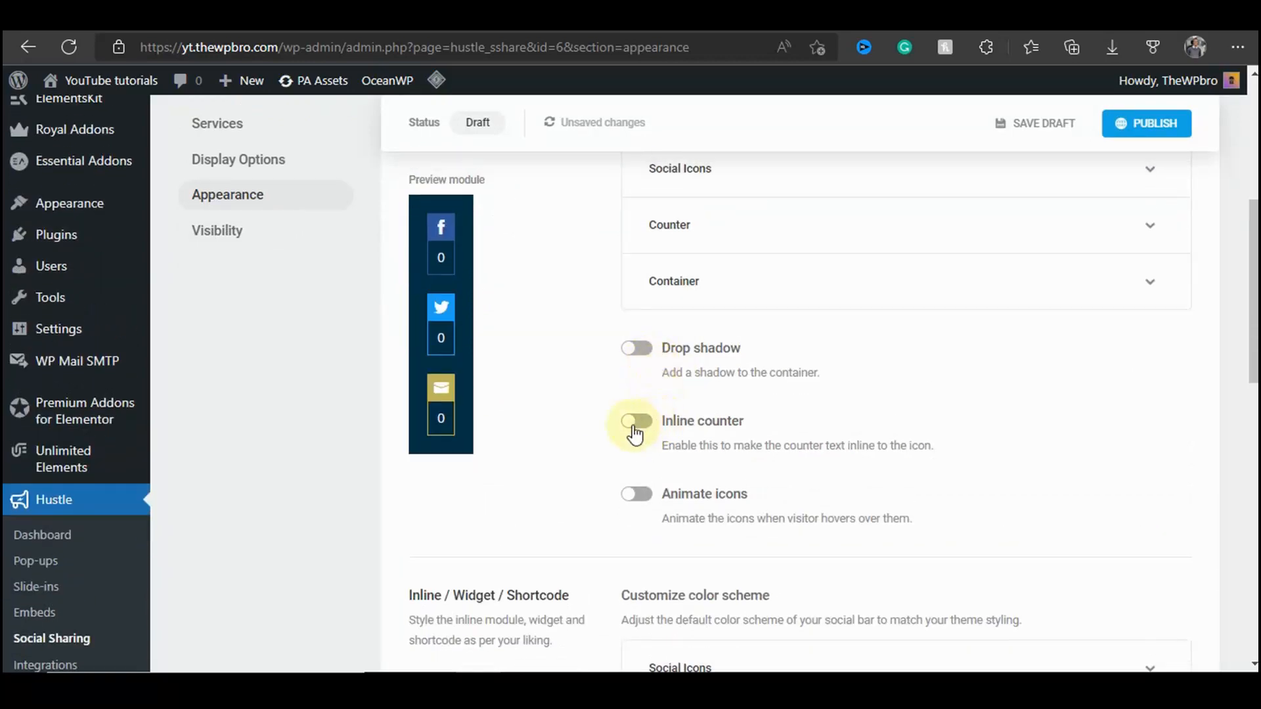
click(635, 427)
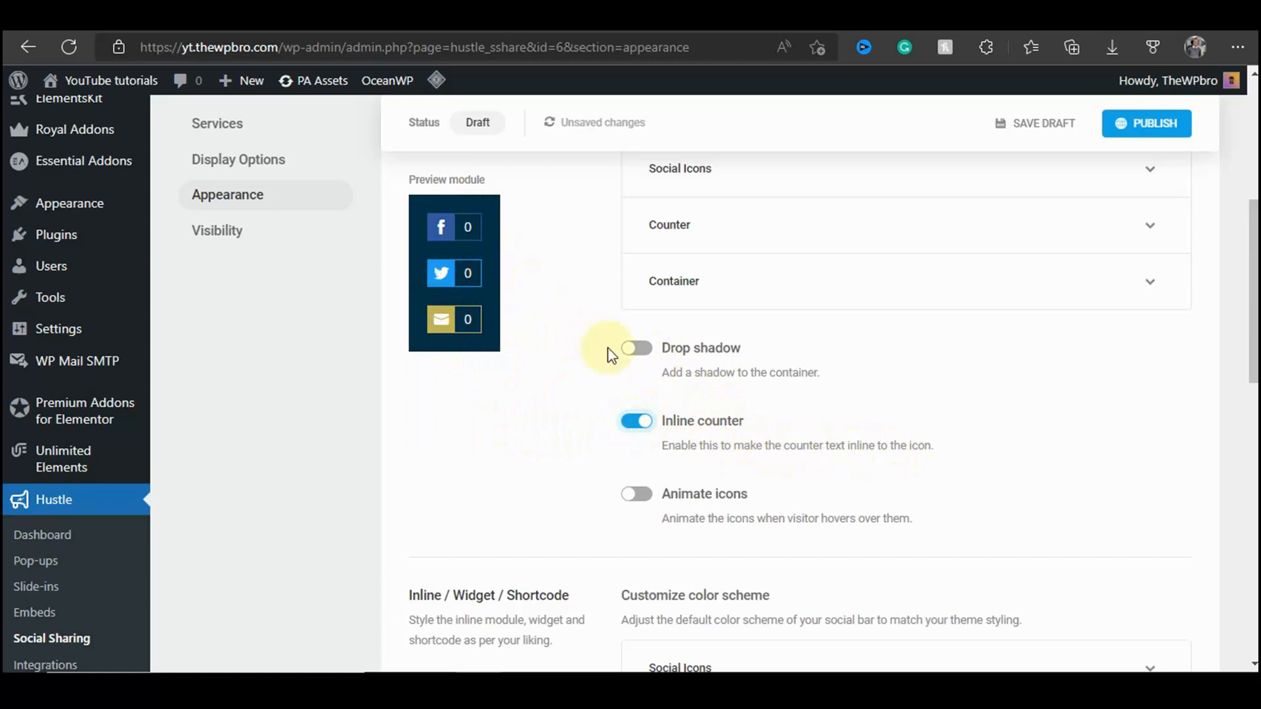
scroll(932, 499, up, 1)
click(636, 511)
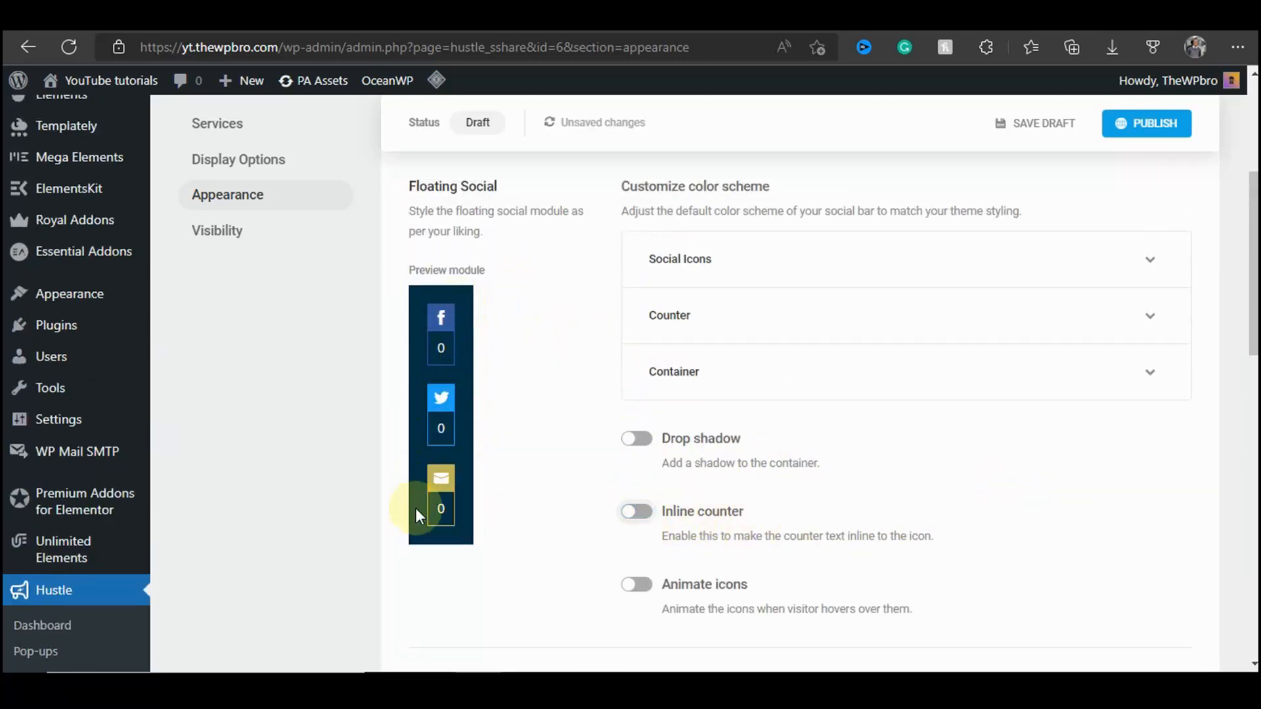
Step: Examine the Social Icons color options and the icon styles for Floating Social, and collapse the color options
click(1090, 253)
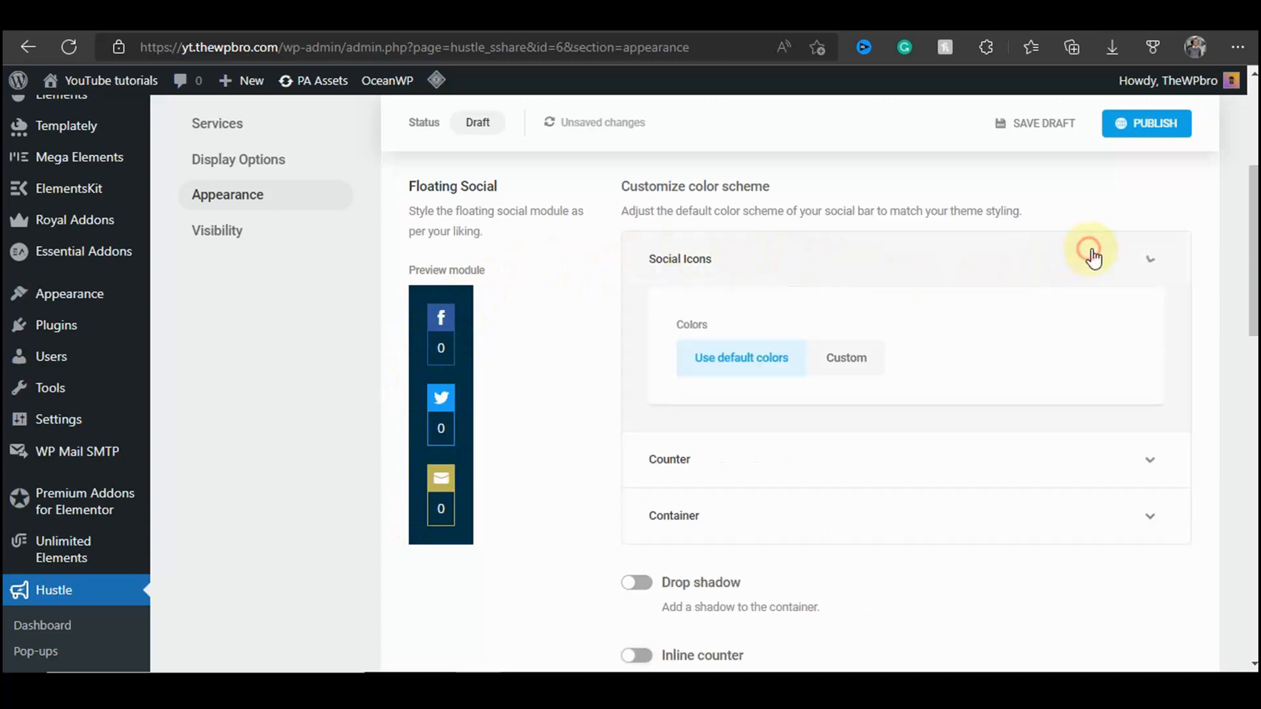
scroll(625, 352, up, 3)
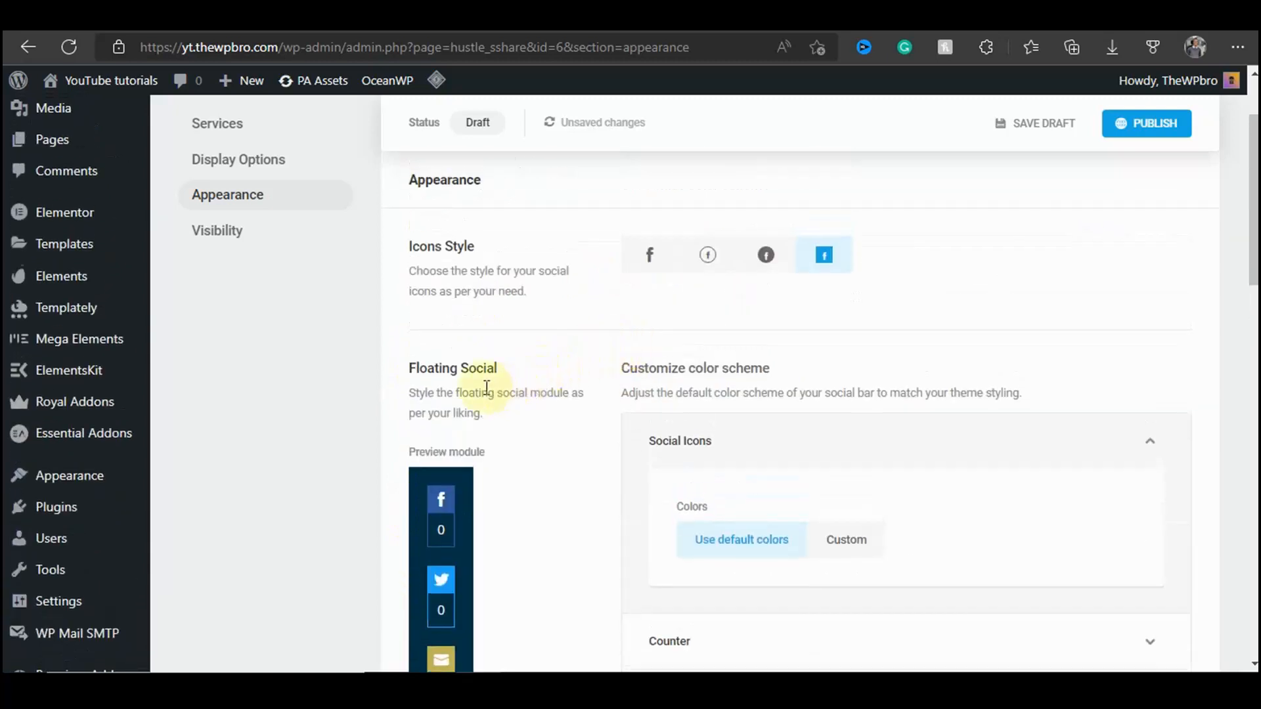
scroll(1155, 439, down, 2)
click(1130, 334)
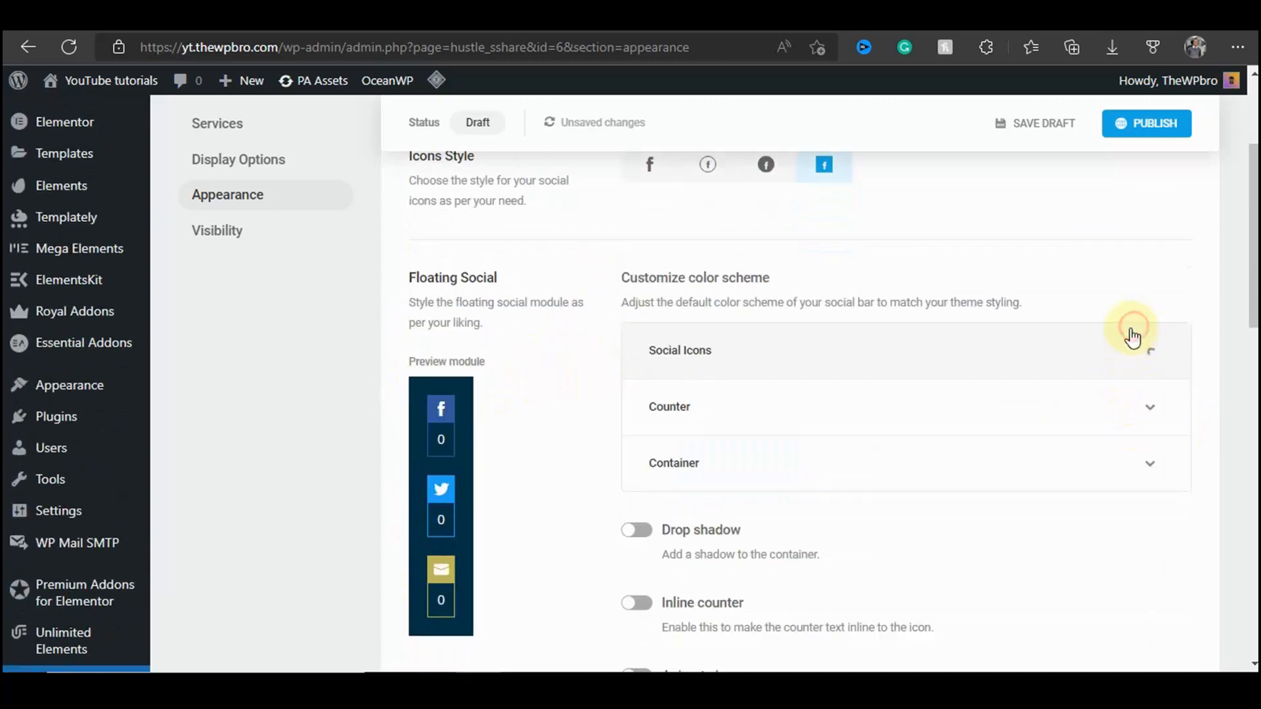
Step: Try the Animate icons option on the Floating Social preview and switch it back off
scroll(1051, 368, down, 5)
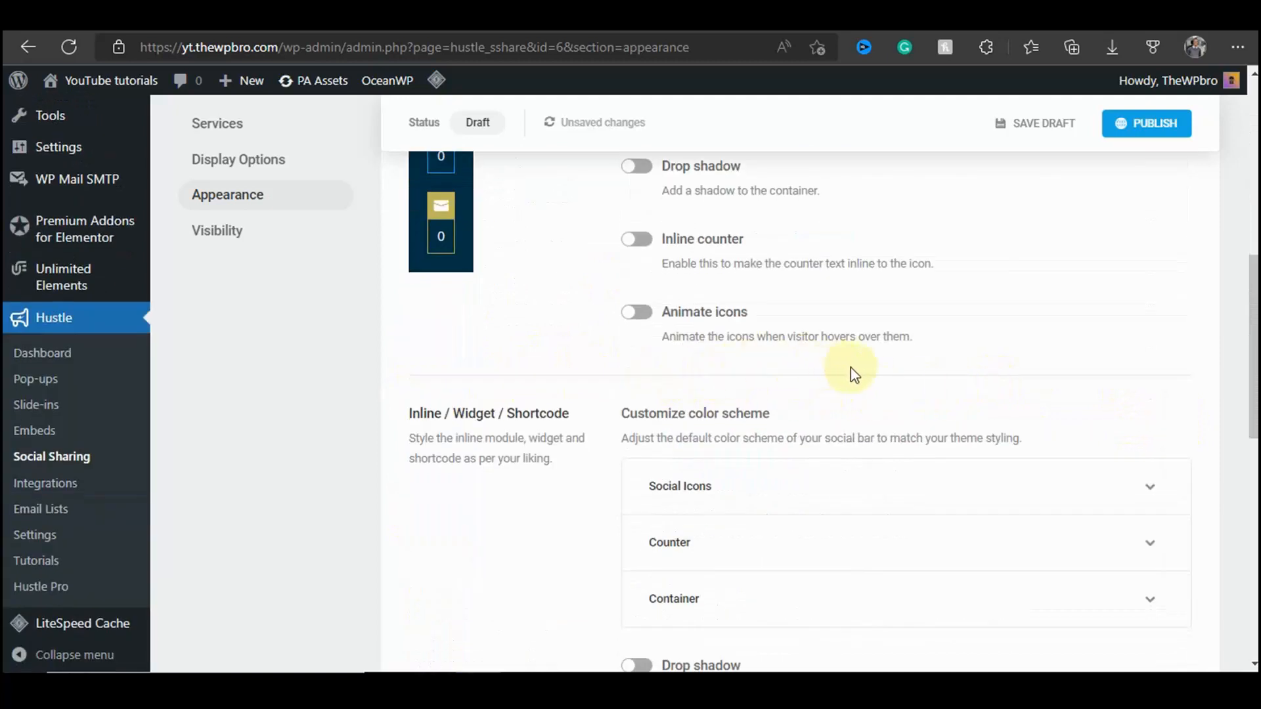
click(638, 315)
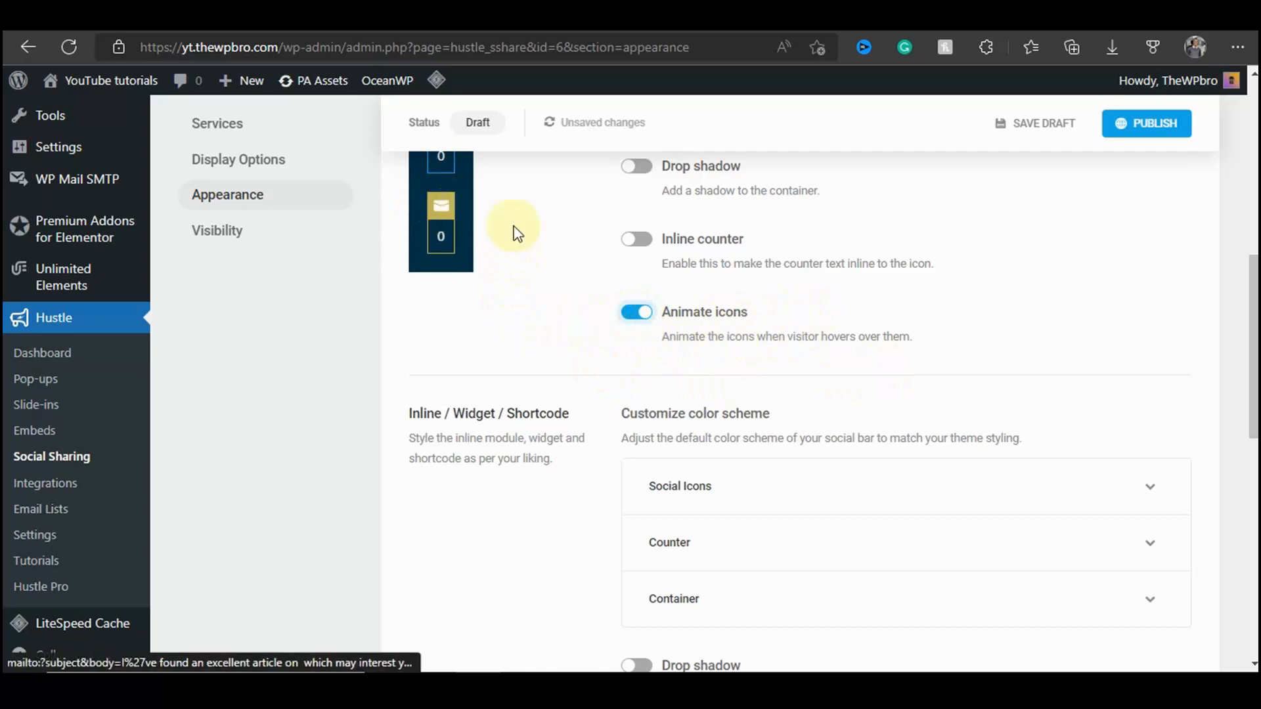
click(635, 314)
click(584, 318)
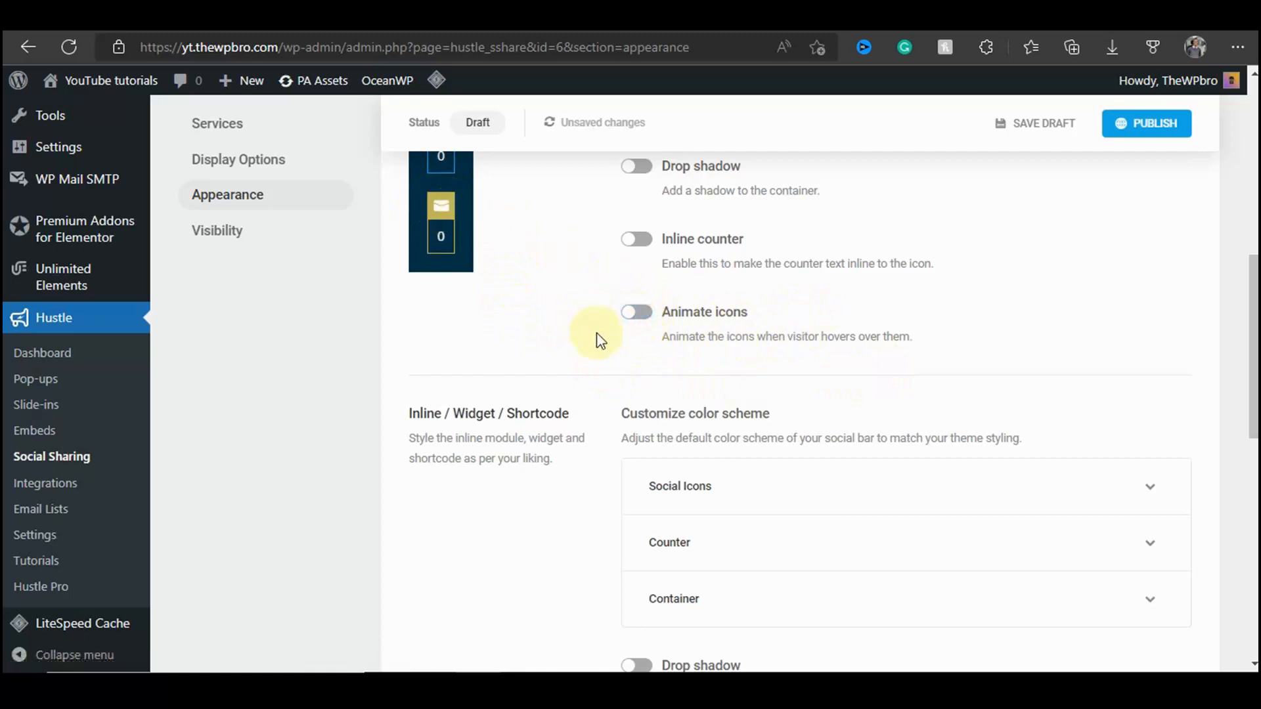
Step: Proceed to the social share module's Visibility settings, review the visibility rules without adding conditions, and publish the module
scroll(798, 393, down, 8)
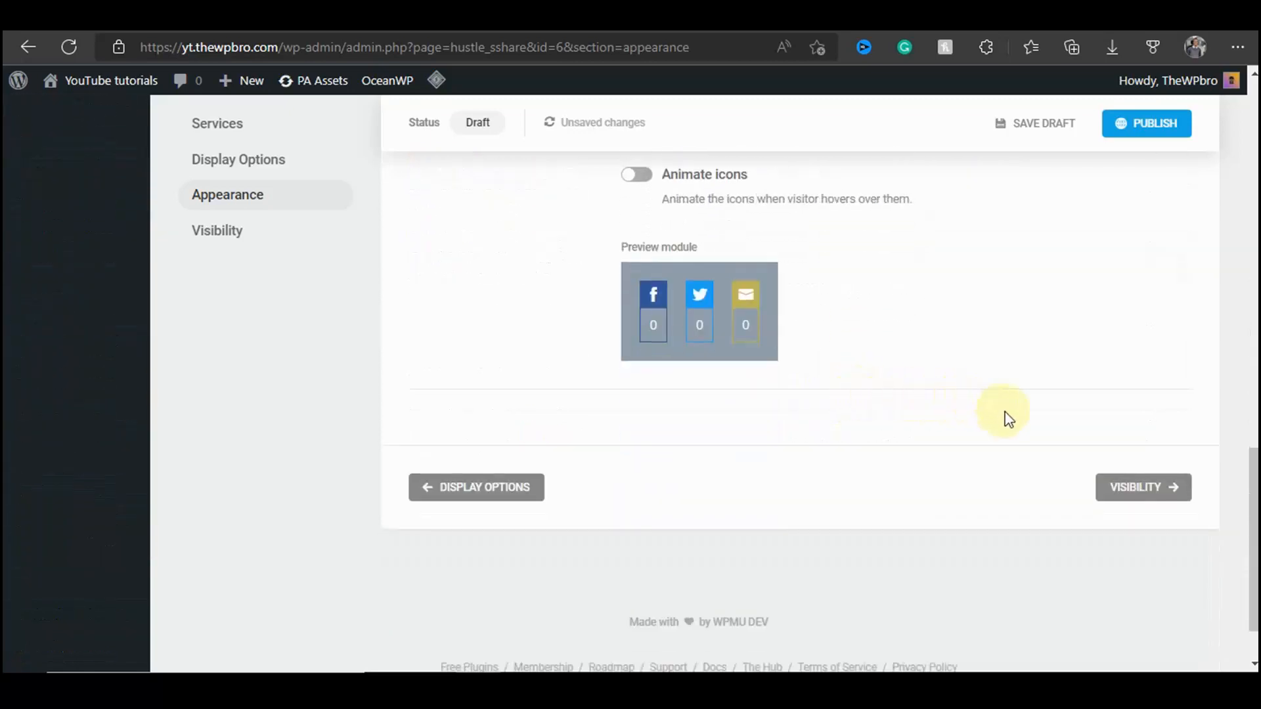
click(1141, 490)
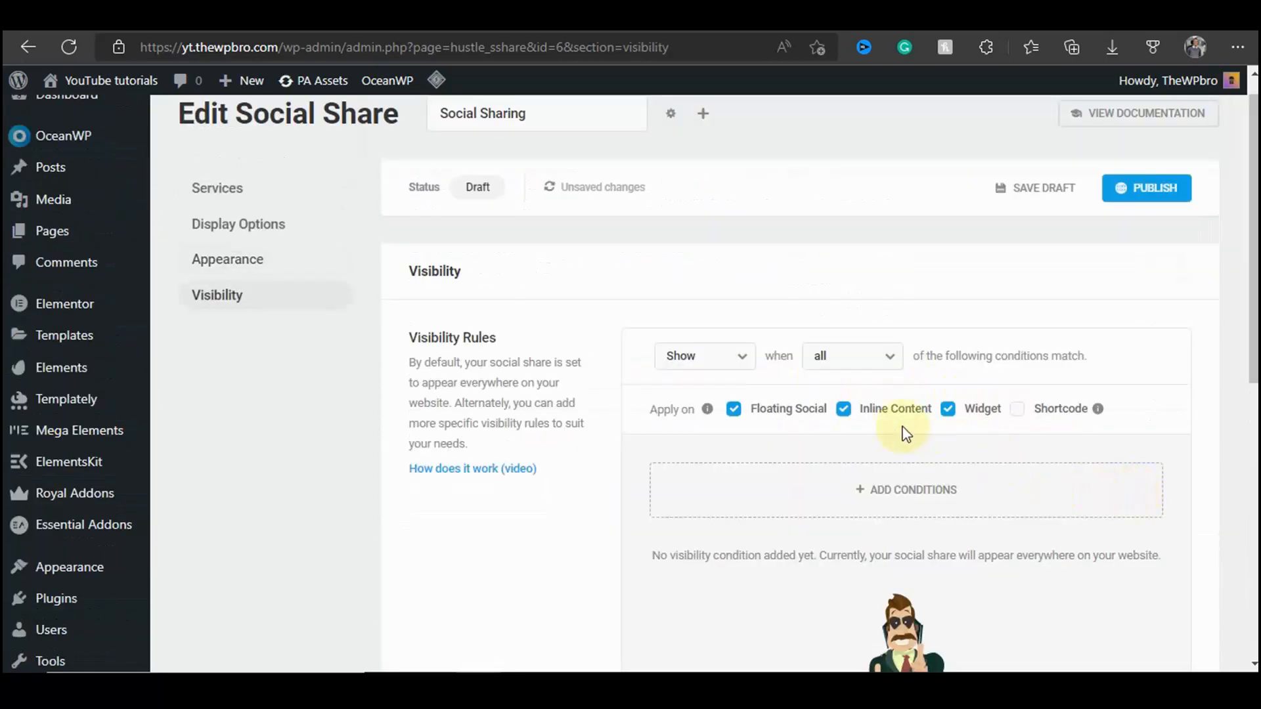
scroll(911, 389, down, 1)
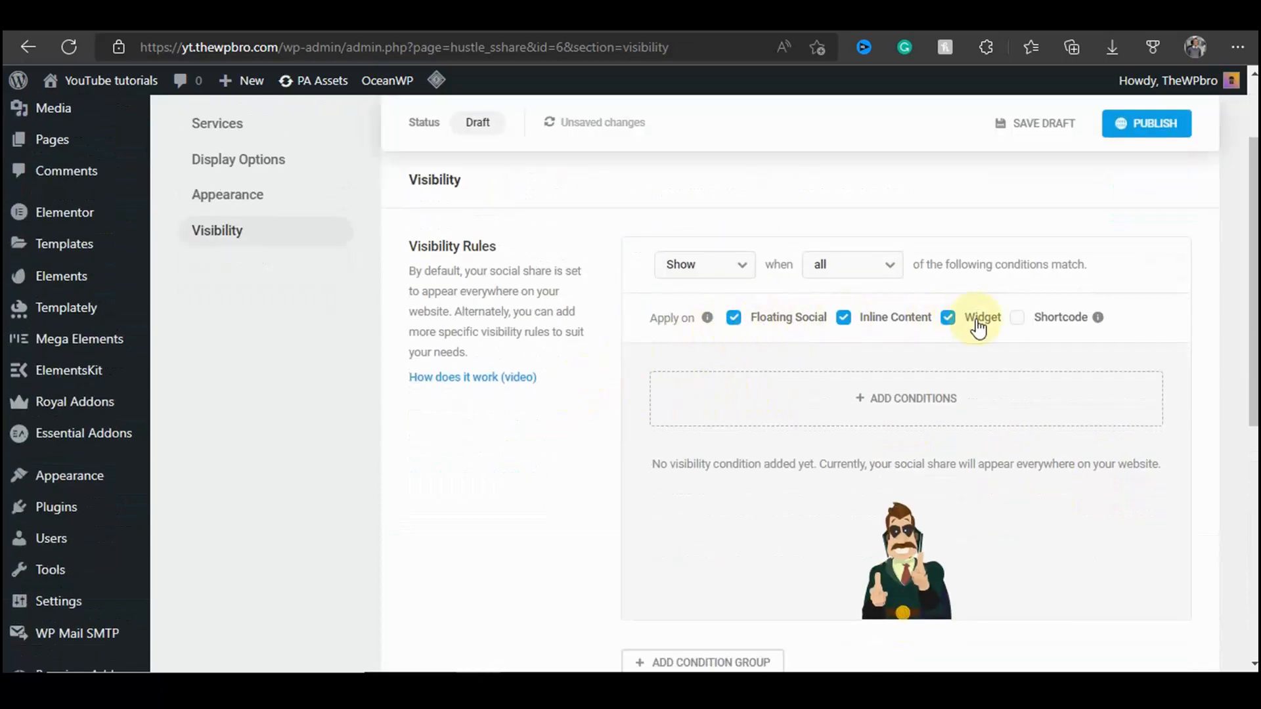
scroll(1110, 358, down, 4)
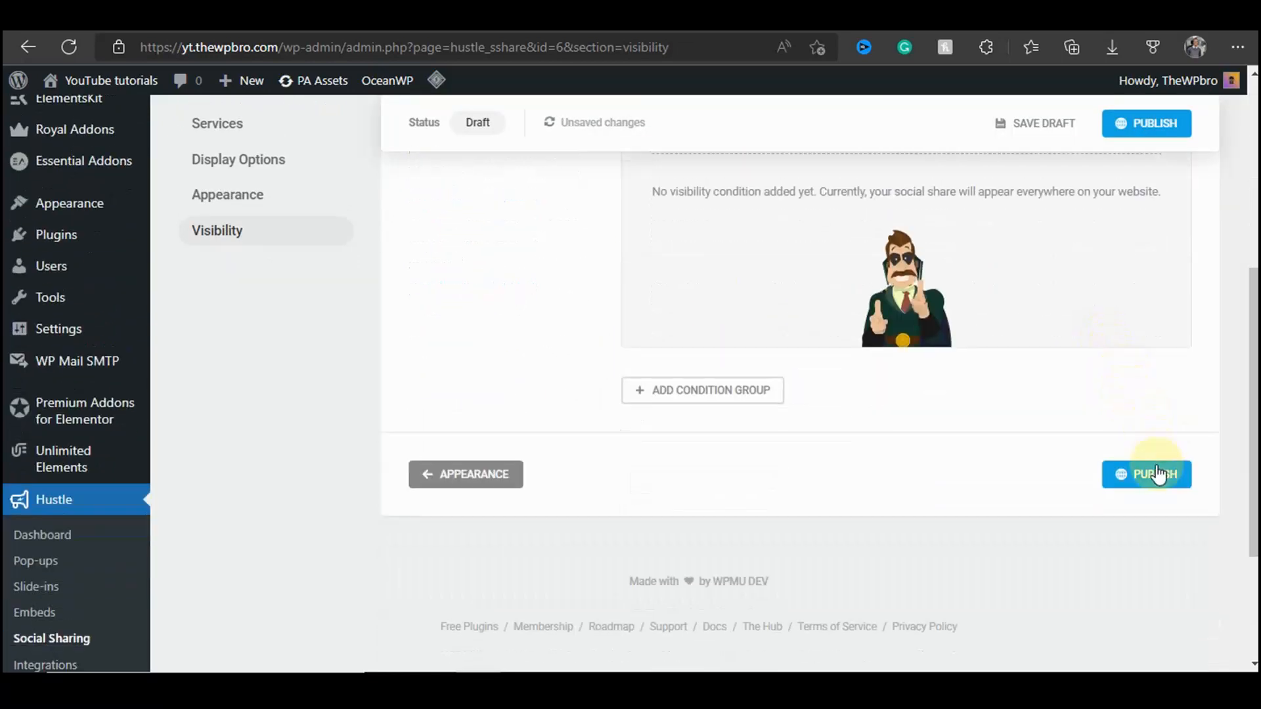
click(1156, 474)
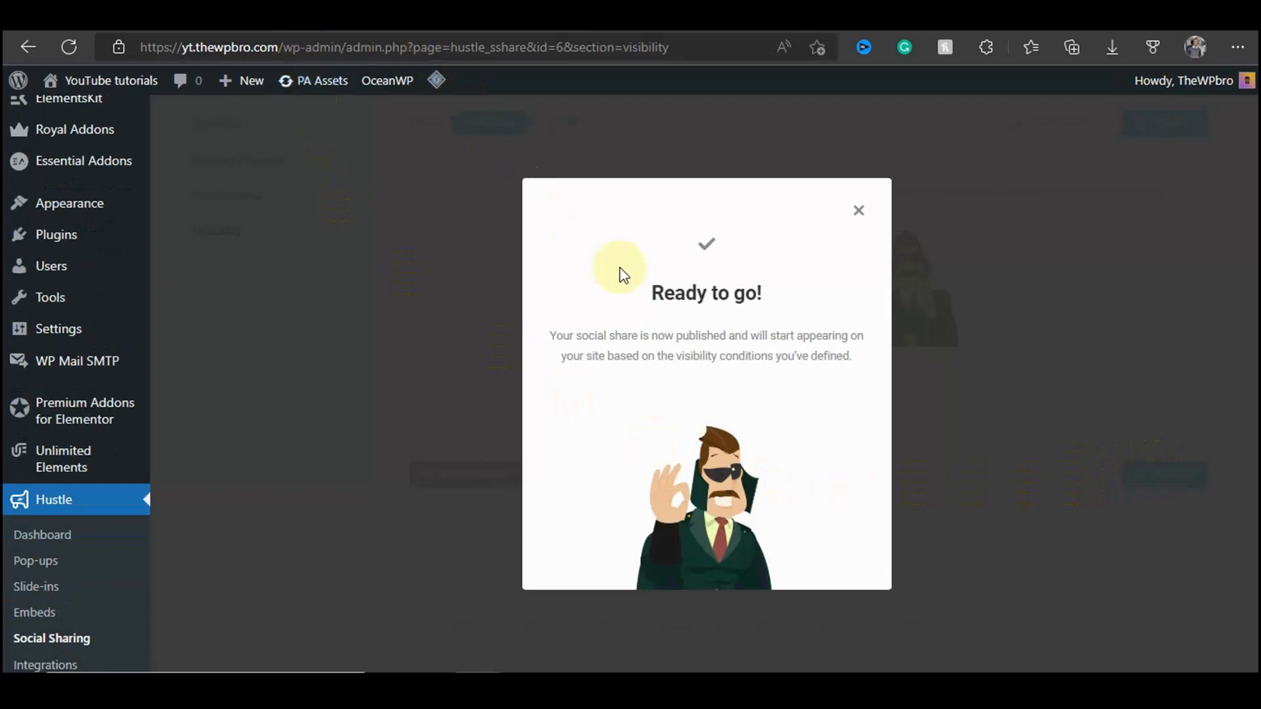
Step: Reload the "Importance of SEO for small businesses" post and examine the floating and inline share bars throughout the article
double_click(651, 292)
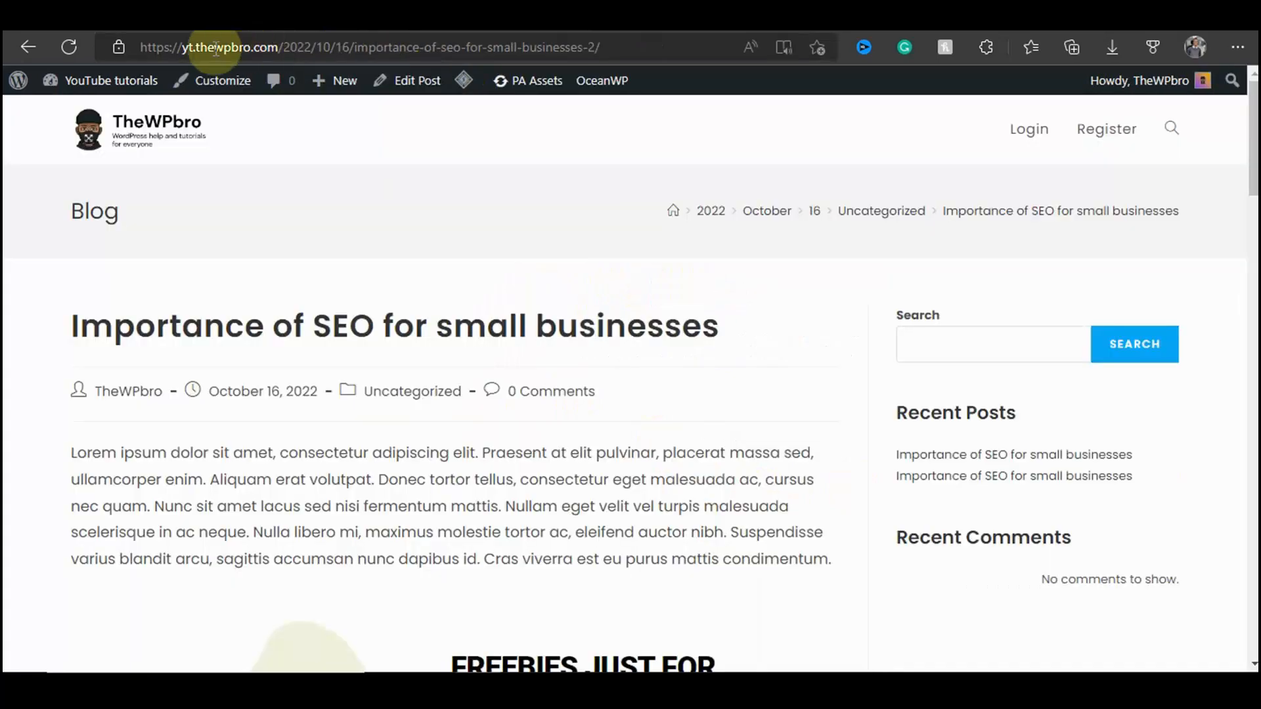
click(69, 46)
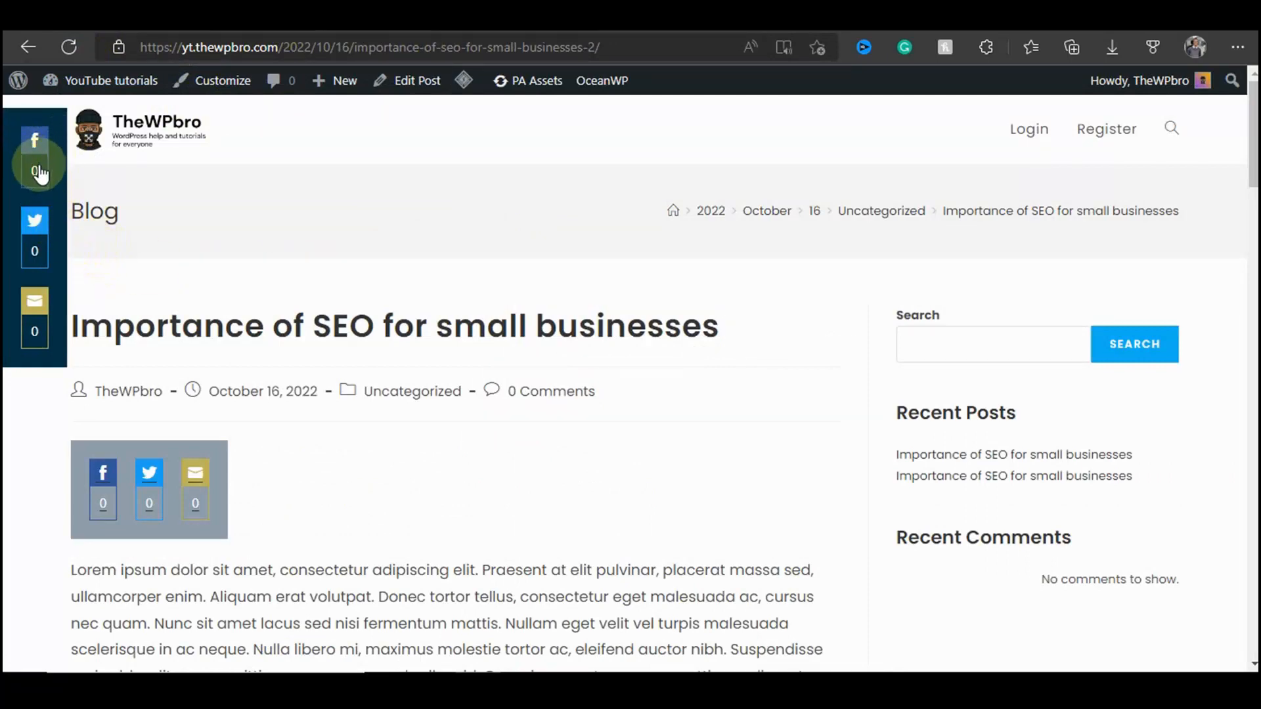
scroll(57, 206, down, 5)
scroll(251, 258, up, 1)
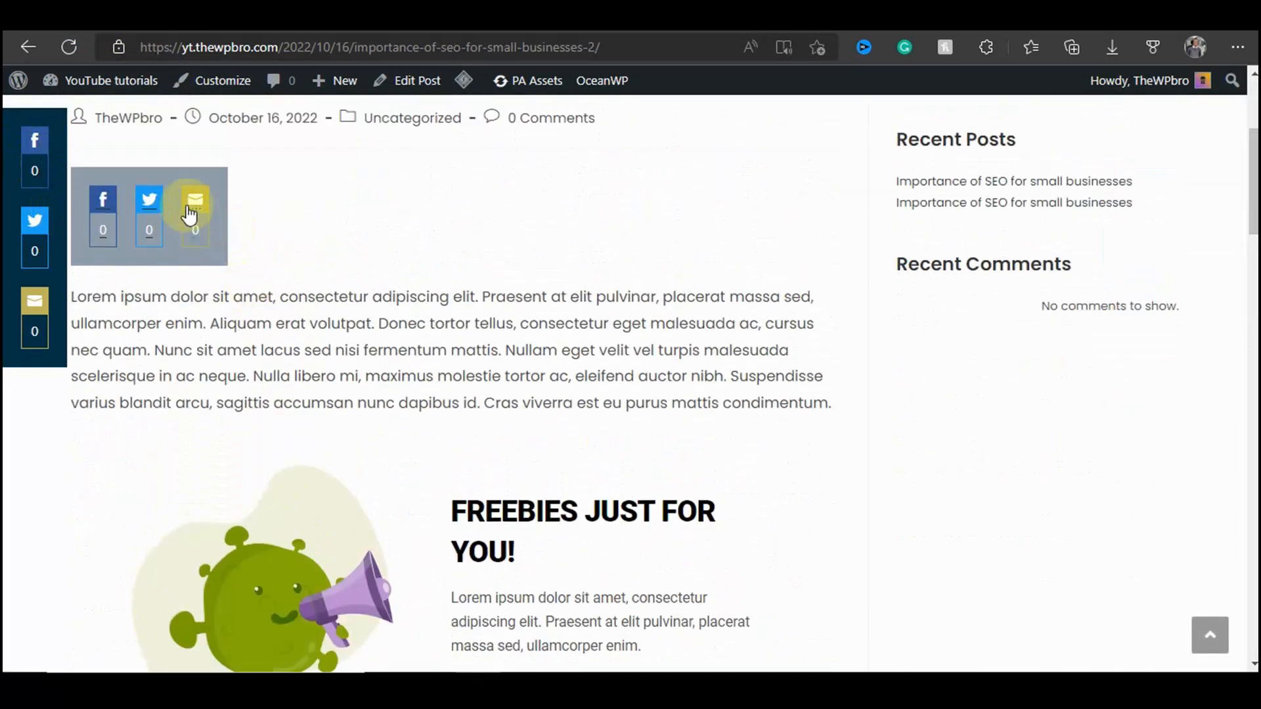
scroll(366, 237, down, 4)
scroll(369, 240, up, 1)
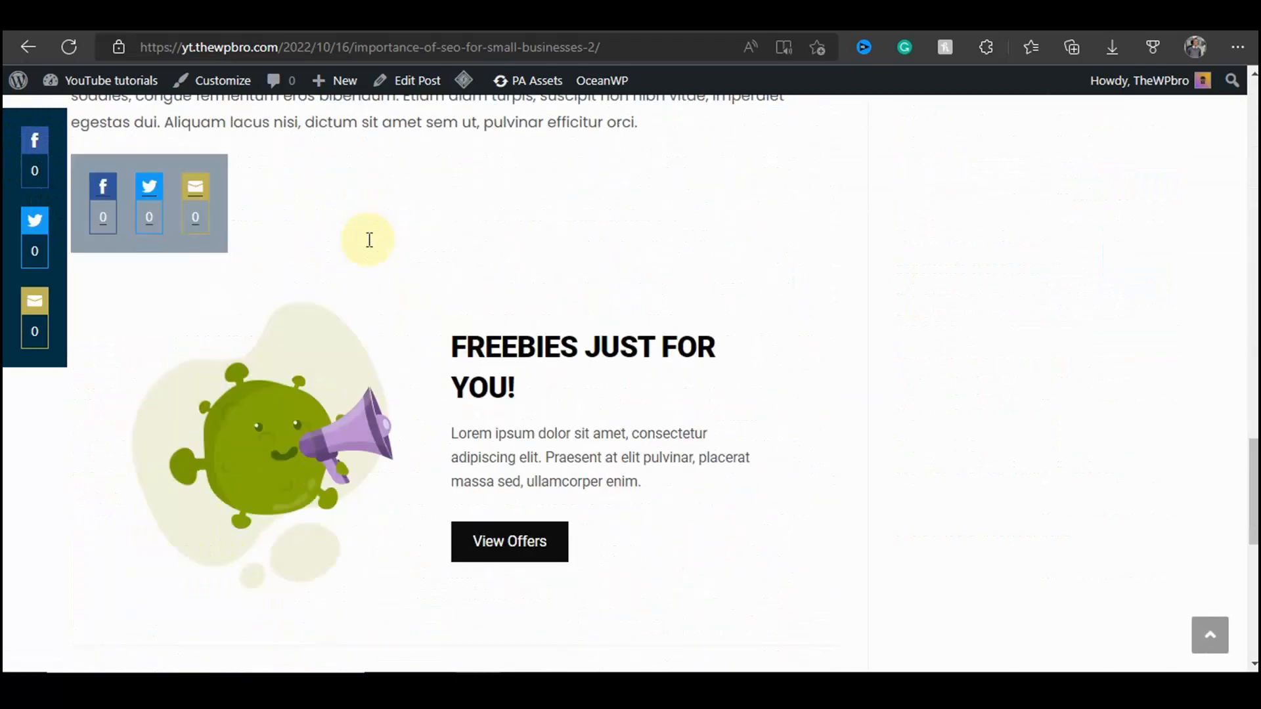
scroll(369, 241, down, 5)
scroll(369, 239, up, 6)
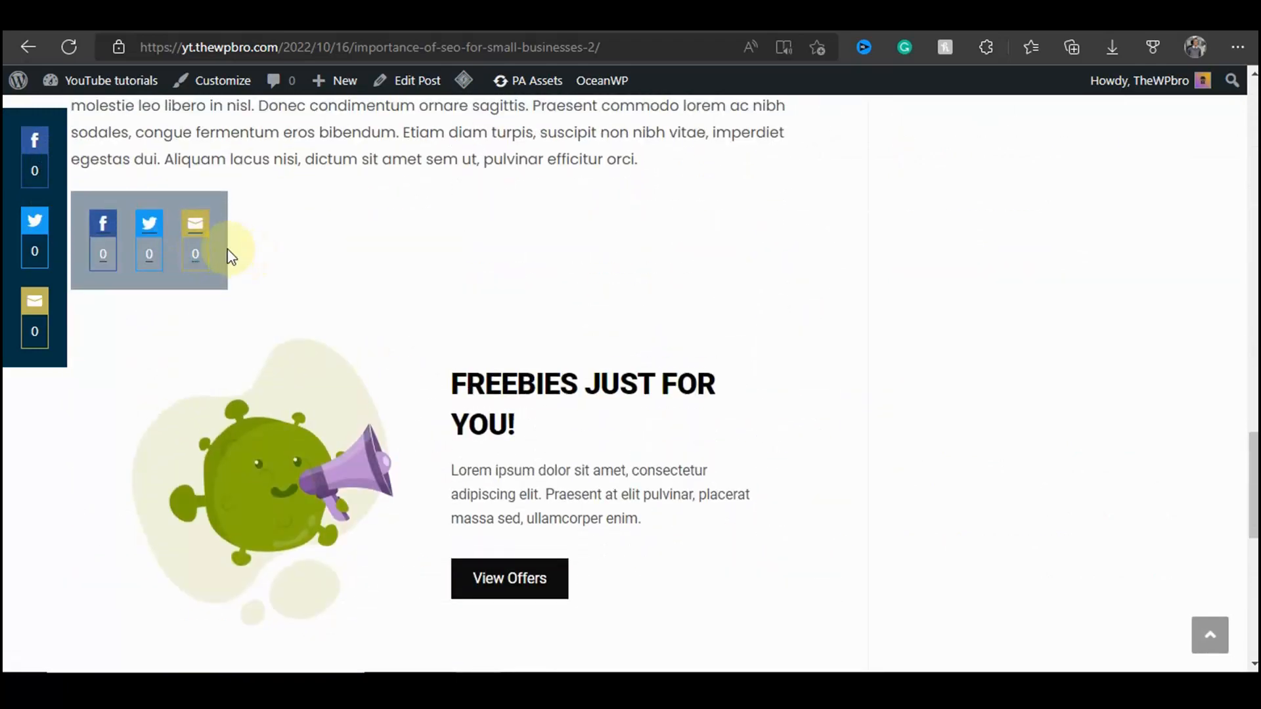
scroll(397, 311, up, 2)
scroll(397, 311, up, 15)
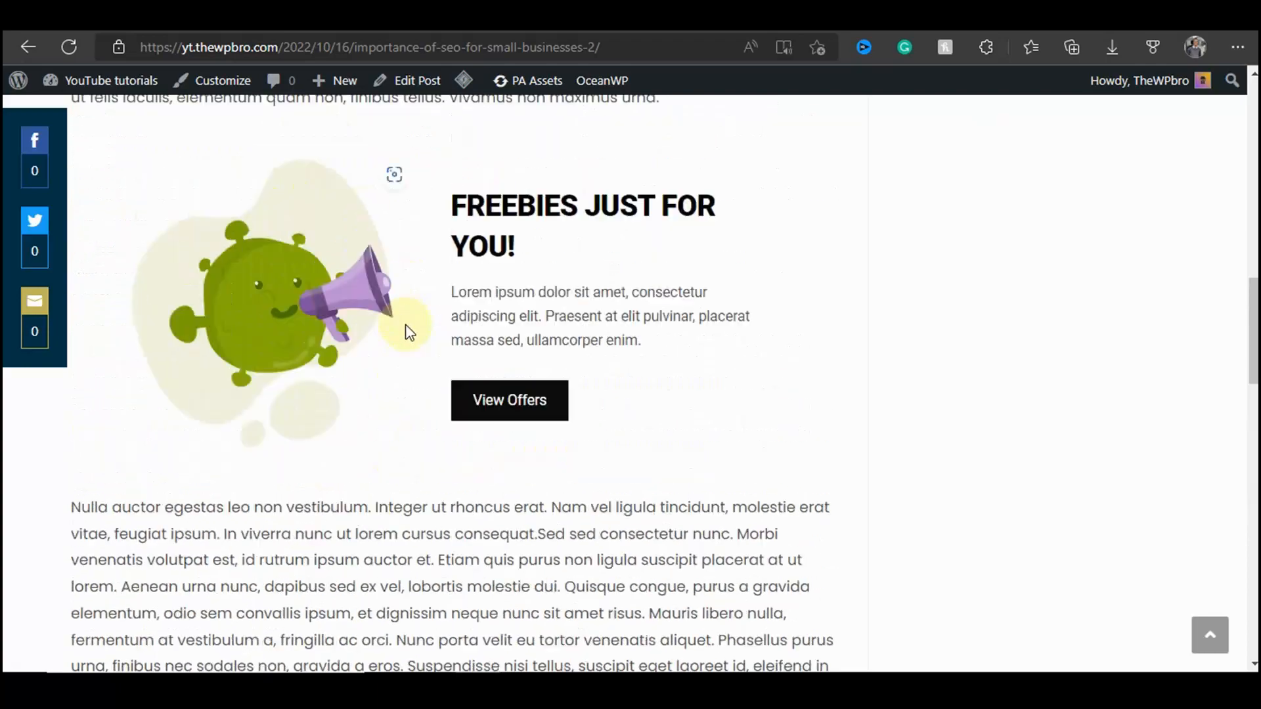
scroll(798, 296, up, 2)
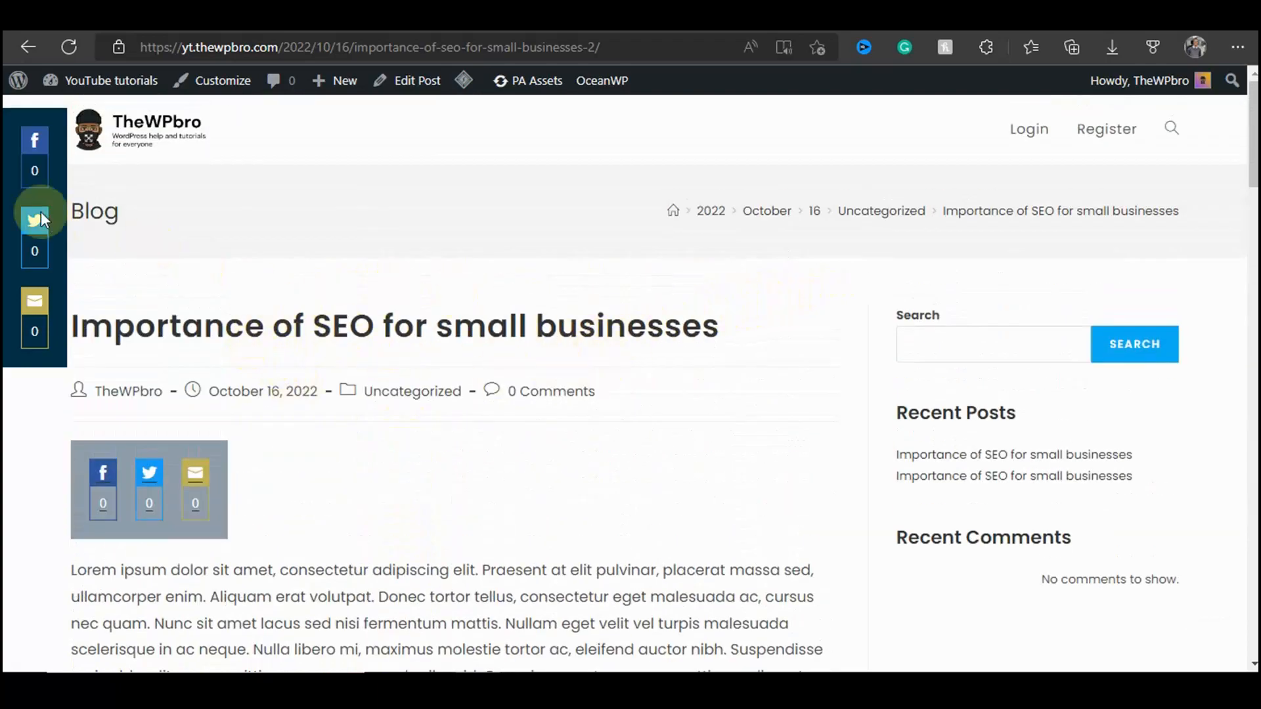
Step: Test the Facebook and Twitter share icons in the post's floating bar and check their share counters
click(35, 140)
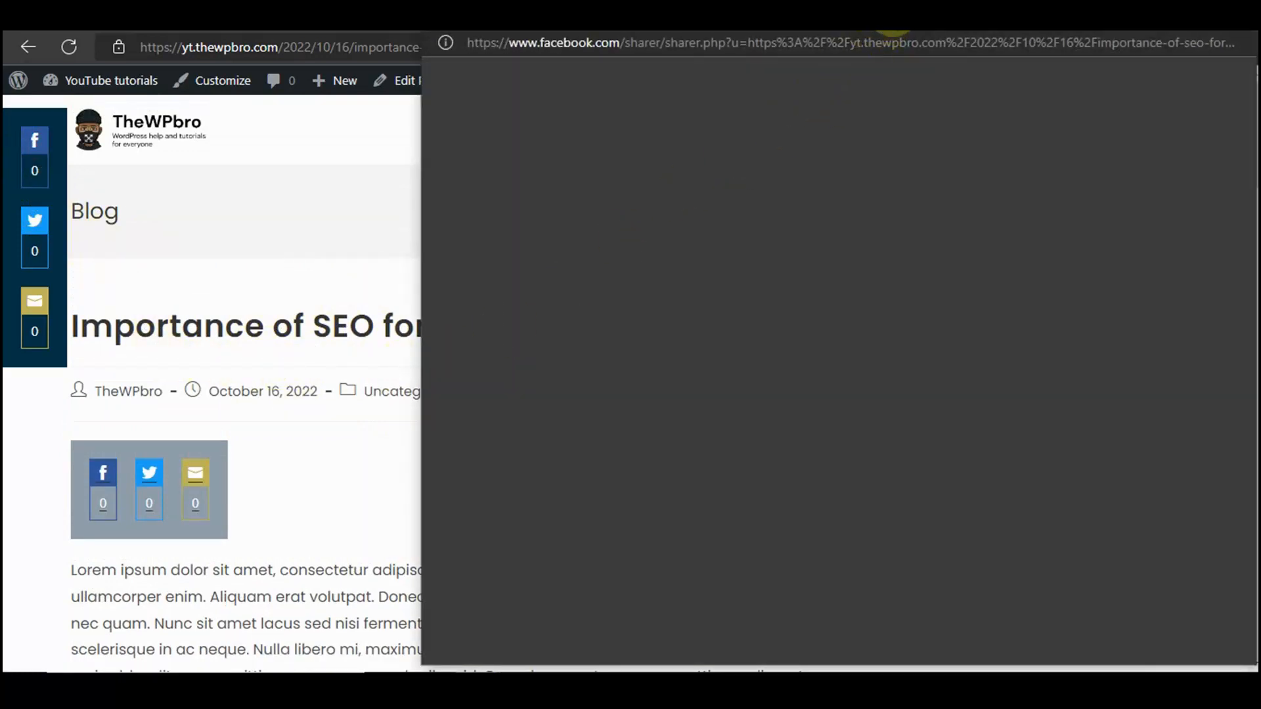
drag(834, 28, 709, 28)
click(37, 222)
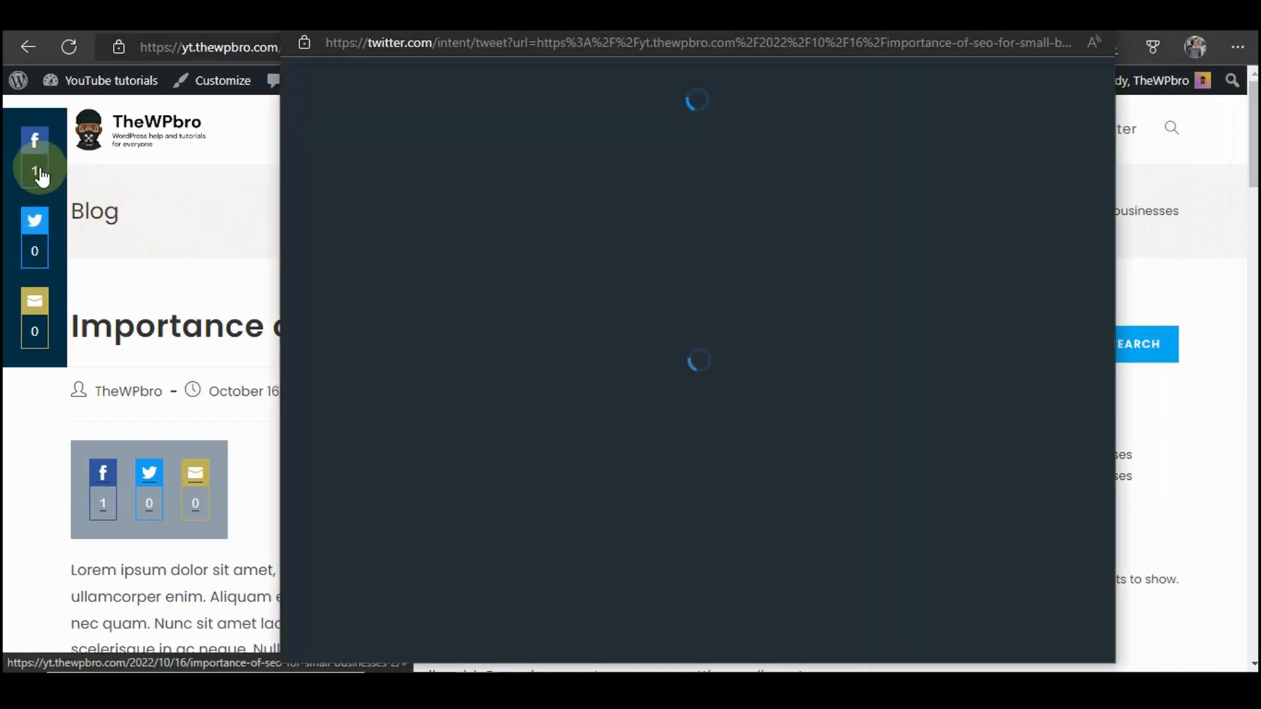
click(39, 170)
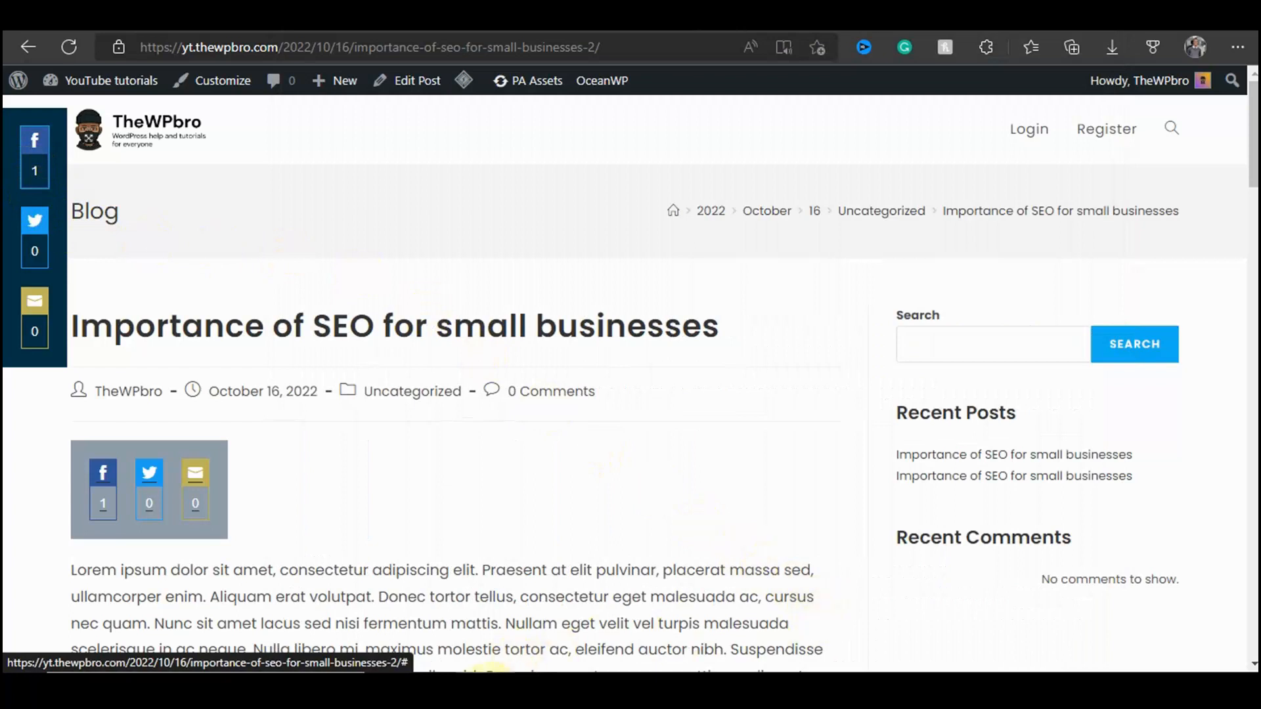
click(552, 595)
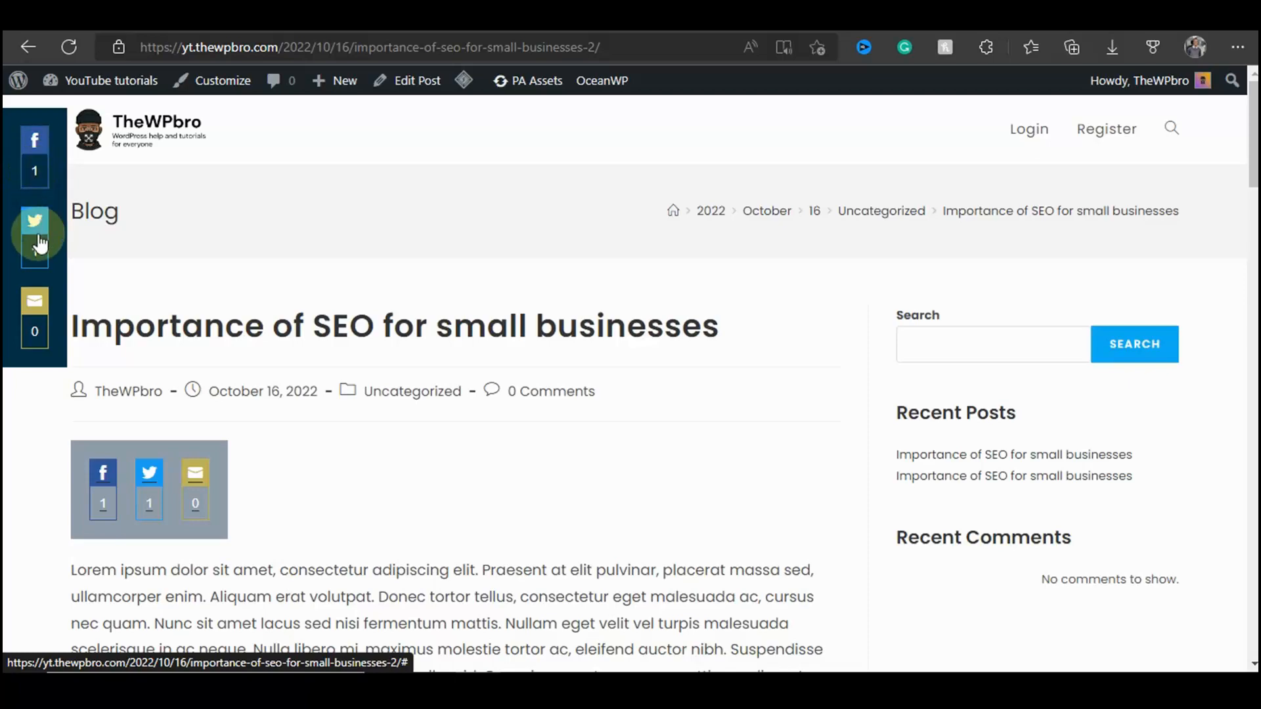
scroll(545, 345, down, 8)
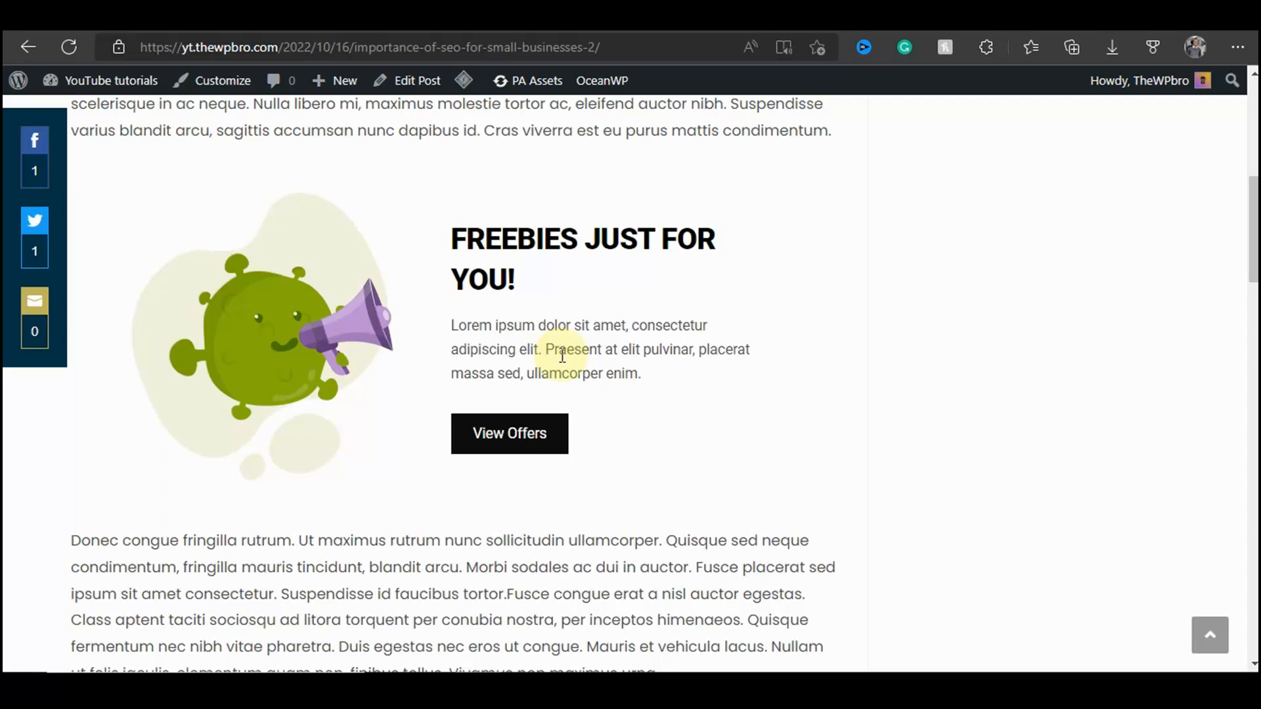
scroll(555, 340, up, 1)
scroll(570, 490, down, 1)
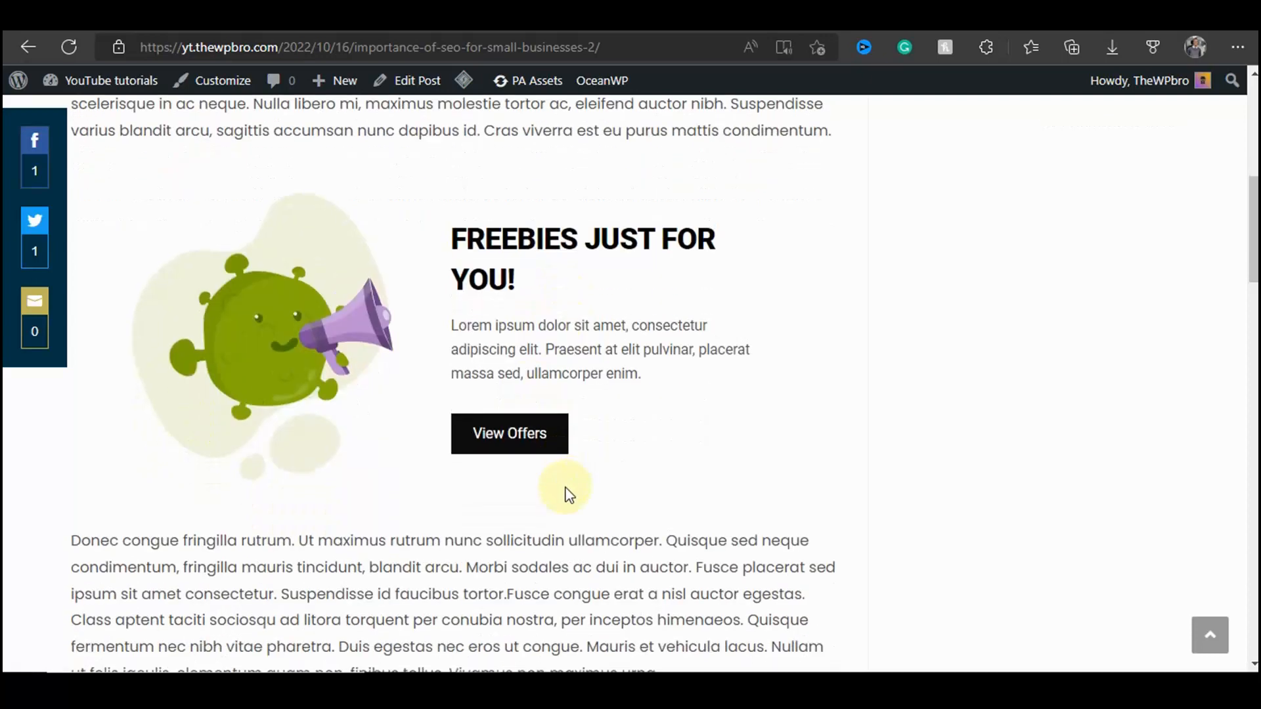